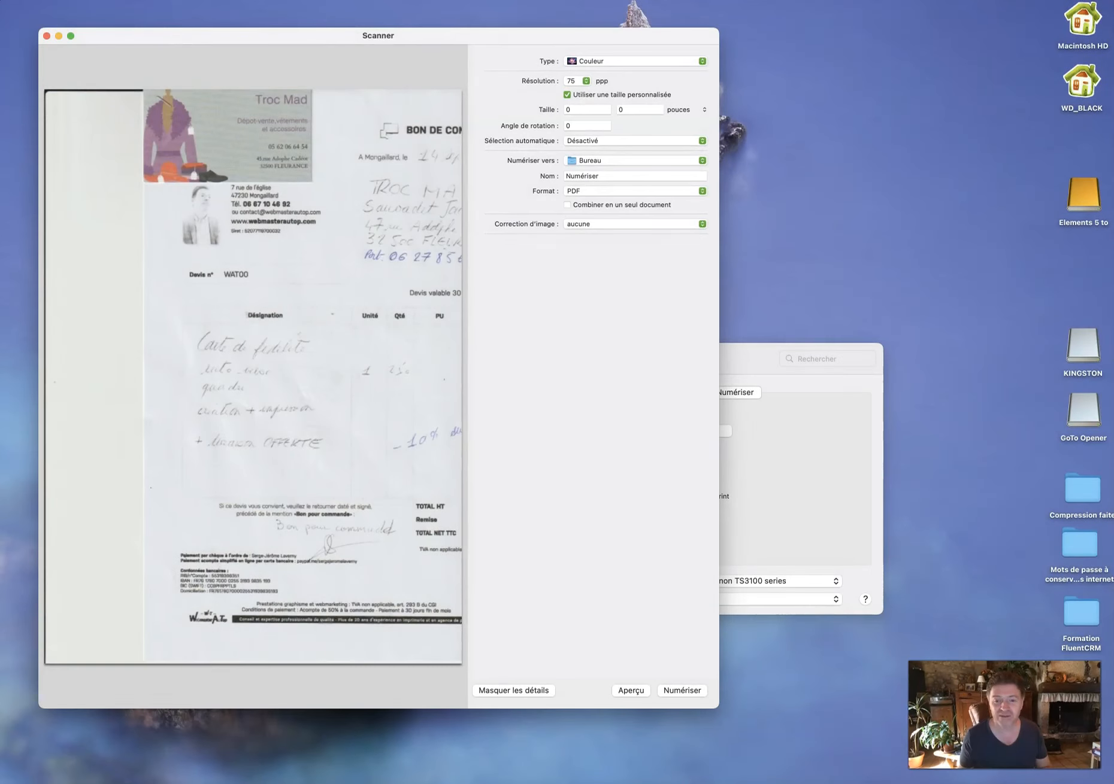
Frame the business card in the preview and set the scan to JPEG at 300 ppp.
left_click(183, 116)
left_click_drag(136, 88, 318, 187)
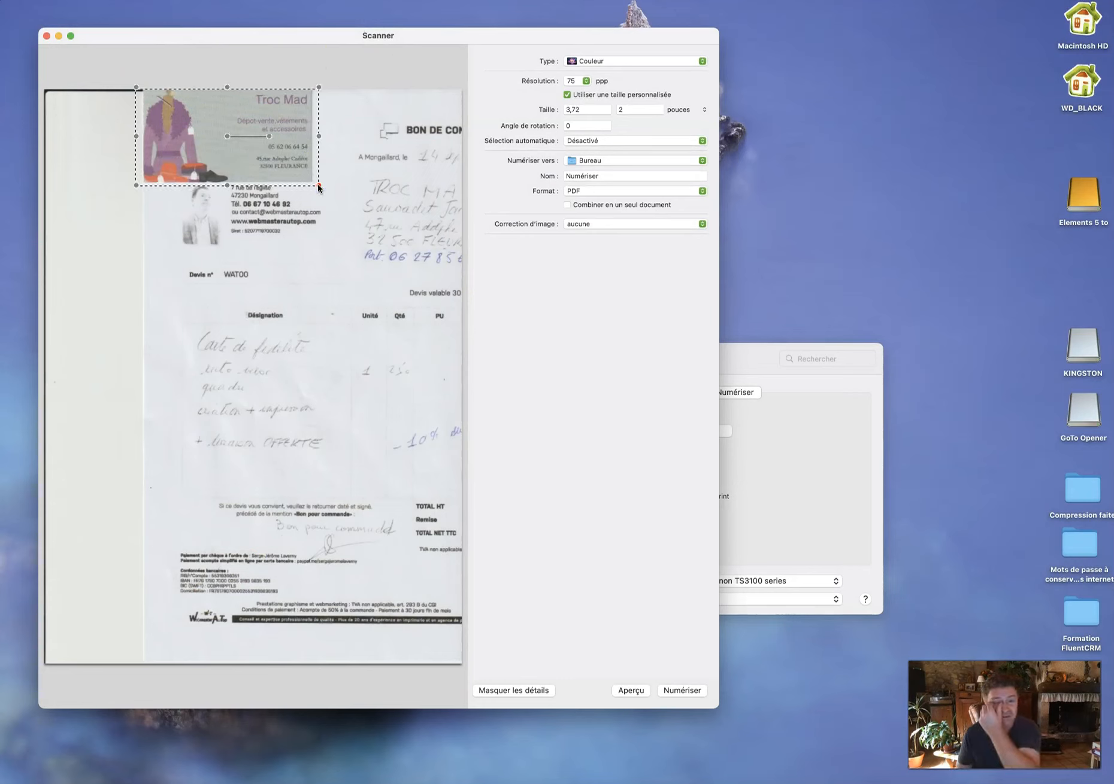
left_click(625, 191)
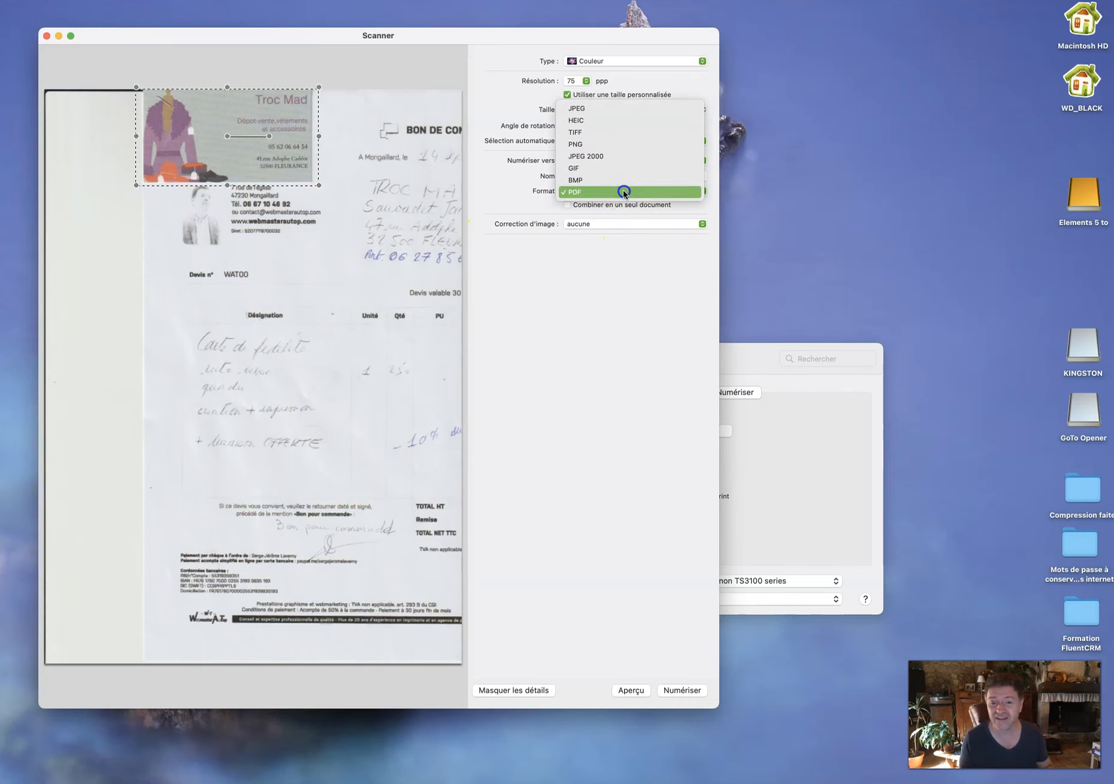
left_click(593, 109)
left_click(576, 82)
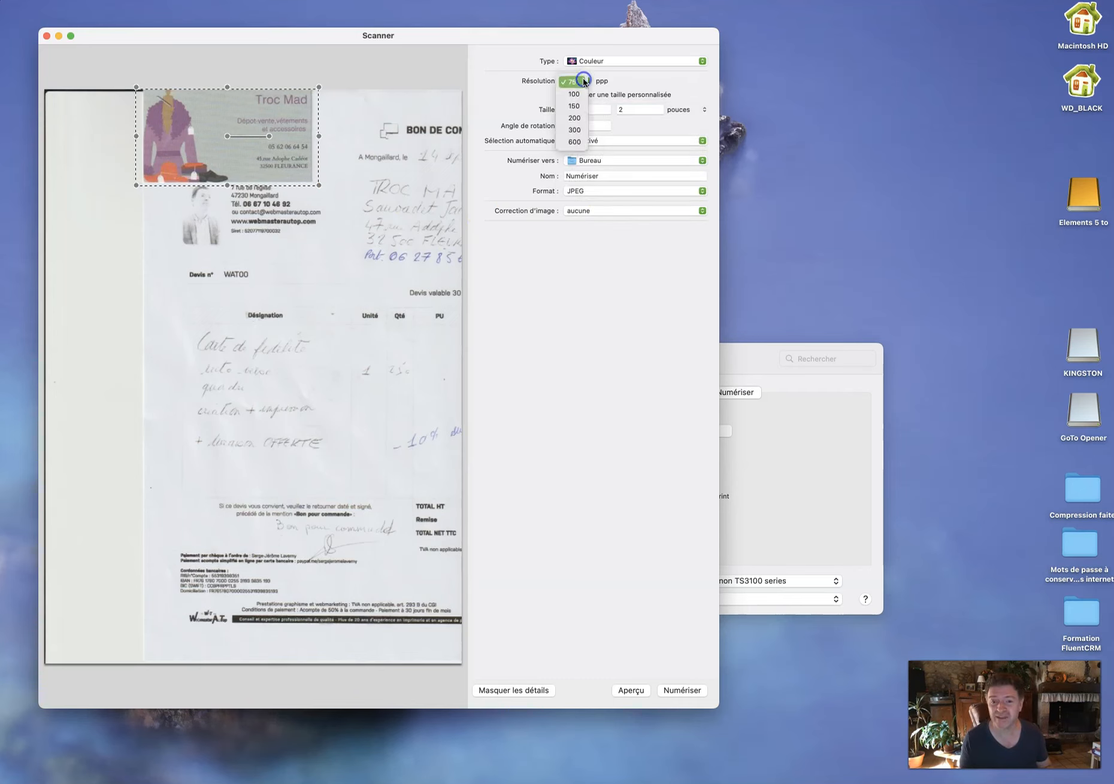
left_click(565, 130)
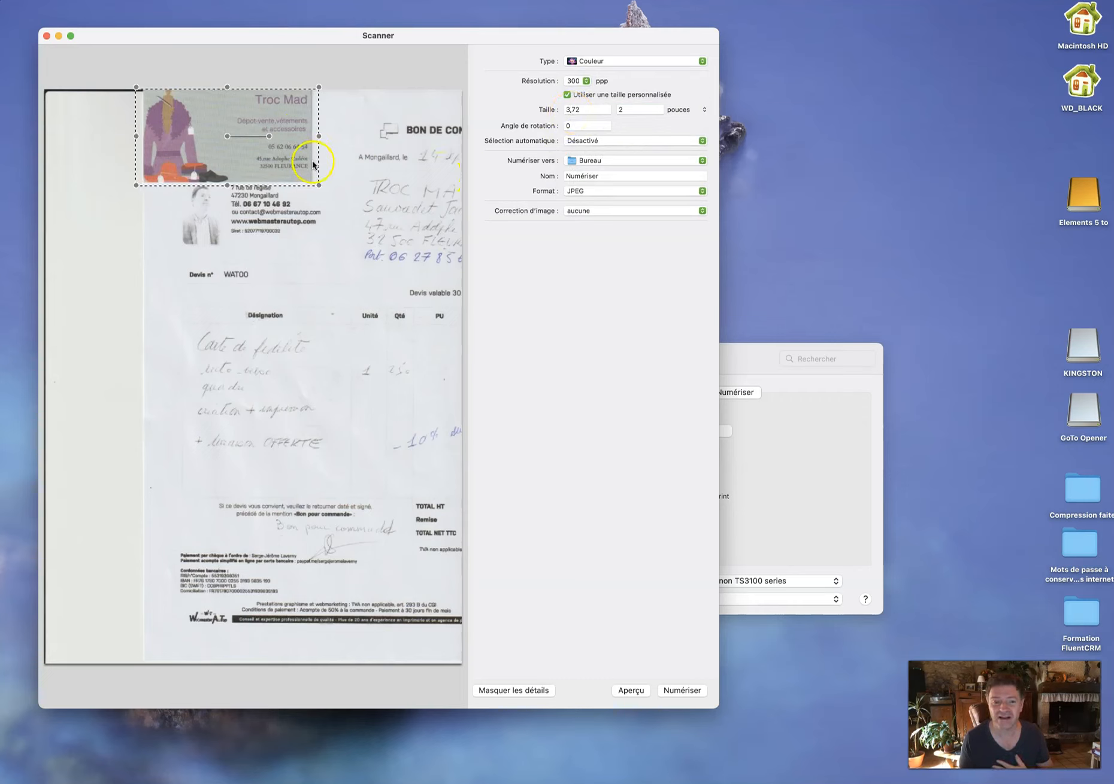
Tighten the scan selection around the card to 3,43 × 2 inches.
left_click_drag(318, 186, 308, 178)
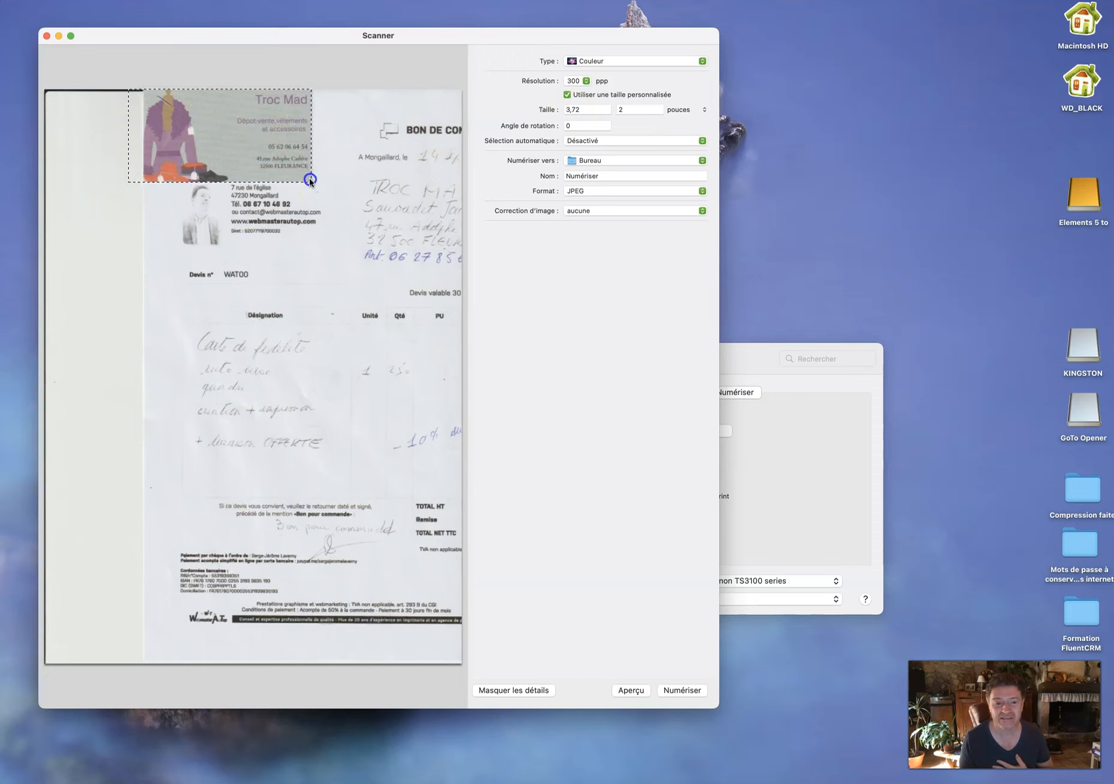
left_click_drag(127, 89, 129, 83)
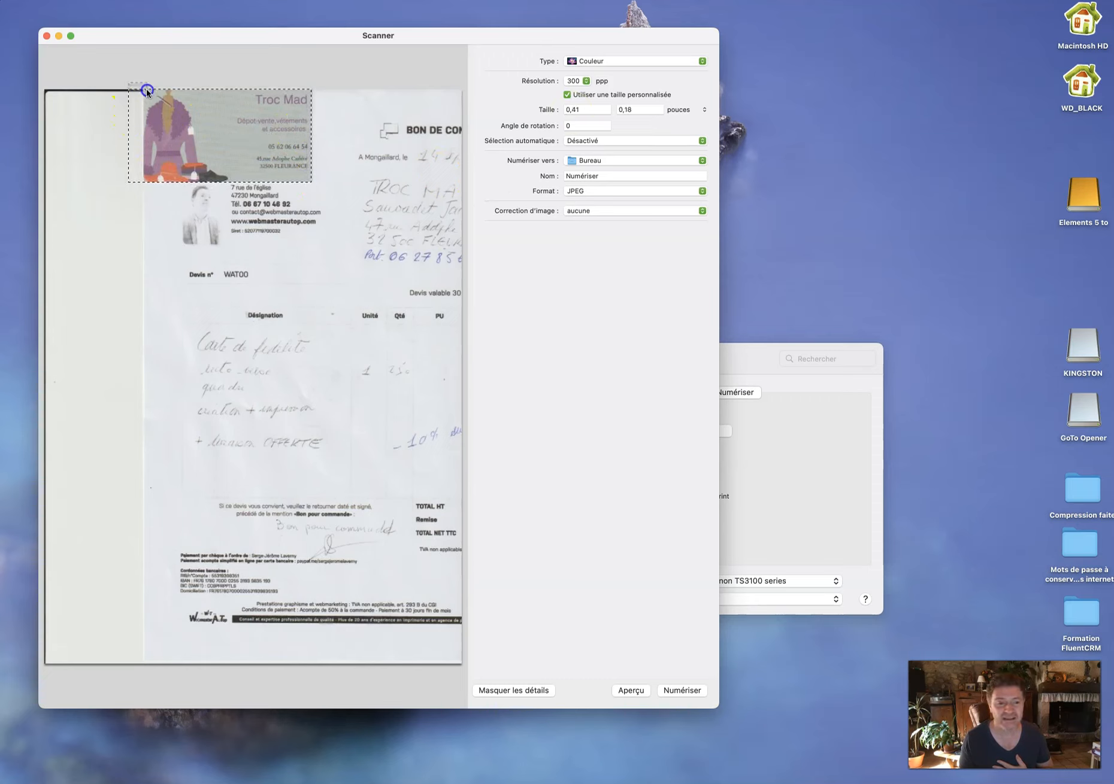
left_click(137, 99)
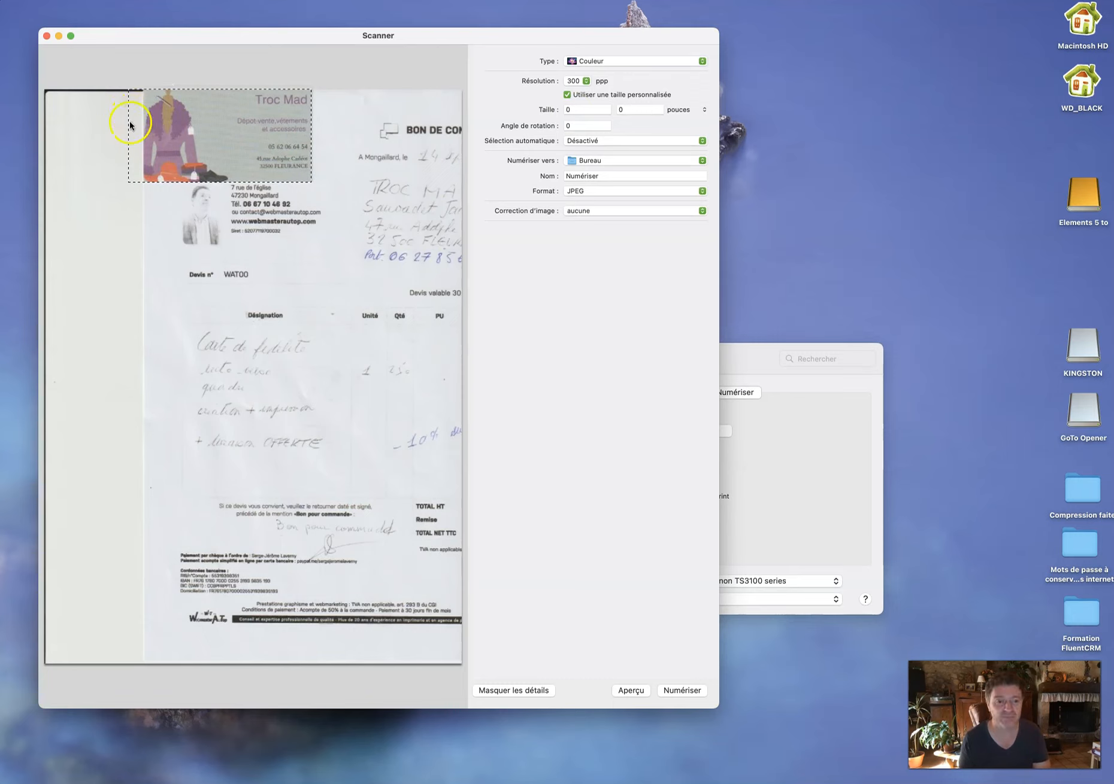
left_click_drag(130, 131, 143, 131)
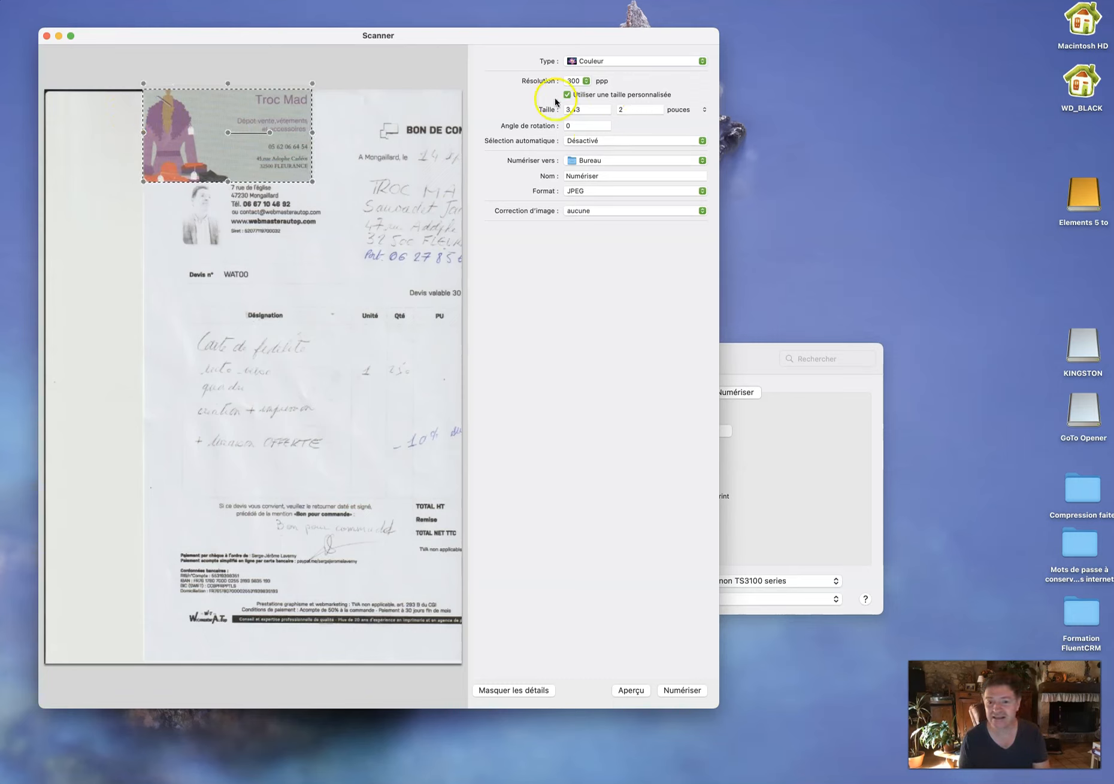
double_click(586, 175)
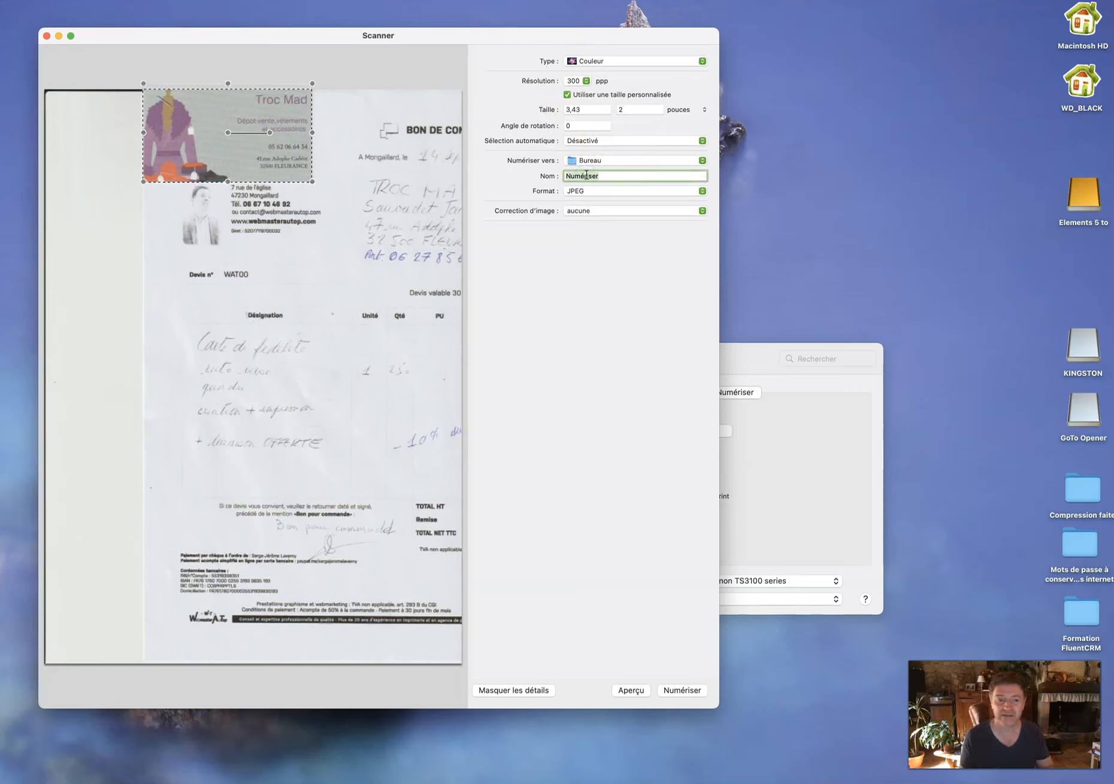
Name the scan 'Troc Mad', scan the card to the desktop, and minimize Scanner.
type("Troc Mad")
left_click(702, 149)
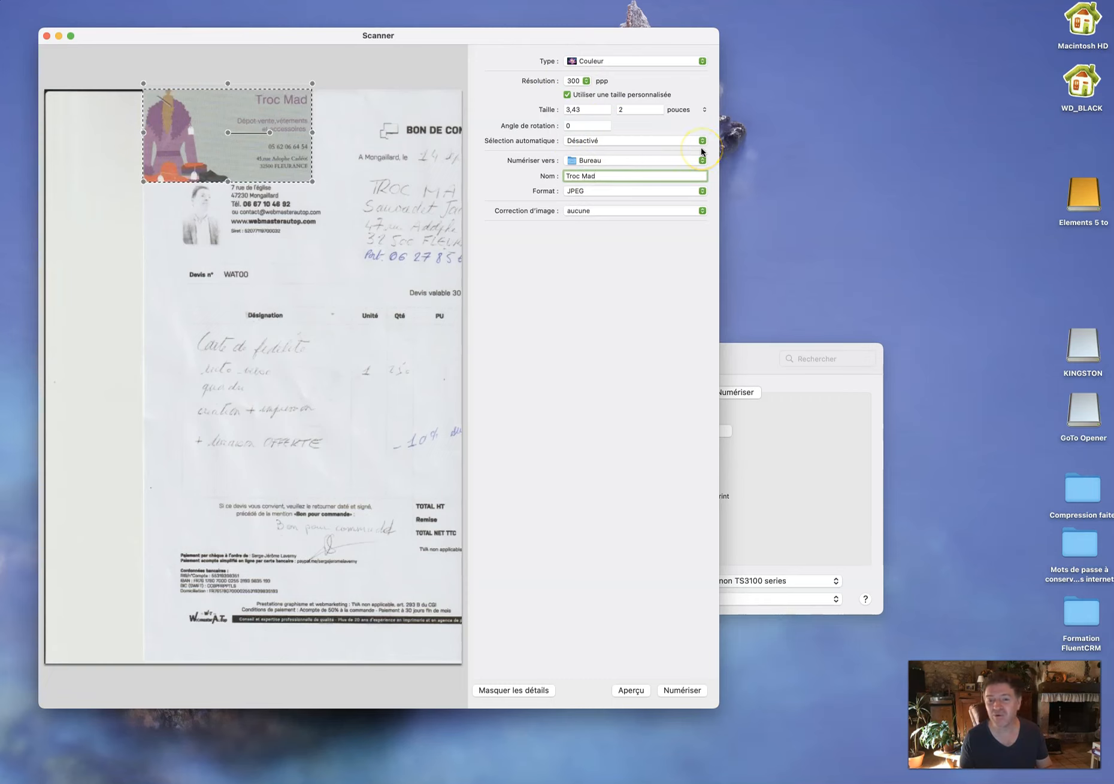
left_click(702, 151)
left_click(641, 691)
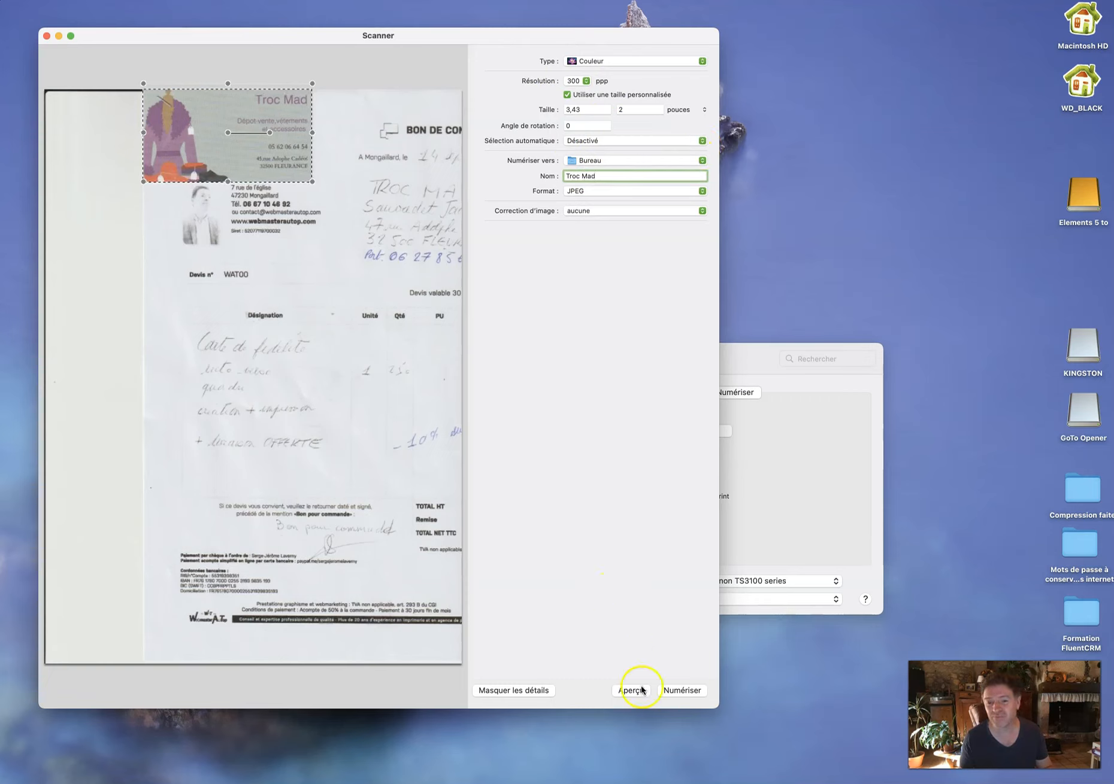
left_click(671, 692)
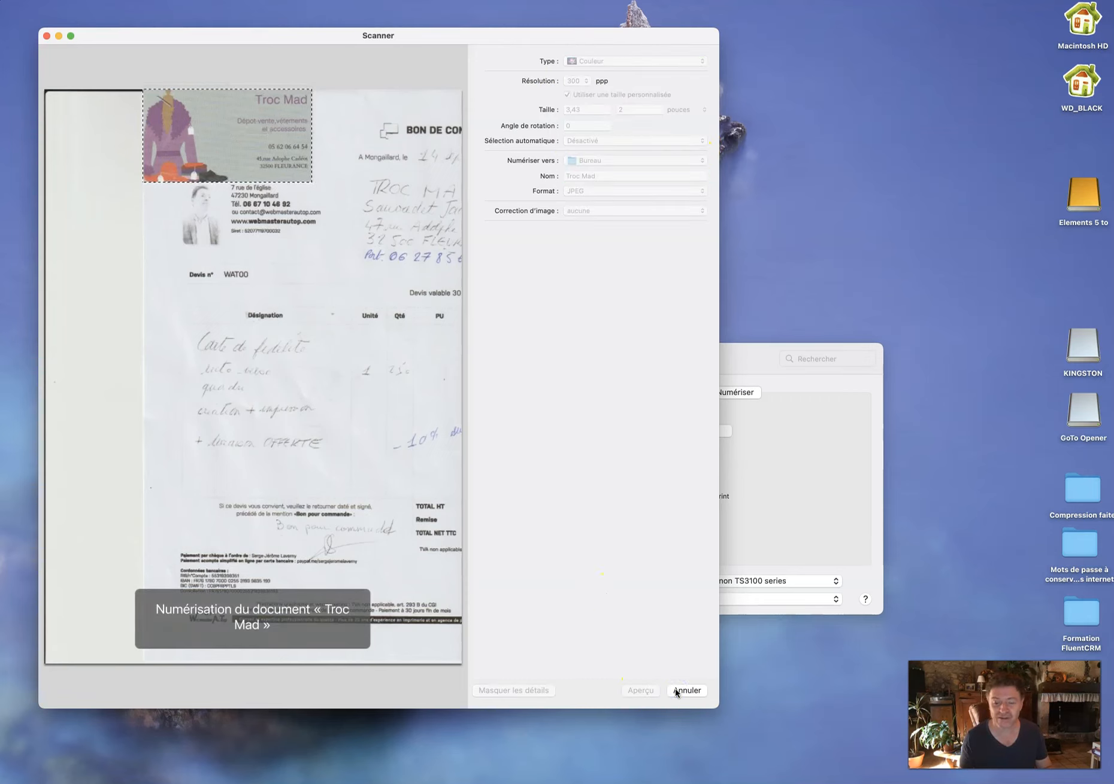
left_click(589, 573)
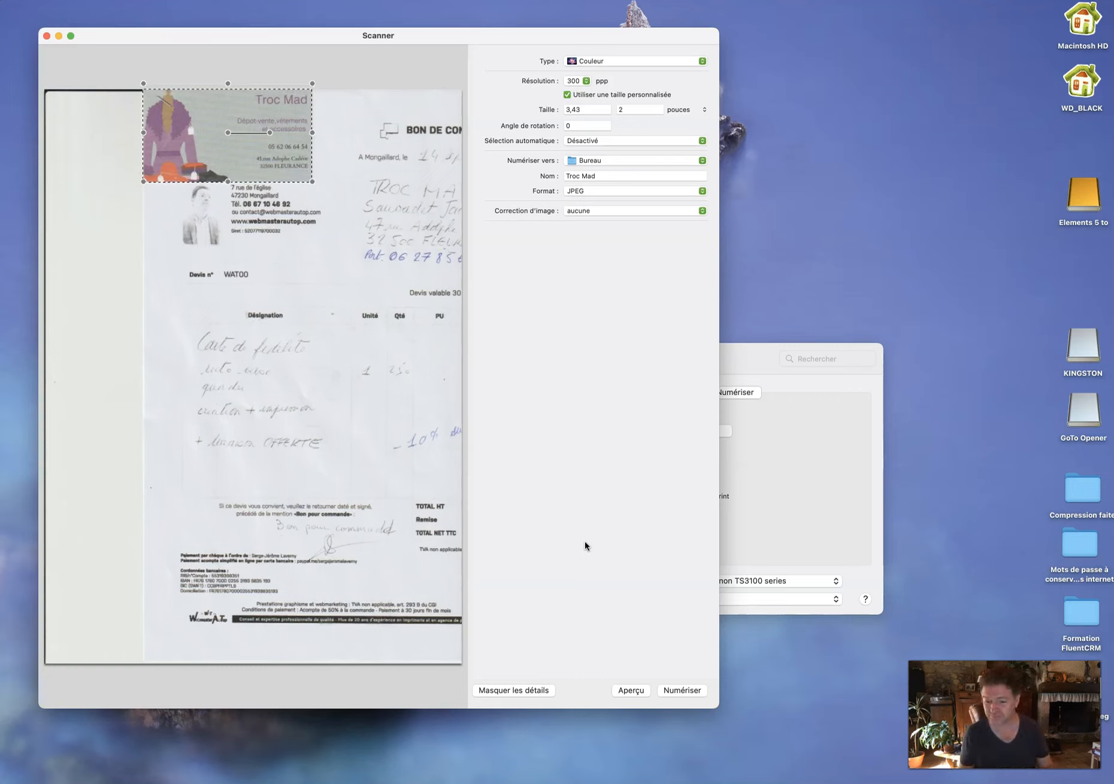
left_click(58, 36)
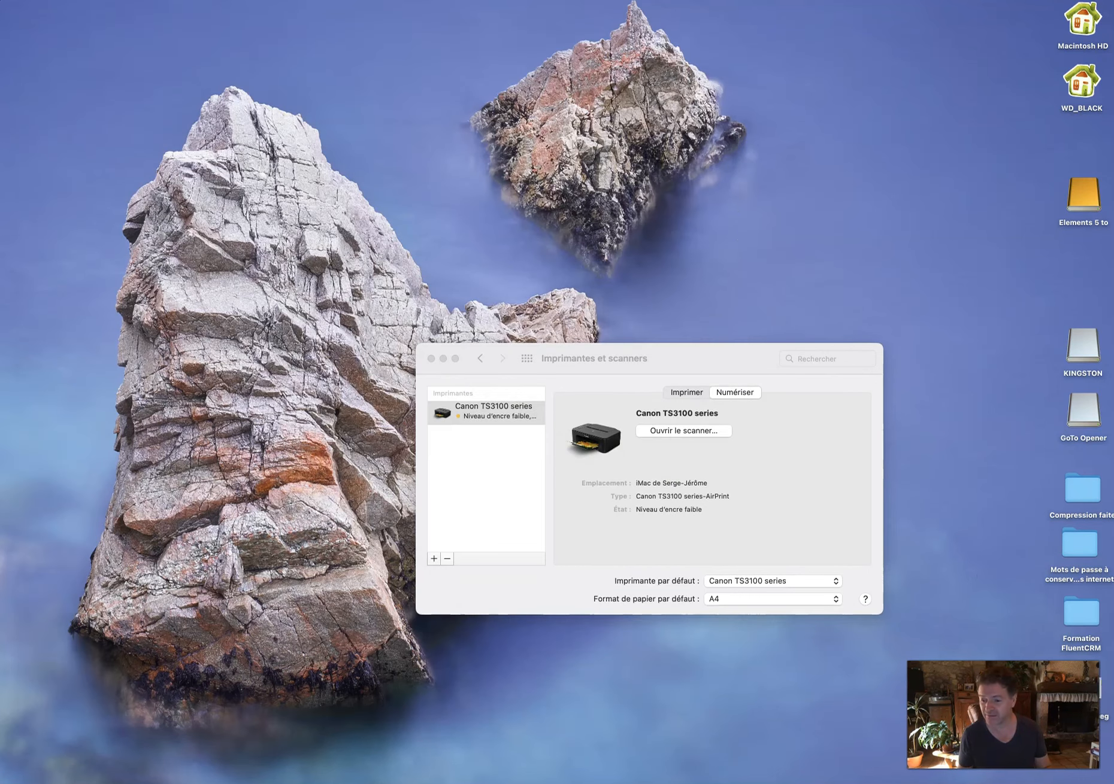
Close Printers & Scanners, check Troc Mad.jpeg in Quick Look, then close the preview.
left_click(431, 359)
left_click(1087, 690)
key("space")
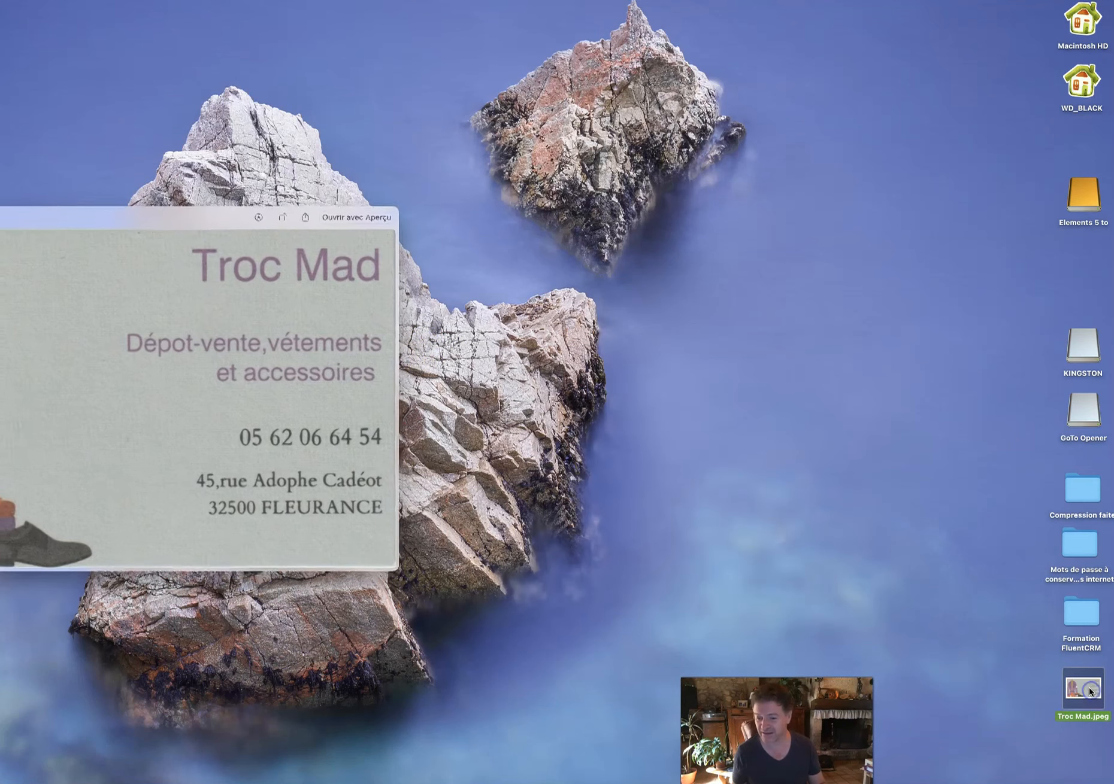
left_click(203, 277)
left_click_drag(178, 215, 597, 123)
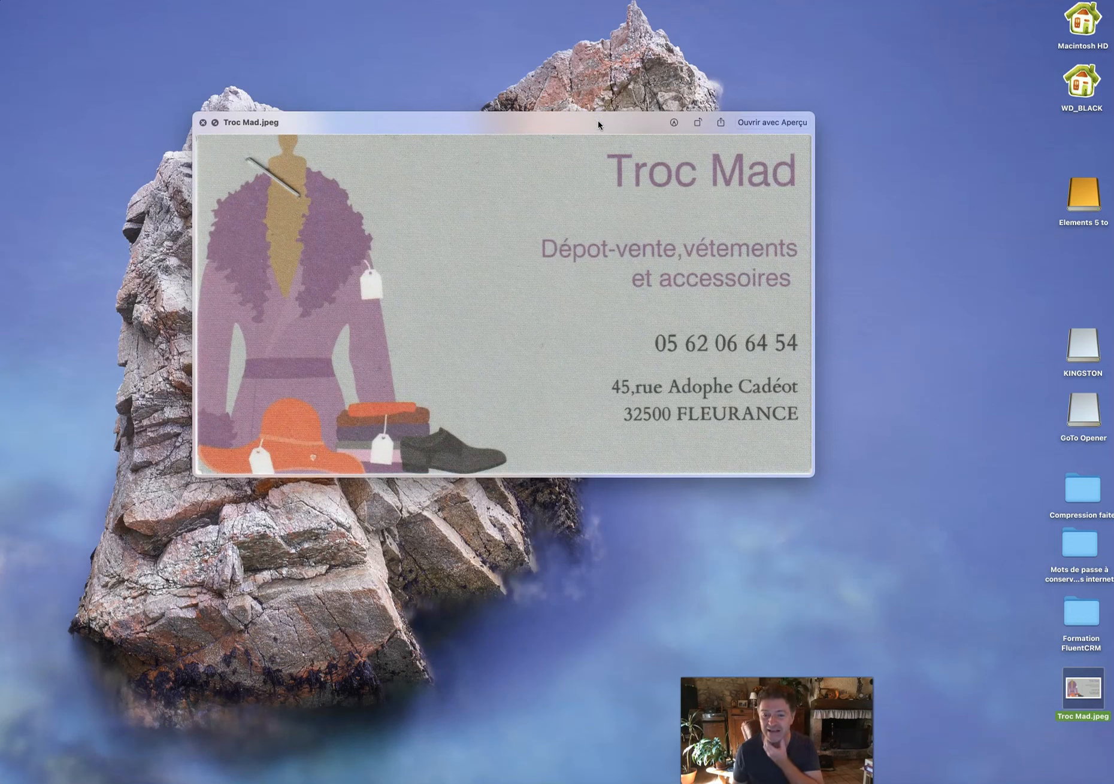
left_click(776, 529)
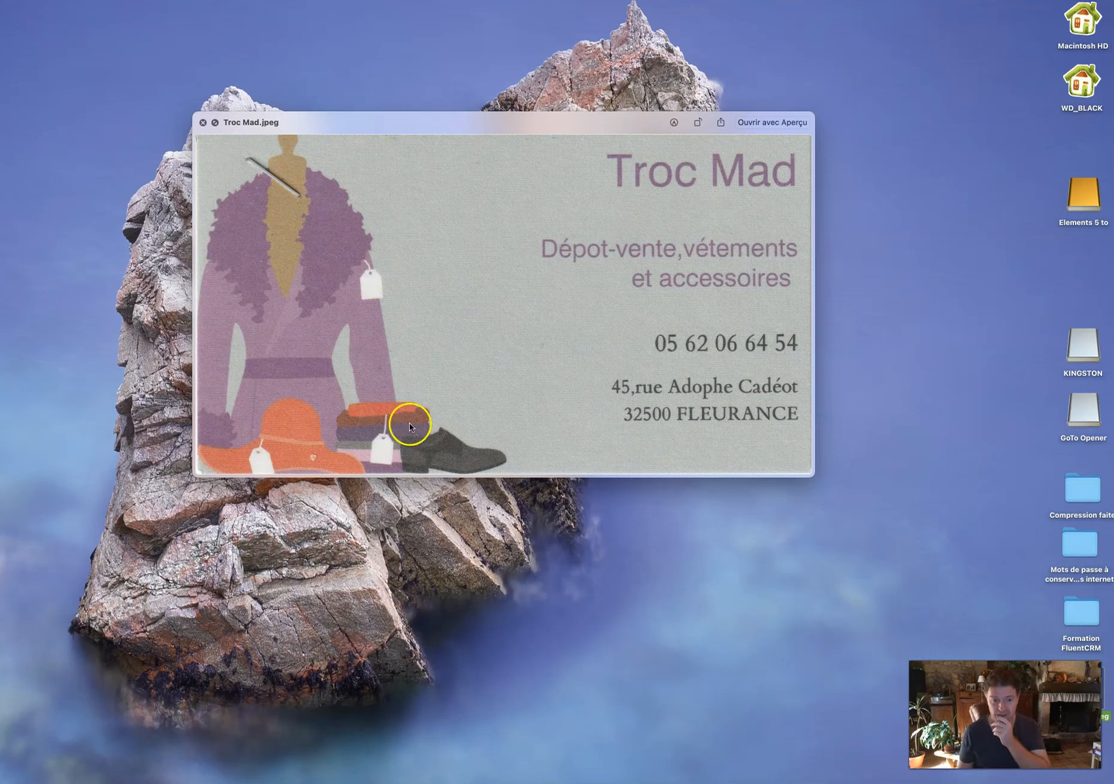
left_click_drag(323, 118, 274, 67)
left_click(181, 71)
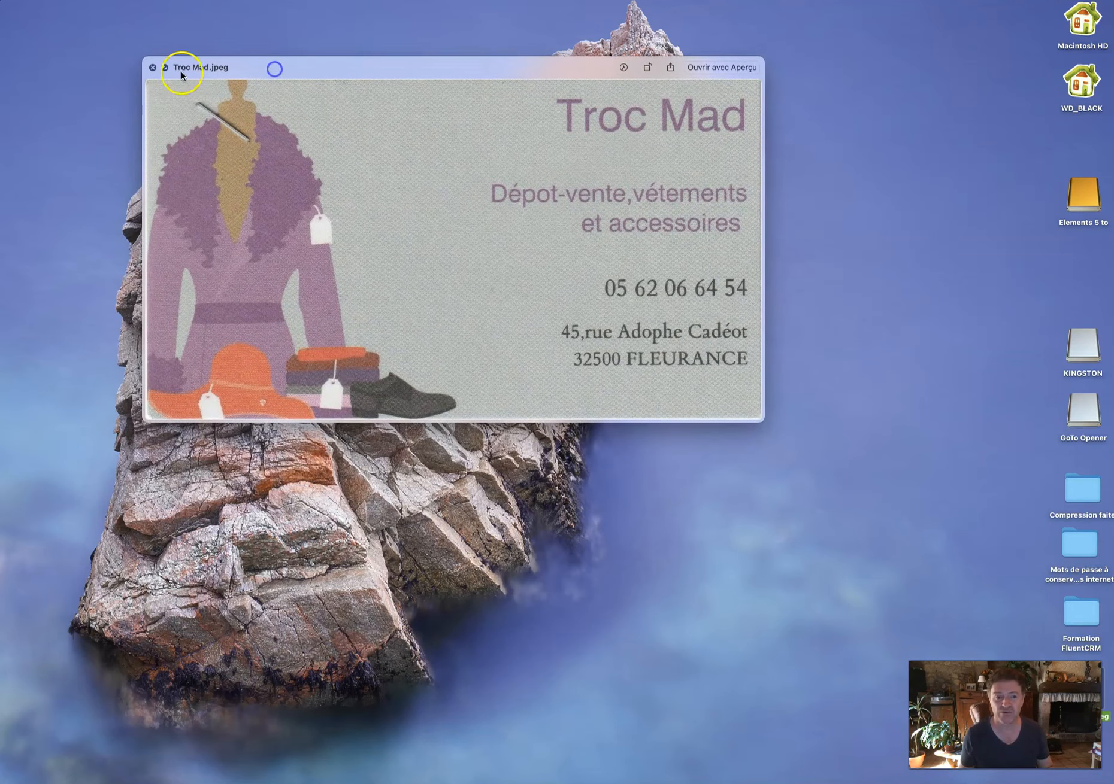
left_click(152, 67)
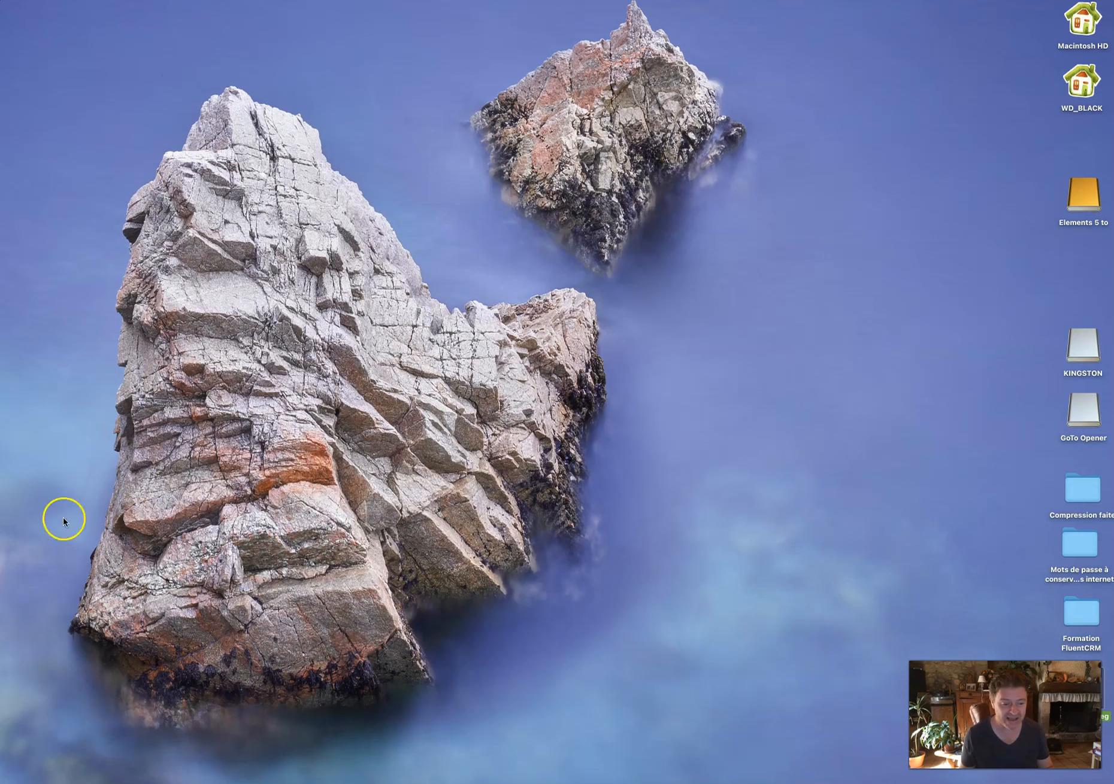
Switch to Firefox and quit it, confirming Quitter Firefox.
key("super+Tab")
key("super+Tab")
key("super+Tab")
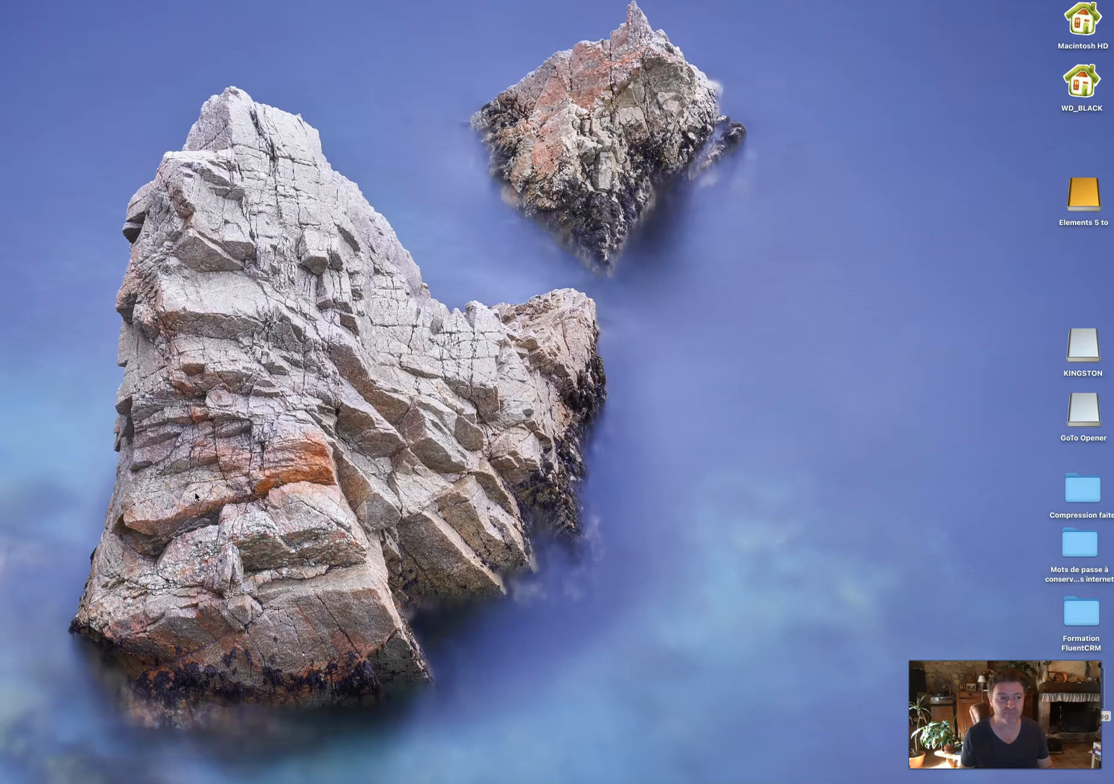
key("super+Tab")
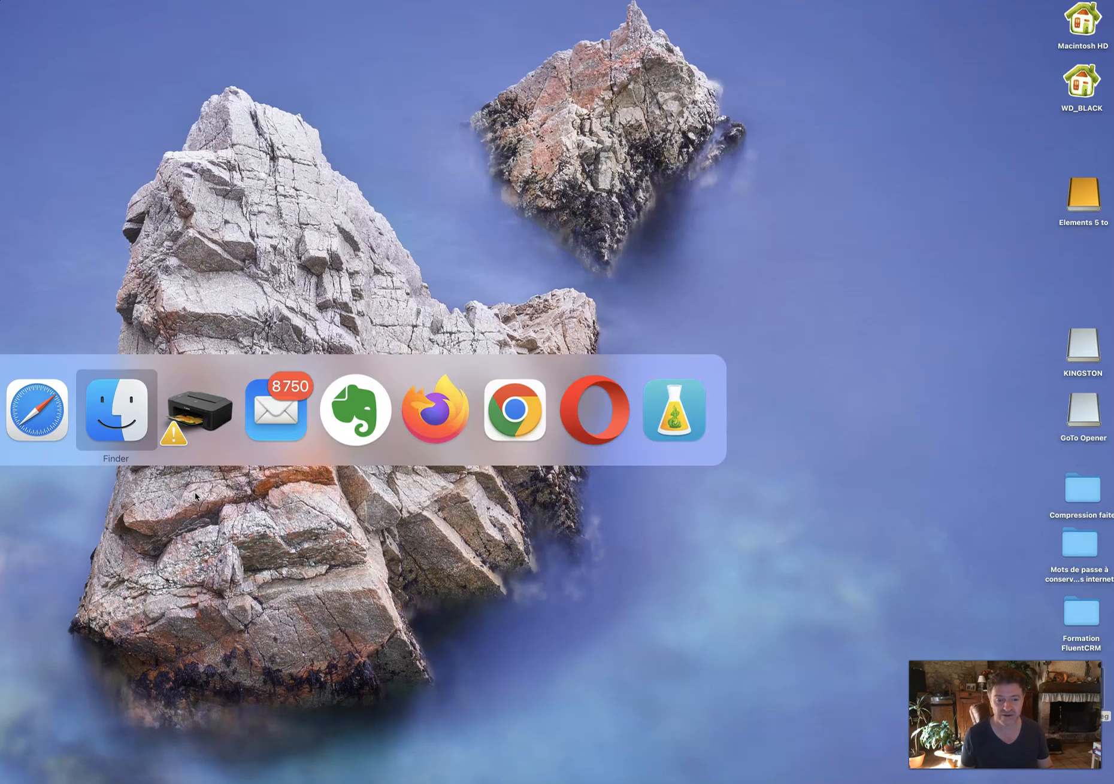
key("super+shift+Tab")
key("super+Tab")
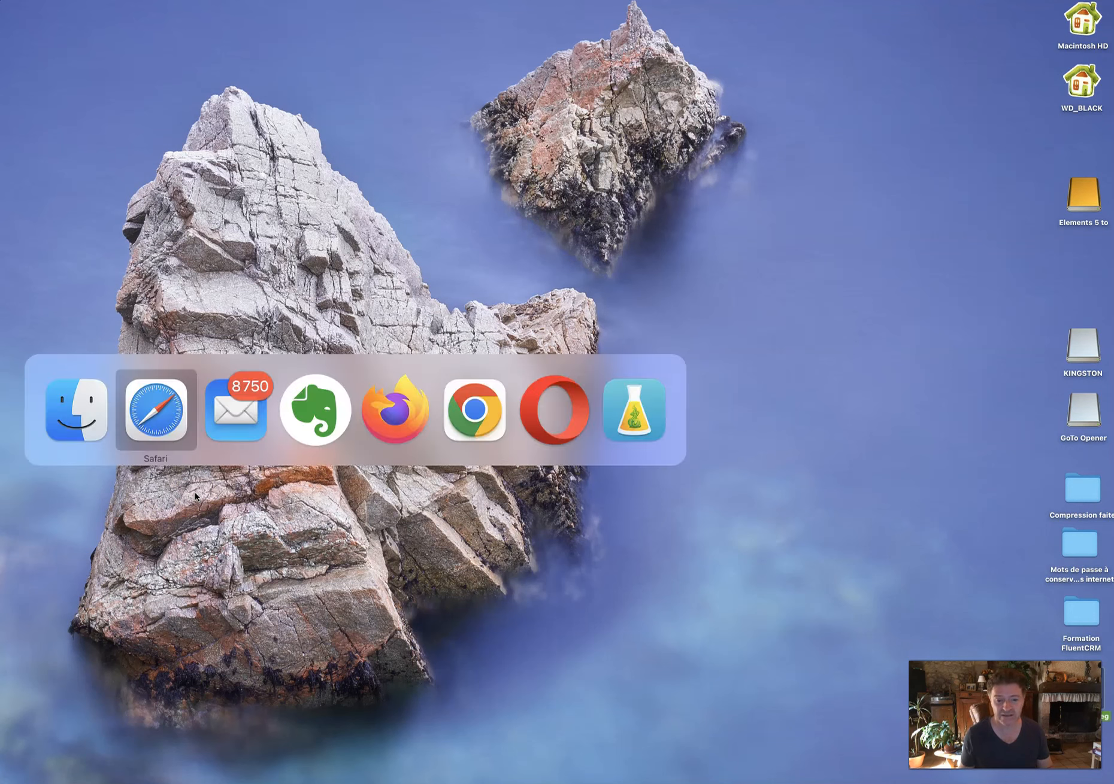
key("super+Tab")
key("super+Tab")
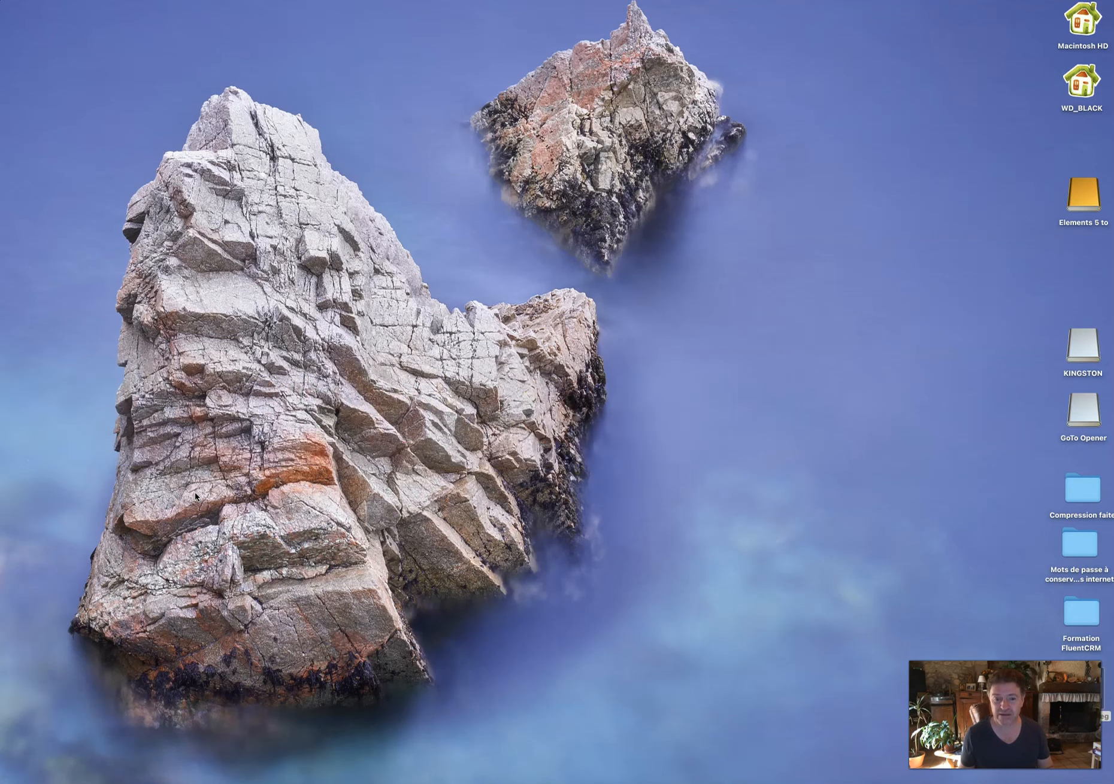
key("super+Tab")
key("super+q")
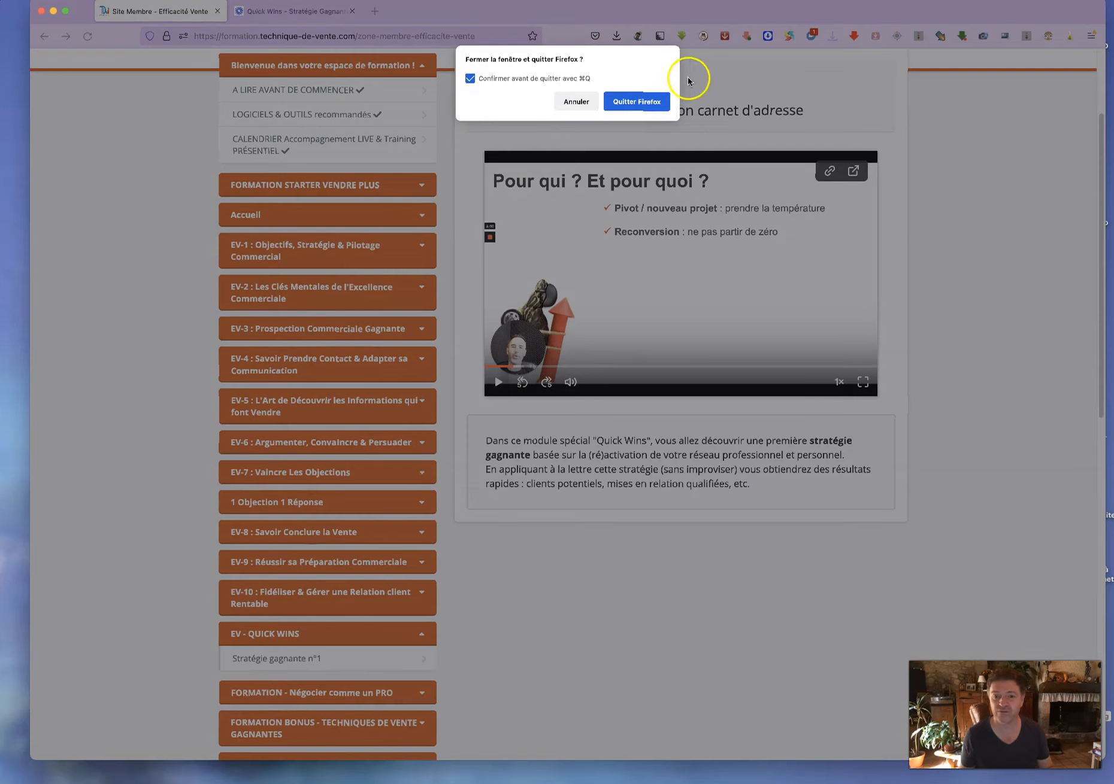
left_click(646, 102)
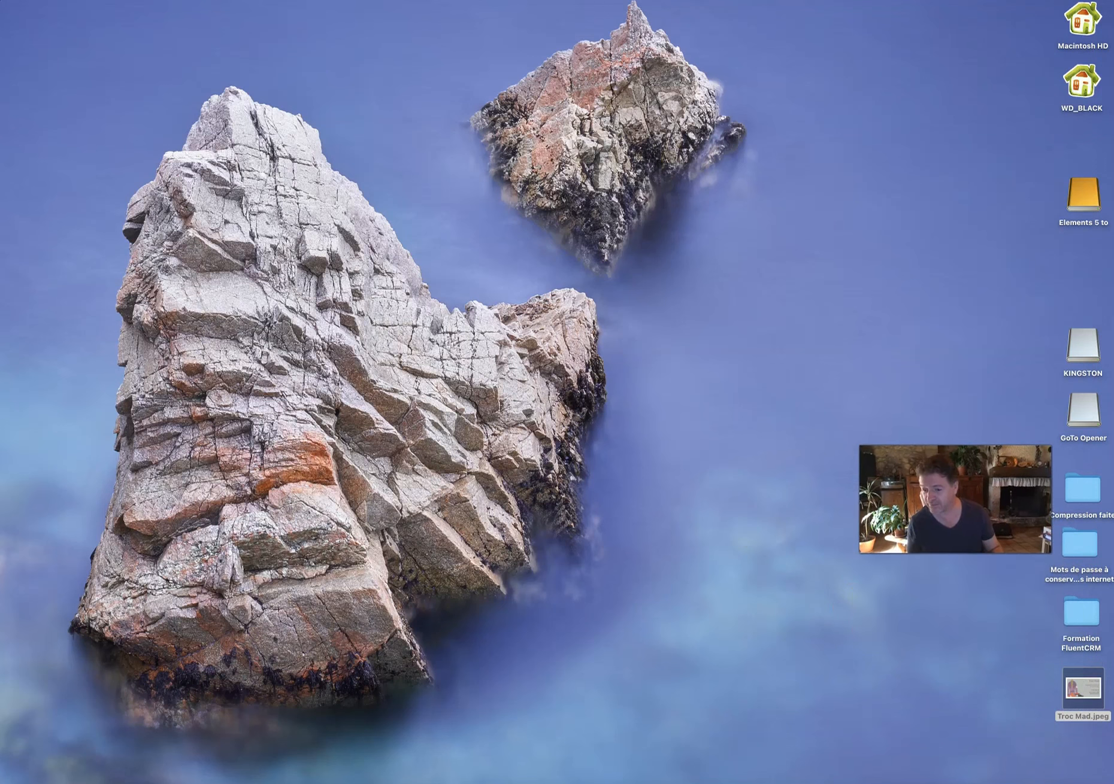
Open Troc Mad.jpeg in Photoshop with 'Supprimer le profil incorporé', then bring up Levels (Cmd+L).
left_click(1079, 692)
left_click_drag(1079, 692, 1040, 782)
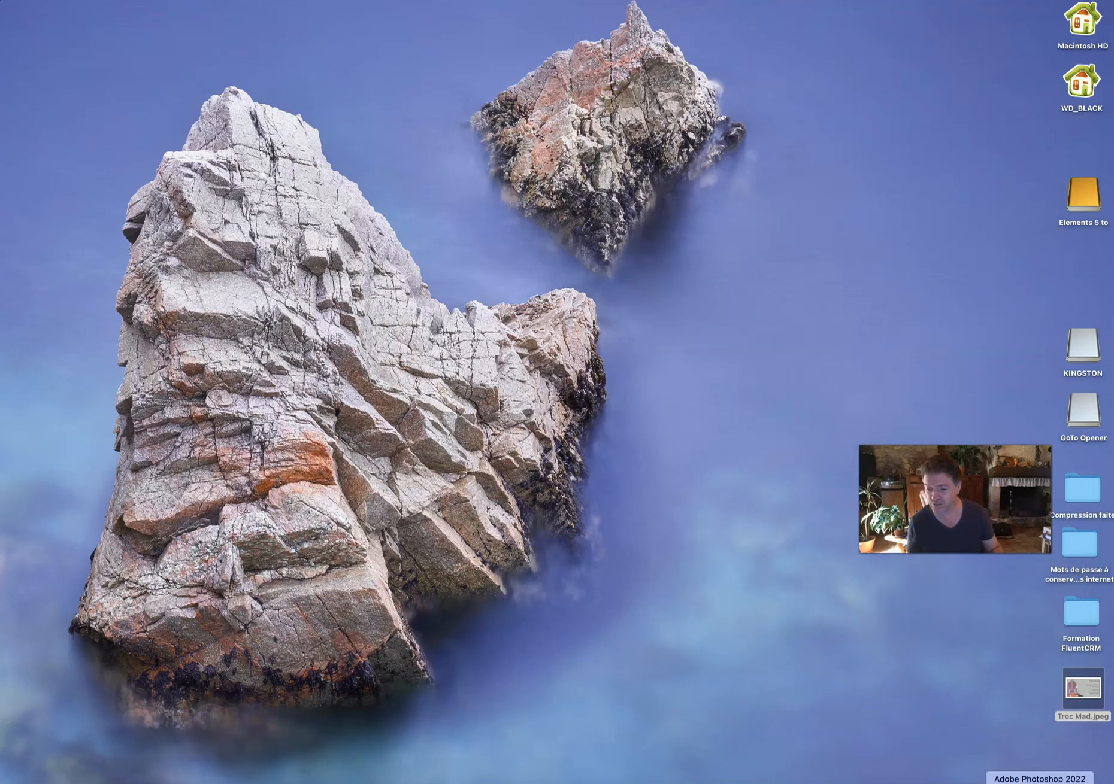
left_click_drag(1079, 689, 1, 733)
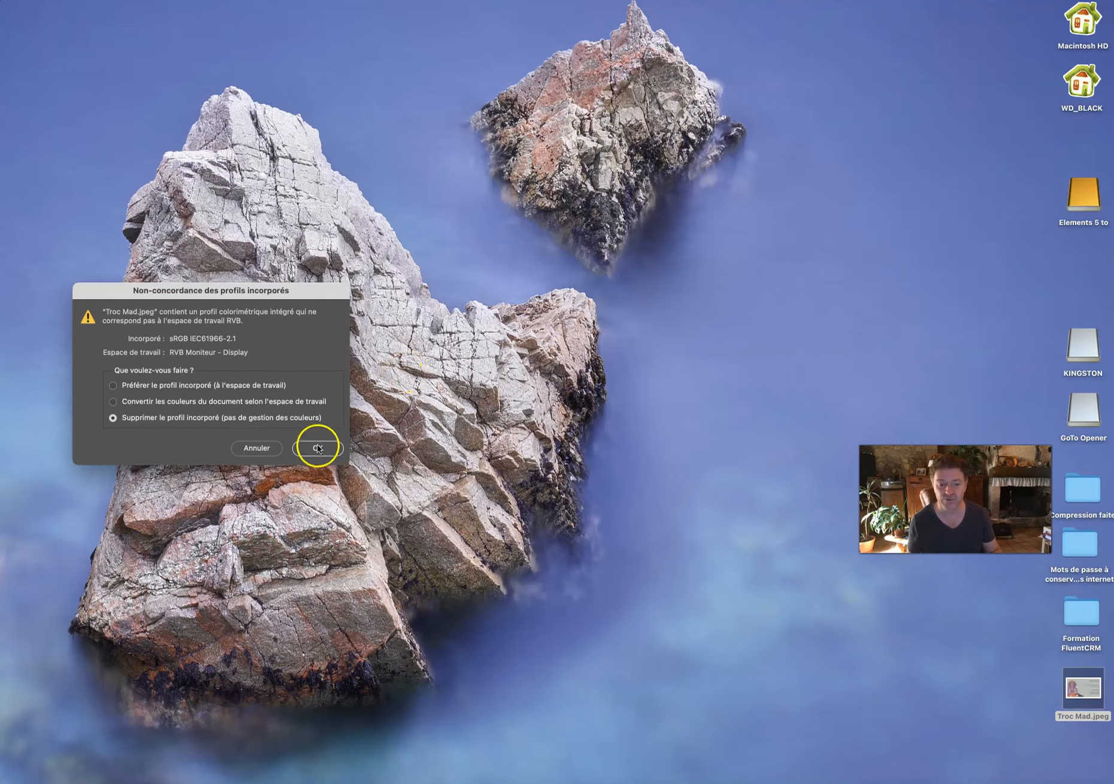
left_click(317, 448)
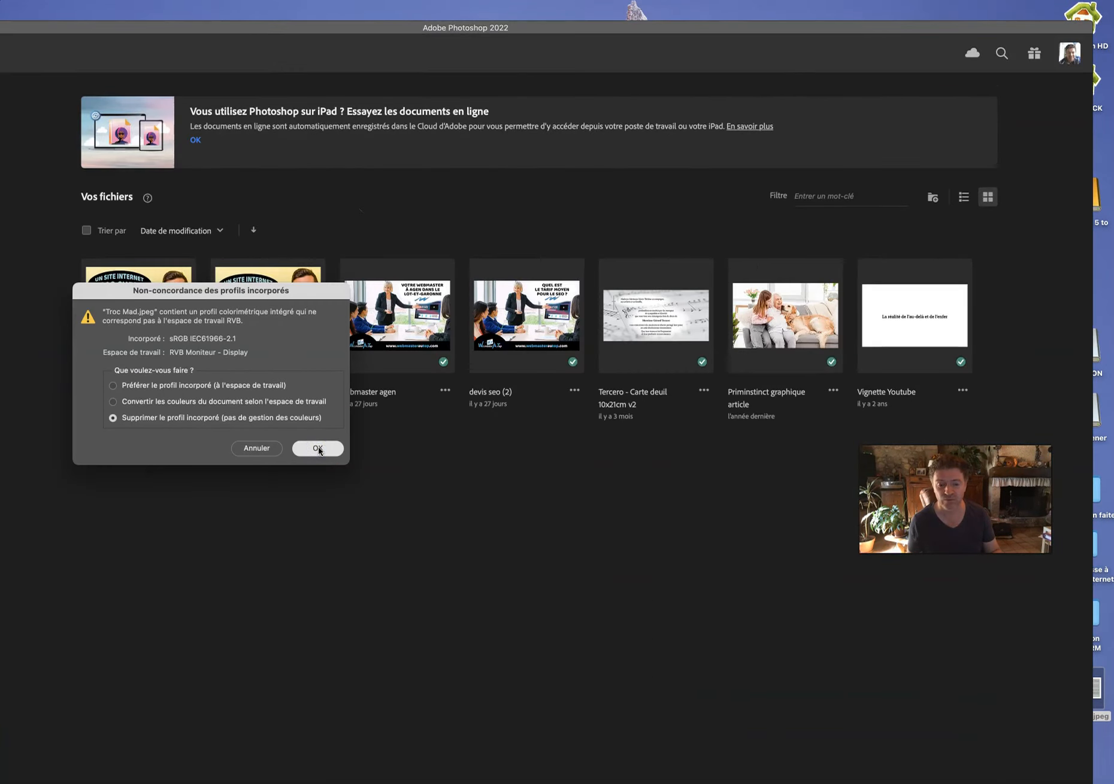
key("super+plus")
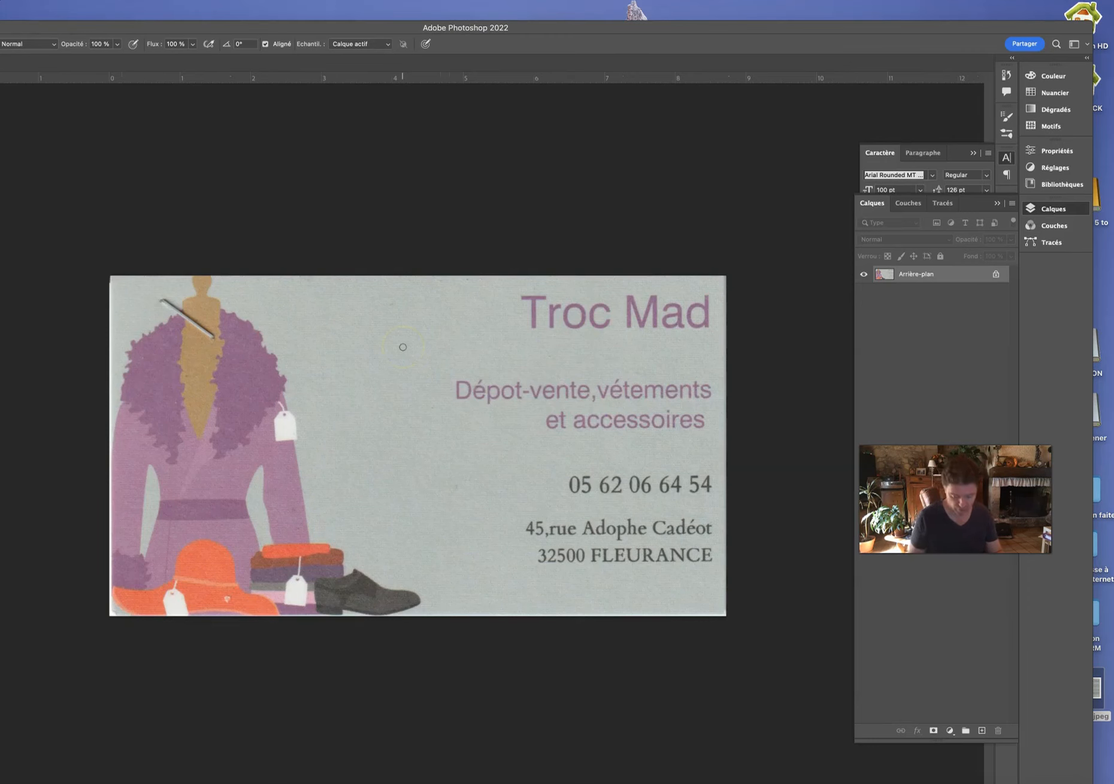
key("super+l")
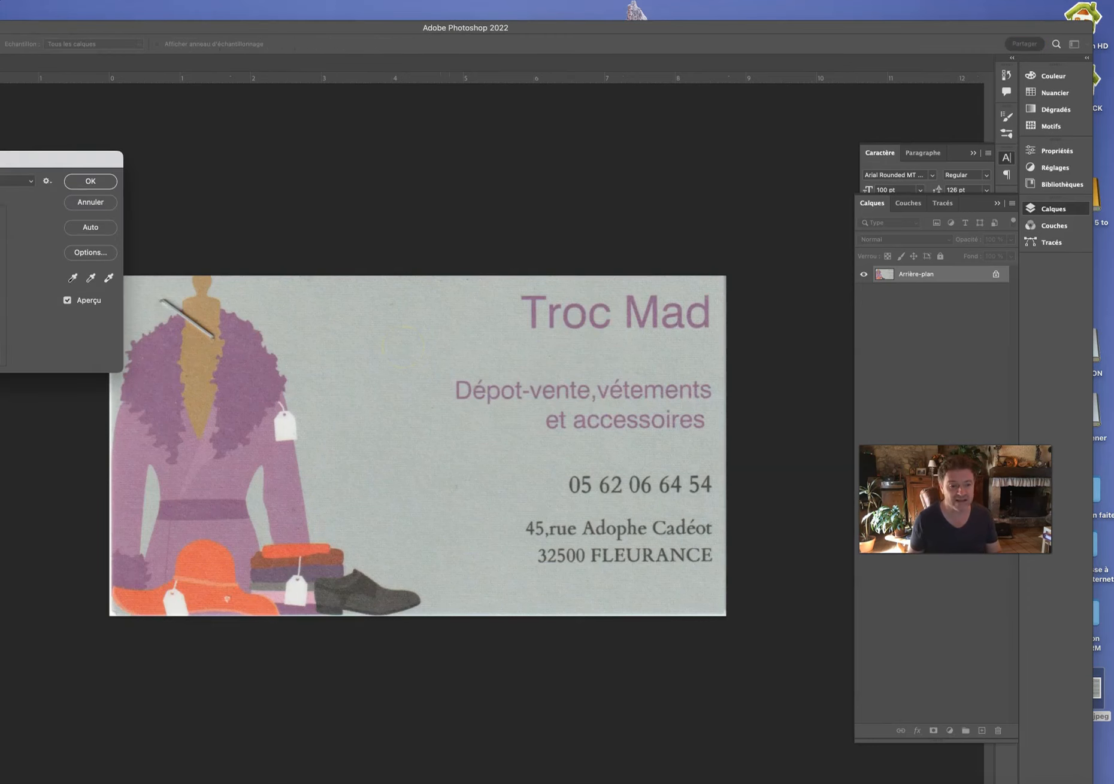
Brighten the card with the Levels input sliders and convert it to Couleurs CMJN mode.
left_click_drag(1, 293, 0, 293)
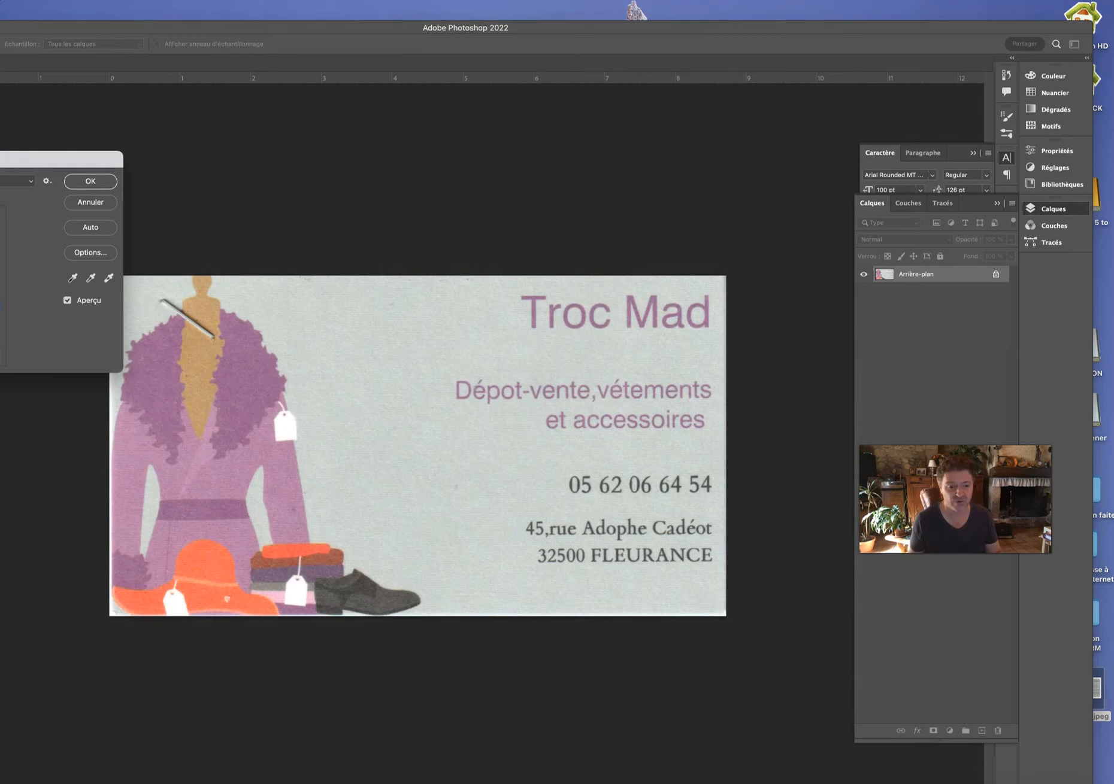
left_click_drag(1, 293, 0, 293)
left_click(80, 182)
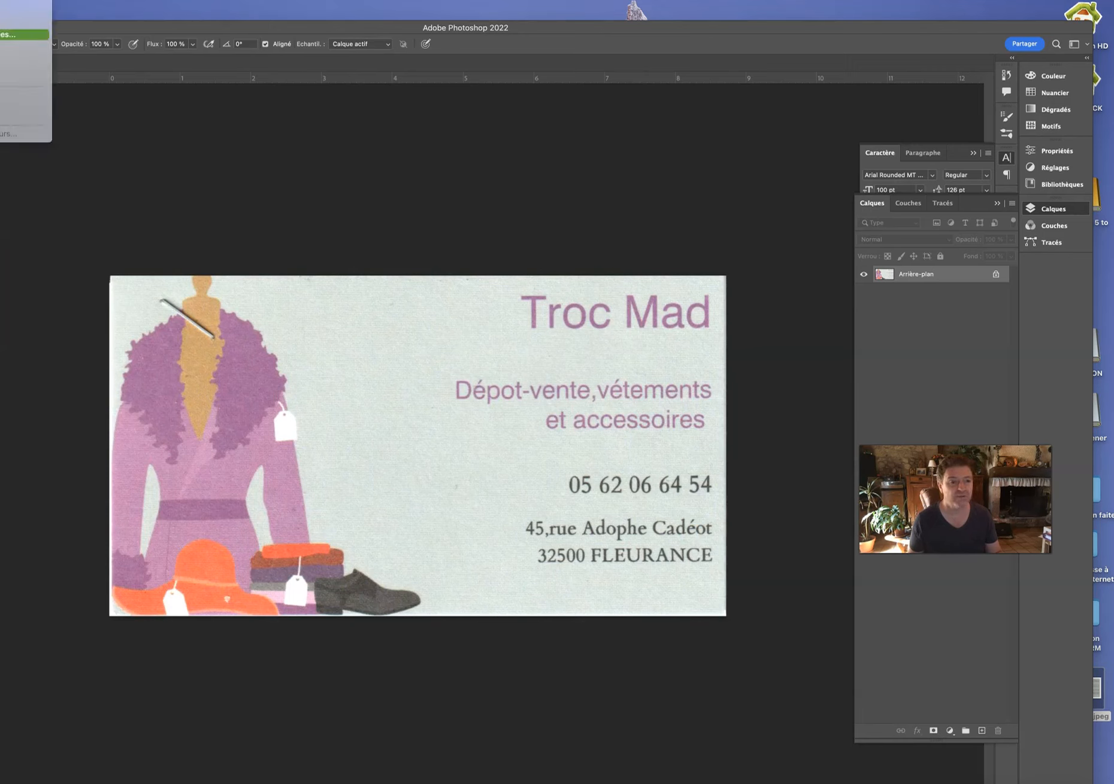
left_click(2, 58)
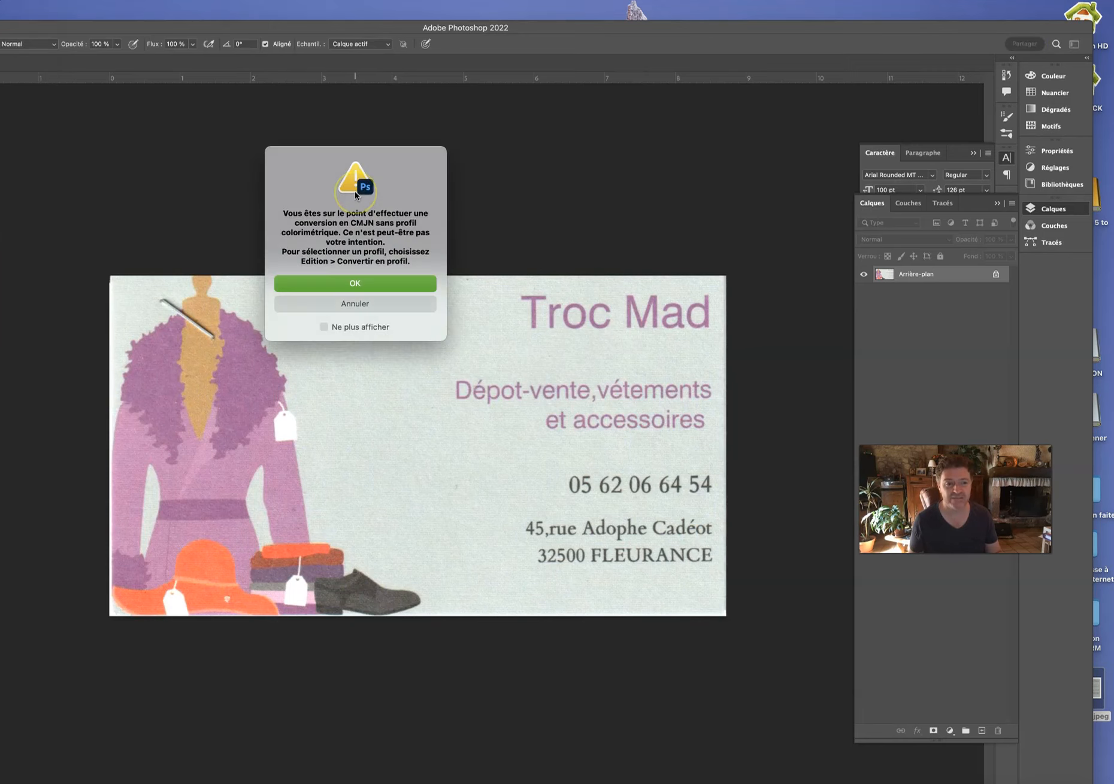
left_click(357, 283)
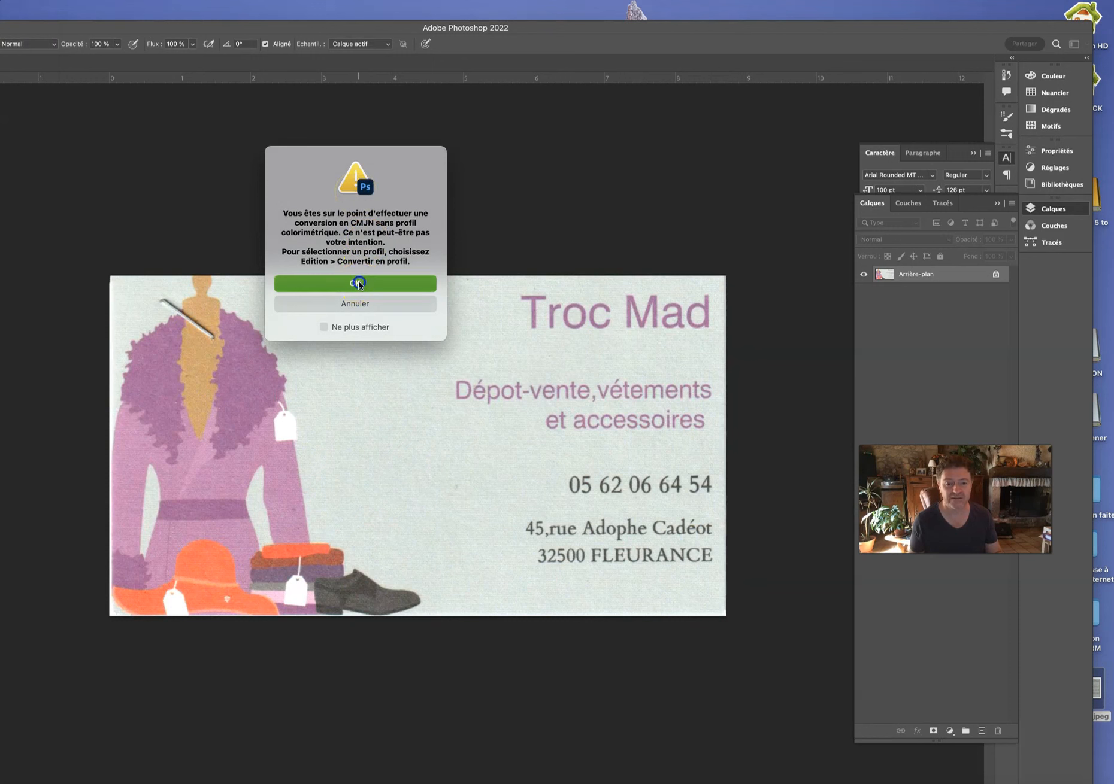
left_click_drag(0, 22, 3, 3)
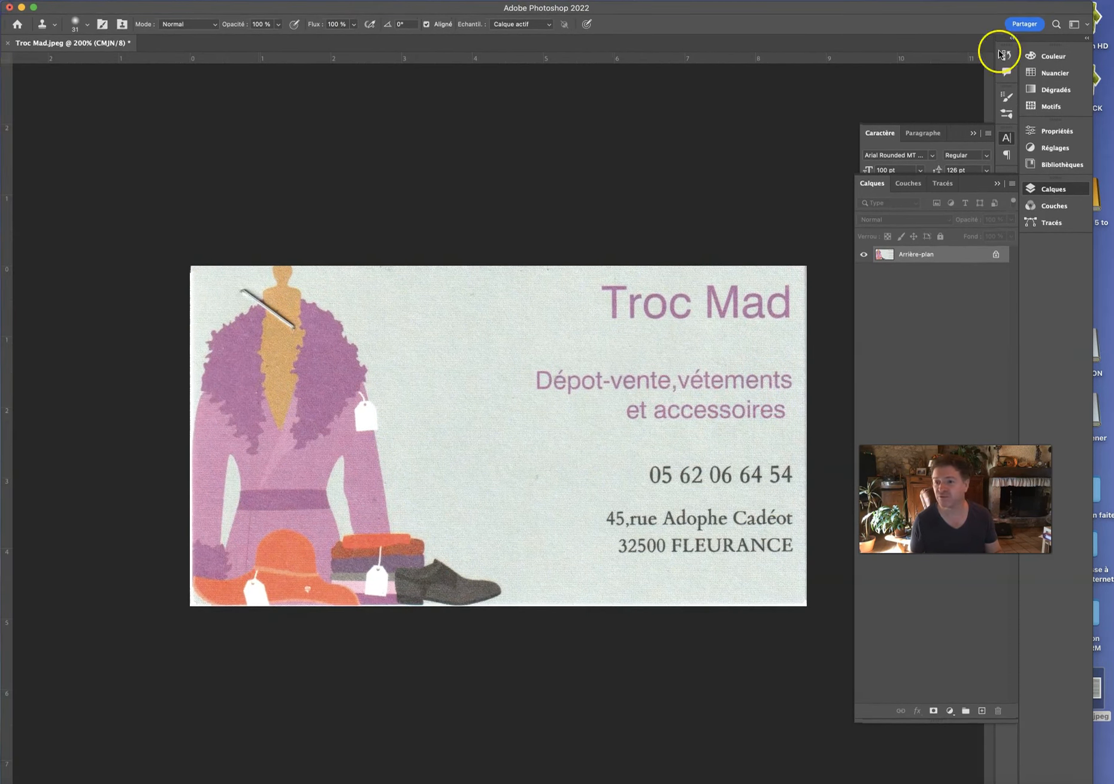
Resize the Photoshop window to fill the screen, showing the card's document size info.
left_click_drag(1091, 3, 1111, 6)
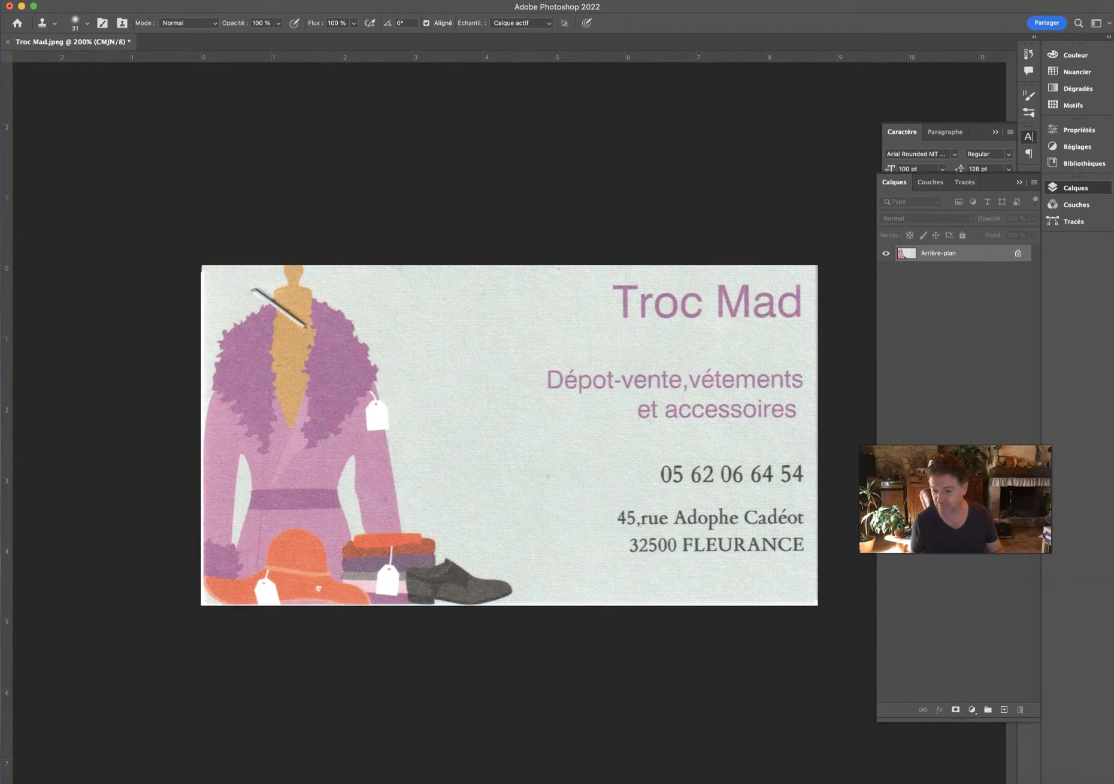
scroll(509, 429, "down", 1)
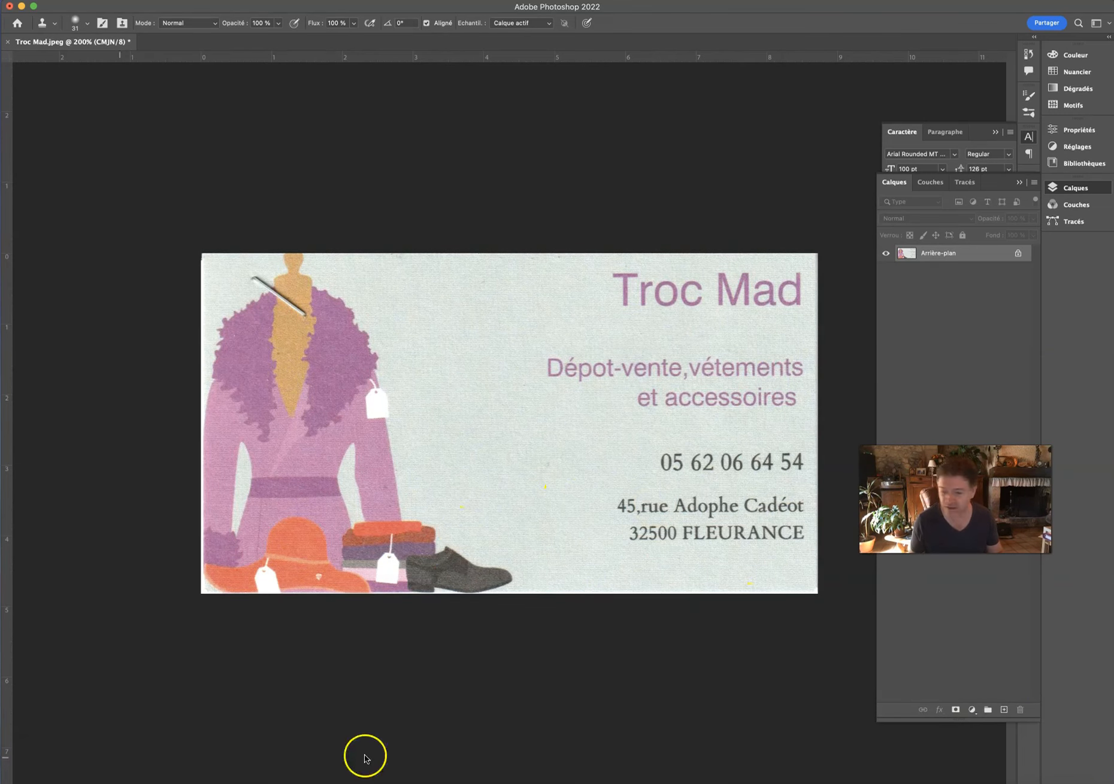
mouse_move(1111, 783)
left_mouse_down()
mouse_move(1101, 766)
mouse_move(1110, 782)
left_mouse_up()
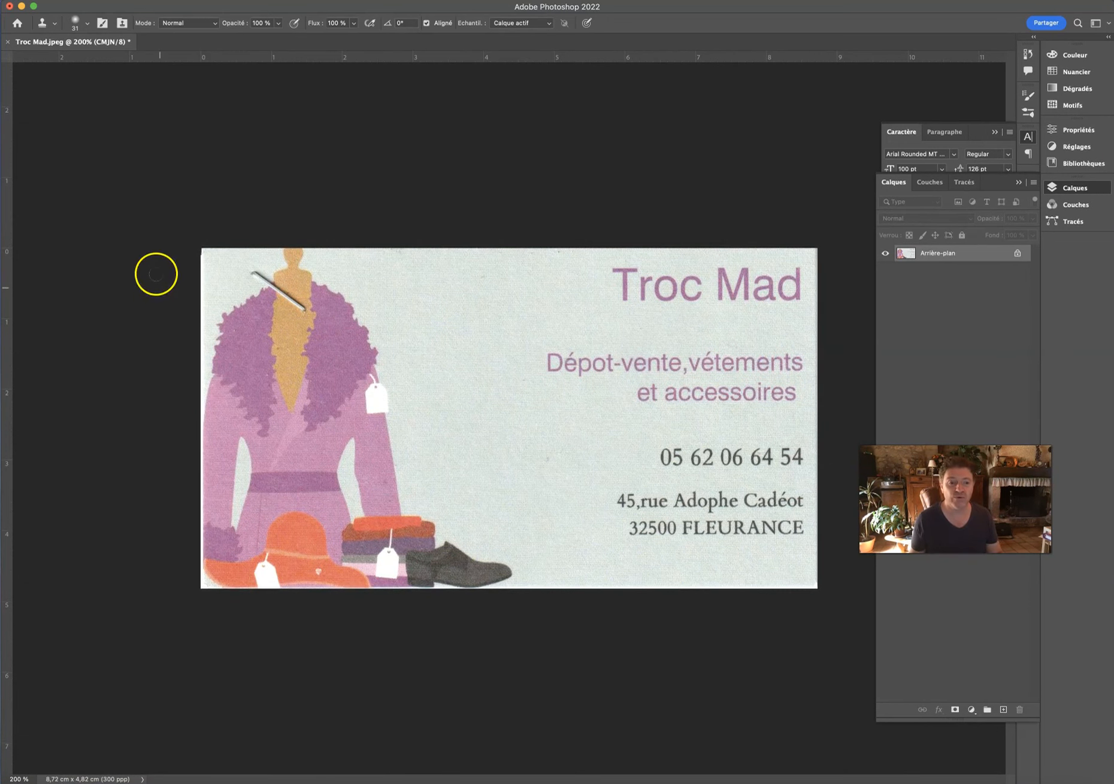
key("super+s")
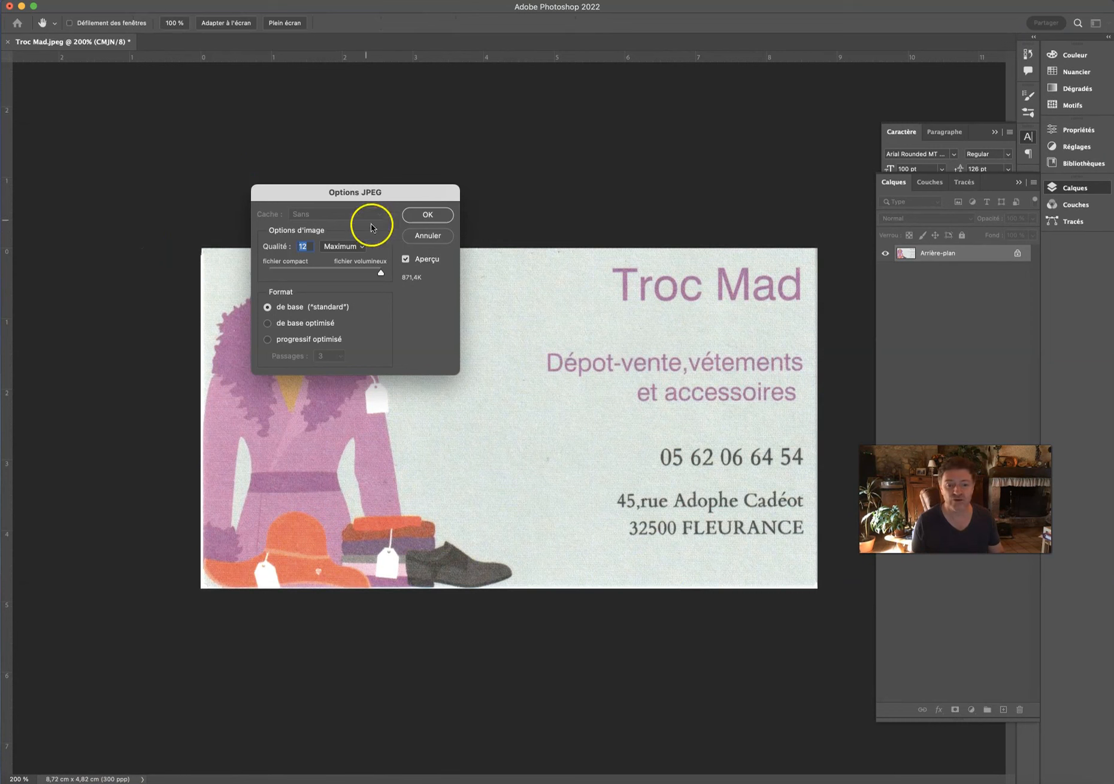
Save the card as JPEG at Qualité 12 (Maximum) and close Photoshop.
left_click(423, 215)
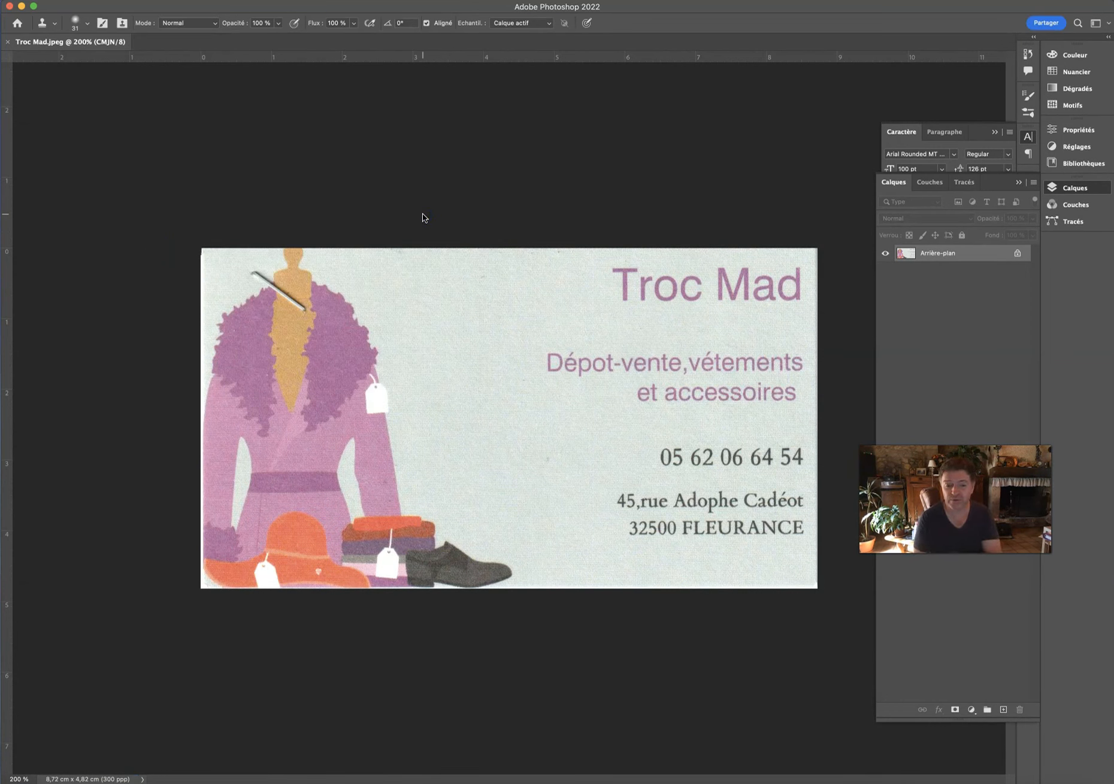
left_click(10, 6)
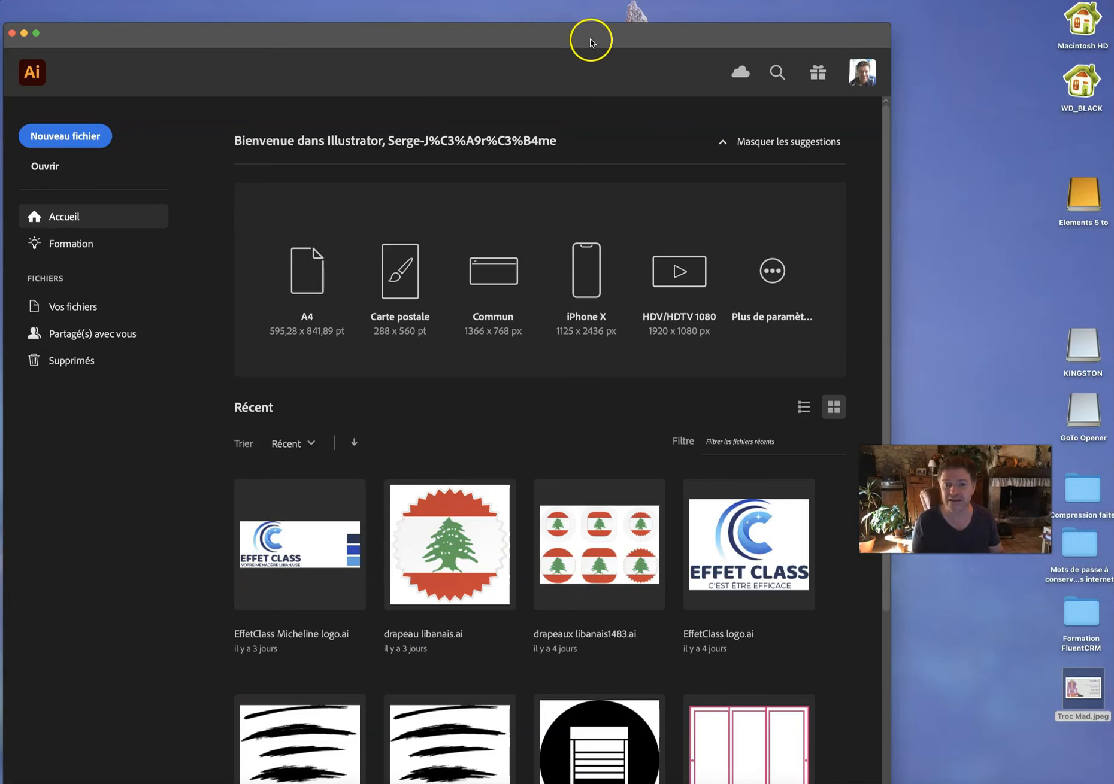
Move the Illustrator Home window to the screen top, widen it leftward, and choose Nouveau fichier.
left_click_drag(590, 40, 584, 27)
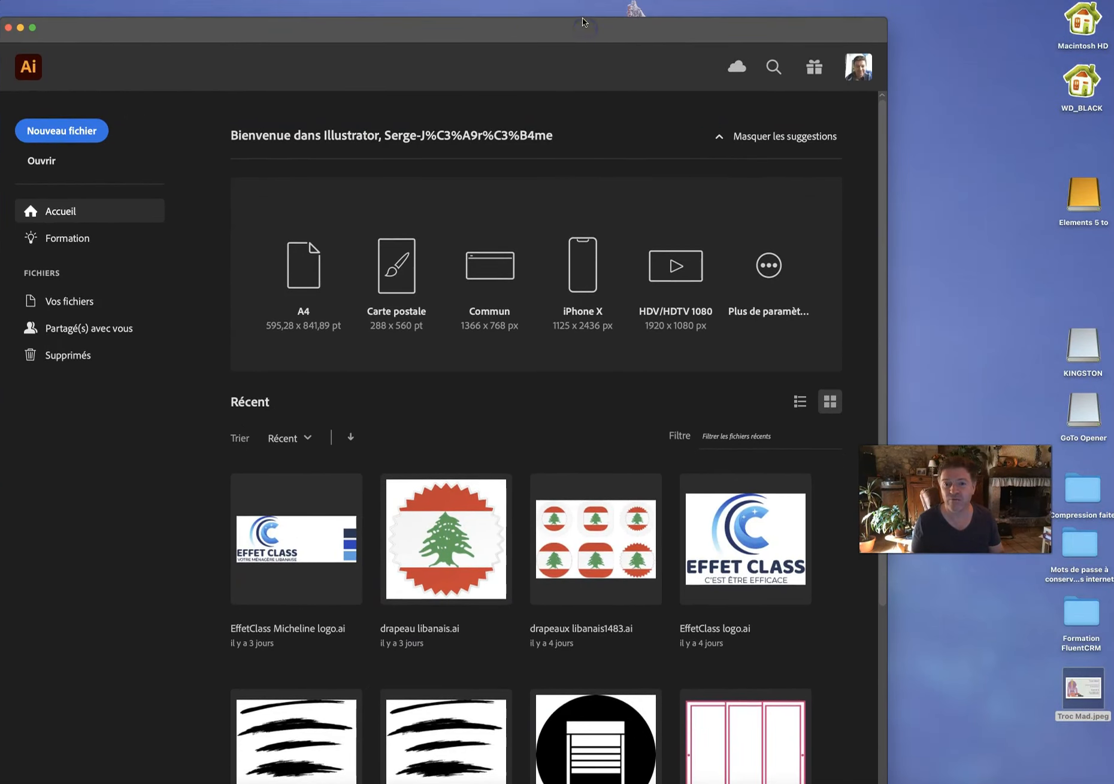
left_click_drag(582, 19, 808, 12)
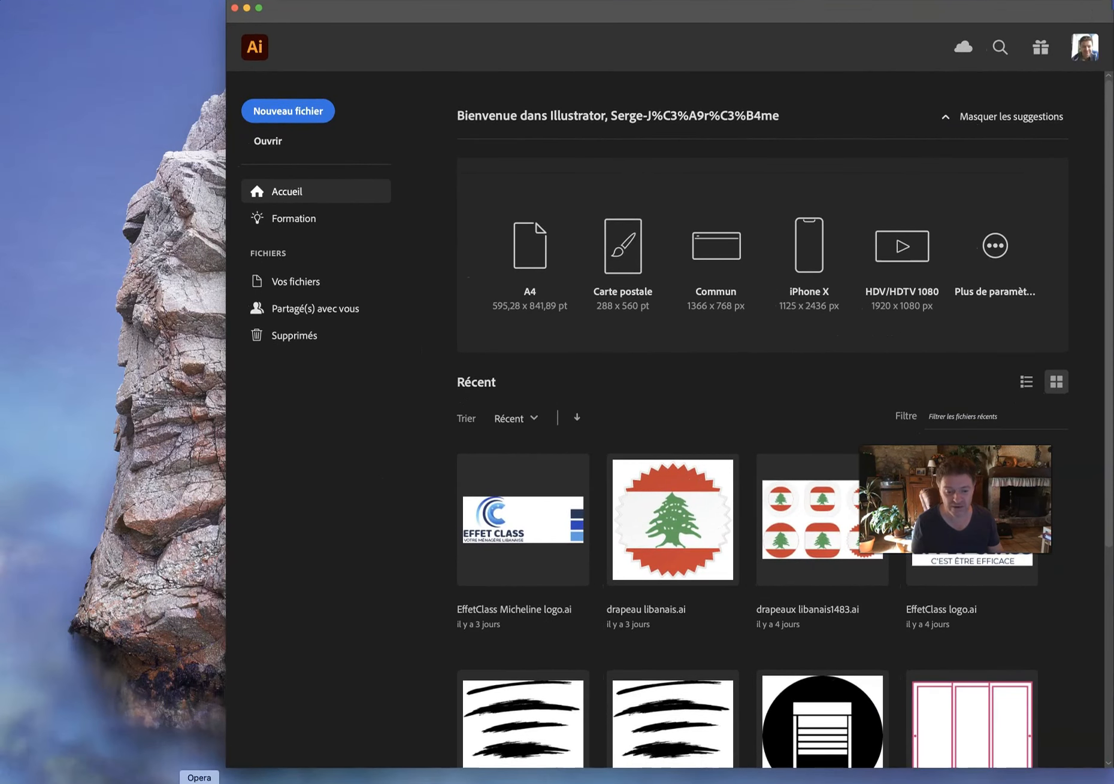
left_click_drag(229, 763, 2, 777)
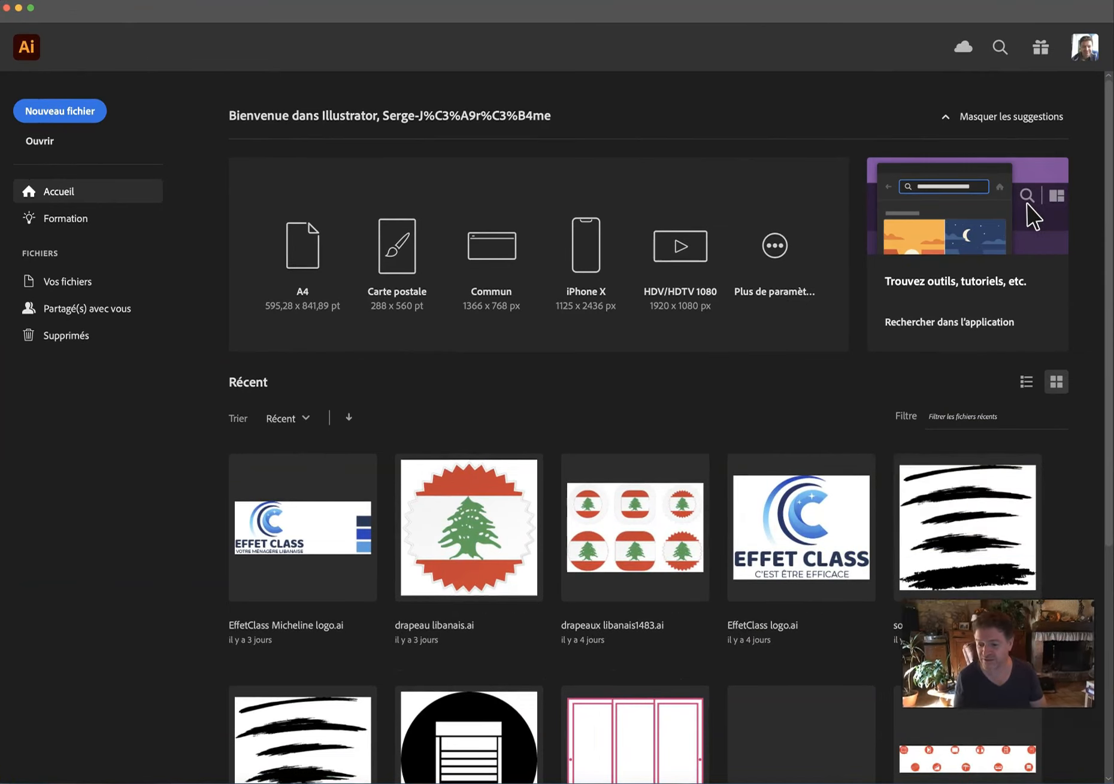
left_click(50, 110)
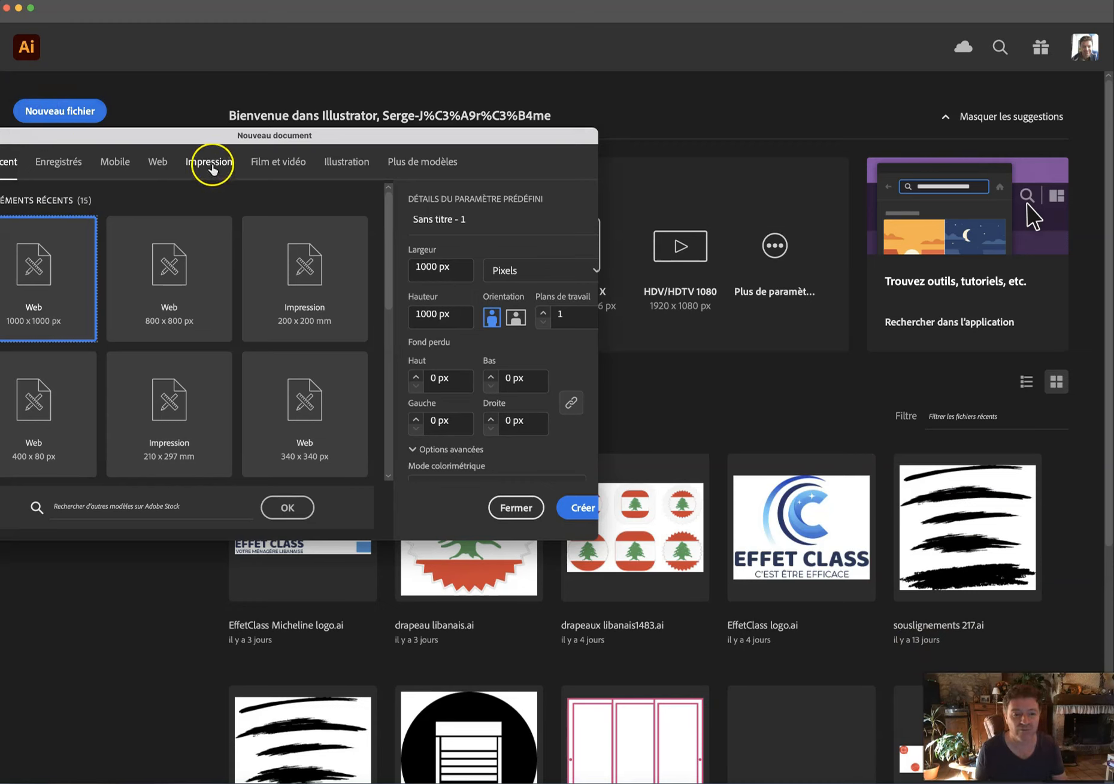
Pick the millimetre print presets and enter 85 × 54 mm landscape with 3 mm bleed all round.
left_click(210, 163)
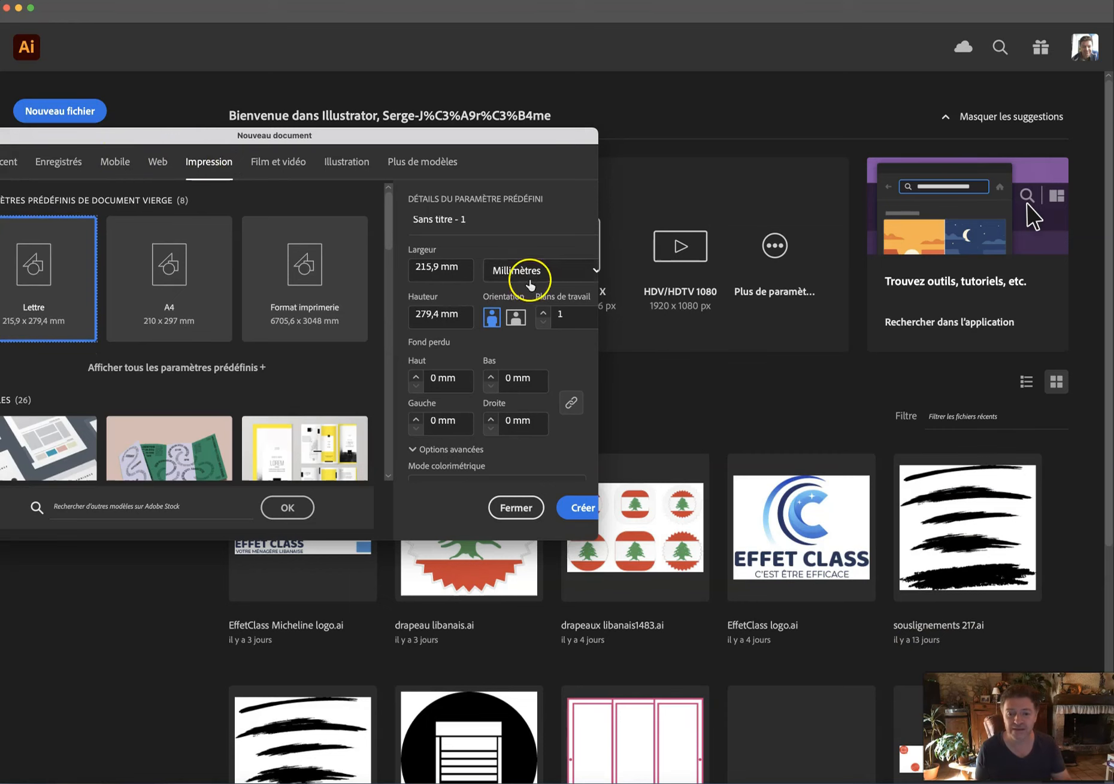
left_click_drag(596, 134, 829, 136)
left_click(636, 271)
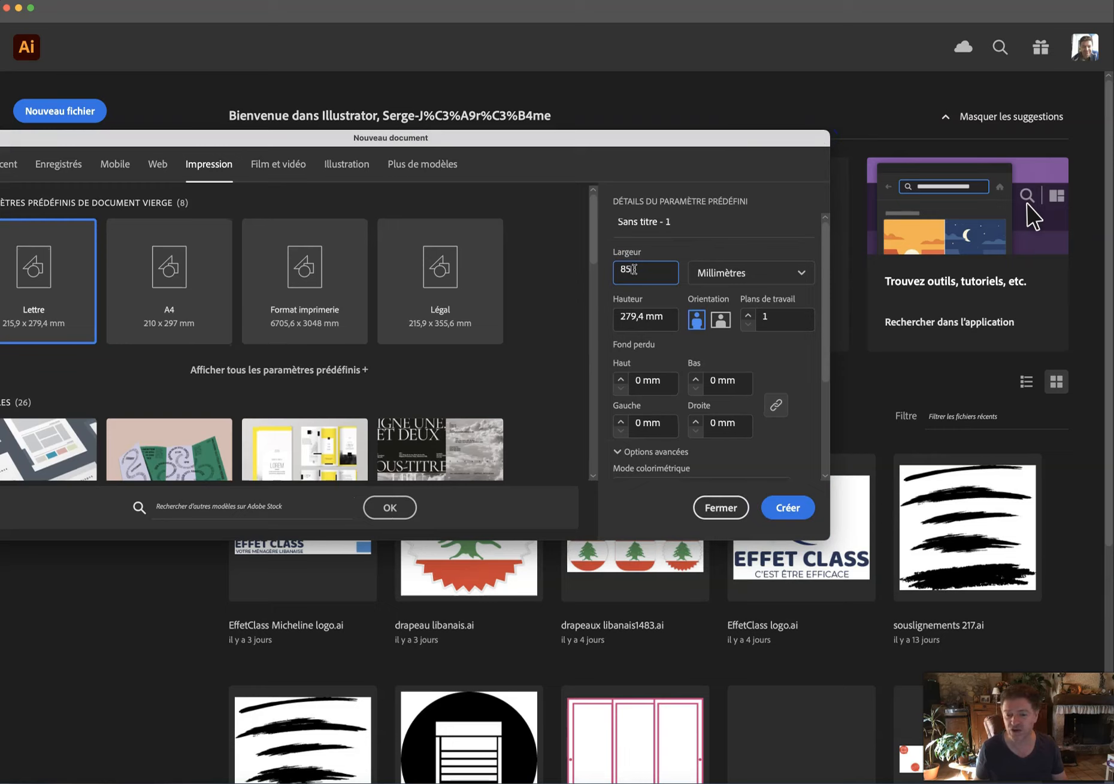
key("Tab")
type("5")
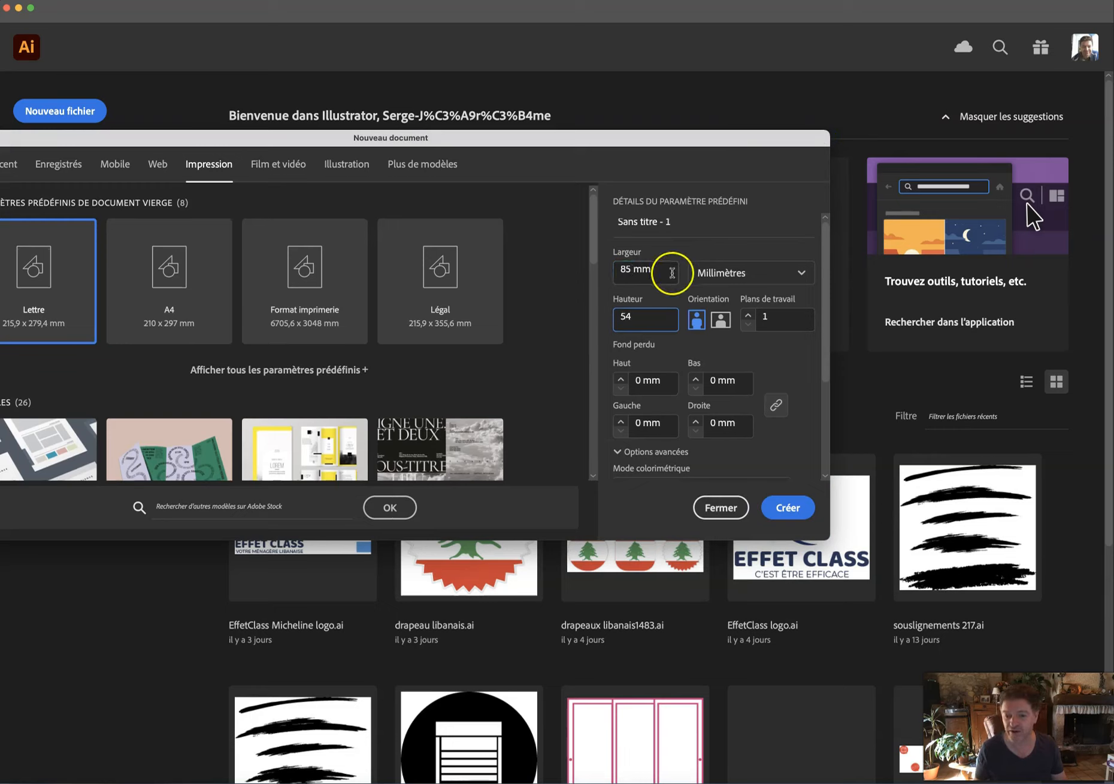
left_click(620, 380)
left_click(620, 379)
left_click(620, 380)
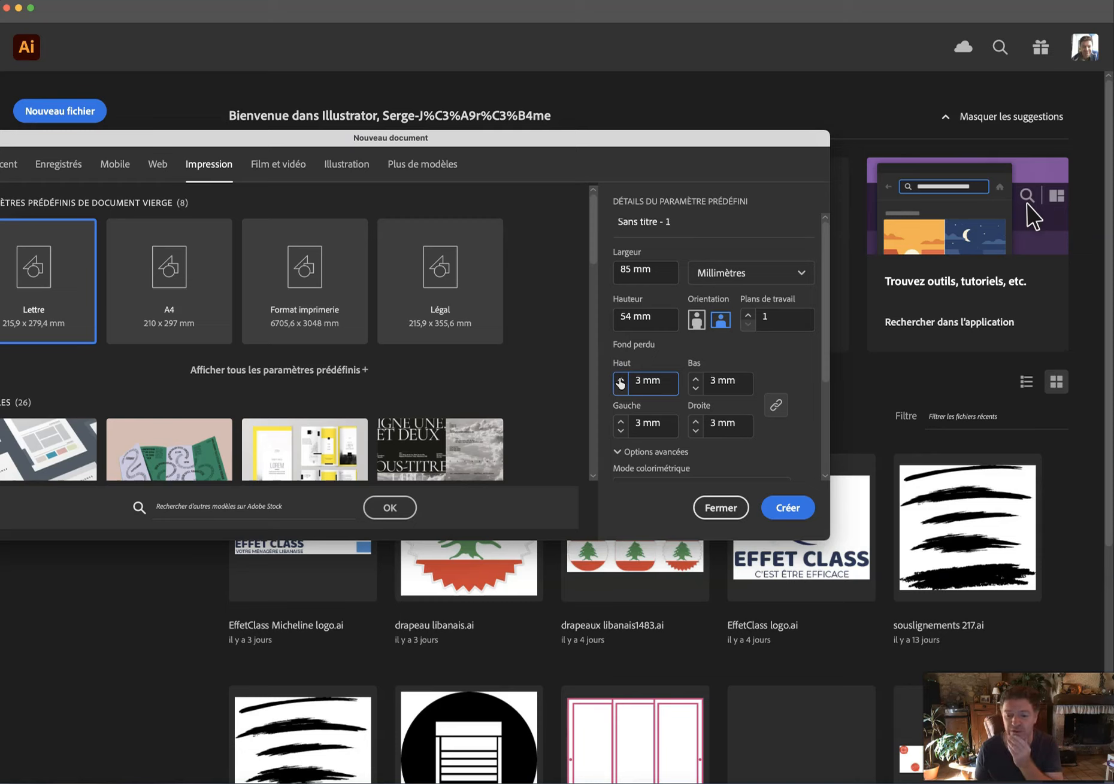
Expand the advanced new-document options to confirm the colour mode is Couleur CMJN.
scroll(781, 407, "down", 3)
scroll(765, 407, "up", 1)
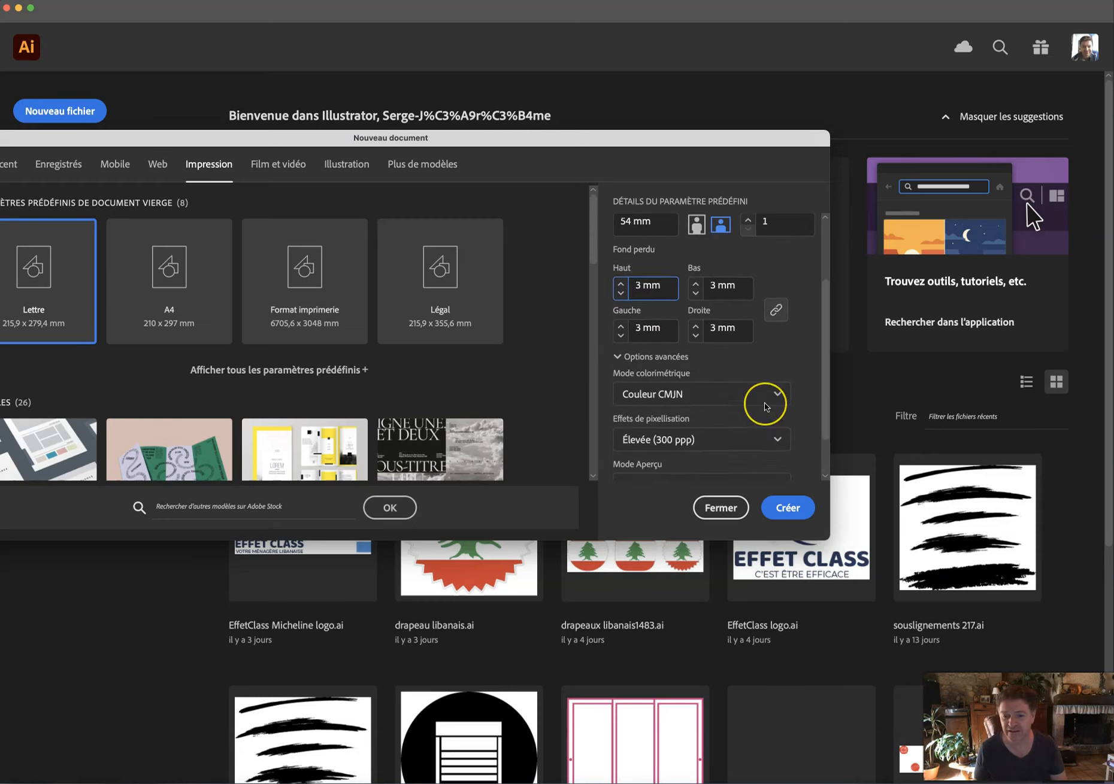
scroll(667, 296, "up", 2)
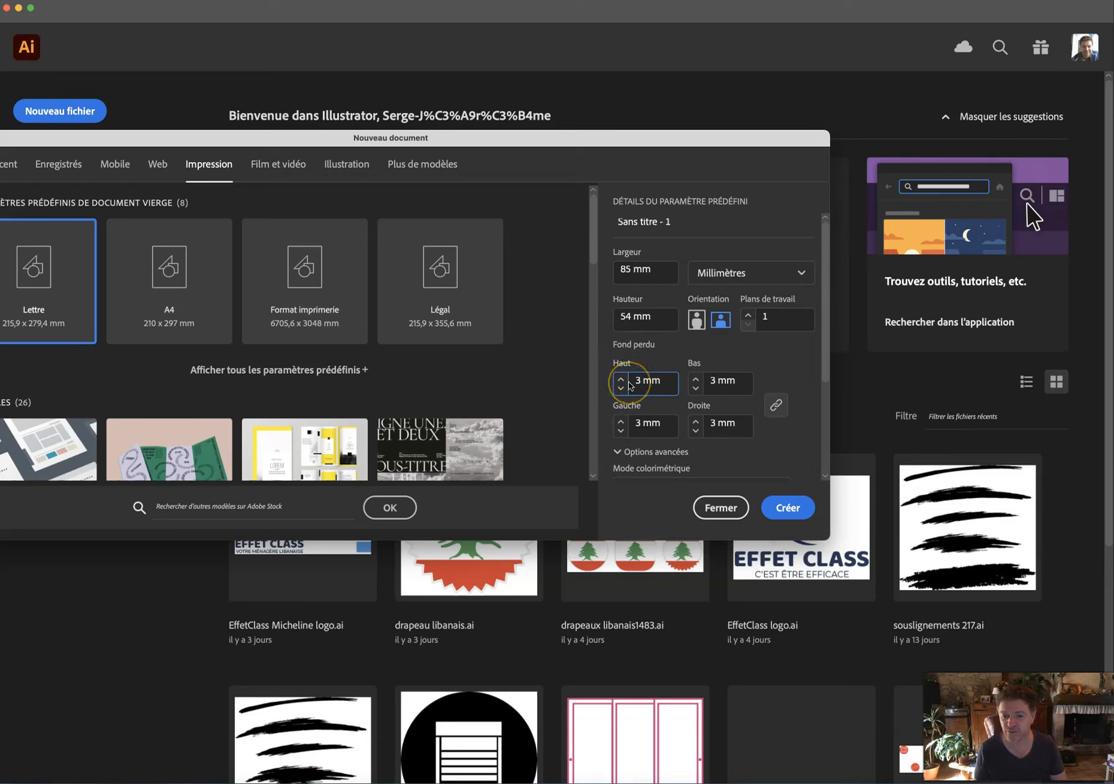
left_click(622, 453)
left_click(631, 430)
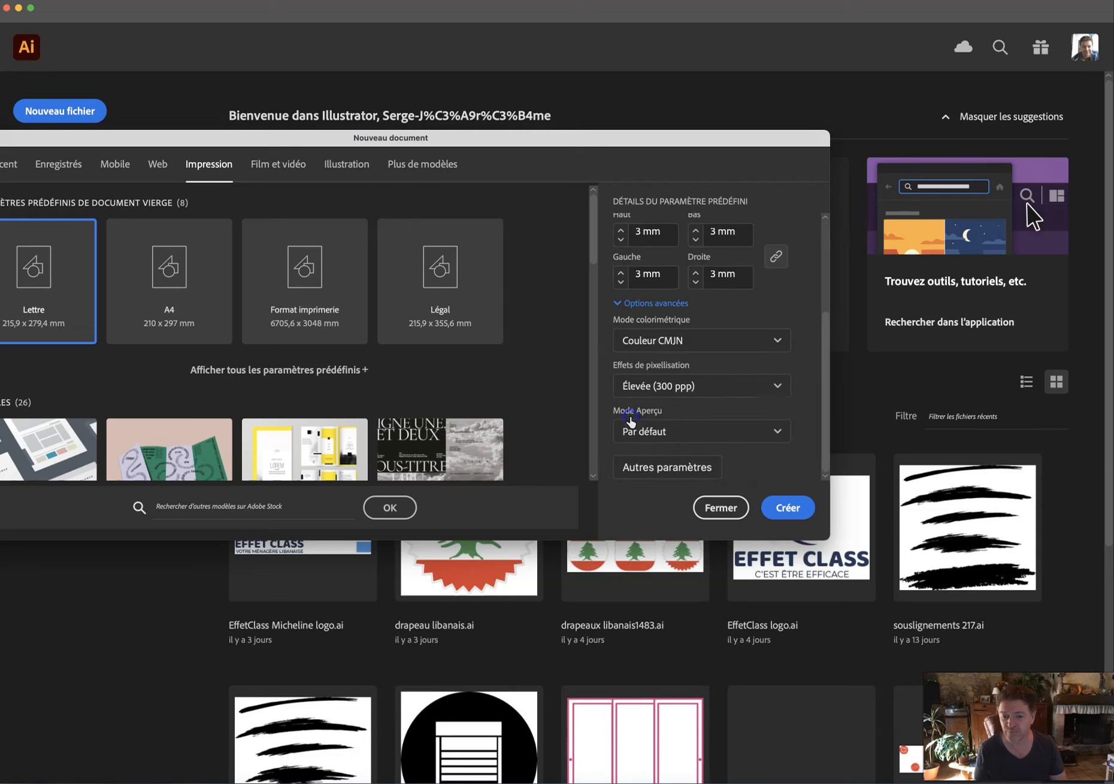
scroll(632, 413, "up", 5)
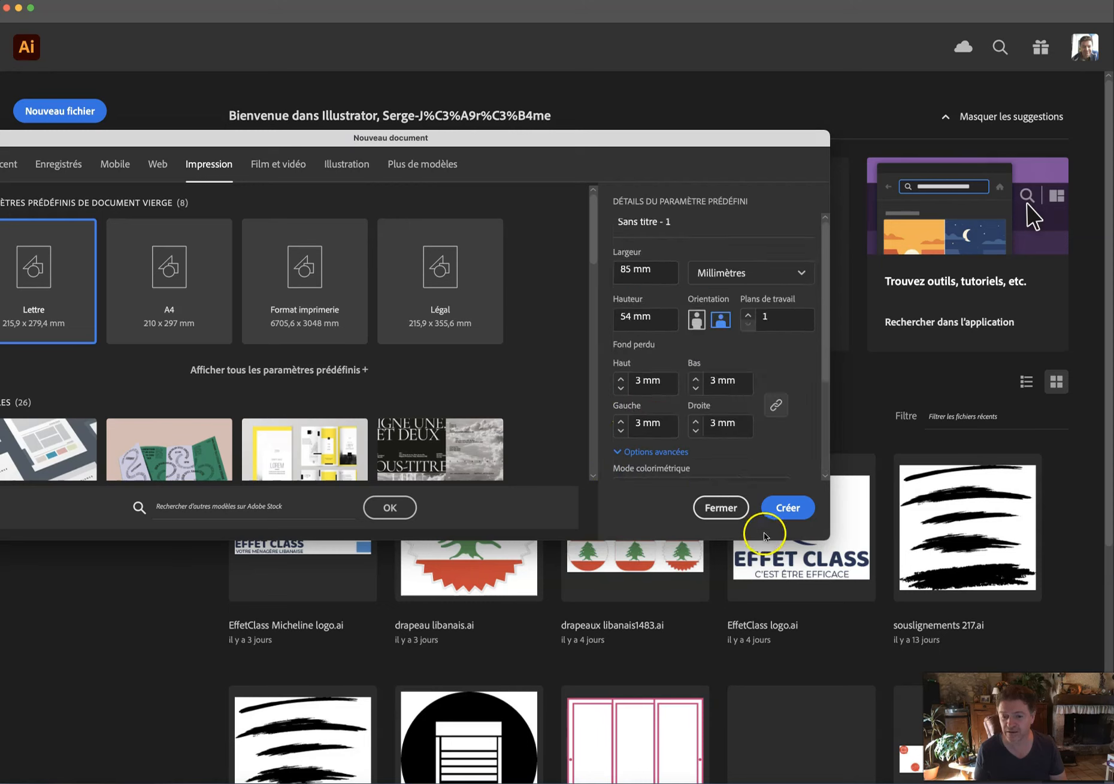
left_click_drag(766, 540, 765, 716)
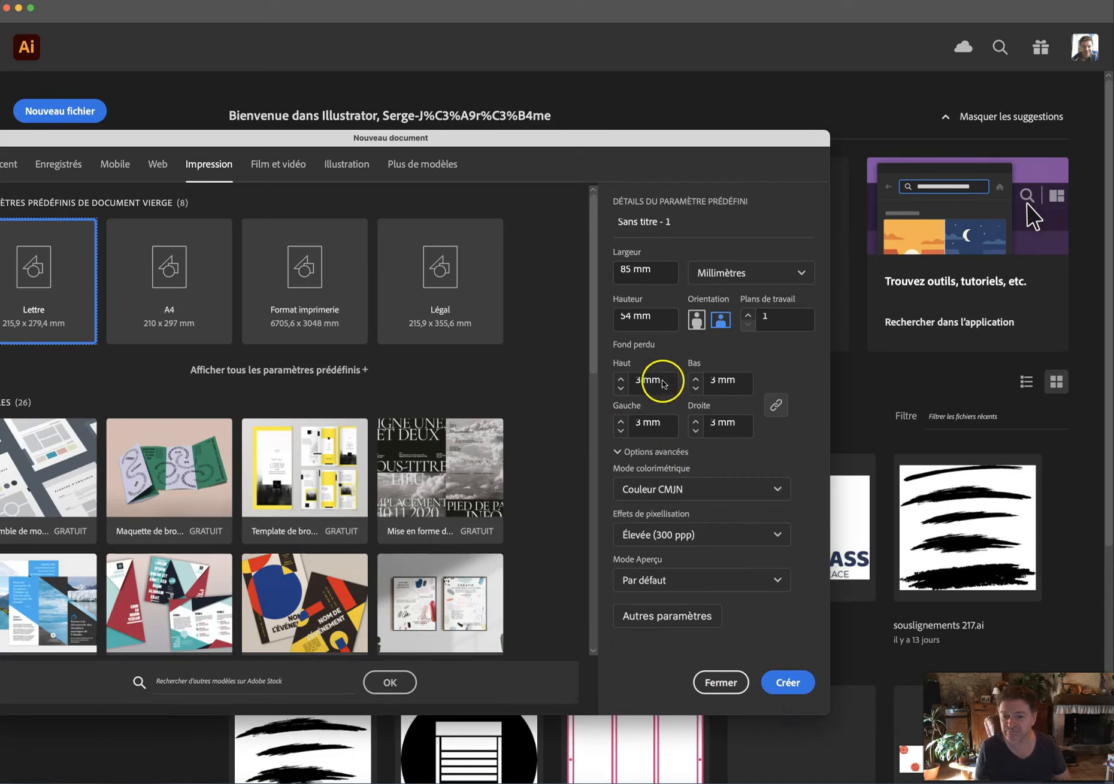
Check the 85 mm width, lower the bleed from 3 mm to 2 mm, and create the document.
left_click(623, 269)
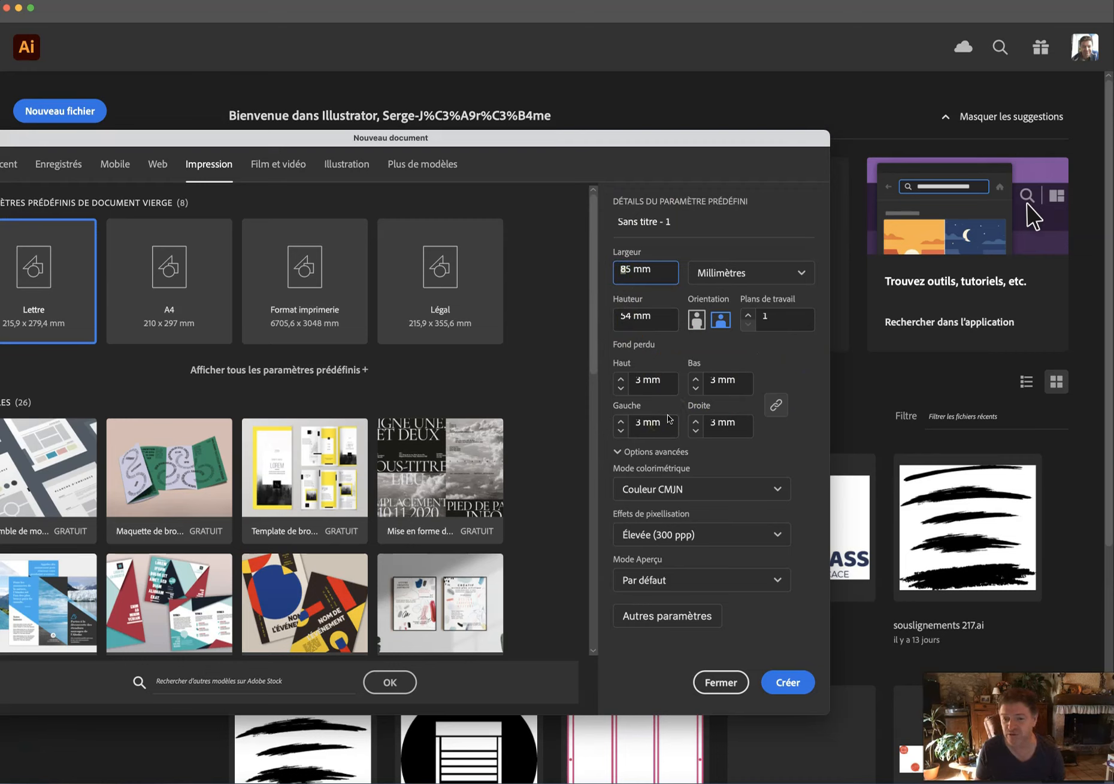
left_click(700, 321)
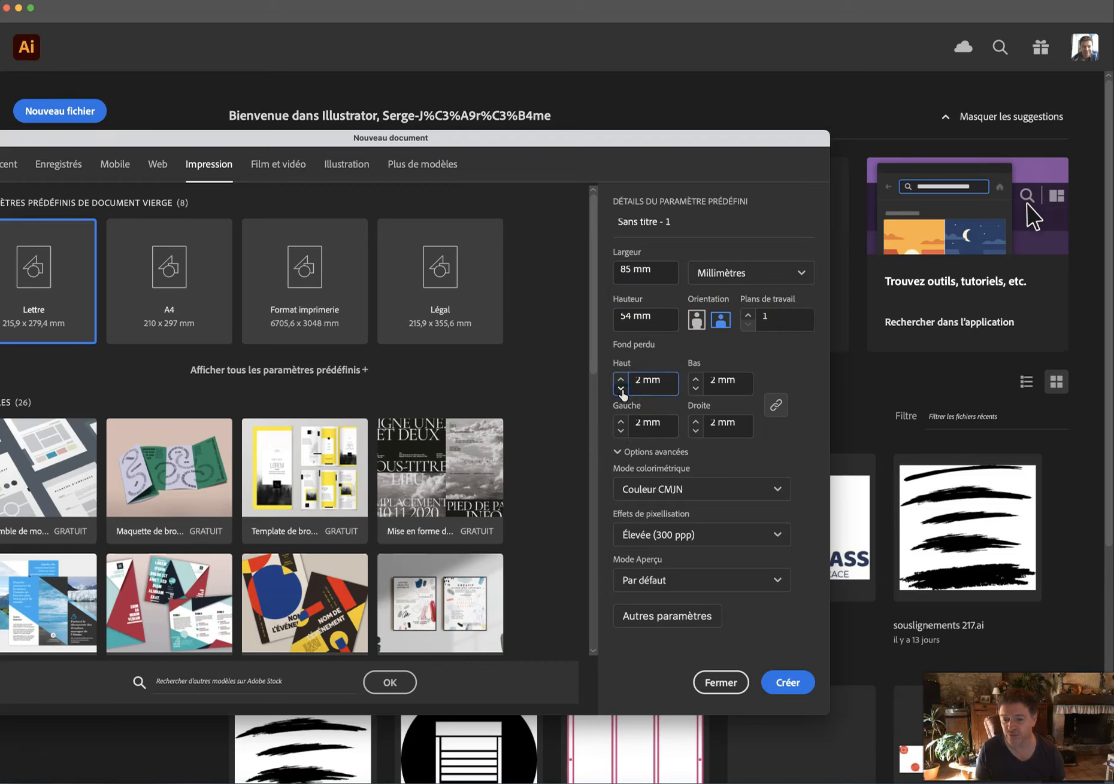
left_click(675, 617)
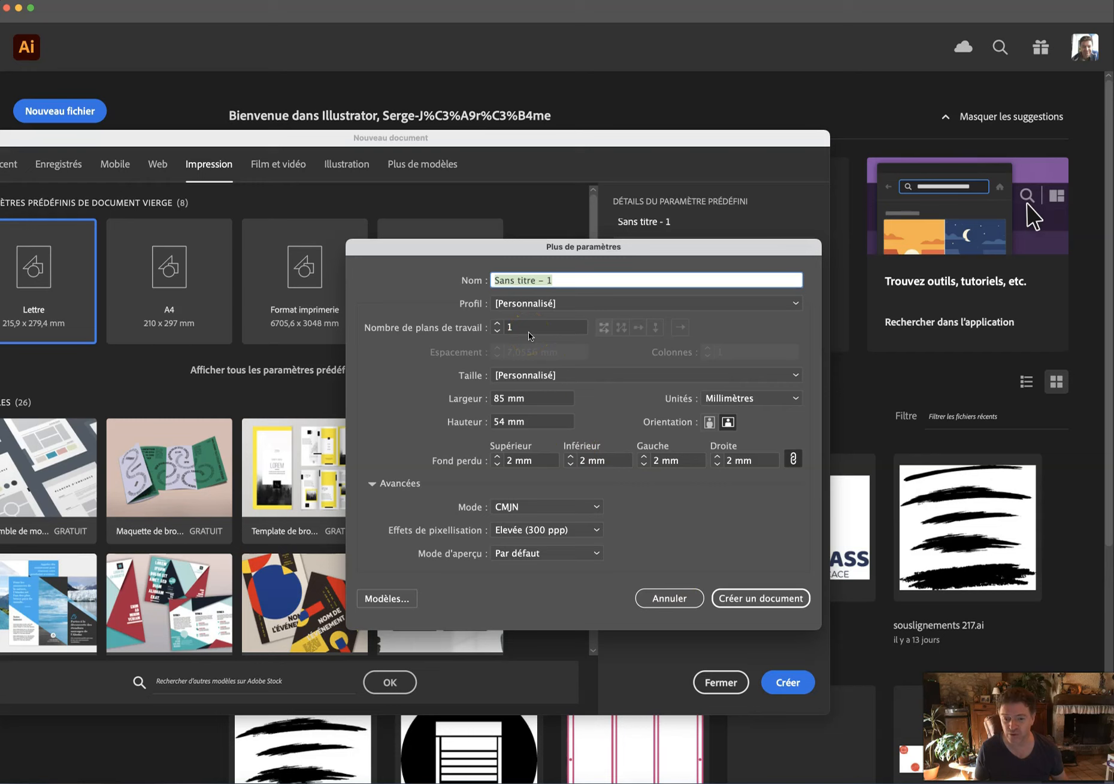
left_click(733, 598)
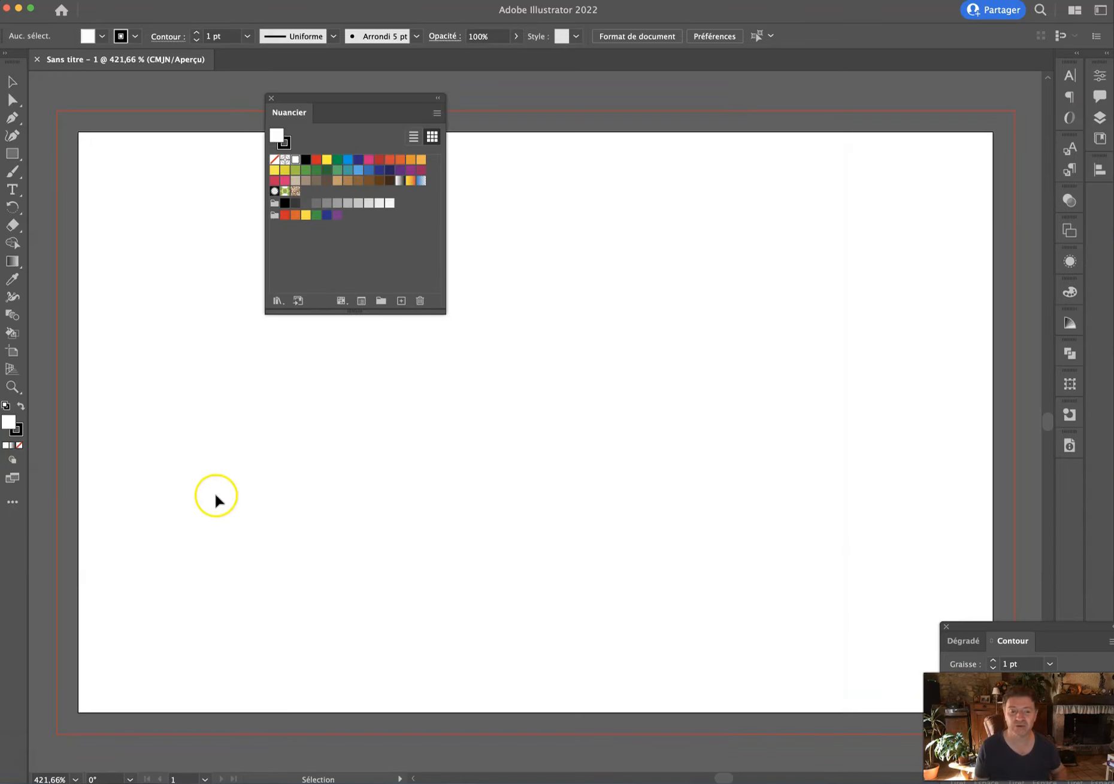
Zoom in, show the rulers, and add a horizontal guide at the artboard's top edge.
key("super+minus")
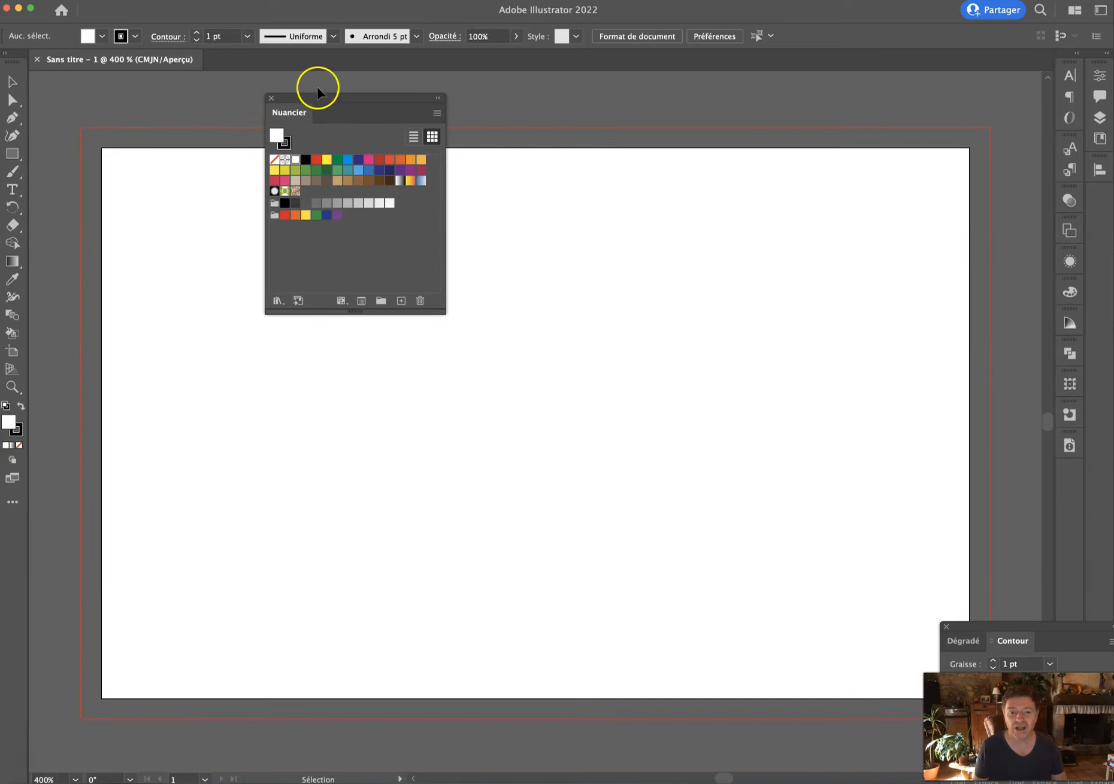
left_click_drag(318, 97, 289, 378)
left_click(12, 152)
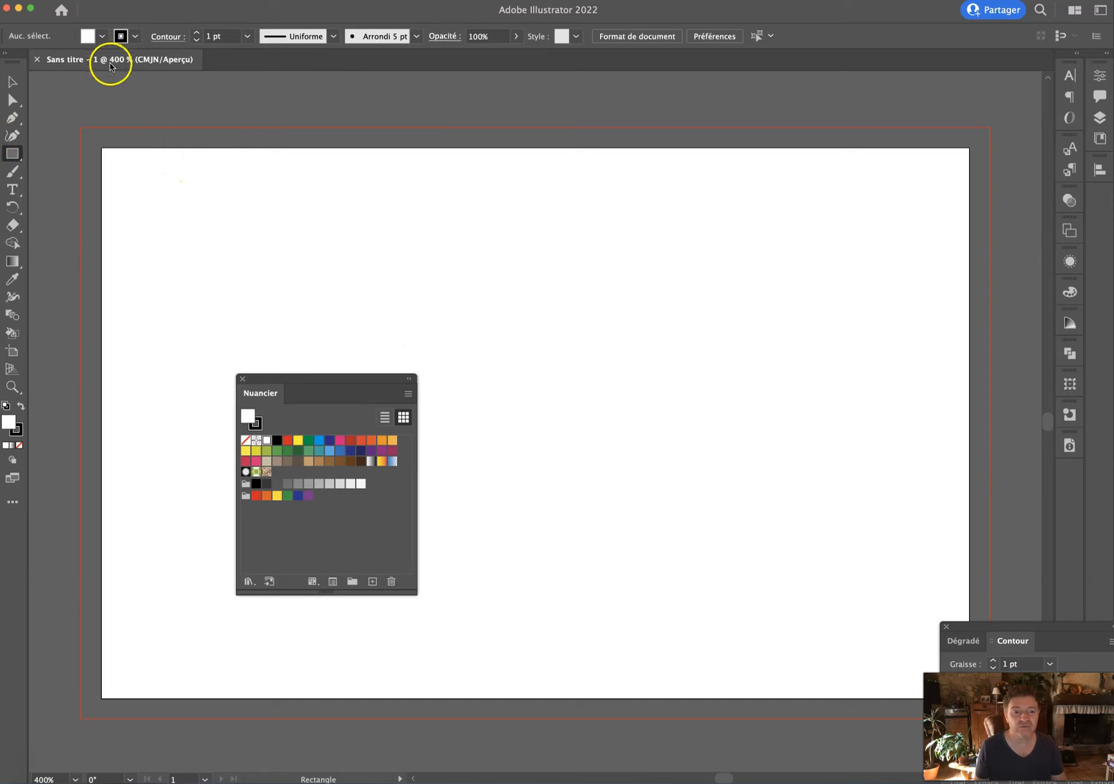
key("super+r")
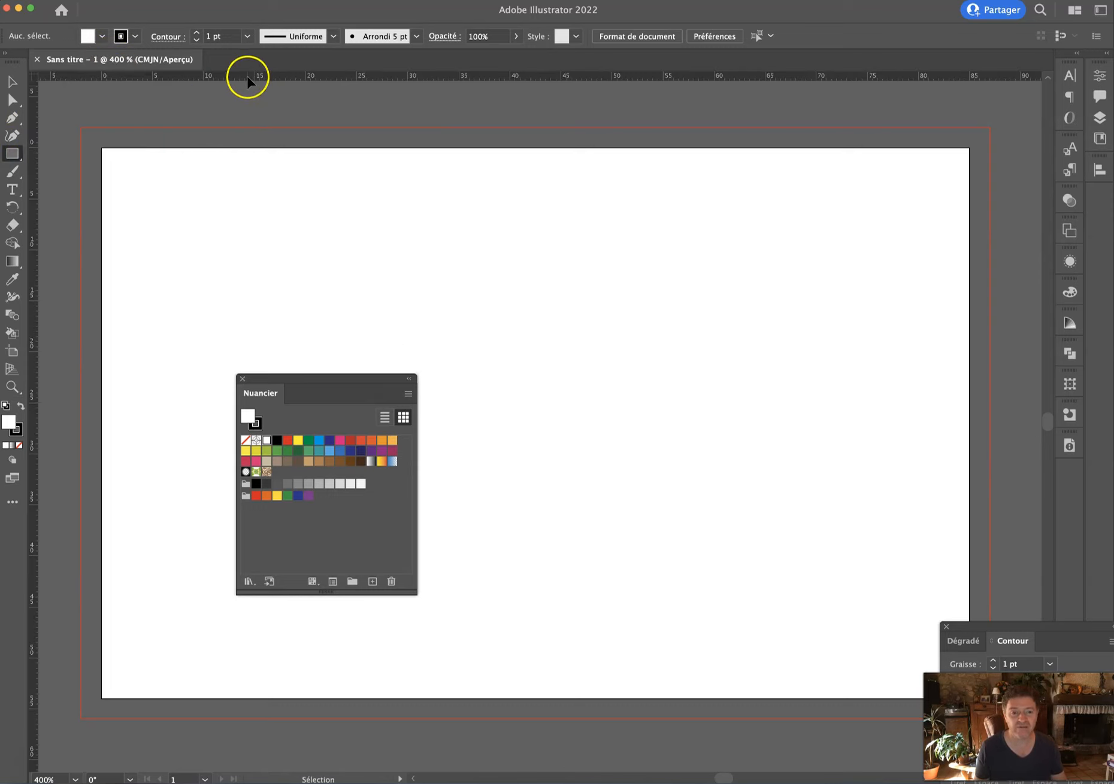
left_click_drag(66, 149, 101, 117)
Create a 5 × 5 mm square with the Rectangle tool.
left_click(113, 162)
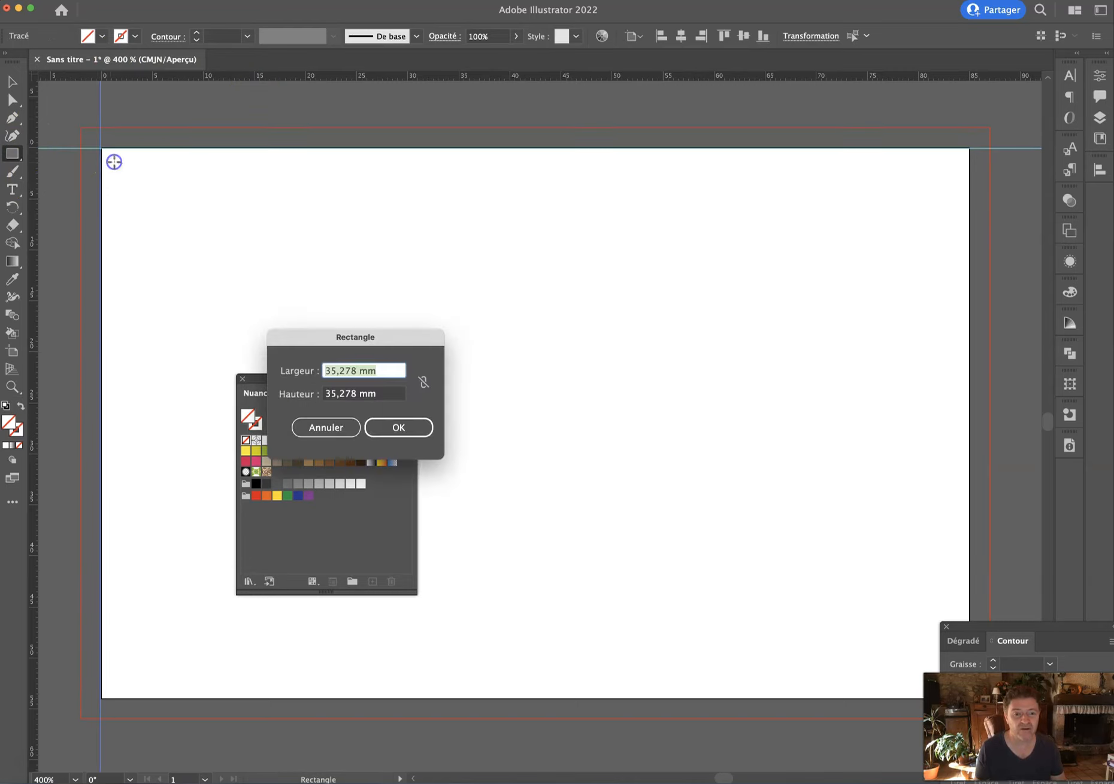
key("Tab")
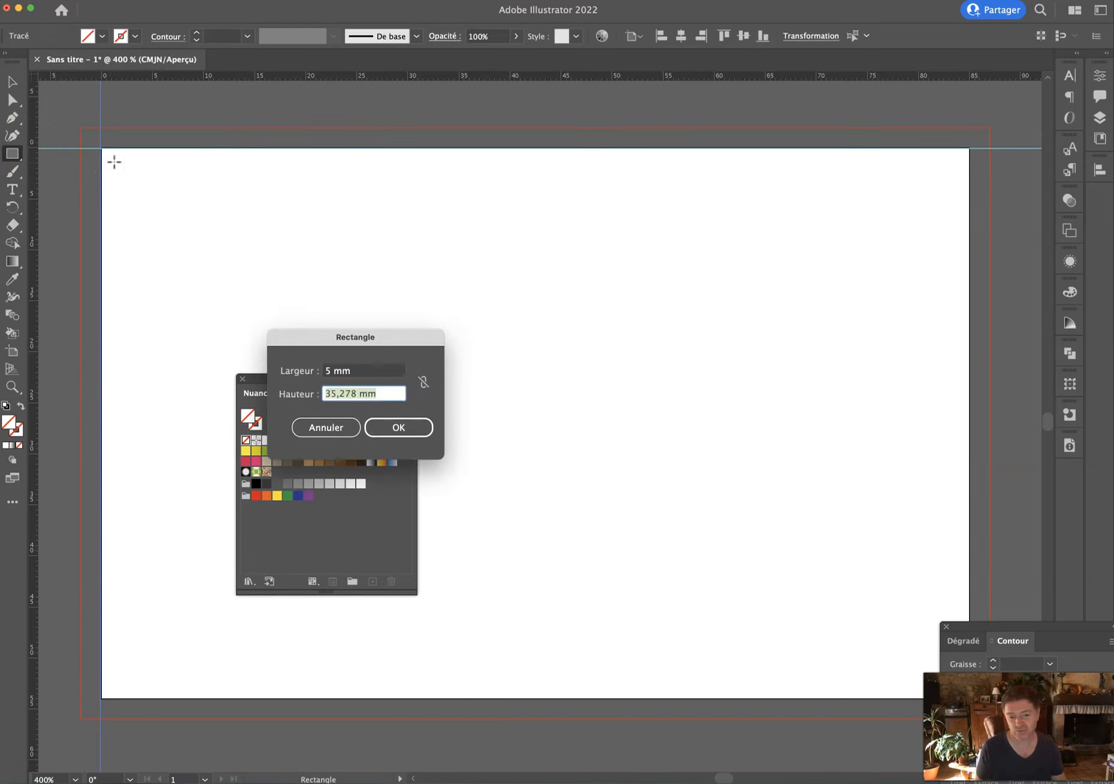
type("5")
key("Return")
Make the square black with no stroke, snap it to the top-left corner, and guide its bottom edge.
left_click(12, 82)
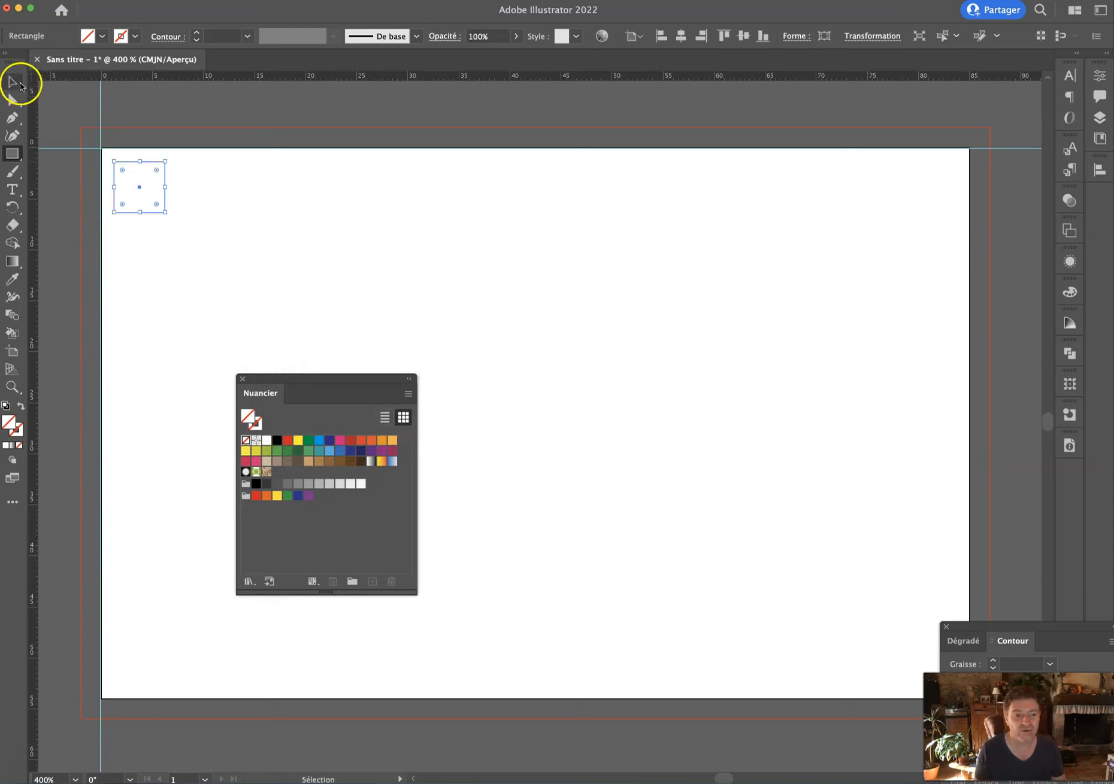
key("d")
left_click(21, 407)
left_click(18, 429)
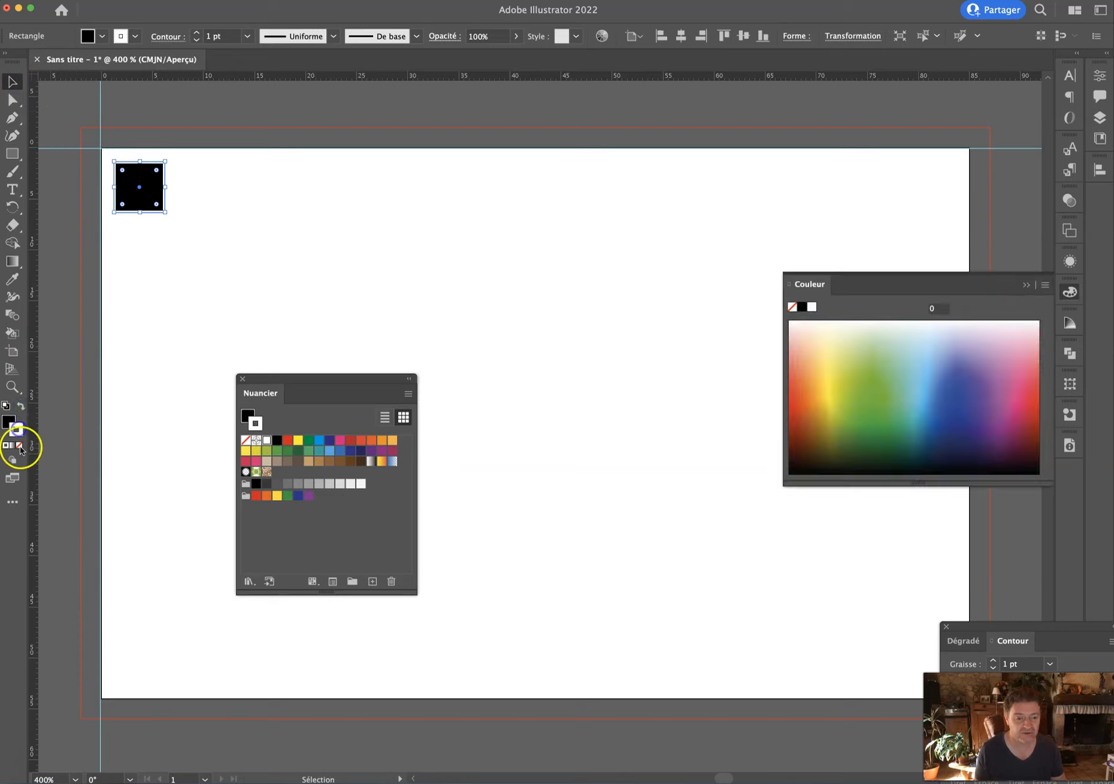
left_click(19, 446)
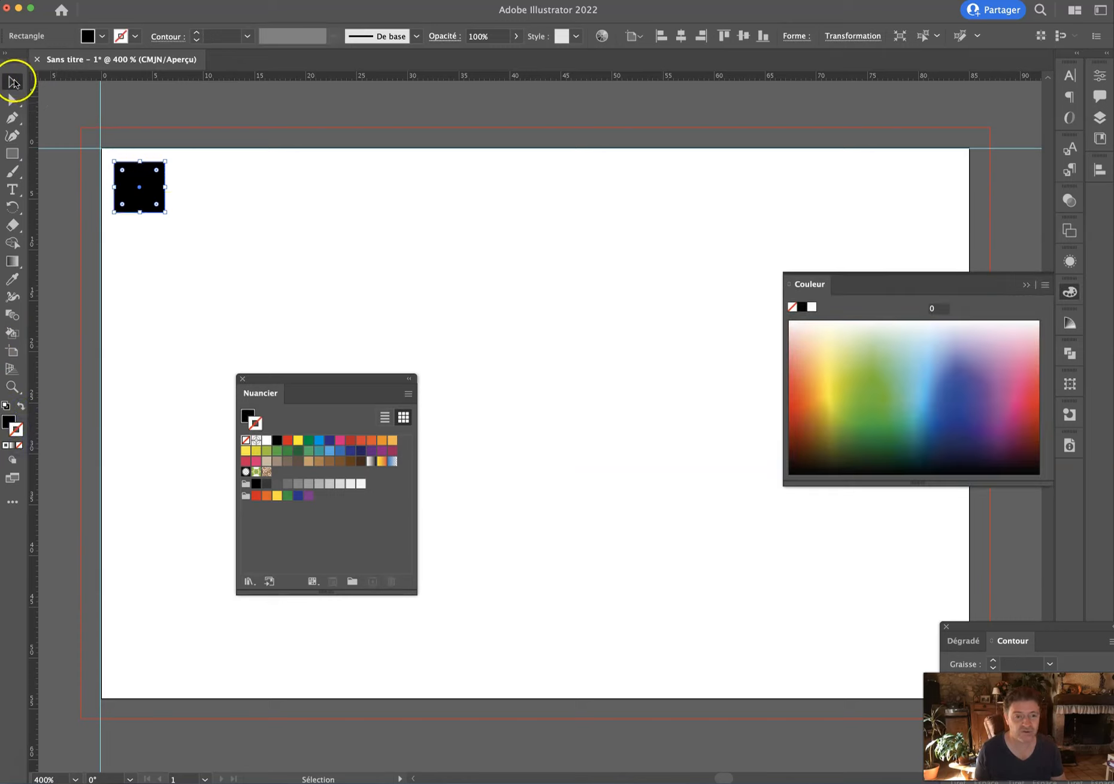
left_click_drag(141, 182, 128, 168)
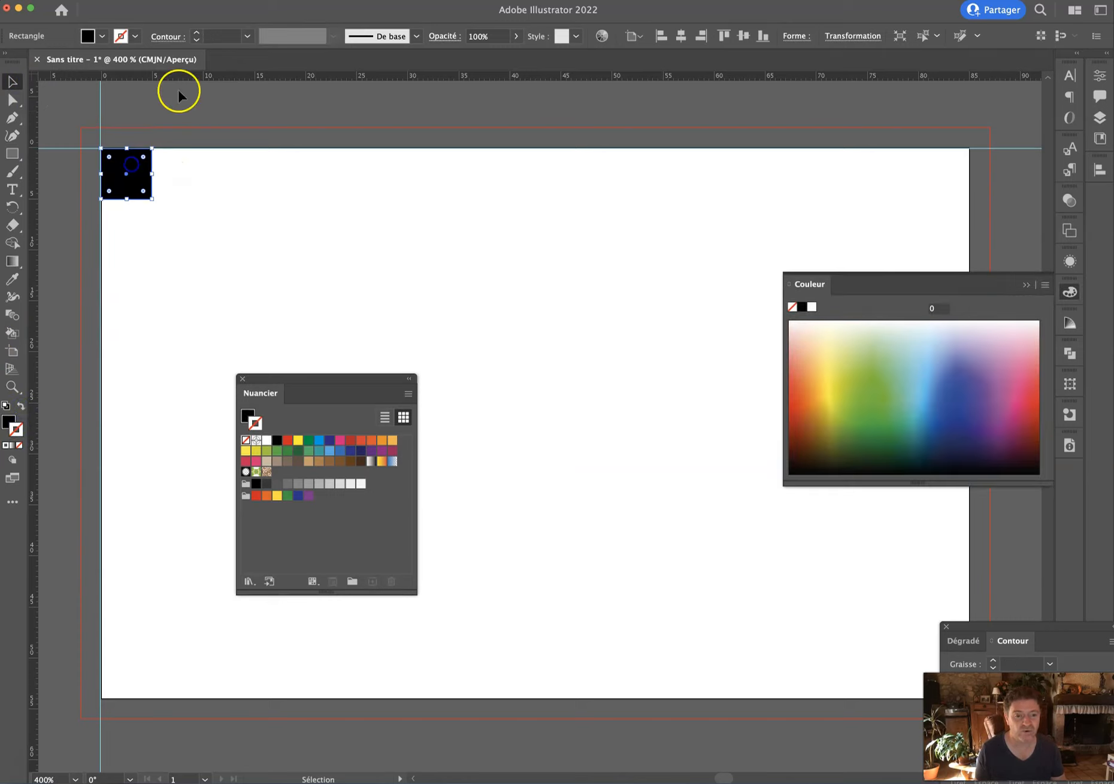
left_click_drag(180, 76, 250, 200)
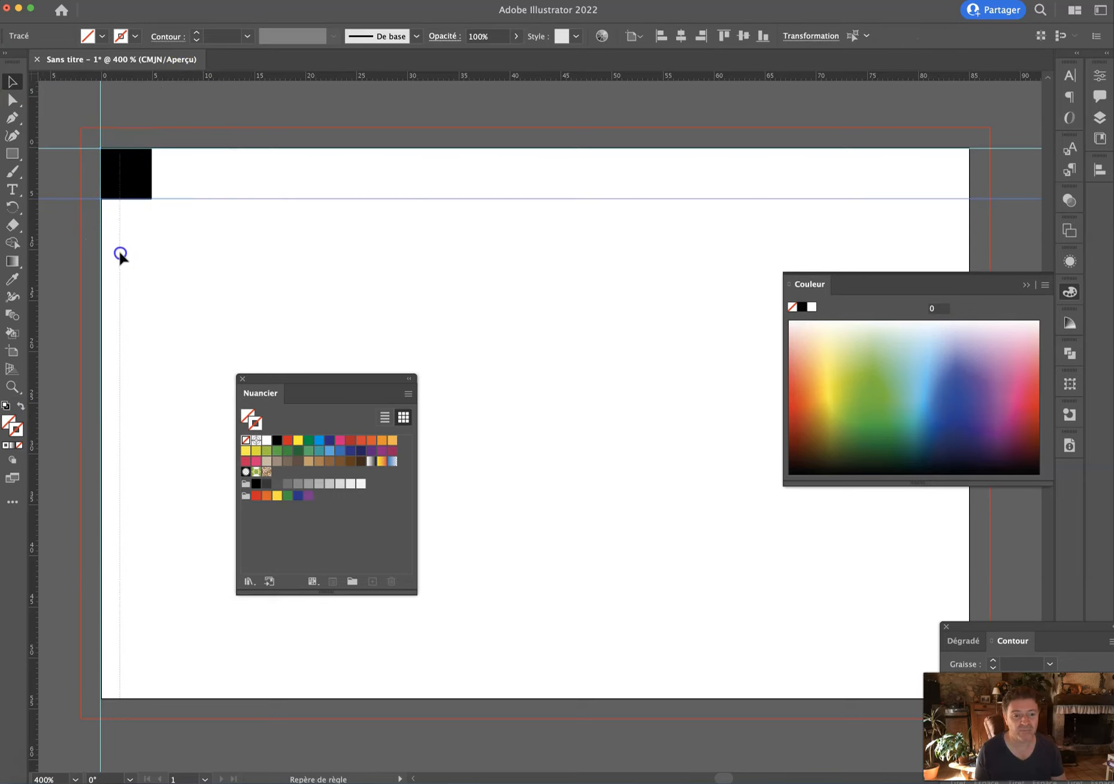
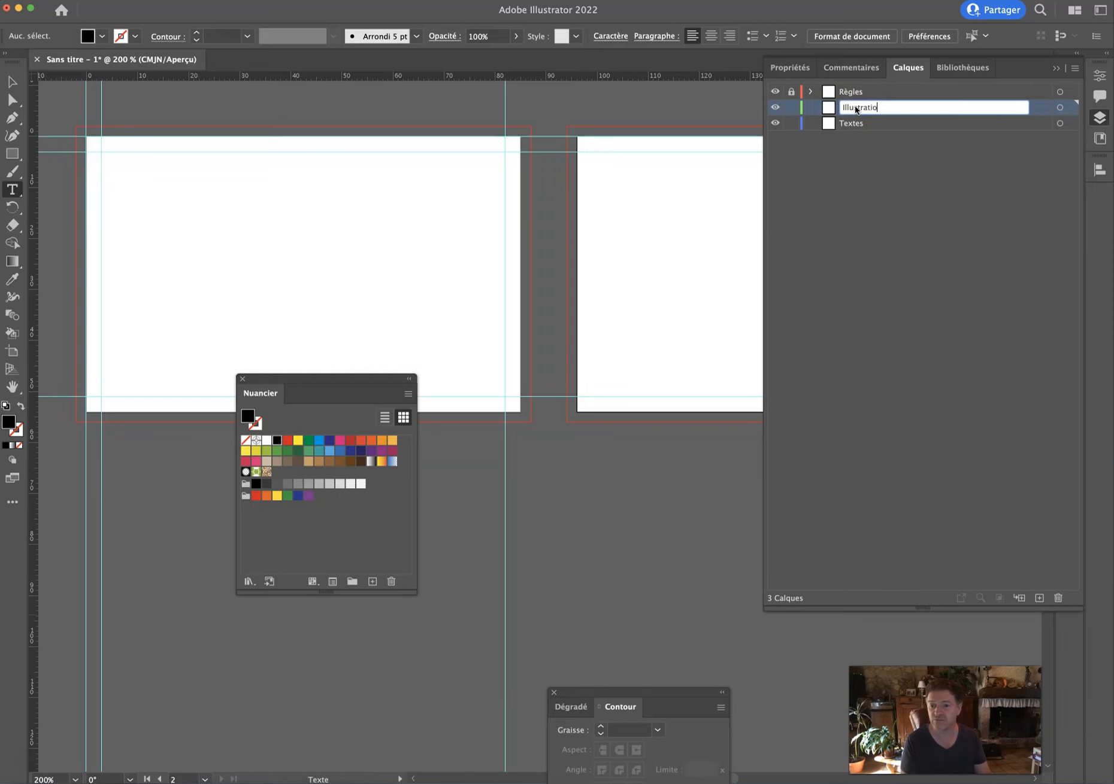
Name the layer Illustrations, stack Textes above it, and show the Plans de travail artboards list.
key("Return")
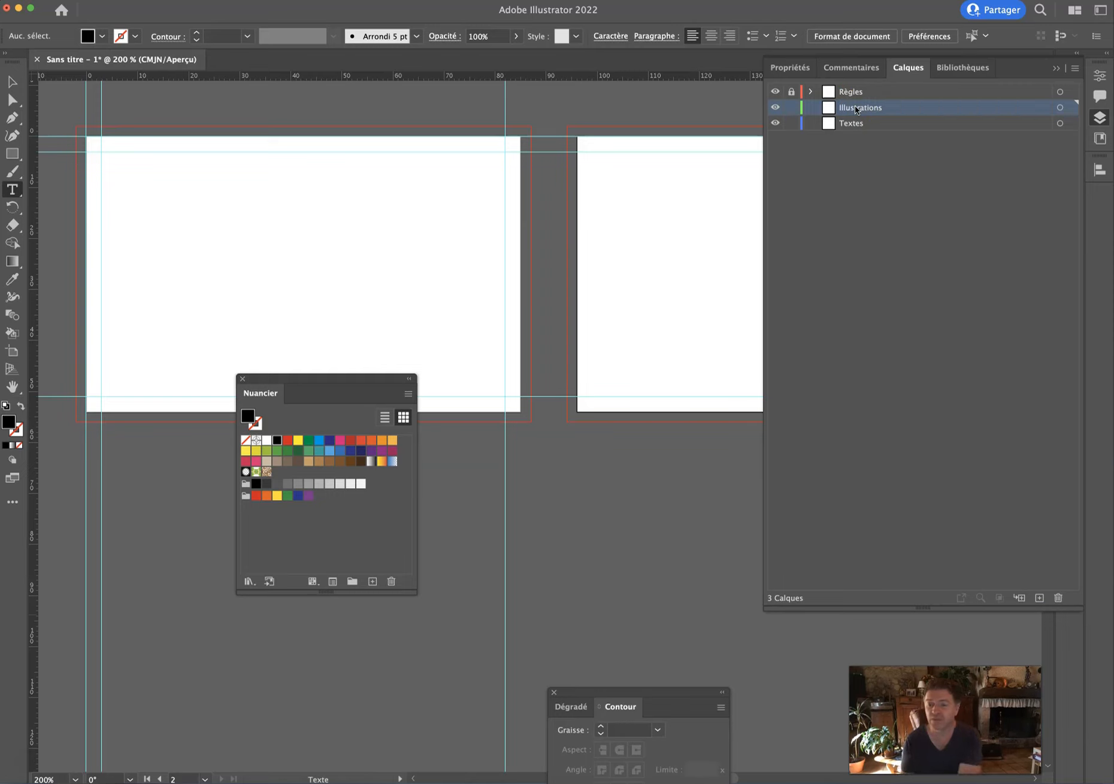
left_click_drag(868, 123, 867, 106)
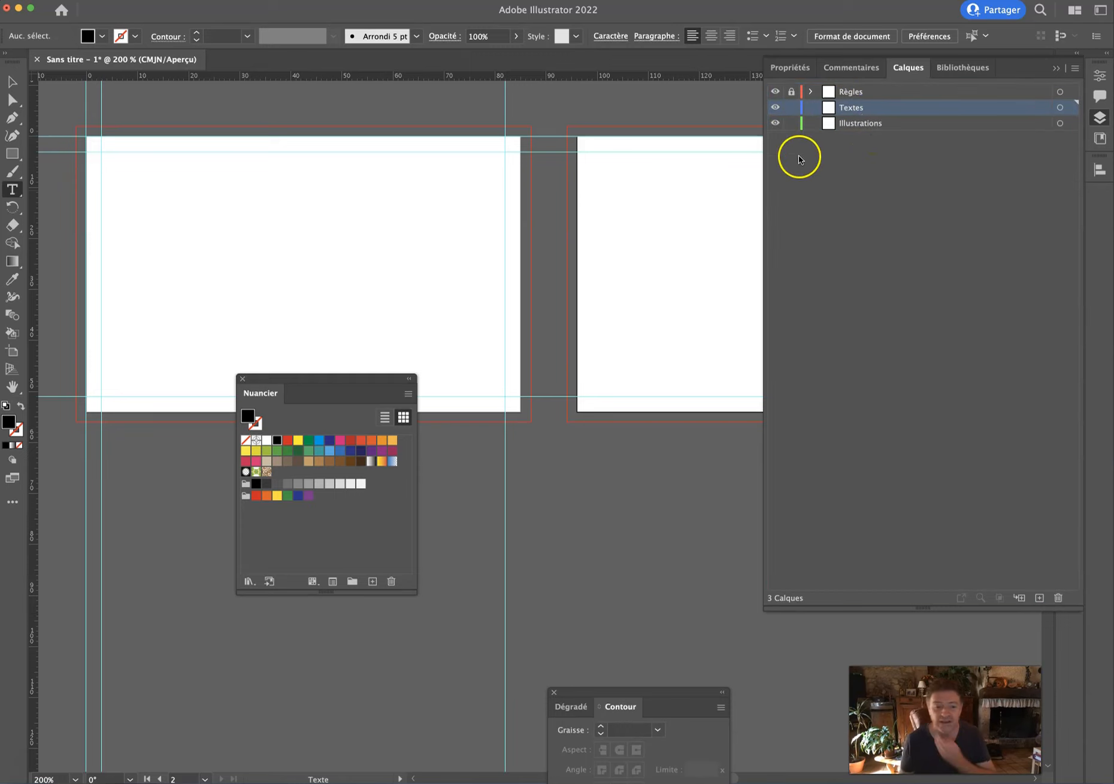
left_click_drag(338, 380, 279, 547)
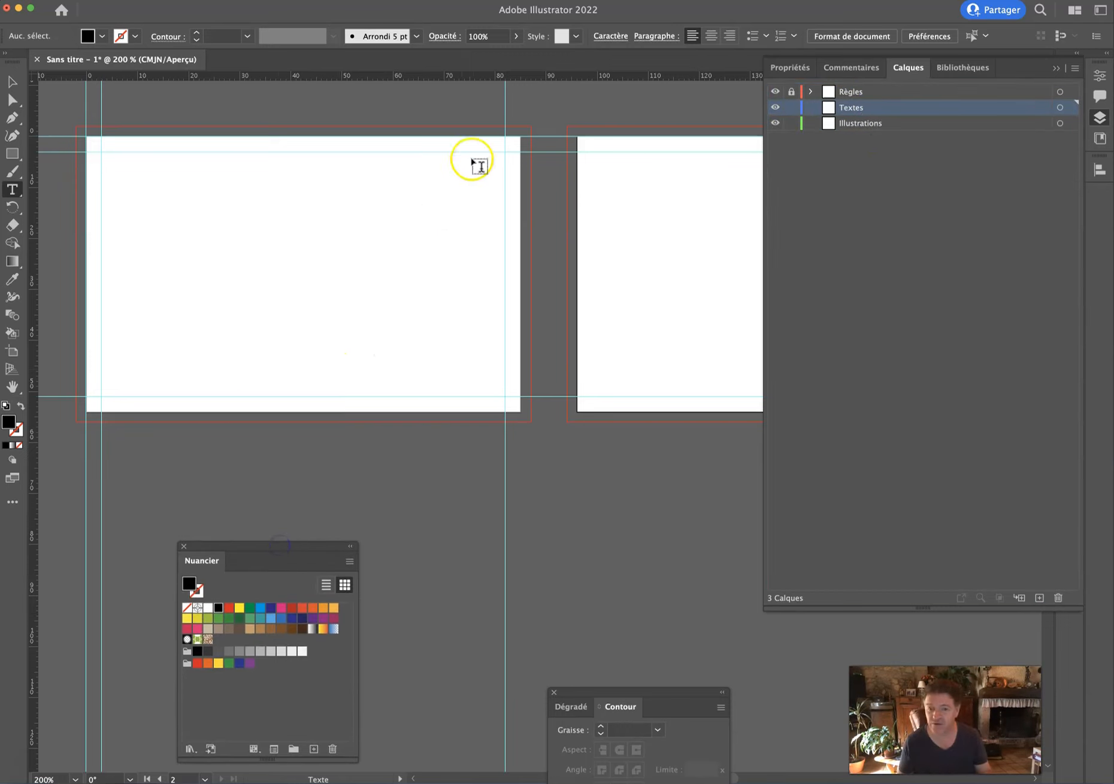
left_click(118, 8)
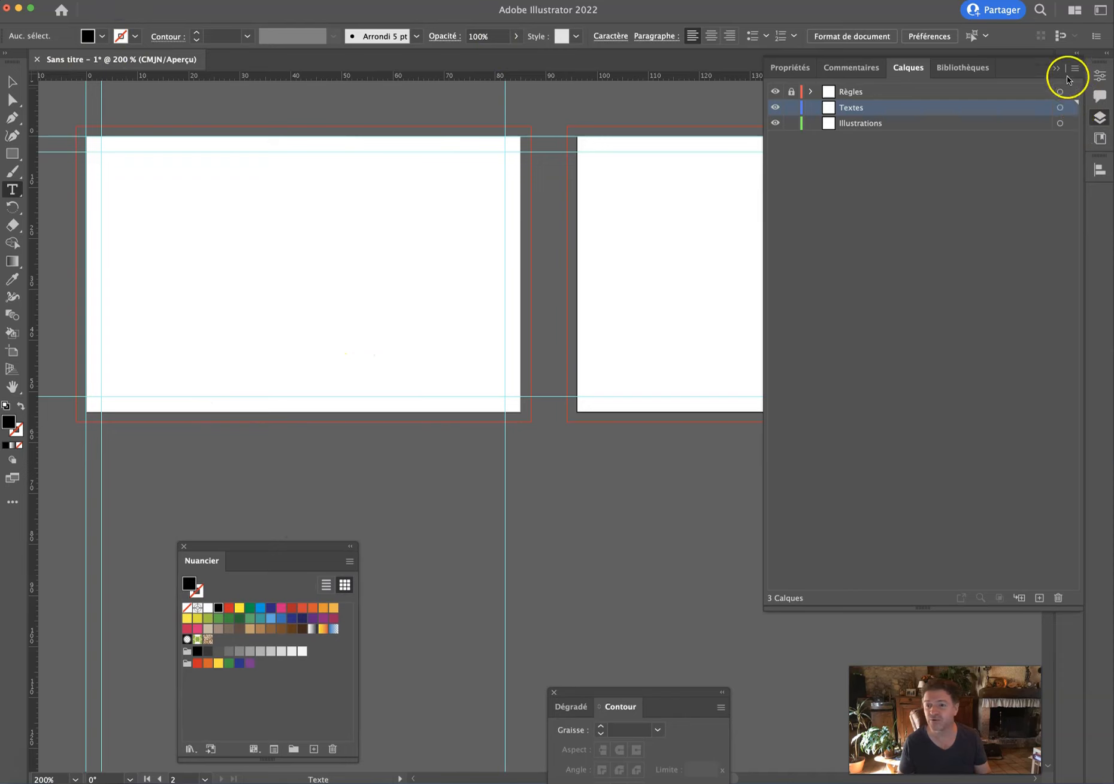
left_click(1055, 68)
Drop Troc Mad.jpeg from the desktop onto the right artboard as a reference image.
left_click(8, 83)
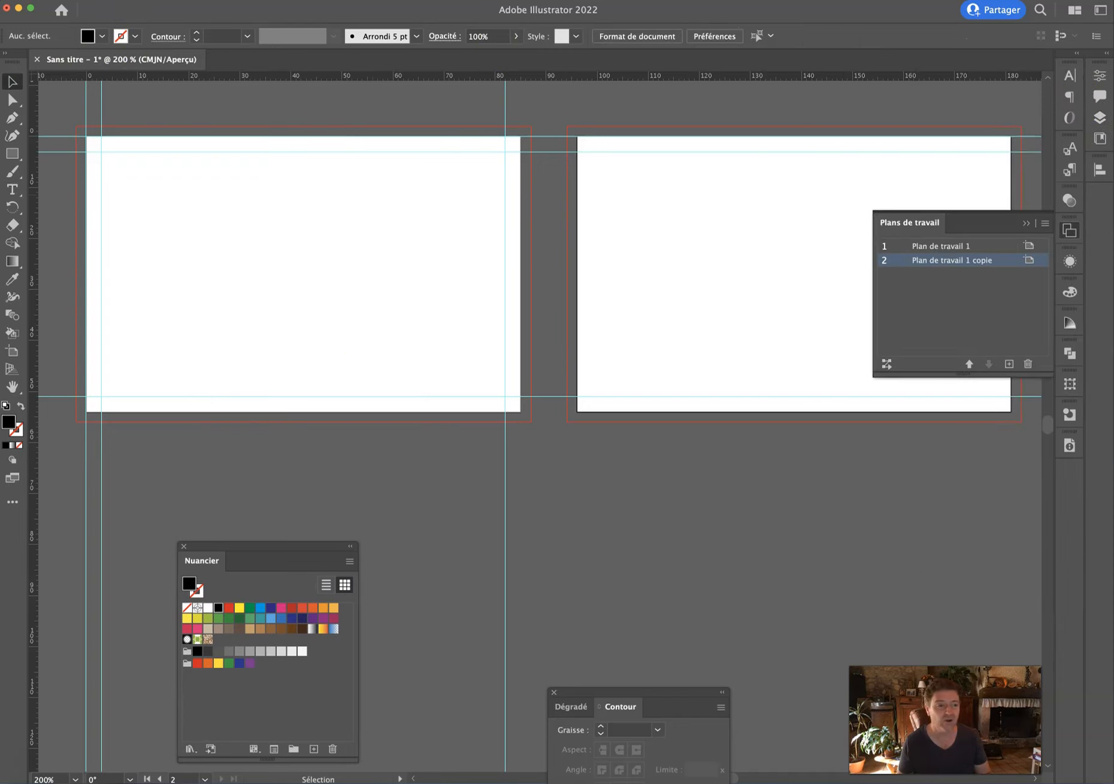
left_click(606, 93)
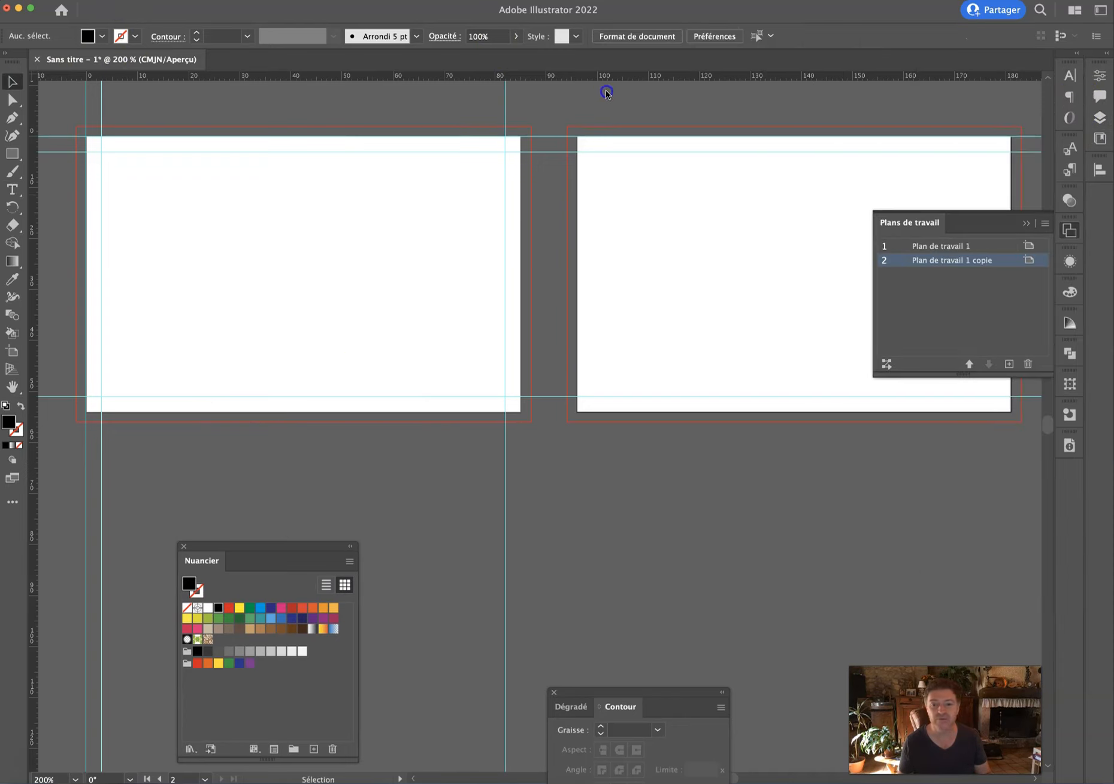
left_click_drag(746, 15, 513, 17)
left_click_drag(1083, 688, 528, 288)
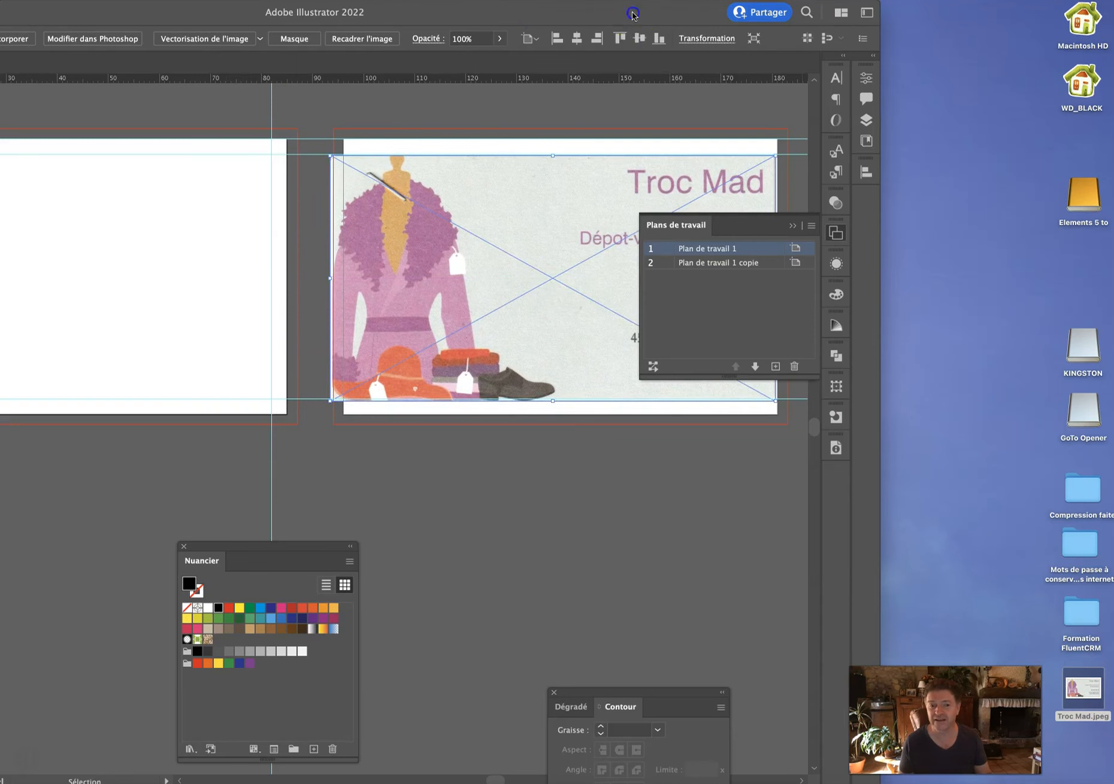
left_click_drag(634, 15, 865, 10)
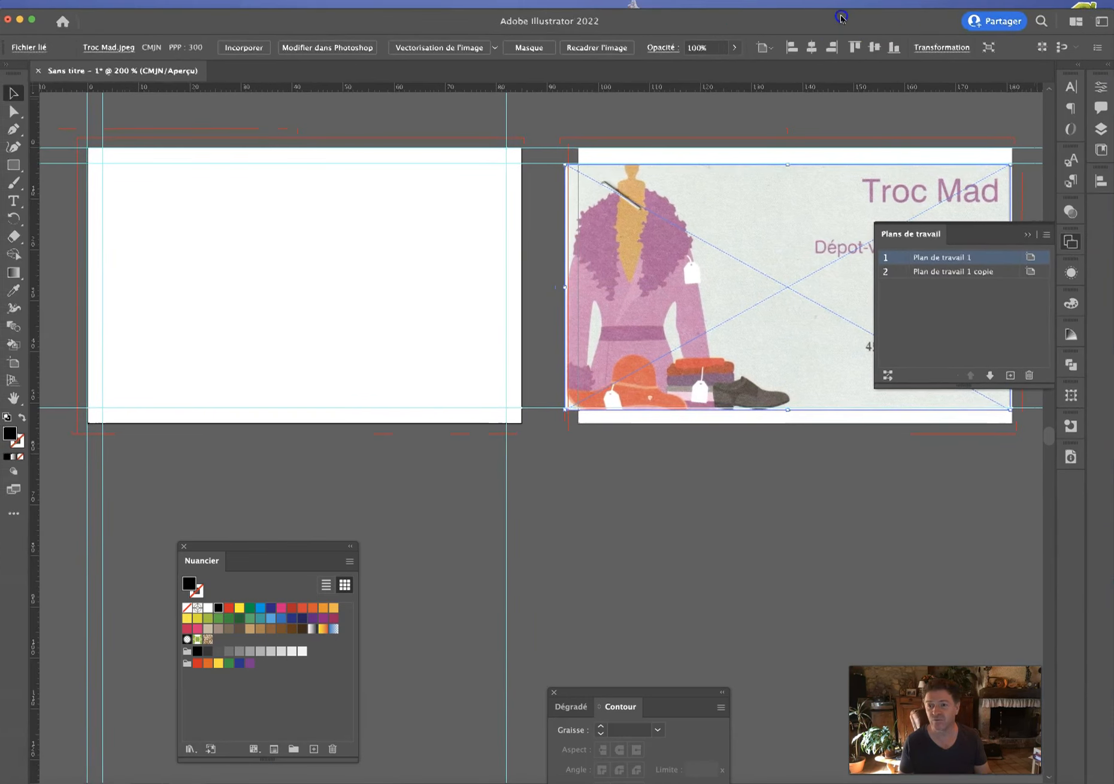
left_click_drag(815, 9, 815, 0)
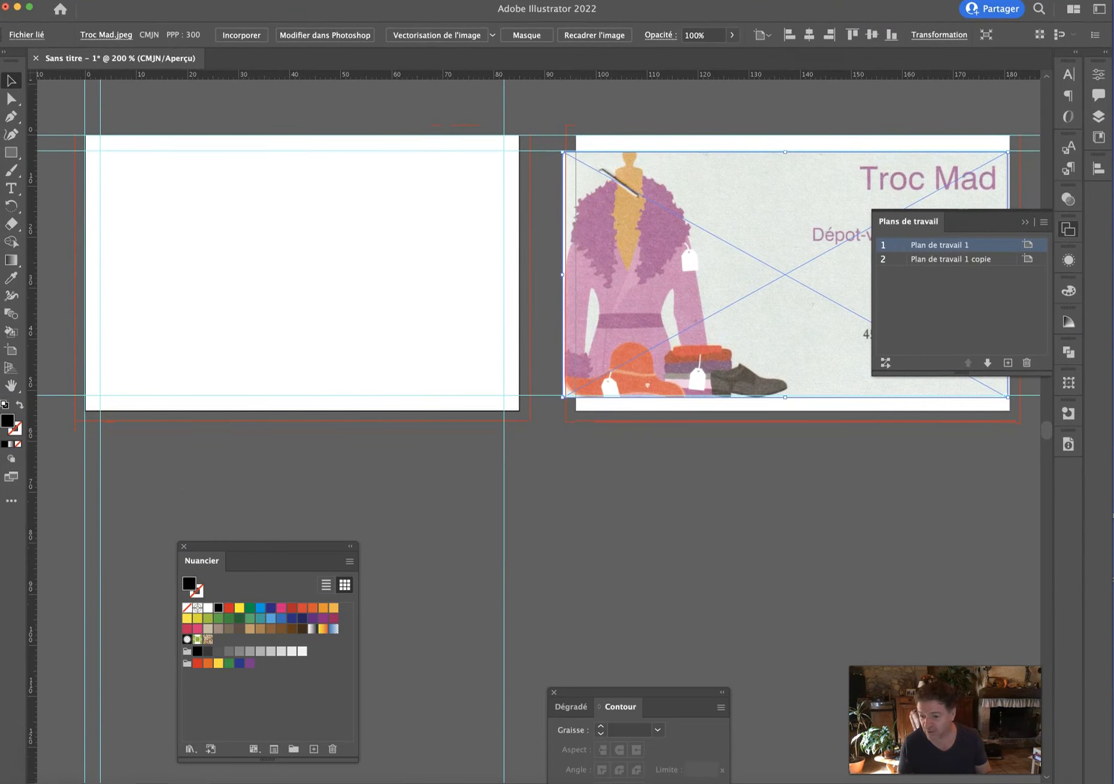
left_click_drag(1107, 783, 1108, 780)
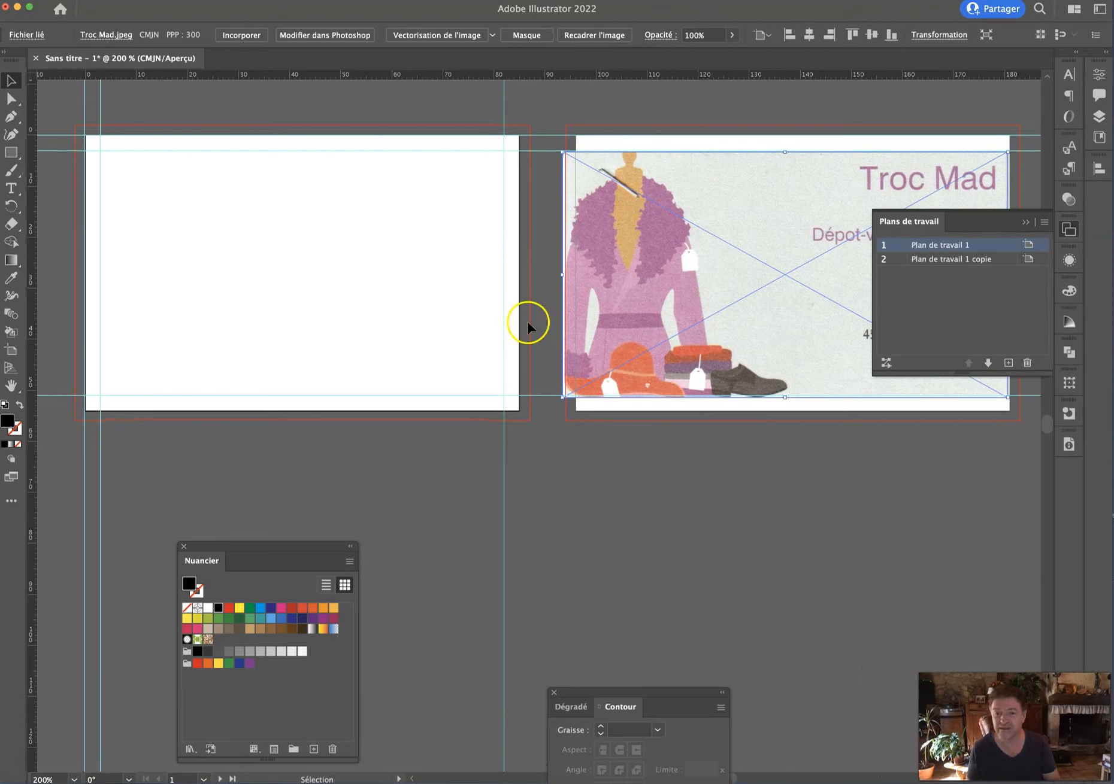
left_click(1025, 222)
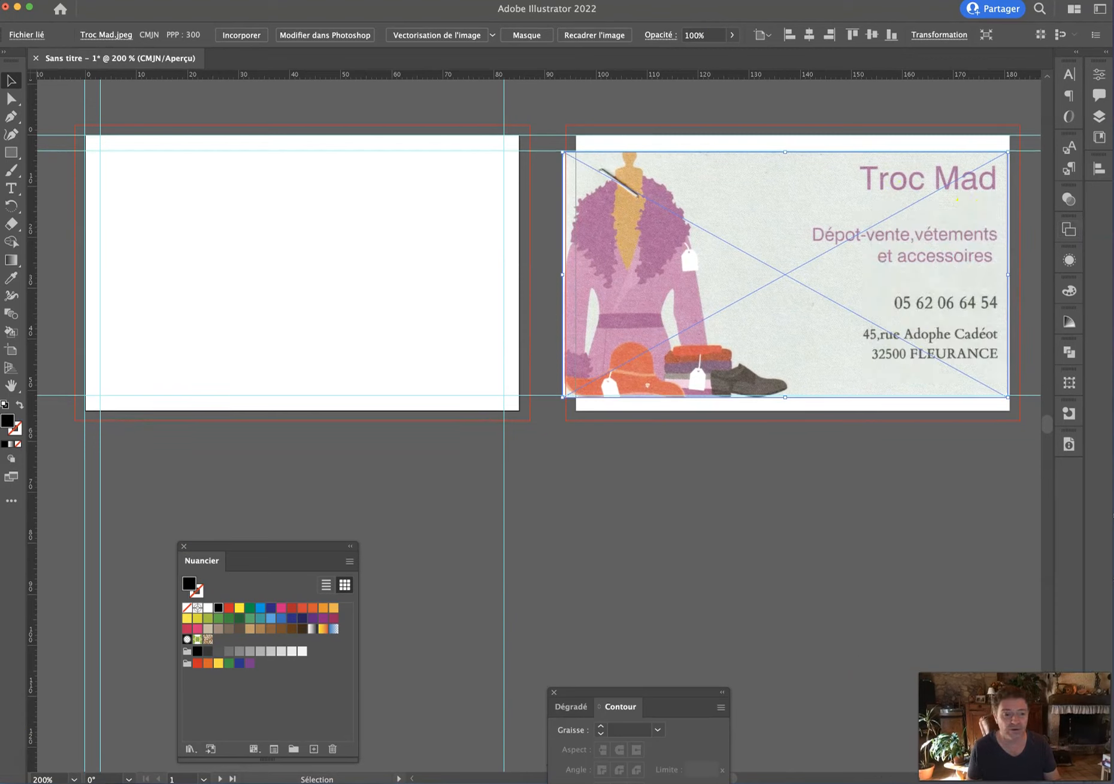
Type the title 'Troc Mad' near the top of the left card.
left_click(15, 190)
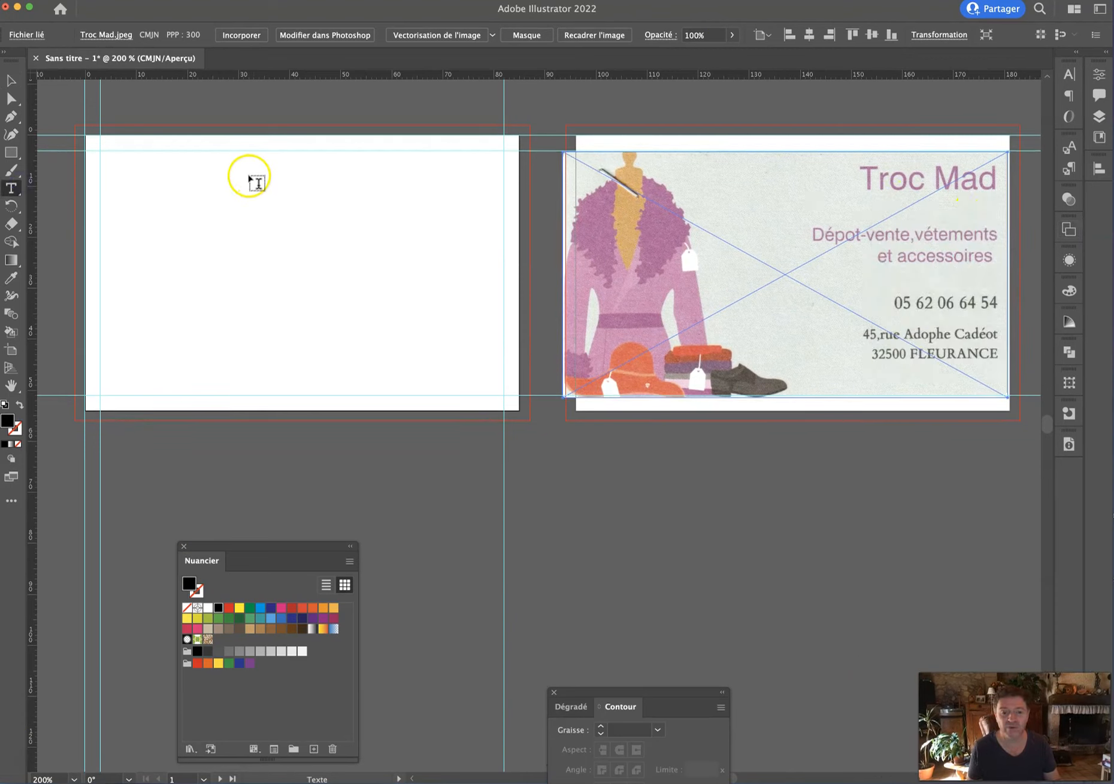
left_click(182, 171)
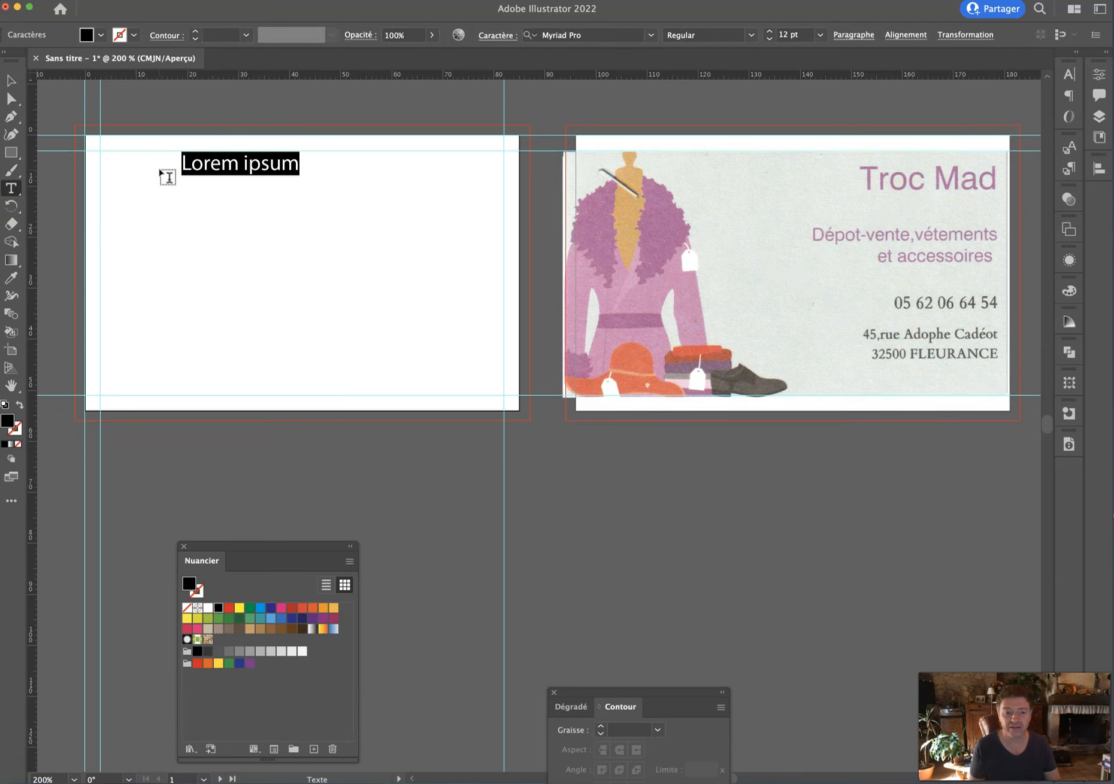
type("Troc Mad")
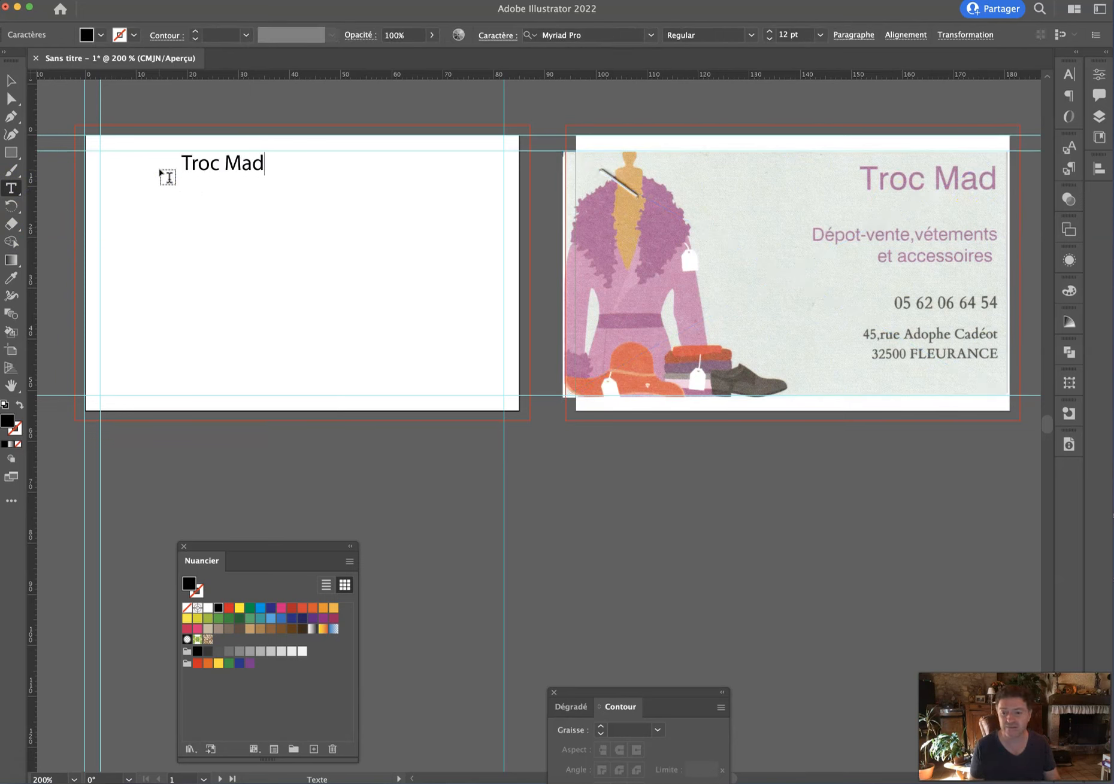
key("super+a")
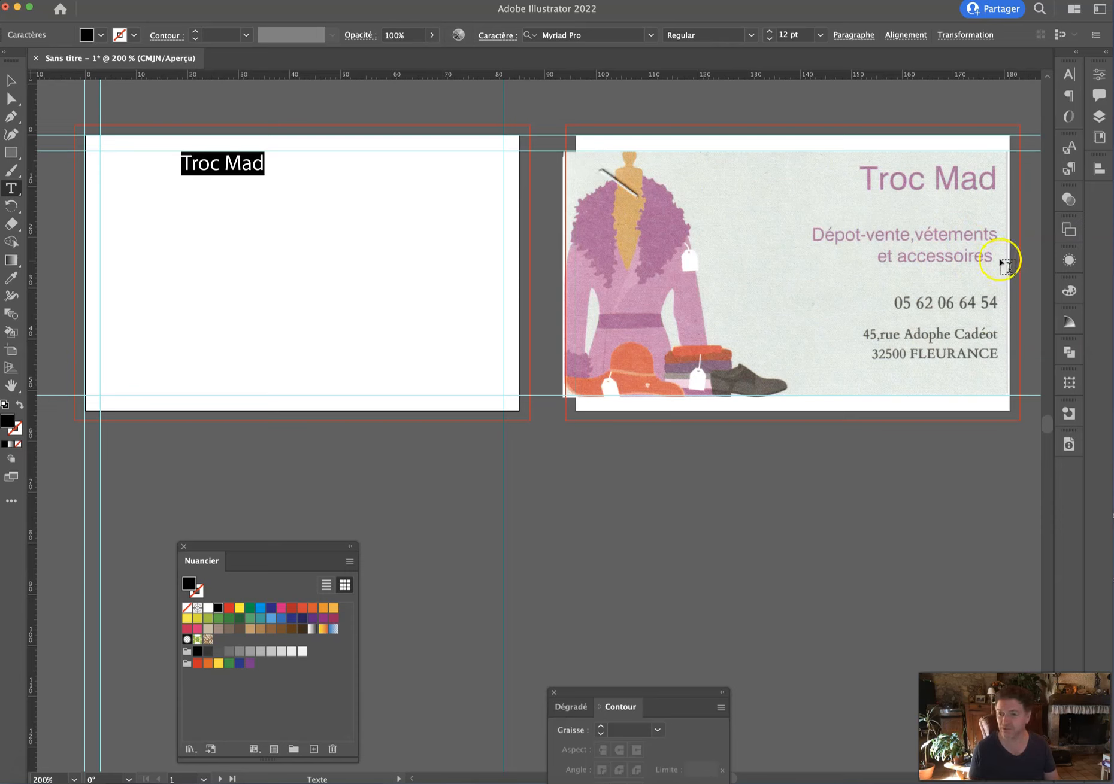
Set Troc Mad in Aller Display and scale it up to about 25 pt.
left_click(1069, 73)
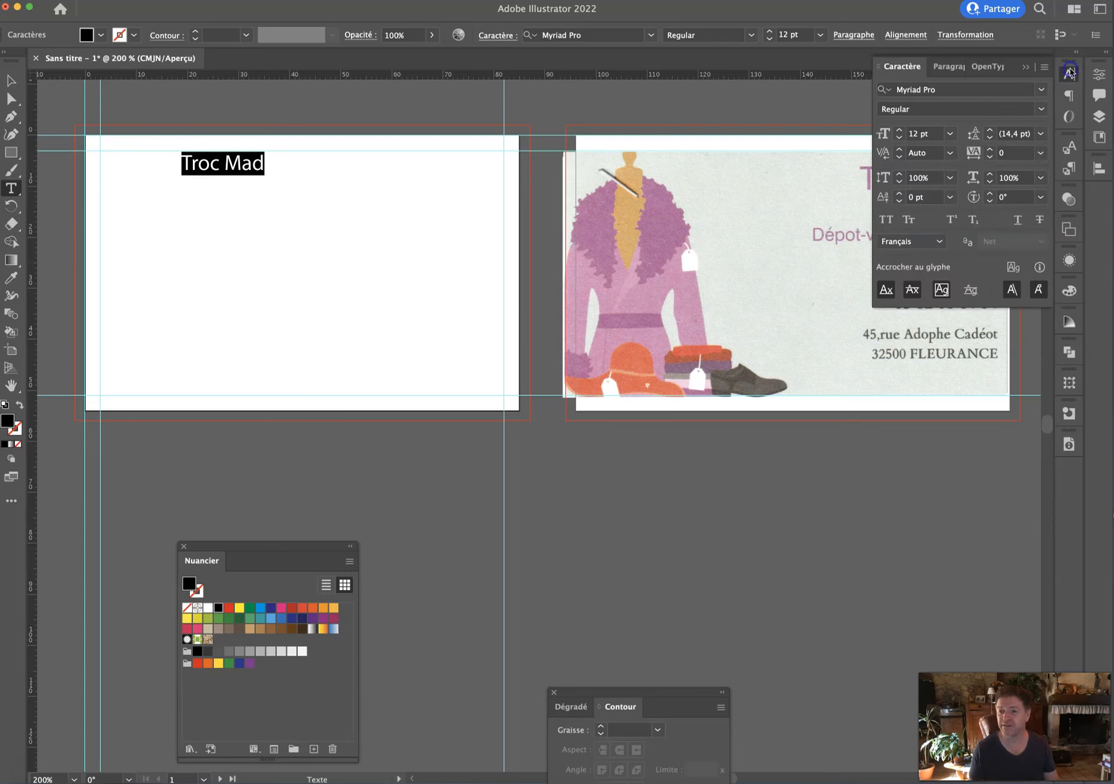
left_click(1042, 89)
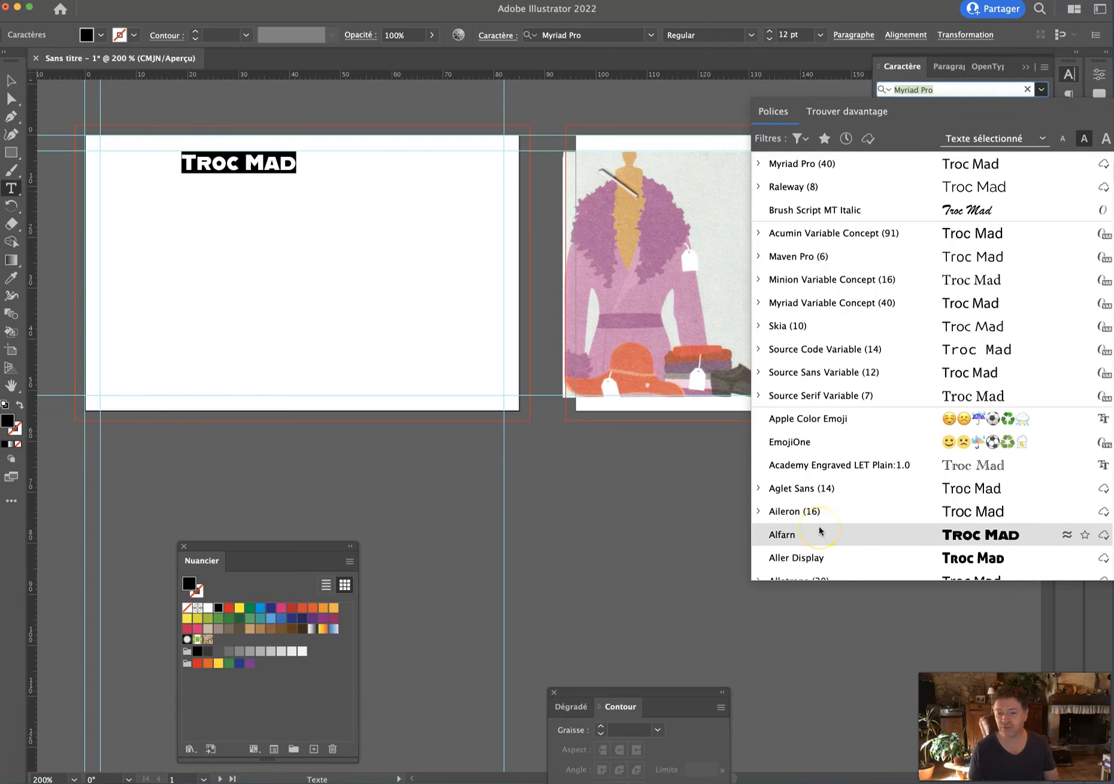
left_click(809, 558)
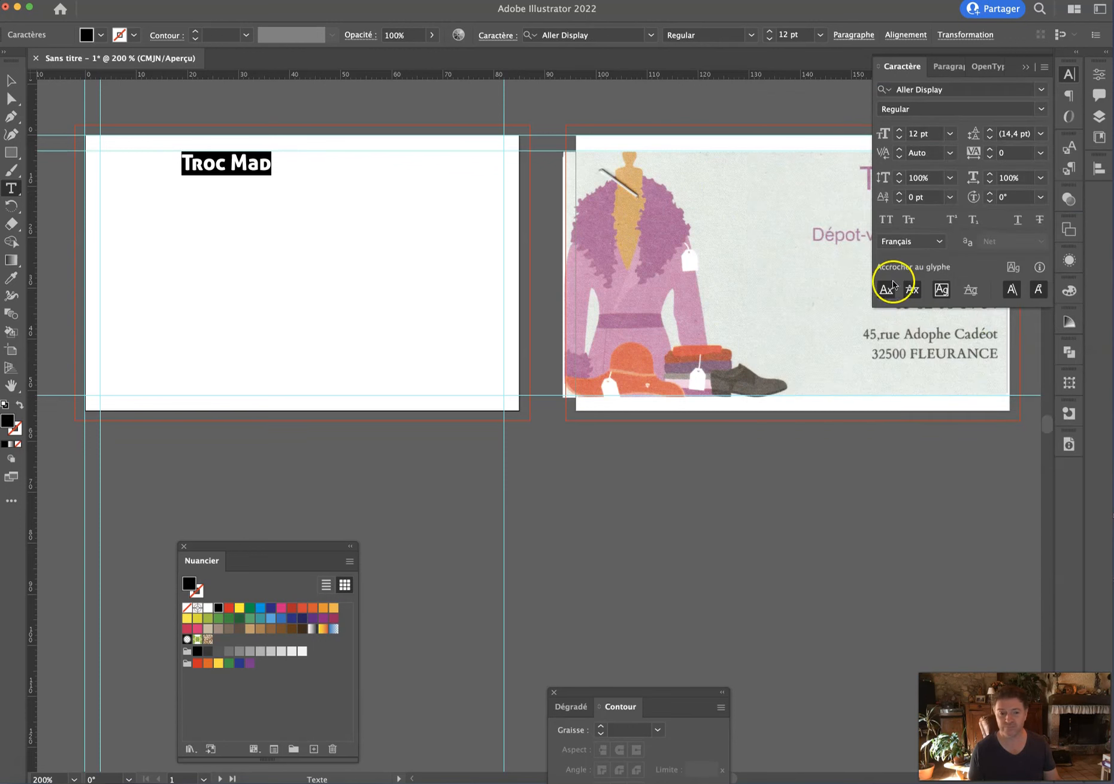
key("Escape")
left_click(10, 80)
left_click(244, 172)
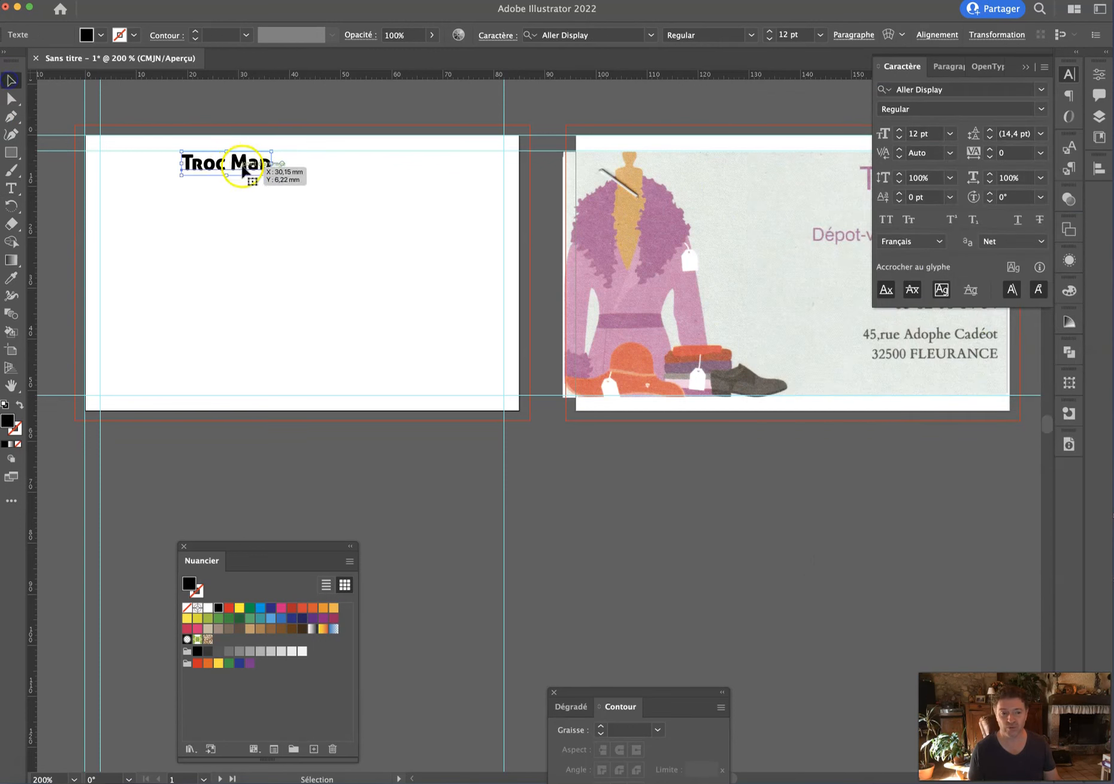
left_click_drag(273, 174, 311, 178)
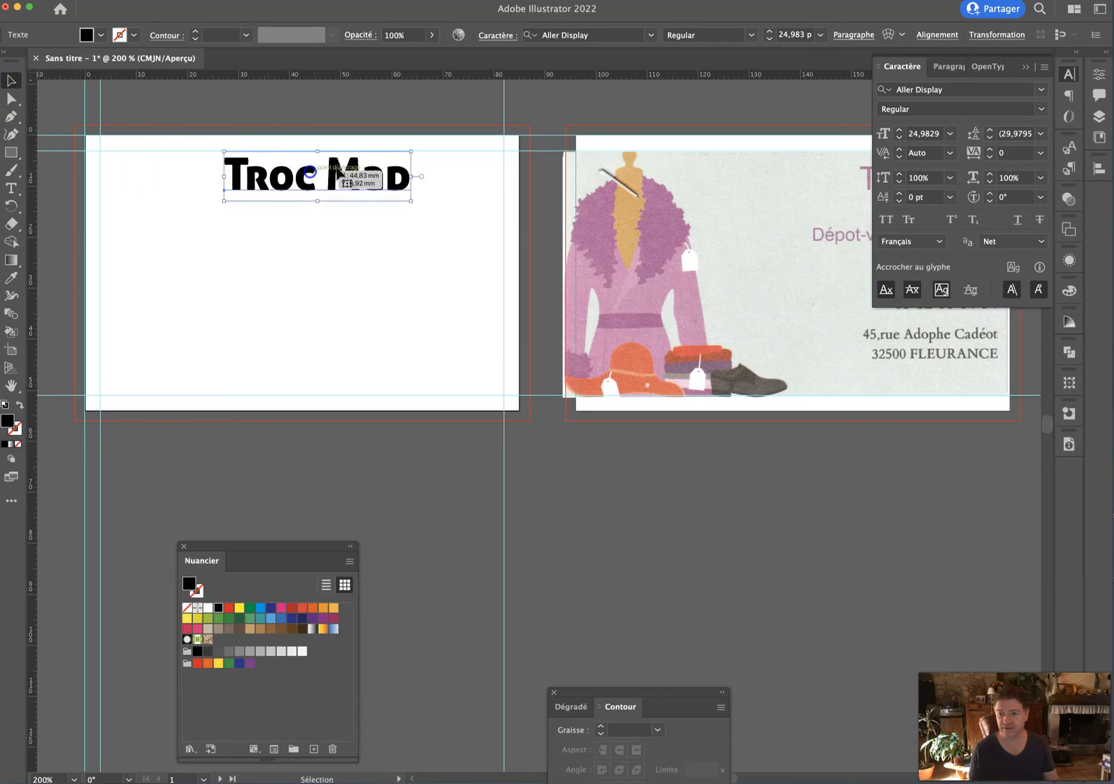
left_click(1025, 72)
Type 'Dépôt-vente,' on a new line below the title.
key("t")
left_click(210, 256)
type("Dépôt-vente;")
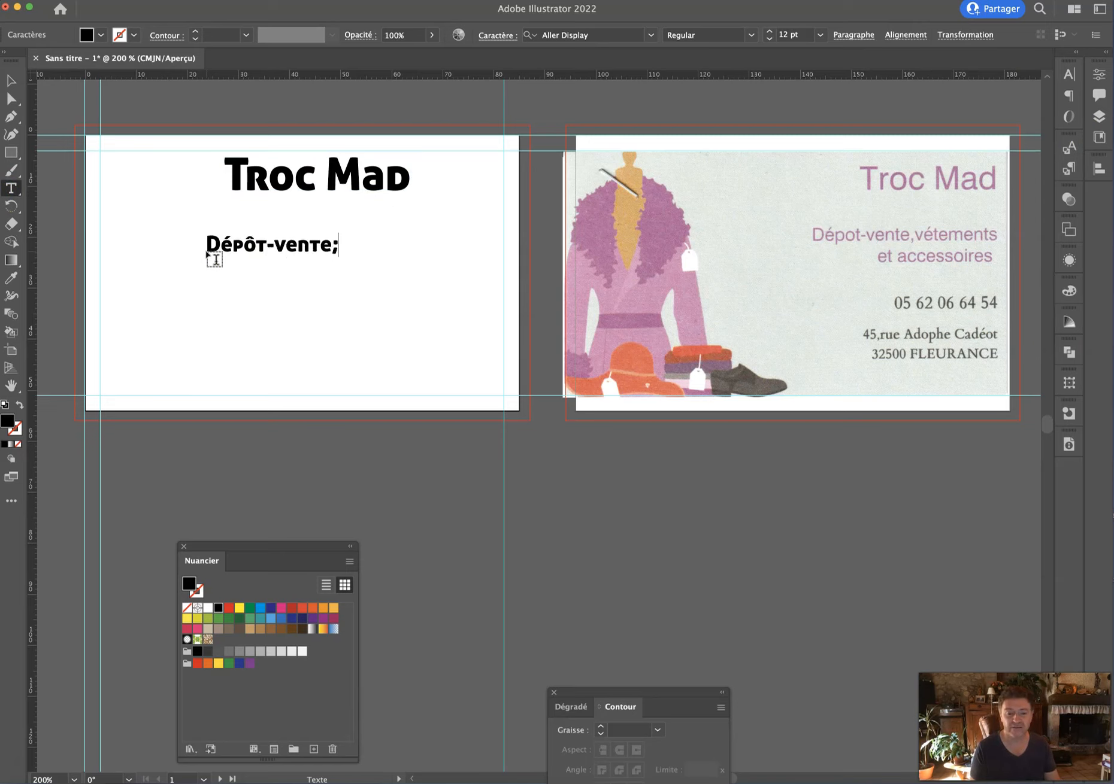
key("BackSpace")
type(",")
key("super+a")
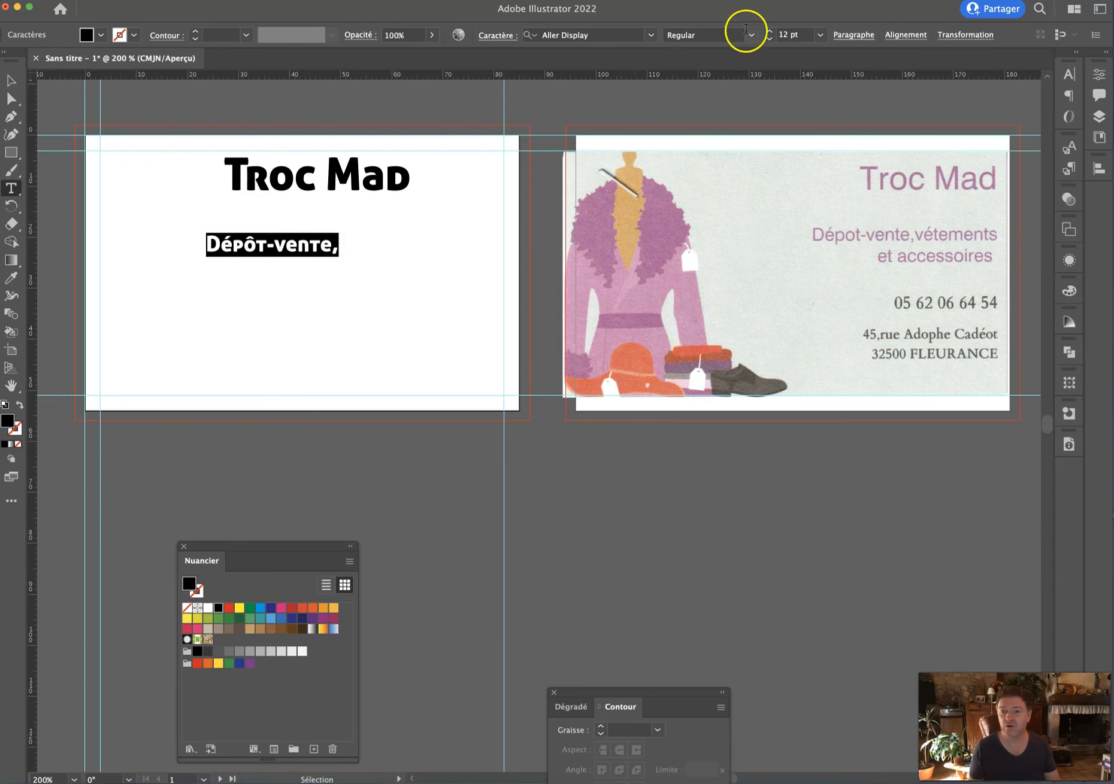
Set the Dépôt-vente, line in Acumin Variable Concept Regular.
left_click(651, 34)
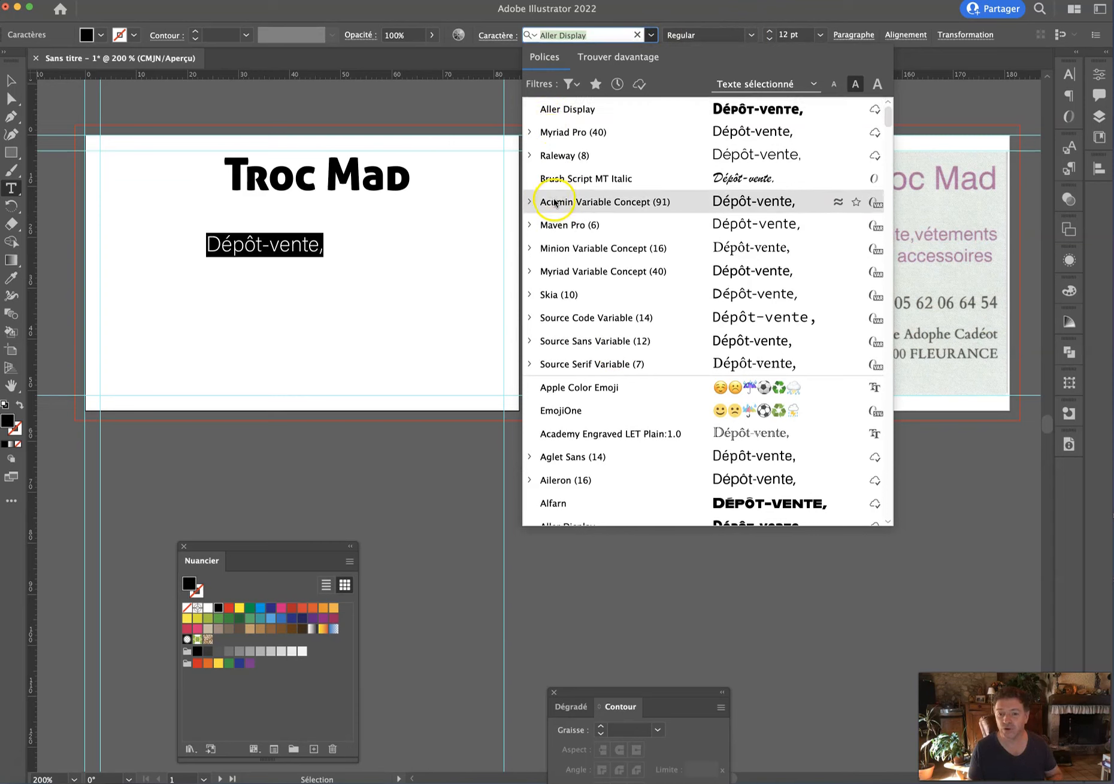
left_click(529, 202)
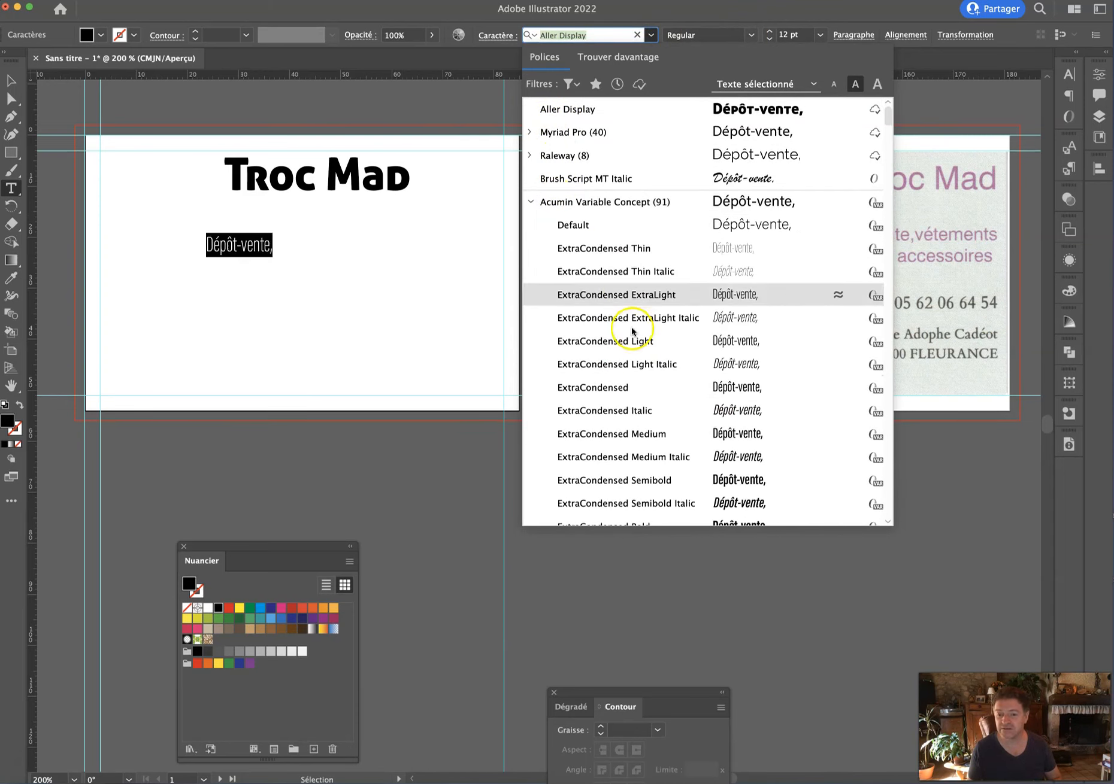
scroll(621, 406, "down", 2)
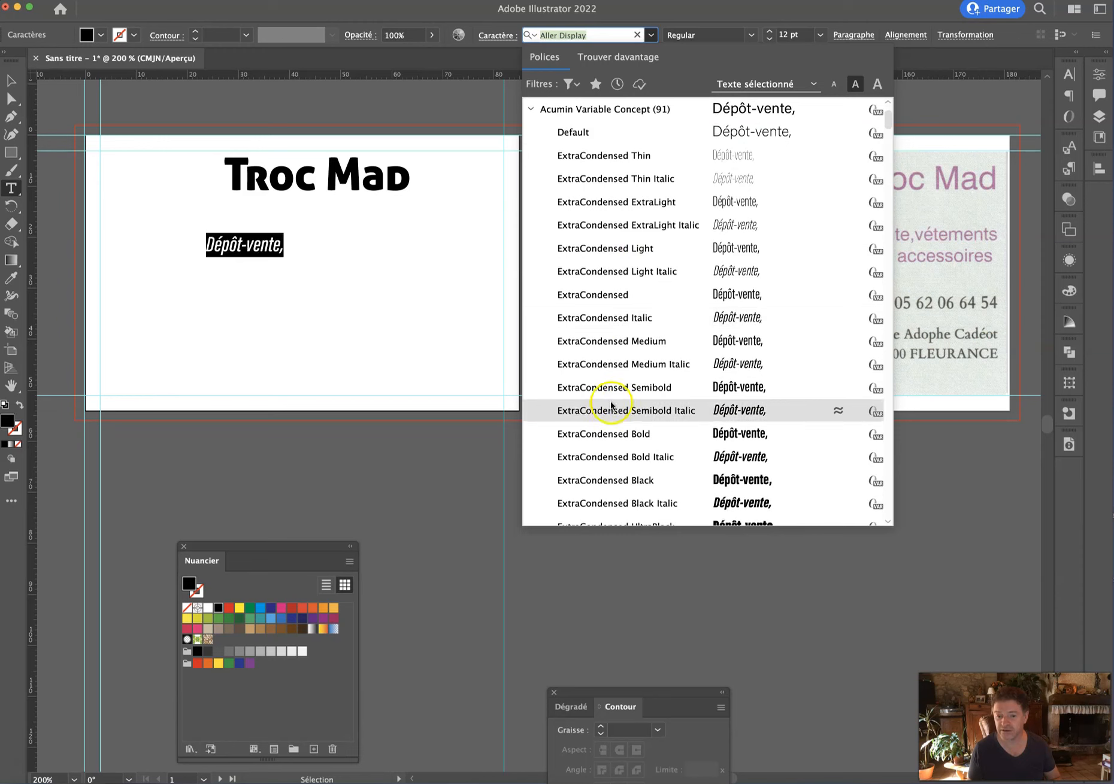
scroll(614, 389, "down", 5)
scroll(609, 392, "down", 10)
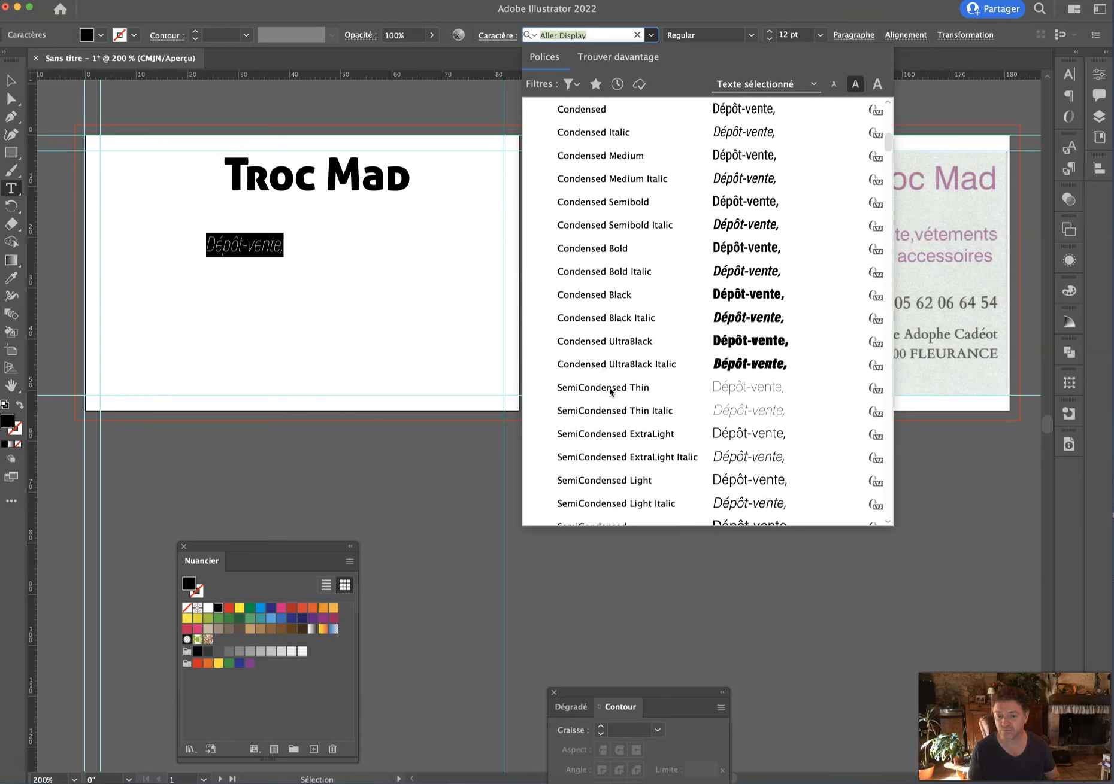
scroll(605, 393, "down", 1)
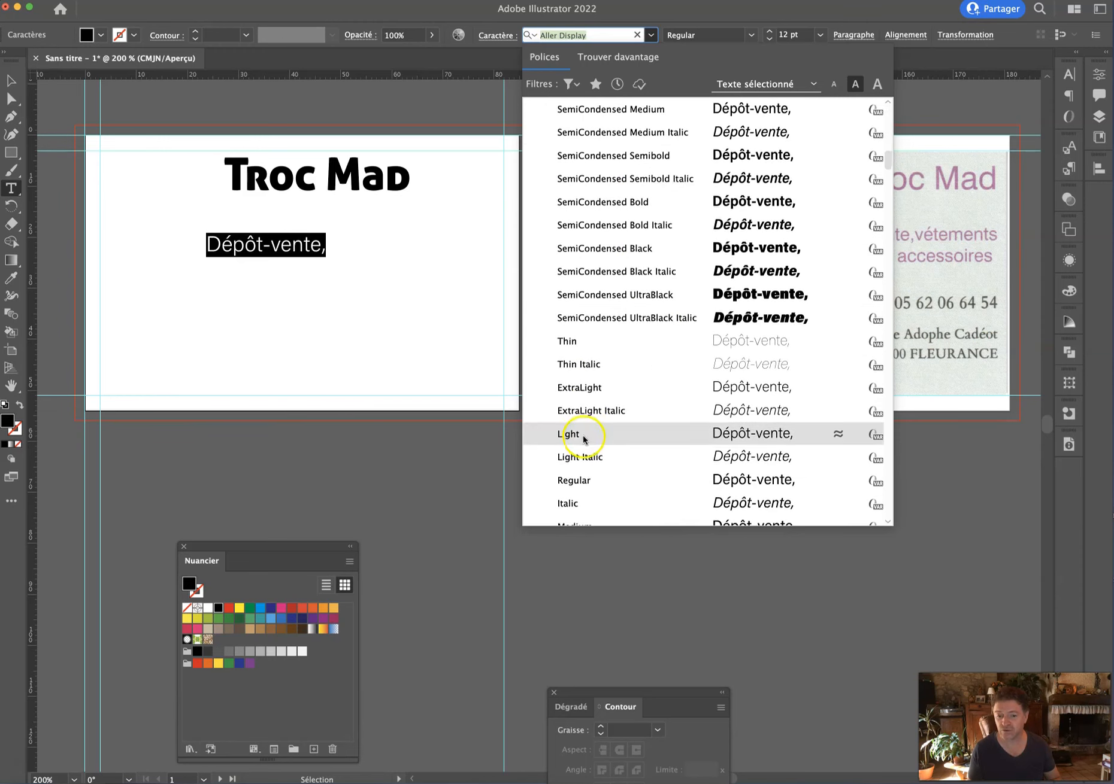
left_click(577, 480)
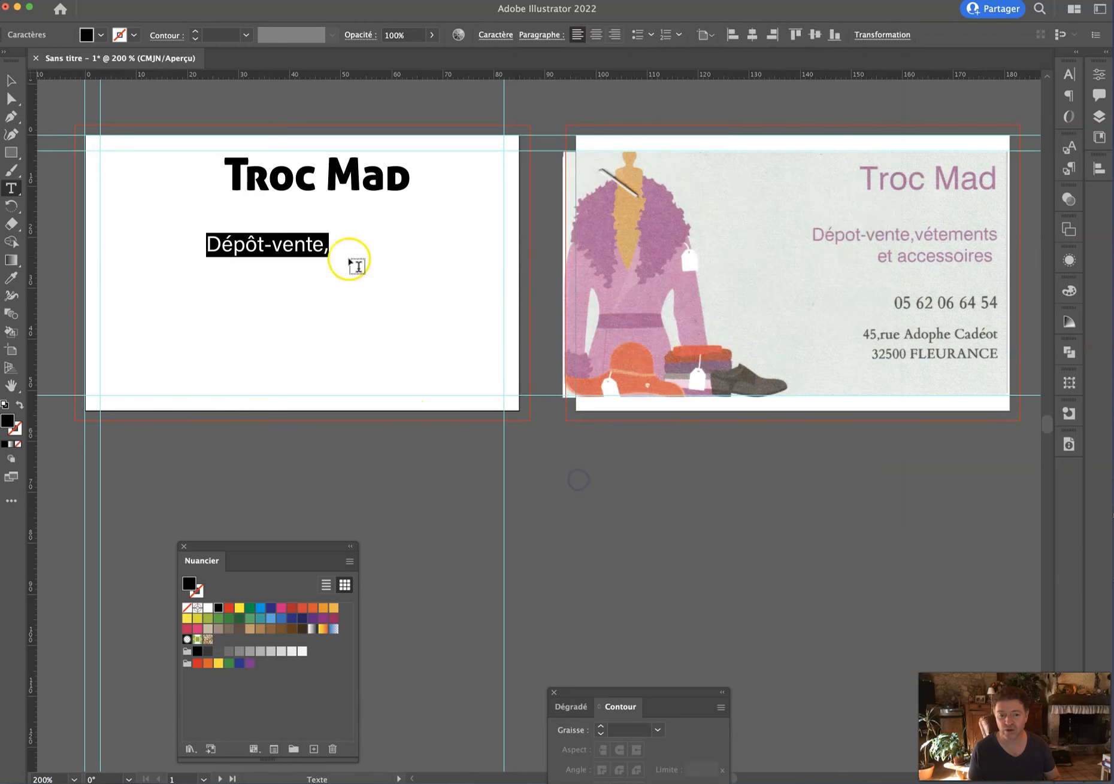
left_click(307, 240)
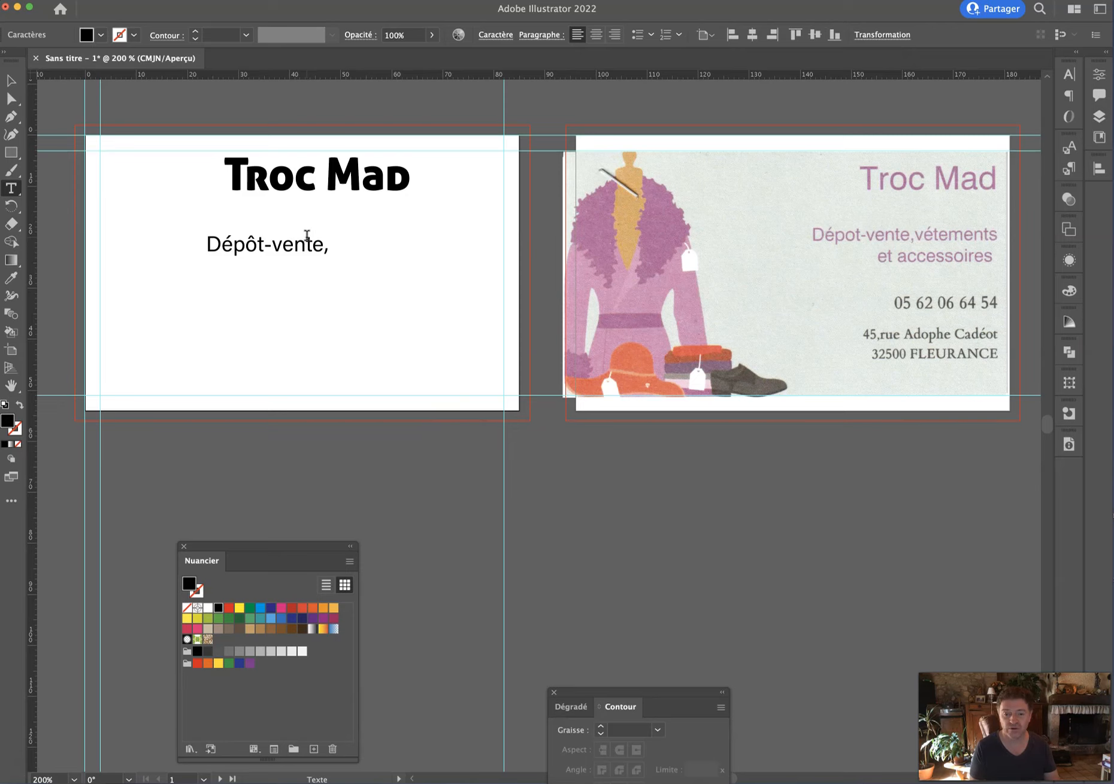
Complete the tagline as 'Dépôt-vente, vêtements et accessoires' and centre it and the title on the card.
type(", vêtements ")
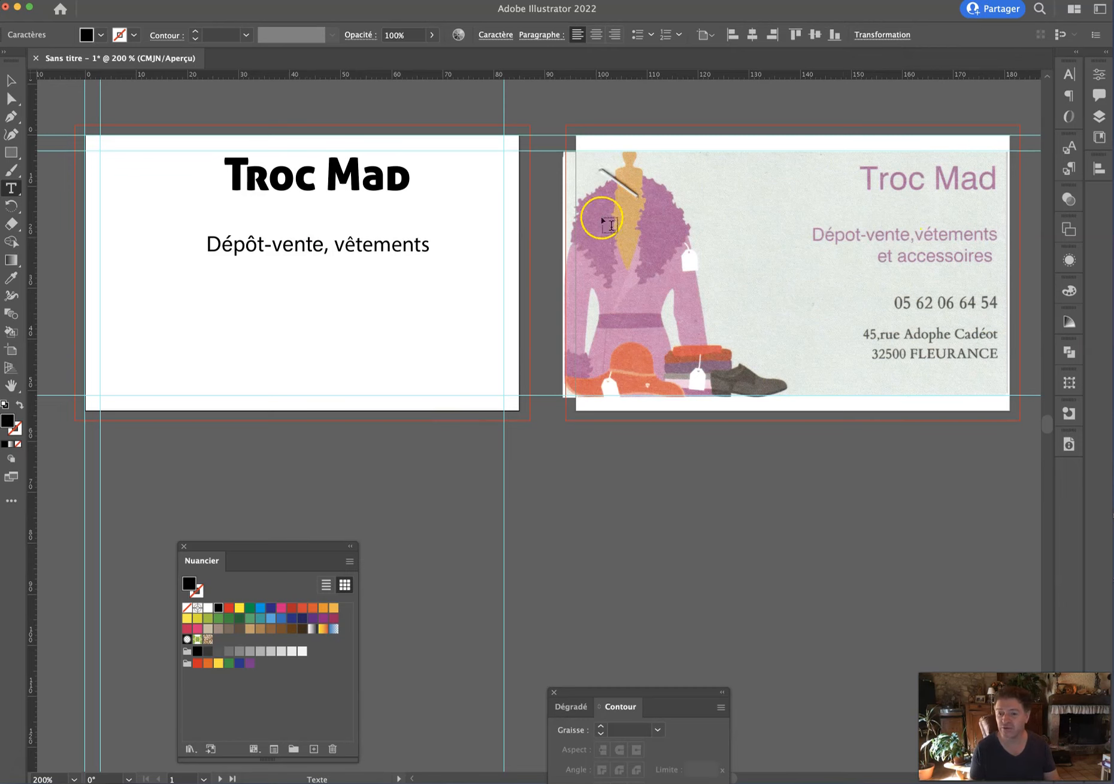
type("et accessoires")
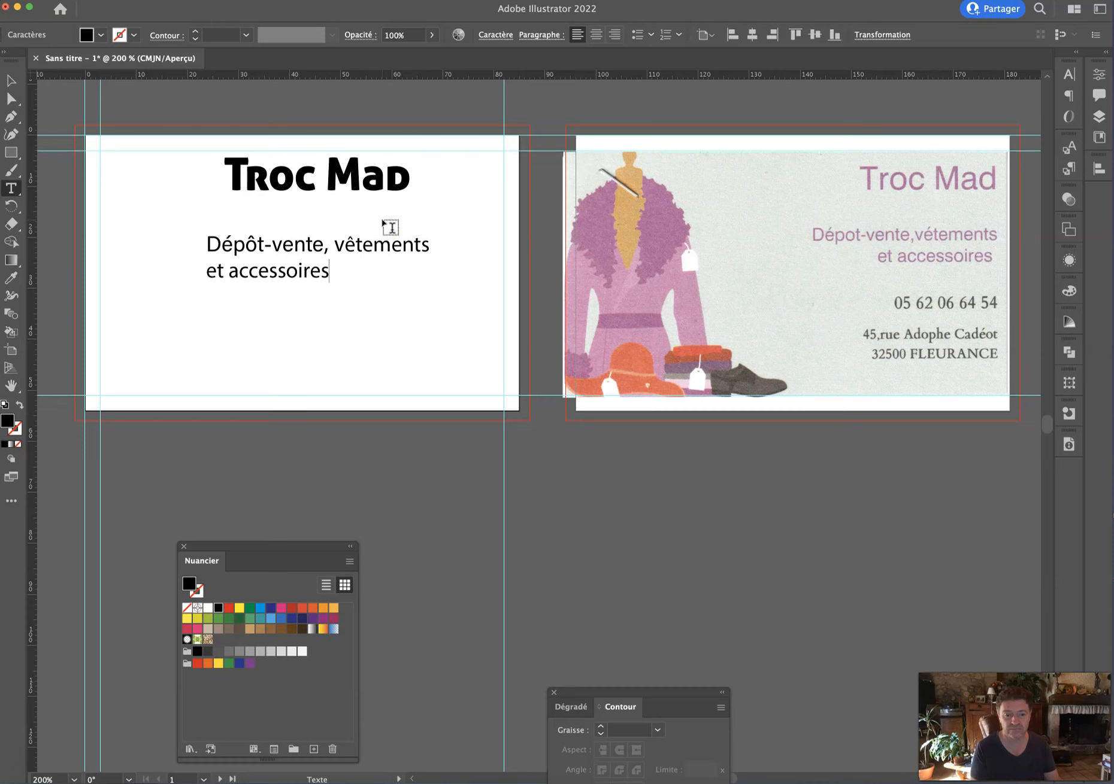
key("super+a")
key("super+shift+c")
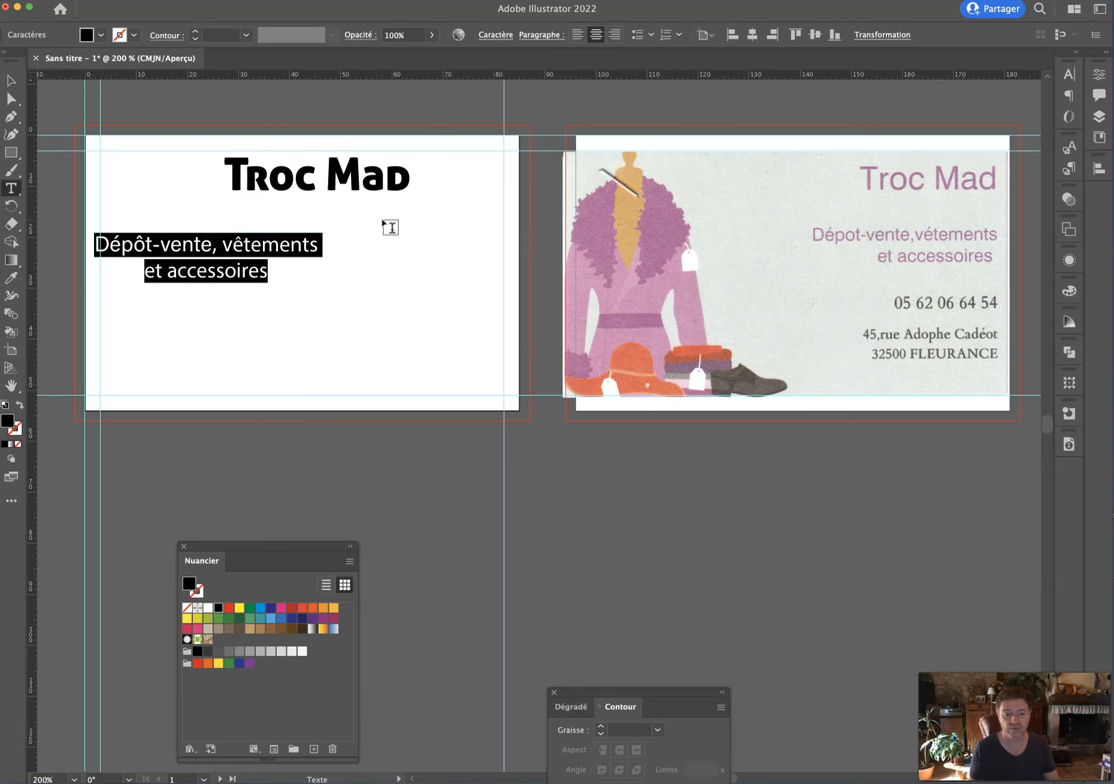
key("Escape")
left_click(257, 171)
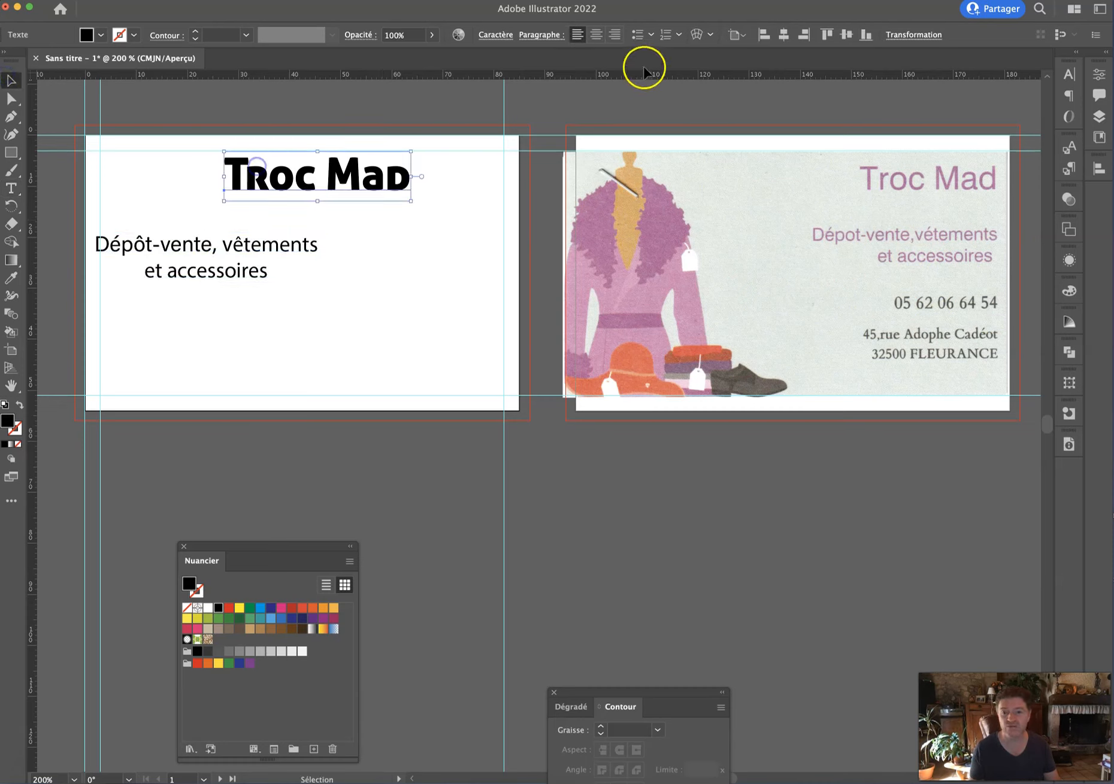
left_click(601, 34)
left_click_drag(266, 173, 343, 180)
left_click_drag(325, 270, 336, 361)
Duplicate the tagline below and replace its text with 'Tél.' and the shop's phone number.
key("t")
left_click(326, 344)
key("super+a")
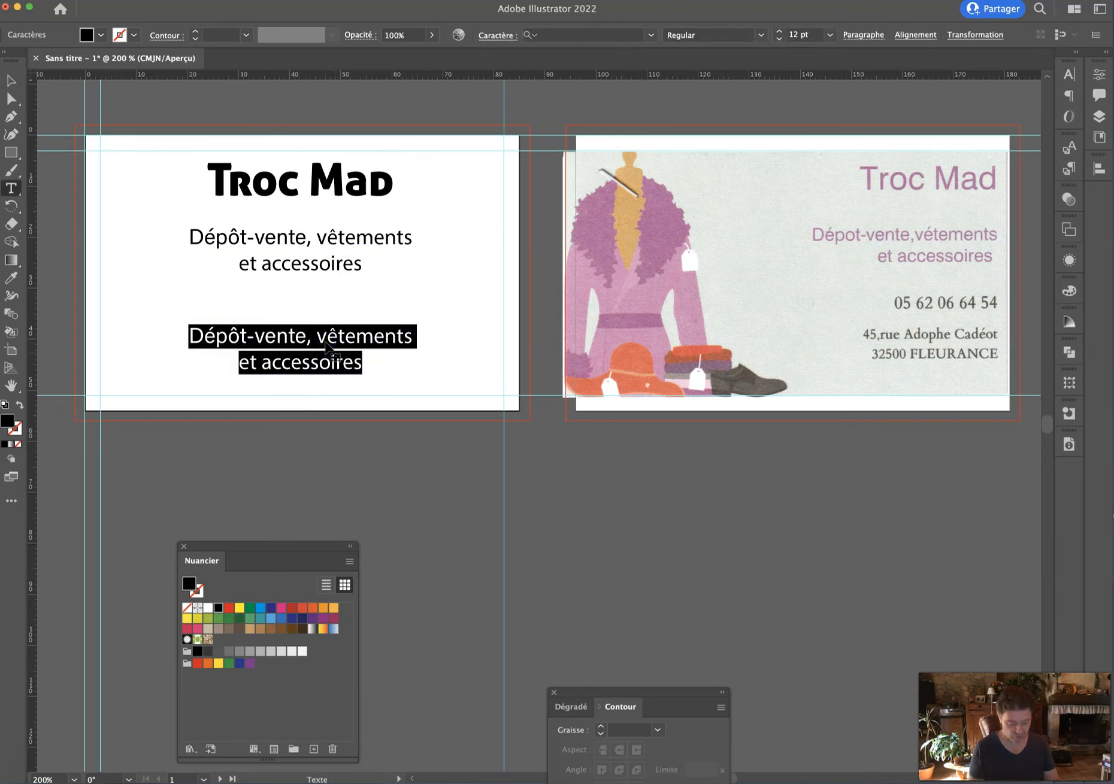
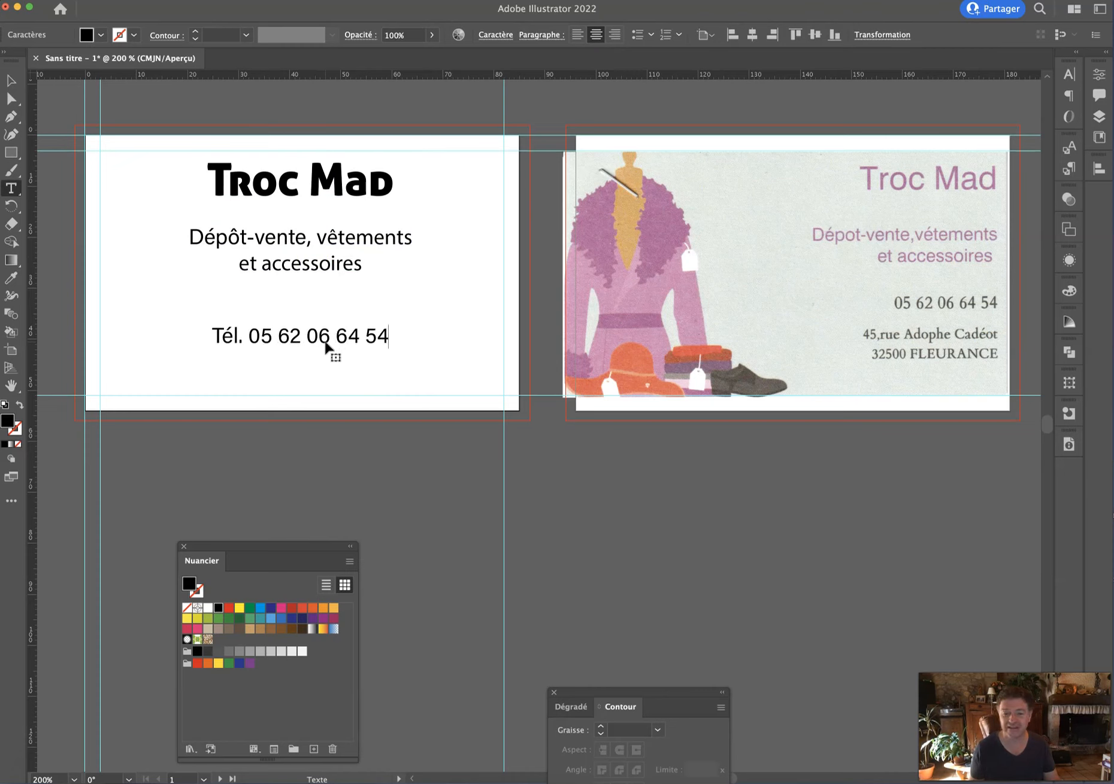
key("super+a")
left_click(11, 79)
Duplicate the phone line and retype the upper copy as the shop's two-line street and town address.
left_click(299, 341)
left_click_drag(301, 345, 333, 380)
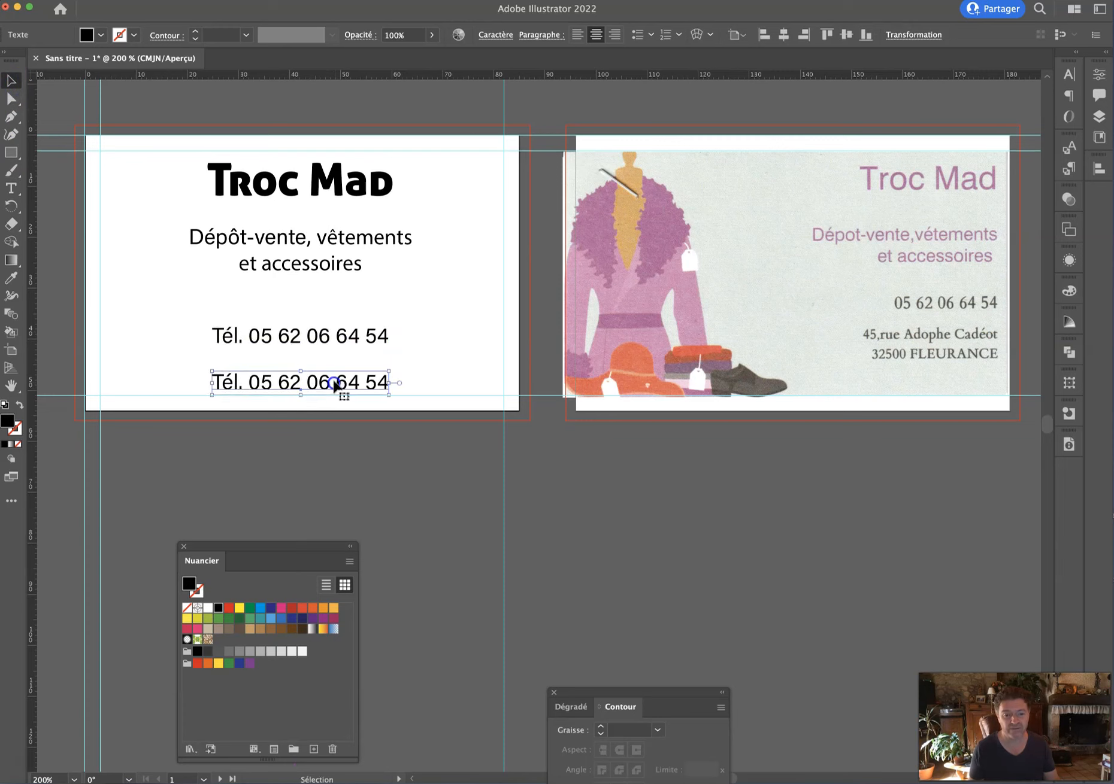
triple_click(319, 338)
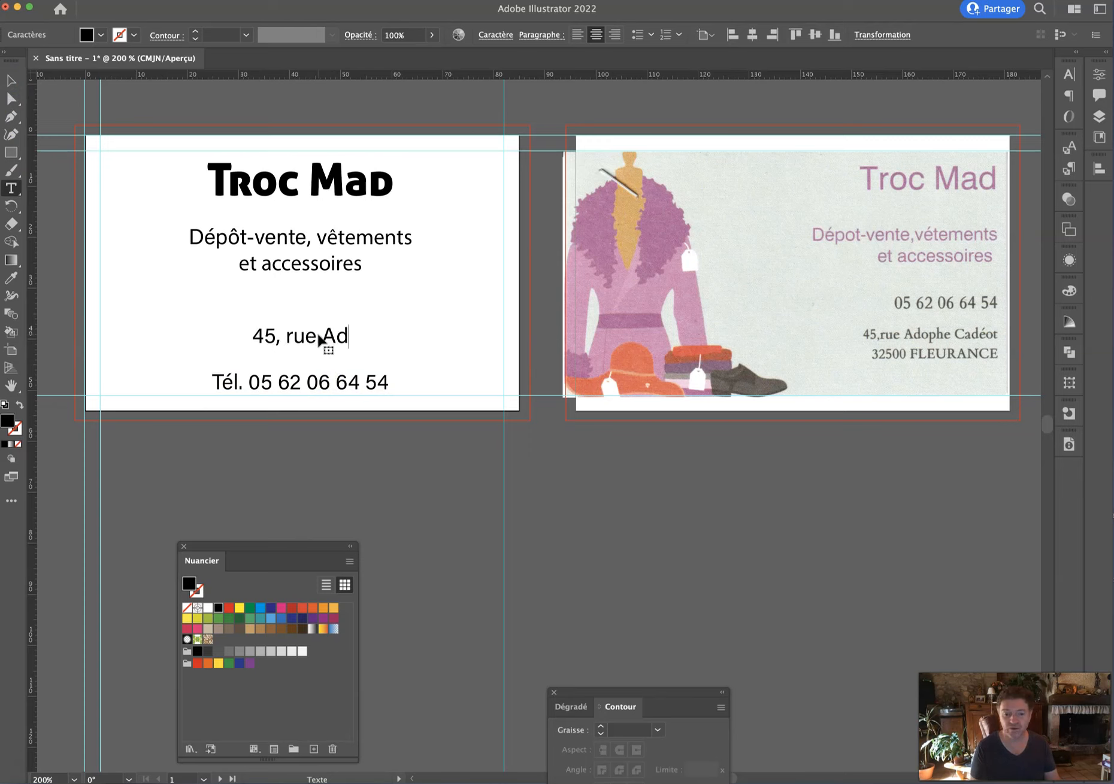
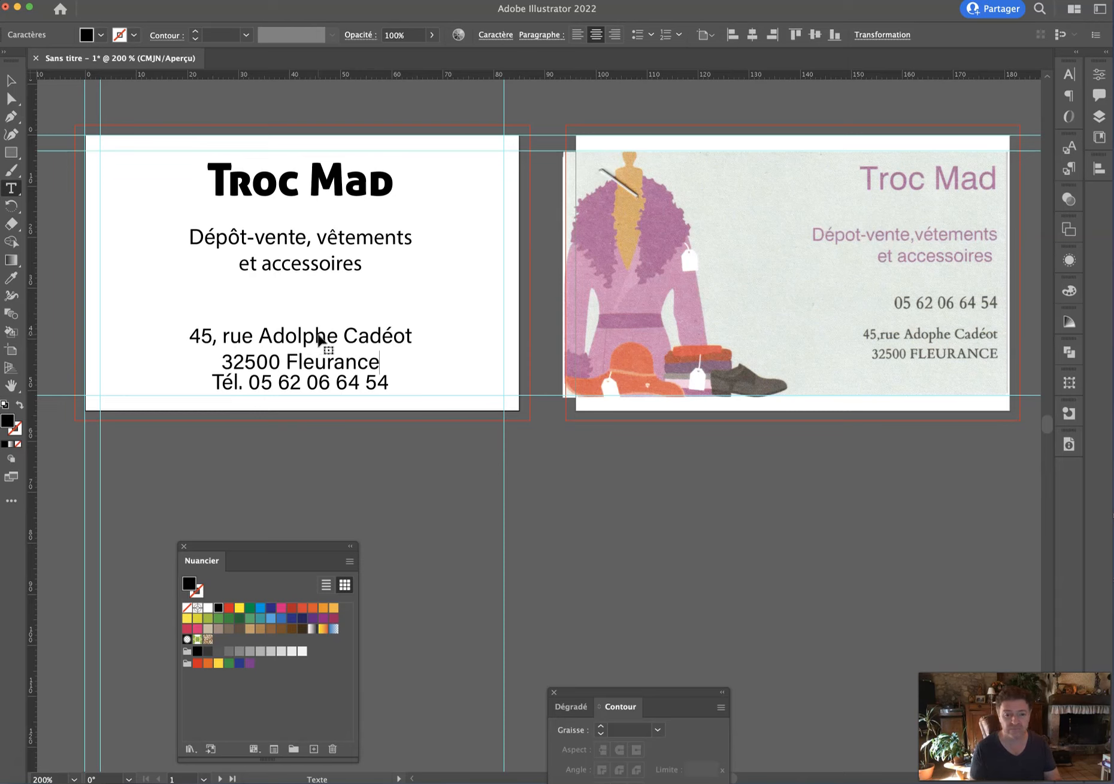
Nudge the address and phone lines into place, then shift the whole text block right.
key("super+a")
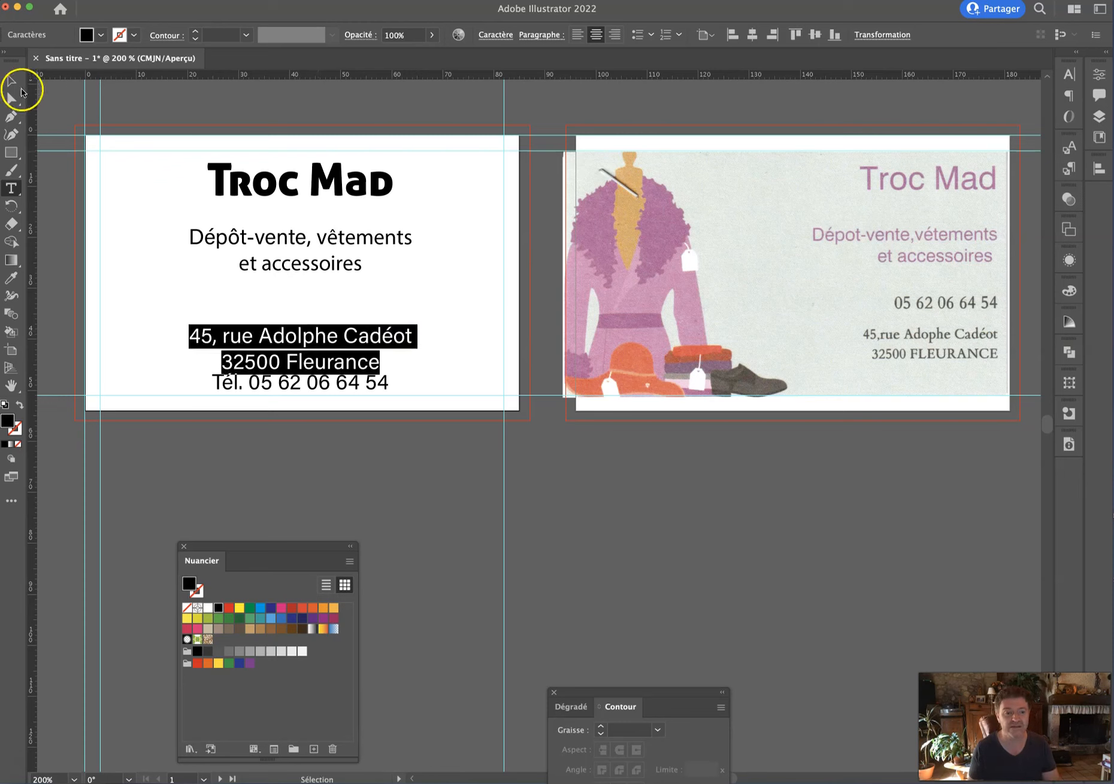
left_click(8, 81)
key("Up")
key("Up")
key("Up")
key("Up")
key("Up")
key("Up")
key("Up")
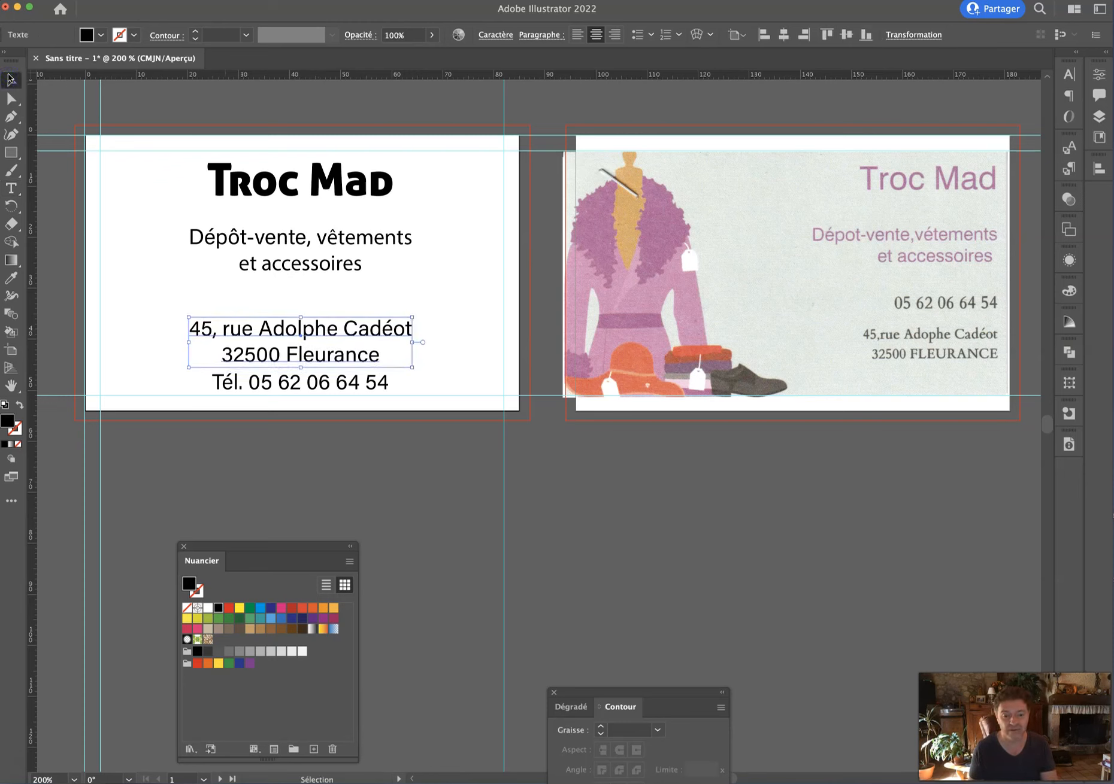
left_click(333, 386)
key("Up")
key("Up")
key("Up")
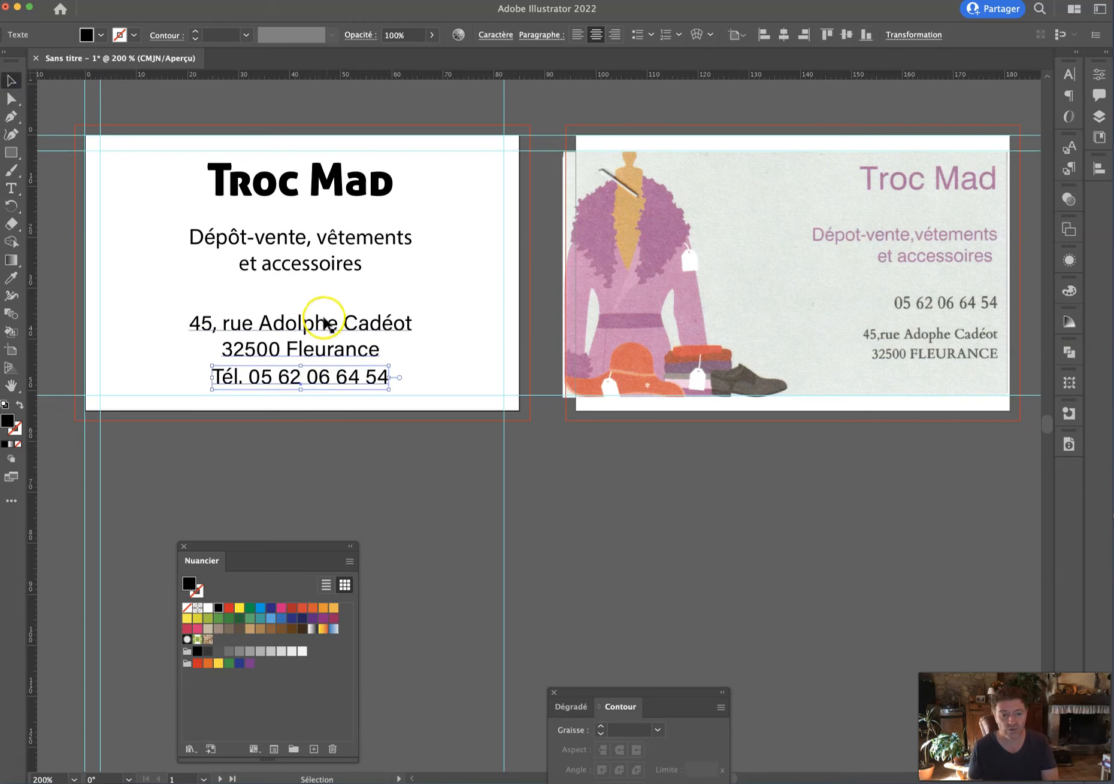
left_click(322, 328)
key("Up")
key("Down")
left_click(316, 378)
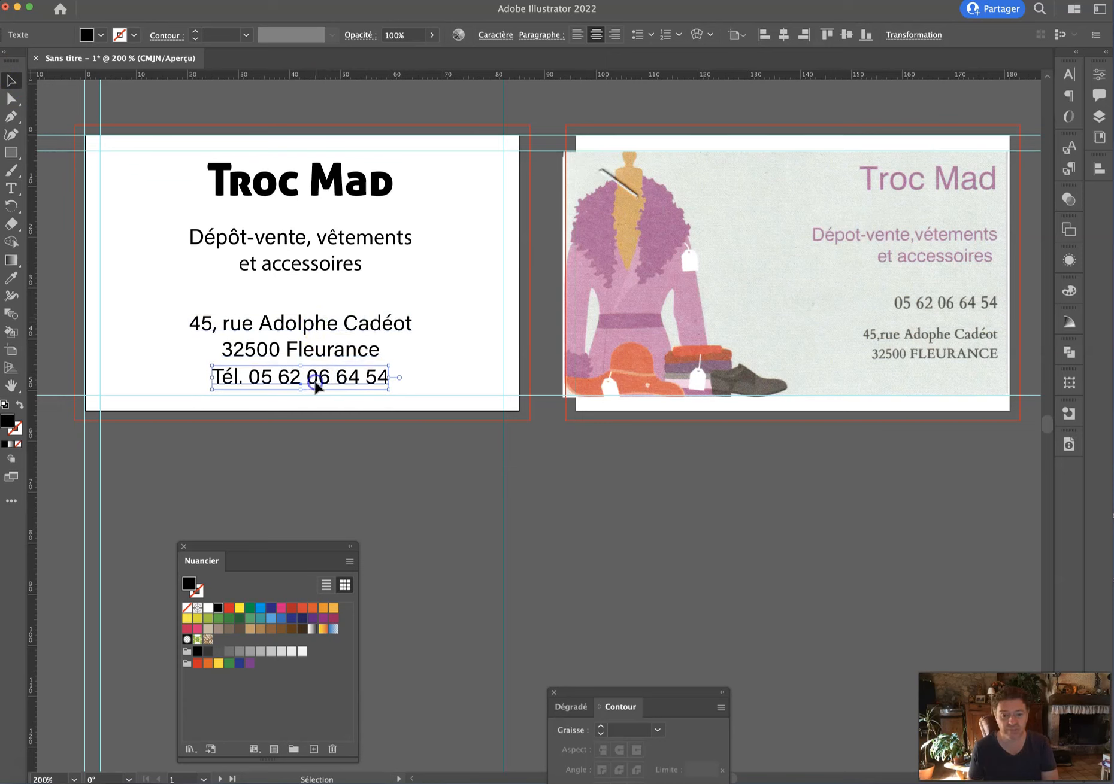
key("Down")
key("Down")
left_click_drag(206, 113, 427, 354)
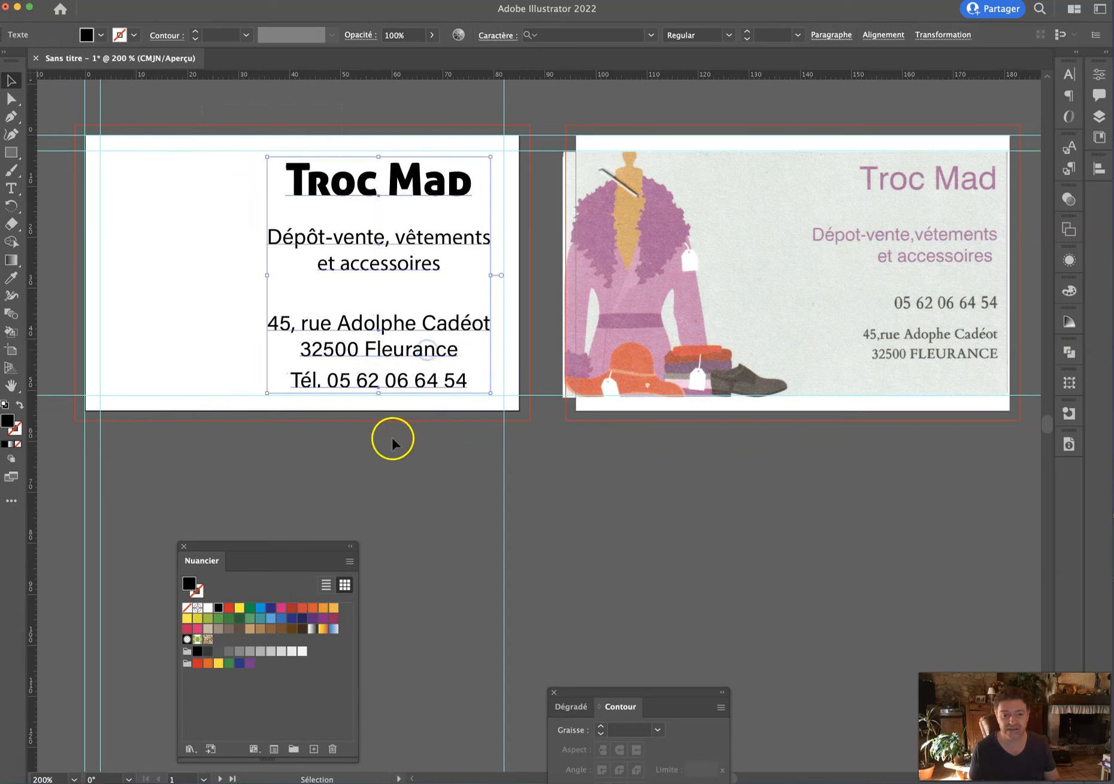
left_click(391, 439)
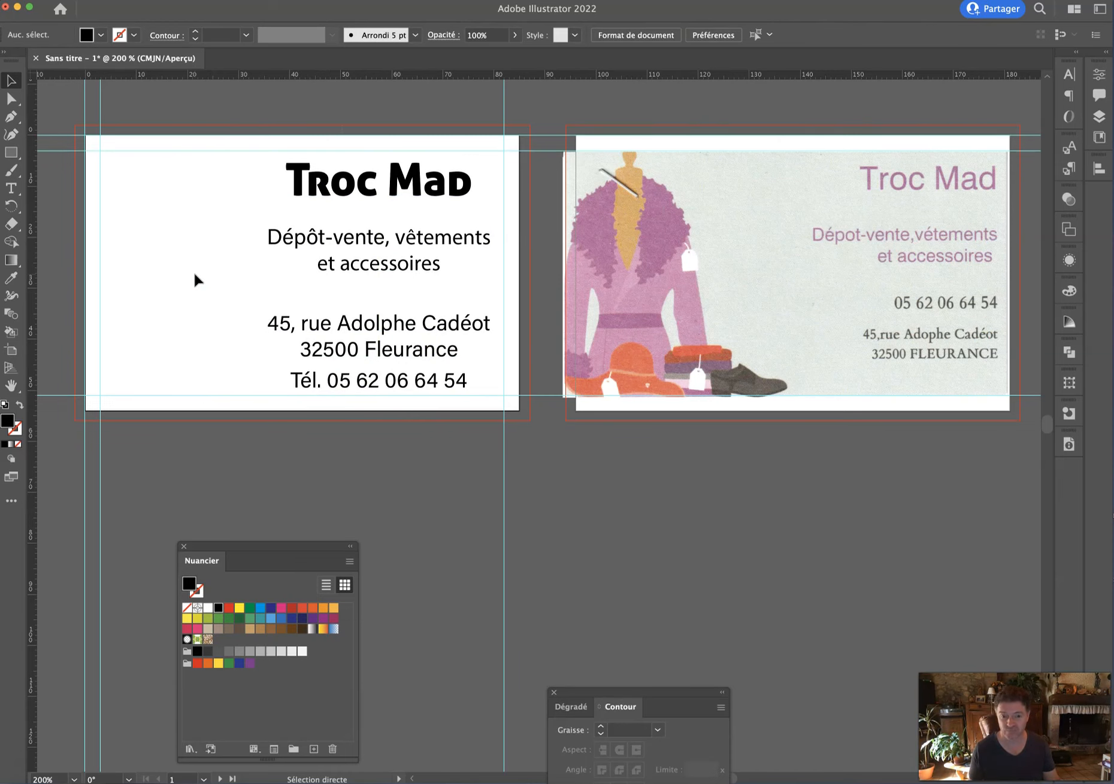
Save the document under the name Troc Mad-Carte fidélité 85x54.
key("super+s")
type("R")
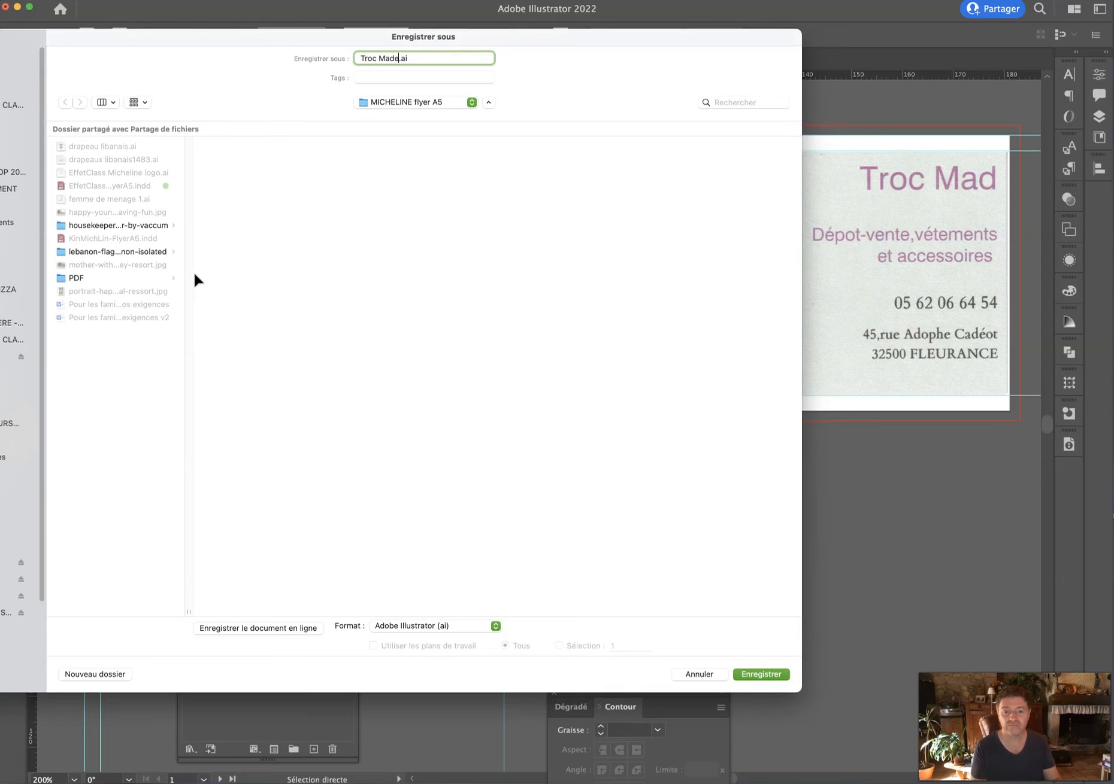
left_click_drag(455, 38, 426, 178)
type("roc Made")
key("BackSpace")
type("- Carte fidélité 85x54")
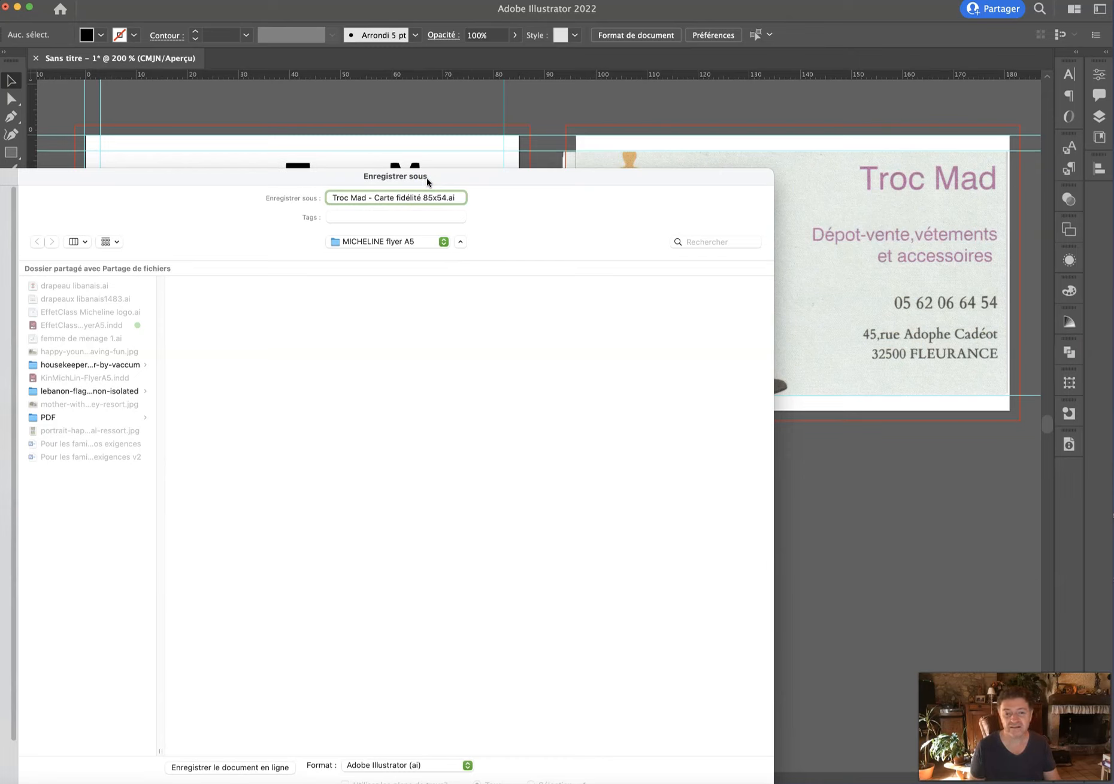
key("Right")
key("Right")
key("Right")
key("Right")
key("Right")
key("Right")
key("Right")
key("Right")
key("Delete")
key("Right")
key("Delete")
key("Delete")
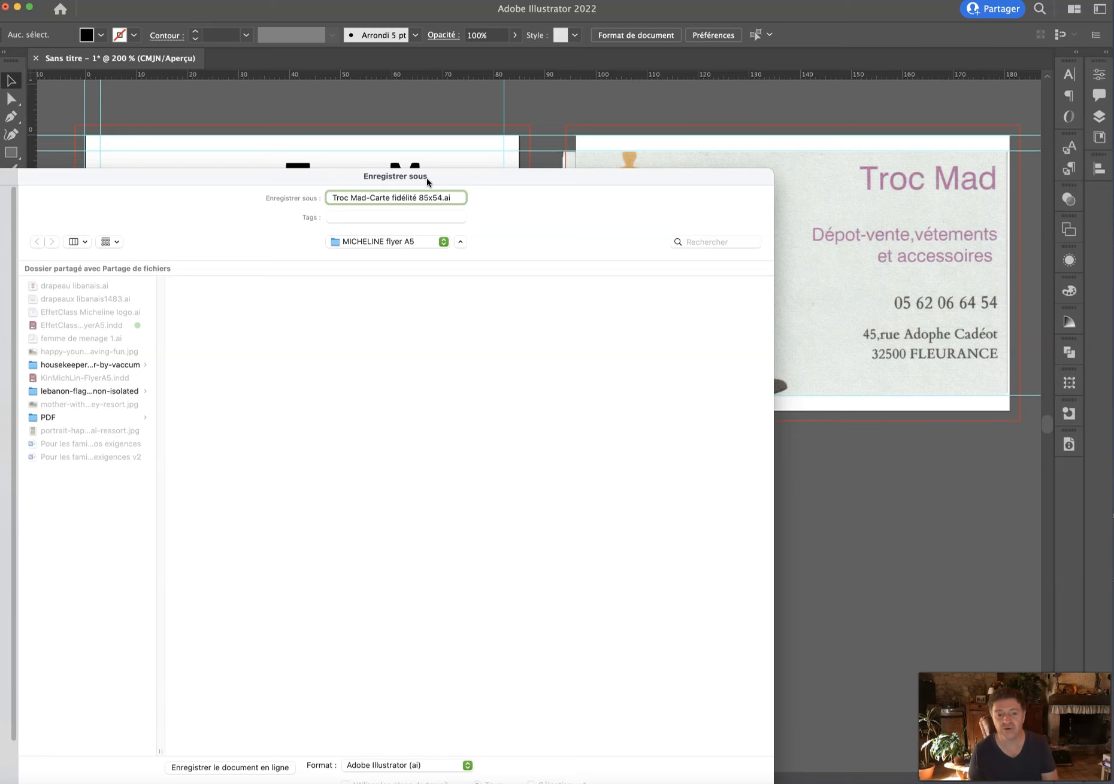
Save it into a new TROC MAD folder on the desktop.
key("super+shift+d")
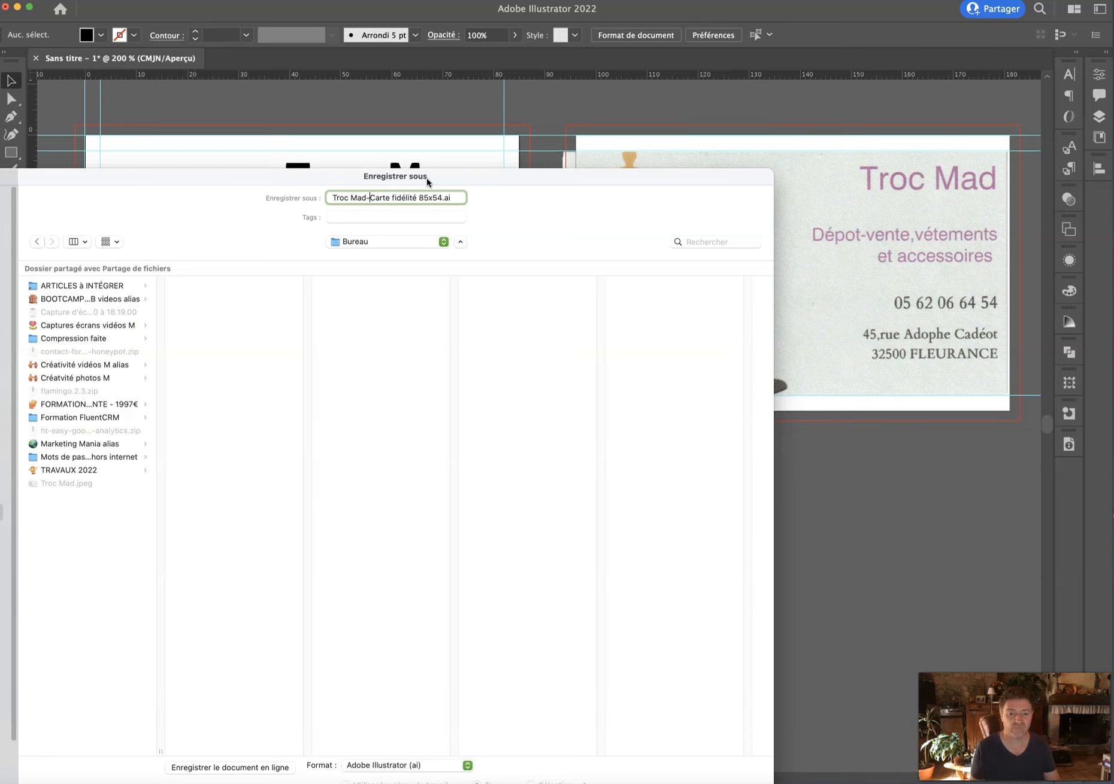
left_click_drag(181, 169, 182, 60)
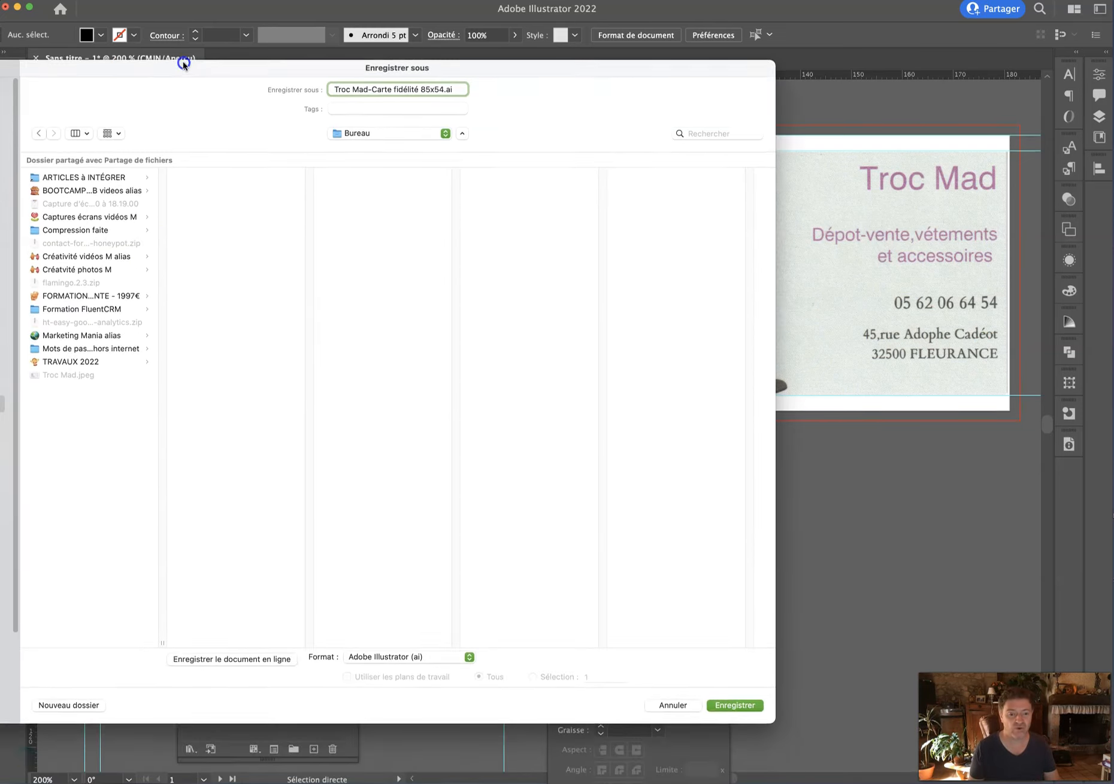
left_click(63, 702)
type("TROC")
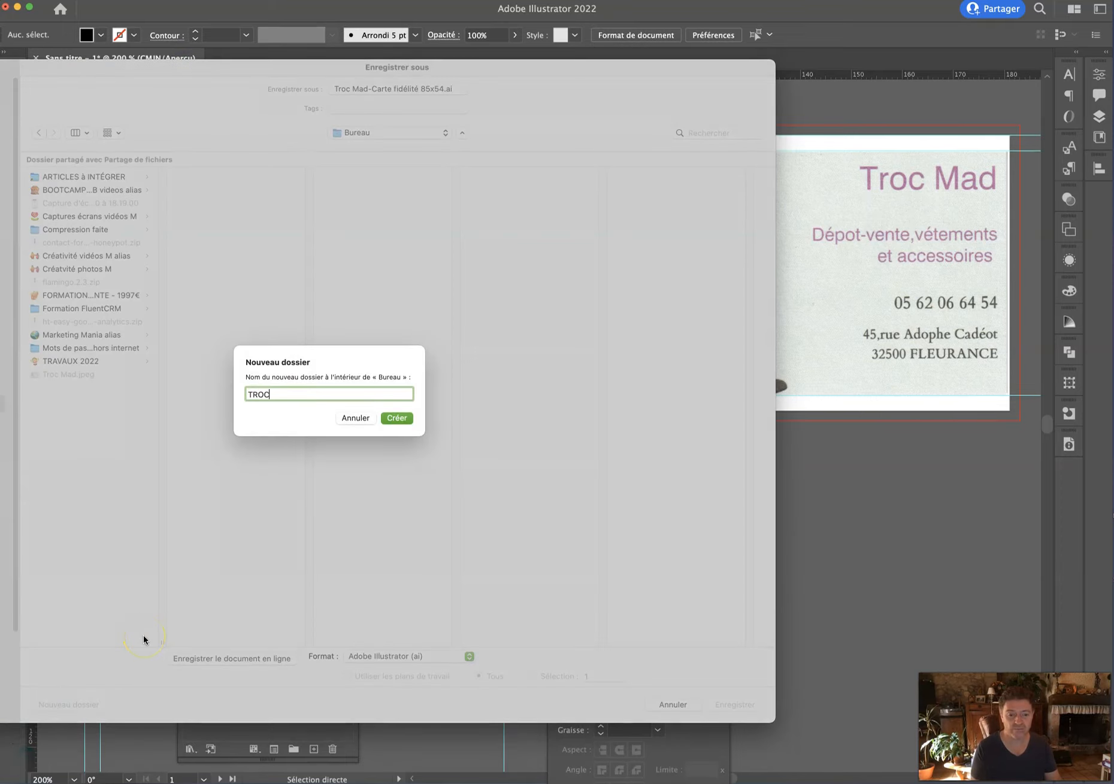
type(" MAD")
key("Return")
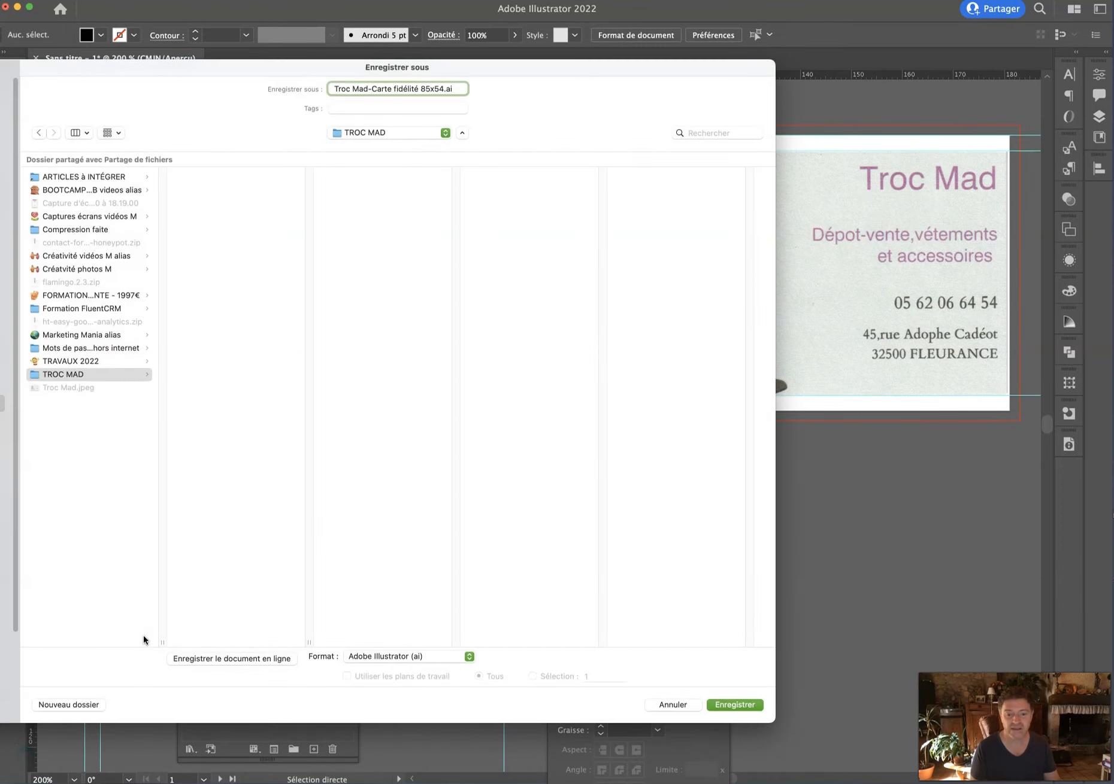
key("Return")
Keep Illustrator 2020 compatibility, include linked files, and confirm the save options.
left_click(134, 597)
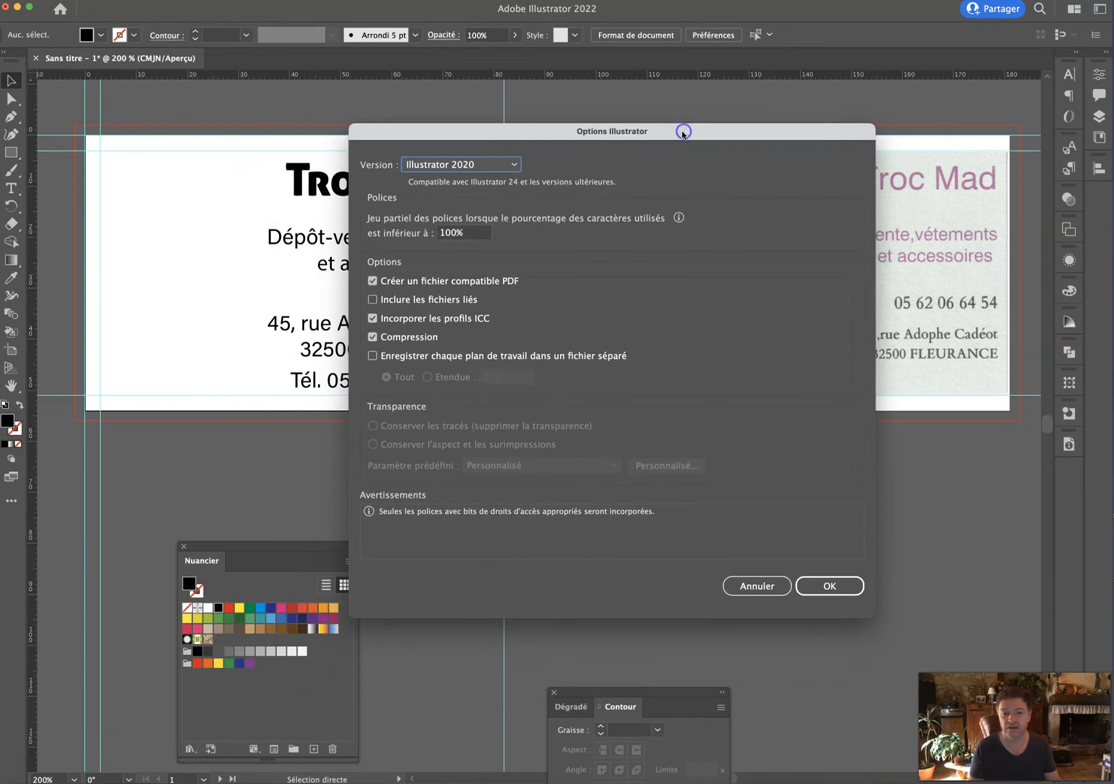
left_click(412, 303)
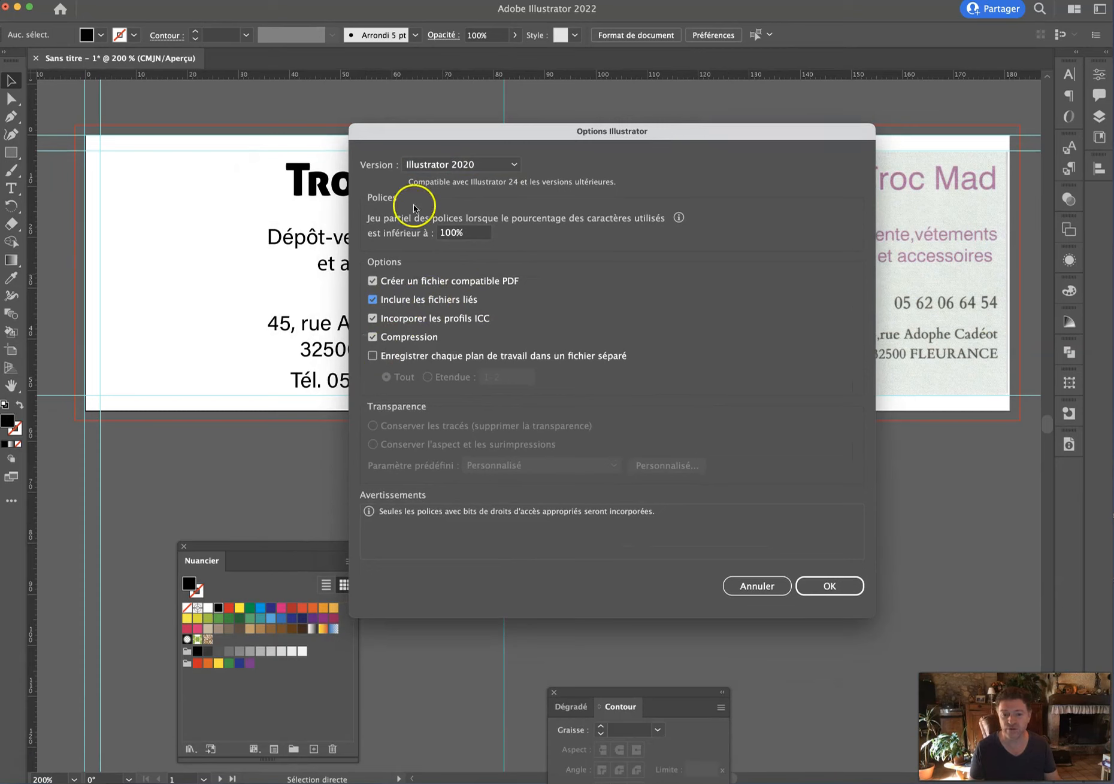
left_click(465, 163)
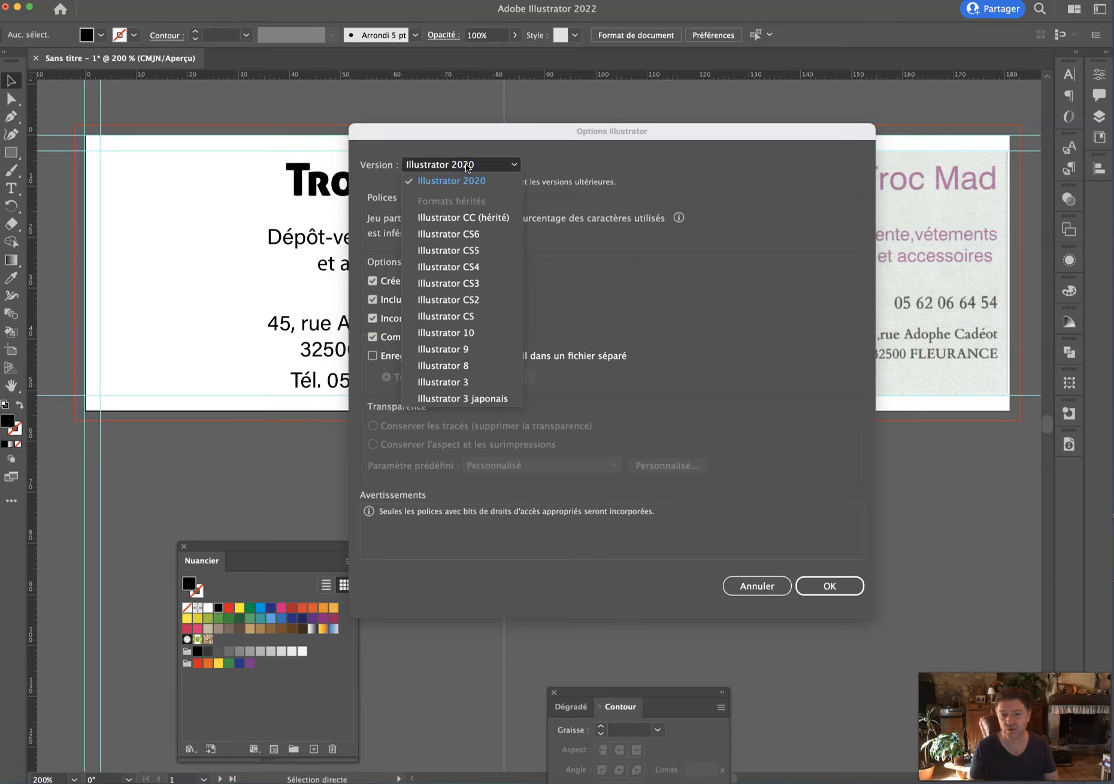
left_click(646, 186)
left_click(840, 586)
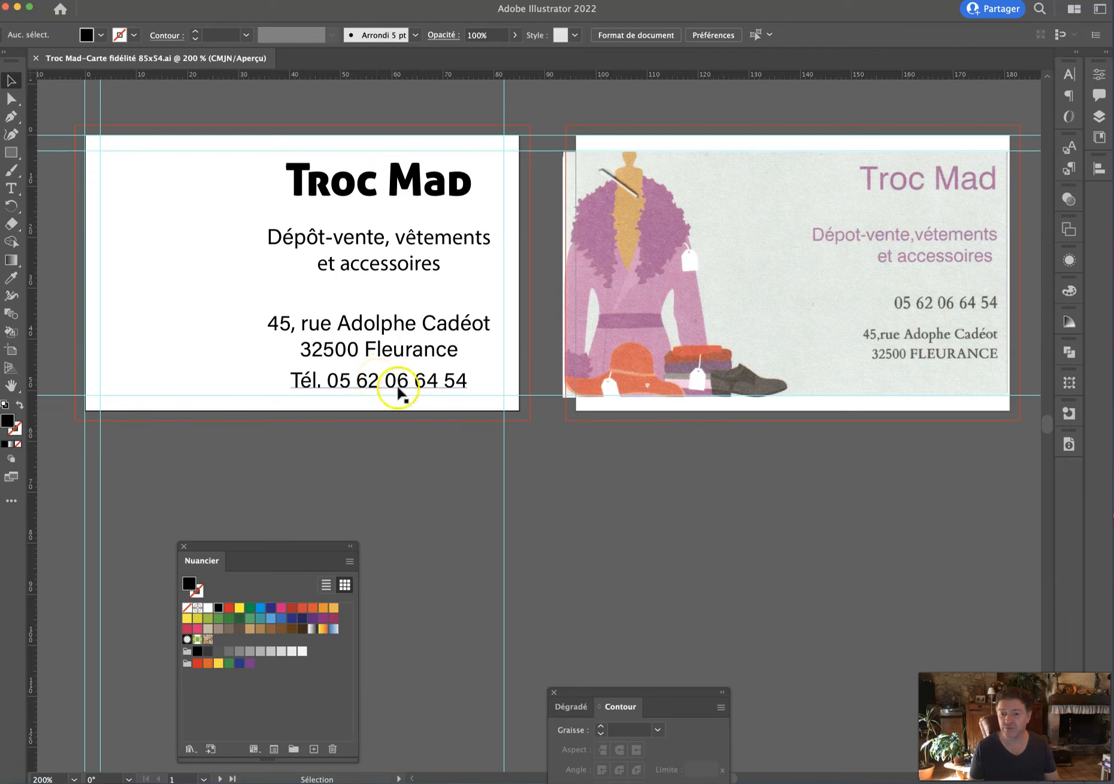
Move the reference JPEG below the artboards and draw a tall black box on the back card.
left_click_drag(728, 307, 477, 587)
left_click_drag(662, 568, 453, 568)
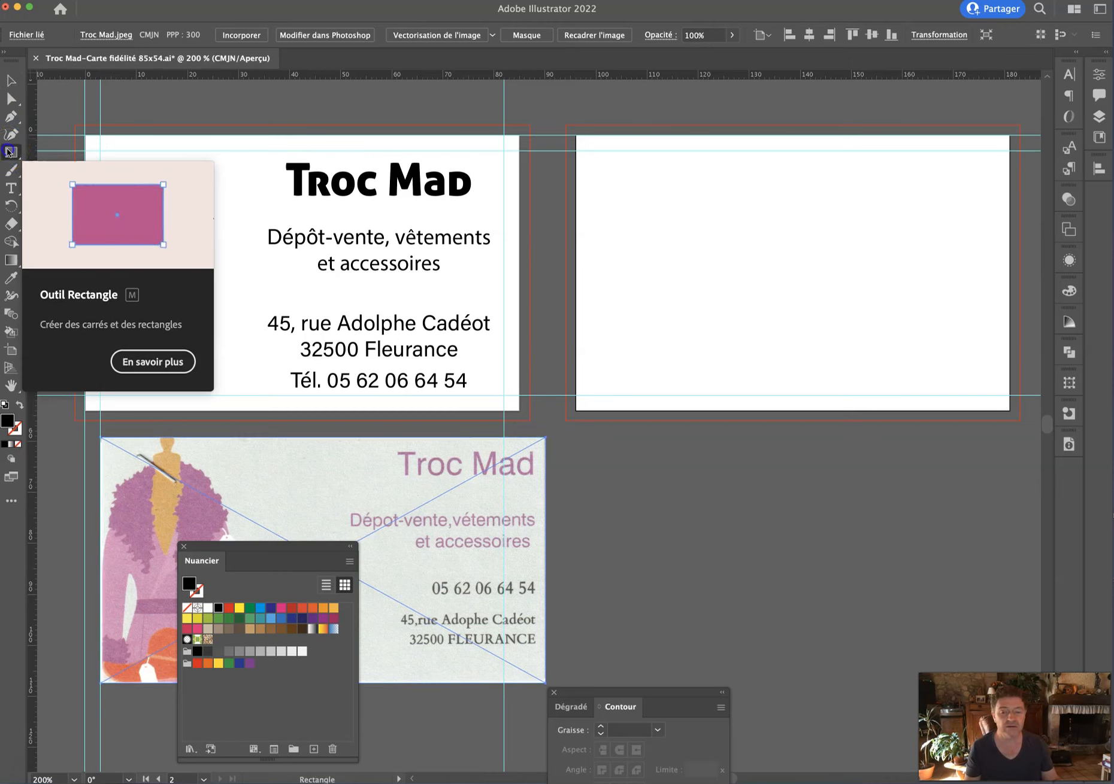
left_click(10, 152)
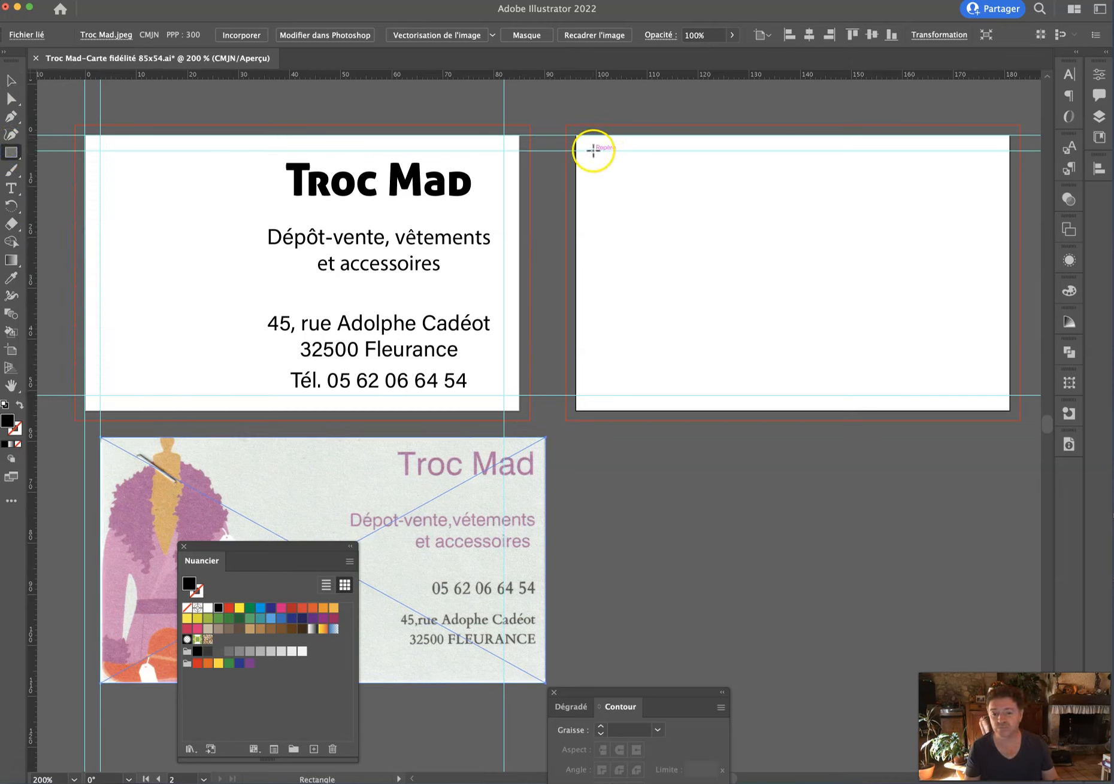
mouse_move(591, 151)
left_mouse_down()
mouse_move(652, 246)
mouse_move(910, 263)
mouse_move(1010, 286)
mouse_move(719, 267)
mouse_move(793, 282)
mouse_move(683, 284)
mouse_move(753, 293)
mouse_move(685, 291)
mouse_move(994, 399)
mouse_move(701, 260)
left_mouse_up()
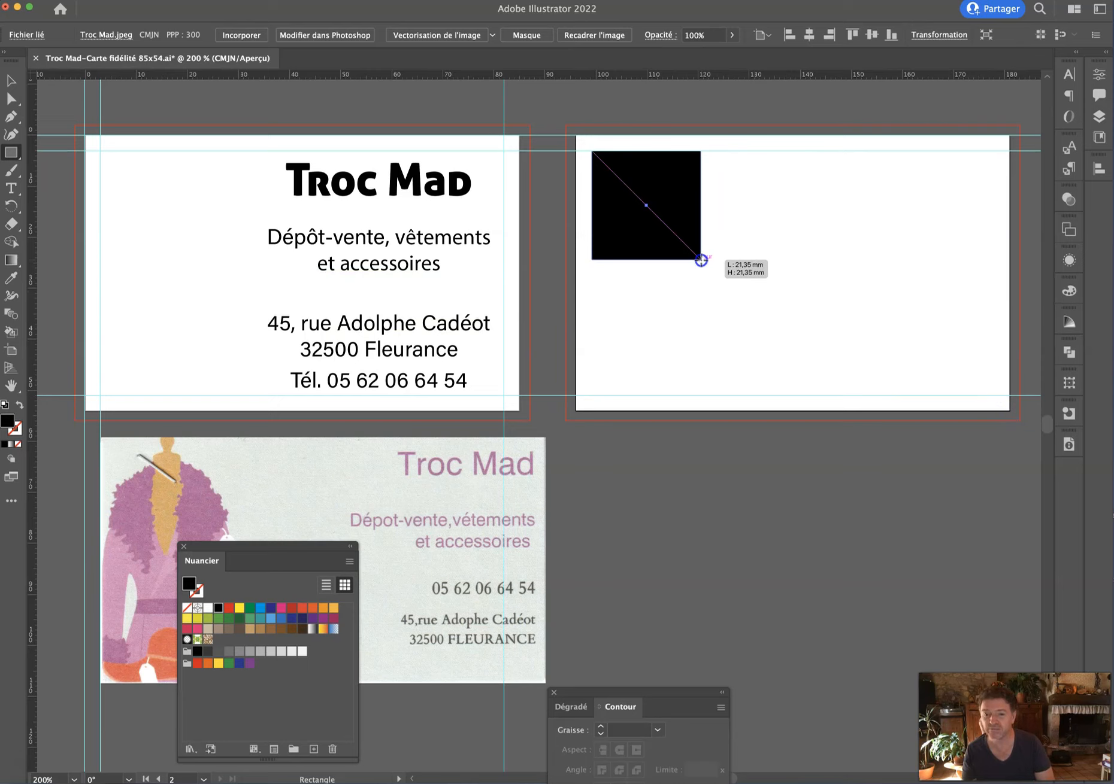
mouse_move(701, 260)
left_mouse_down()
mouse_move(679, 269)
mouse_move(632, 383)
mouse_move(620, 338)
mouse_move(621, 398)
mouse_move(621, 274)
left_mouse_up()
left_click(10, 80)
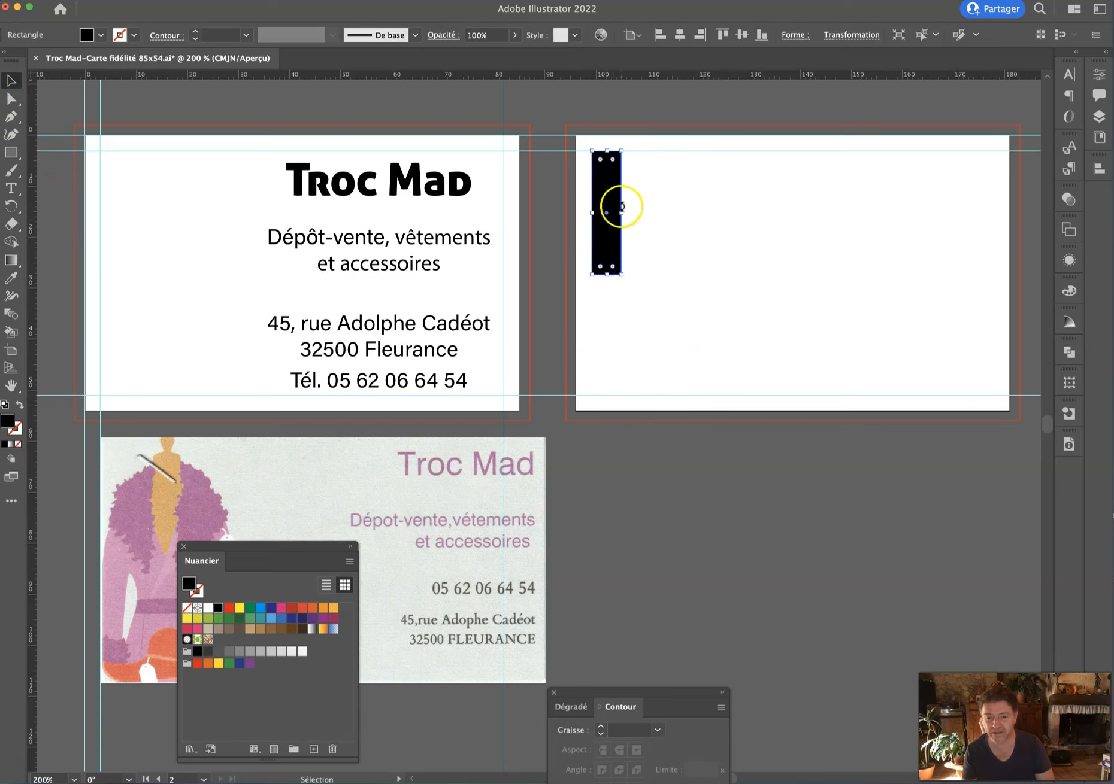
left_click_drag(621, 212, 643, 207)
Open the Align panel and place it beside the back card.
key("super+shift+a")
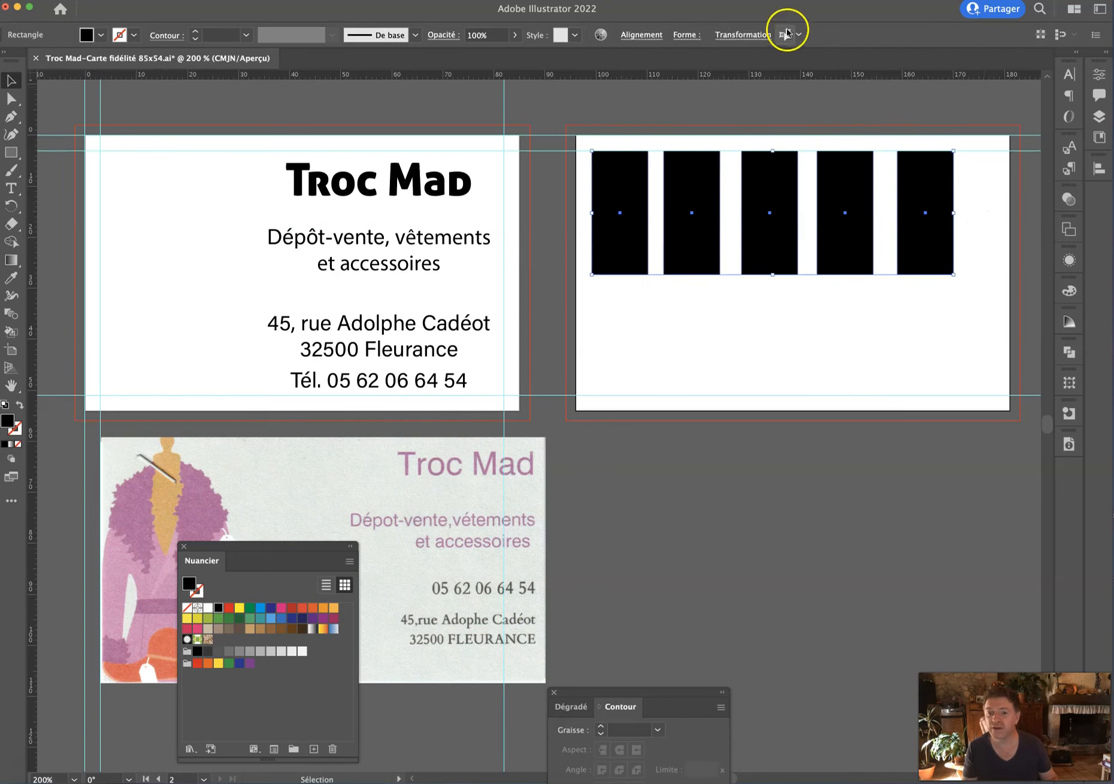
left_click(745, 34)
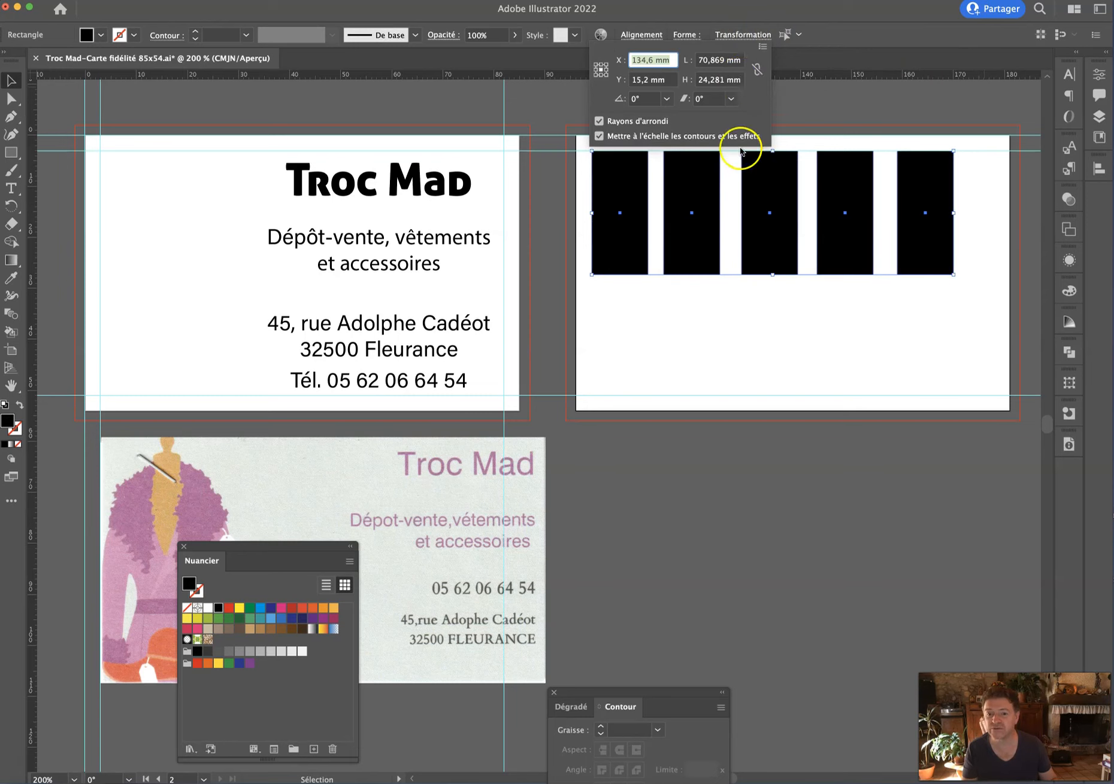
left_click(797, 35)
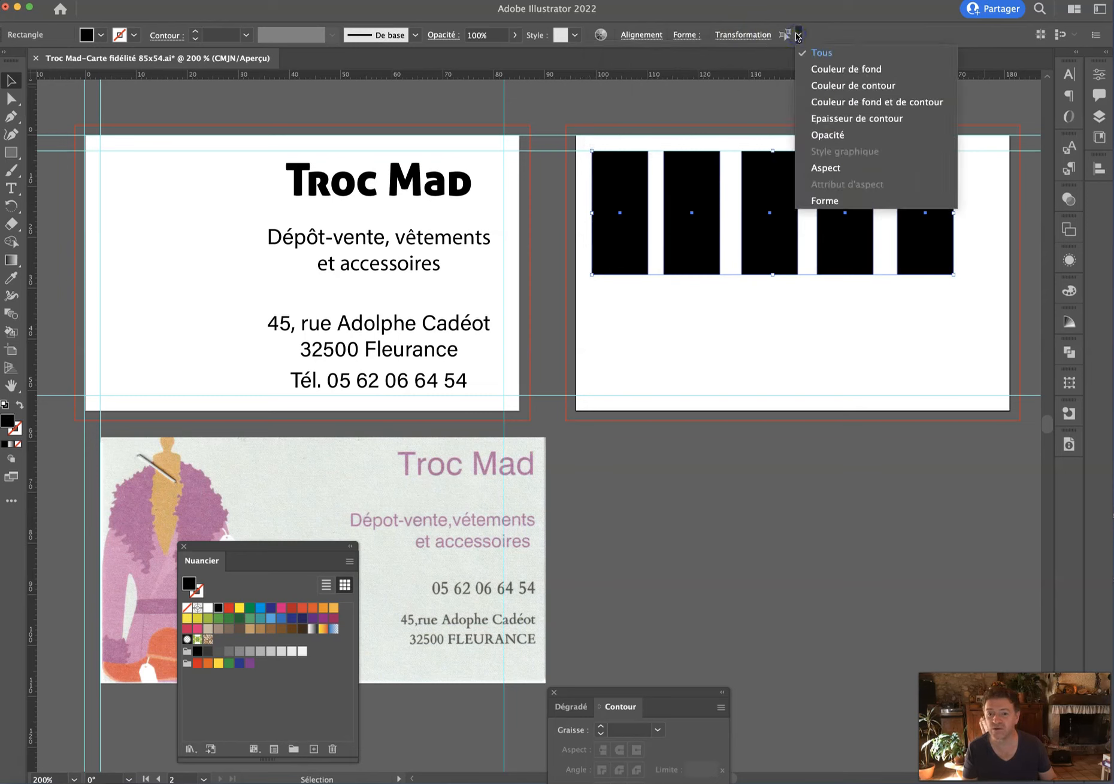
left_click(226, 121)
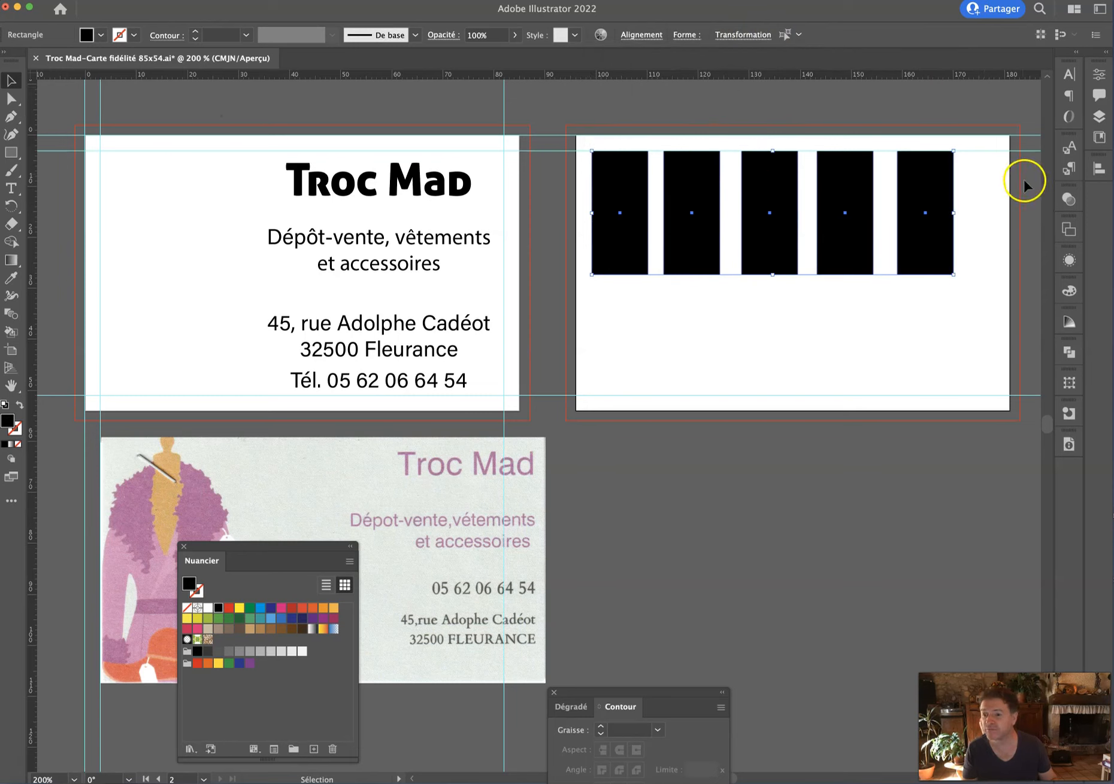
left_click(0, 0)
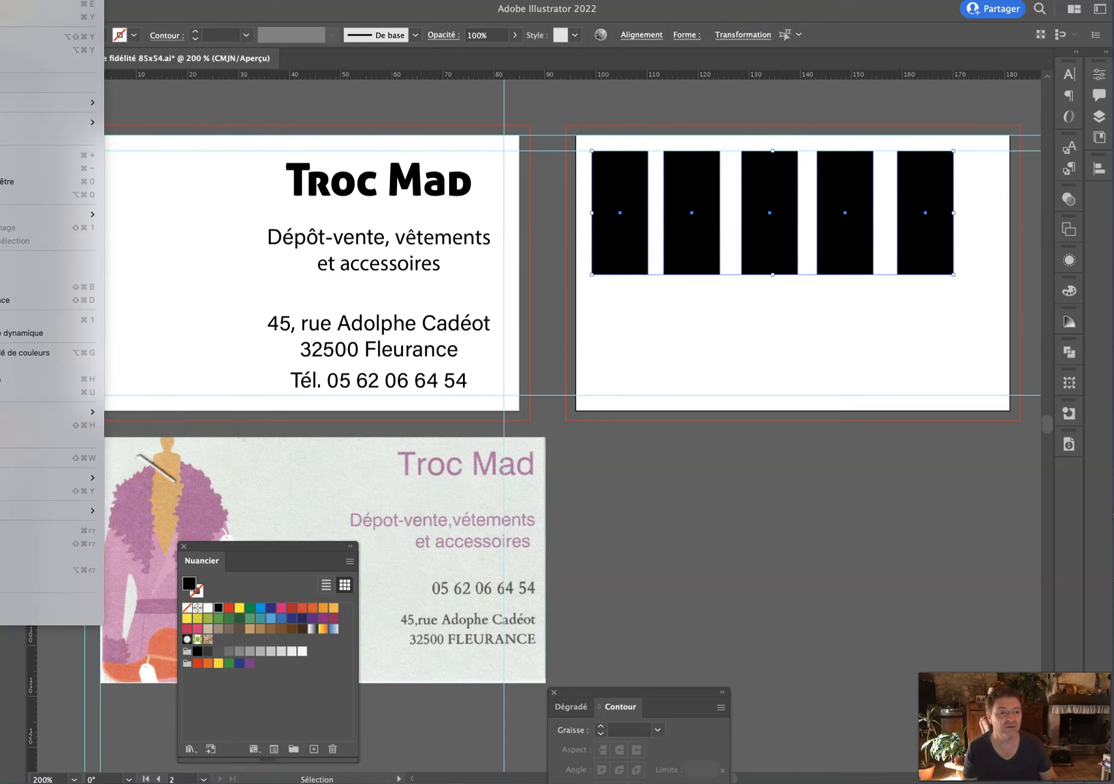
mouse_move(0, 0)
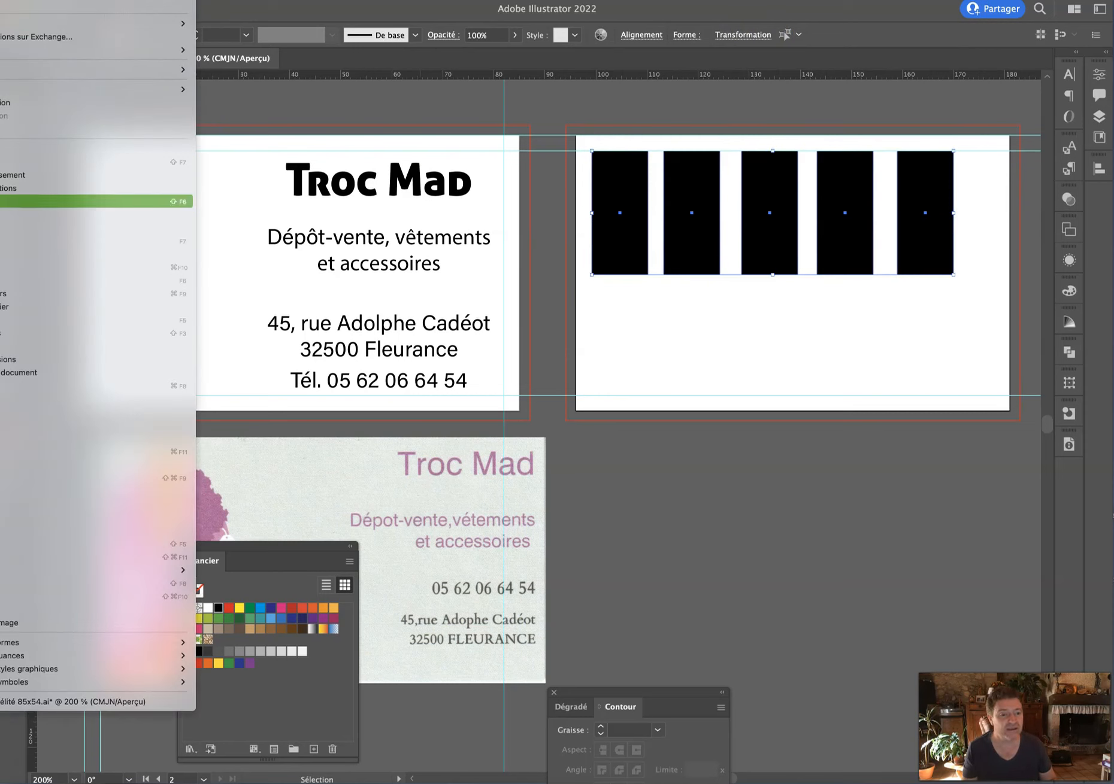
left_click(1, 162)
left_click_drag(967, 164, 707, 419)
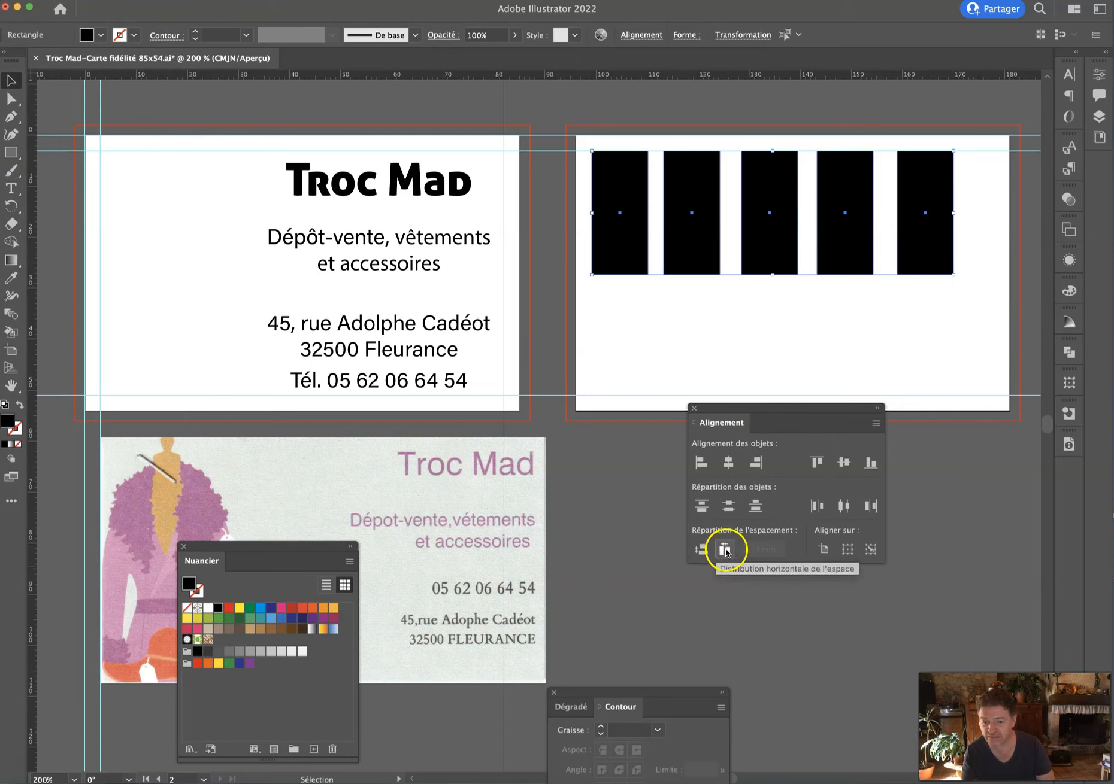
Distribute the rectangles' spacing using the rightmost rectangle as the key object.
left_click(825, 550)
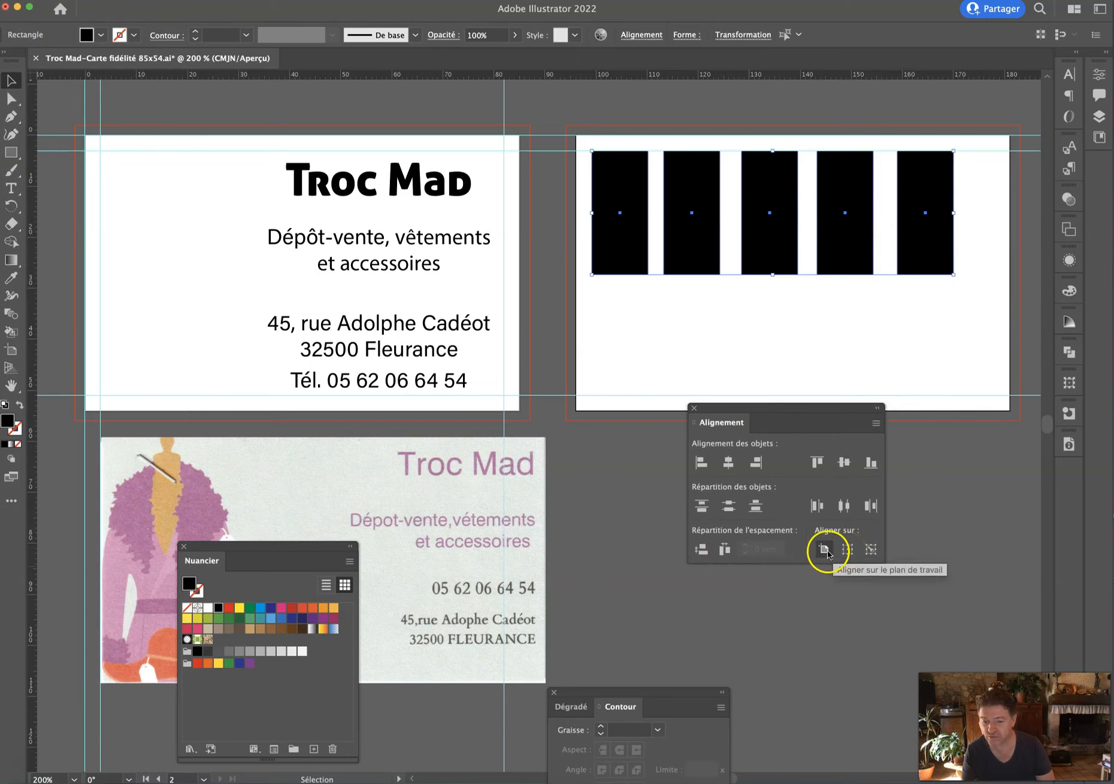
left_click(718, 557)
left_click(701, 550)
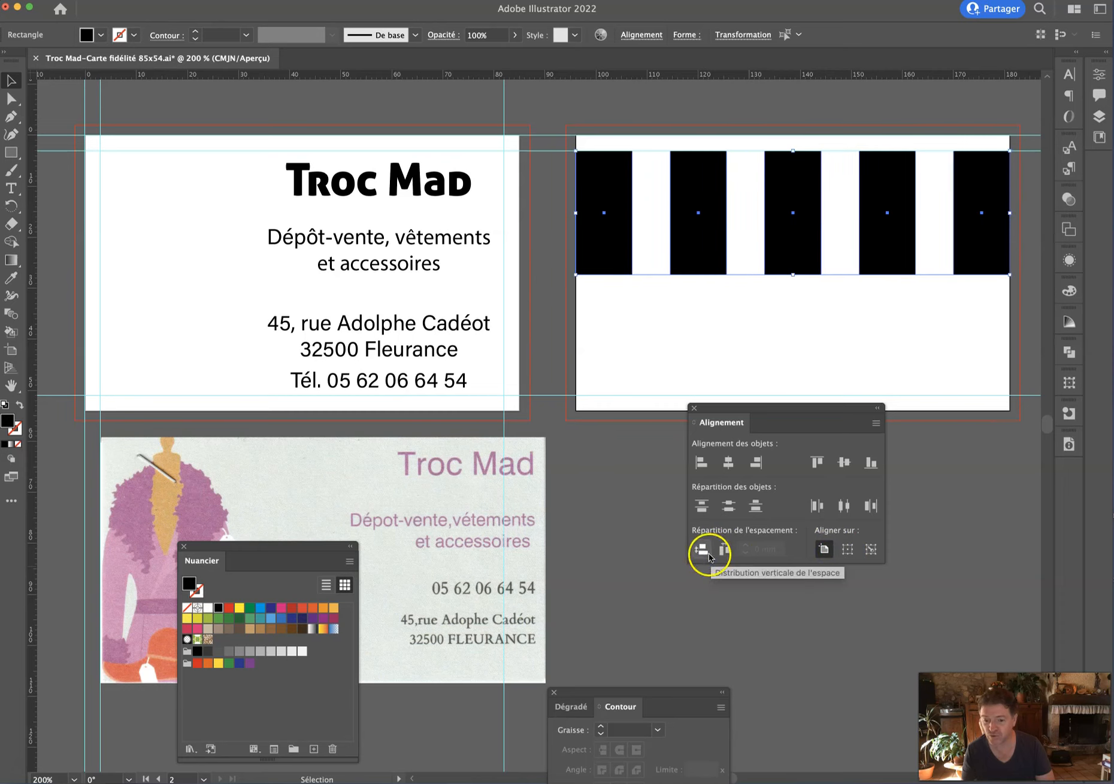
left_click(846, 549)
left_click(870, 549)
left_click(744, 548)
left_click(714, 549)
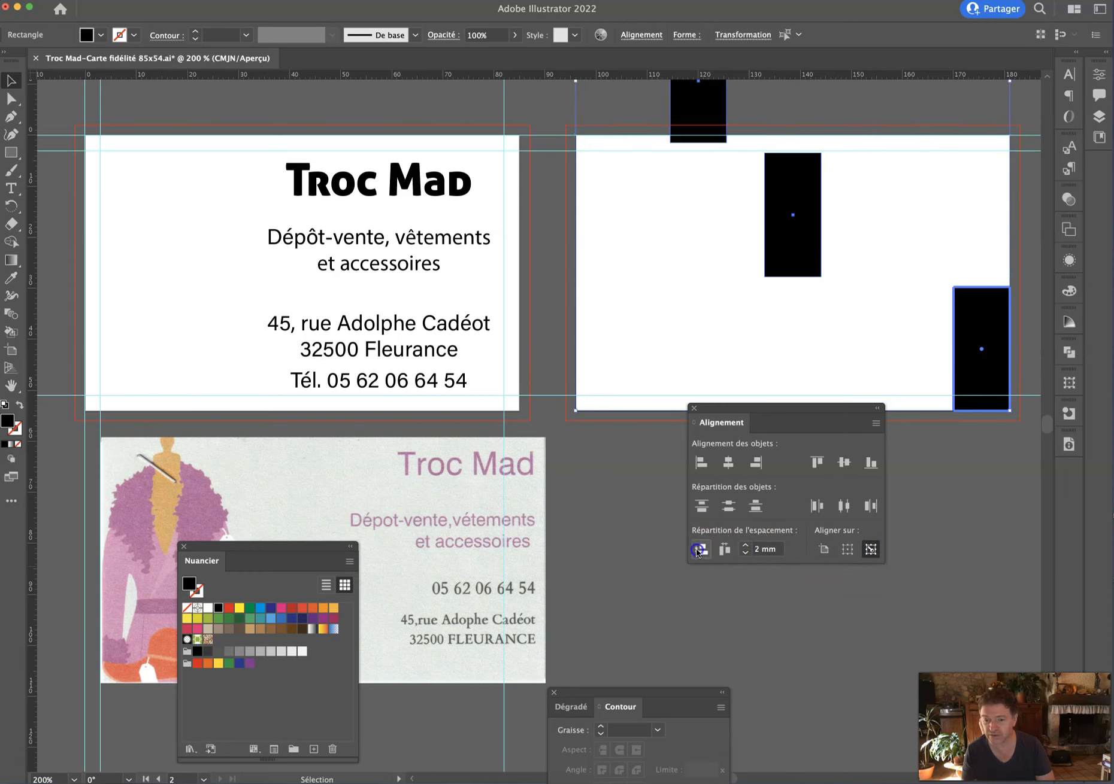
left_click(714, 553)
left_click(726, 549)
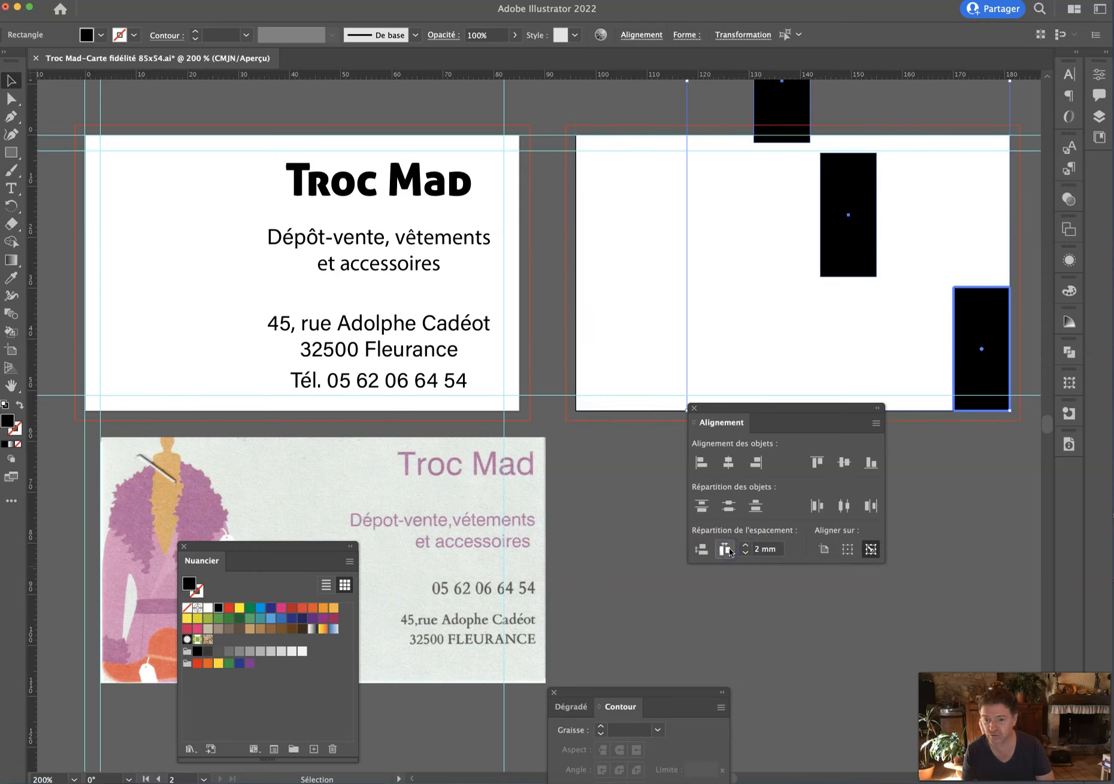
left_click(847, 550)
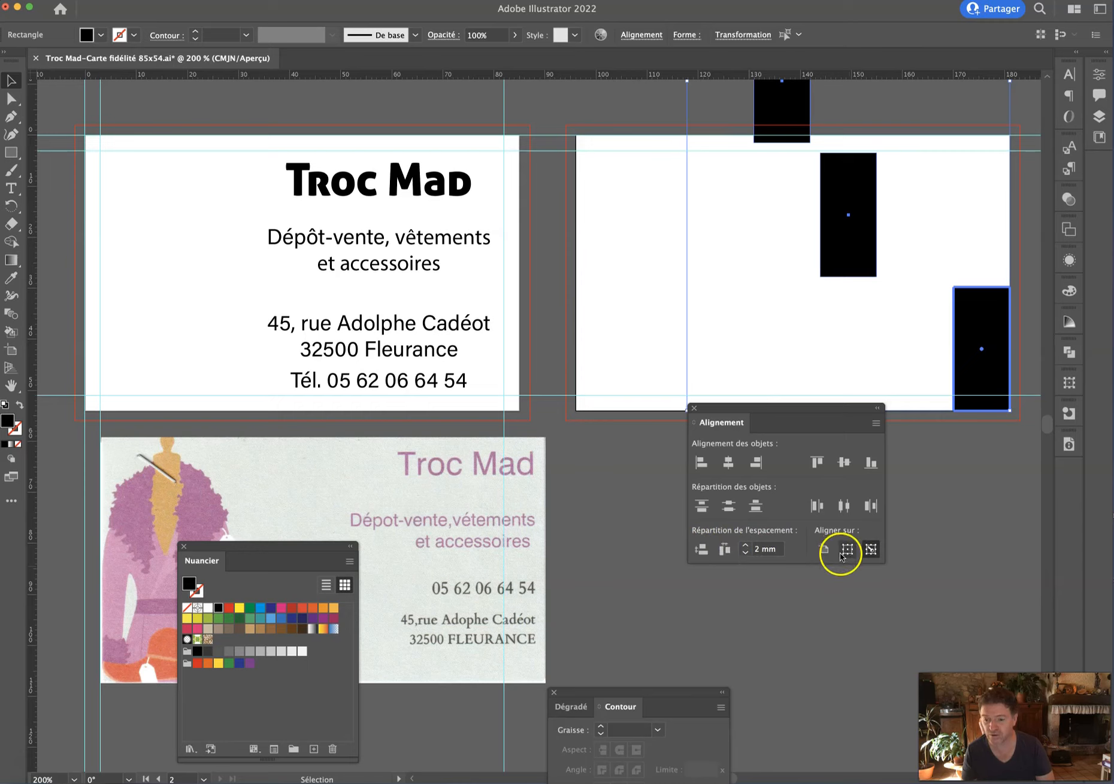
left_click(847, 549)
left_click(823, 551)
left_click(870, 549)
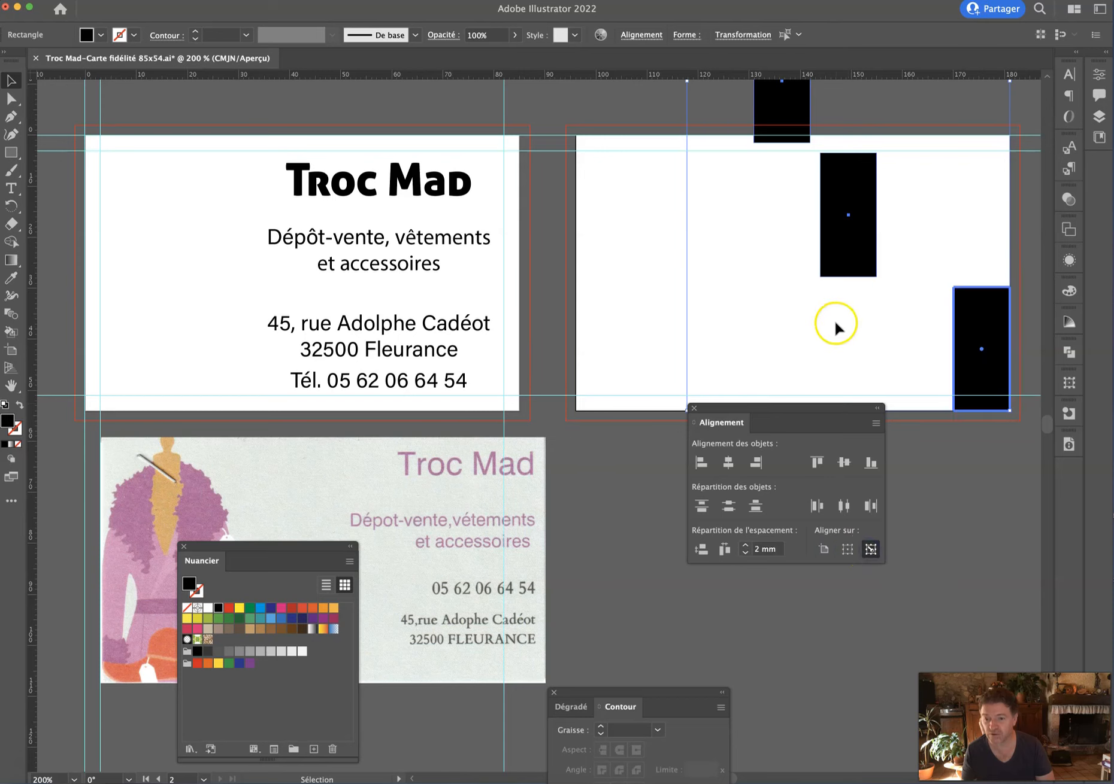
Align the rectangles' tops, space them 1 mm apart, and move the row onto the card.
scroll(834, 321, "up", 5)
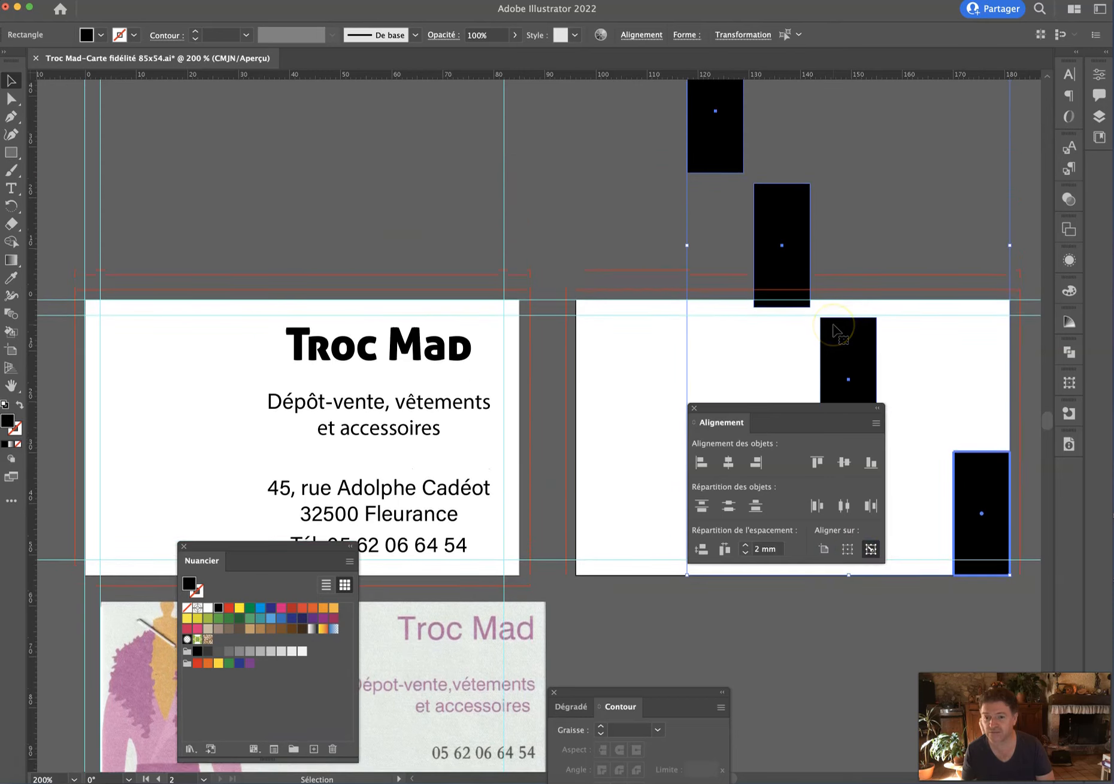
scroll(834, 331, "up", 3)
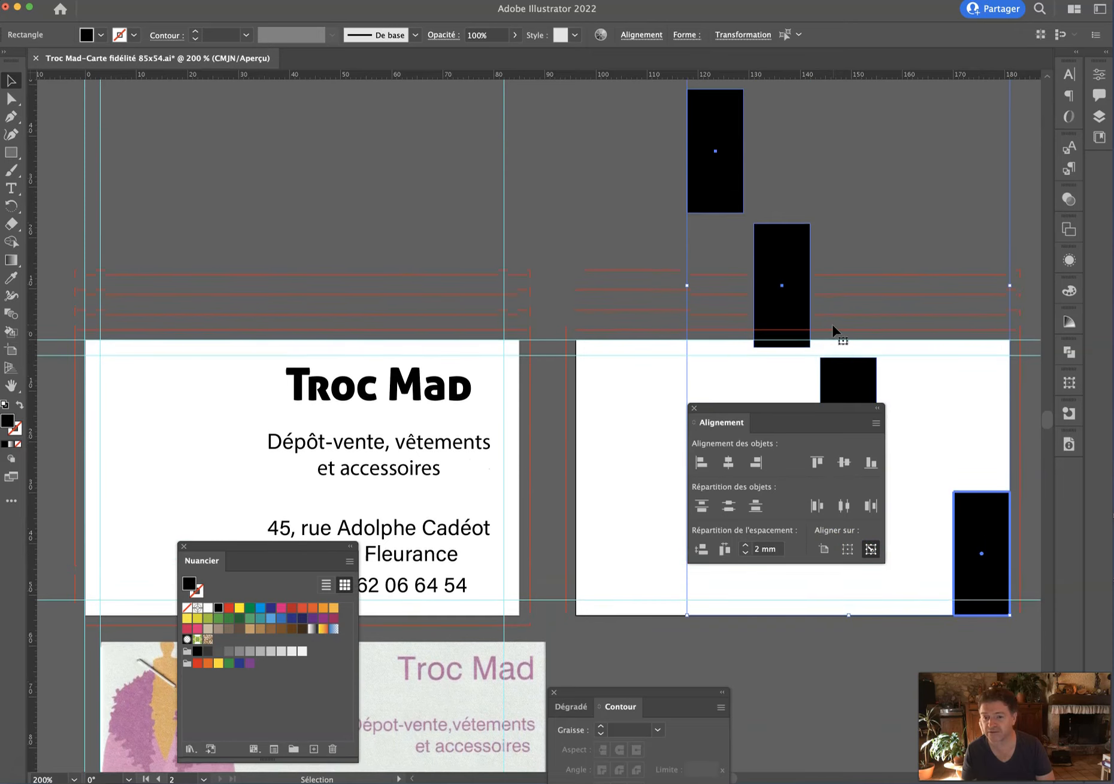
scroll(831, 324, "up", 4)
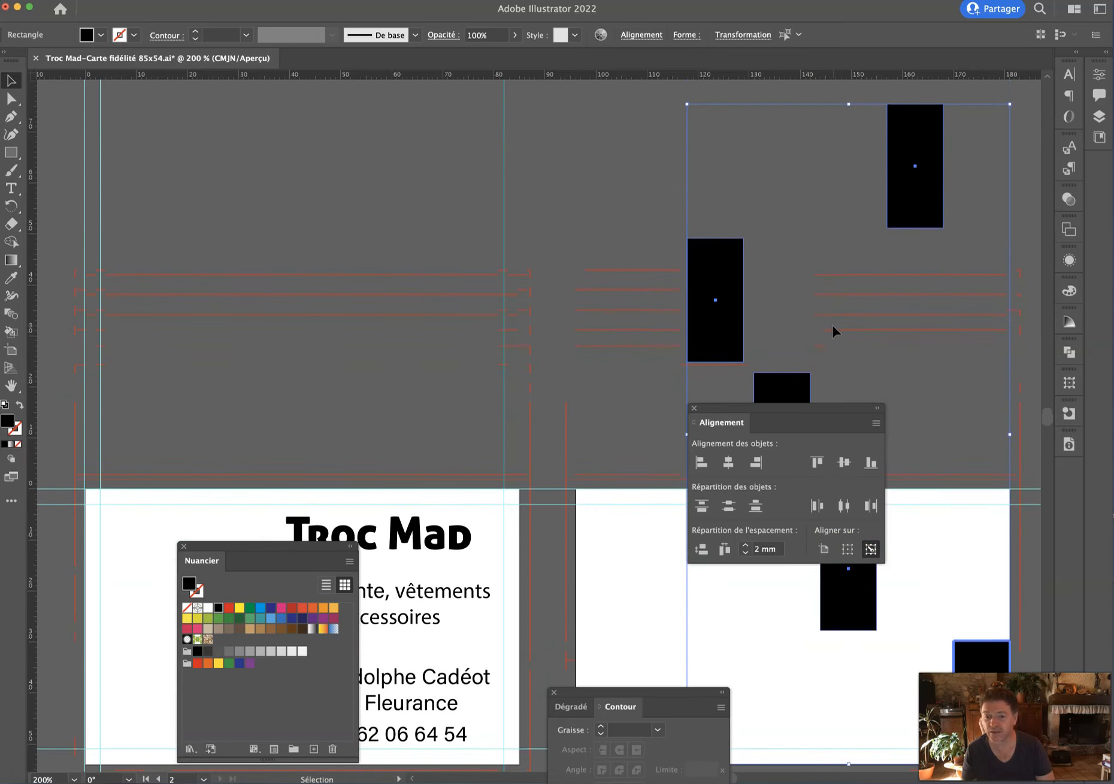
left_click(816, 462)
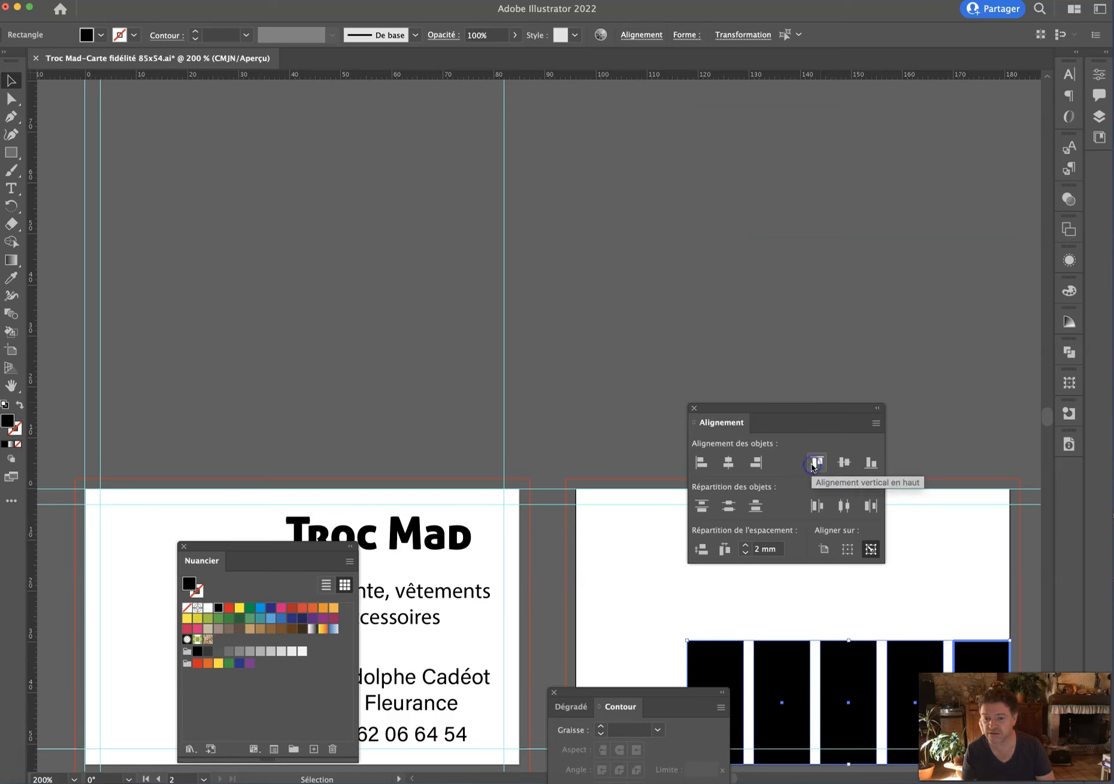
scroll(790, 271, "down", 10)
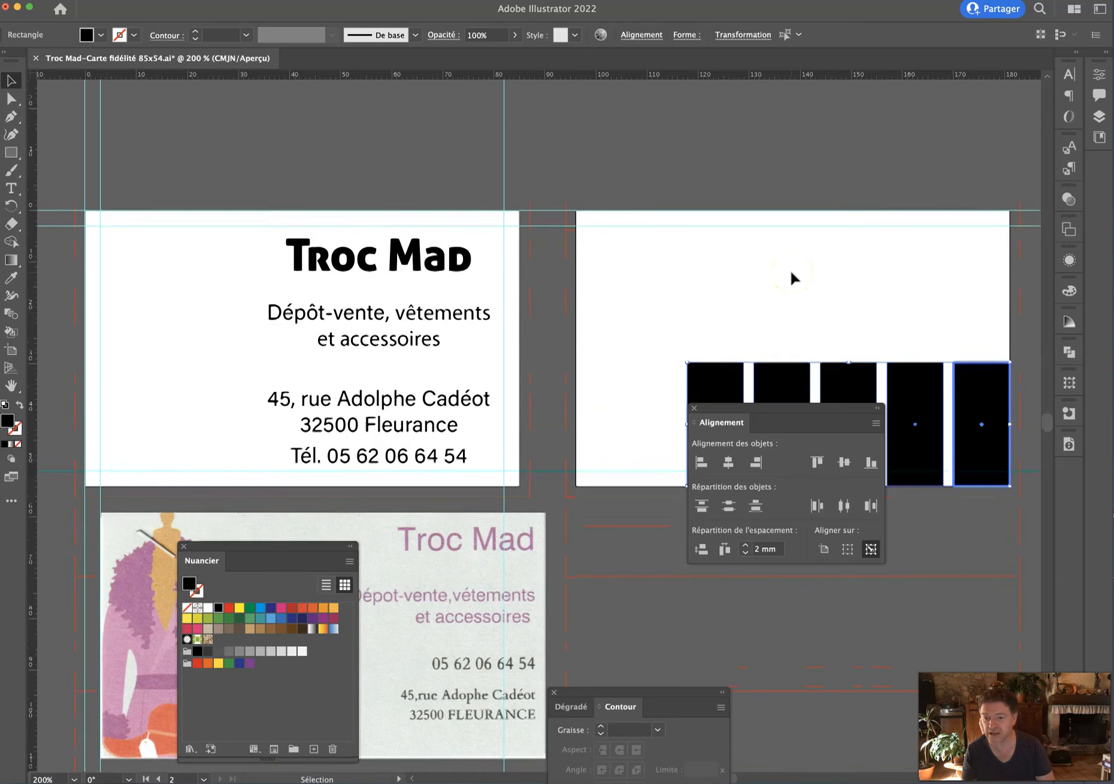
scroll(790, 269, "down", 3)
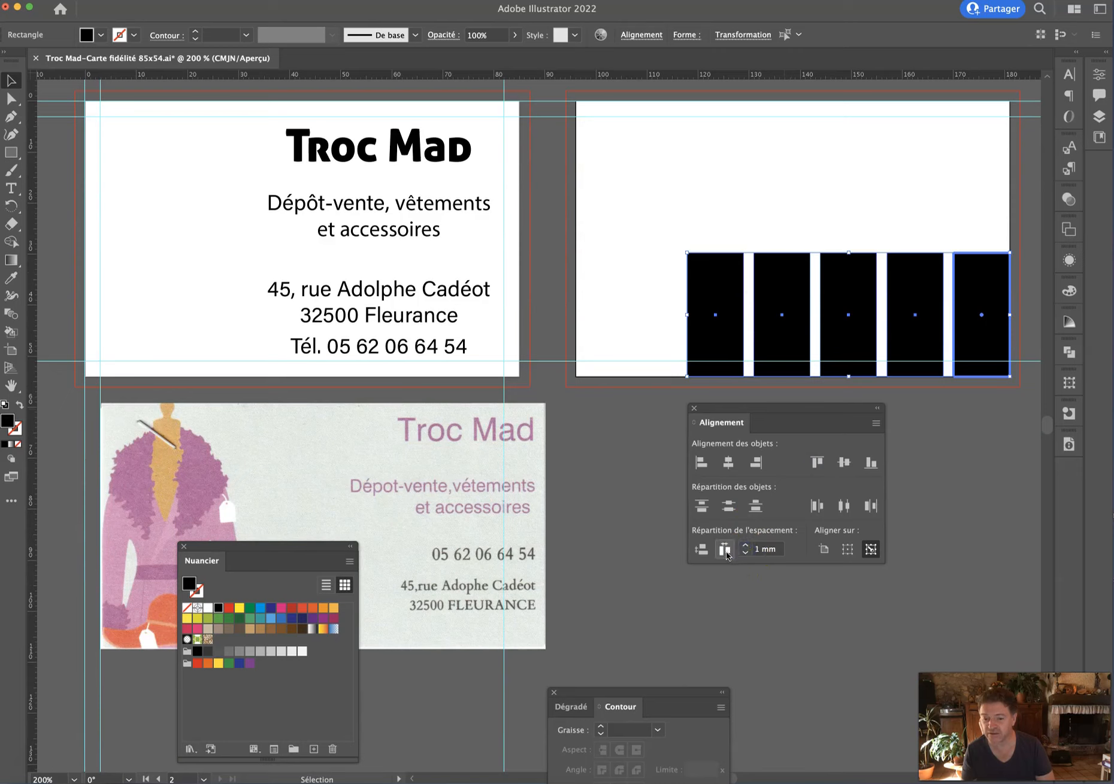
left_click(725, 550)
left_click_drag(985, 288, 860, 151)
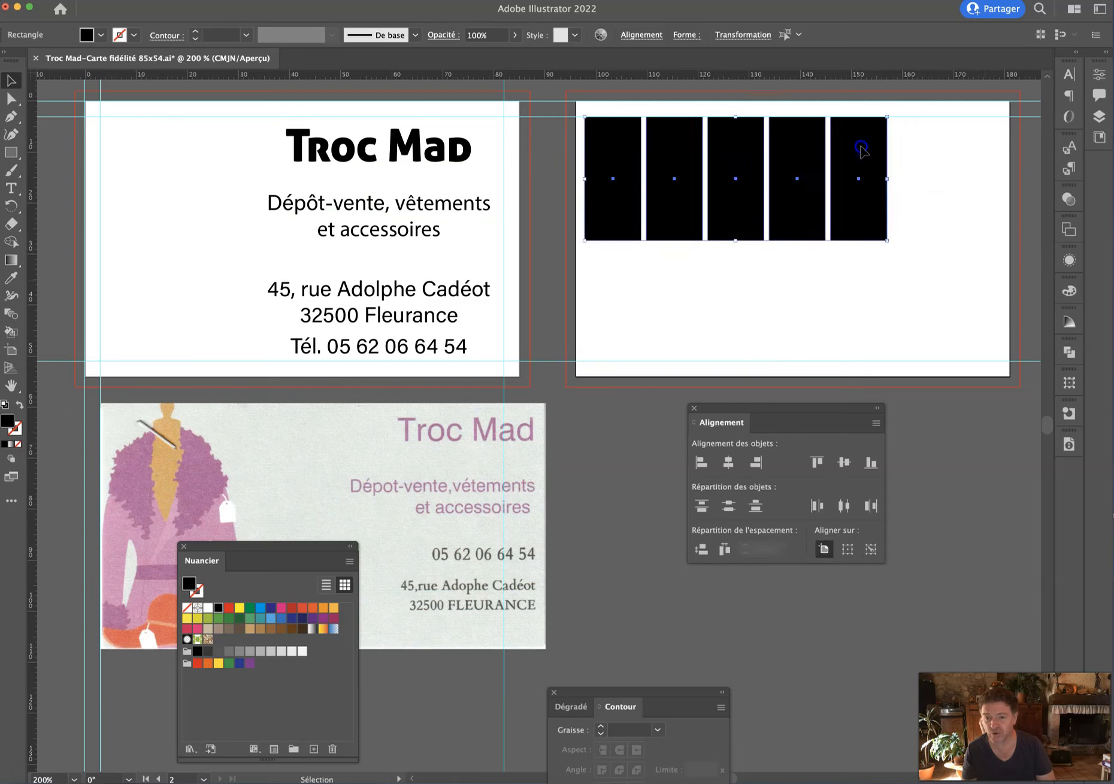
left_click_drag(884, 240, 886, 242)
left_click_drag(857, 205, 933, 353)
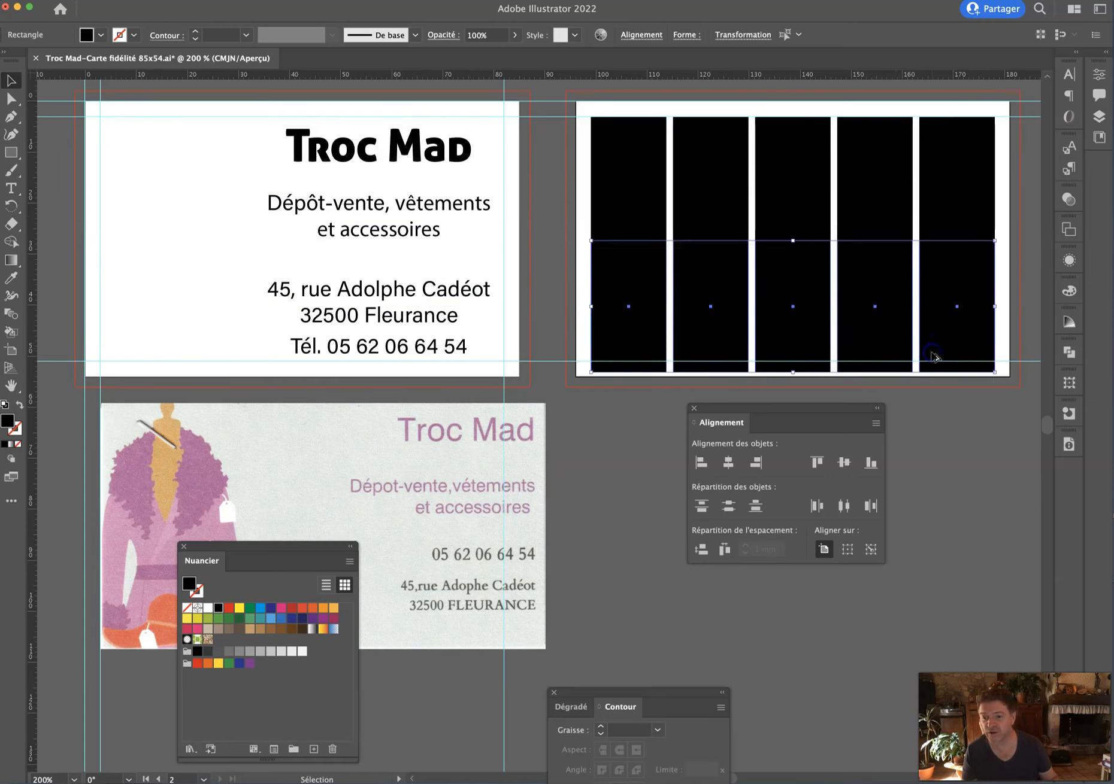
Undo the unwanted duplicate row and stretch the five top-row boxes taller.
key("super+z")
left_click_drag(794, 248, 792, 233)
left_click_drag(812, 211, 807, 344)
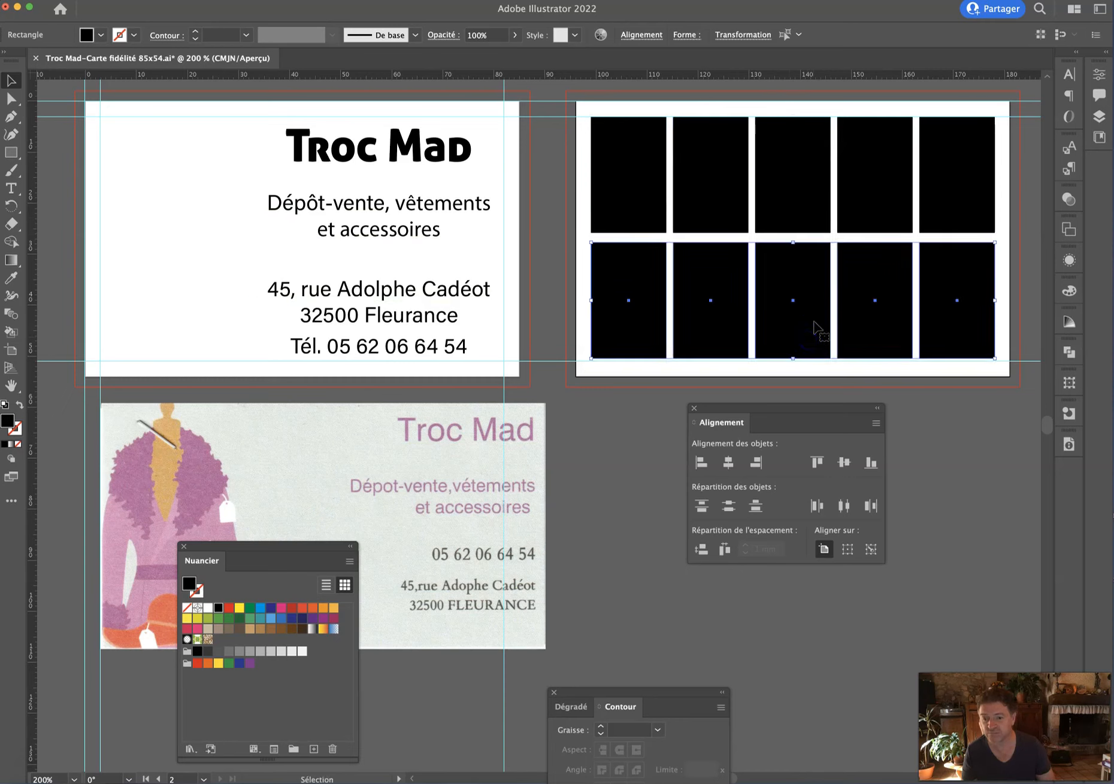
key("Down")
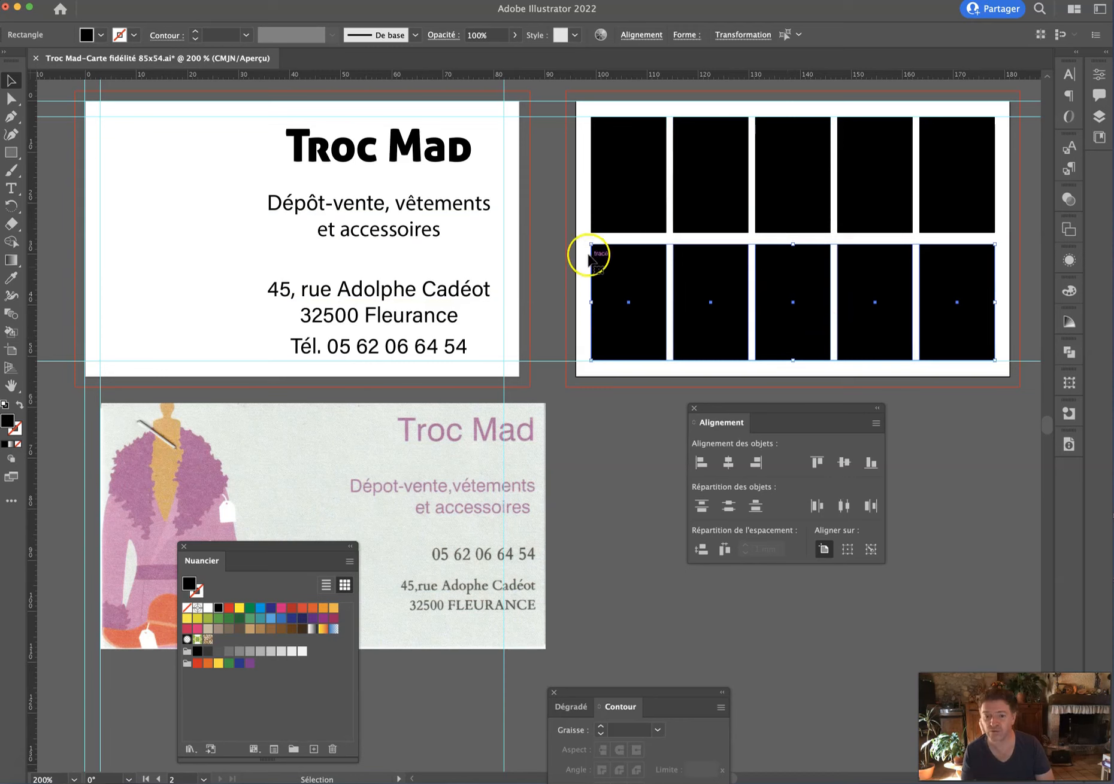
left_click_drag(586, 209, 956, 211)
key("Delete")
left_click(779, 229)
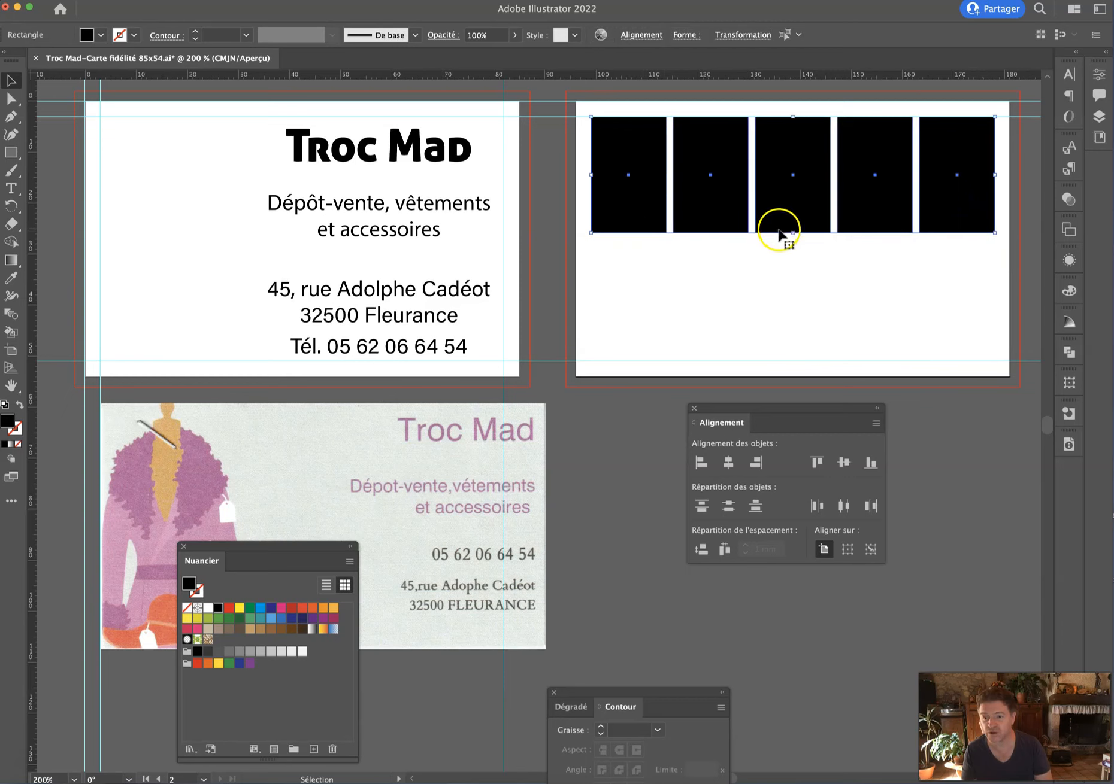
left_click_drag(790, 233, 788, 349)
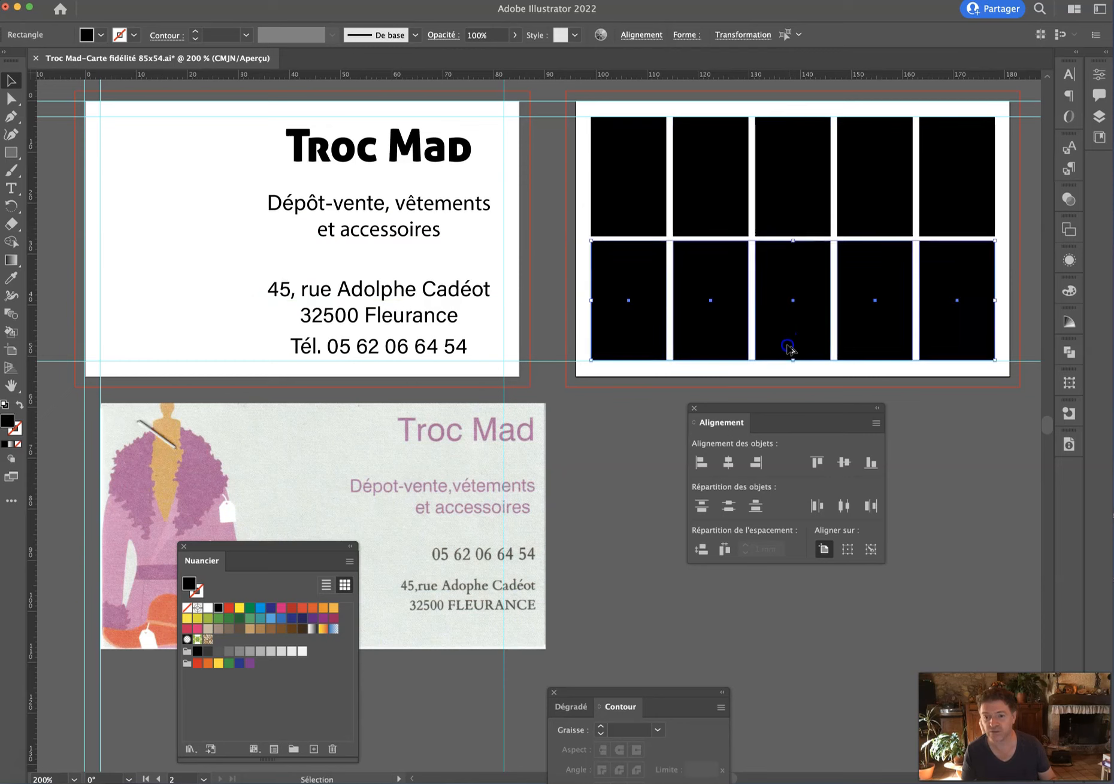
left_click(964, 485)
Turn all ten boxes into white outlined squares by swapping fill and stroke.
scroll(977, 479, "up", 3)
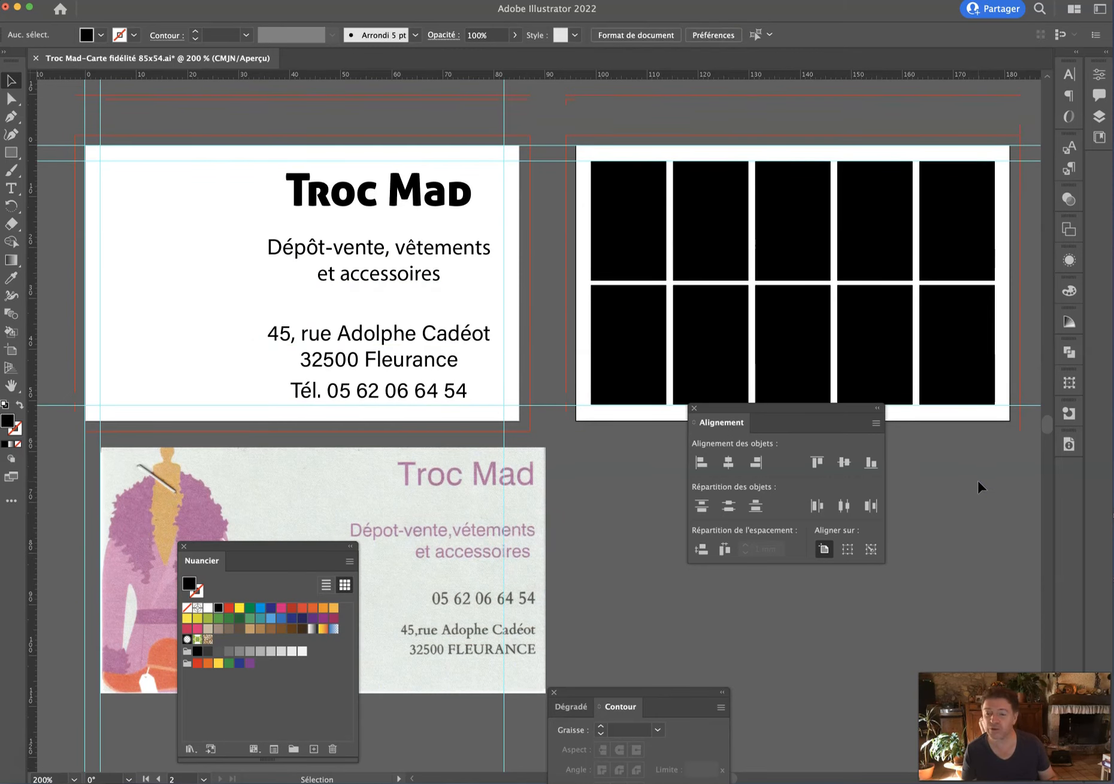
left_click(663, 331)
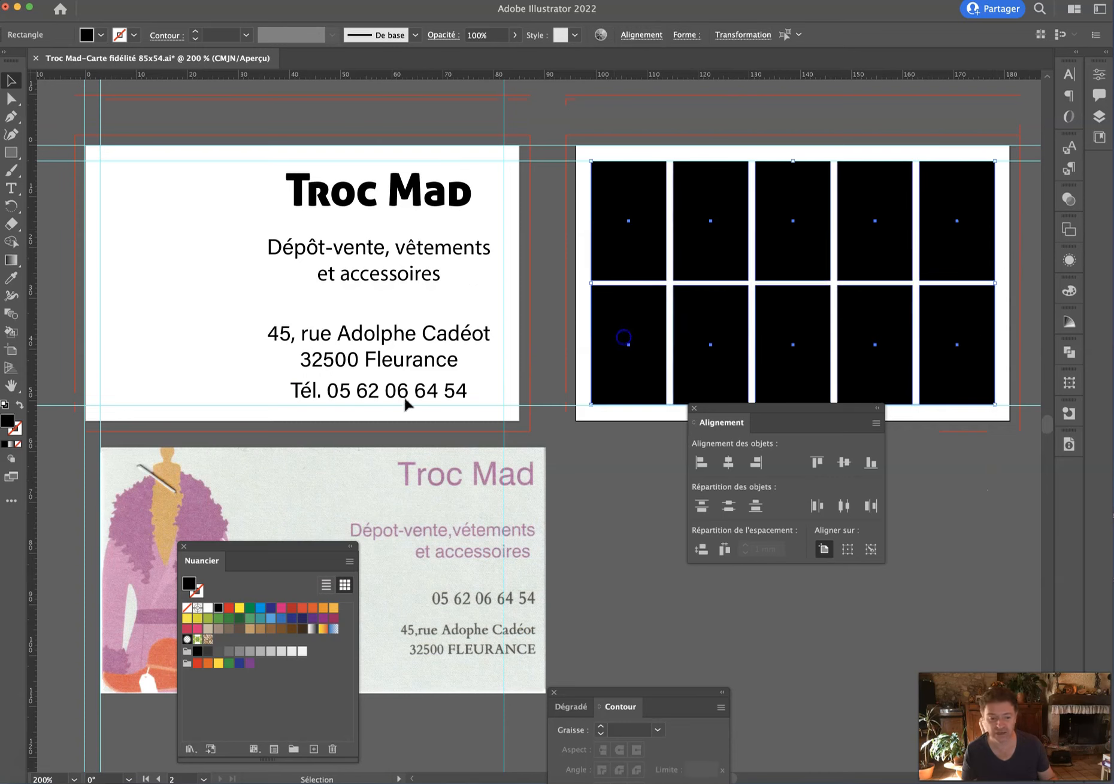
left_click(20, 407)
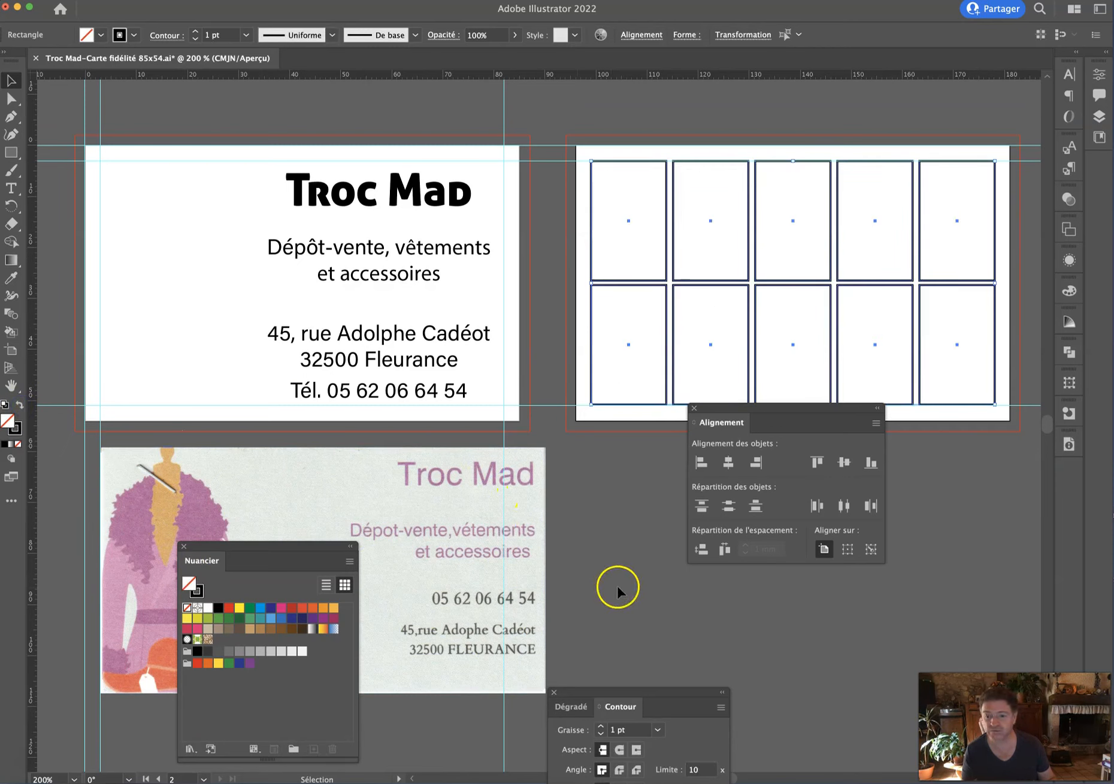
left_click(642, 580)
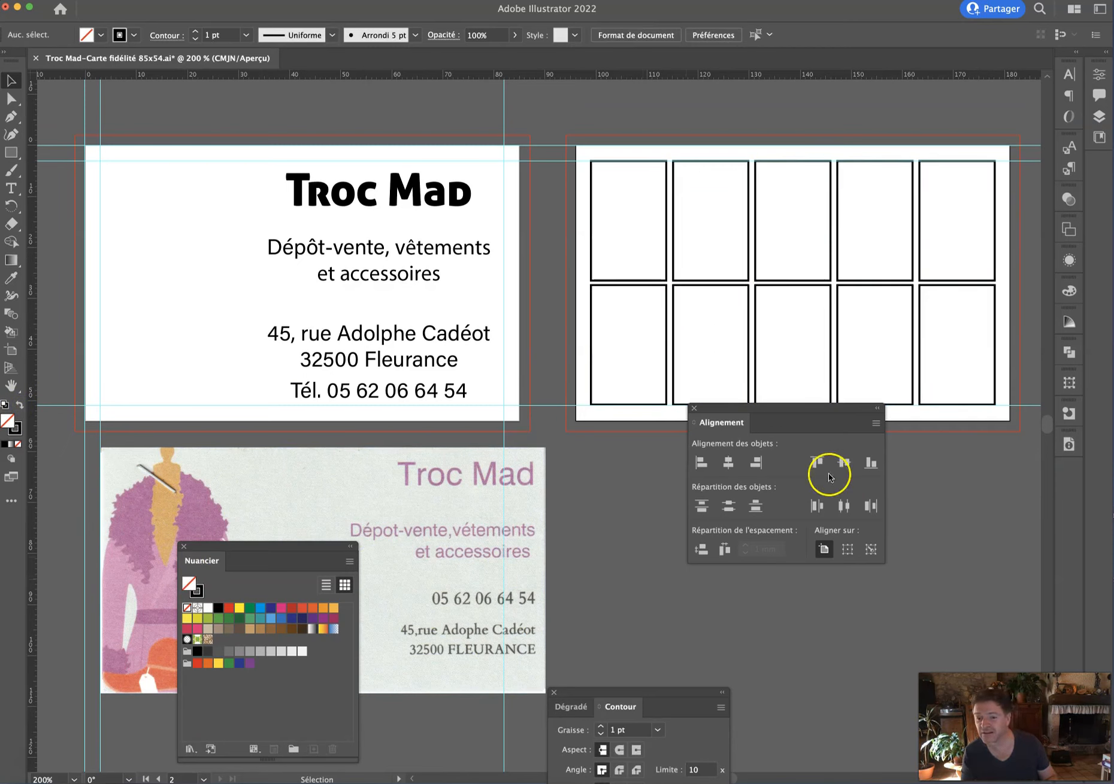
left_click_drag(796, 407, 811, 464)
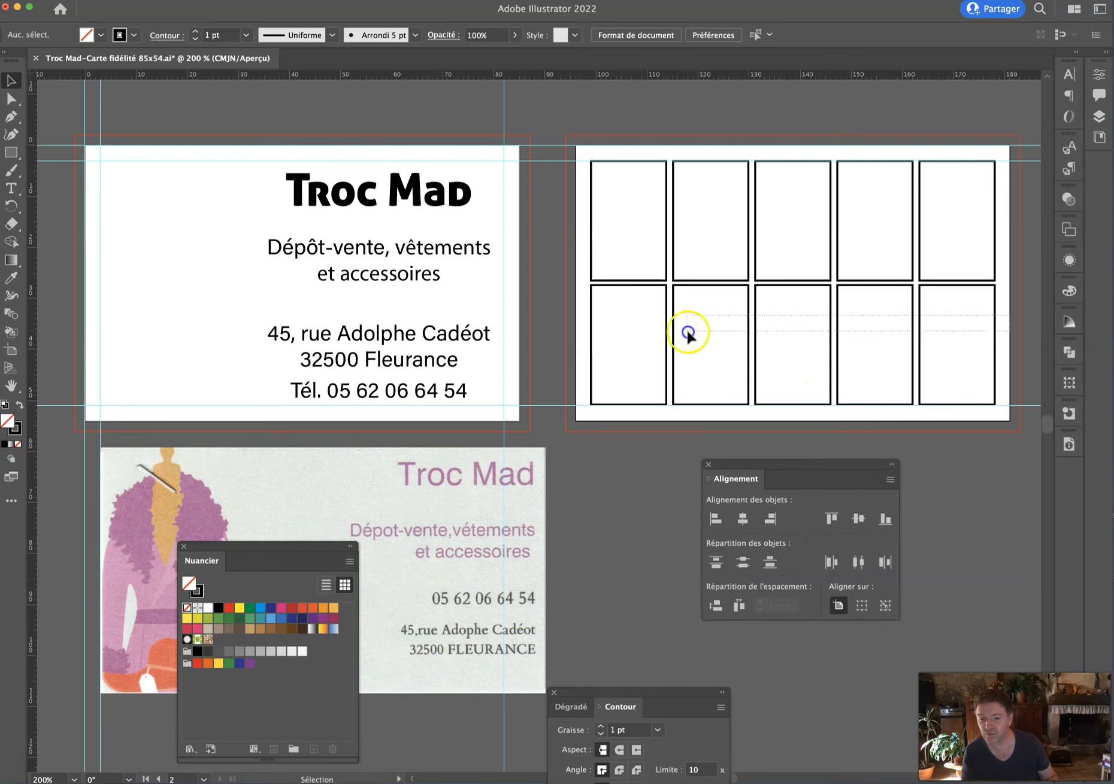
Reselect all ten grid boxes and resize them until the bottom edge meets the guide.
left_click(626, 336)
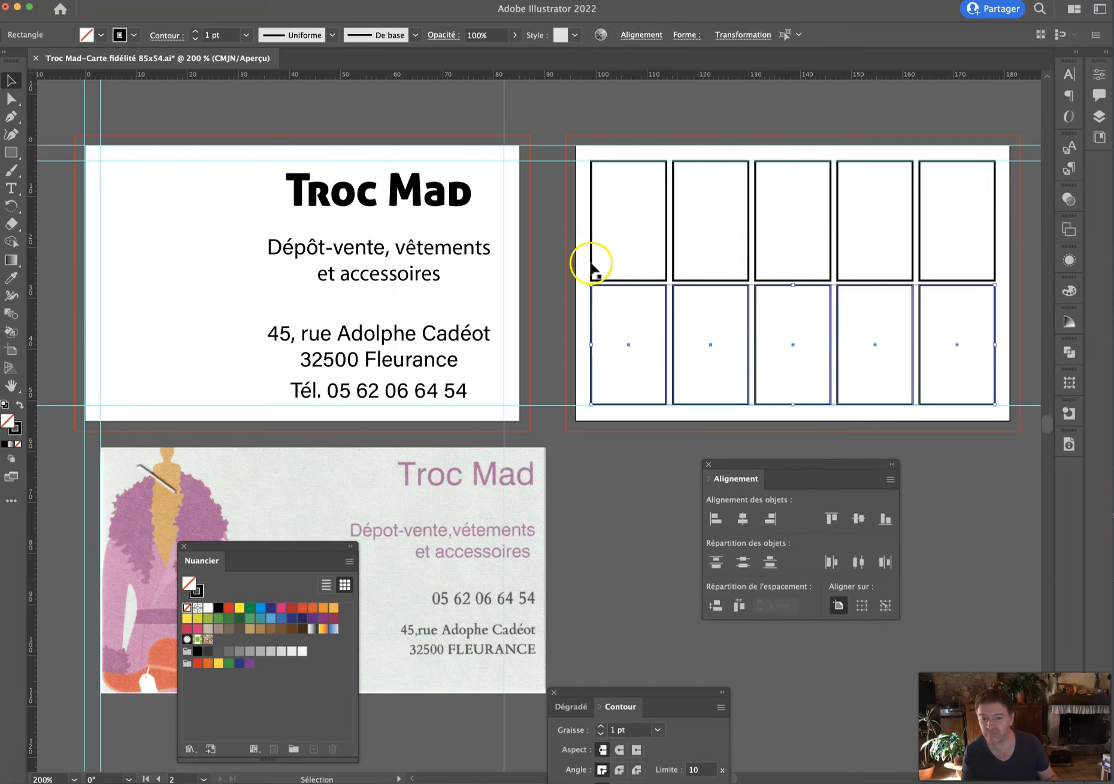
left_click_drag(617, 256, 1000, 374)
left_click_drag(792, 405, 793, 400)
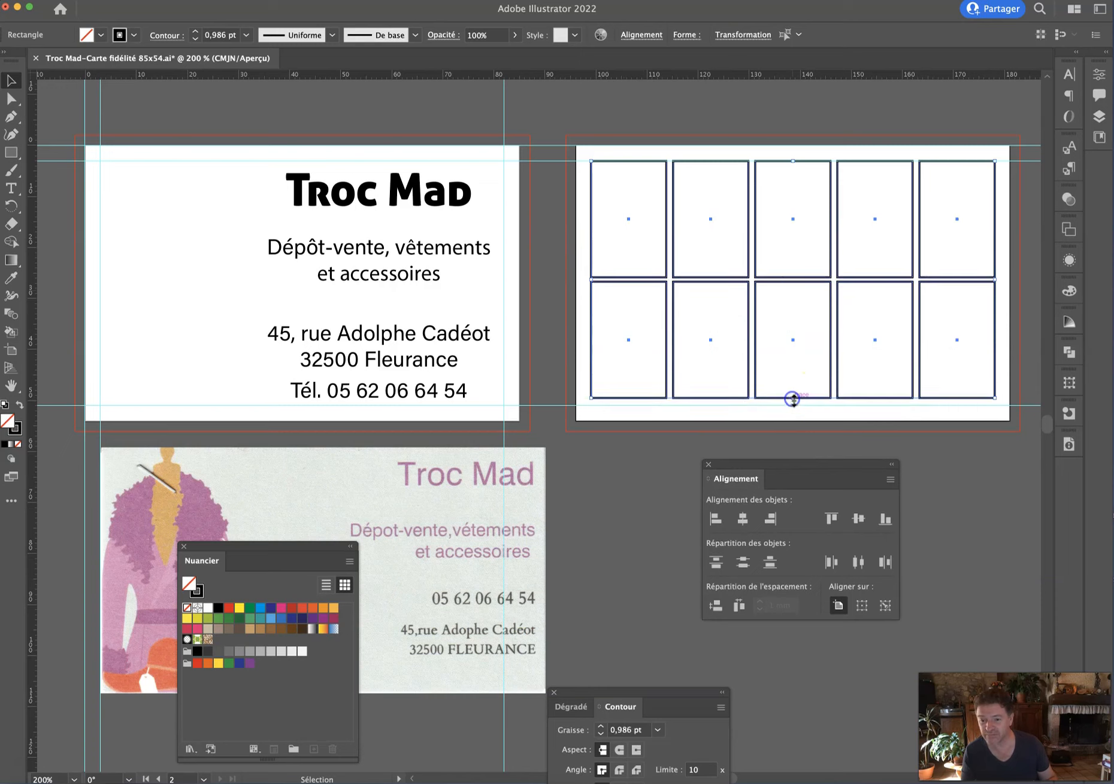
left_click(1005, 302)
left_click_drag(1008, 231, 626, 353)
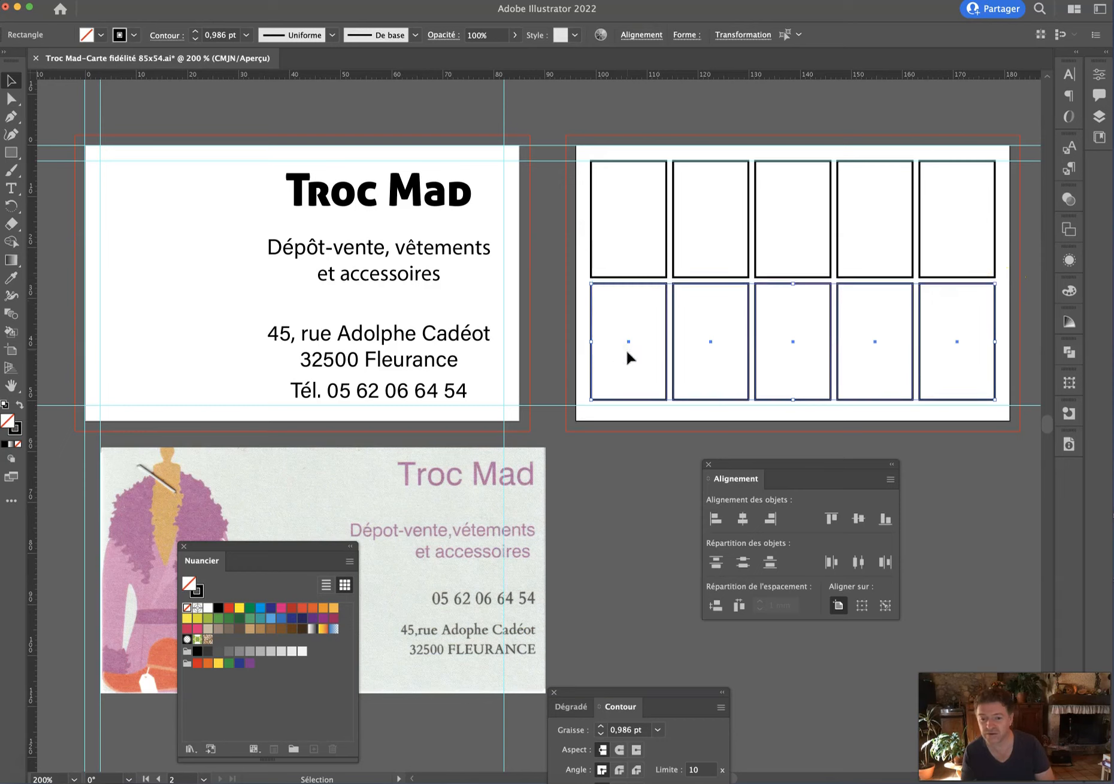
left_click(658, 464)
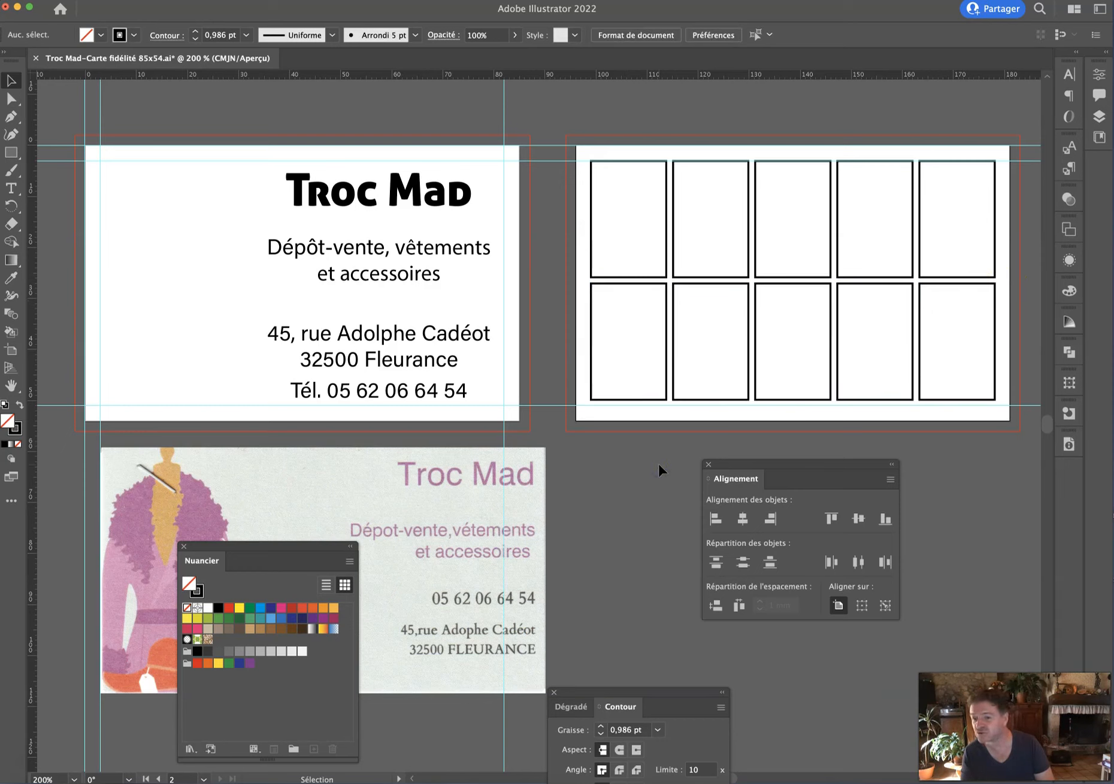
left_click_drag(990, 261, 602, 373)
left_click_drag(770, 401, 792, 406)
left_click(614, 467)
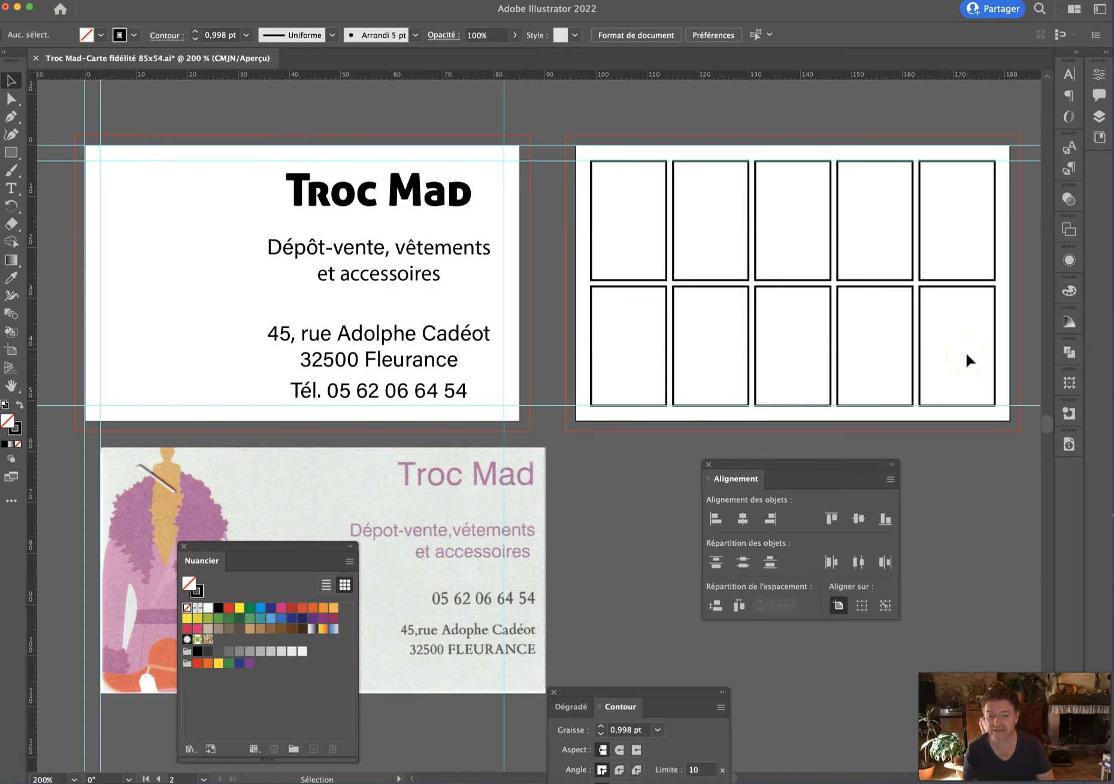
Copy the address text onto the grid, retype it as '-10%', and move it into the last box.
left_click_drag(404, 360, 950, 353)
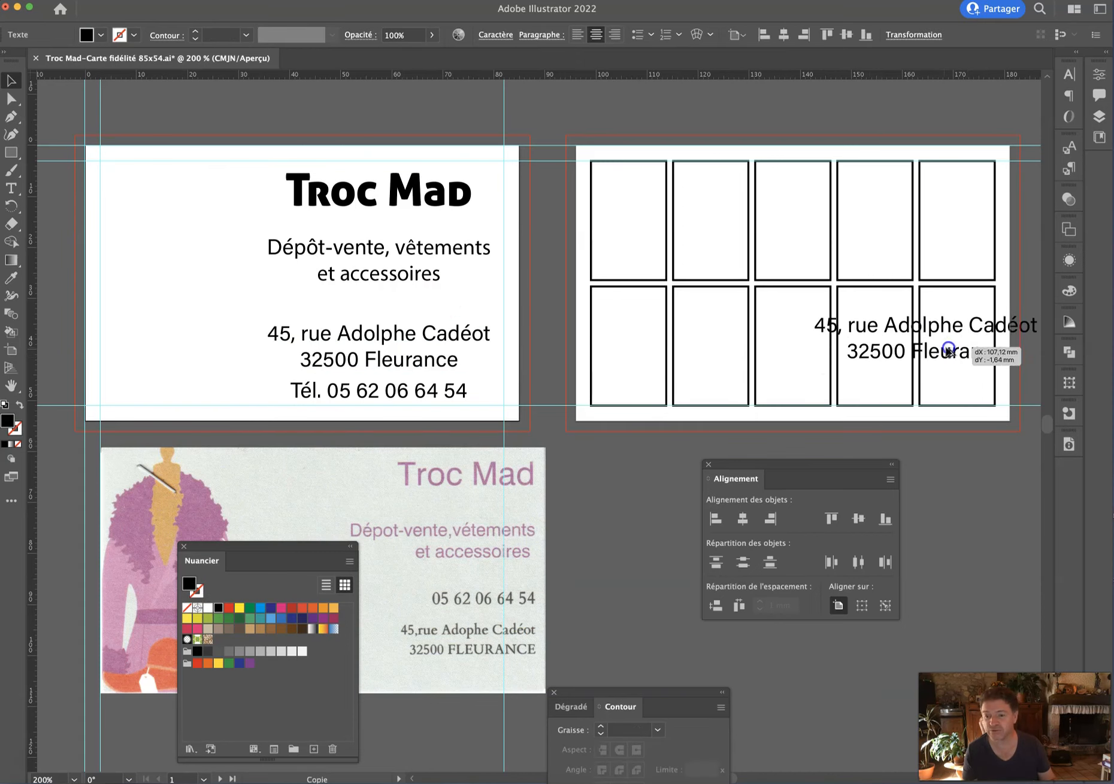
left_click(10, 187)
left_click(820, 324)
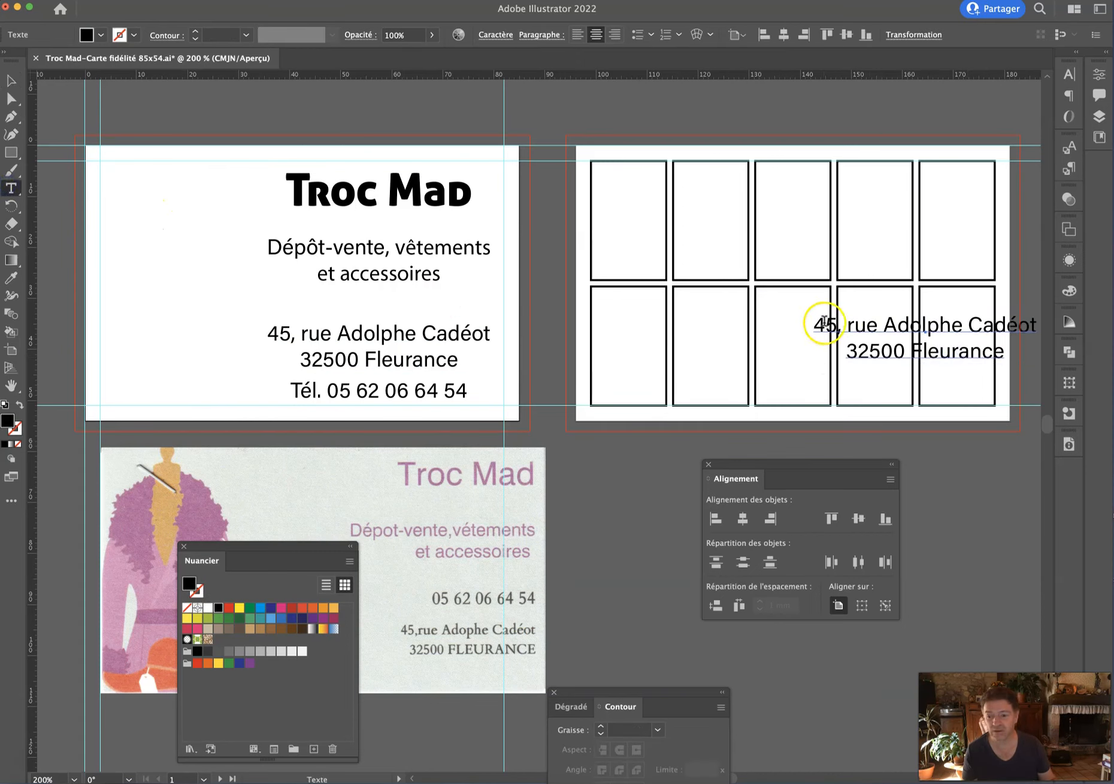
key("super+a")
type("-")
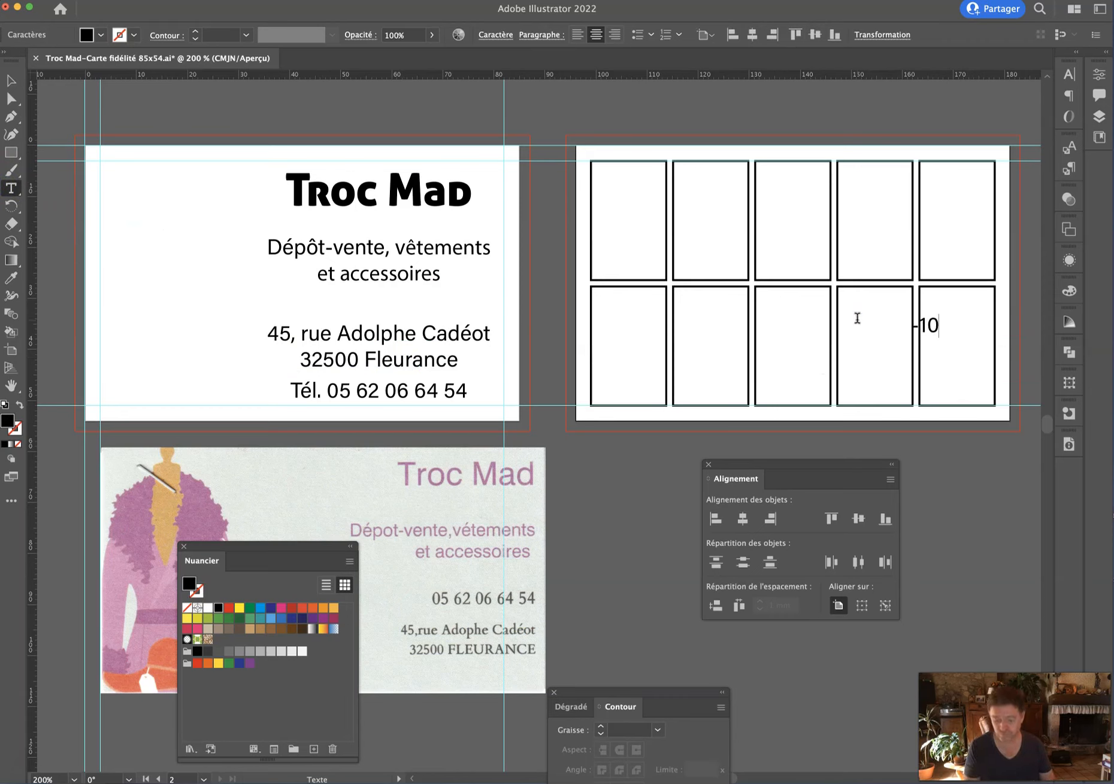
type("10%")
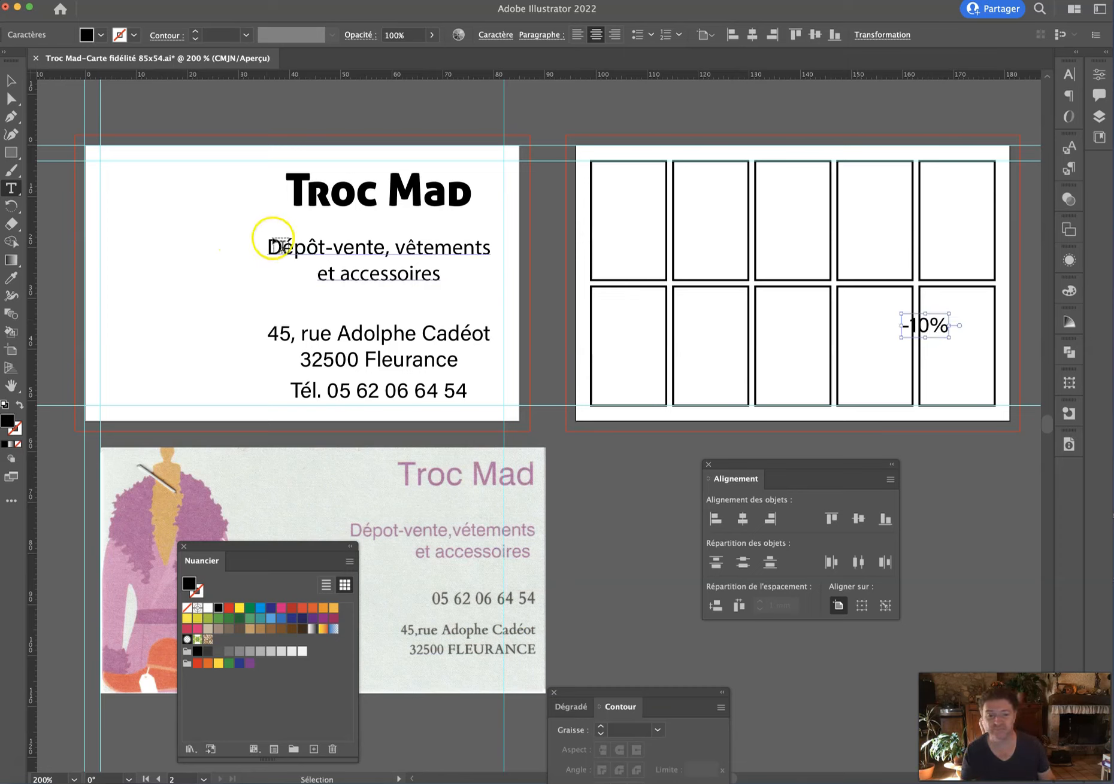
key("super+a")
left_click(11, 80)
left_click_drag(931, 339, 955, 326)
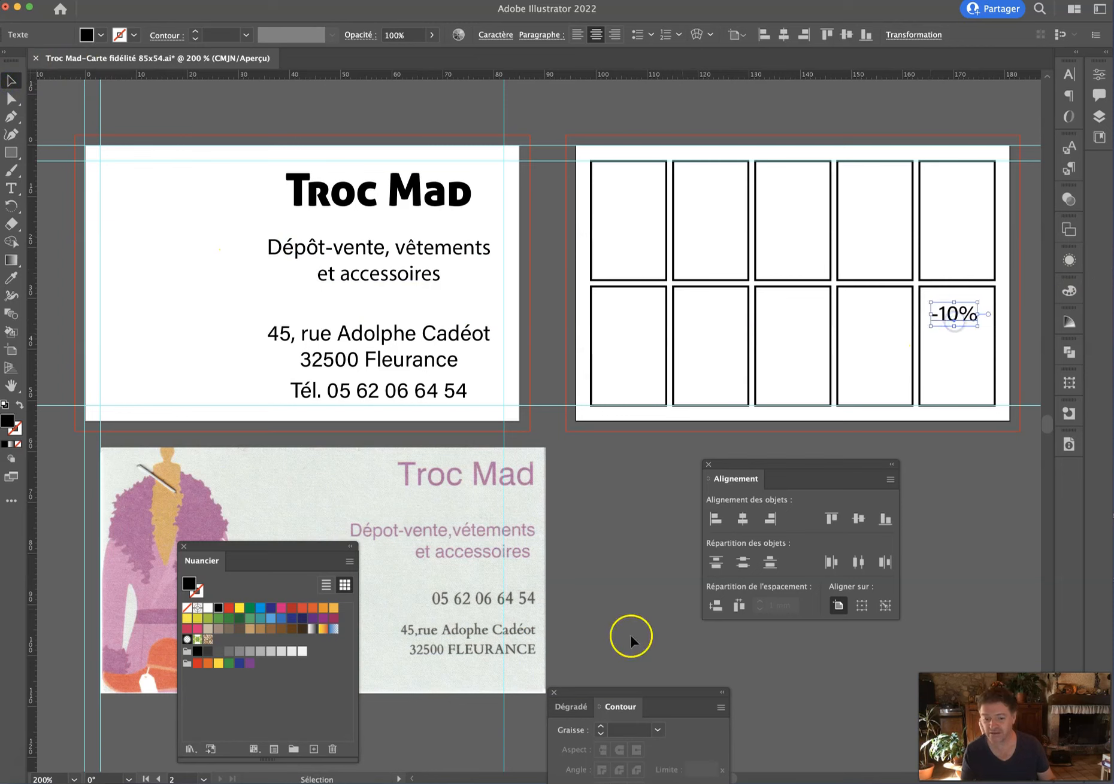
Set the -10% label to Wide Black and nudge it into place in its box.
key("super+t")
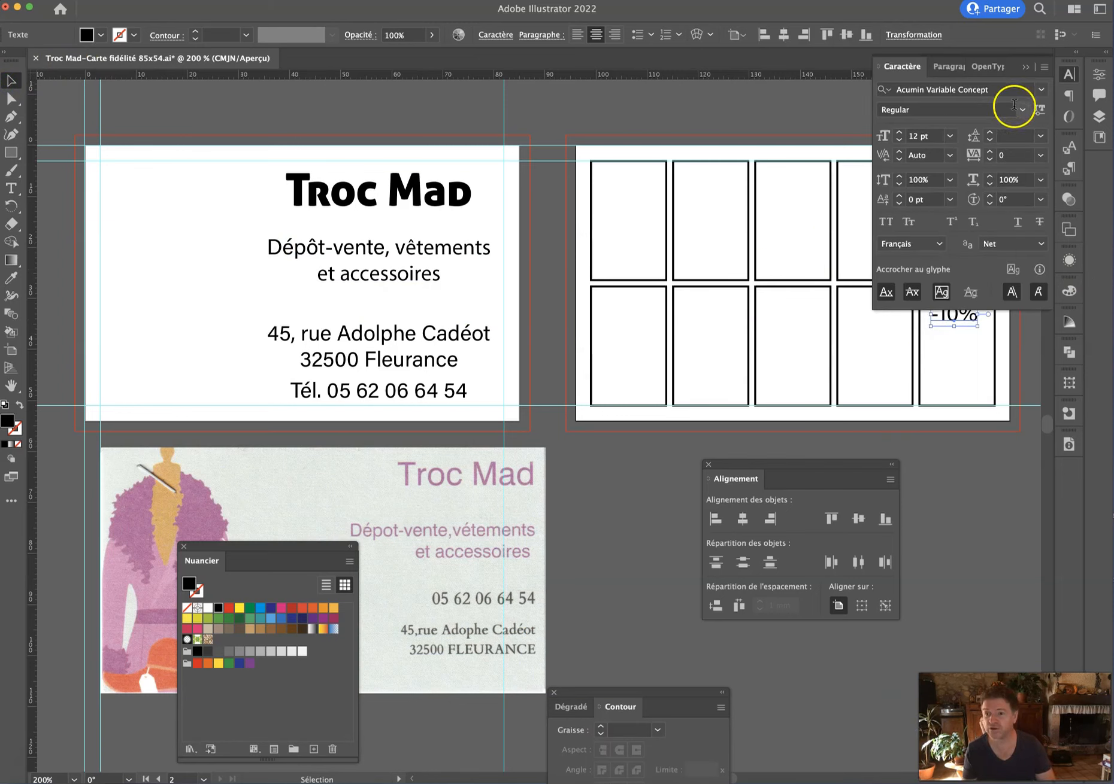
left_click(1019, 111)
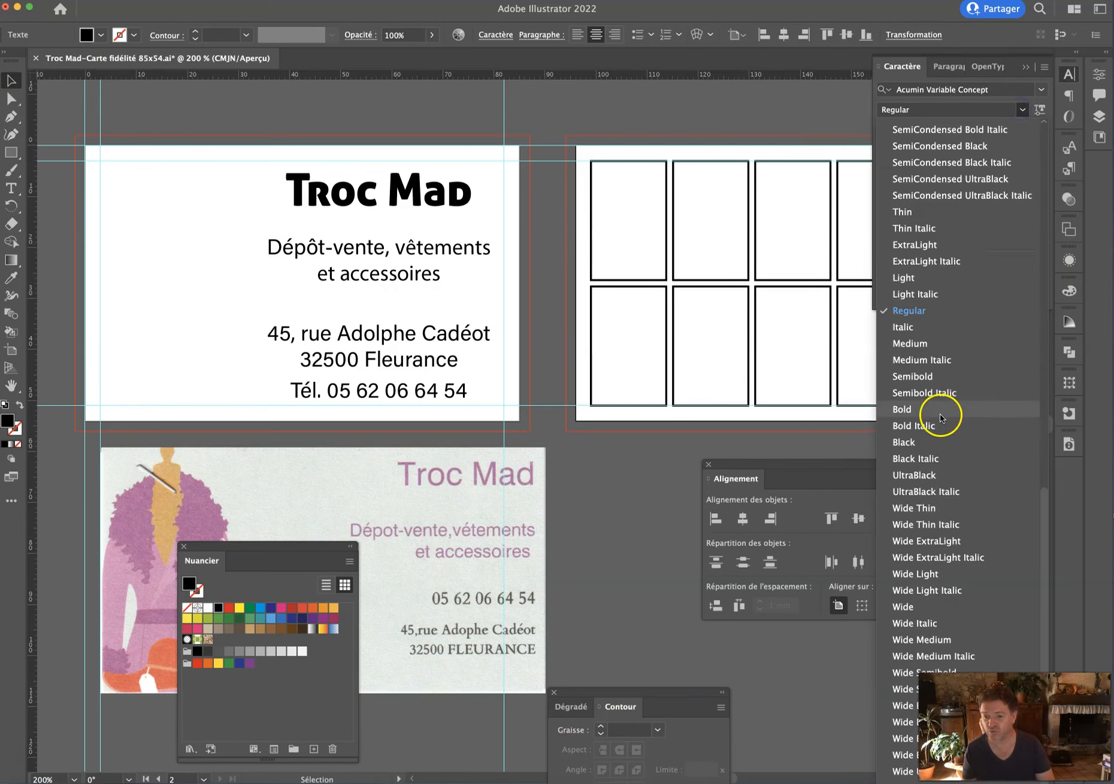
left_click(907, 738)
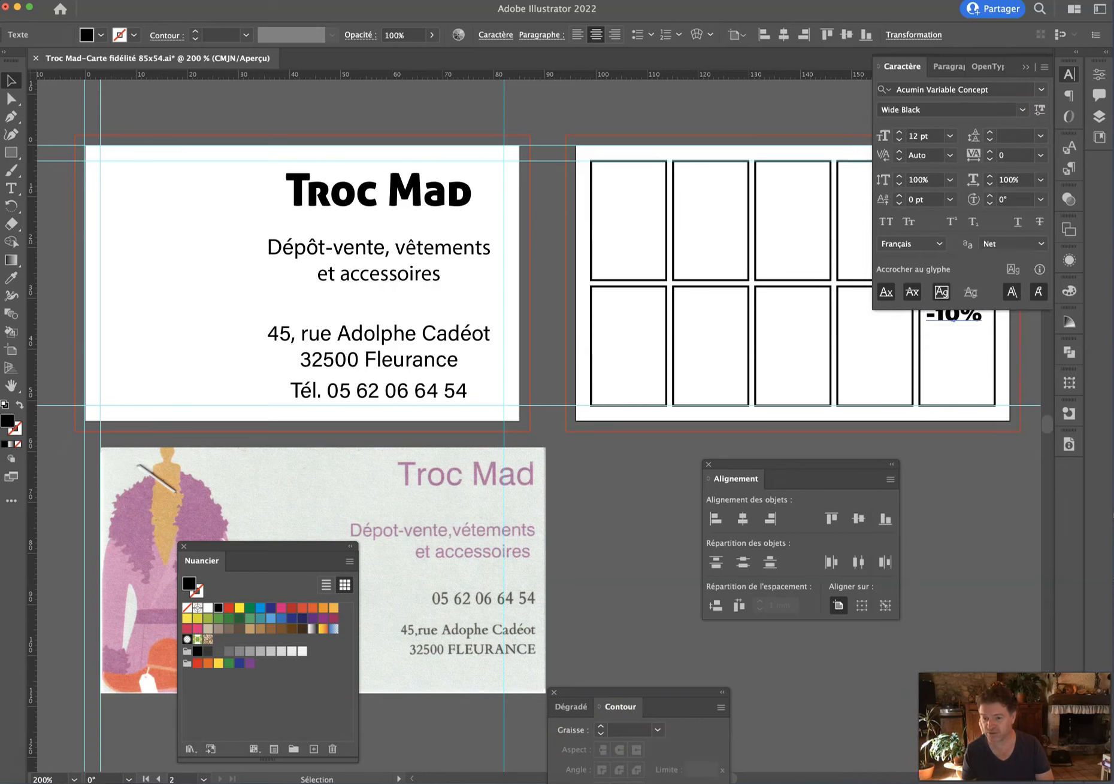
left_click(1023, 62)
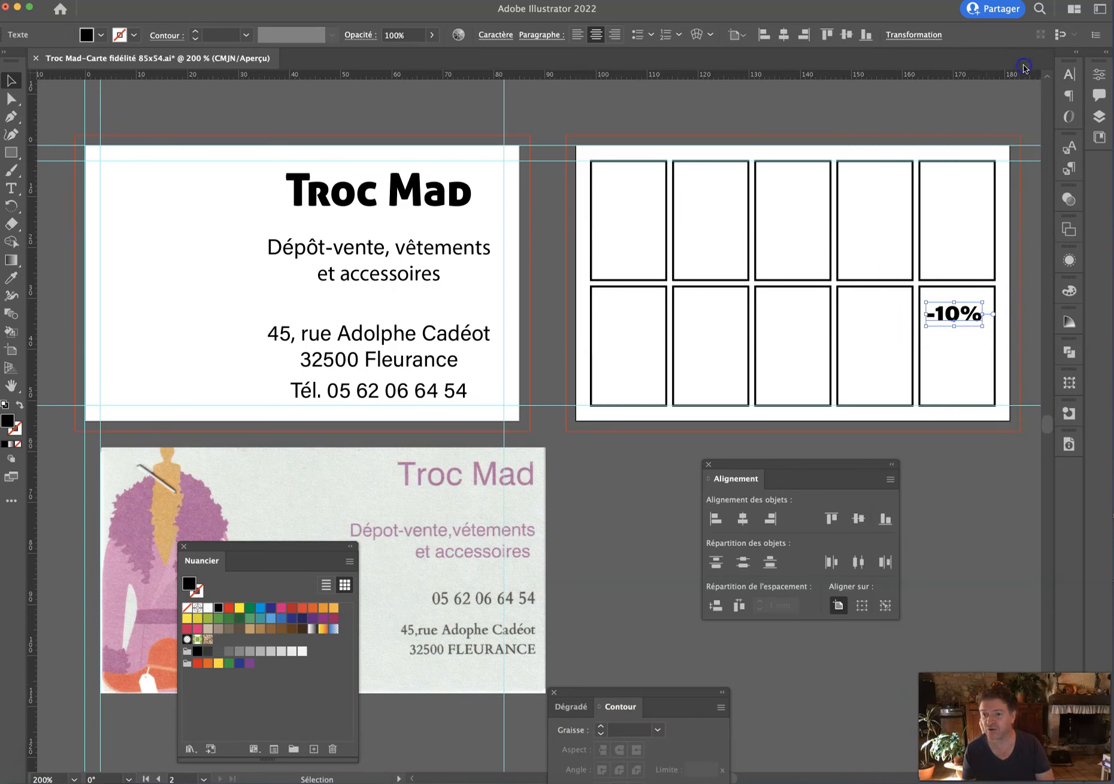
left_click_drag(937, 320, 942, 345)
Copy the phone line onto the stamp grid and select all of its text.
scroll(1048, 387, "up", 5)
scroll(872, 340, "down", 1)
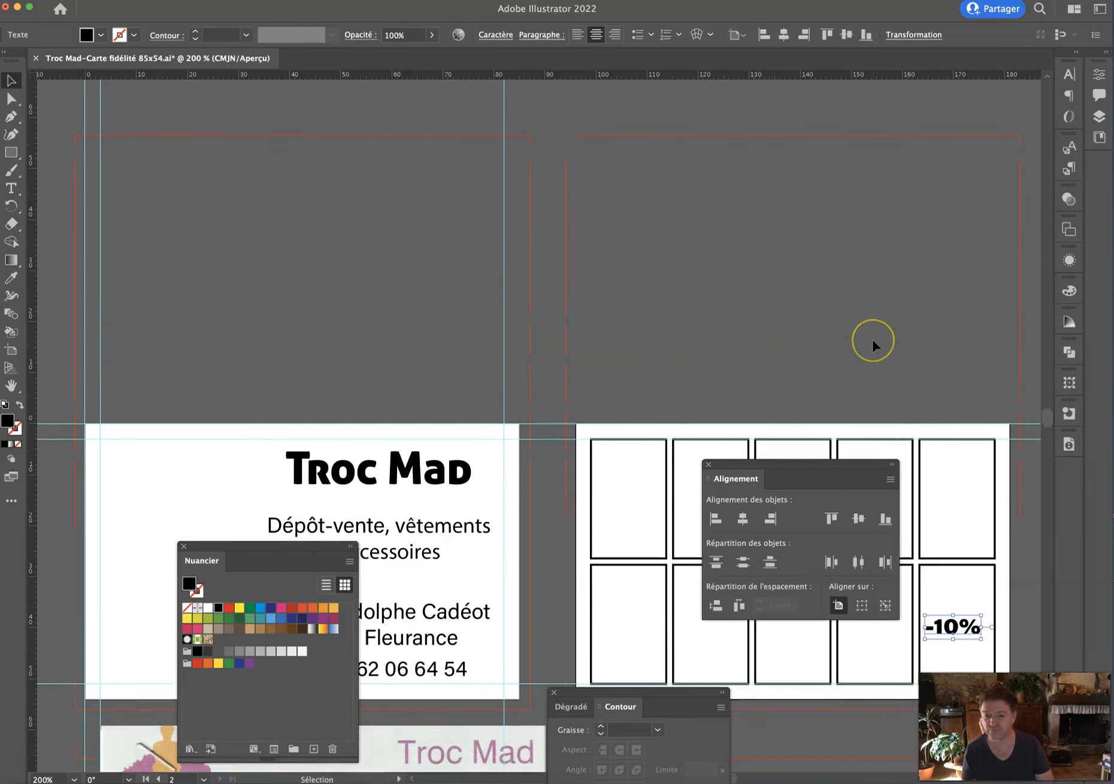
scroll(872, 339, "down", 3)
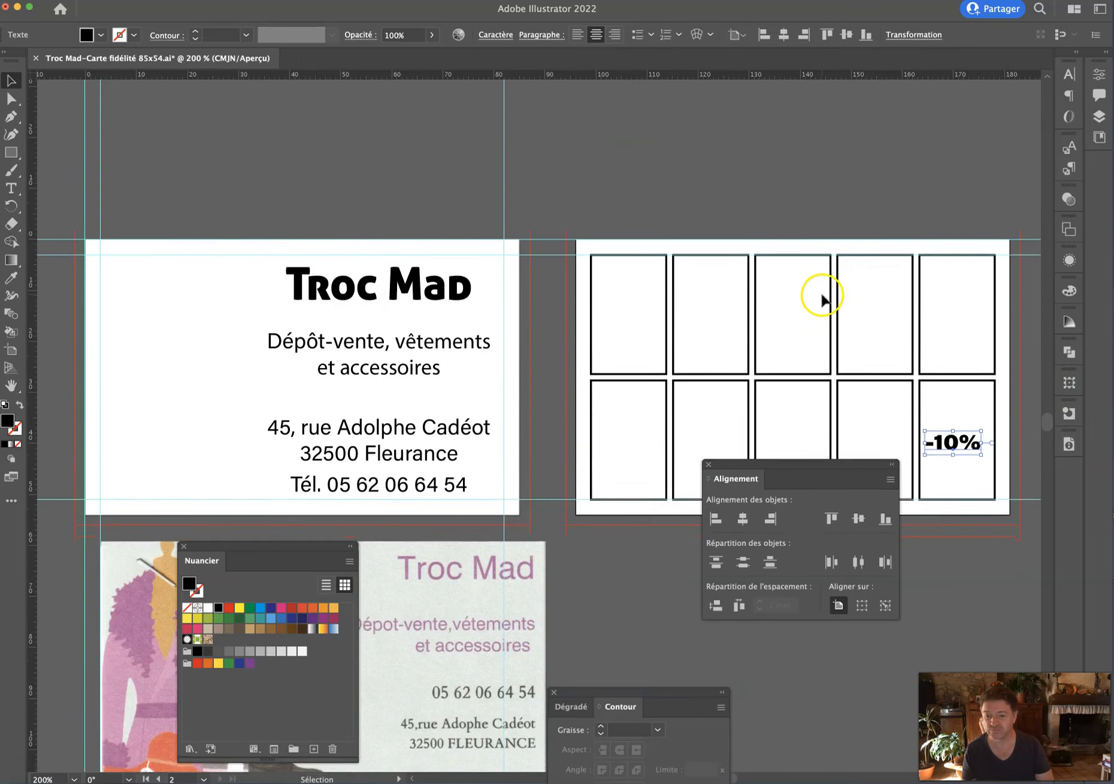
scroll(822, 299, "down", 2)
left_click(967, 443)
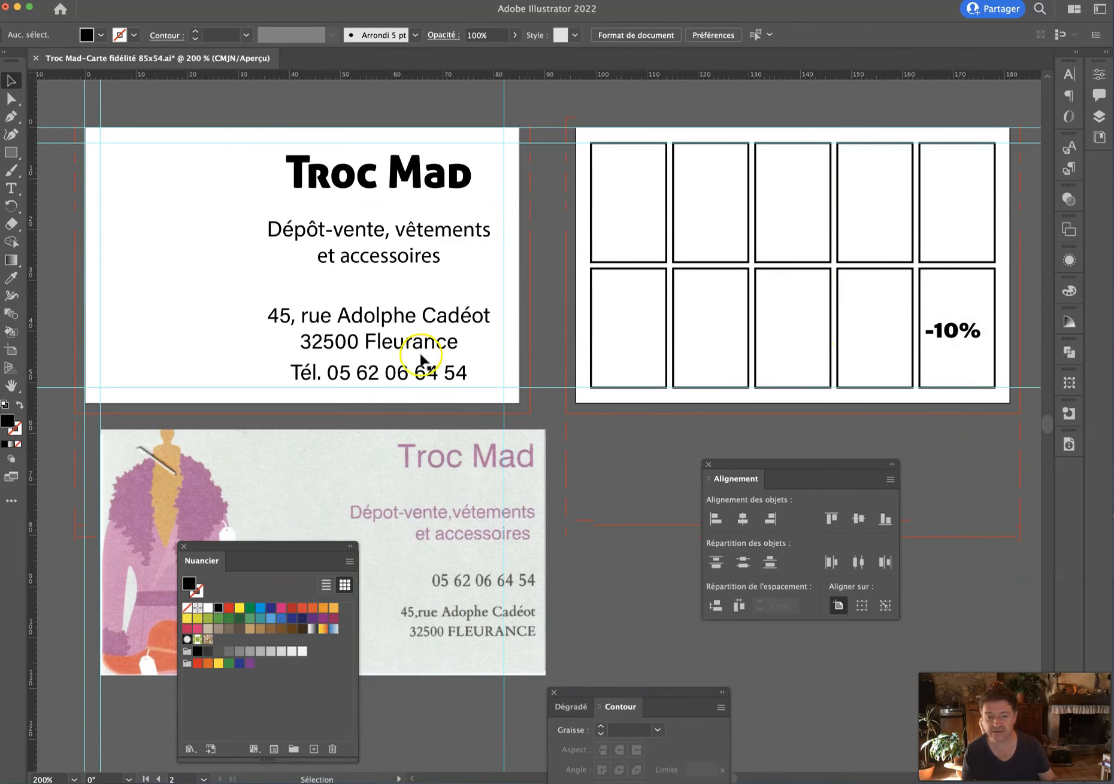
left_click_drag(410, 373, 884, 276)
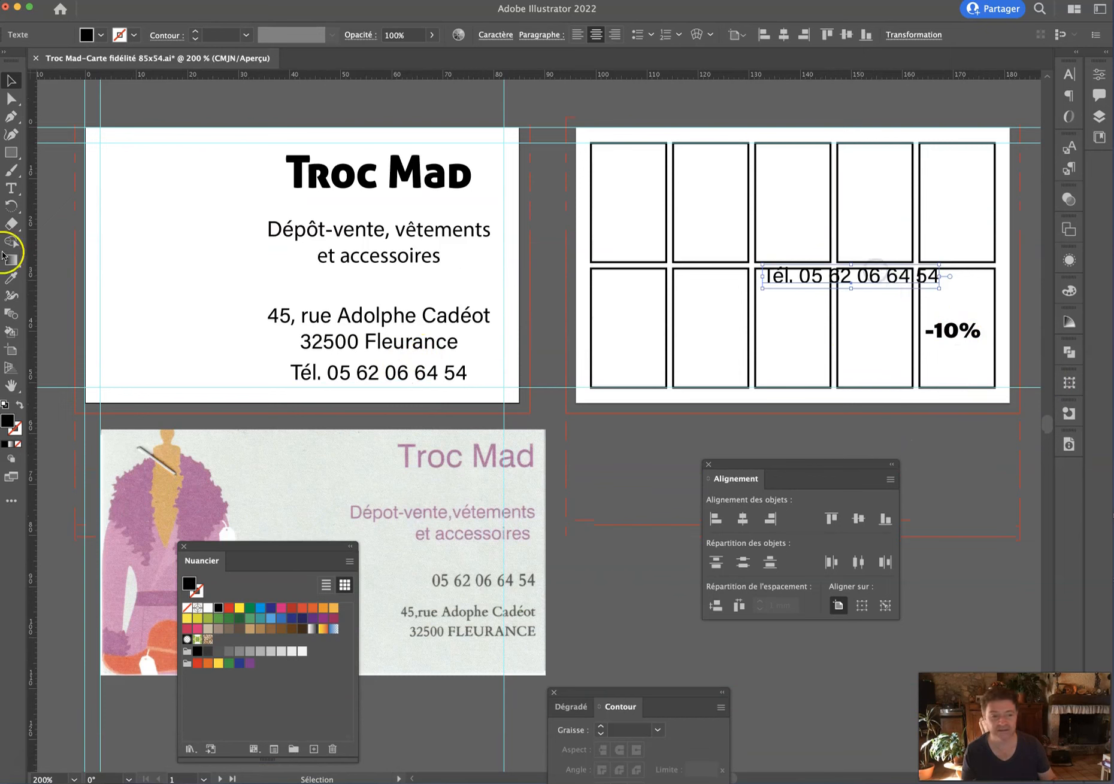
left_click(10, 188)
left_click(791, 271)
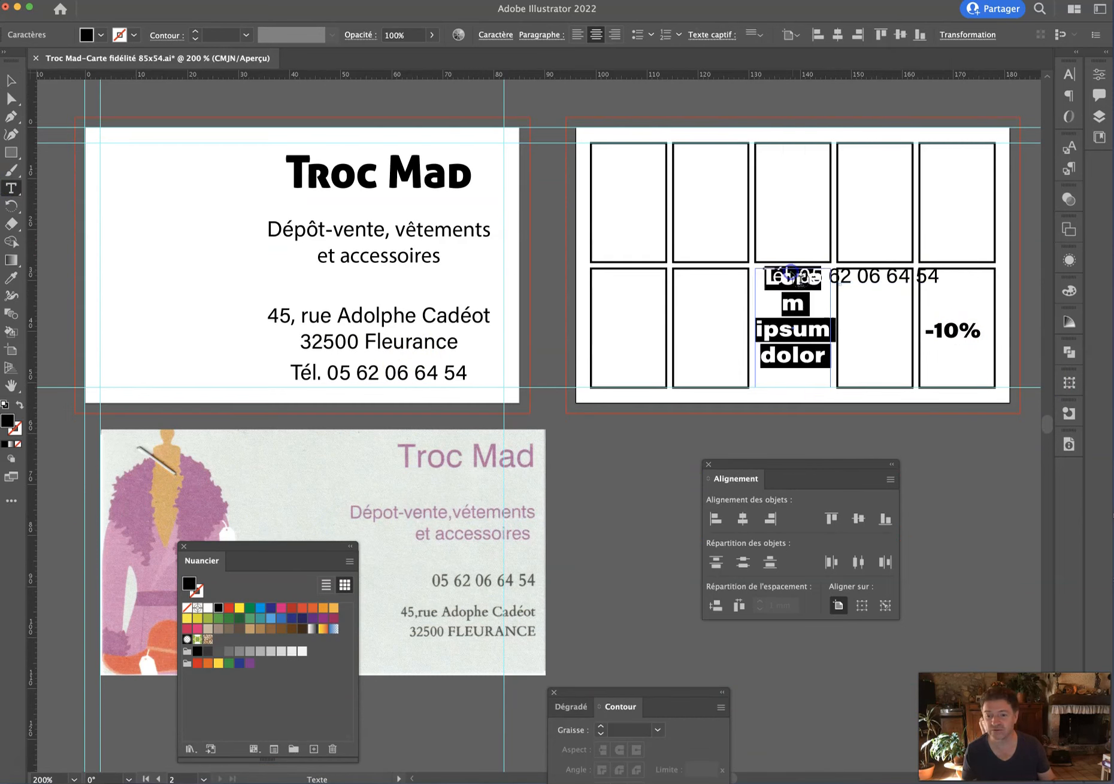
key("super+z")
left_click(851, 276)
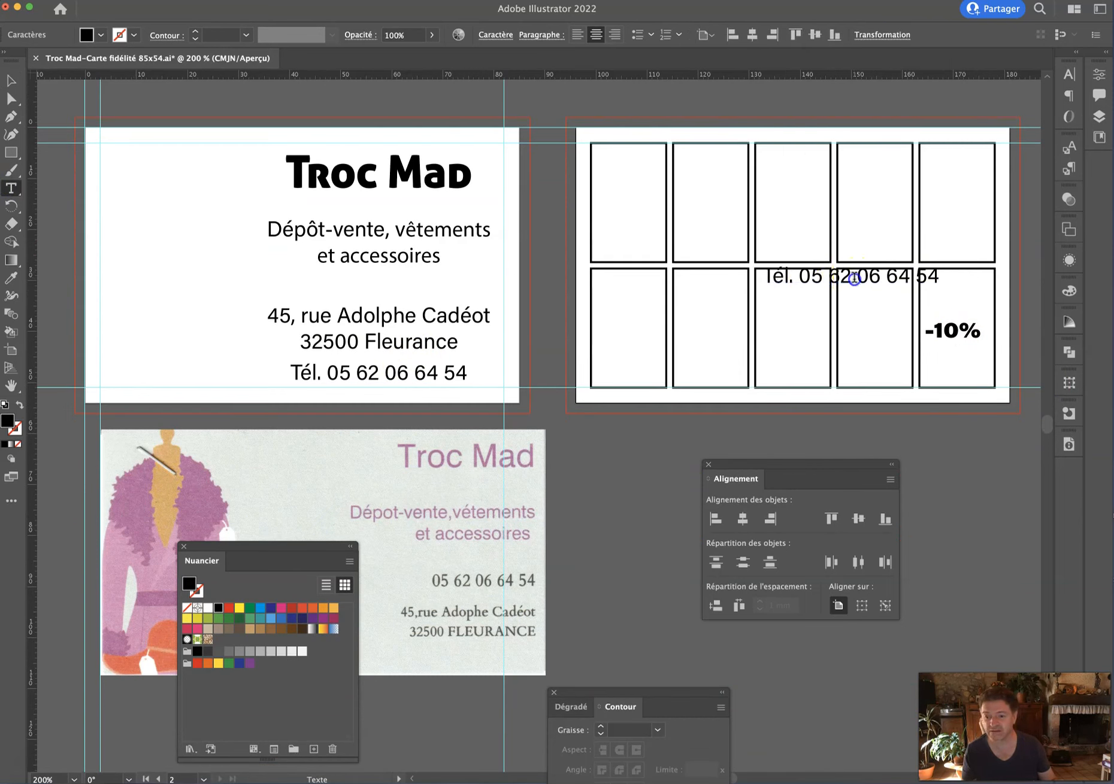
triple_click(853, 276)
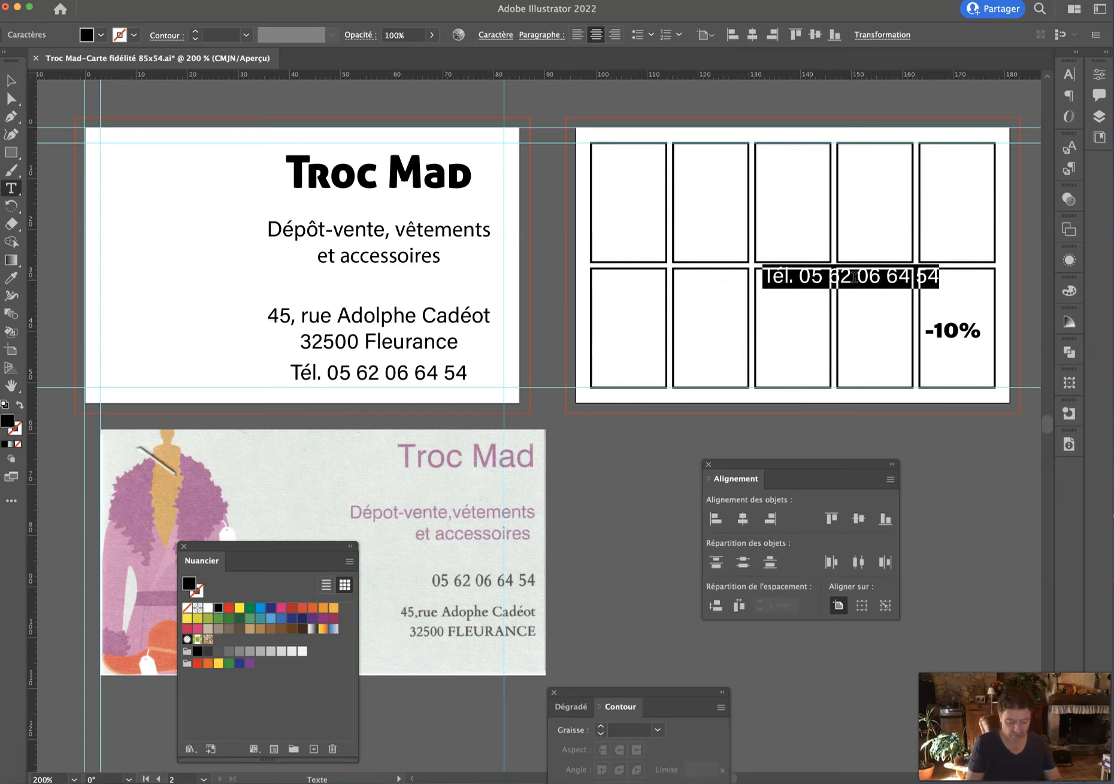
Retype the copy as 'sur votre 10ème article', breaking the line before 10ème.
type("Votre 1")
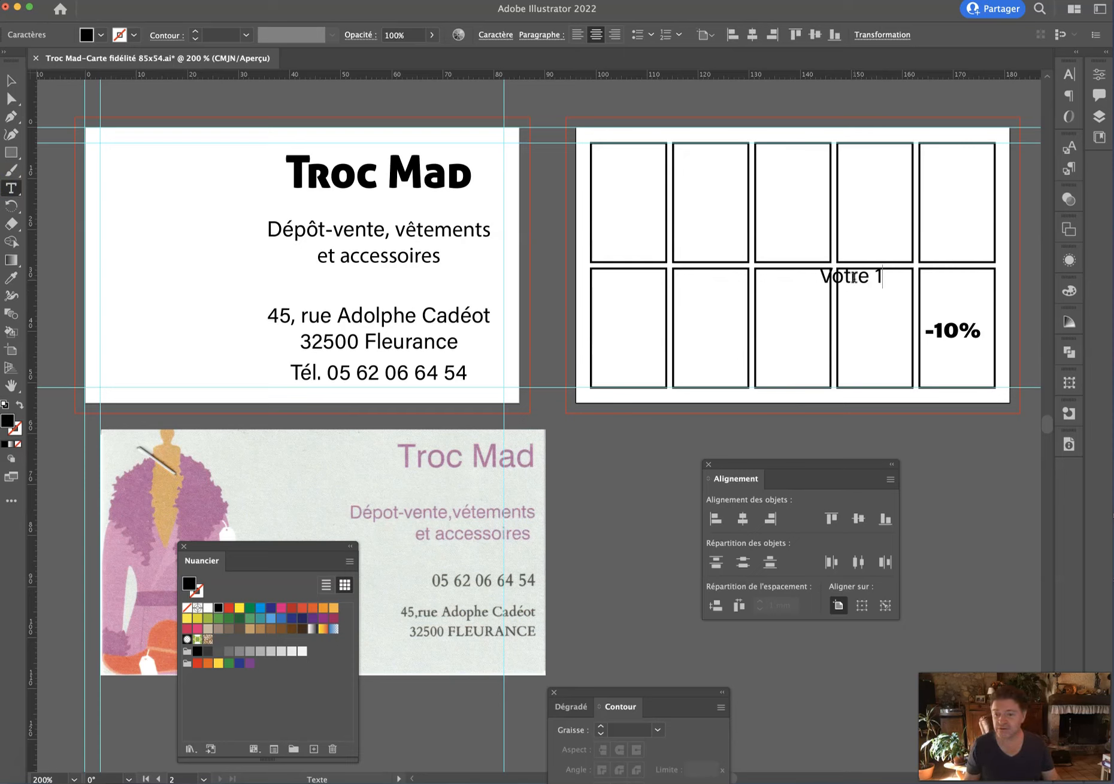
type("0ème")
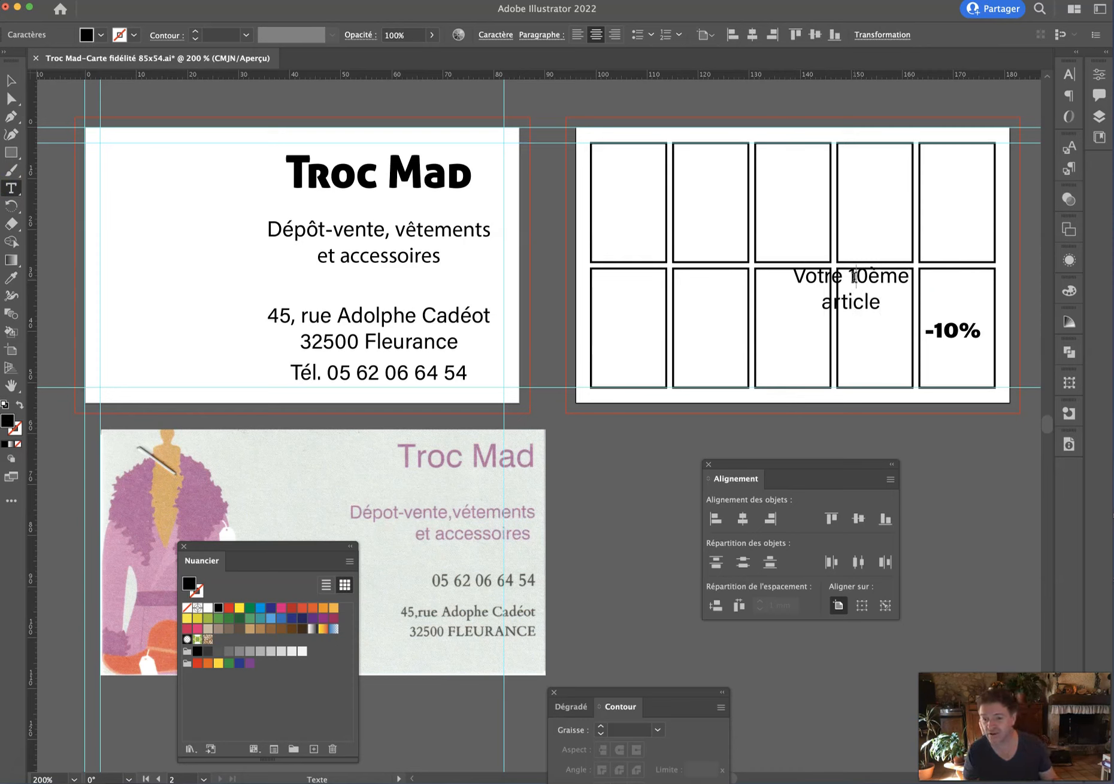
key("BackSpace")
key("BackSpace")
key("BackSpace")
key("BackSpace")
key("BackSpace")
key("BackSpace")
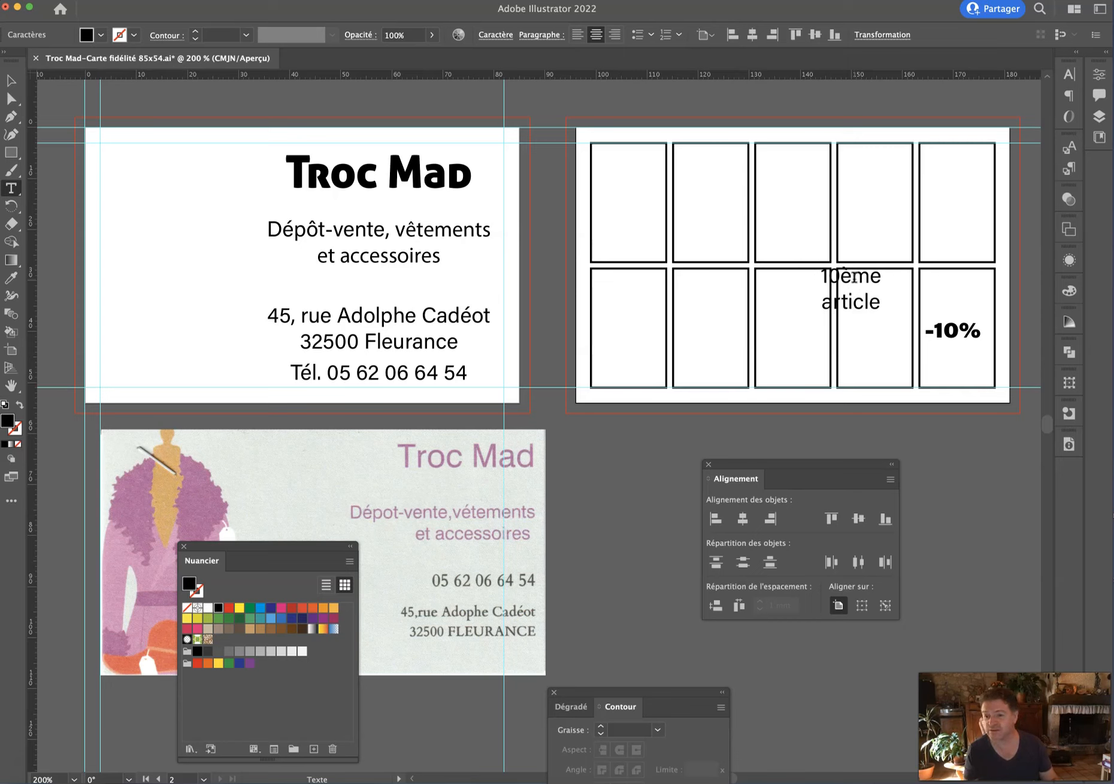
type("sur votre")
key("Return")
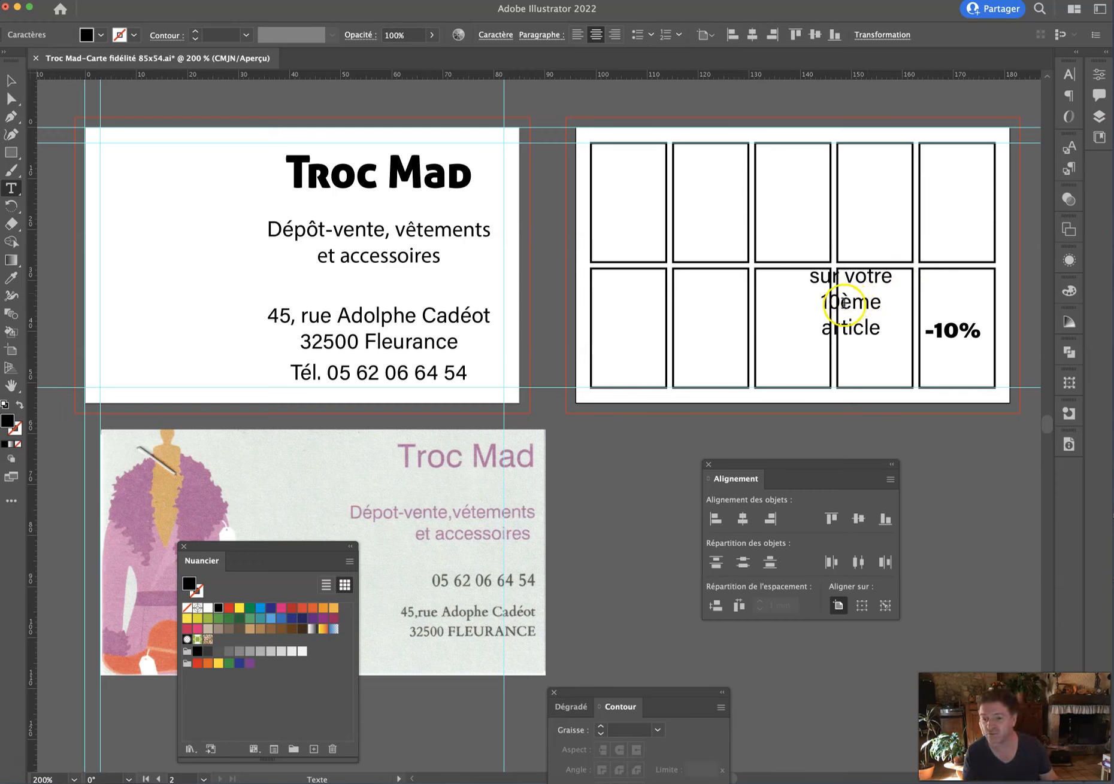
Make 'ème' superscript, then place -10% at the top of the last box with the text beneath it.
left_click_drag(841, 303, 911, 303)
key("super+t")
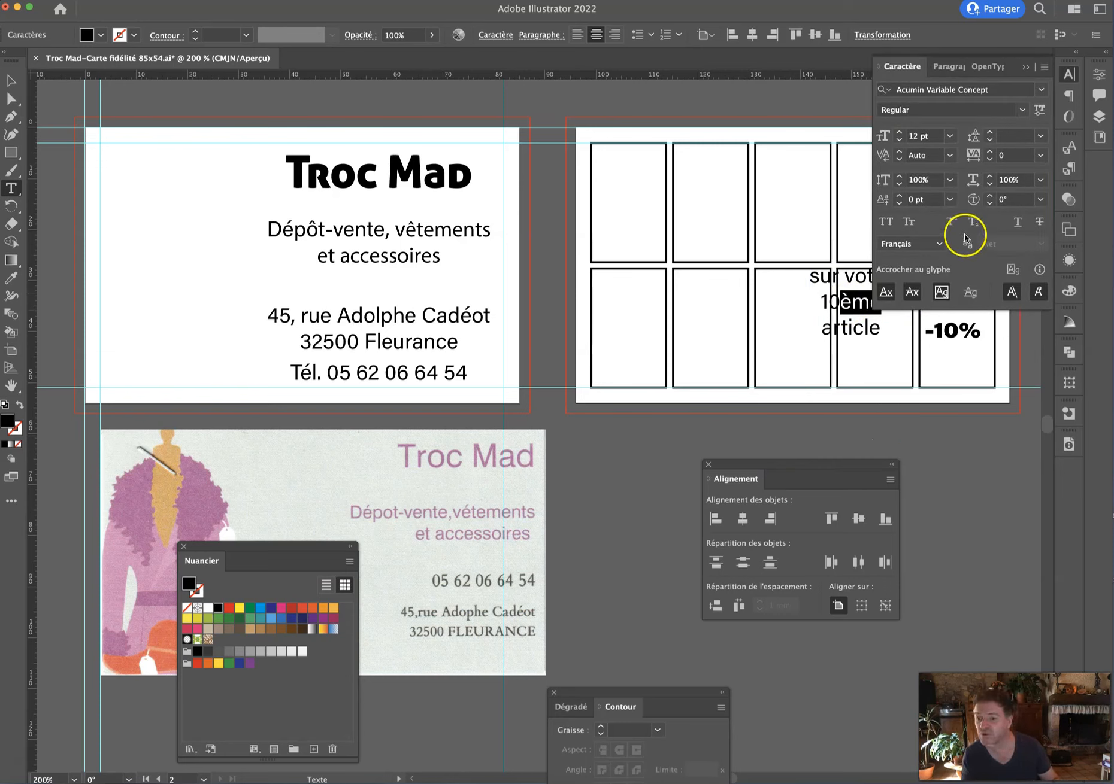
left_click(950, 222)
left_click(1026, 67)
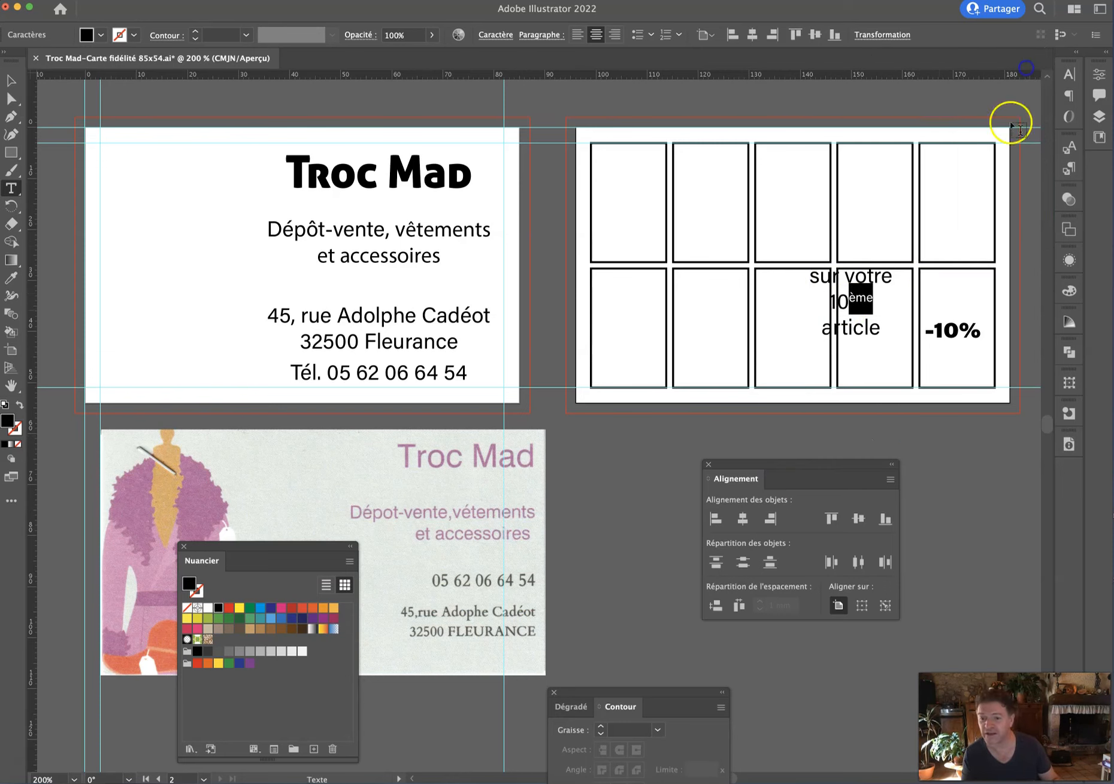
left_click(11, 80)
left_click_drag(956, 355, 957, 304)
left_click_drag(850, 329, 961, 376)
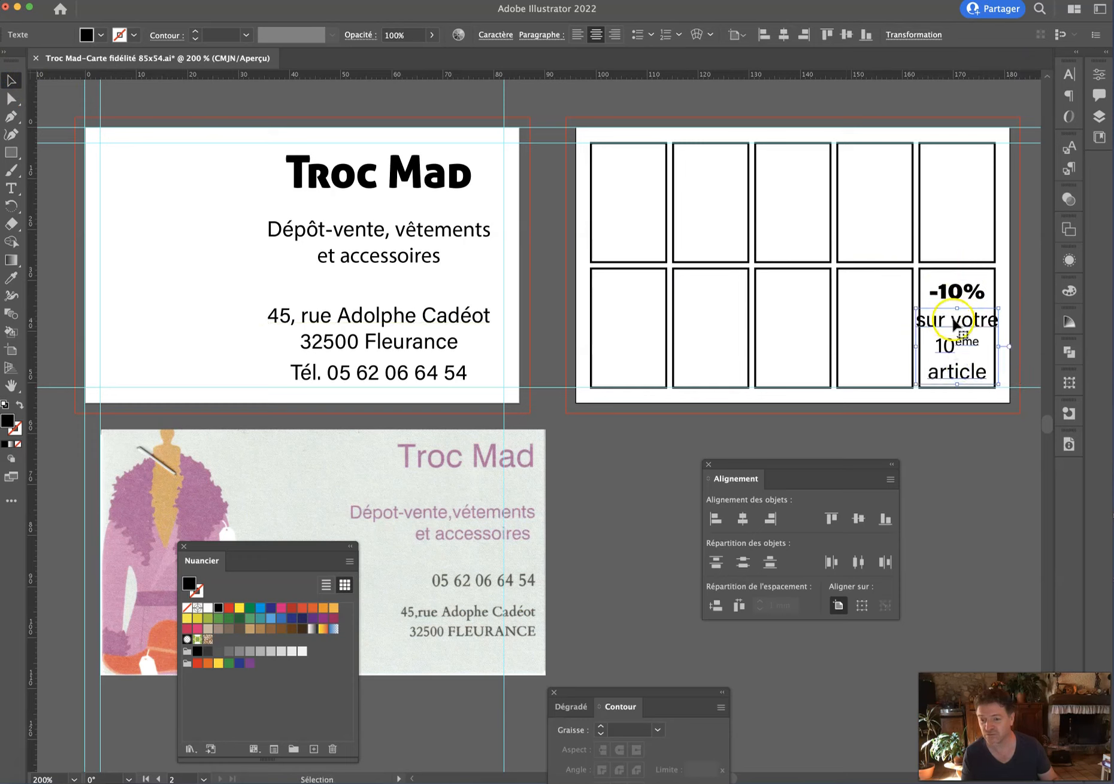
Shrink the reward text to 10 pt Bold and detach the Character panel as a floating panel.
double_click(949, 320)
key("super+a")
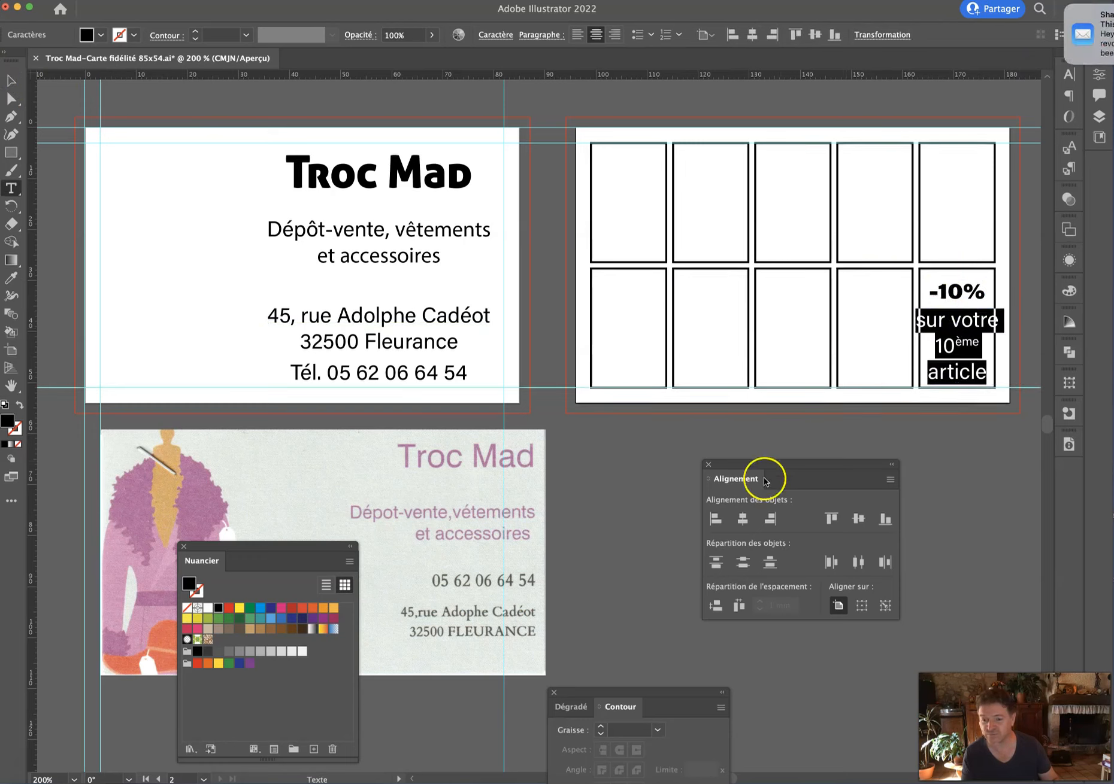
key("super+t")
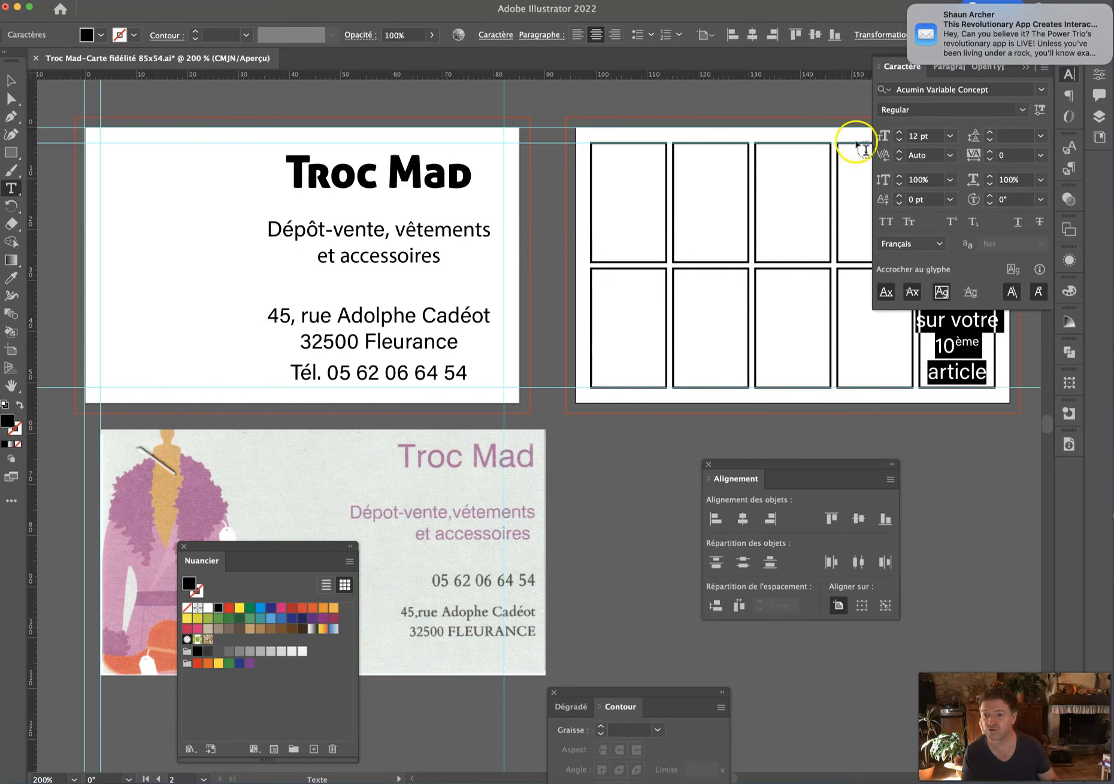
left_click(922, 135)
key("Down")
key("Down")
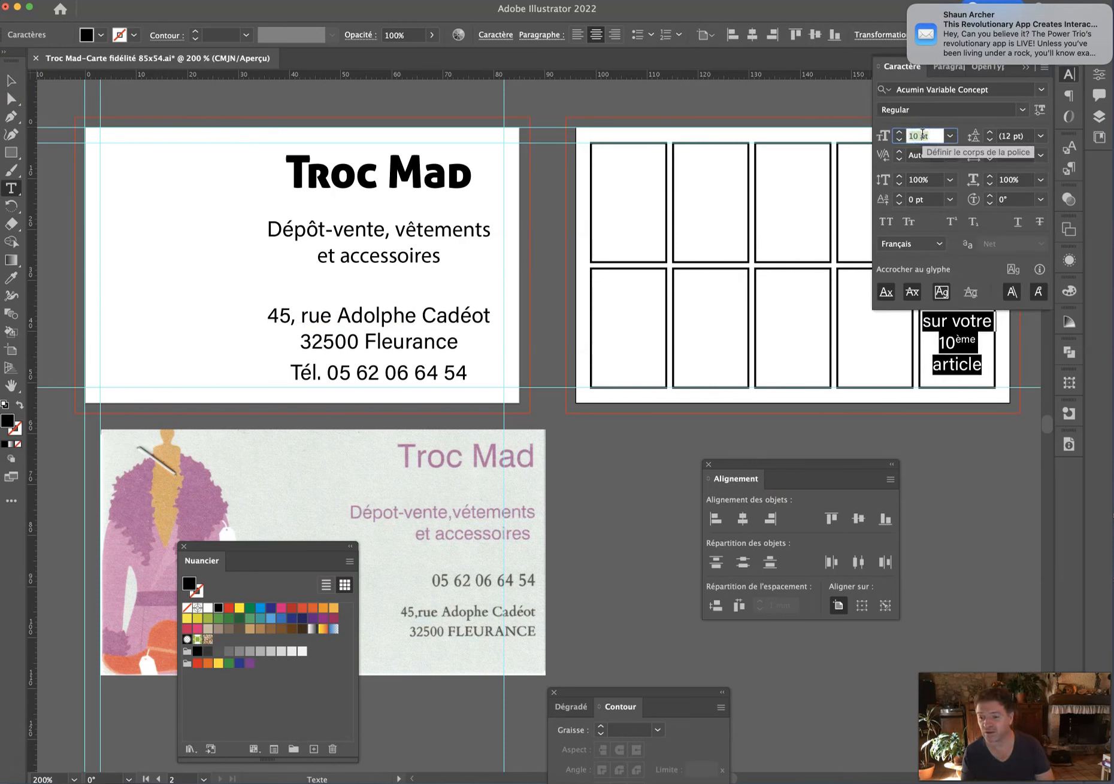
left_click(937, 332)
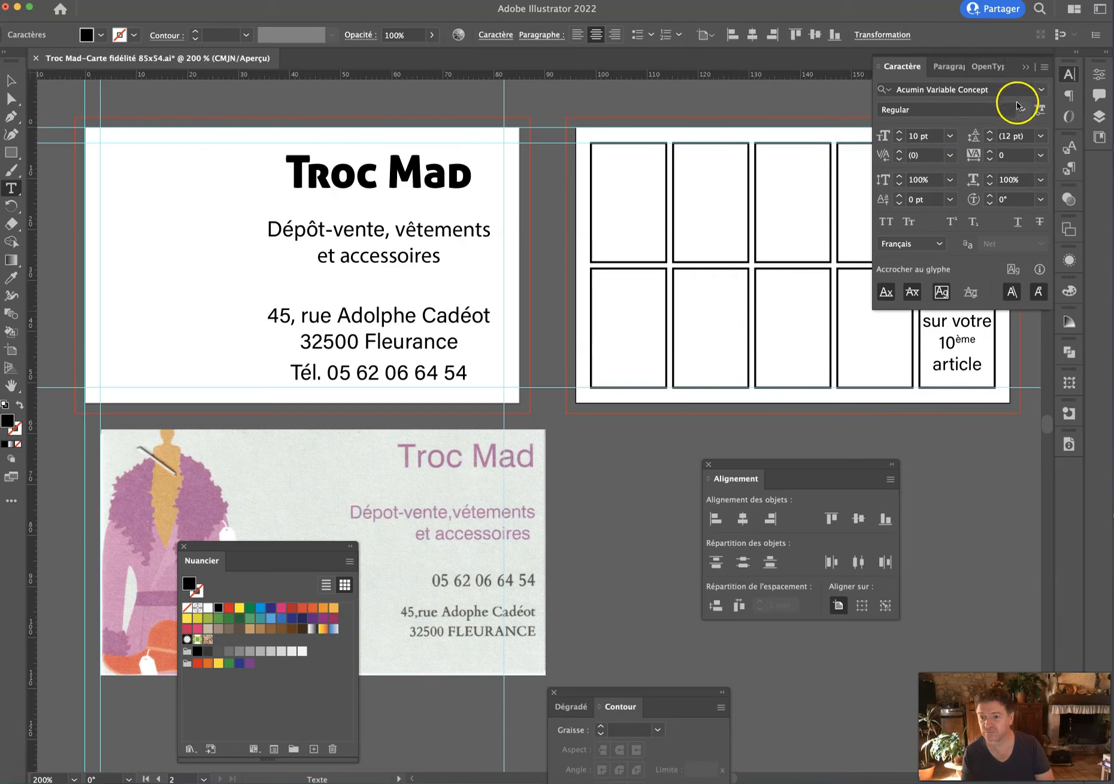
triple_click(954, 326)
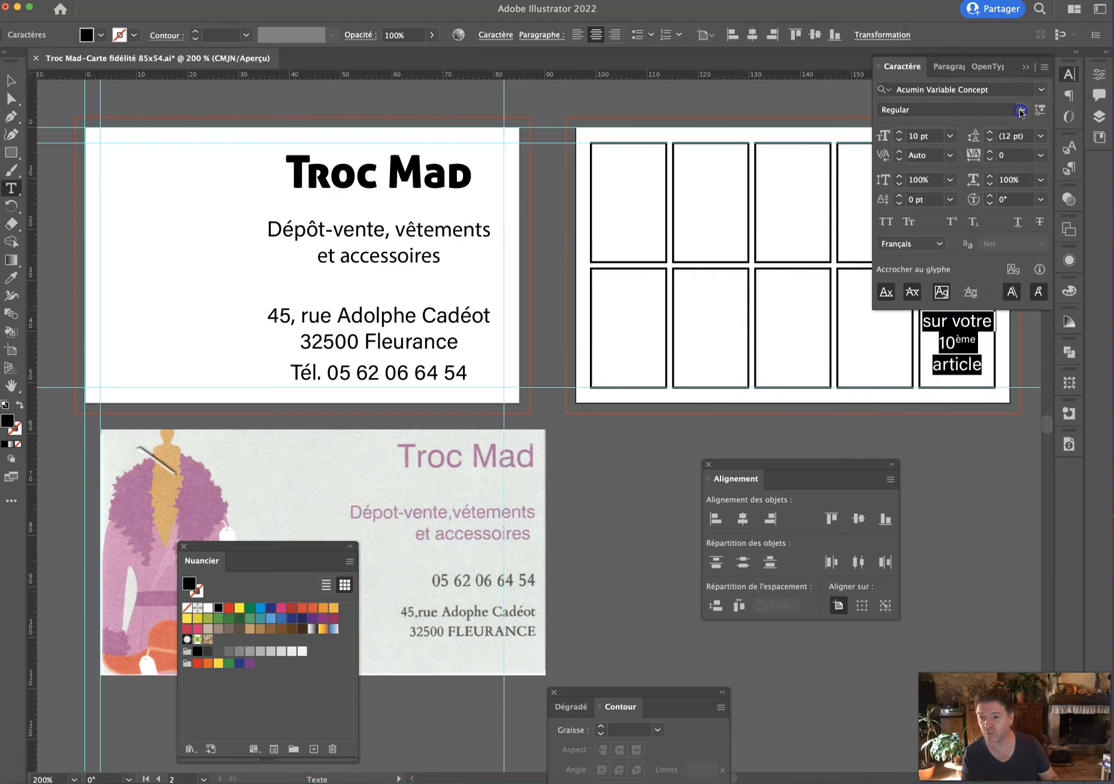
left_click(1020, 112)
left_click(905, 412)
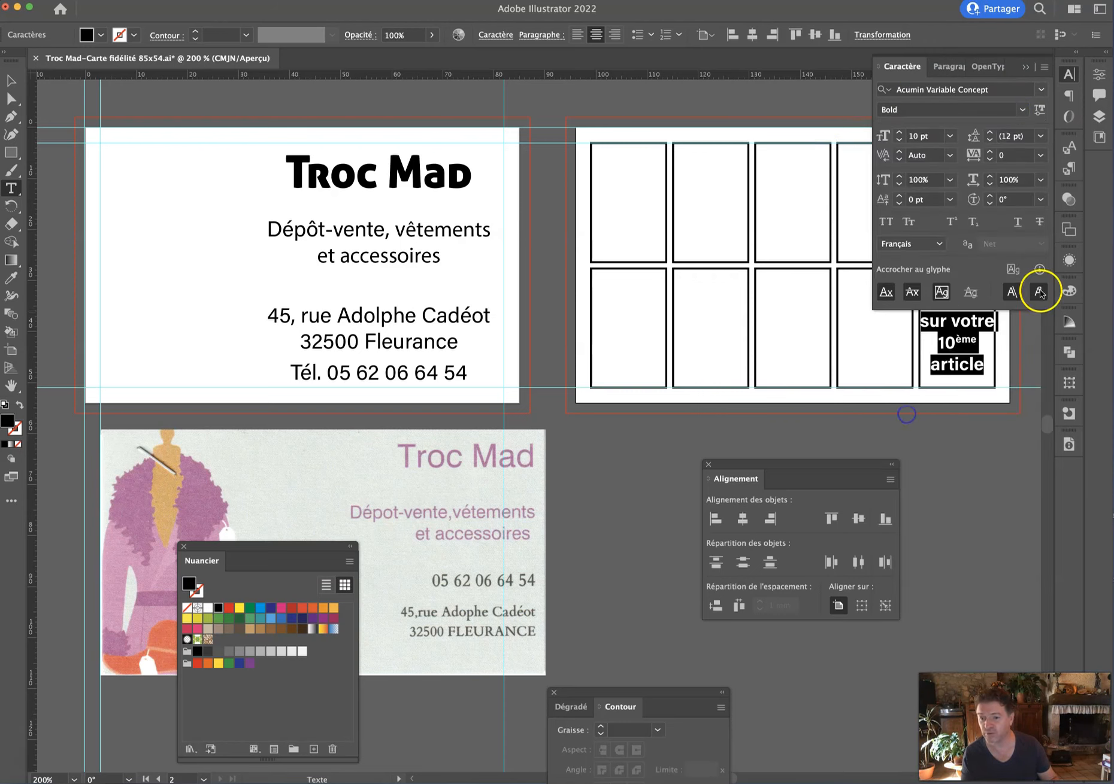
left_click_drag(920, 69, 66, 105)
left_click(1024, 66)
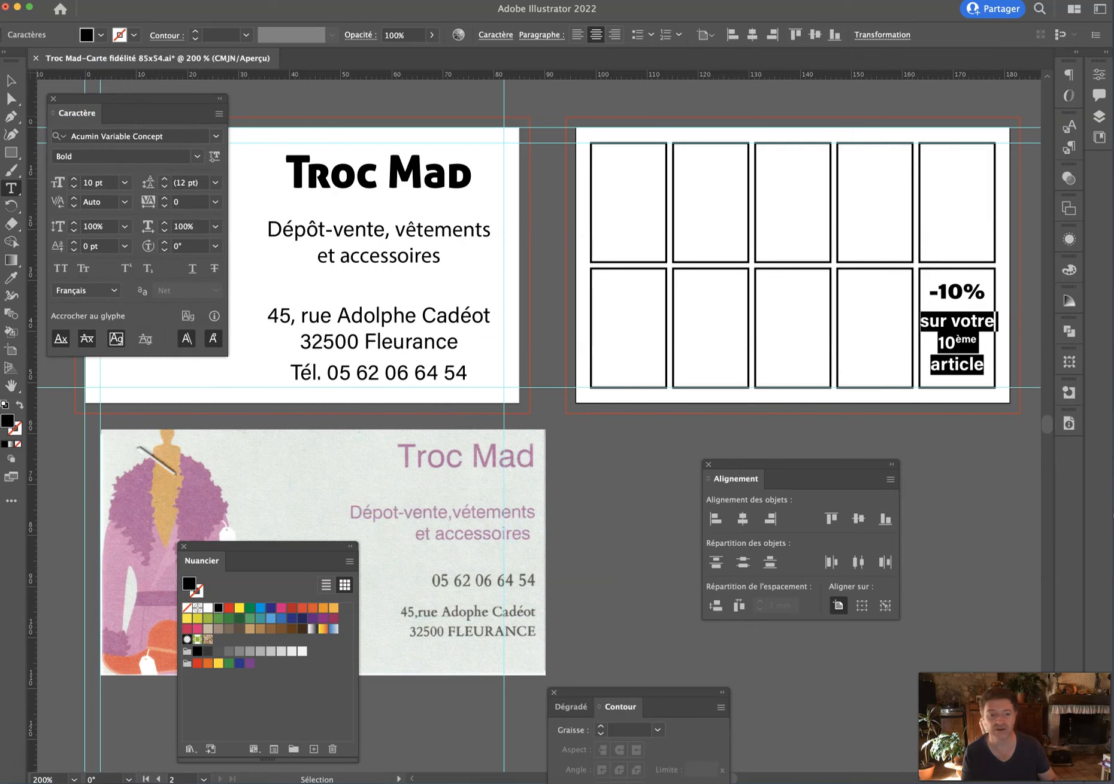
Set the reward text block to 9 pt font size with 9 pt leading.
left_click(12, 80)
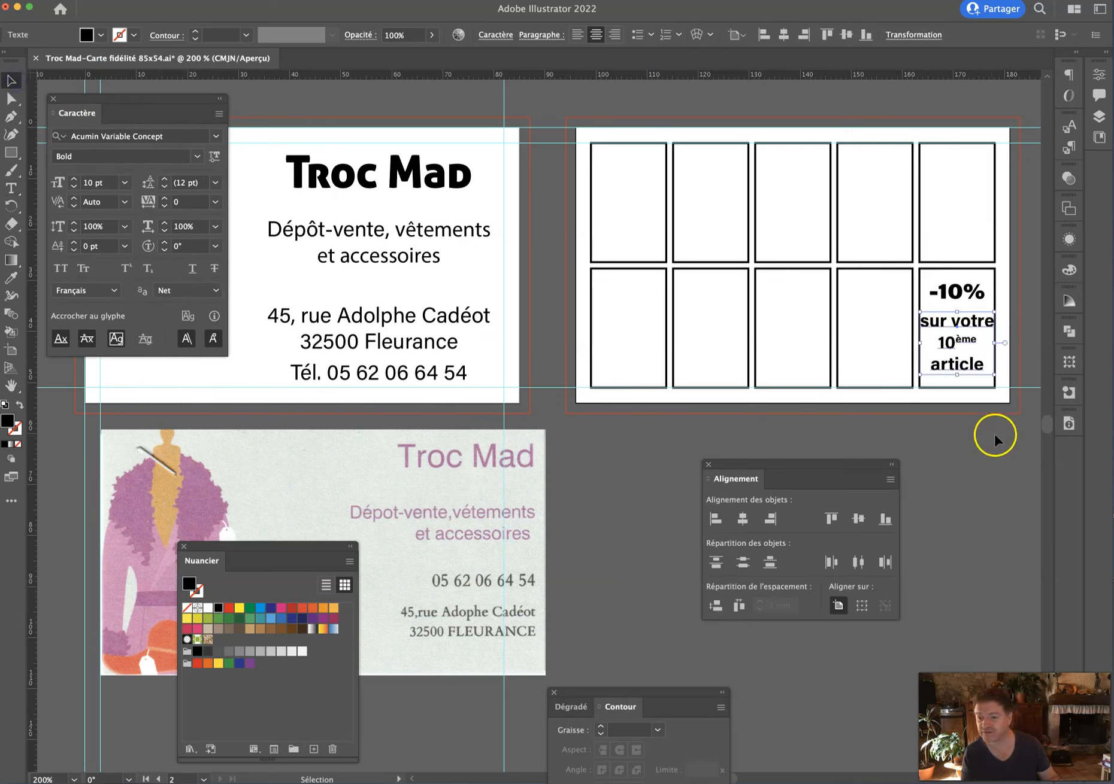
left_click(95, 182)
type("9")
key("Return")
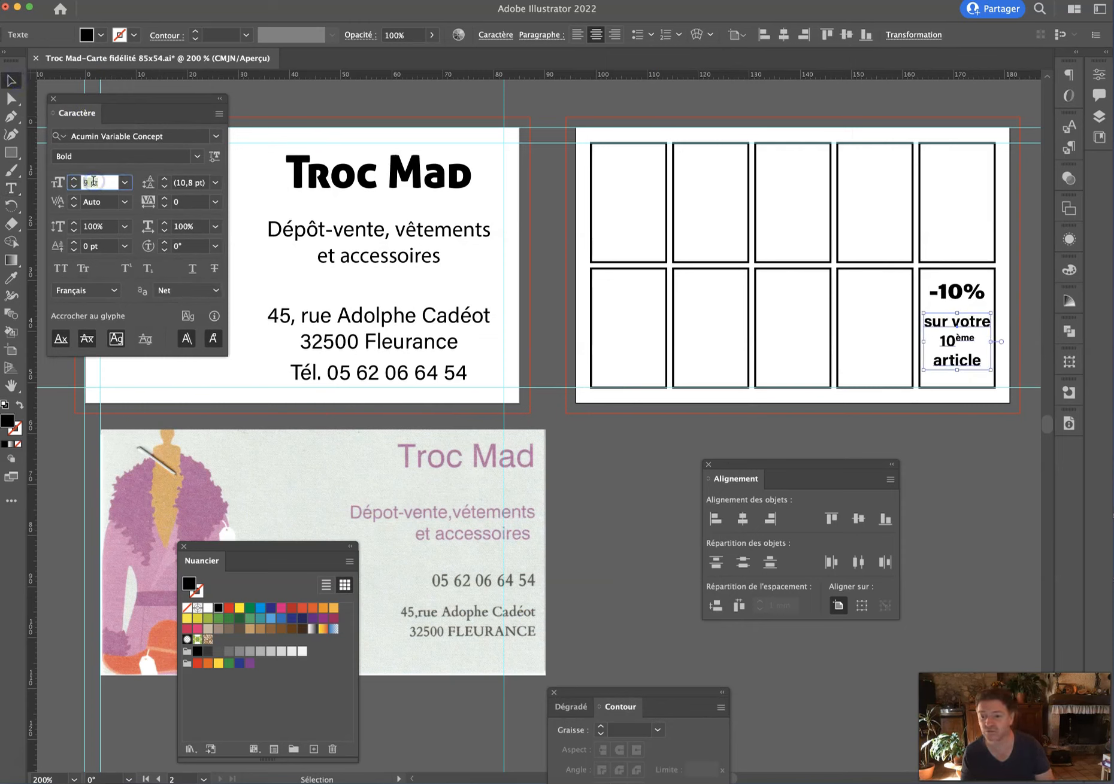
left_click(203, 181)
type("9")
key("Return")
left_click(963, 475)
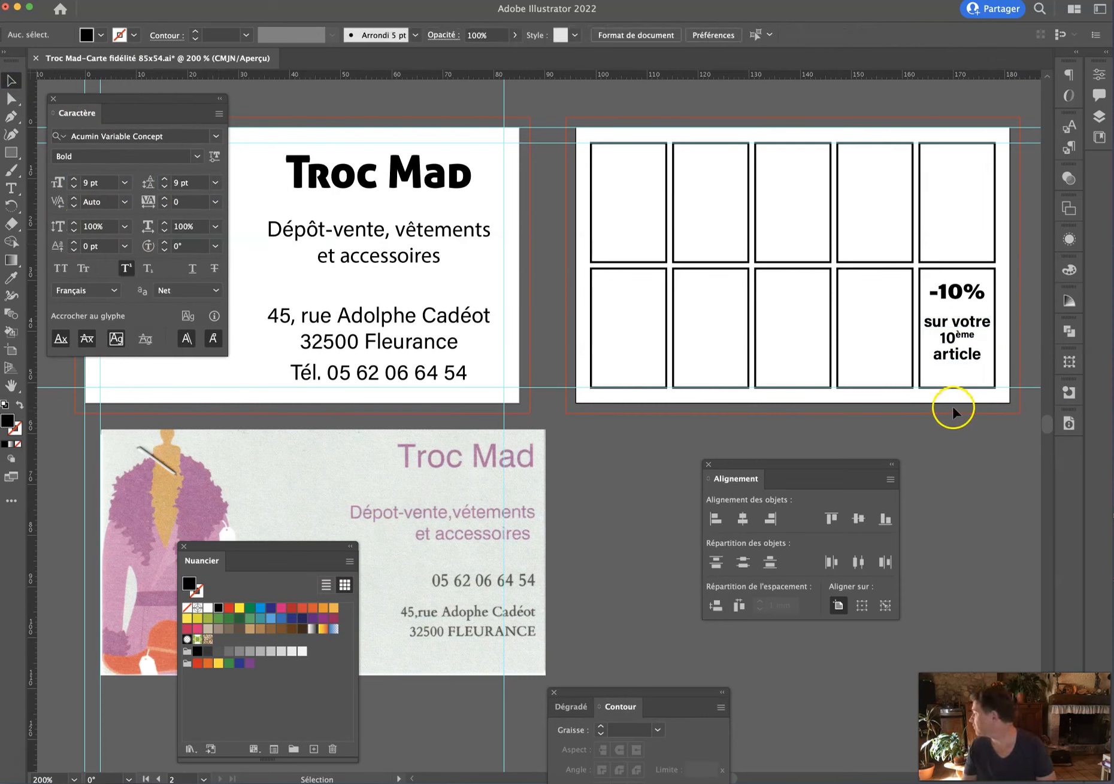
Lower both texts slightly and give -10% a 150% vertical scale at 13 pt.
left_click_drag(942, 358, 943, 368)
left_click_drag(947, 292, 947, 300)
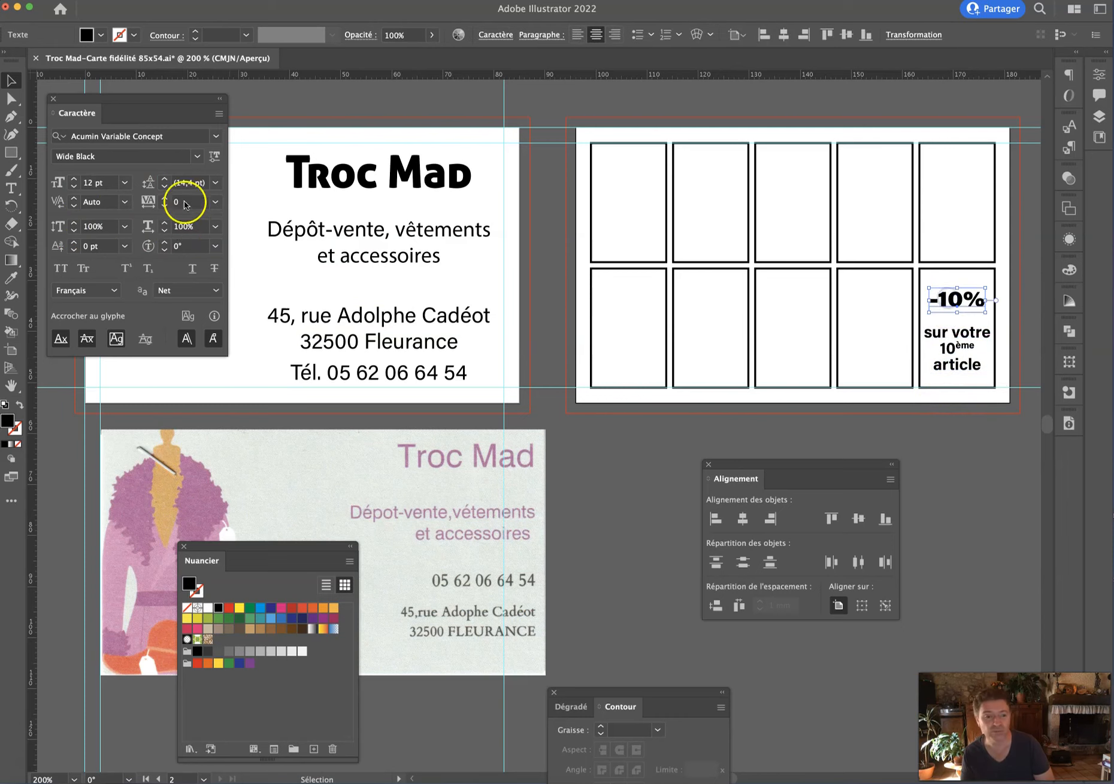
left_click(124, 226)
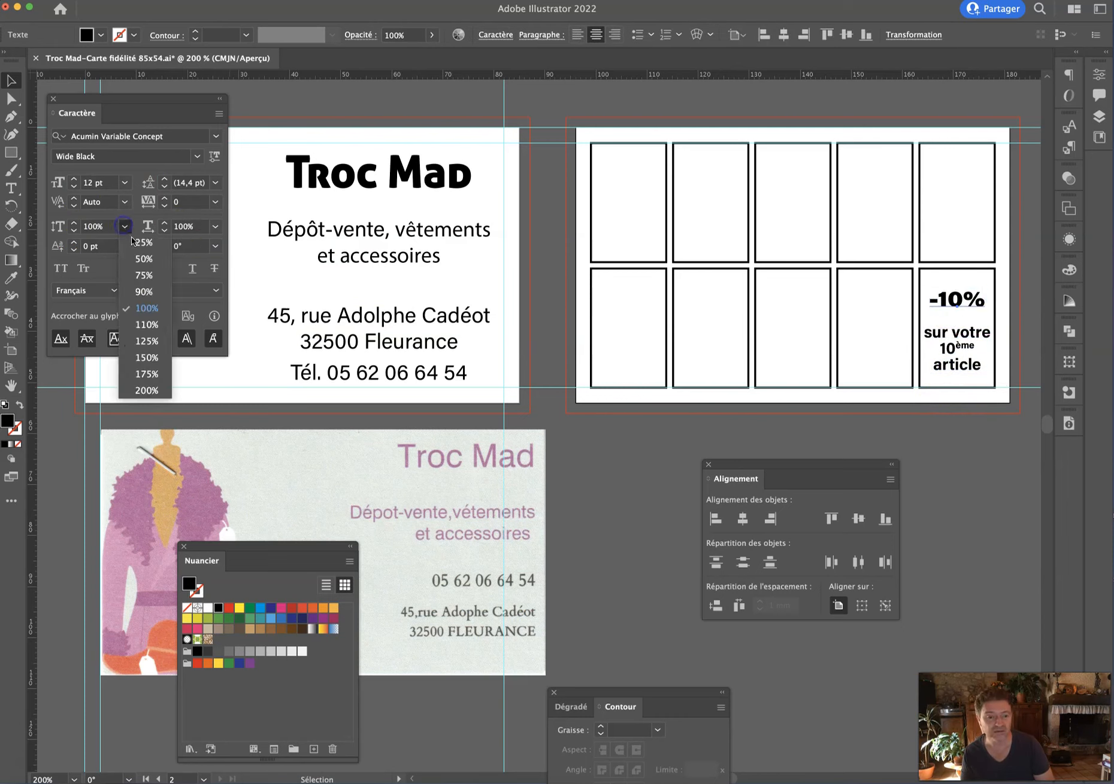
left_click(147, 357)
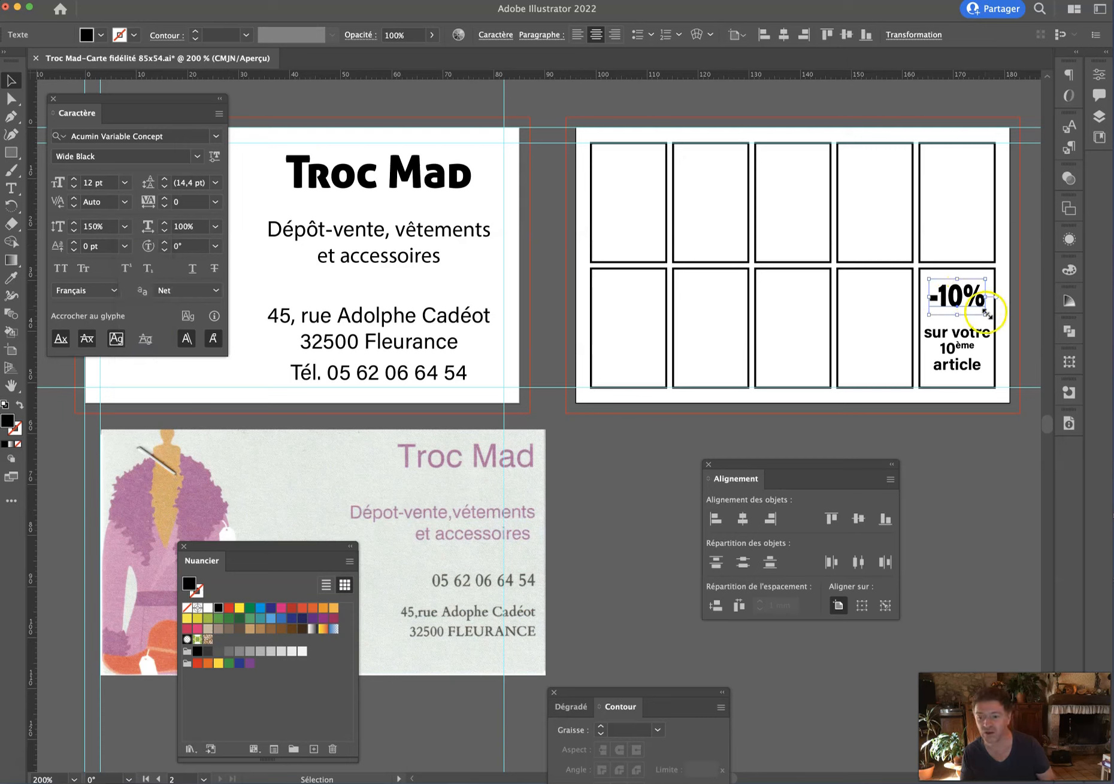
left_click(96, 182)
key("Up")
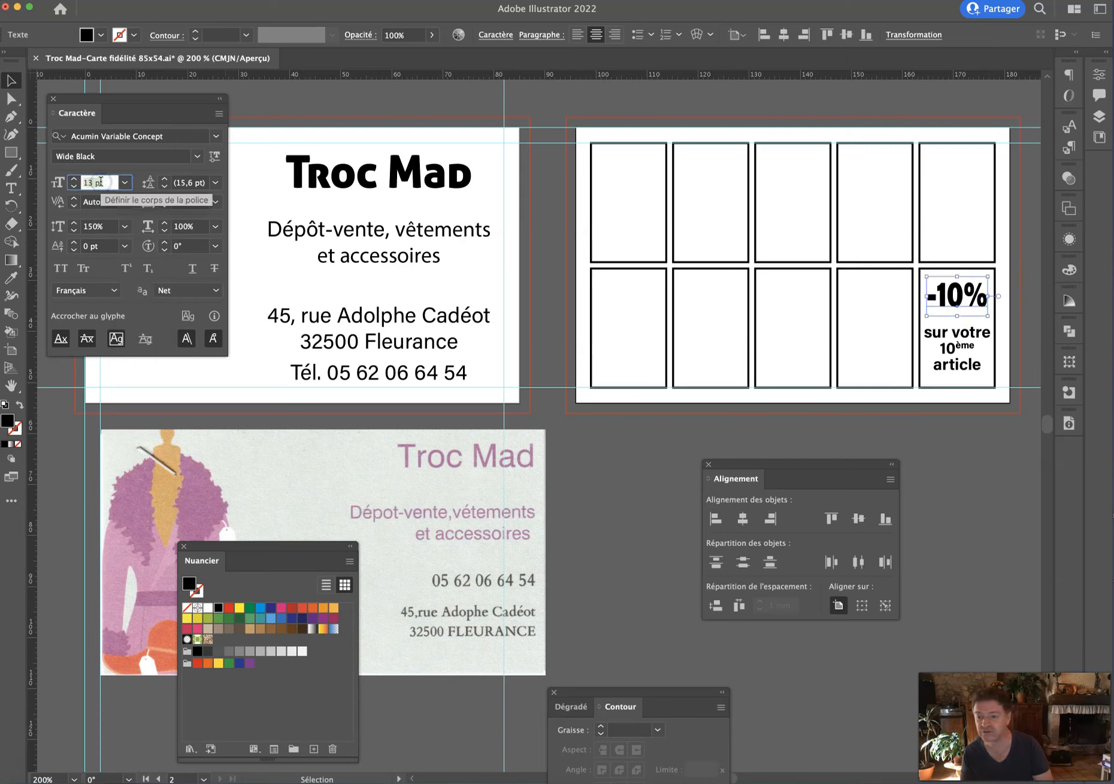
left_click(930, 420)
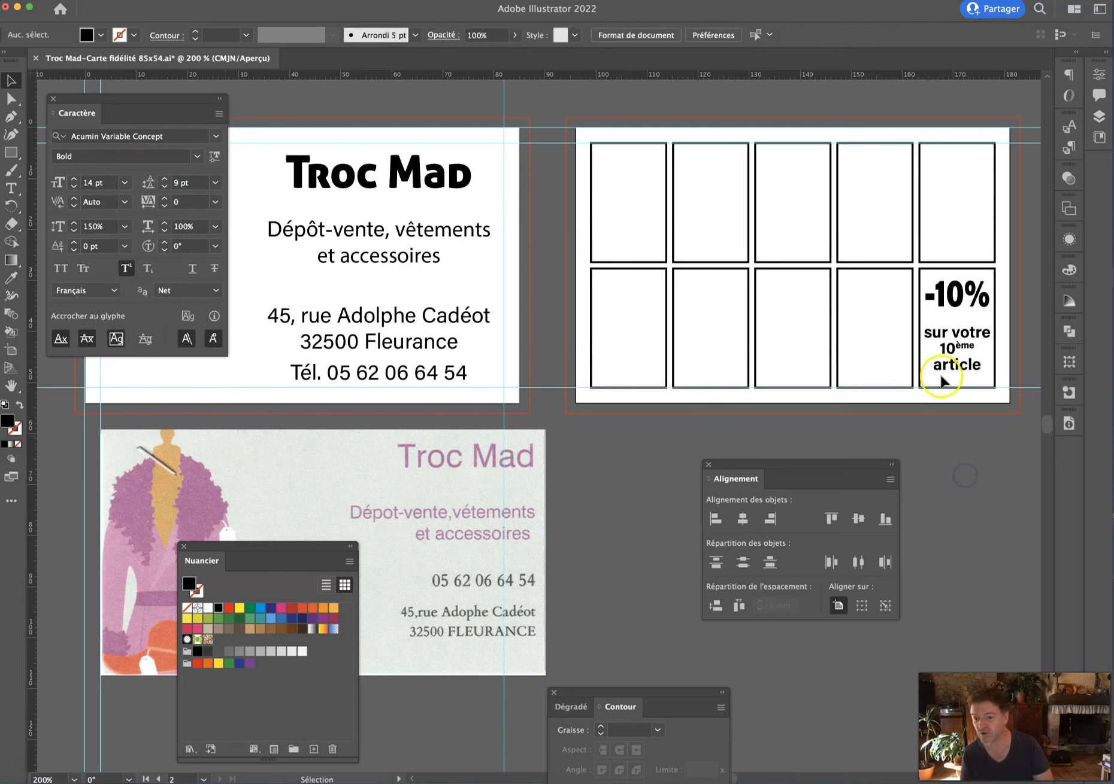
left_click(959, 293)
left_click(985, 366)
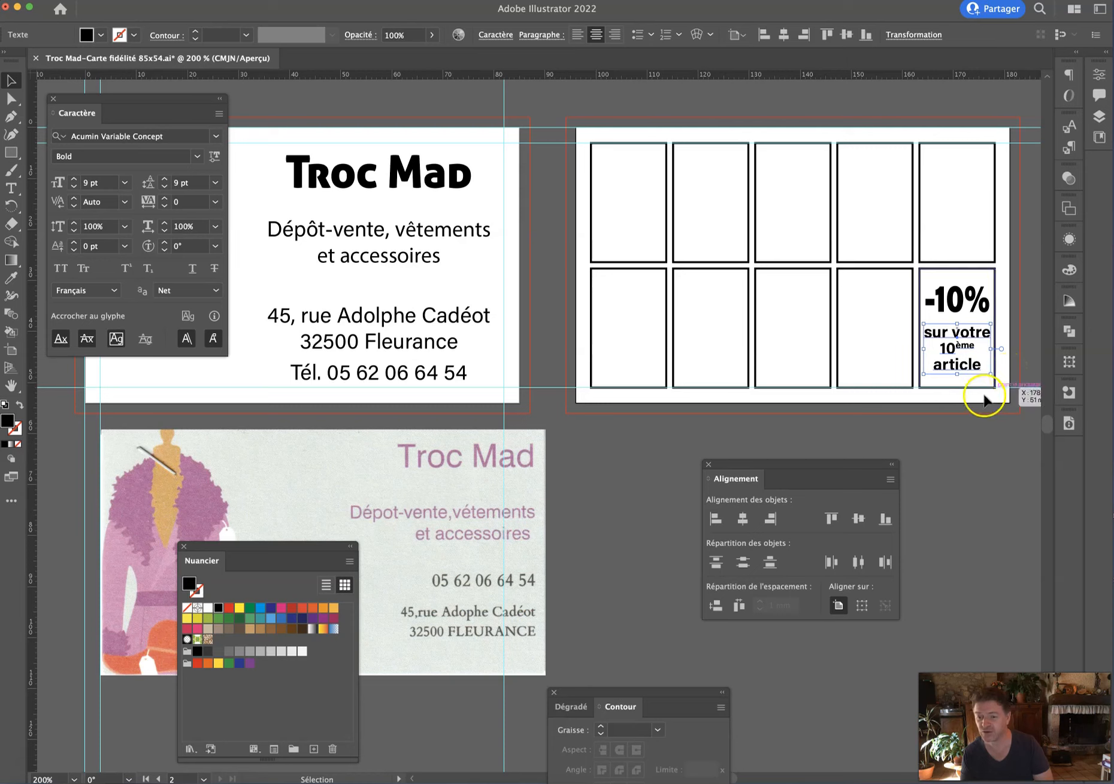
left_click(966, 428)
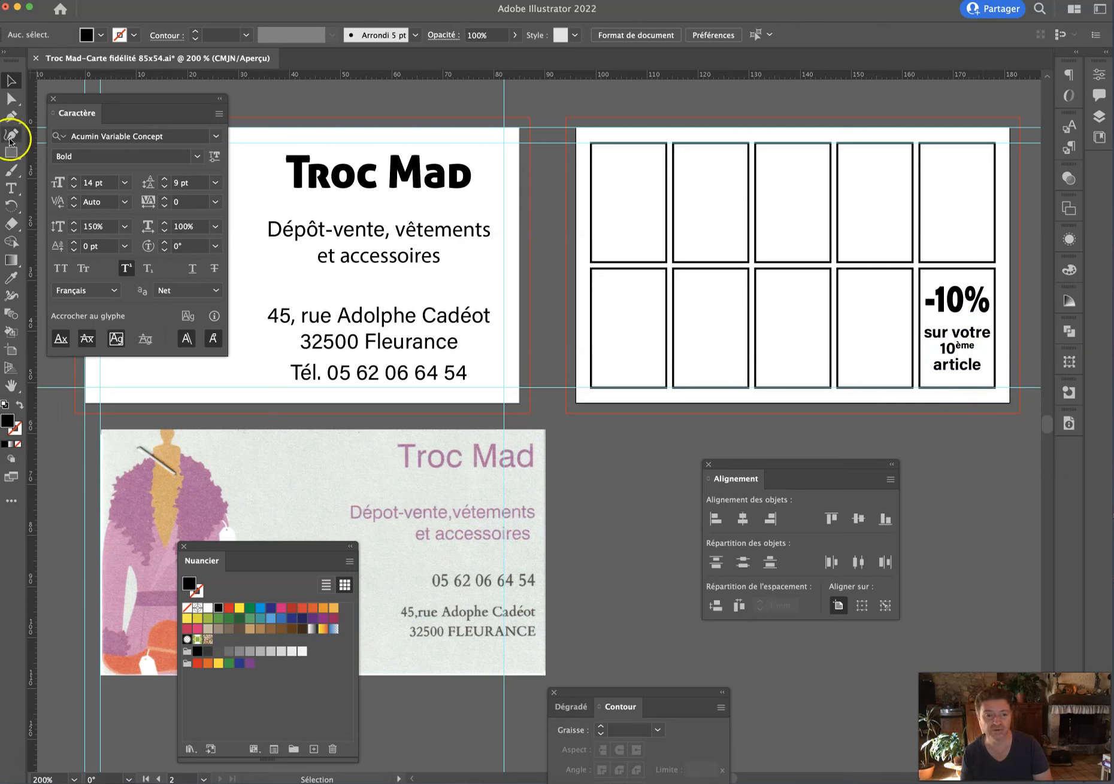
Change 'votre' to 'le' and set the leading to 11 pt, with 10 pt above 'article'.
left_click(10, 188)
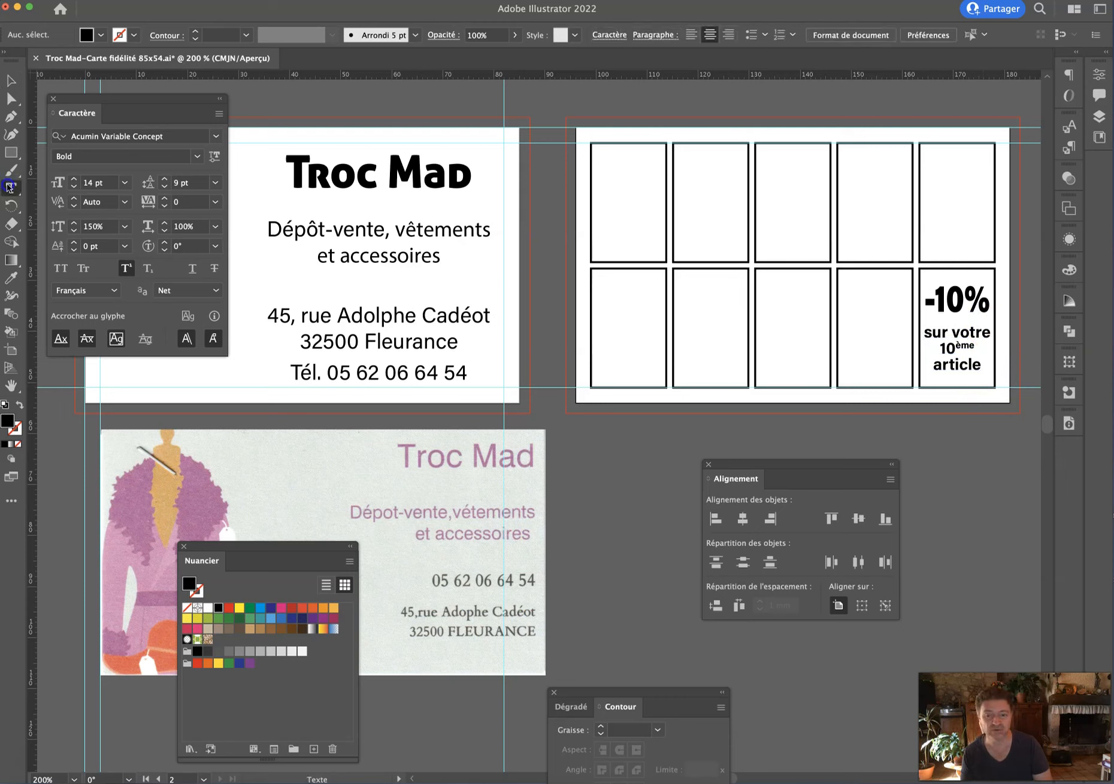
left_click(951, 332)
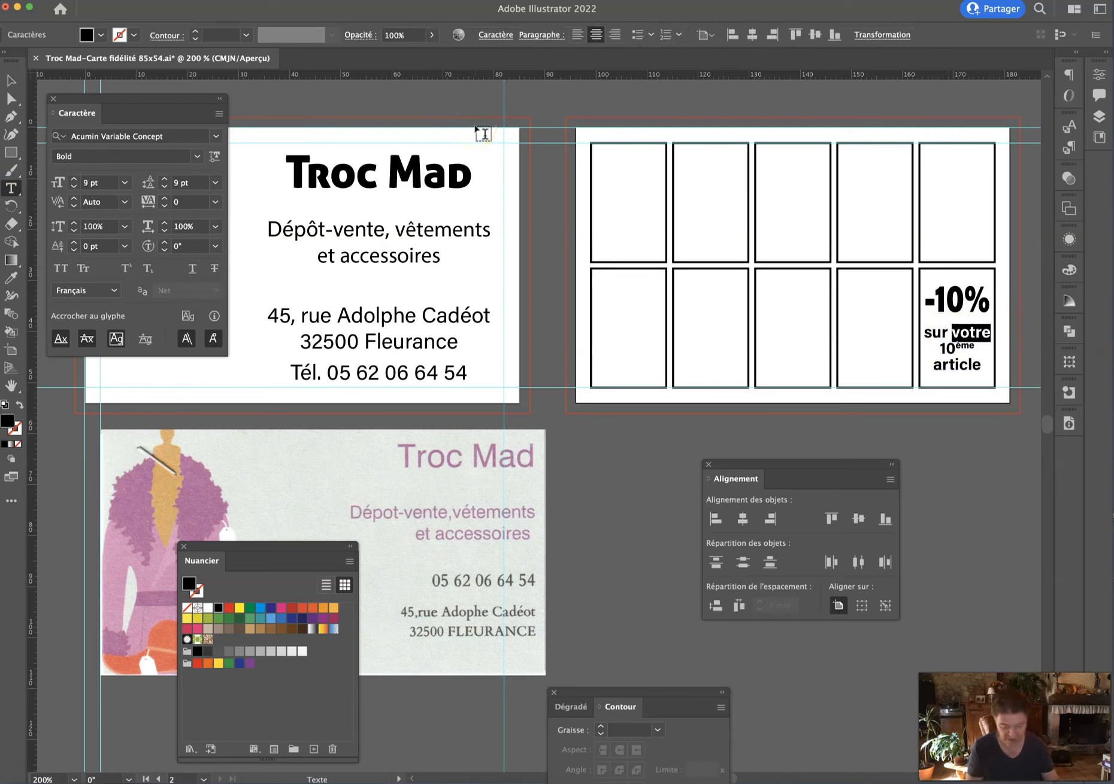
type("le")
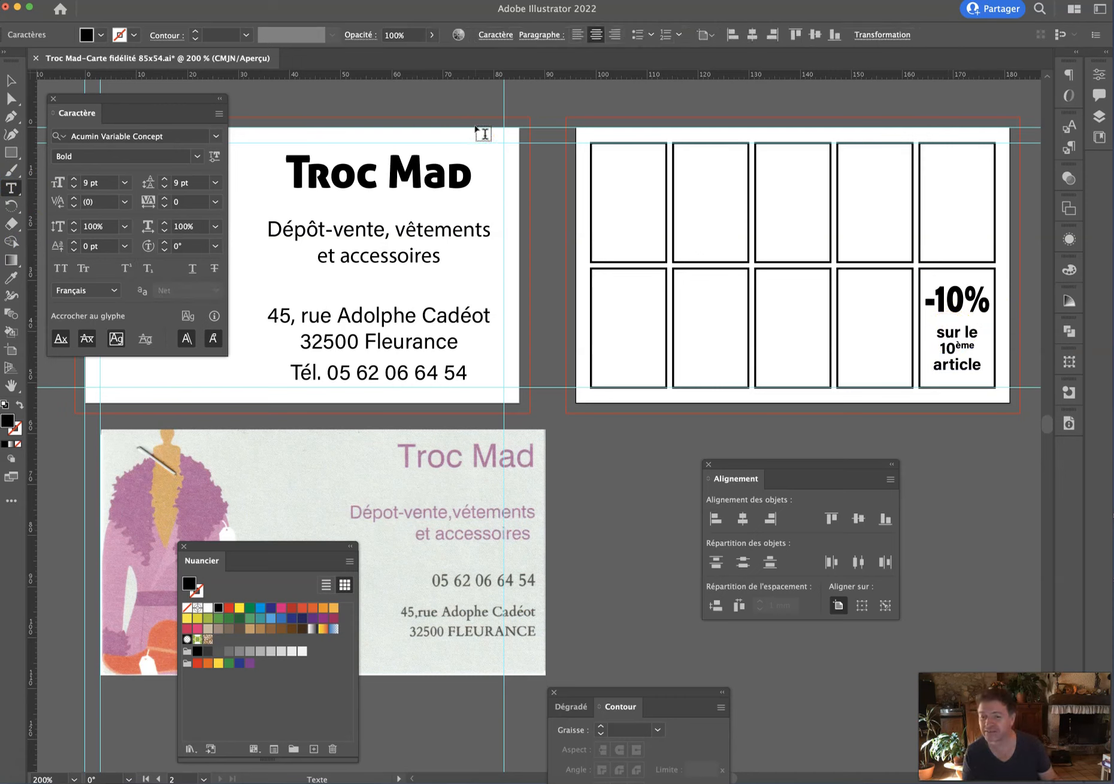
key("super+a")
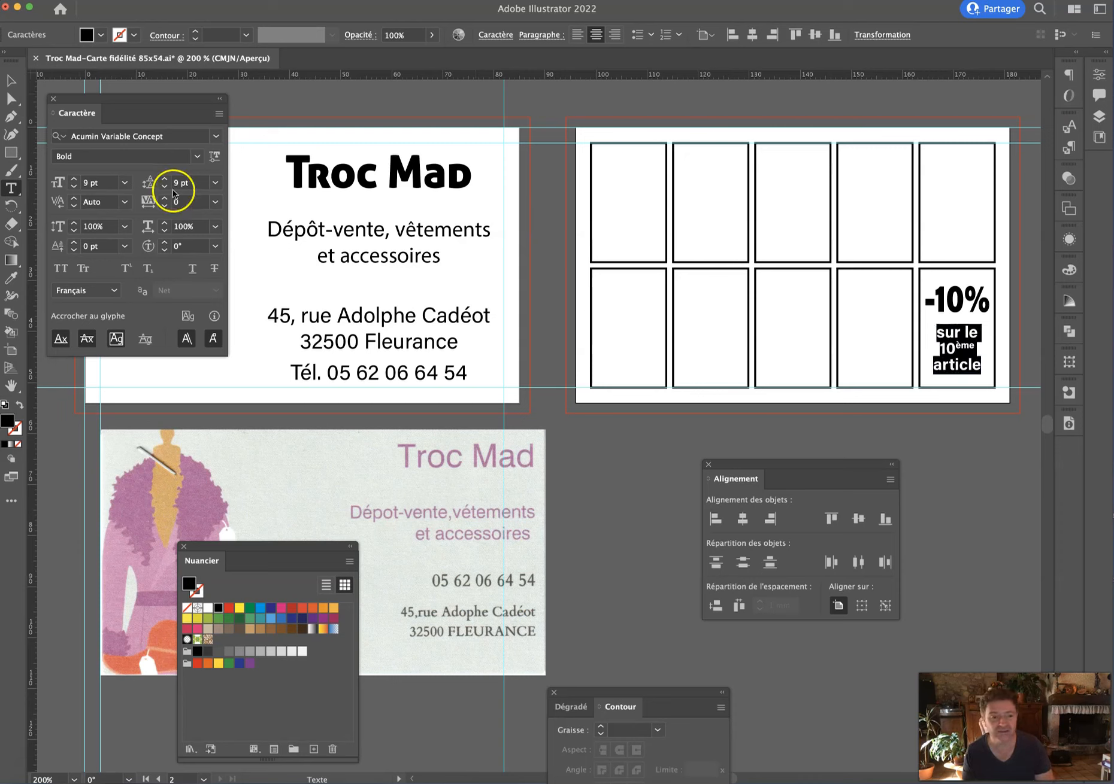
left_click(163, 179)
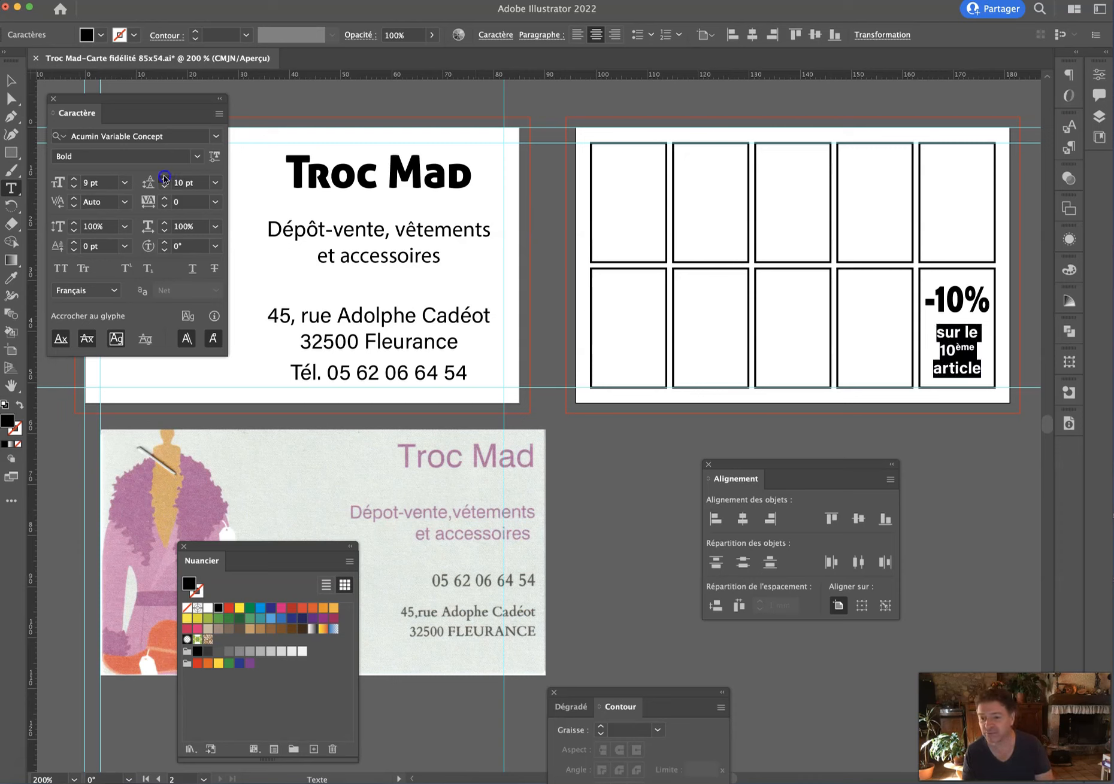
left_click(164, 179)
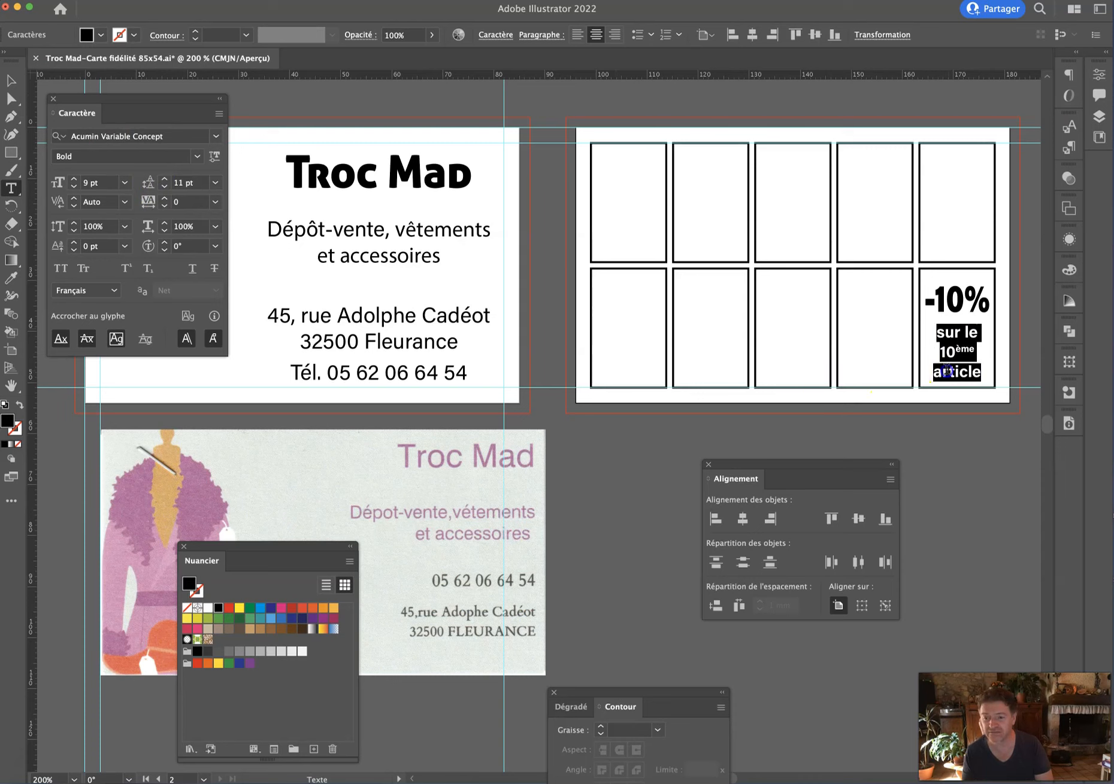
double_click(947, 372)
left_click(176, 182)
key("Down")
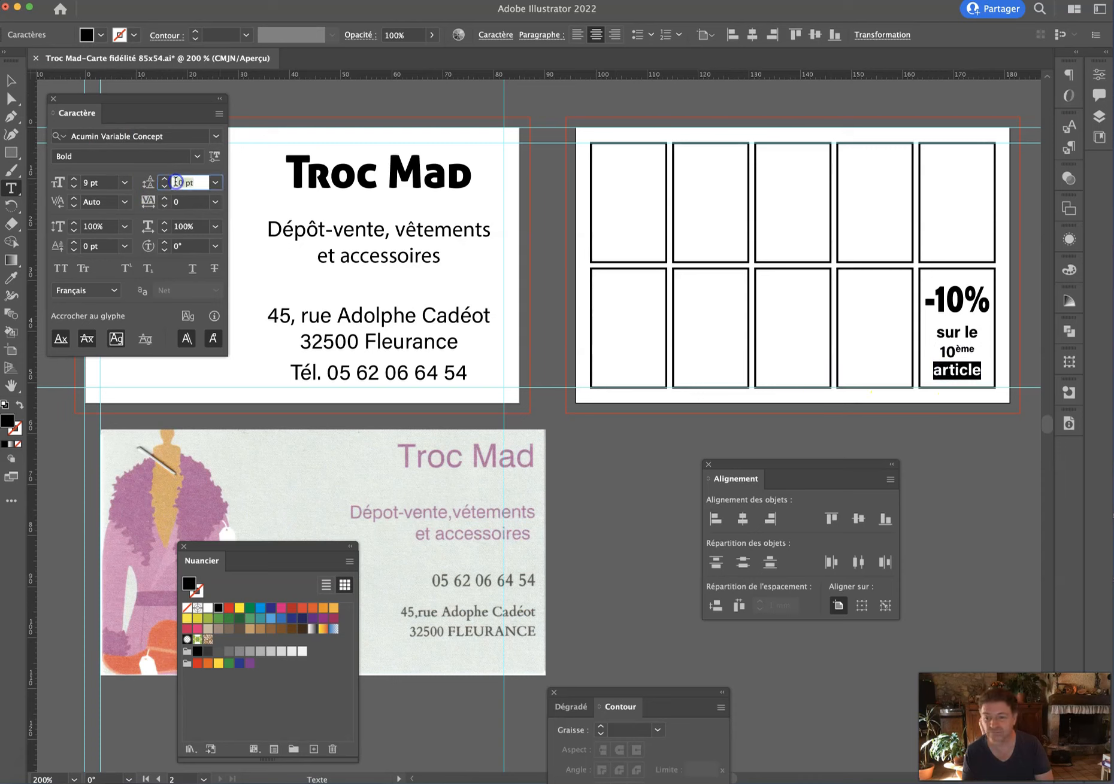
left_click(8, 78)
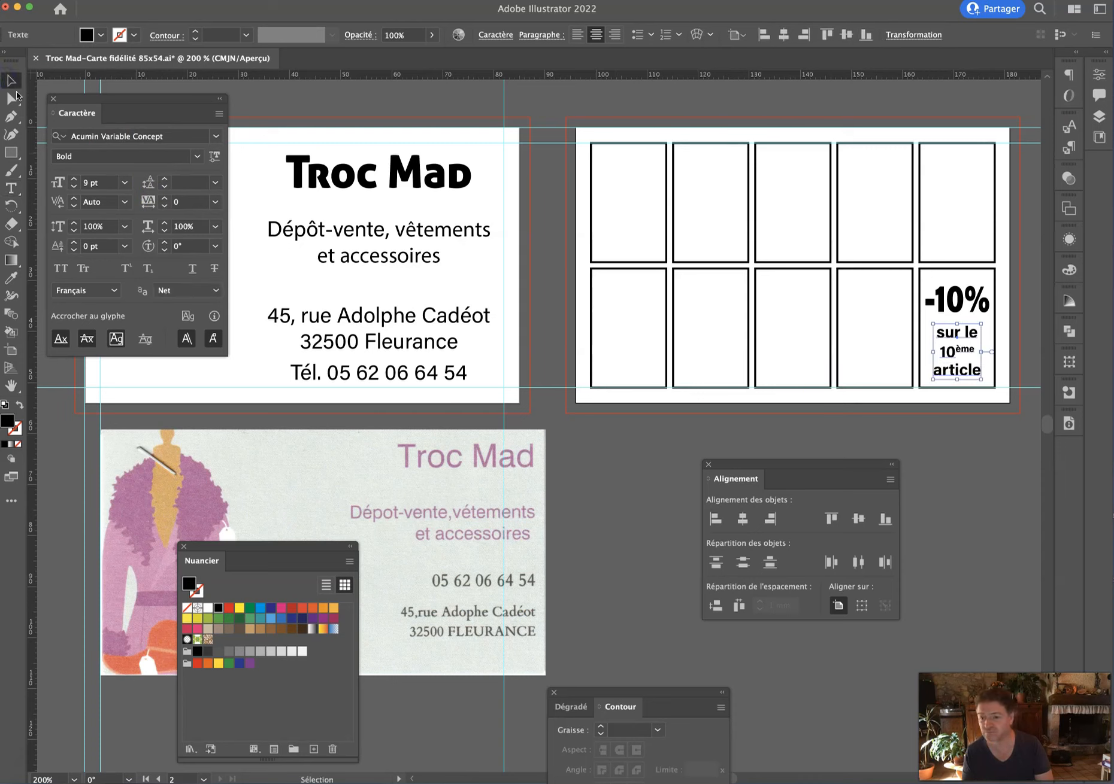
left_click(1031, 500)
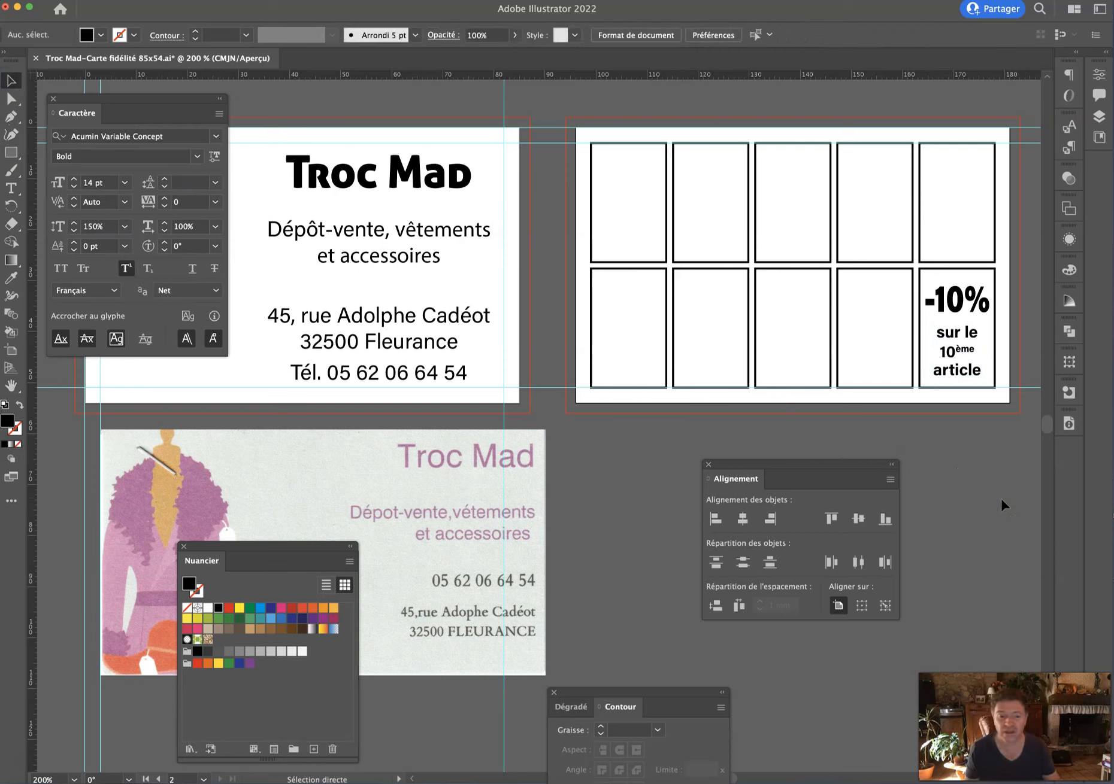
Move the Character and Alignment panels to the lower right, side by side.
left_click_drag(151, 103, 559, 471)
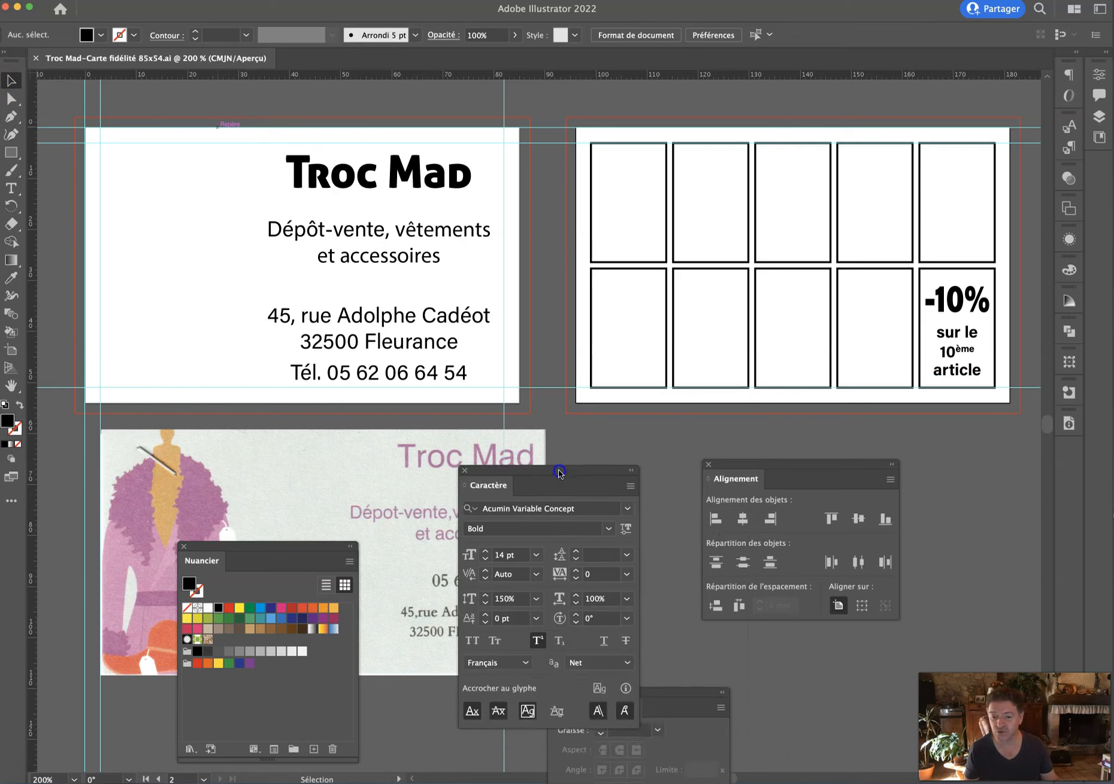
left_click(892, 465)
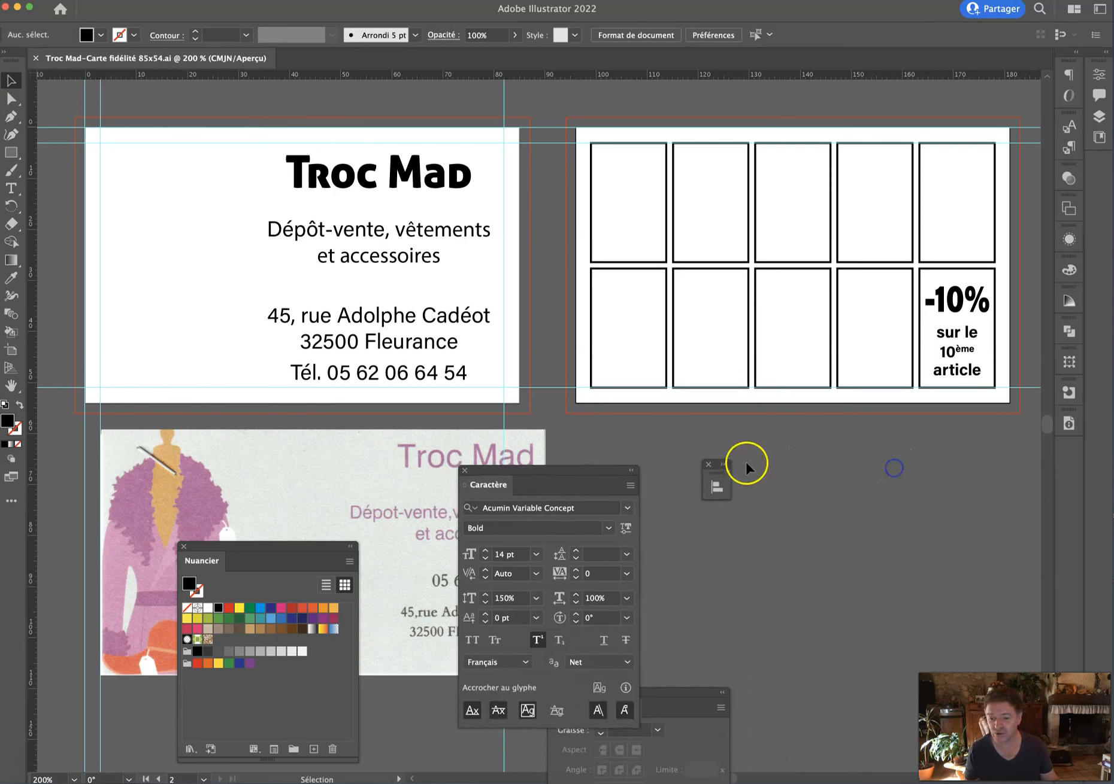
left_click(723, 463)
left_click_drag(725, 465, 992, 482)
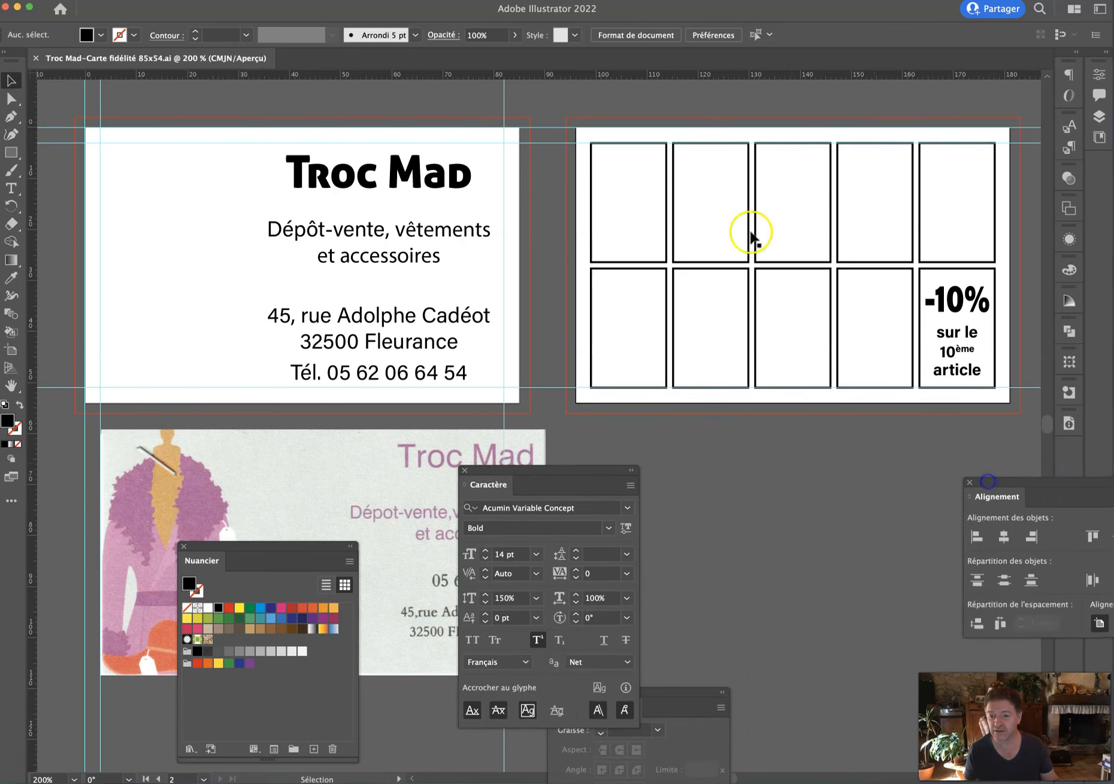
left_click_drag(897, 447, 826, 459)
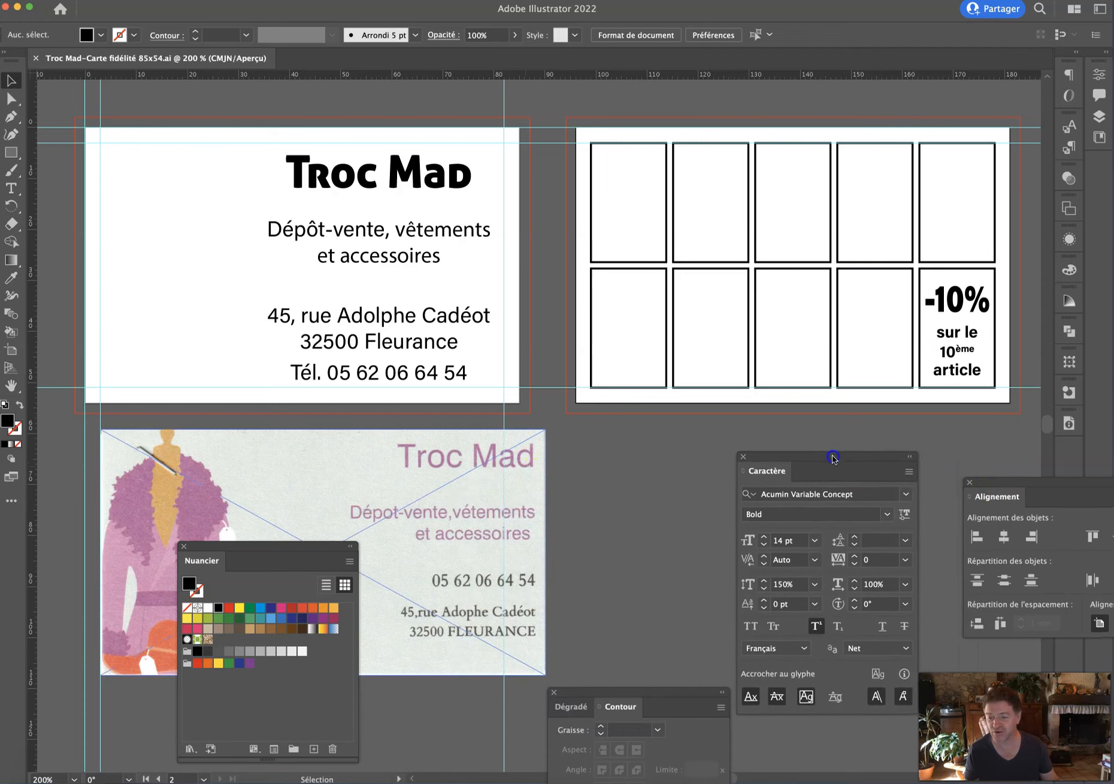
left_click_drag(1018, 486, 958, 473)
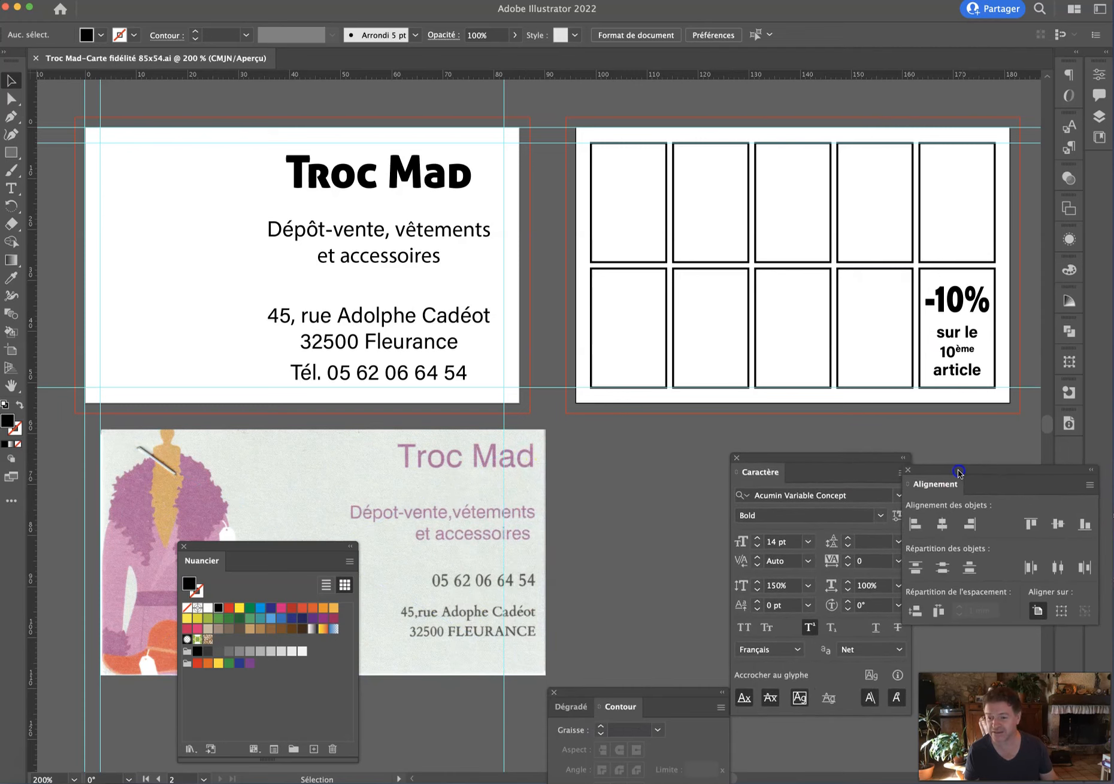
left_click(1091, 472)
left_click(925, 473)
left_click_drag(924, 473, 1098, 171)
Dock the Gradient/Stroke and Swatches panels beside and below the Character panel.
left_click_drag(828, 462, 879, 455)
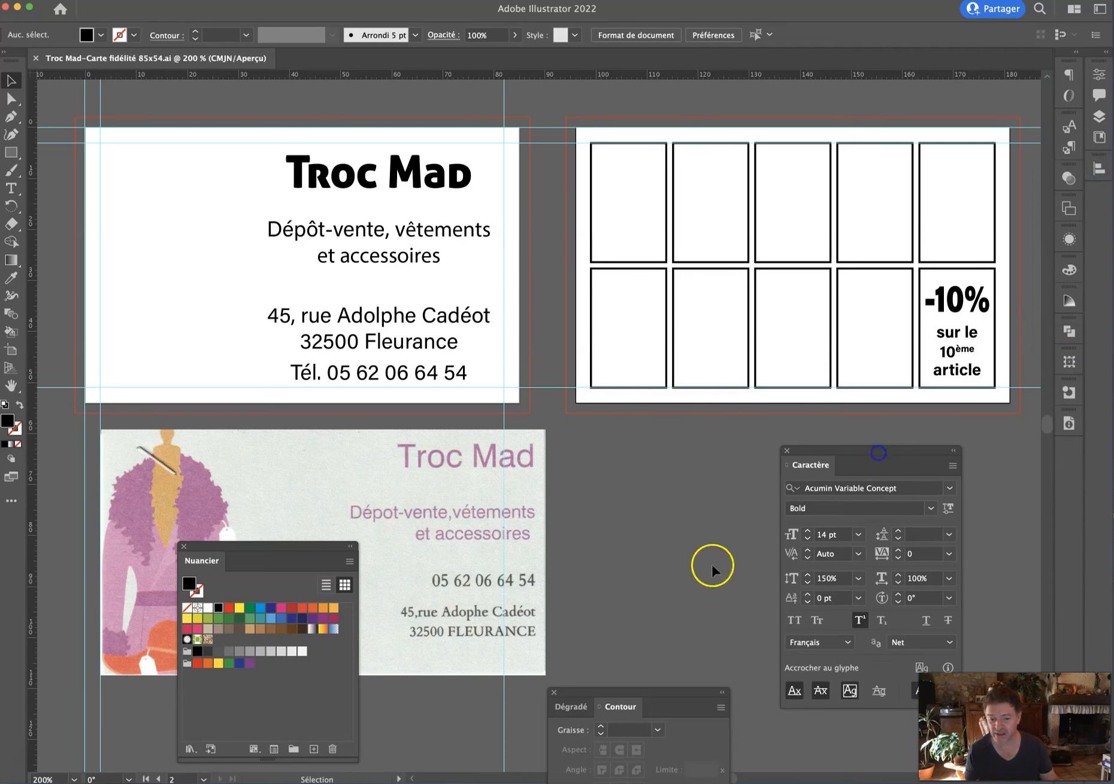
left_click_drag(616, 697, 650, 502)
left_click_drag(249, 552, 689, 661)
left_click_drag(645, 500, 641, 452)
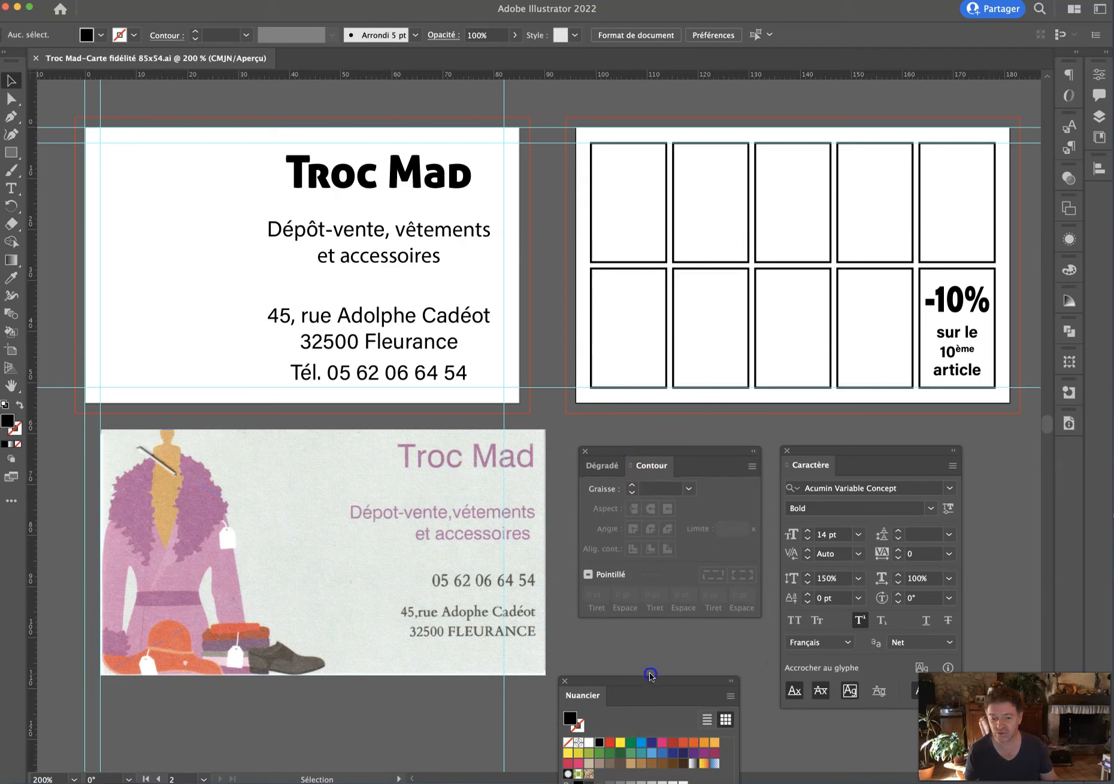
left_click_drag(646, 680, 661, 640)
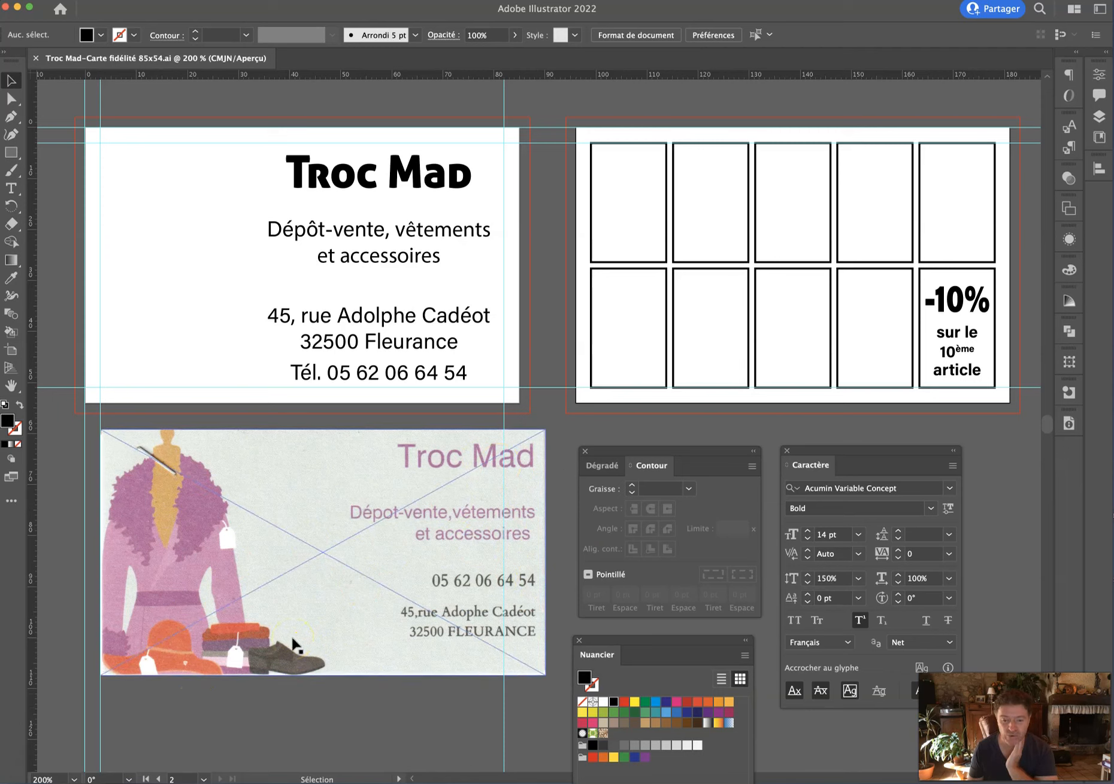
left_click(11, 188)
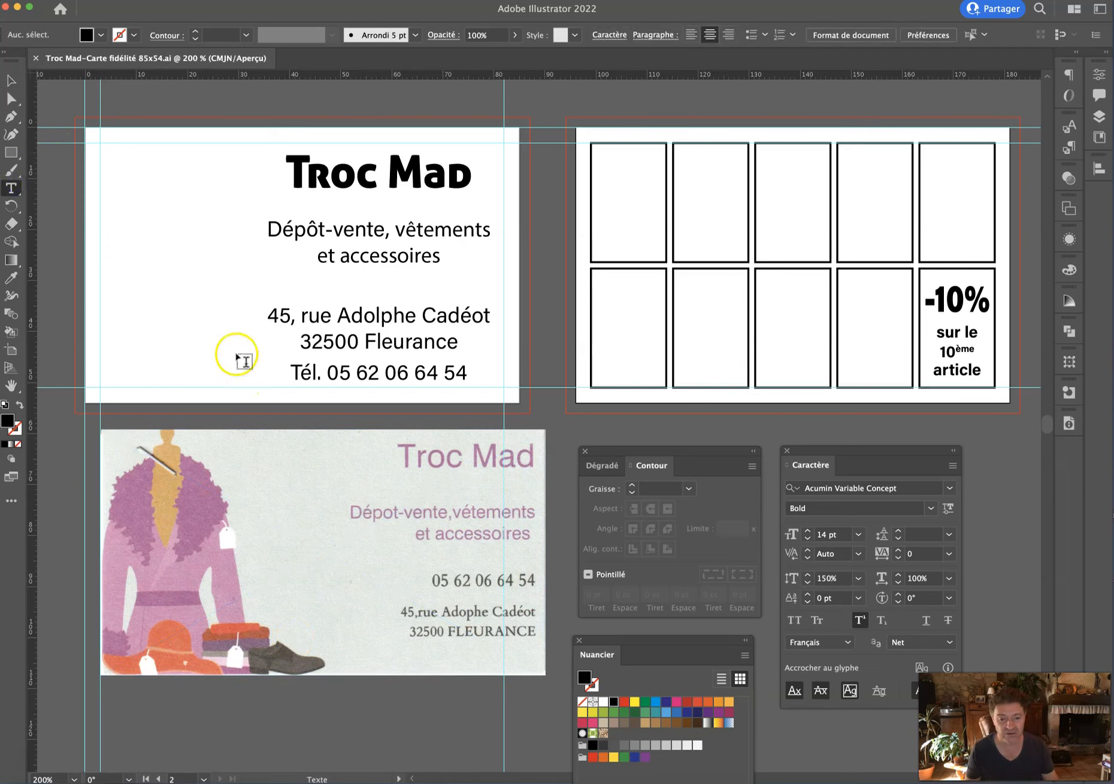
Type the list 'Chaussure', 'Manteau', 'Chapeau' as new text on the card's left side.
left_click(157, 318)
type("Chausse")
key("BackSpace")
type("ure")
key("Return")
type("Manteau ")
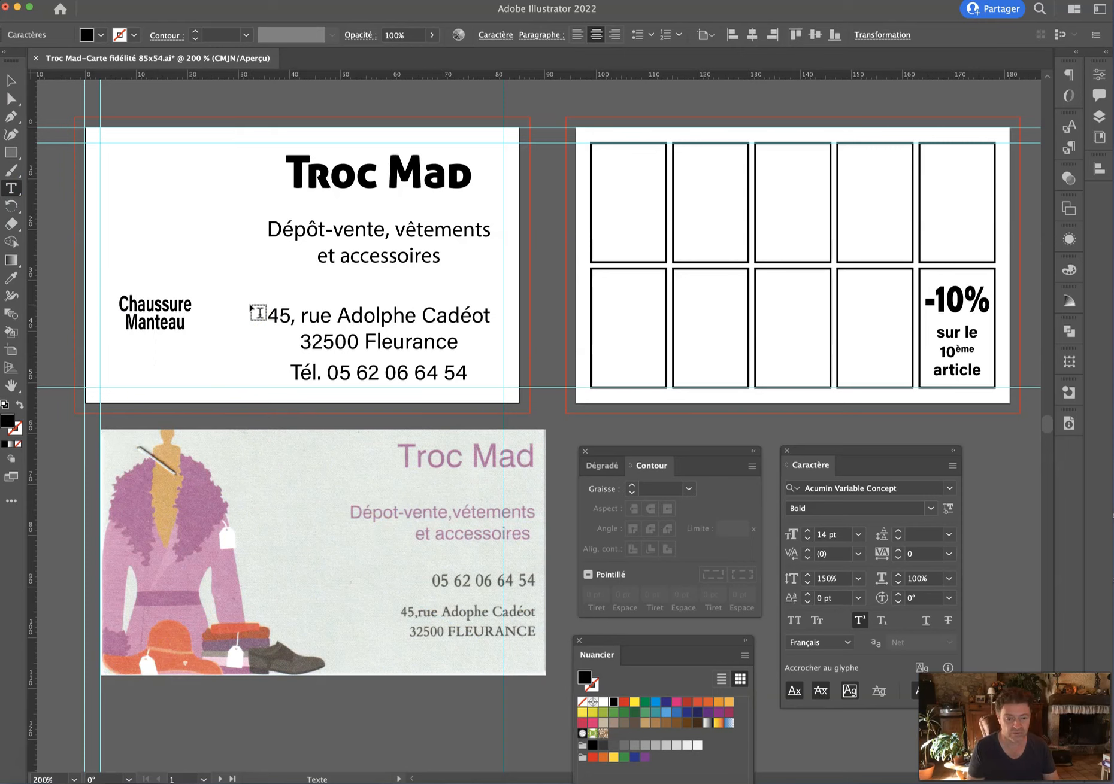
type("Chapeau")
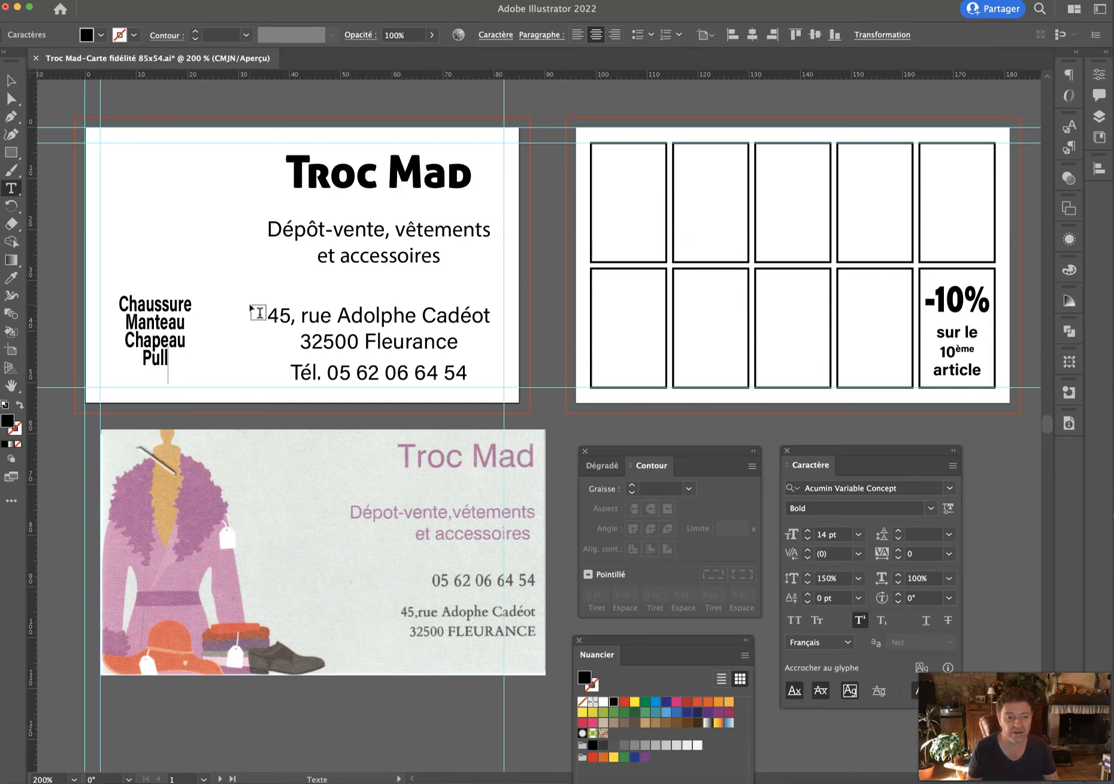
Set the clothing list to 12 pt and move it onto the reference photo card.
key("super+a")
left_click(836, 534)
key("Down")
key("Down")
left_click(11, 80)
left_click_drag(169, 341, 300, 581)
left_click(334, 715)
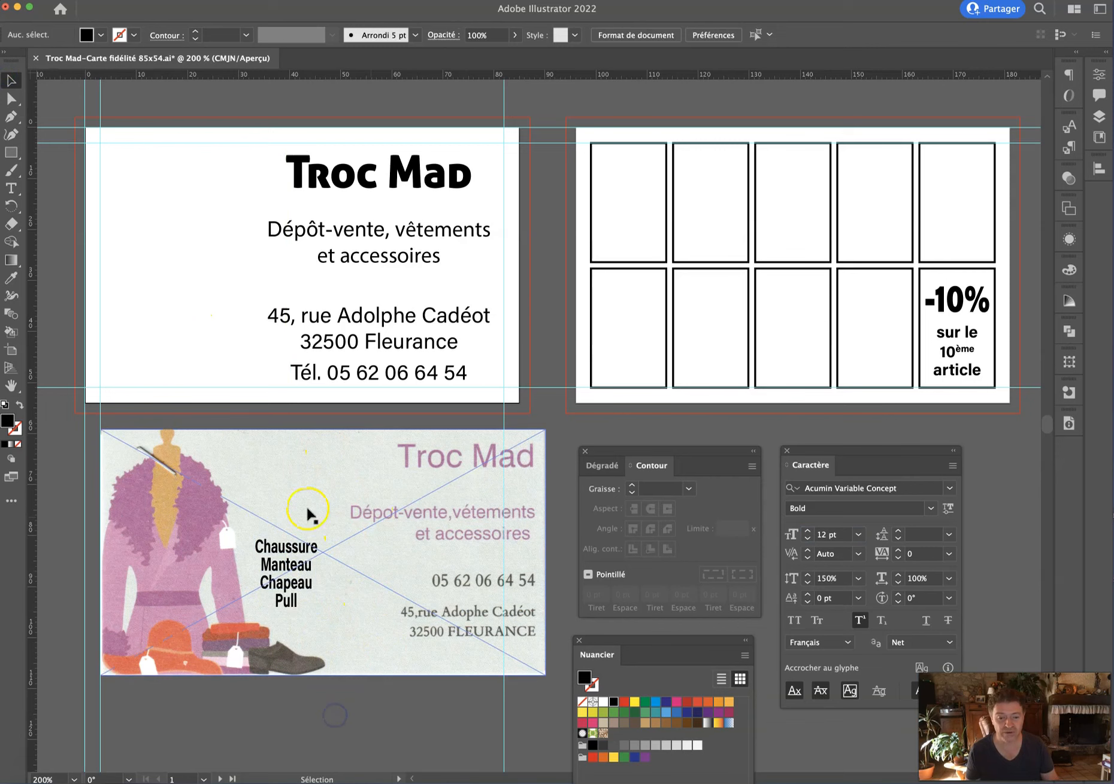
Save the Illustrator document and open freepik.com in a new browser tab.
key("super+s")
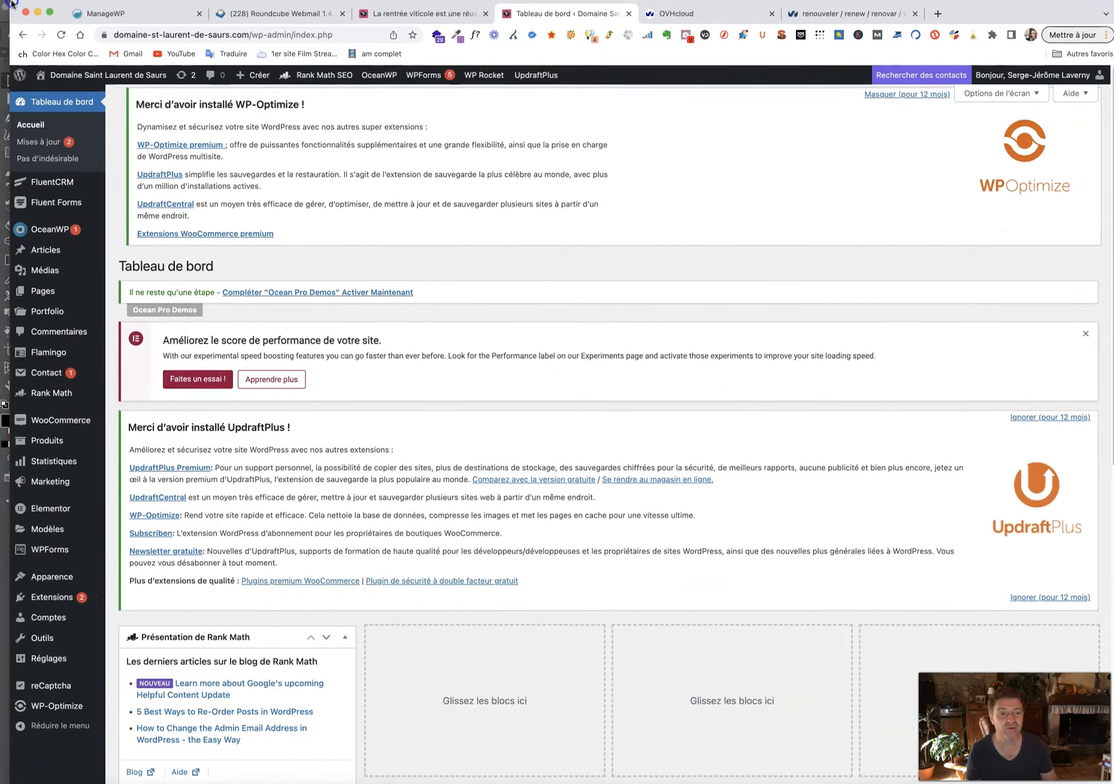
left_click(931, 17)
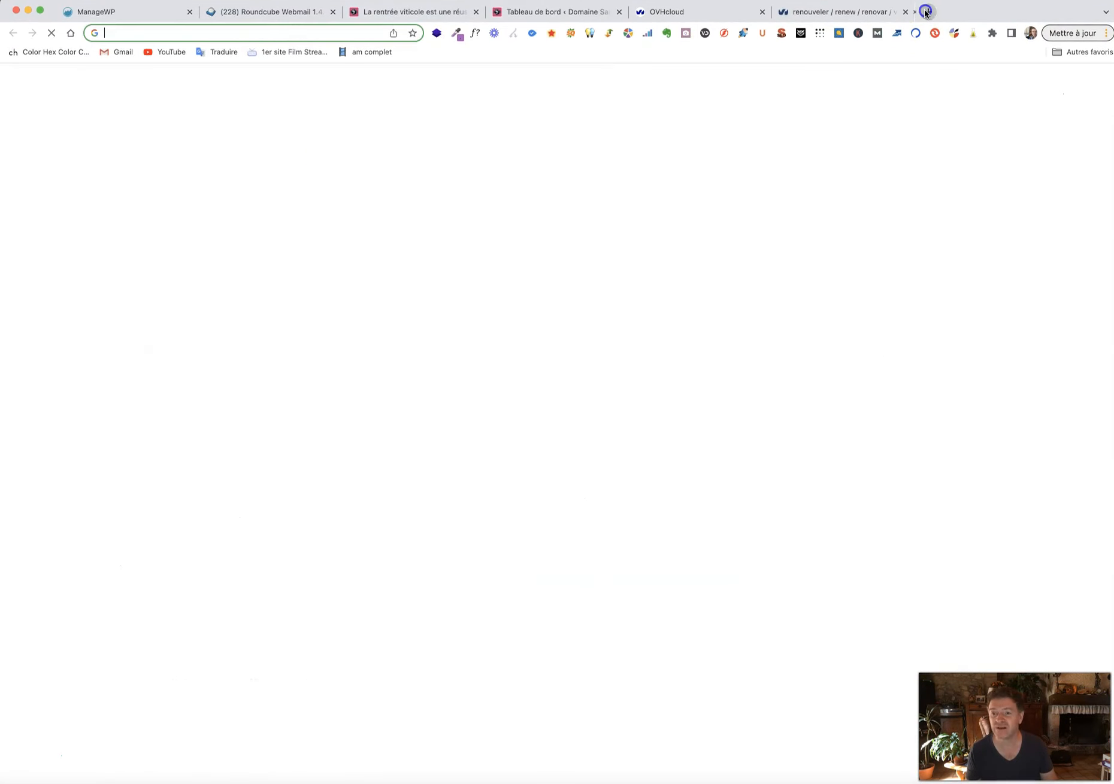
type("freepik.com")
key("Return")
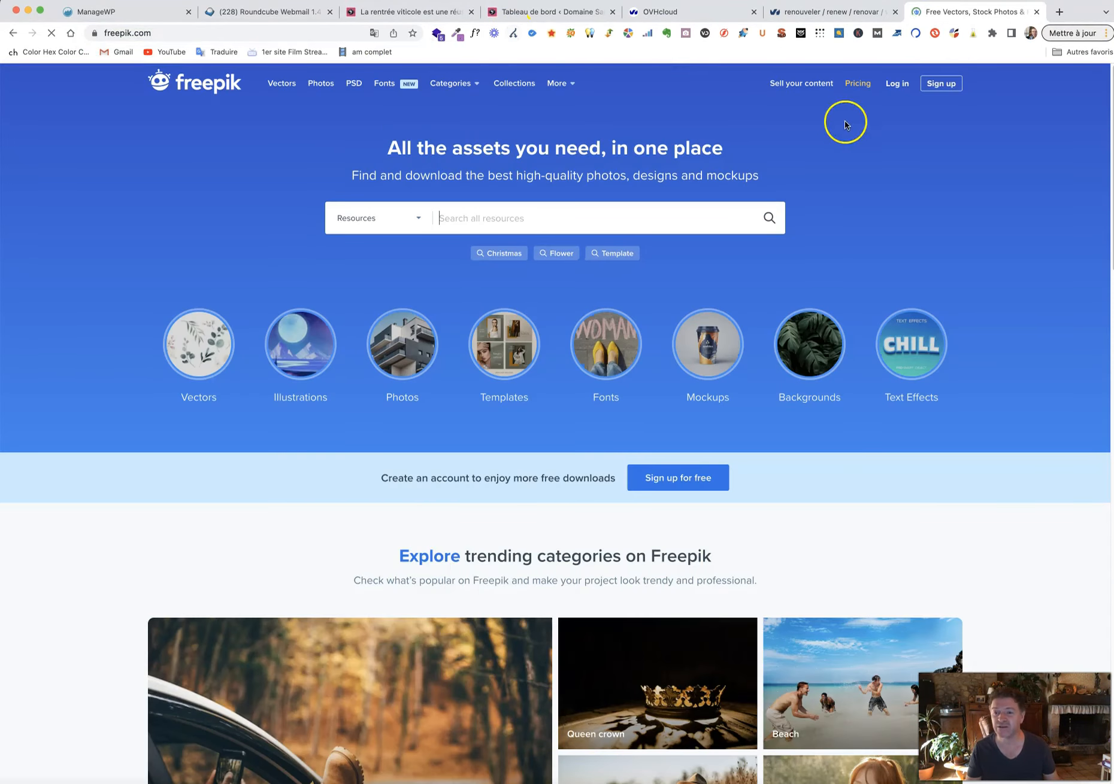
Log in to the Freepik account using the saved password.
left_click(896, 85)
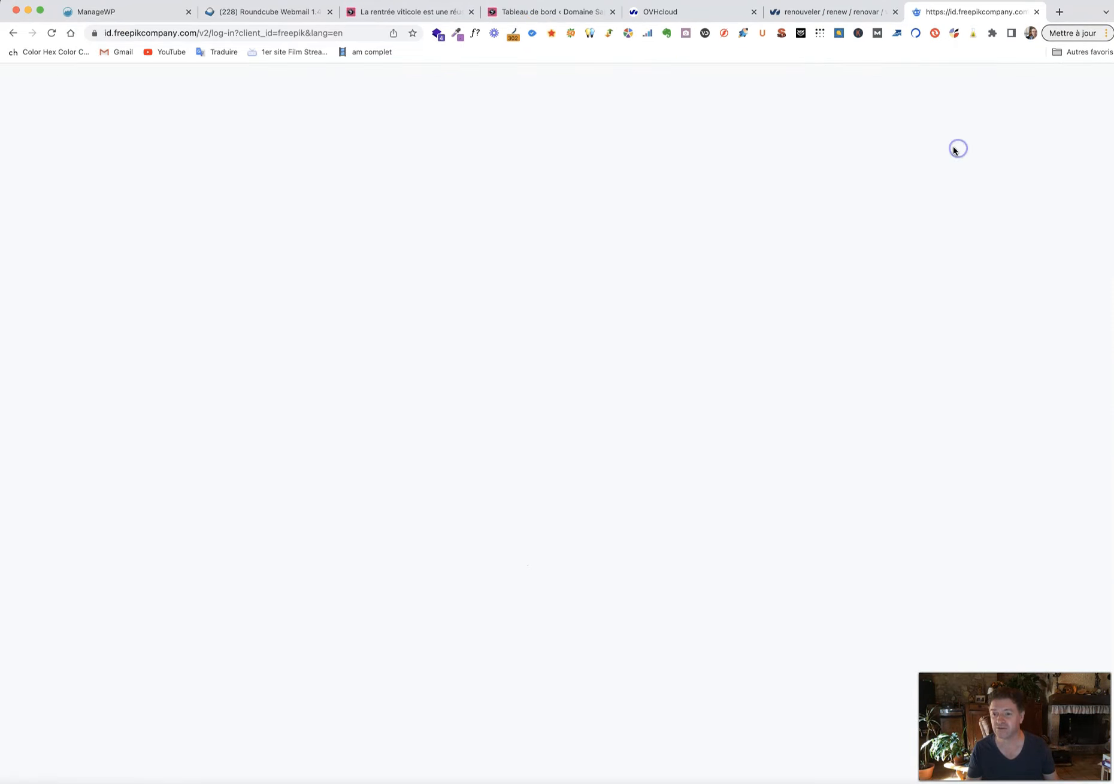
left_click(920, 359)
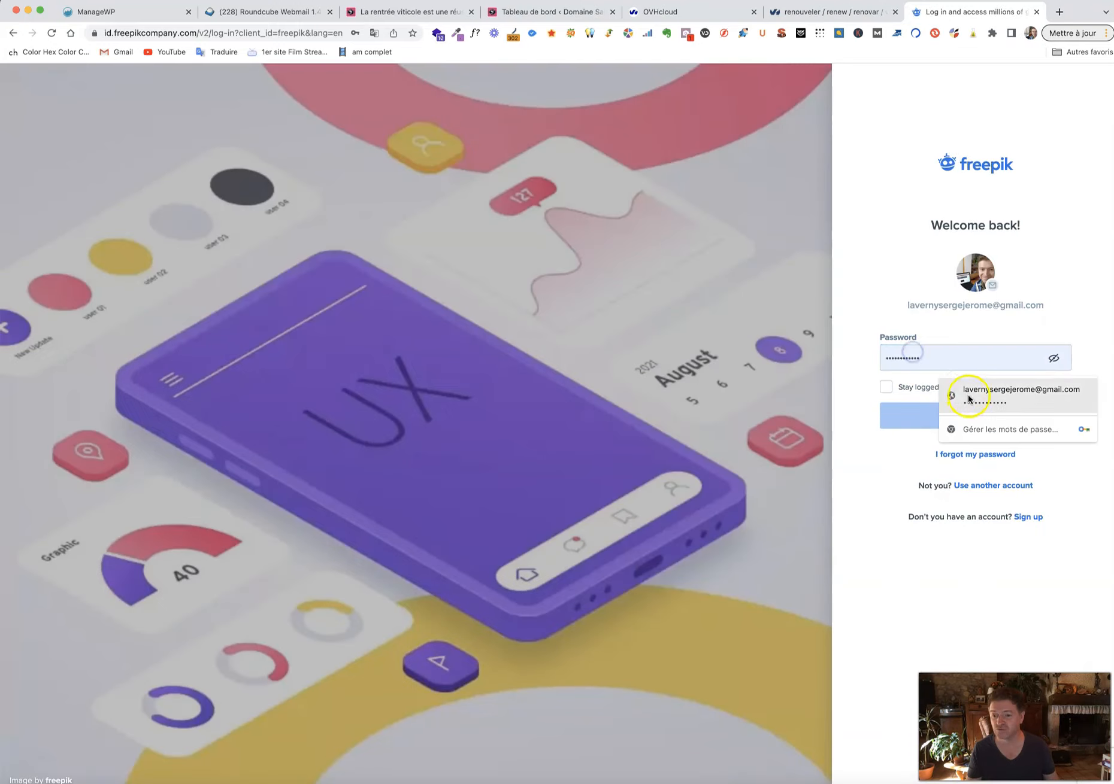
left_click(968, 395)
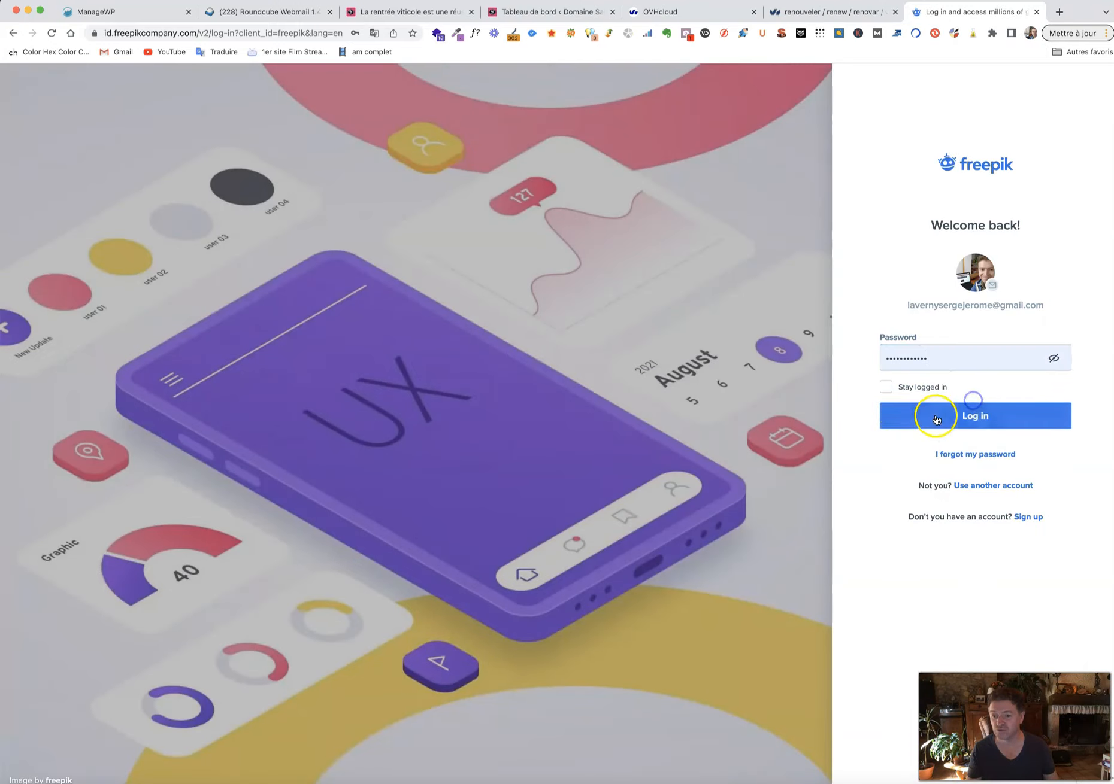
left_click(904, 412)
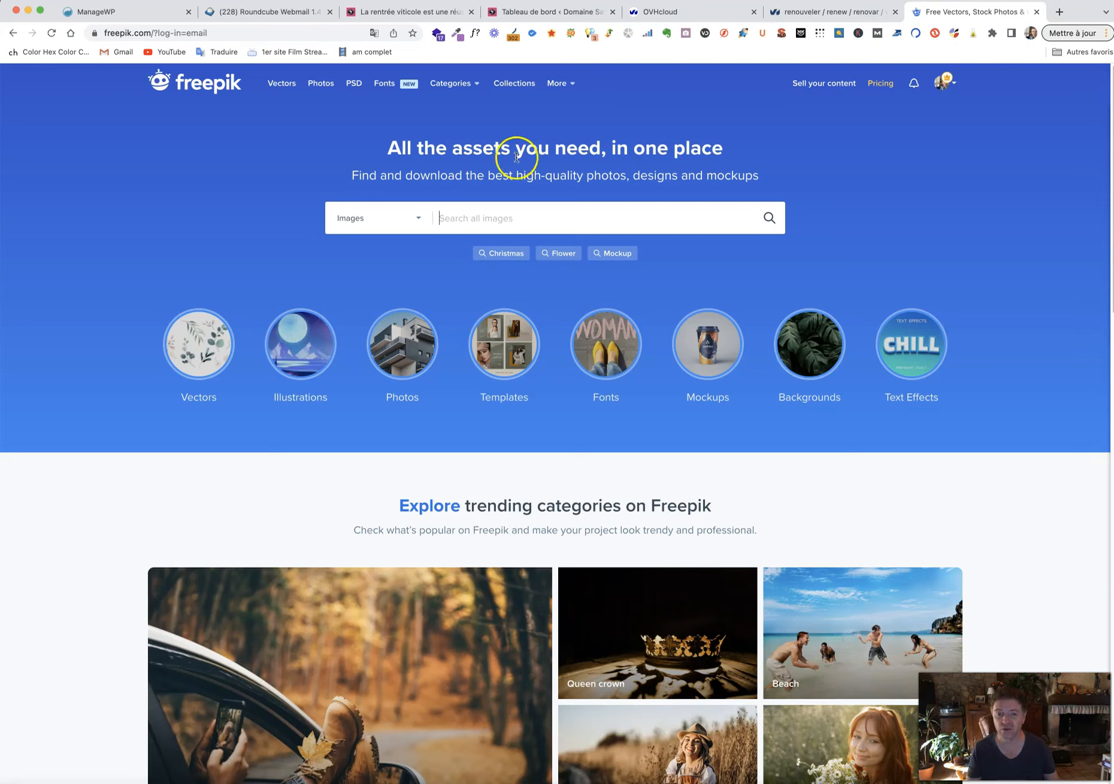
Search Freepik for 'clothing' filtered to Premium vectors.
left_click(482, 217)
type("clothin")
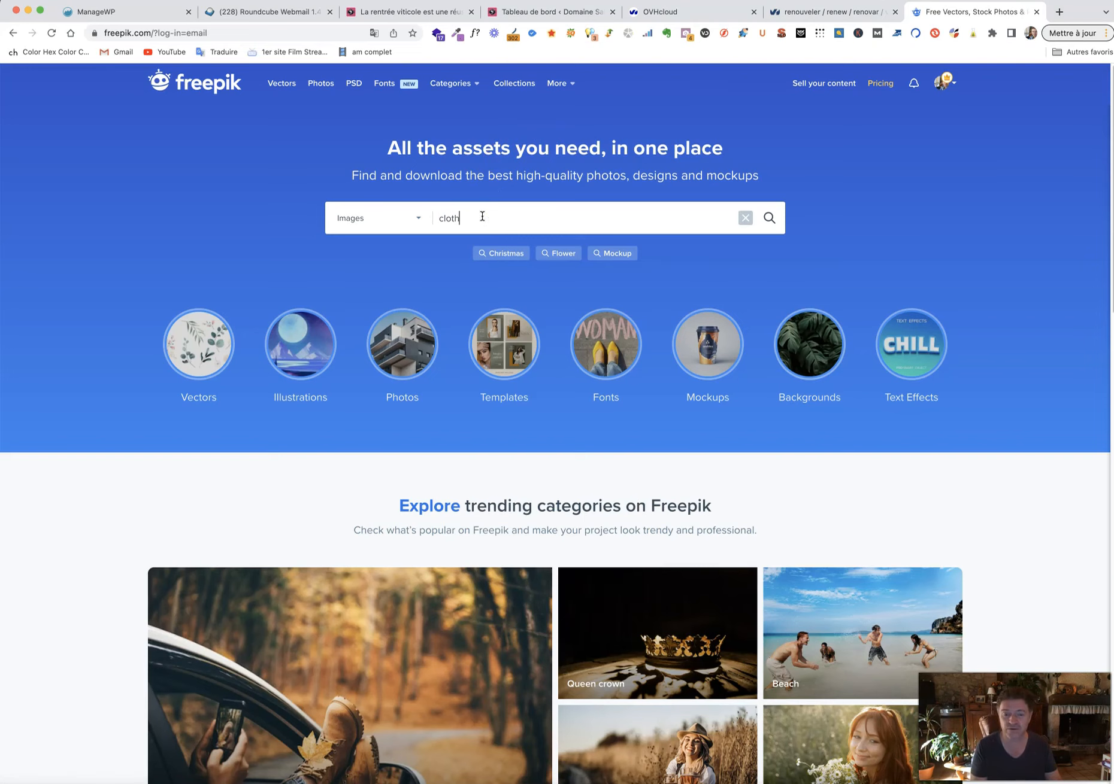
type("g")
key("Return")
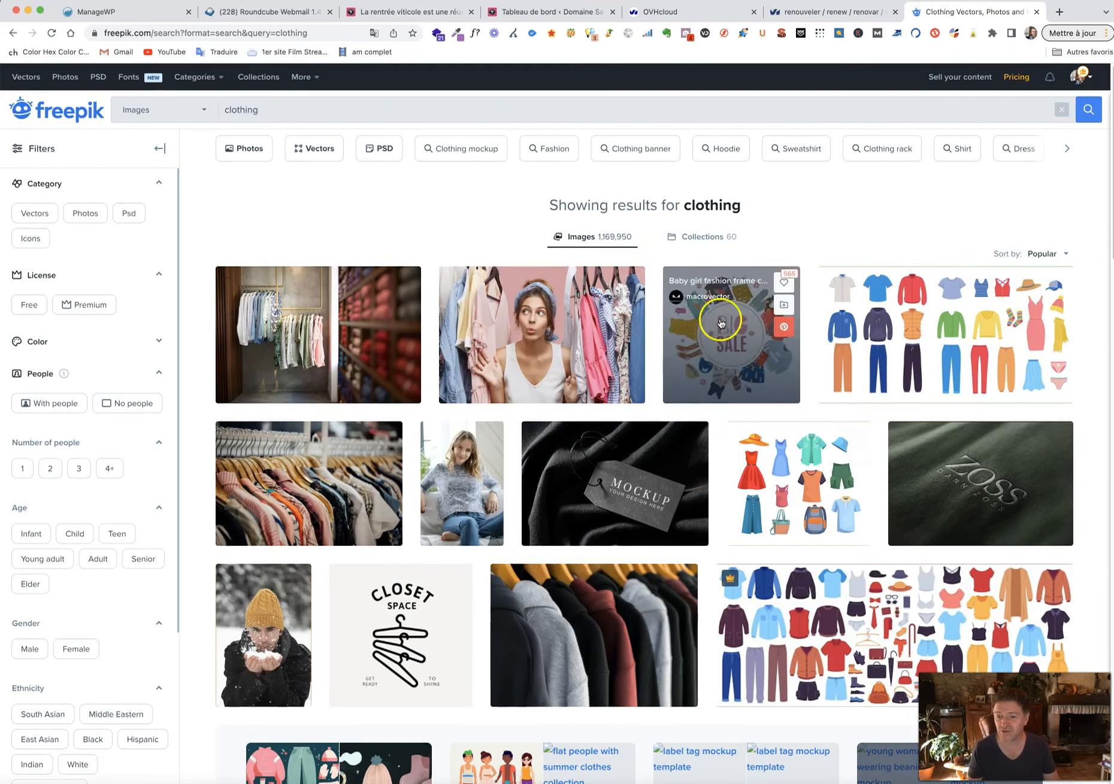
left_click(37, 218)
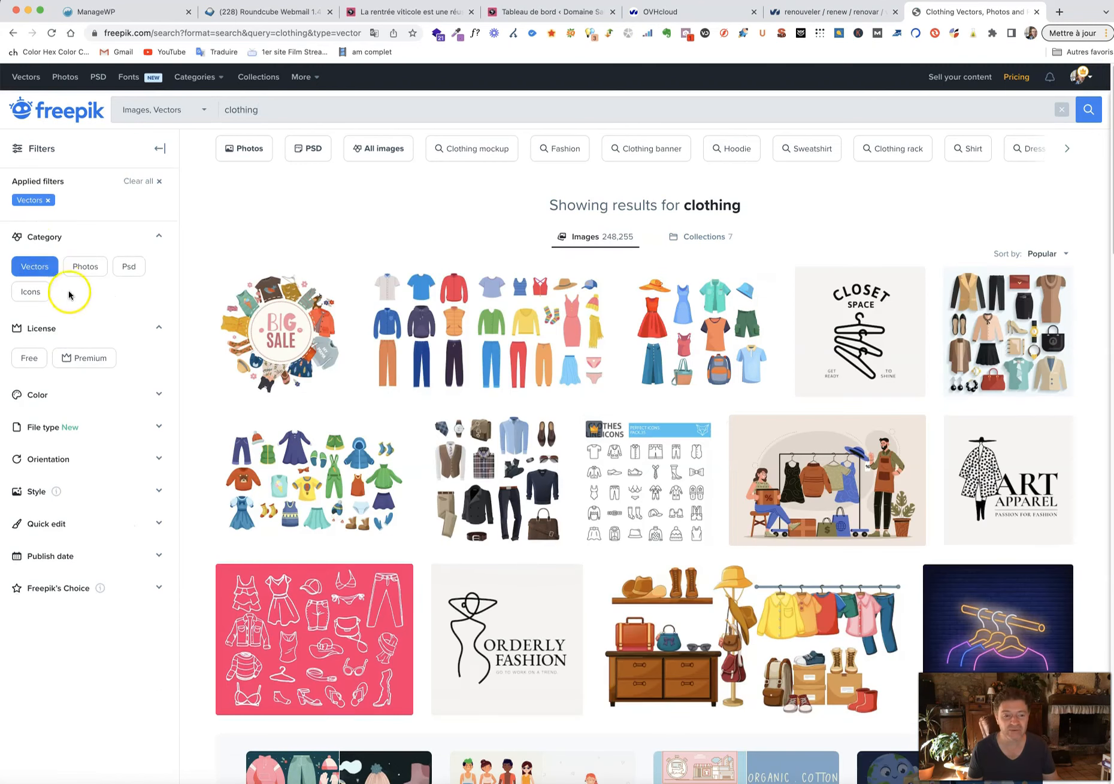
left_click(84, 359)
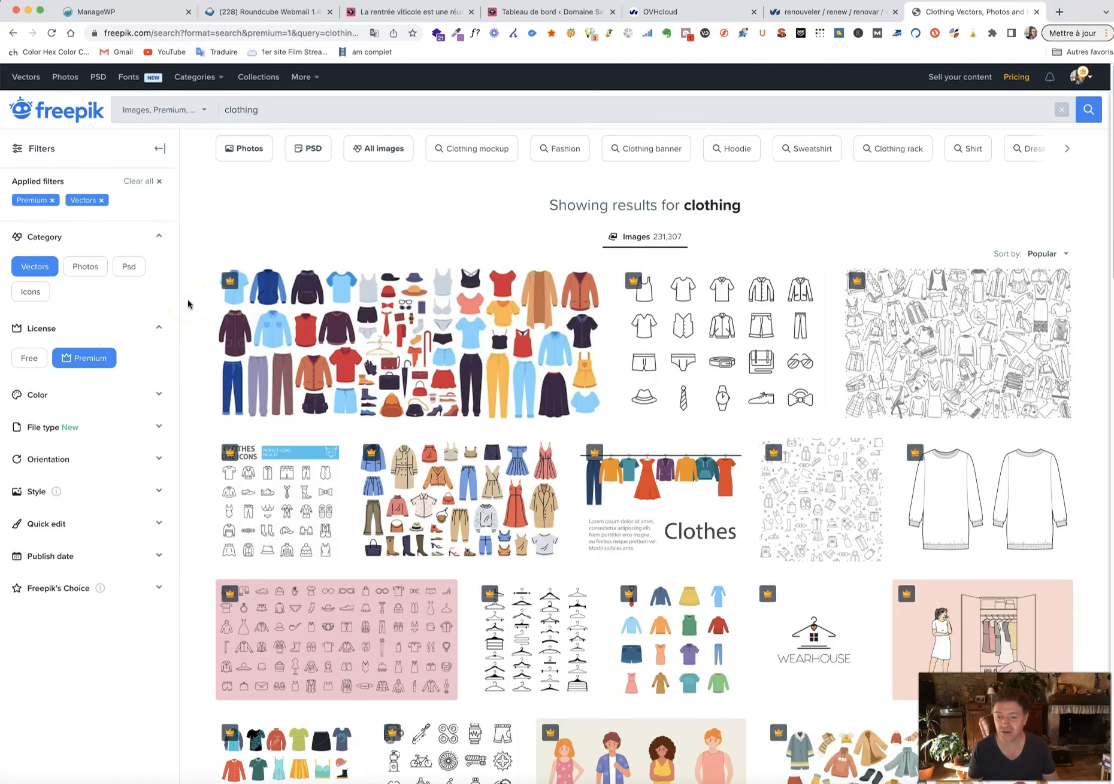
Download the premium vector of clothes hanging on a rack and open its zip.
scroll(239, 338, "down", 1)
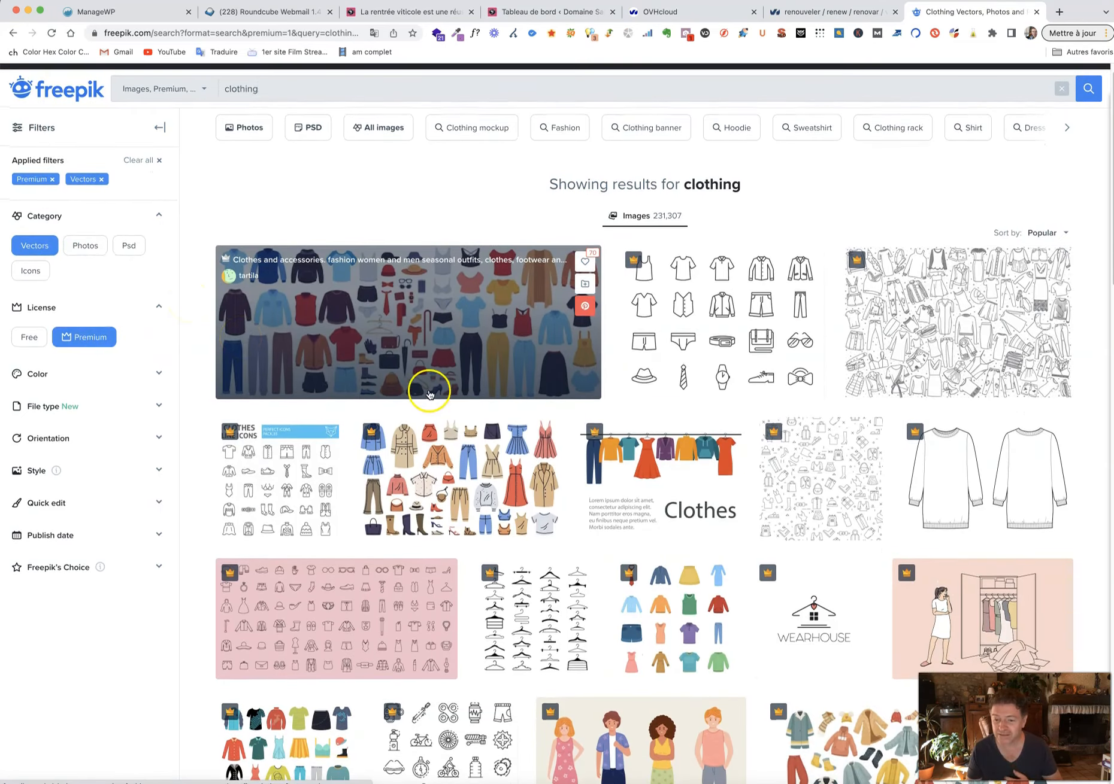
scroll(428, 385, "down", 5)
scroll(419, 363, "down", 5)
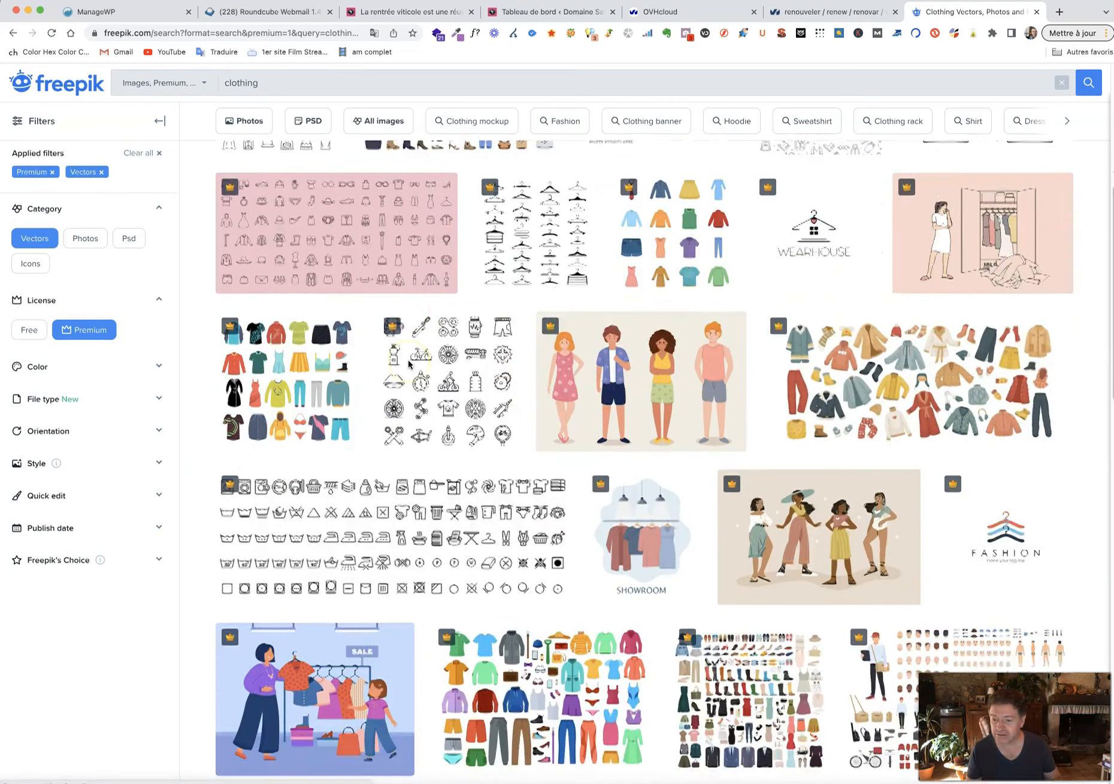
scroll(419, 371, "down", 3)
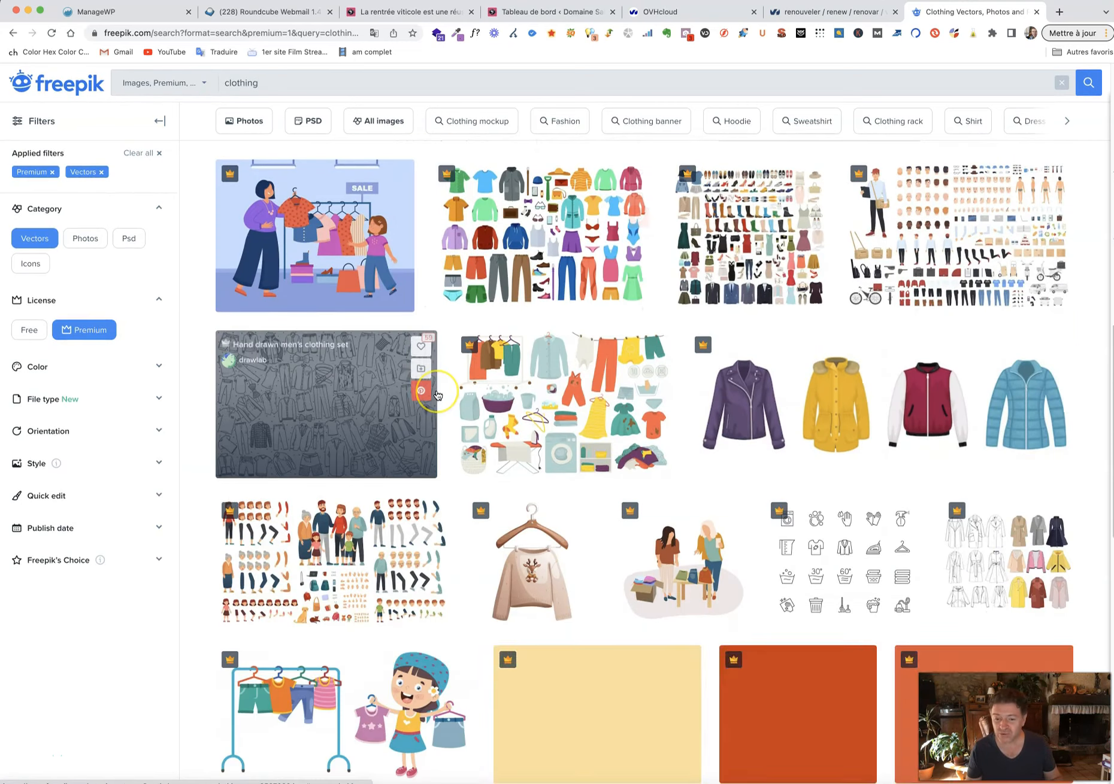
scroll(438, 396, "down", 3)
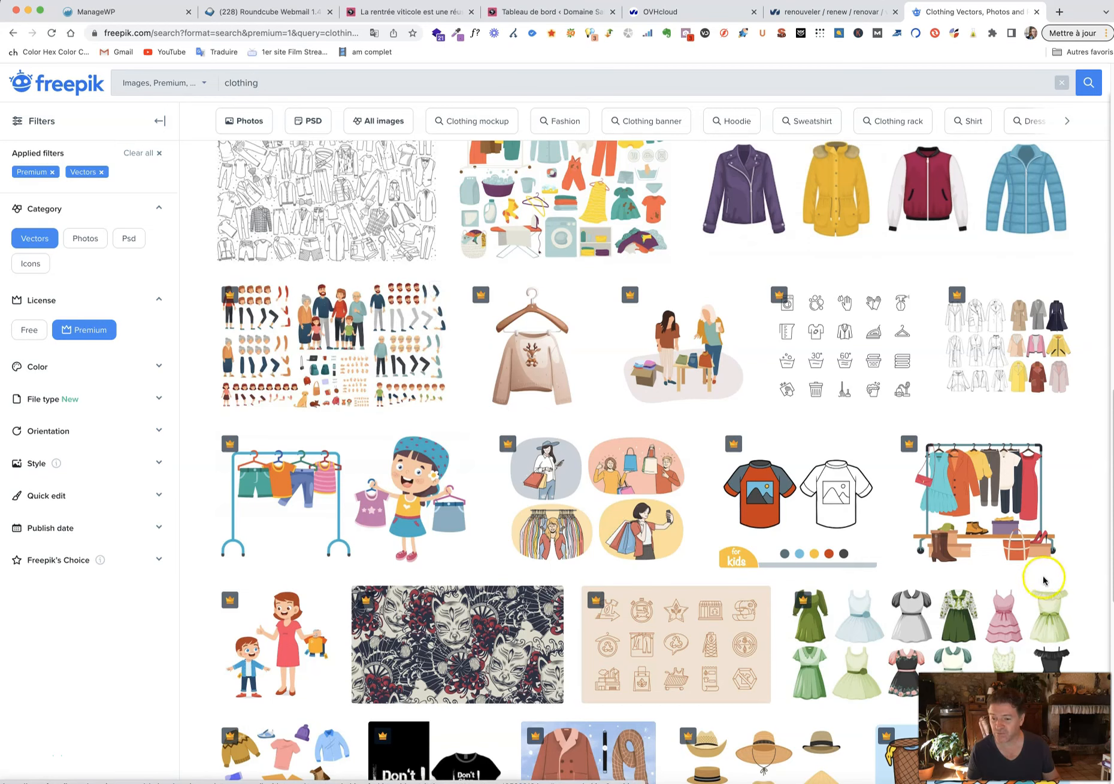
left_click(958, 497)
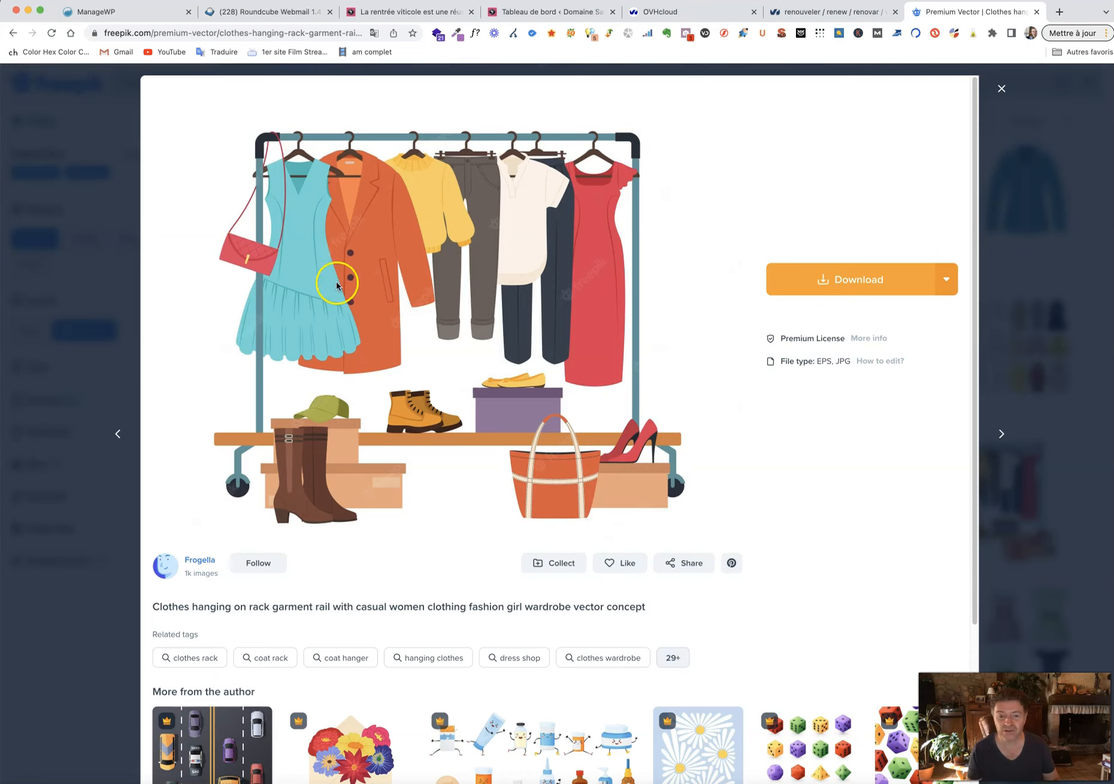
left_click(833, 280)
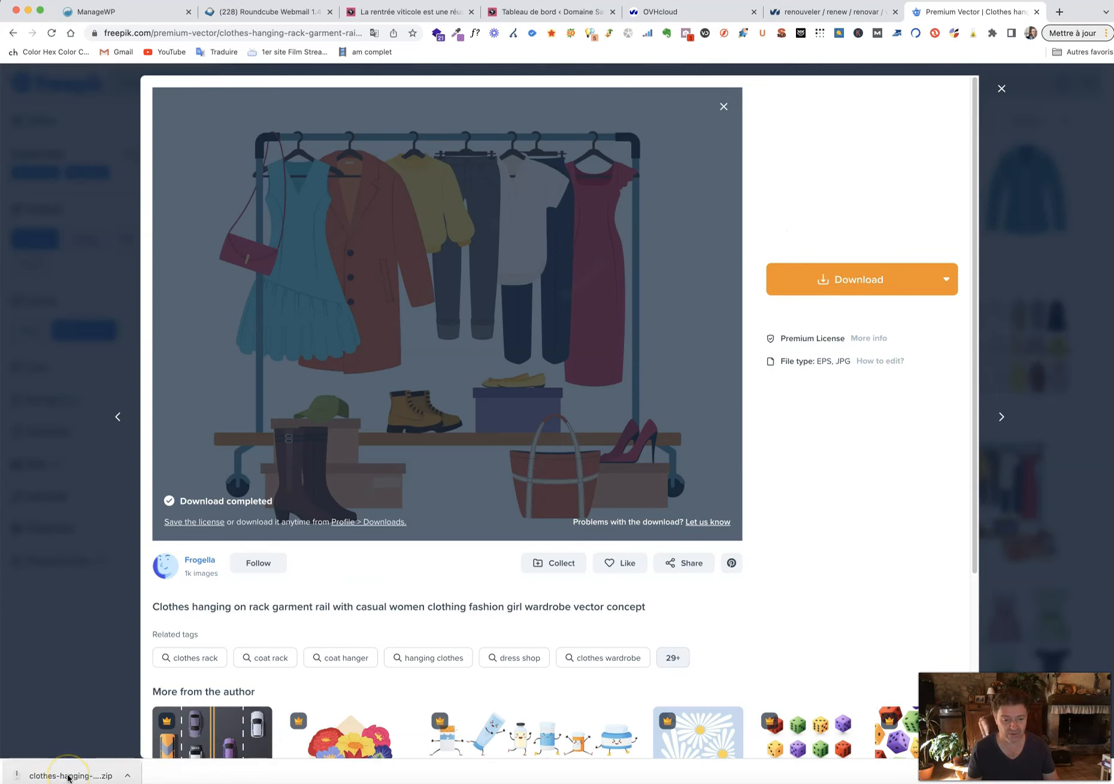
left_click(68, 777)
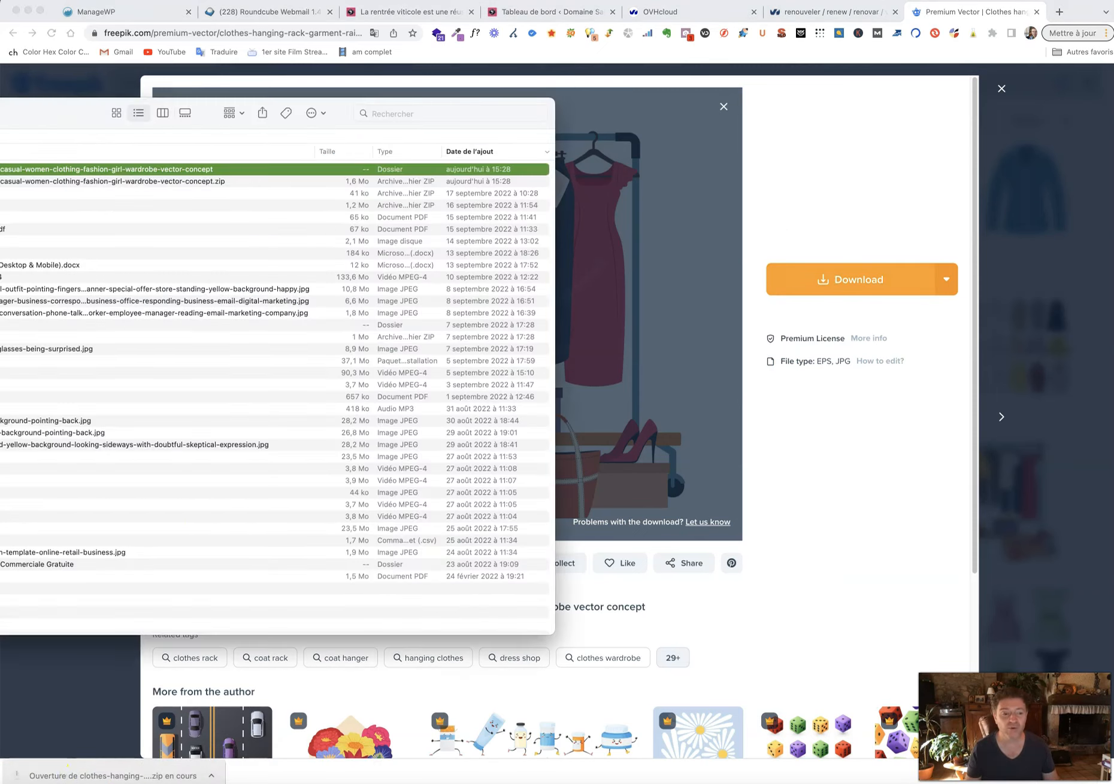
Unzip the clothes-rack download and open 2108_m02_i009_n007.eps in Illustrator.
left_click_drag(0, 106, 0, 266)
key("super+Down")
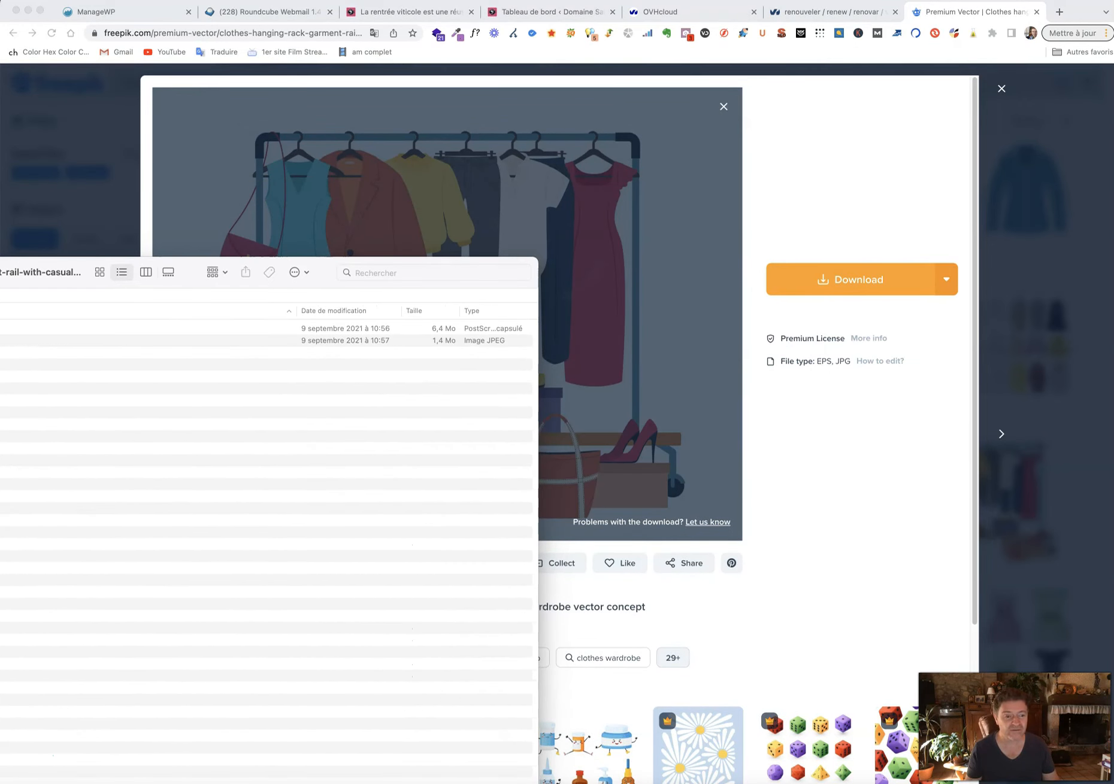
left_click_drag(0, 265, 356, 184)
left_click_drag(382, 258, 0, 311)
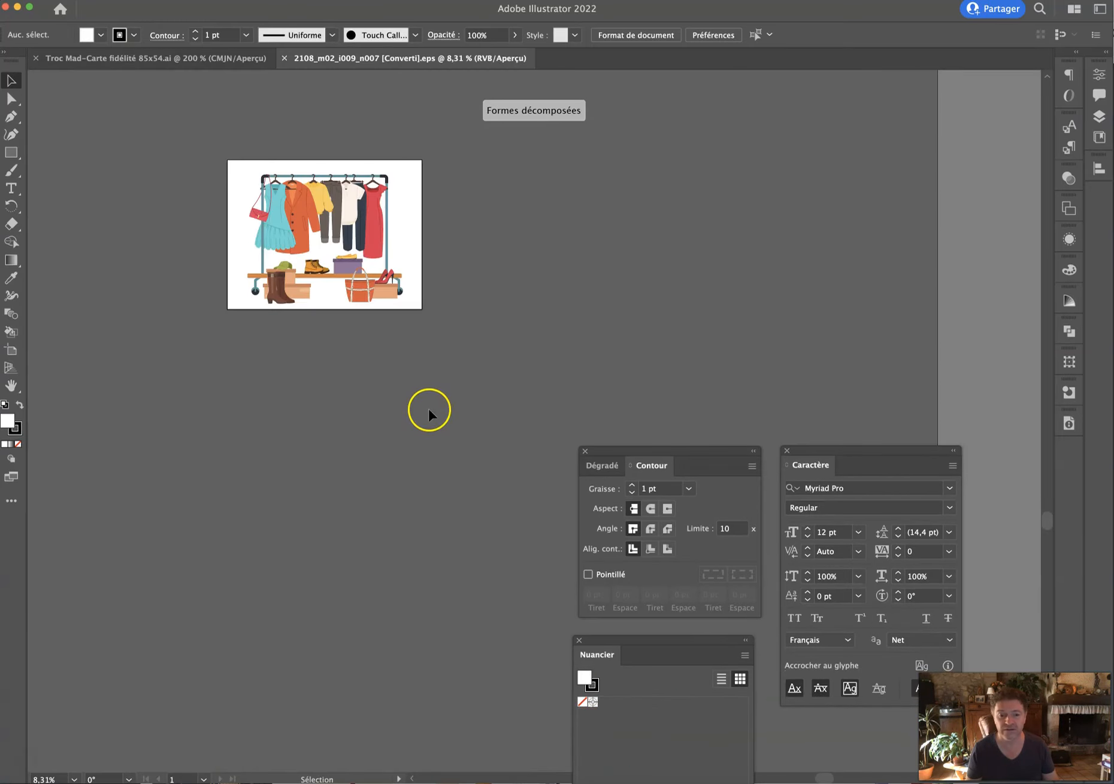
Select all of the clothes-rack artwork and copy it.
left_click(268, 252)
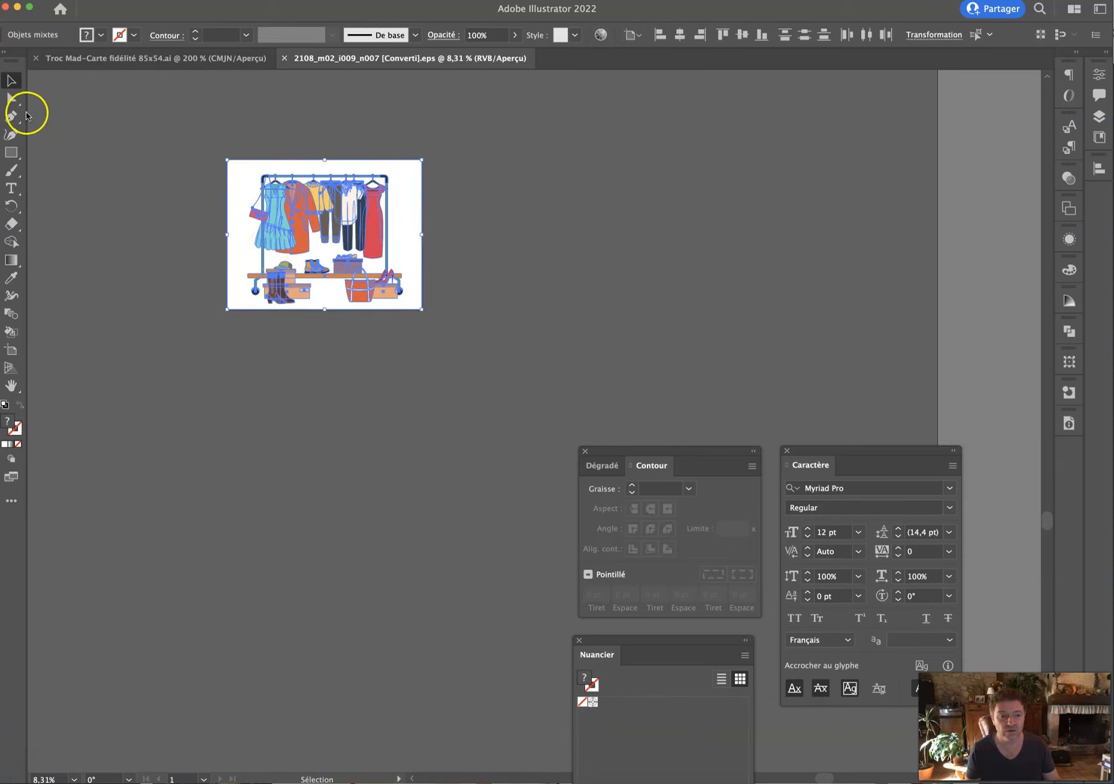
left_click(12, 98)
left_click(52, 114)
left_click(203, 115)
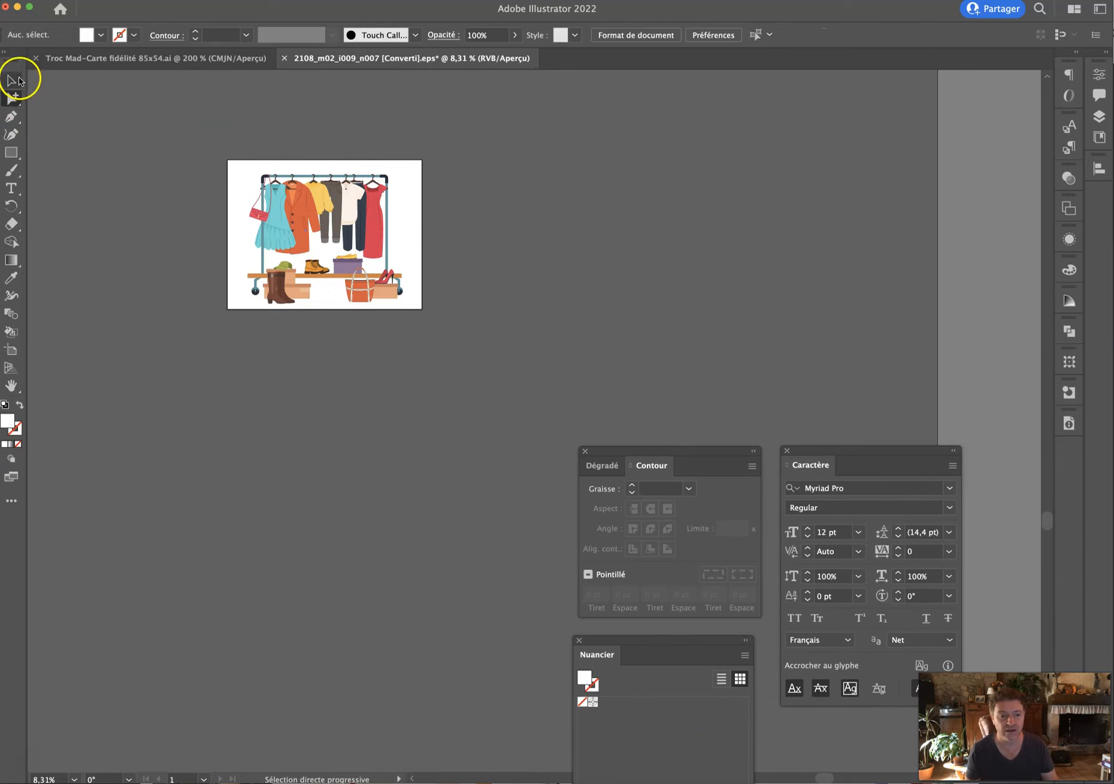
left_click_drag(158, 110, 615, 363)
key("super+c")
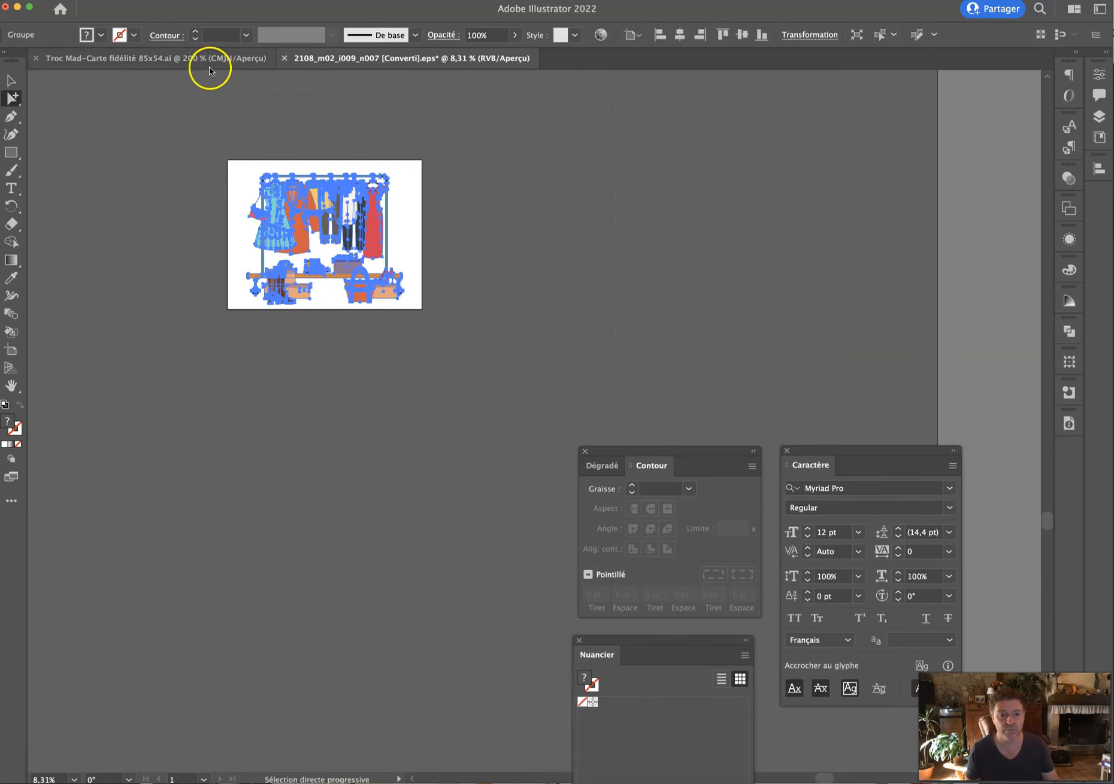
Lock the Textes layer and paste the rack onto the Troc Mad card's Illustrations layer.
left_click(207, 63)
left_click(1099, 117)
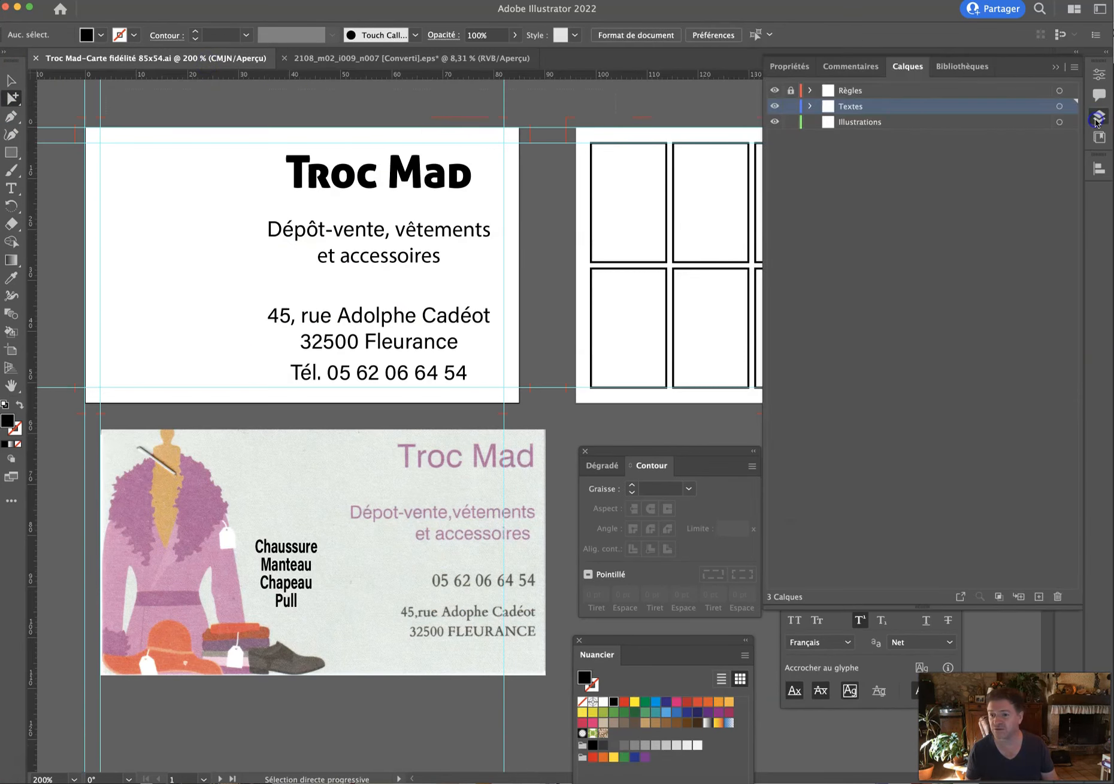
left_click(791, 106)
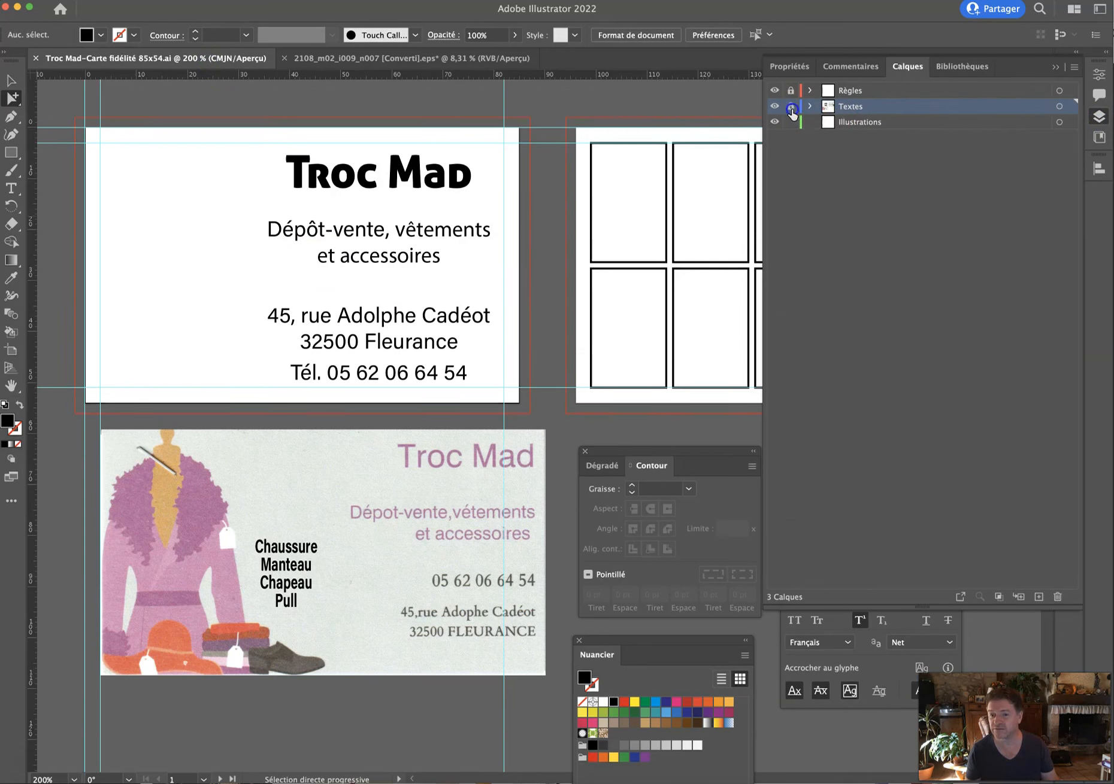
left_click(853, 123)
key("super+v")
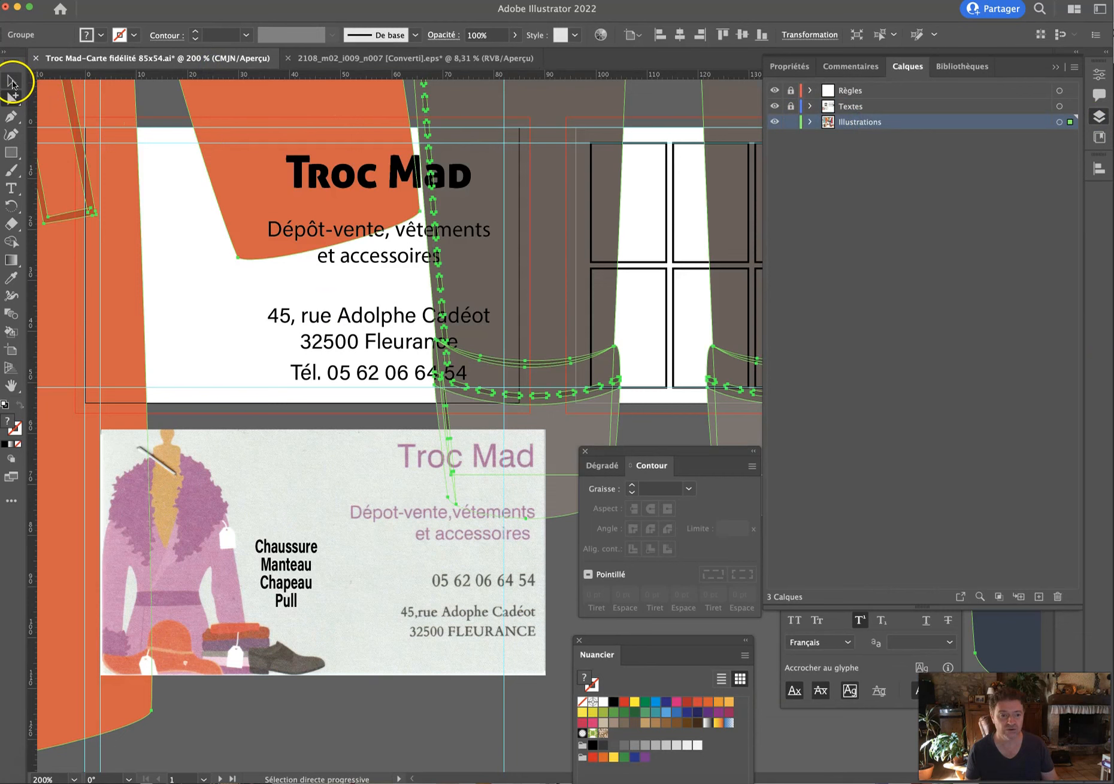
Scale the pasted clothes rack down to 10%.
left_click_drag(12, 205, 54, 223)
double_click(8, 206)
type("20")
key("Tab")
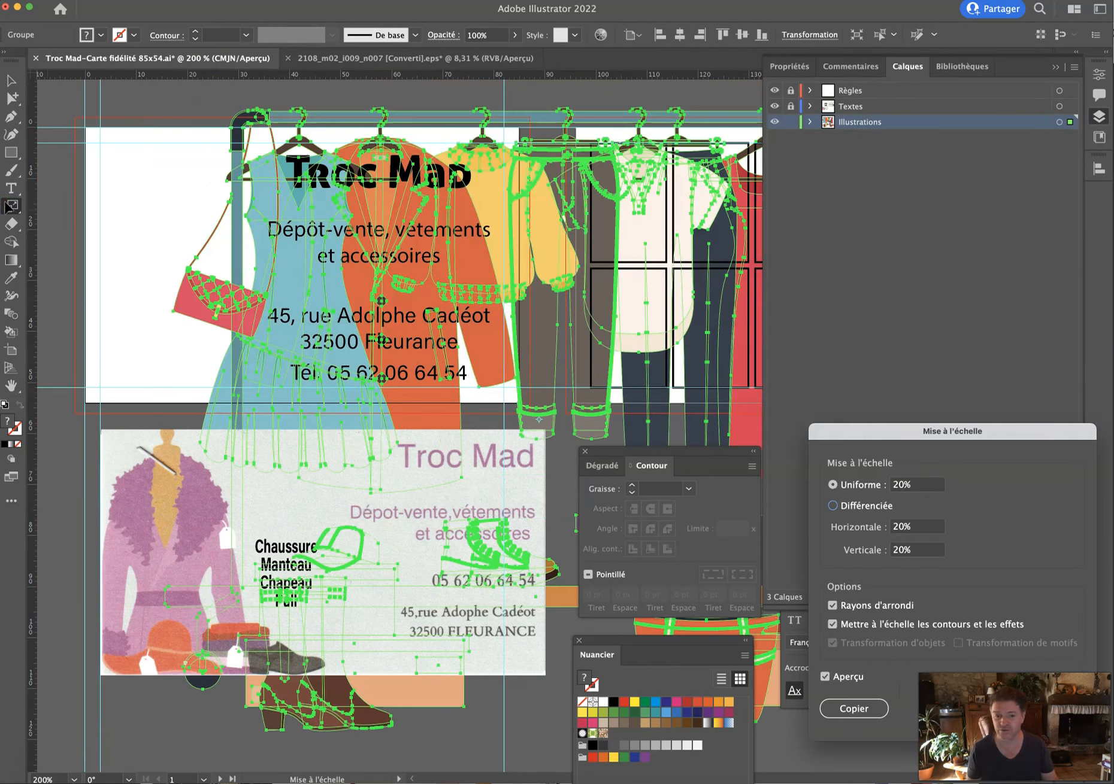
left_click(889, 485)
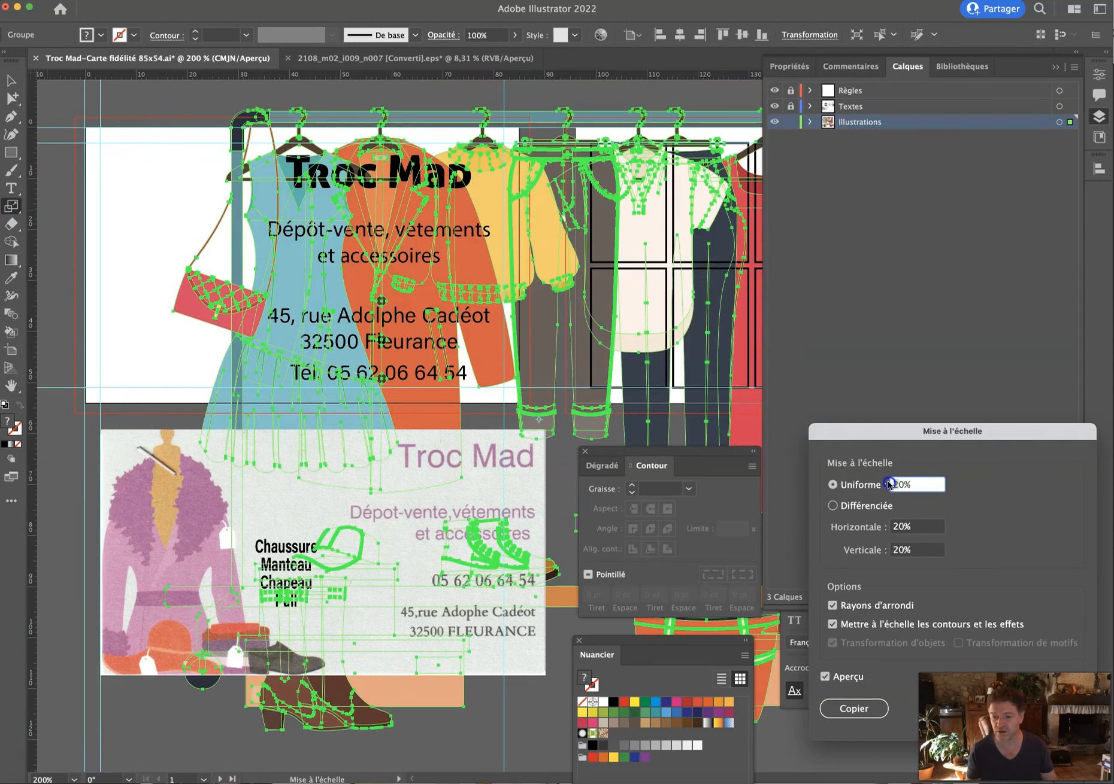
type("10")
key("Tab")
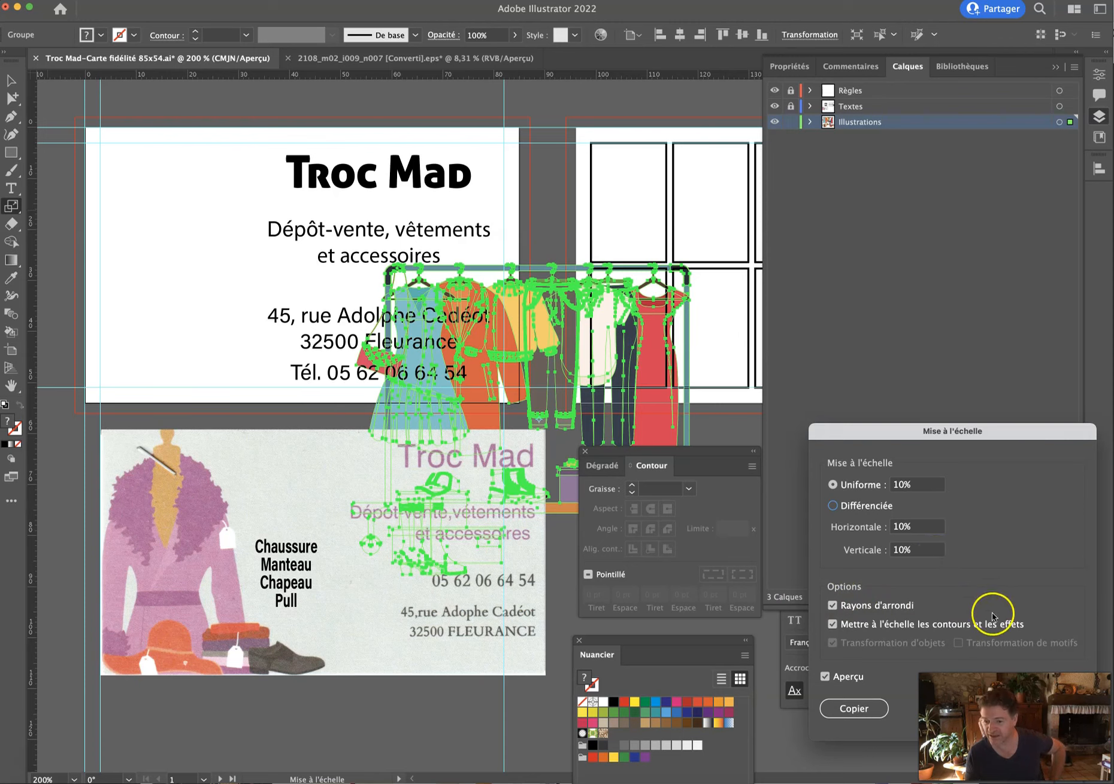
left_click(1050, 709)
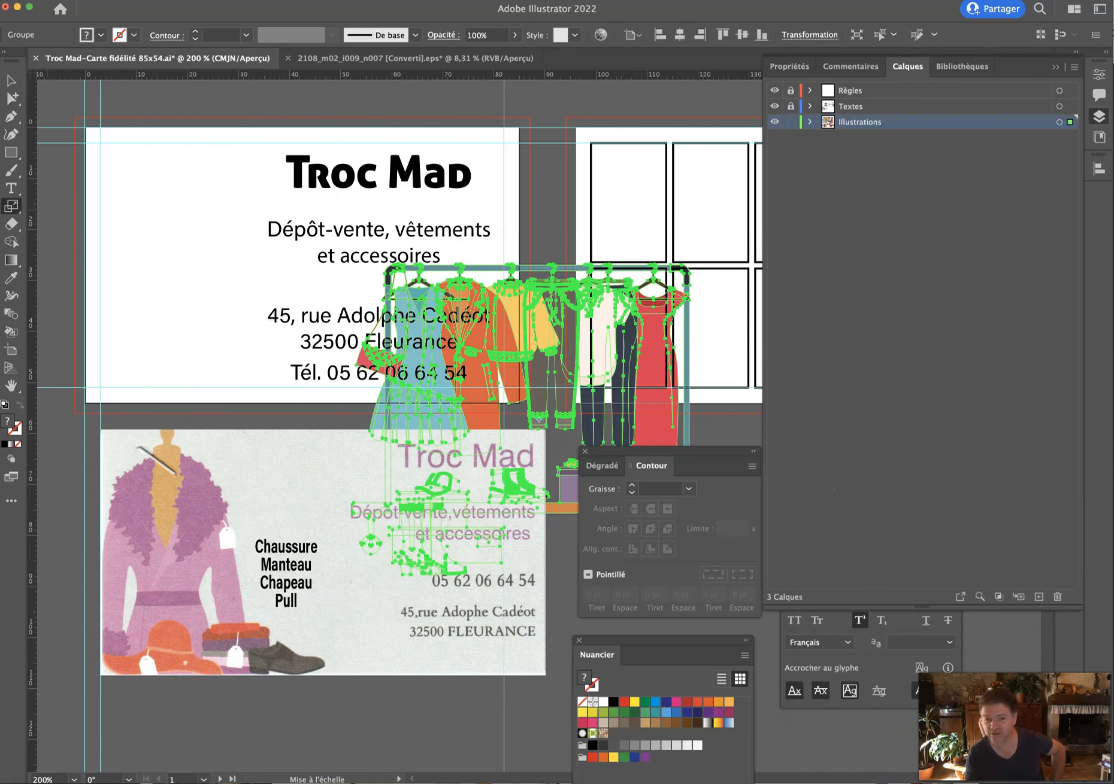
Move the clothes rack to the left side of the card front.
left_click(13, 206)
double_click(12, 206)
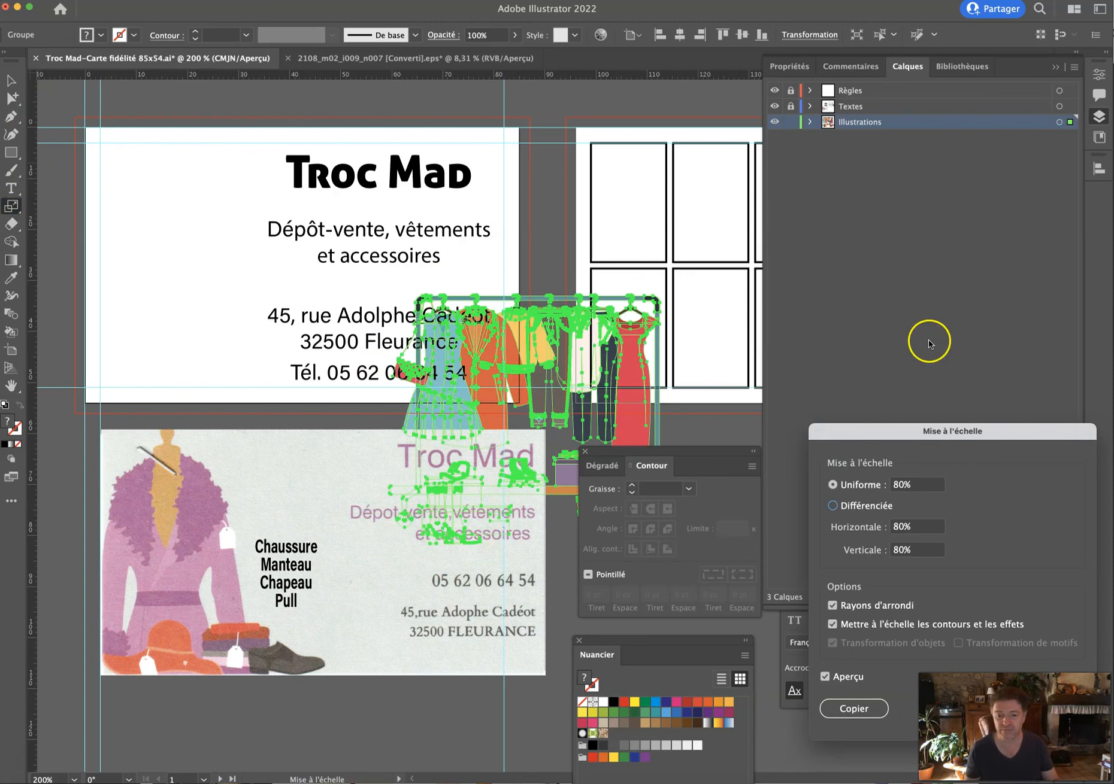
key("Return")
left_click(11, 80)
left_click_drag(541, 336, 234, 187)
left_click(271, 236)
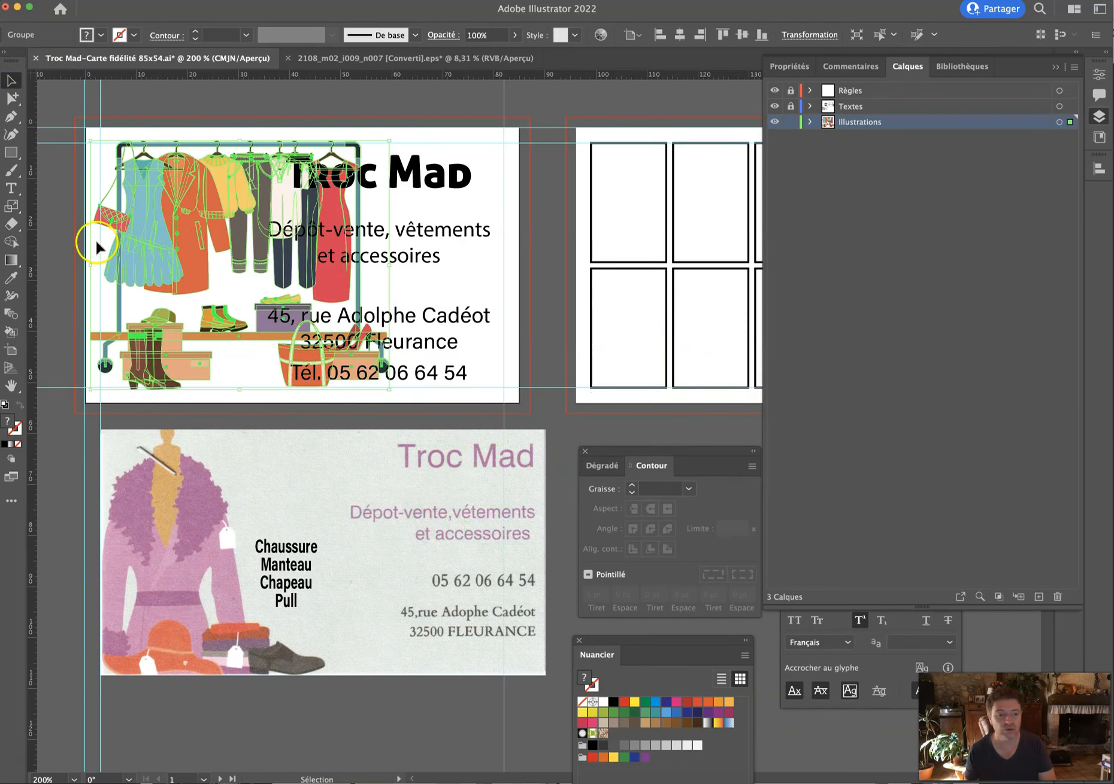
Scale the rack to 77% and nudge it slightly down and left.
double_click(11, 206)
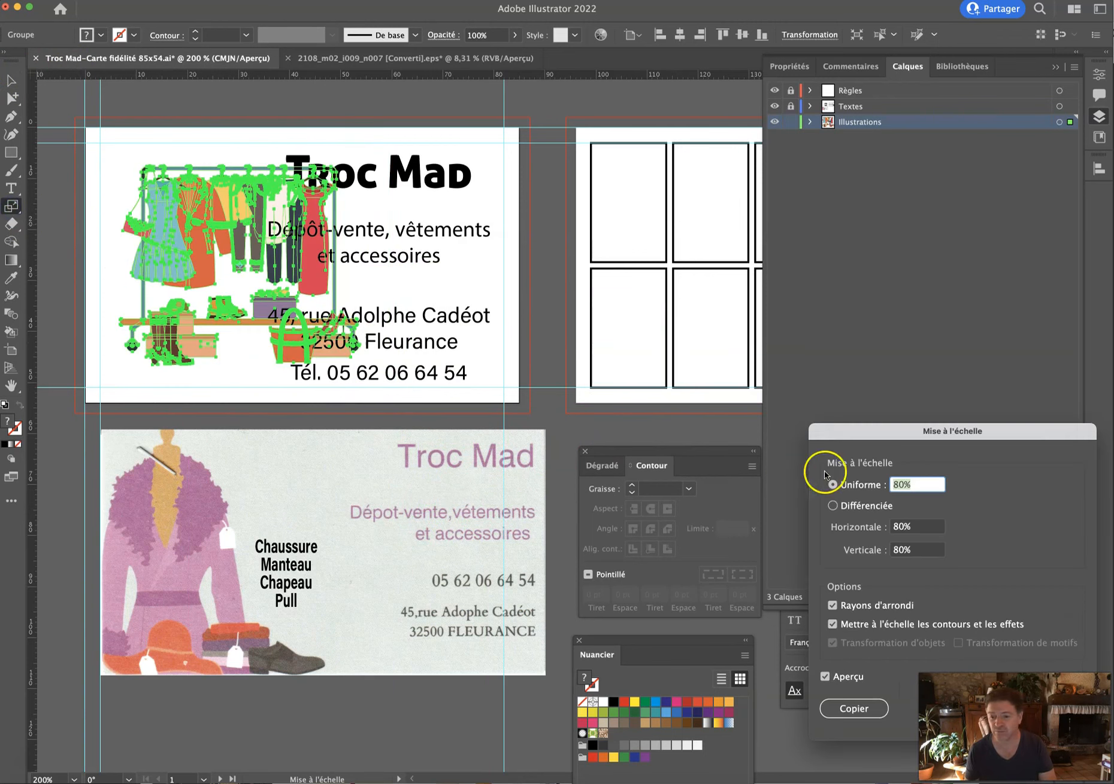
key("Down")
key("Down")
key("Down")
key("Down")
key("Down")
key("Down")
key("Down")
key("Down")
key("Down")
key("Down")
key("Down")
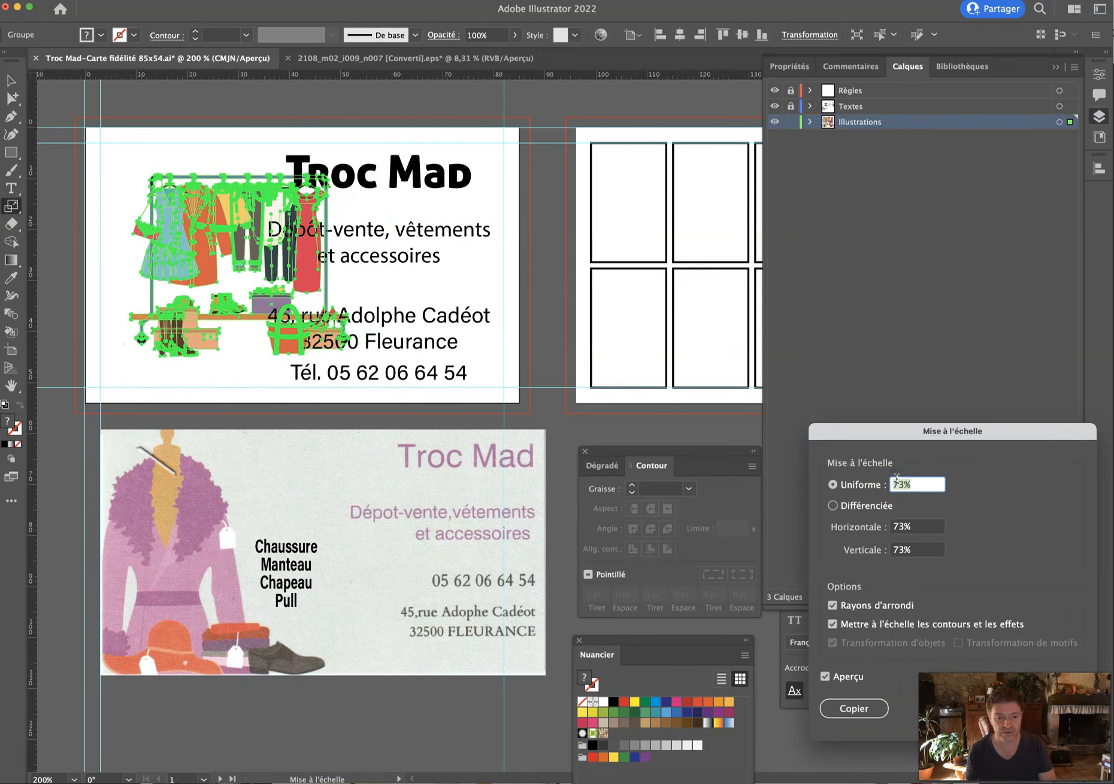
key("Up")
key("Up")
key("Up")
key("Up")
key("Up")
key("Up")
key("Up")
key("Up")
left_click(923, 429)
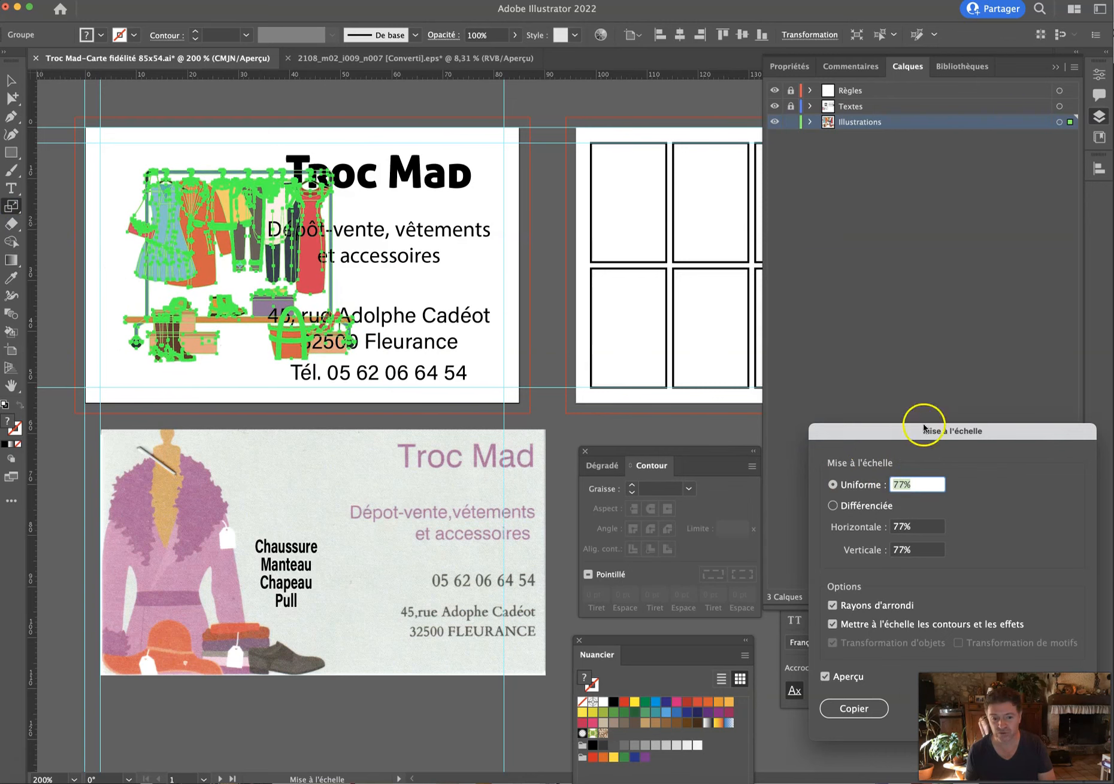
key("Return")
left_click(12, 81)
left_click_drag(184, 252, 160, 279)
left_click(172, 160)
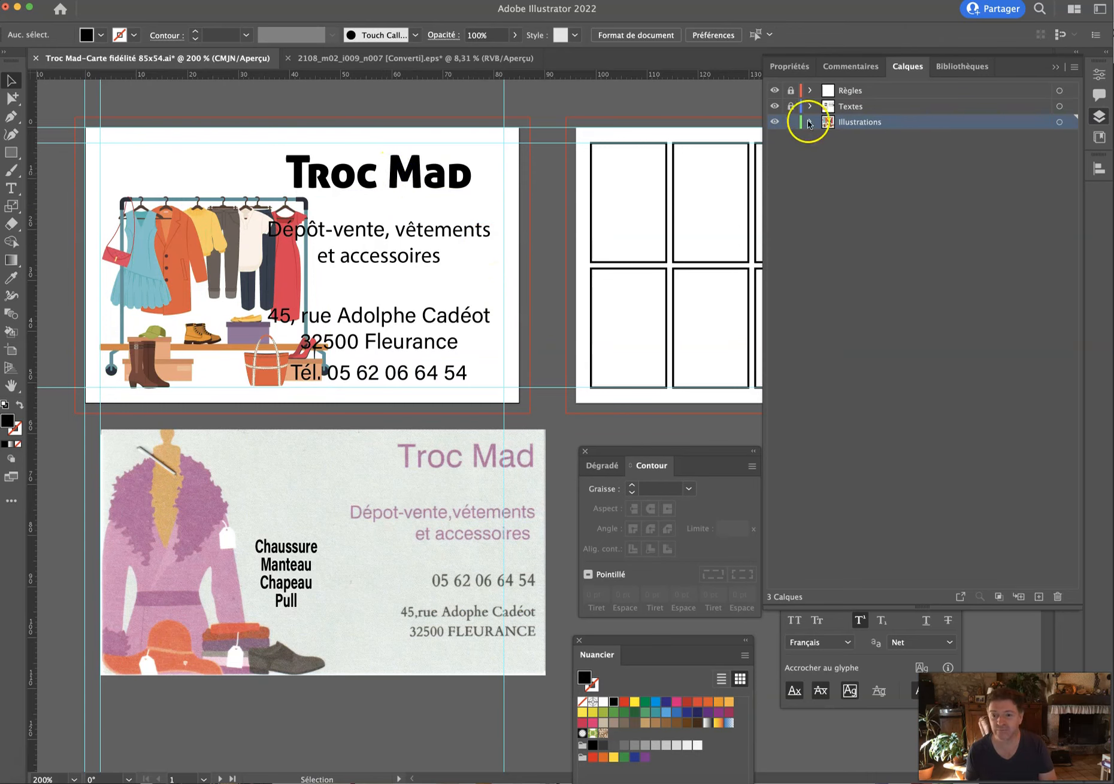
Pan left and drag the clothes rack off the card onto the pasteboard.
left_click(223, 272)
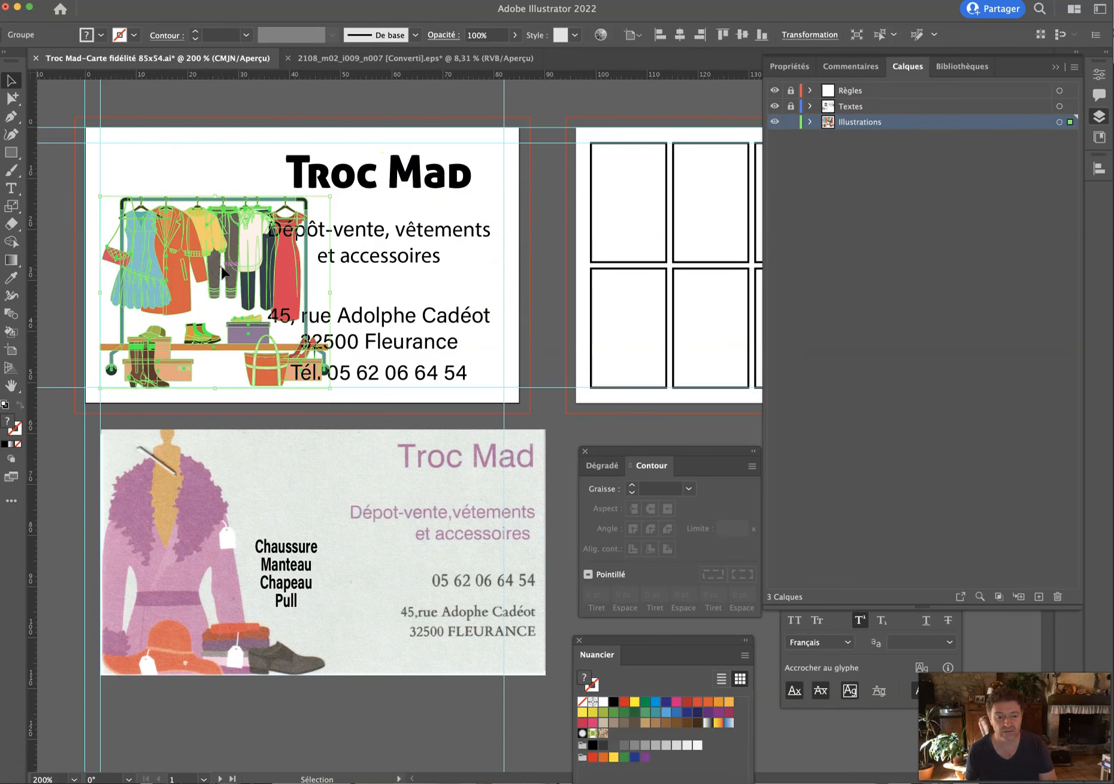
left_click(197, 167)
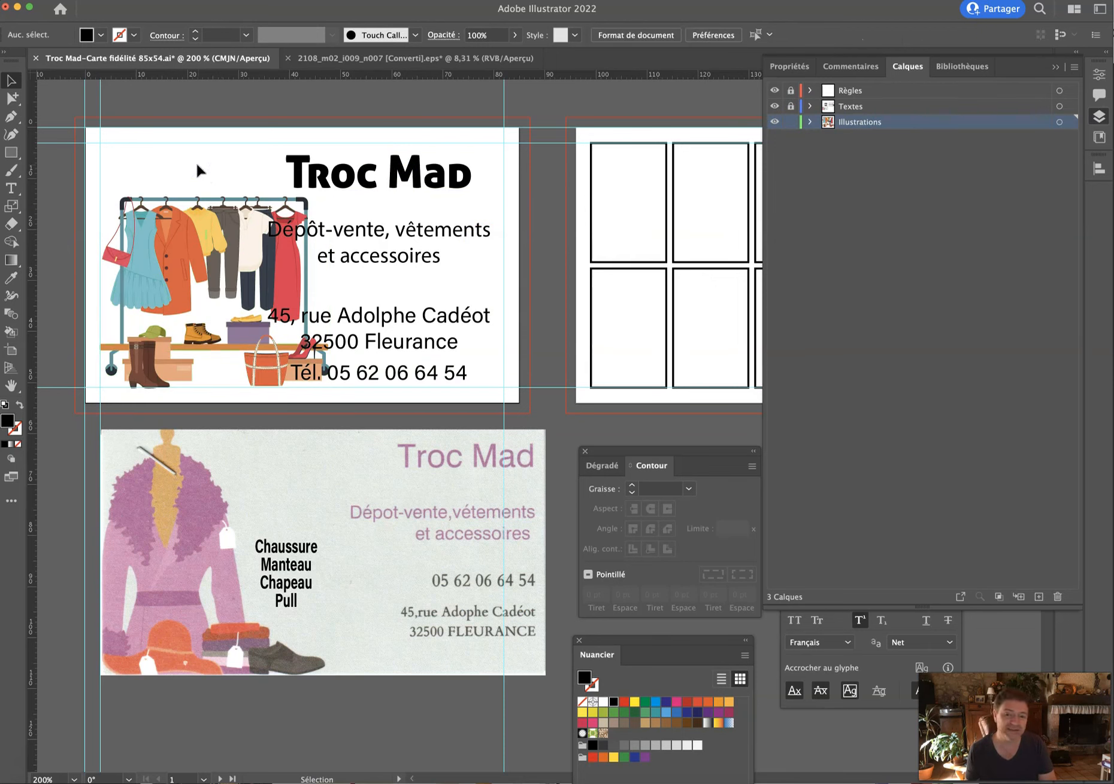
key("h")
left_click_drag(222, 212, 140, 228)
left_click(14, 80)
left_click(136, 503)
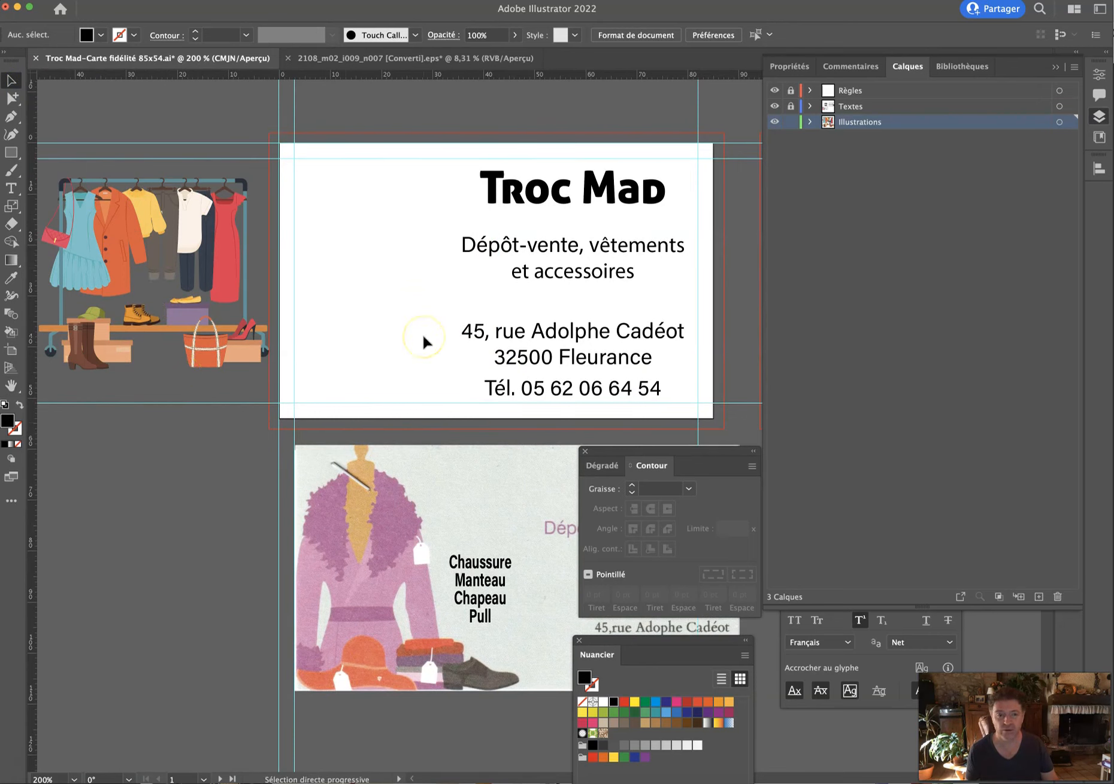
key("super+Tab")
key("super+Tab")
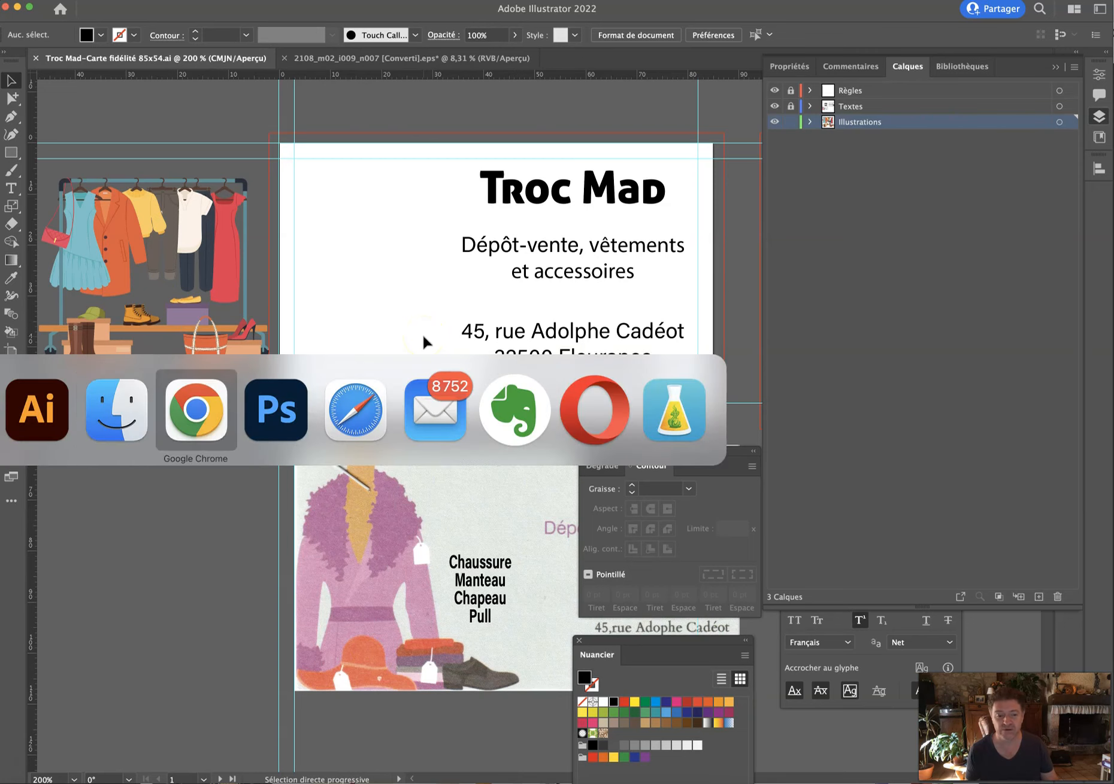
Close the downloaded rack vector's preview on Freepik.
scroll(815, 360, "down", 4)
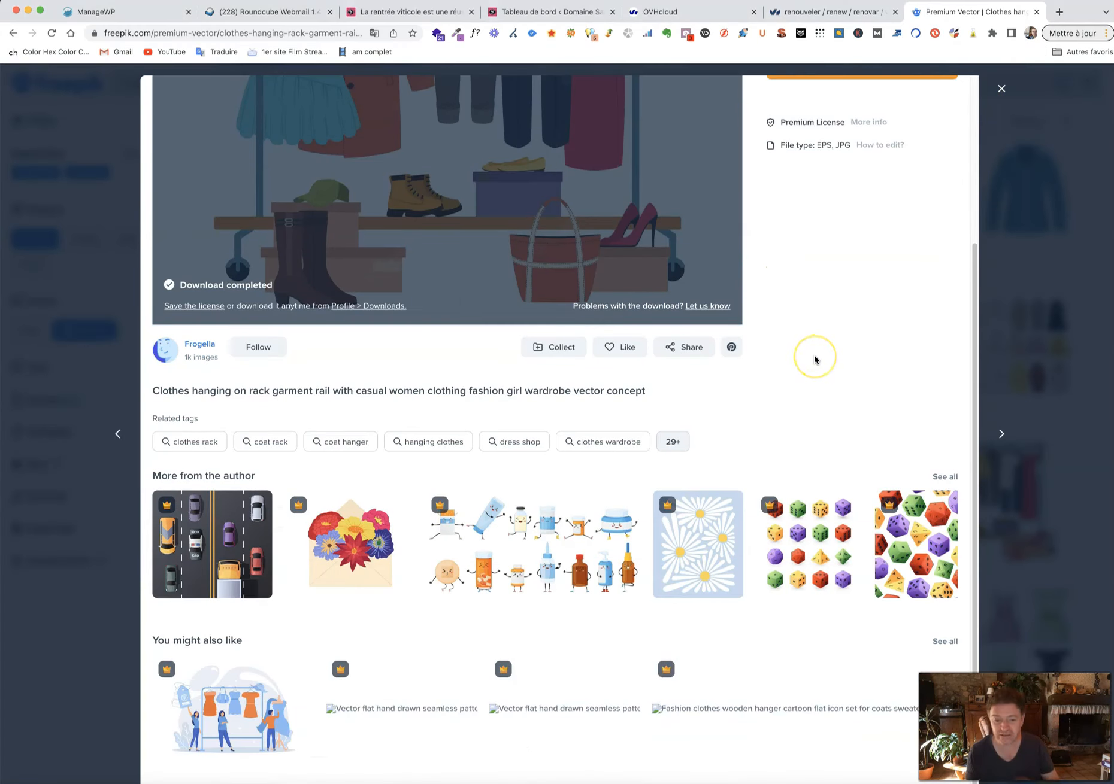
scroll(814, 360, "up", 4)
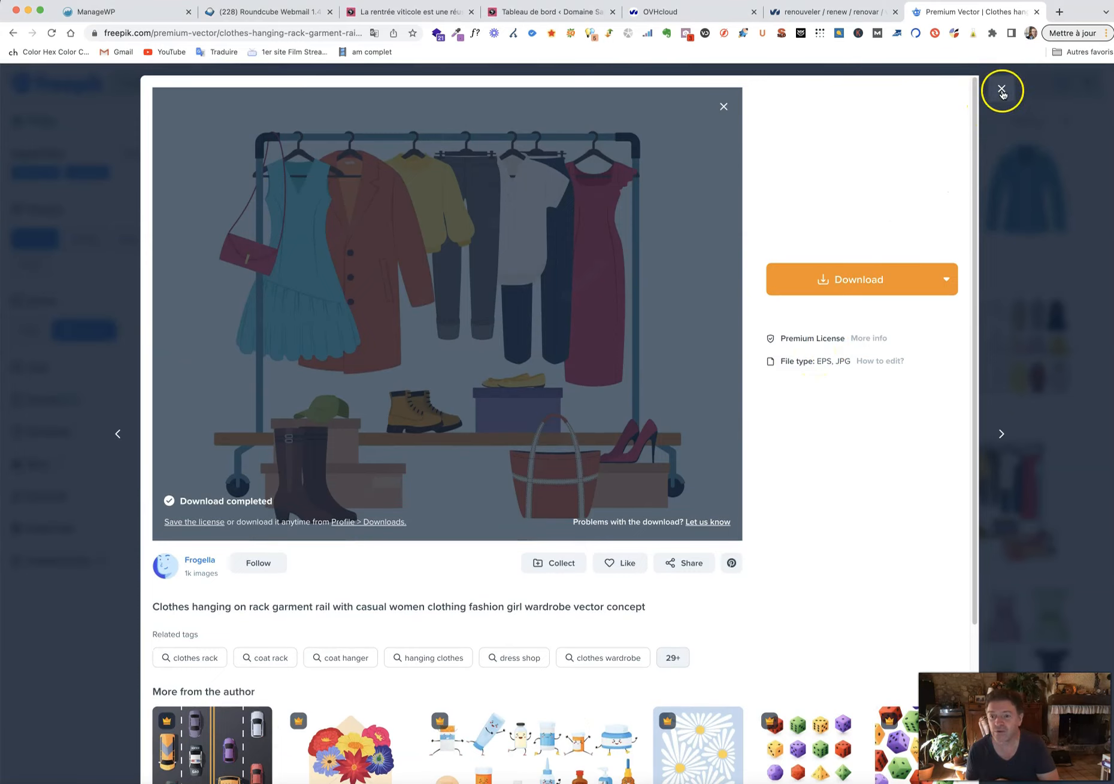
left_click(1001, 90)
scroll(557, 343, "down", 7)
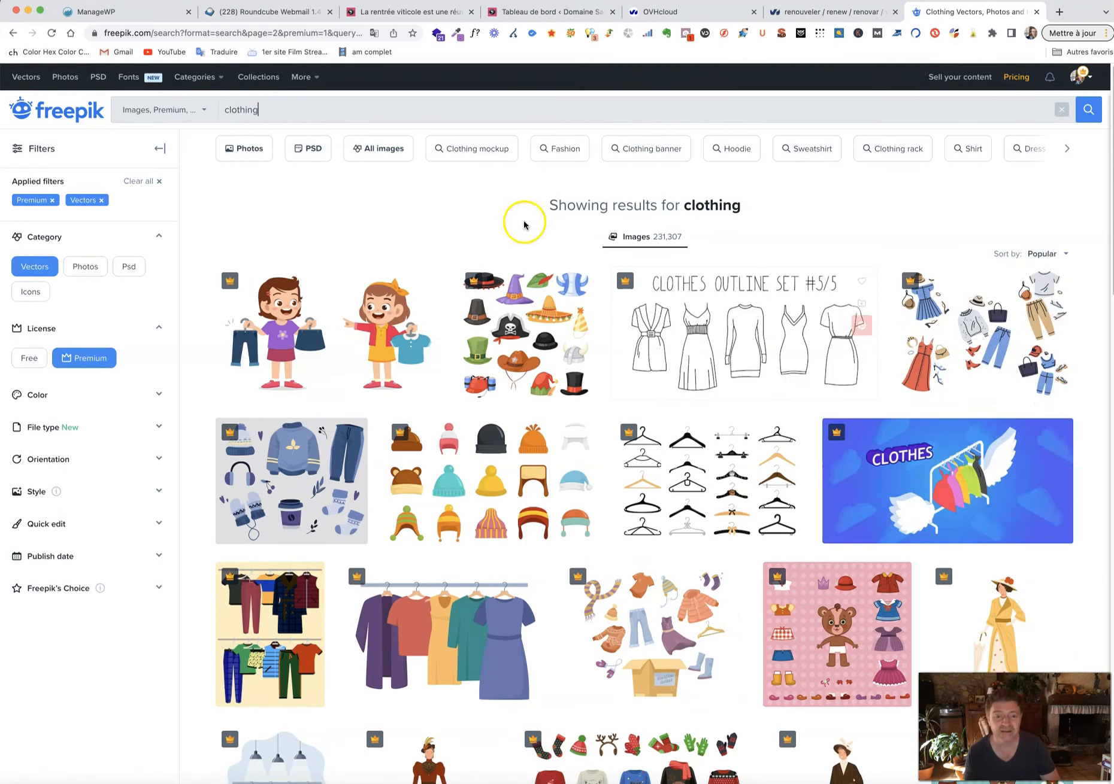
key("super+Tab")
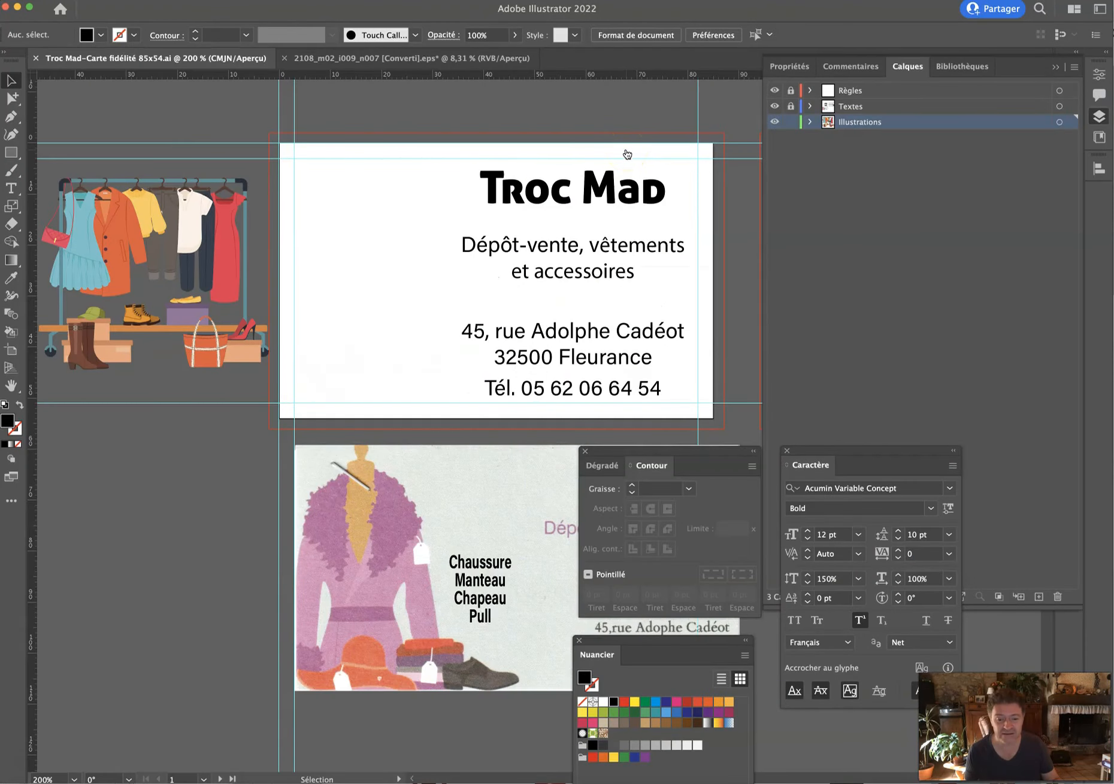
scroll(285, 576, "down", 2)
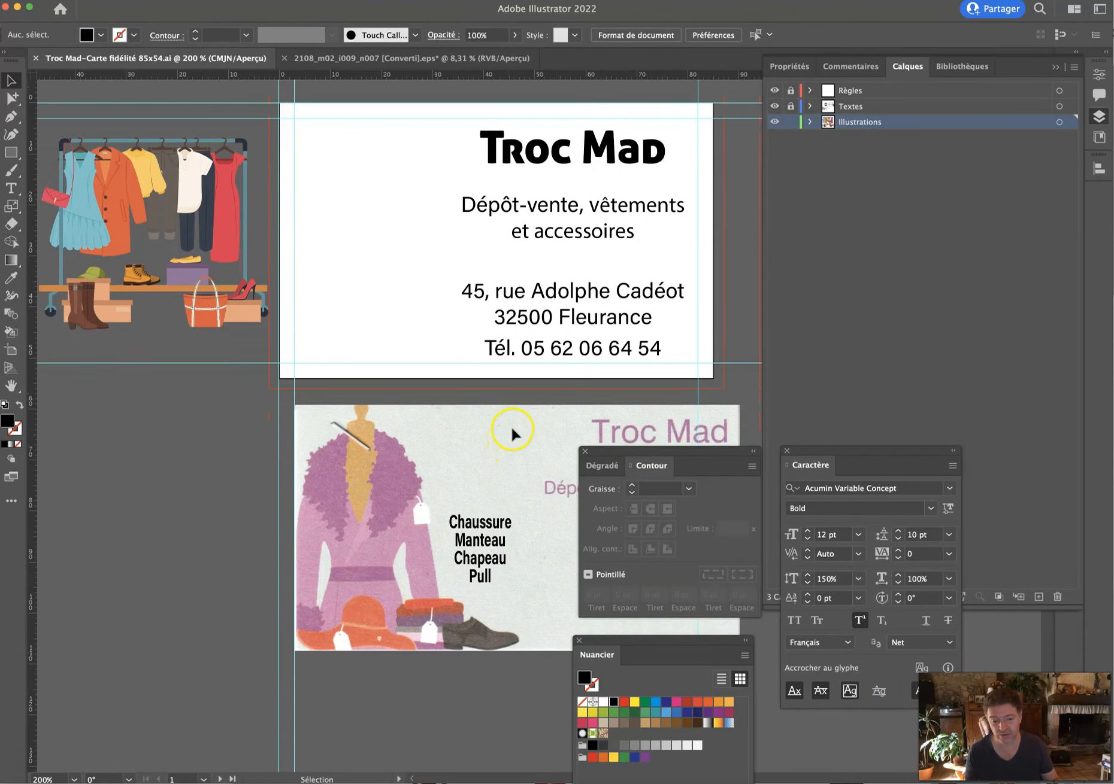
key("super+Tab")
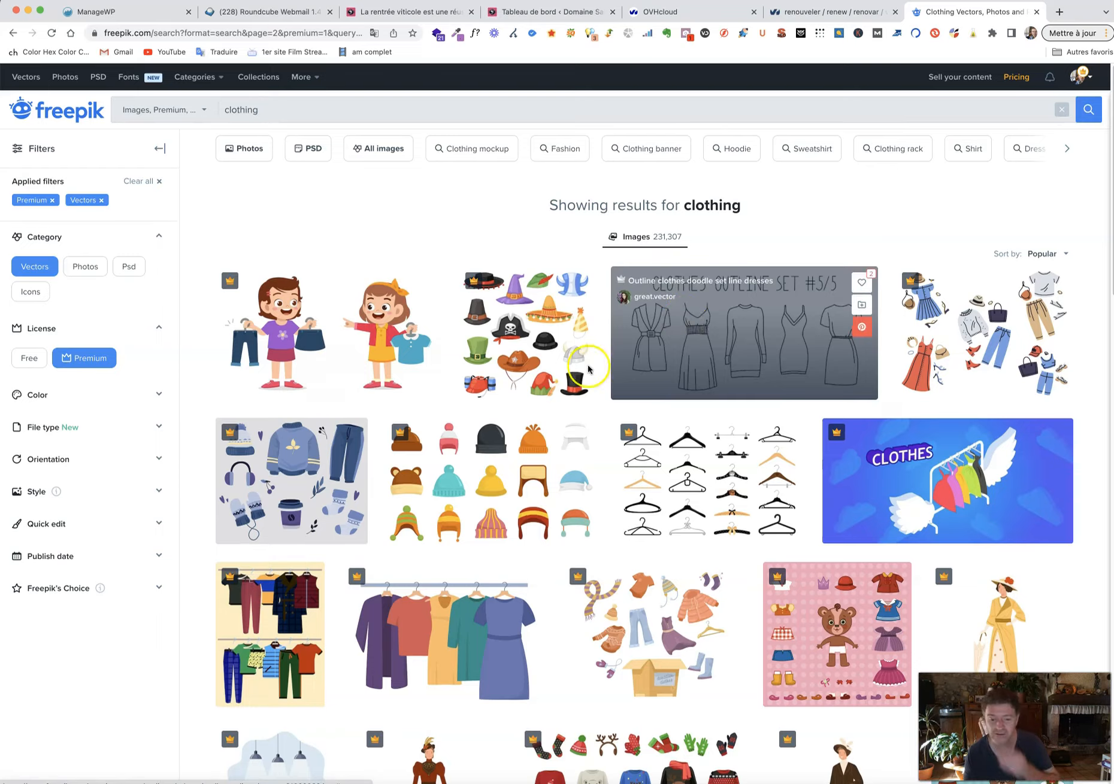
Browse the premium clothing vector results through to page 3.
scroll(589, 369, "down", 5)
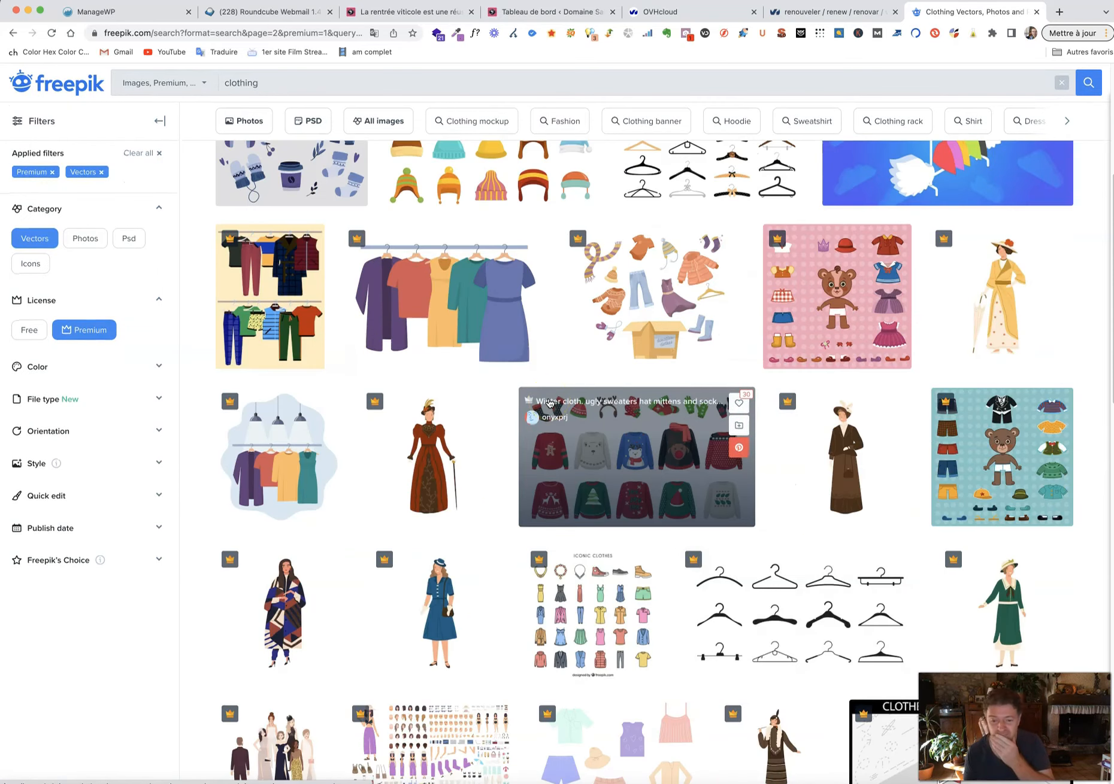
scroll(549, 403, "down", 5)
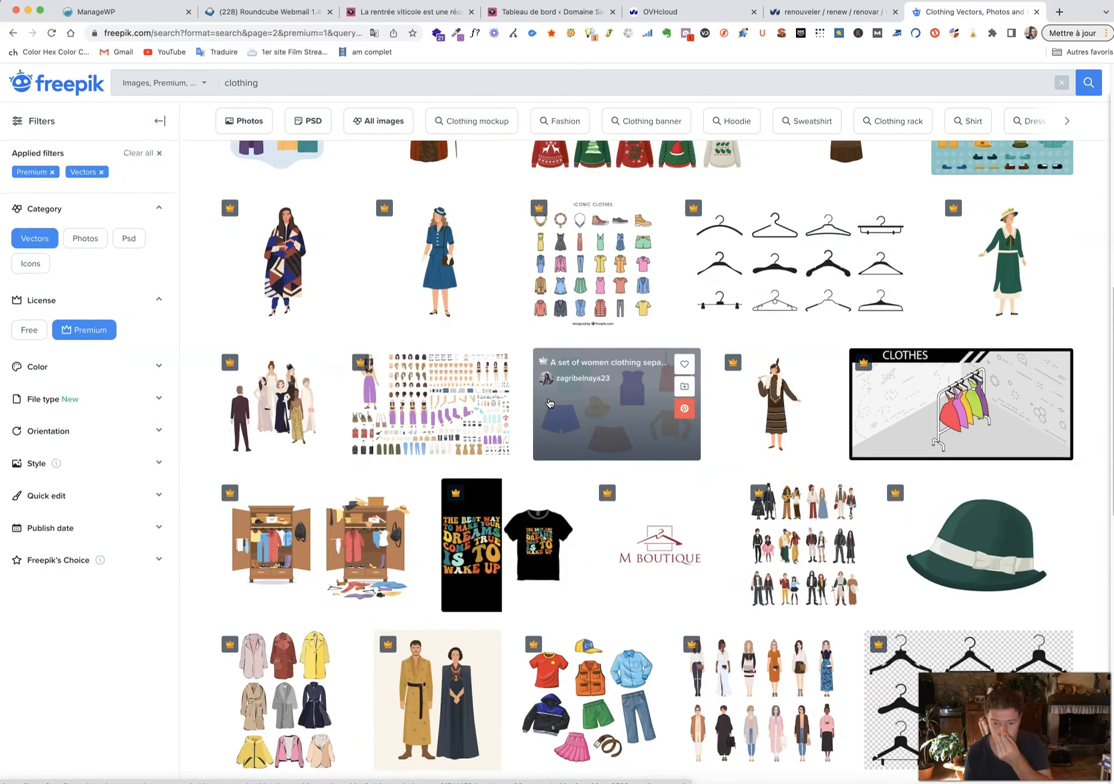
scroll(549, 403, "down", 1)
scroll(549, 402, "down", 3)
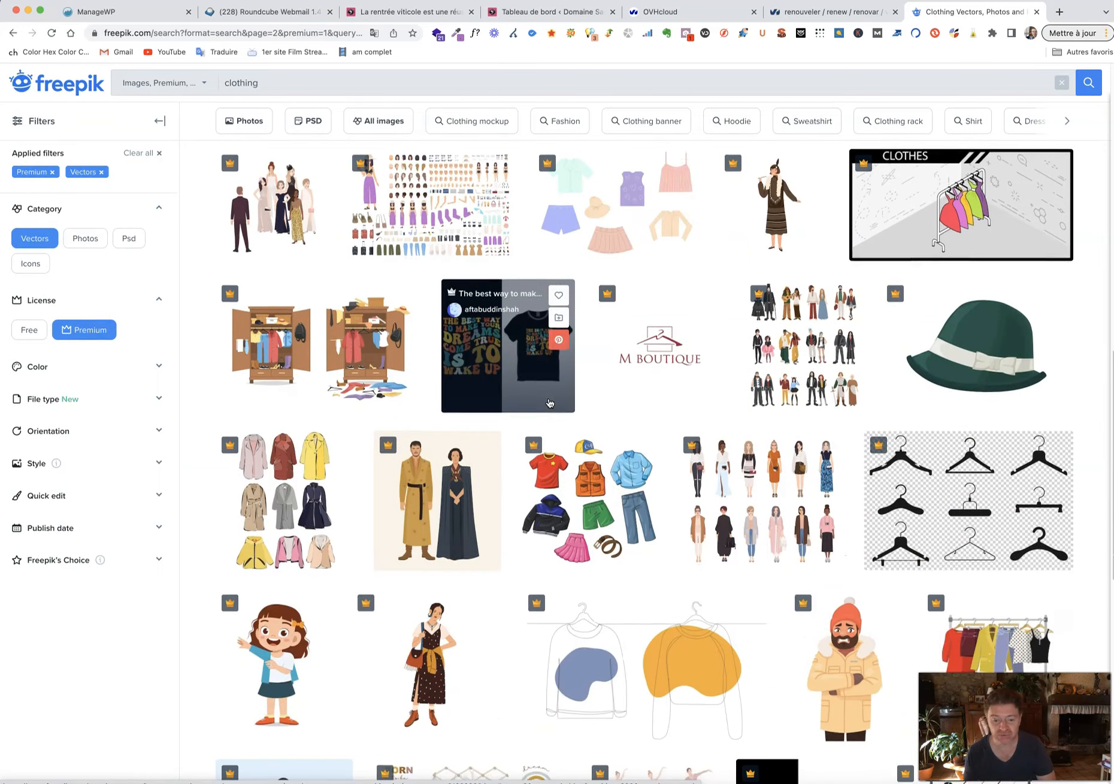
scroll(549, 403, "down", 5)
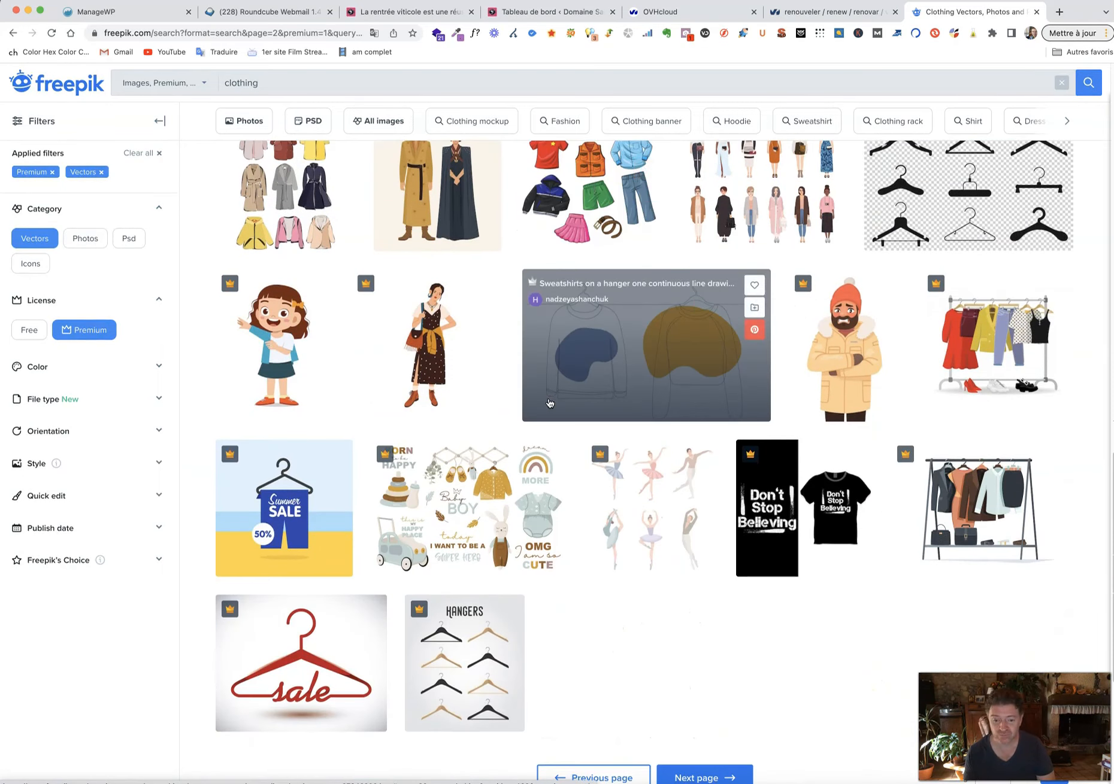
scroll(549, 403, "down", 4)
left_click(695, 508)
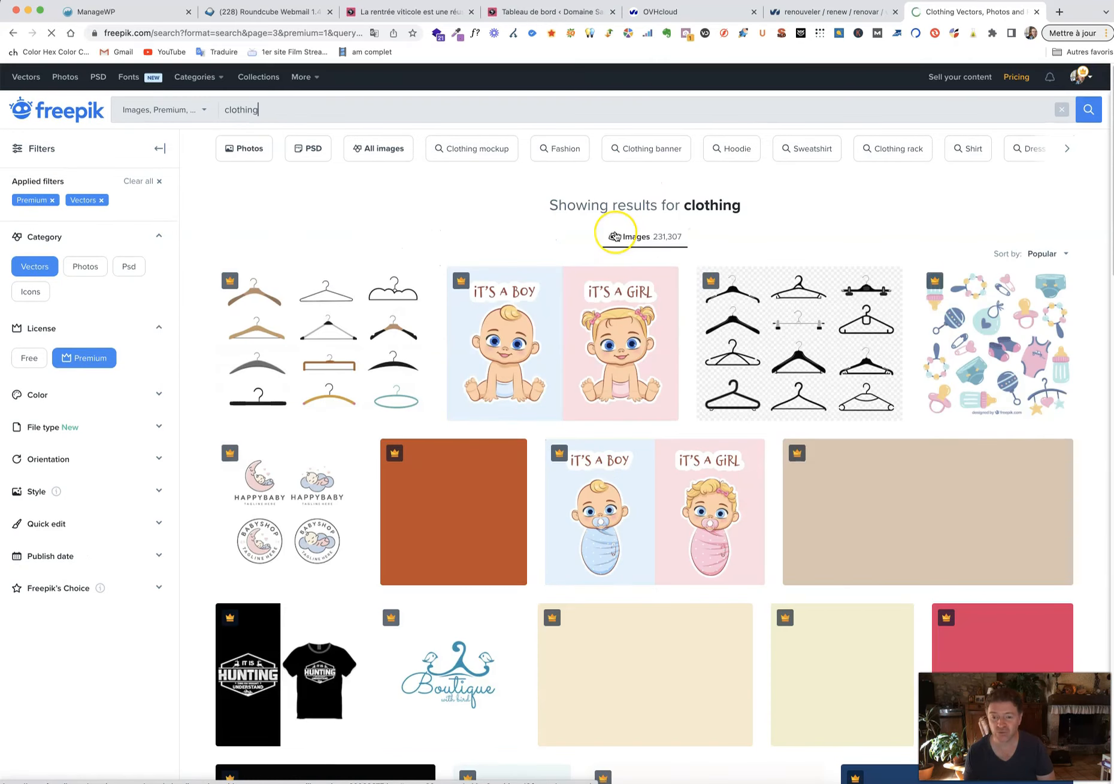
scroll(615, 236, "down", 1)
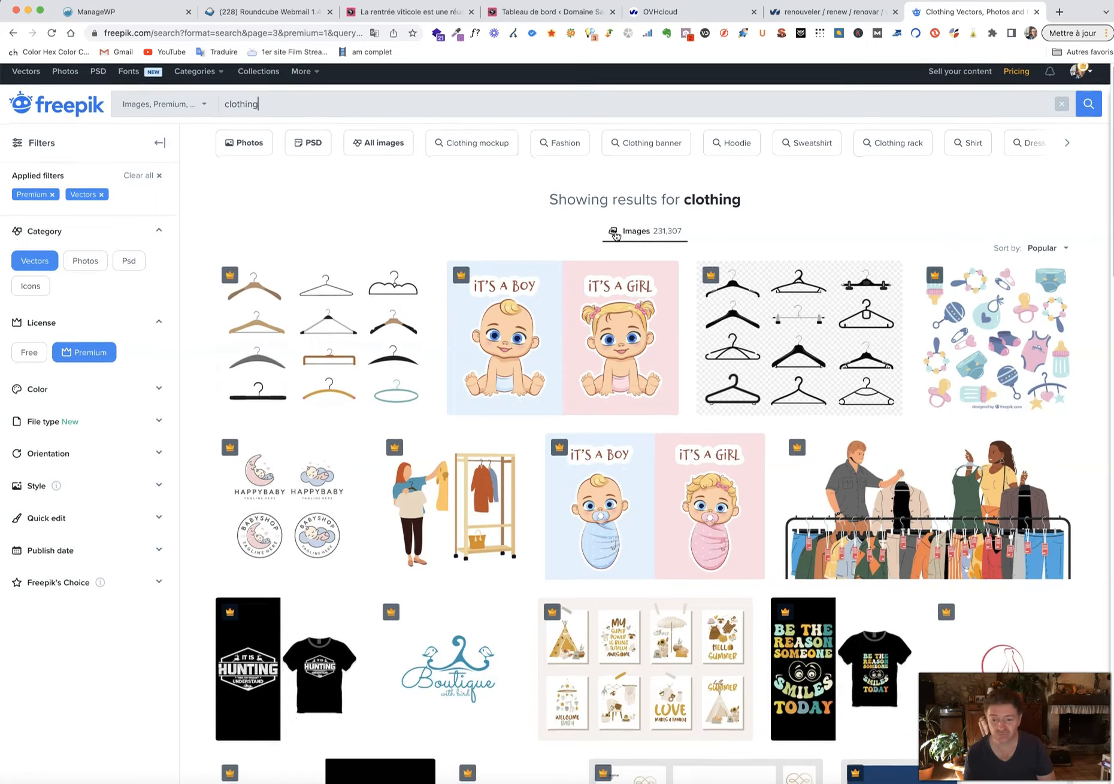
scroll(615, 239, "down", 1)
scroll(585, 294, "down", 3)
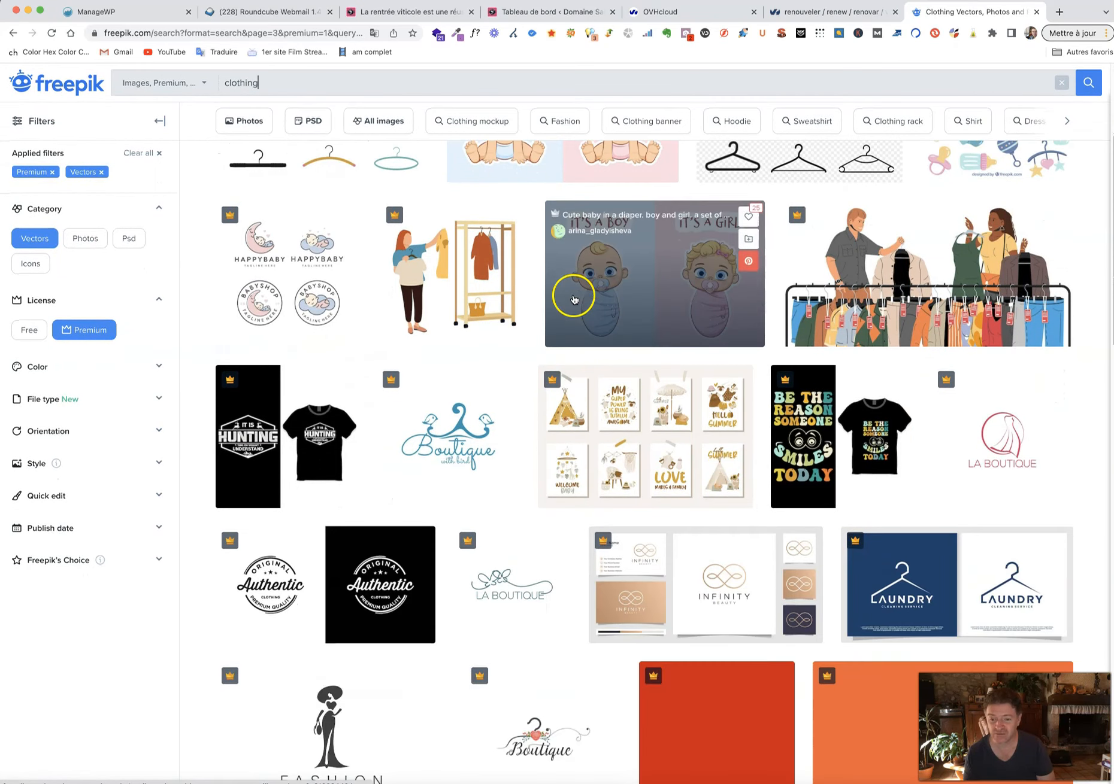
scroll(572, 294, "down", 5)
scroll(568, 325, "down", 4)
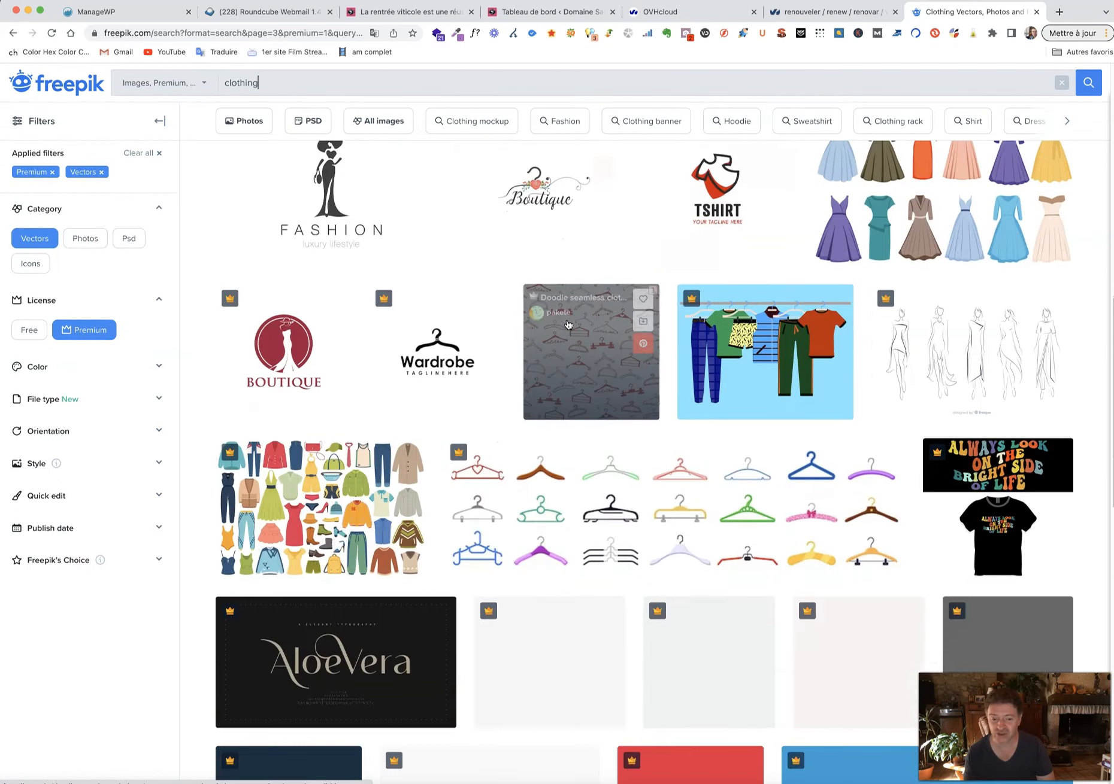
scroll(568, 325, "down", 3)
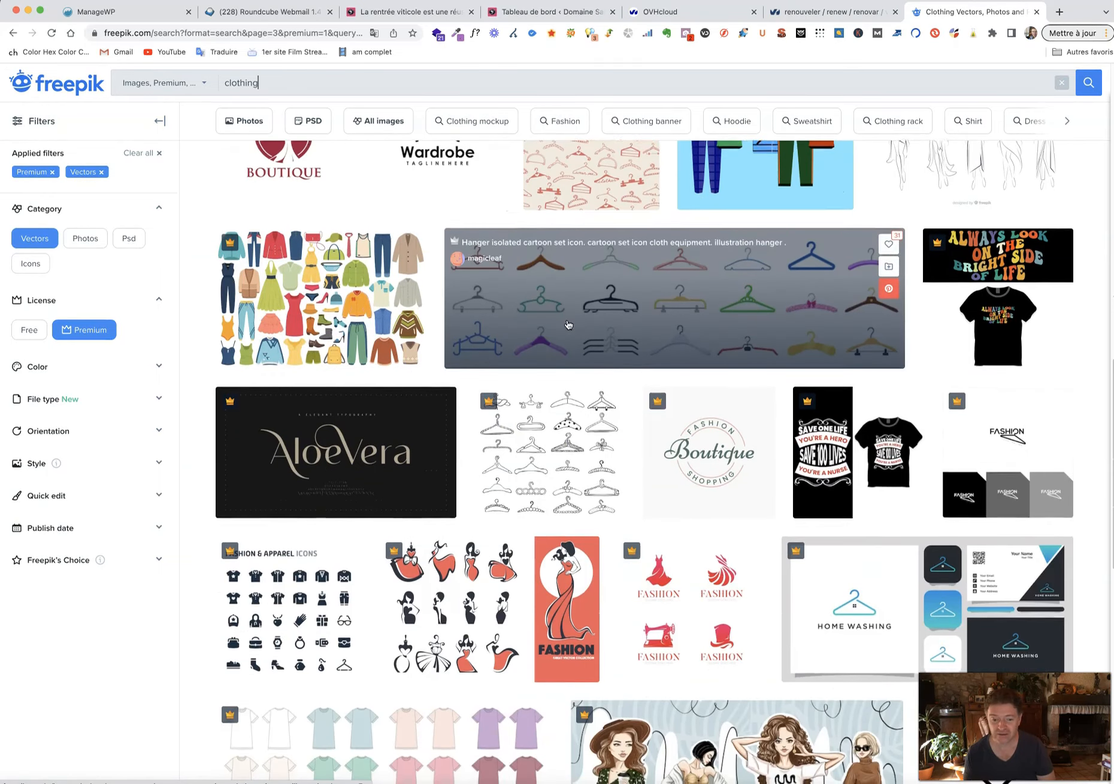
scroll(568, 325, "down", 3)
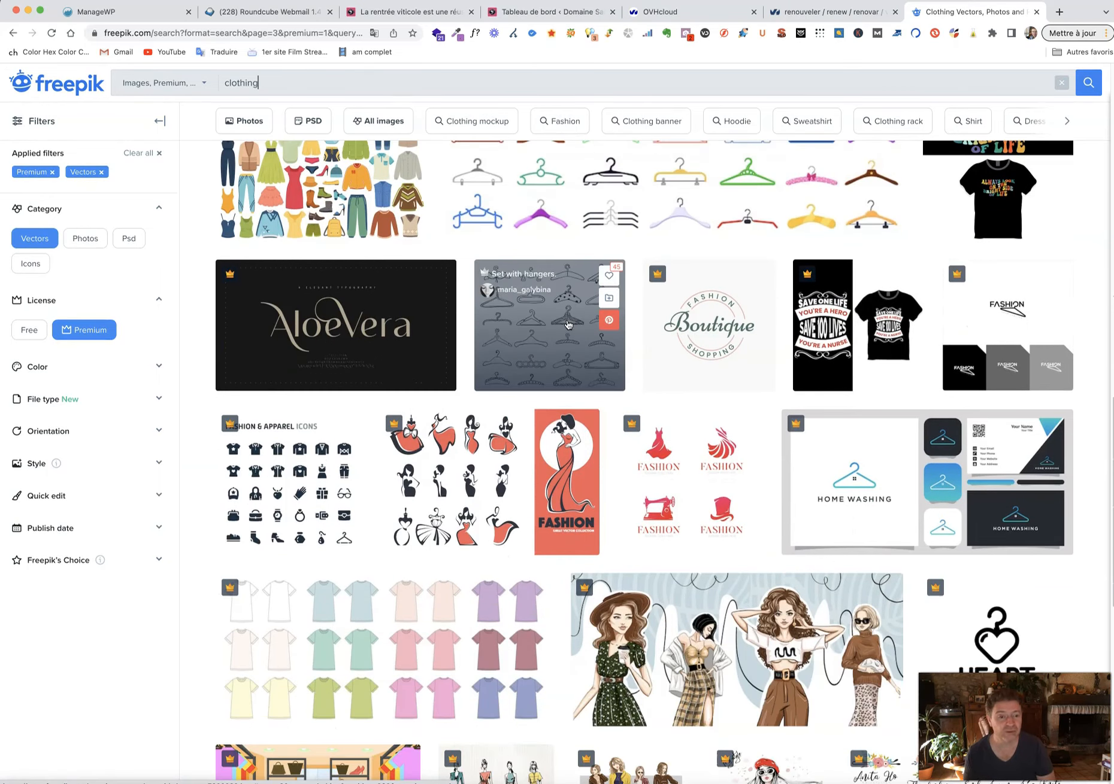
scroll(568, 324, "down", 4)
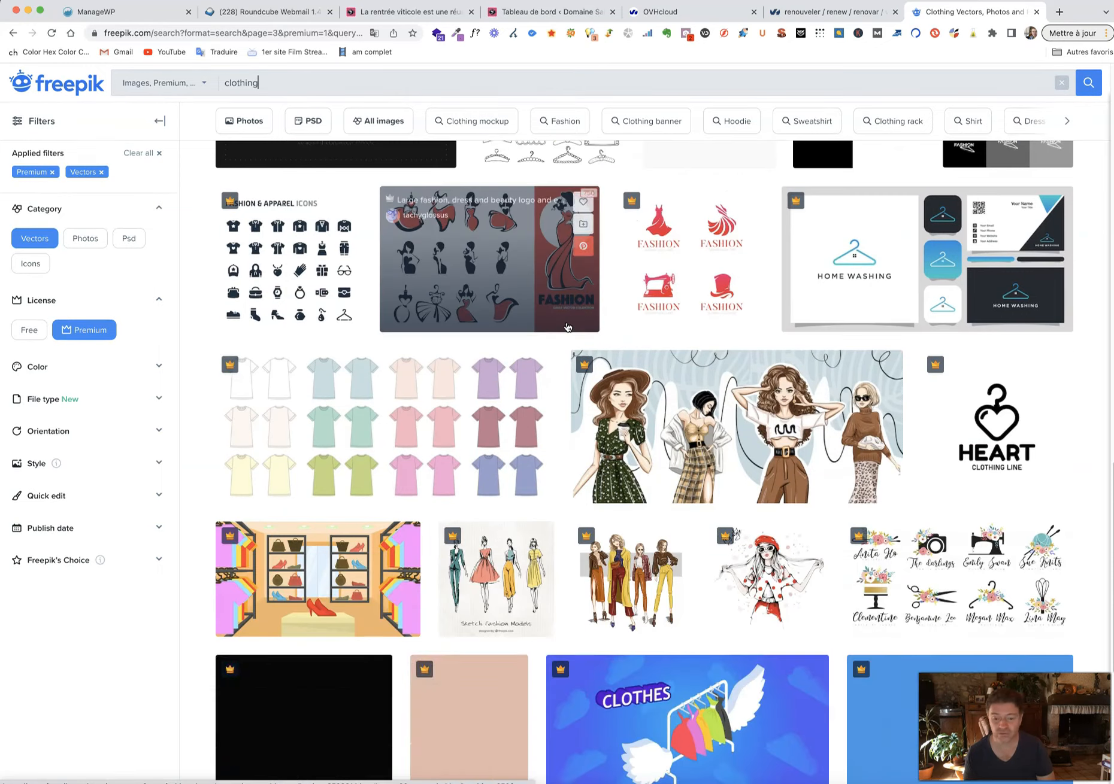
scroll(568, 325, "down", 3)
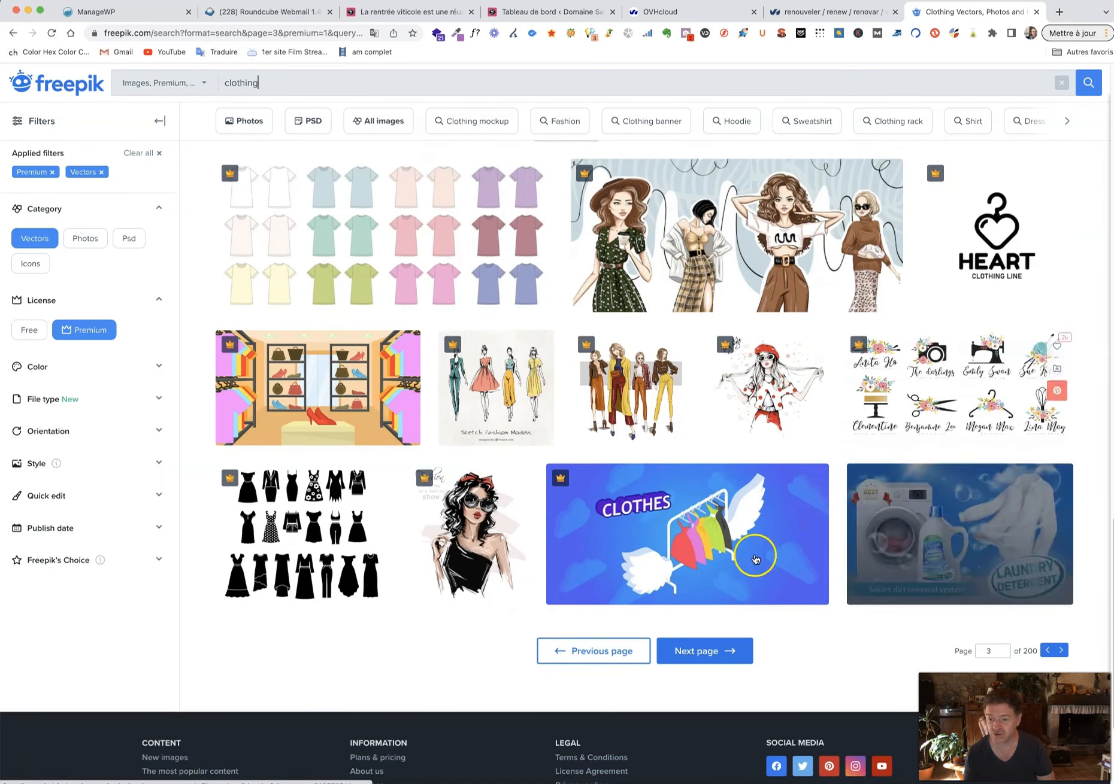
Browse pages 4 and 5 of the premium clothing vector results.
left_click(695, 651)
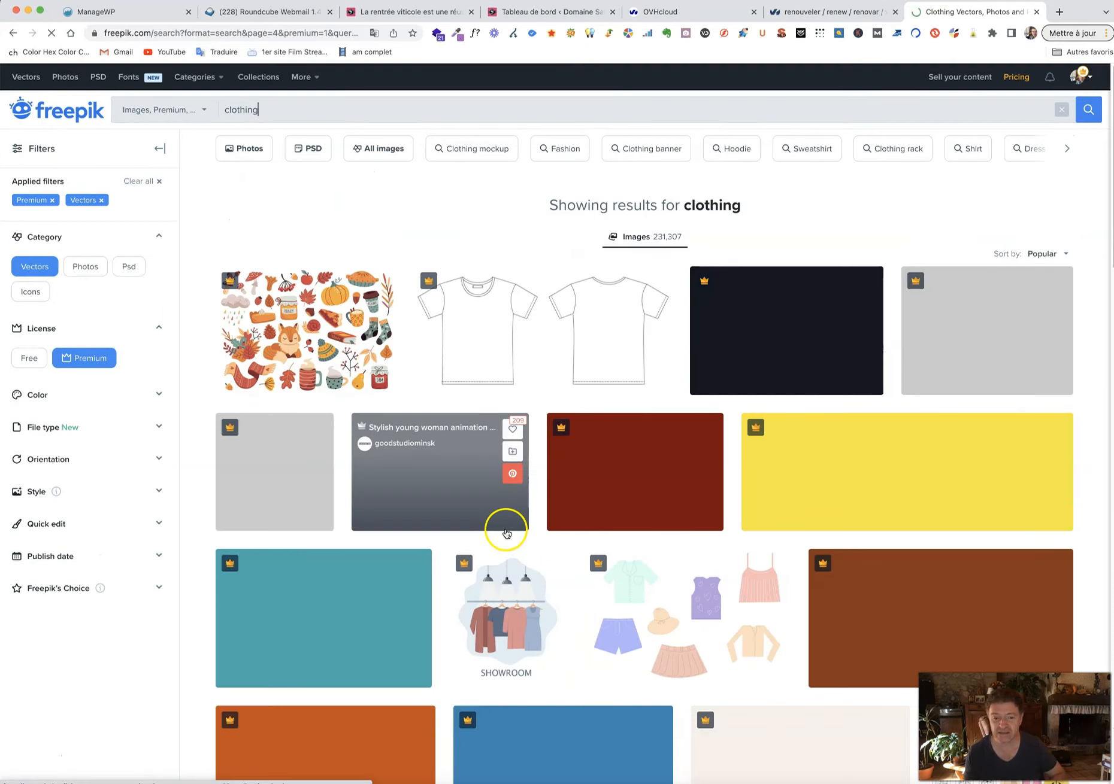
scroll(407, 595, "down", 4)
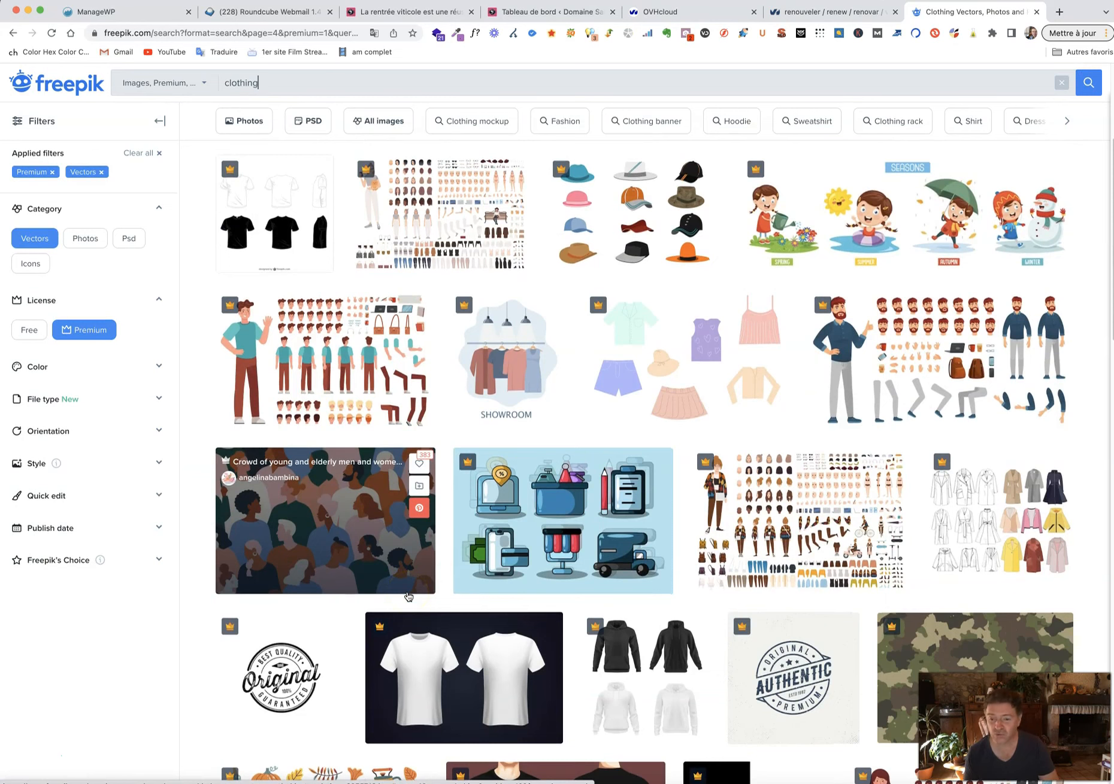
scroll(408, 596, "down", 10)
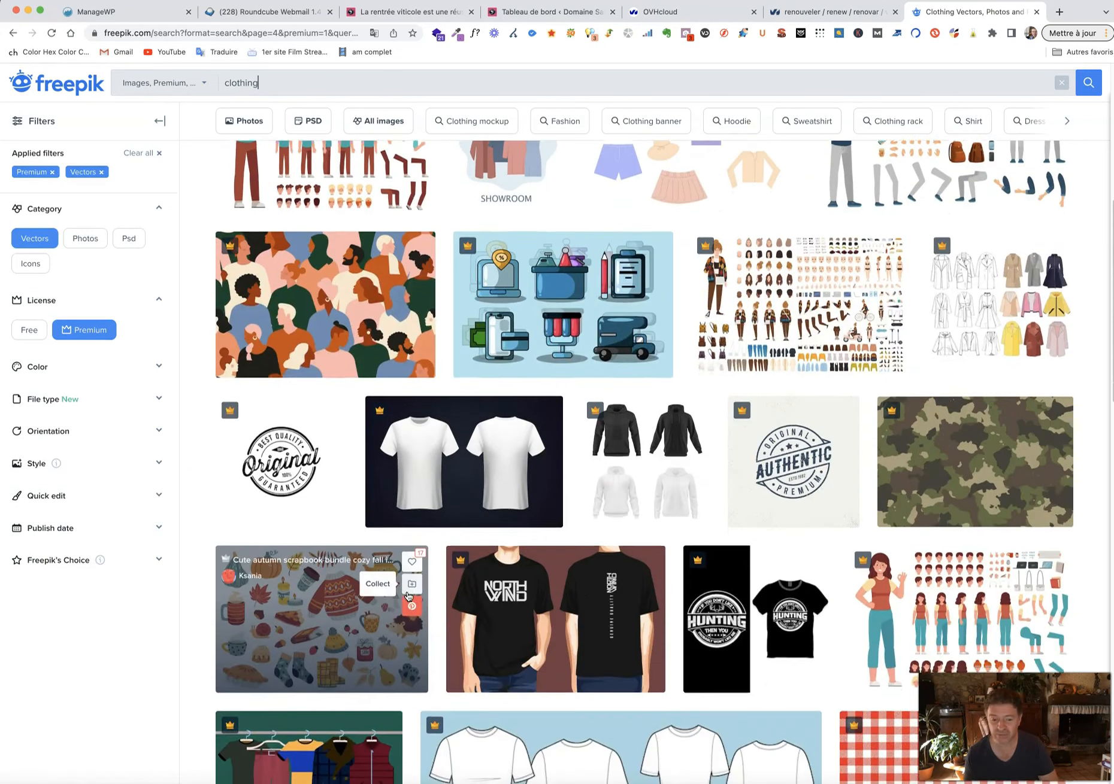
scroll(408, 597, "down", 3)
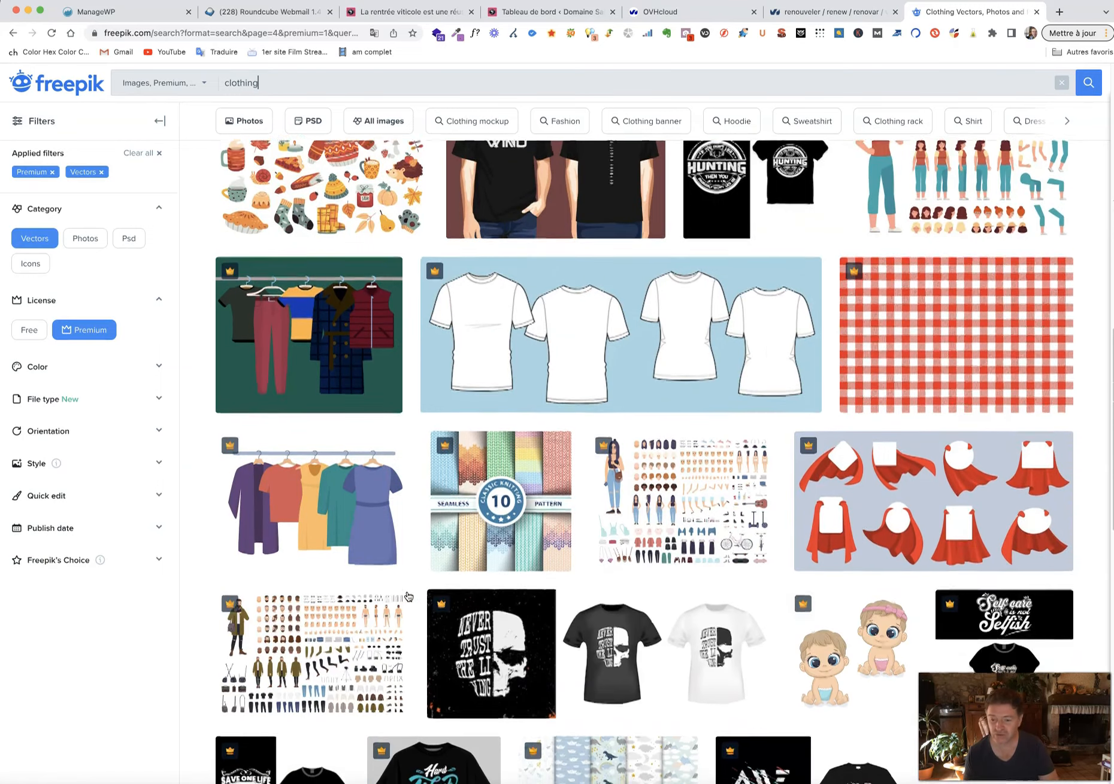
scroll(407, 596, "down", 10)
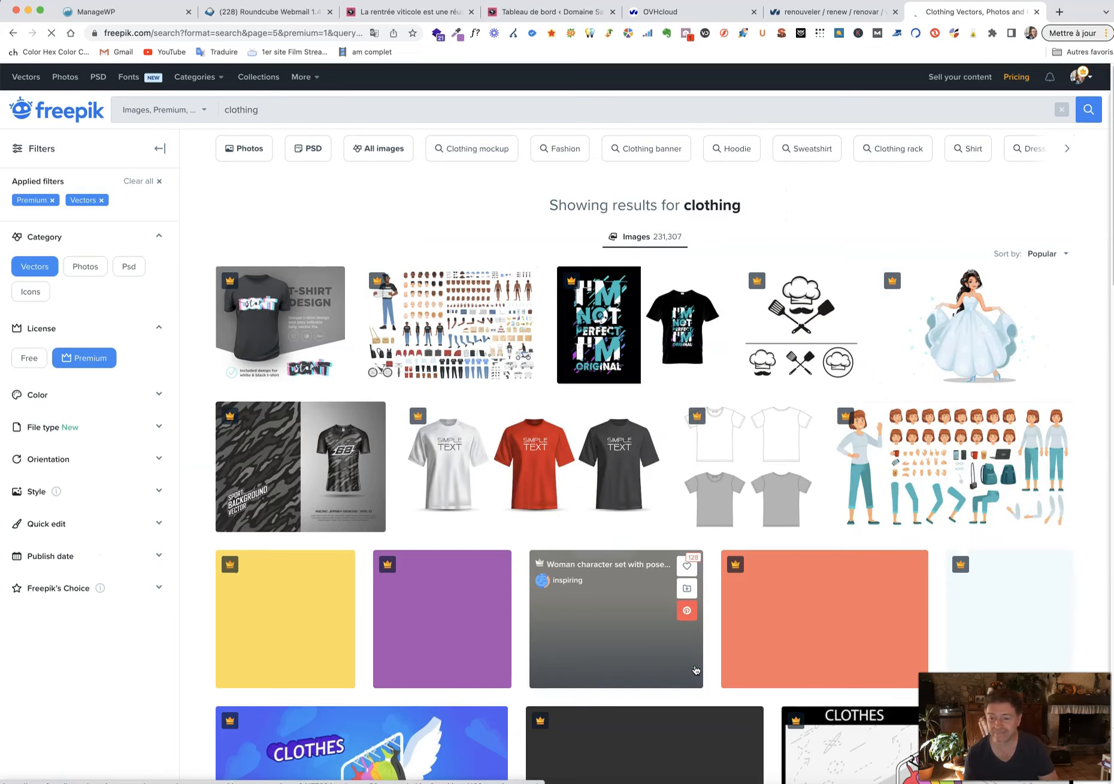
left_click(616, 626)
scroll(616, 627, "down", 9)
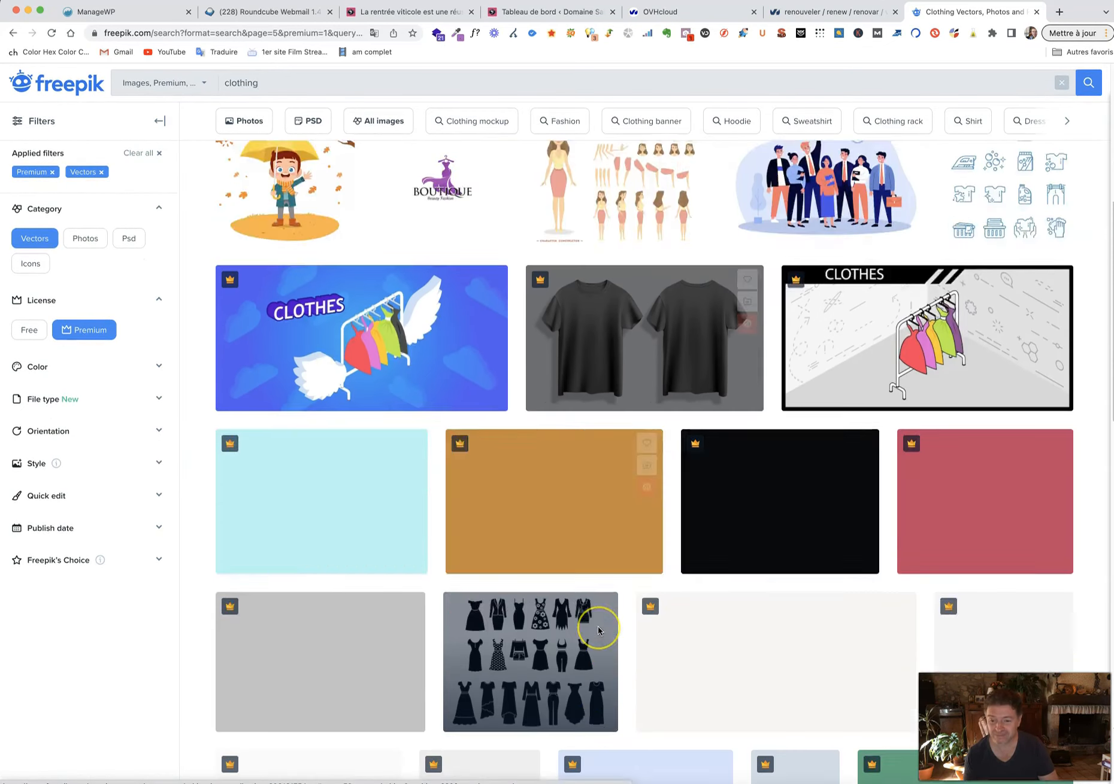
scroll(598, 631, "down", 5)
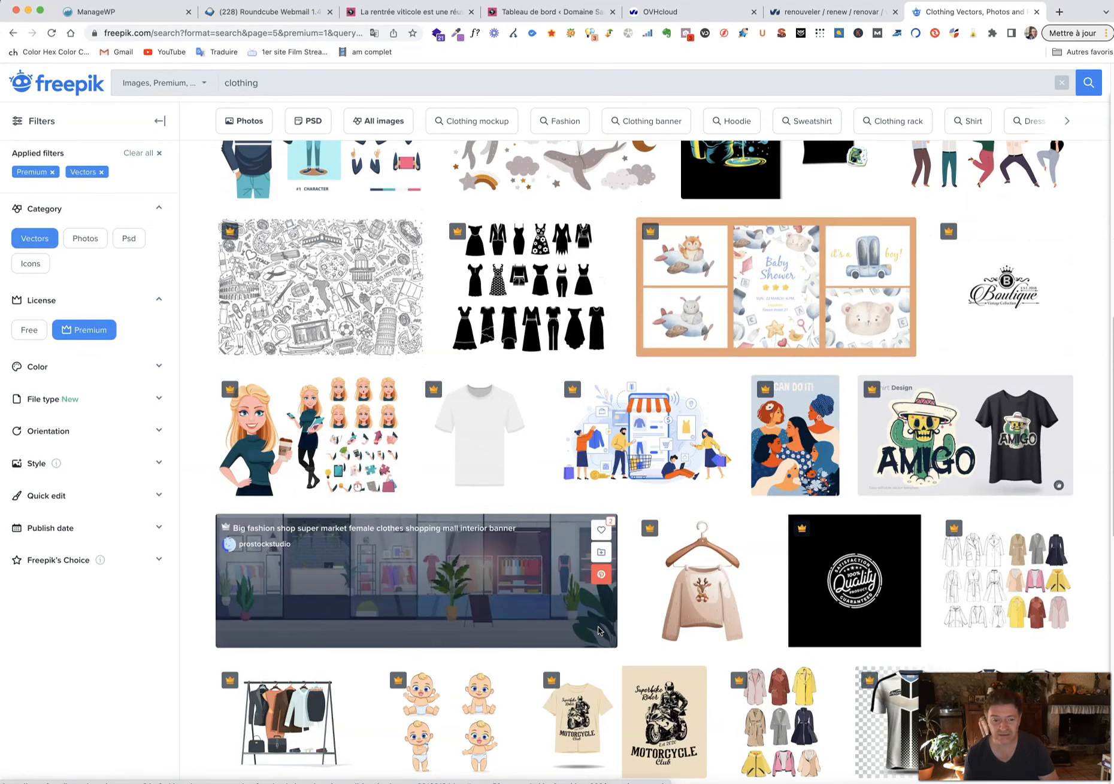
scroll(599, 630, "down", 3)
scroll(471, 590, "down", 3)
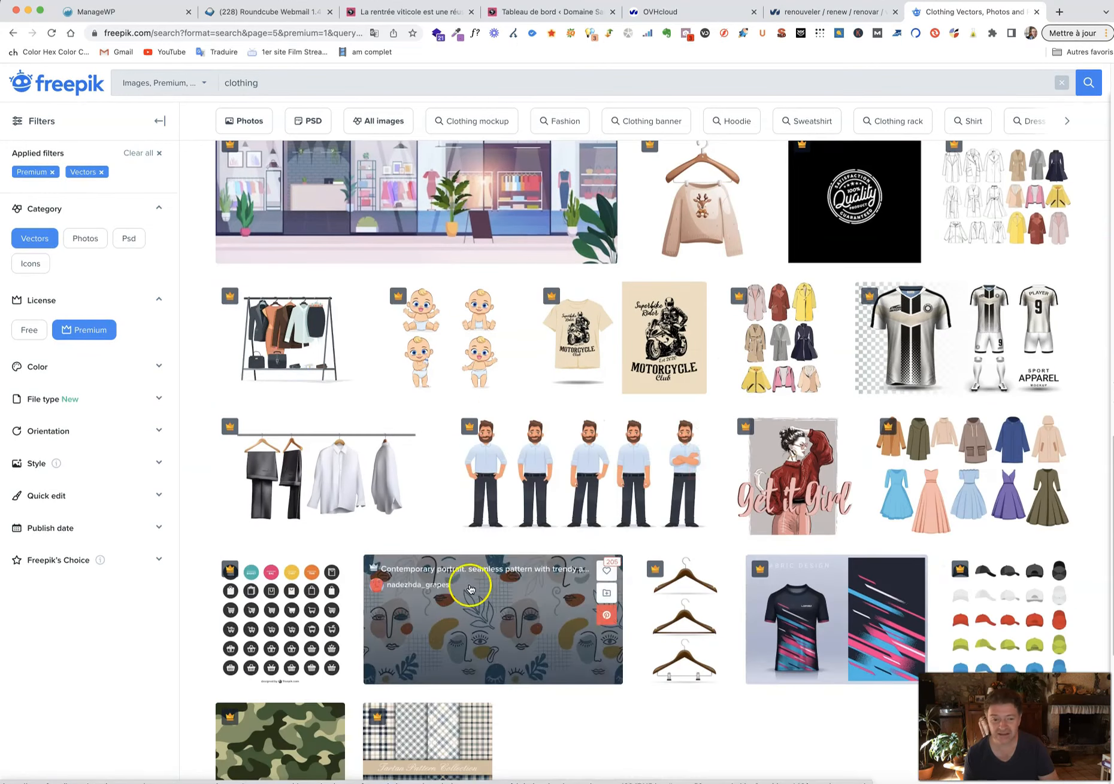
scroll(491, 528, "down", 5)
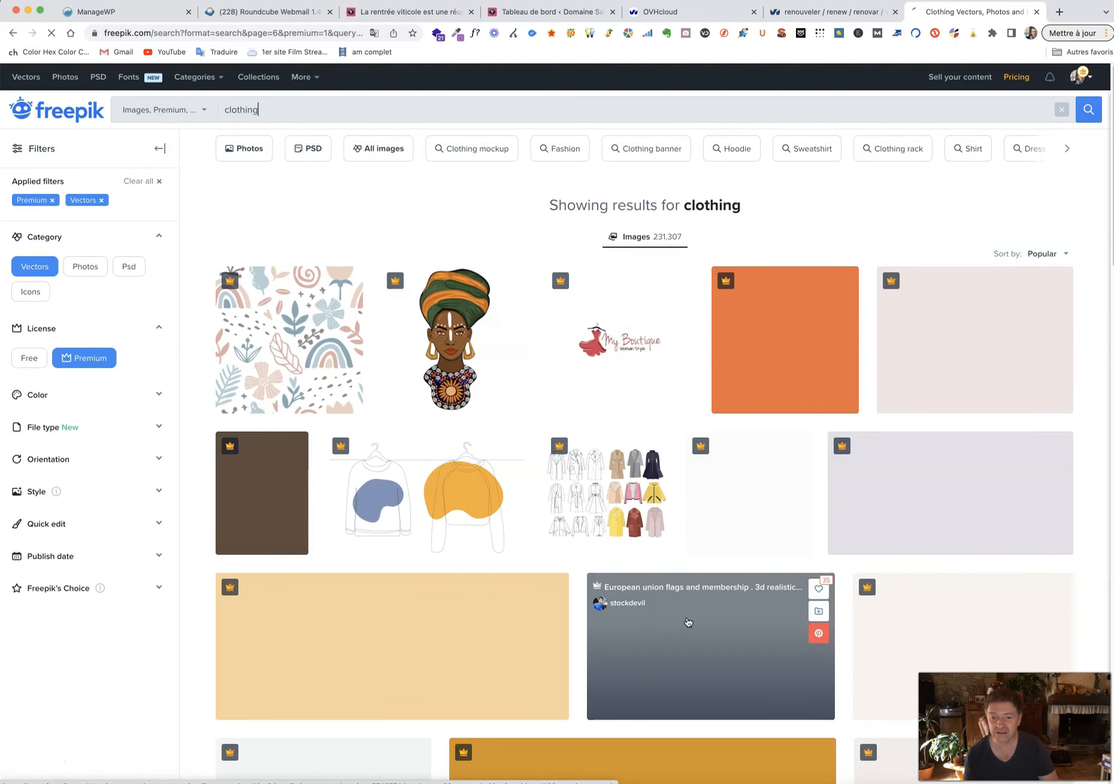
Move on to page 6 of the clothing results and scroll through it.
left_click(645, 603)
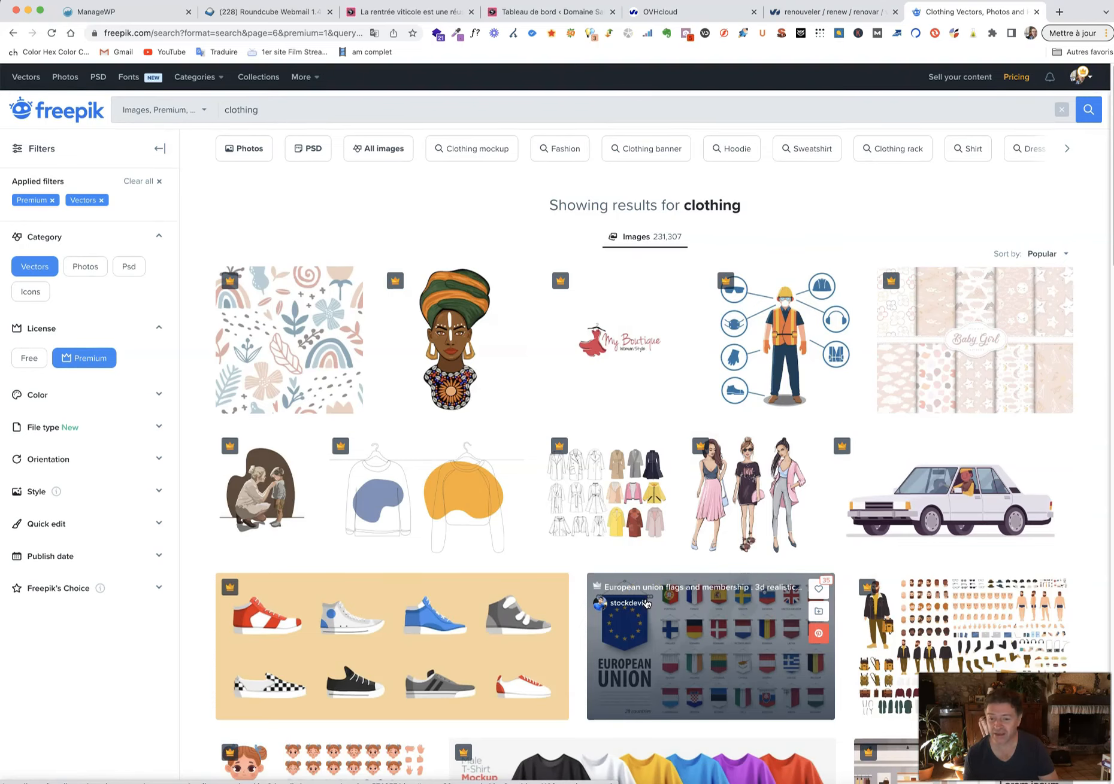
scroll(645, 604, "down", 3)
scroll(646, 604, "down", 3)
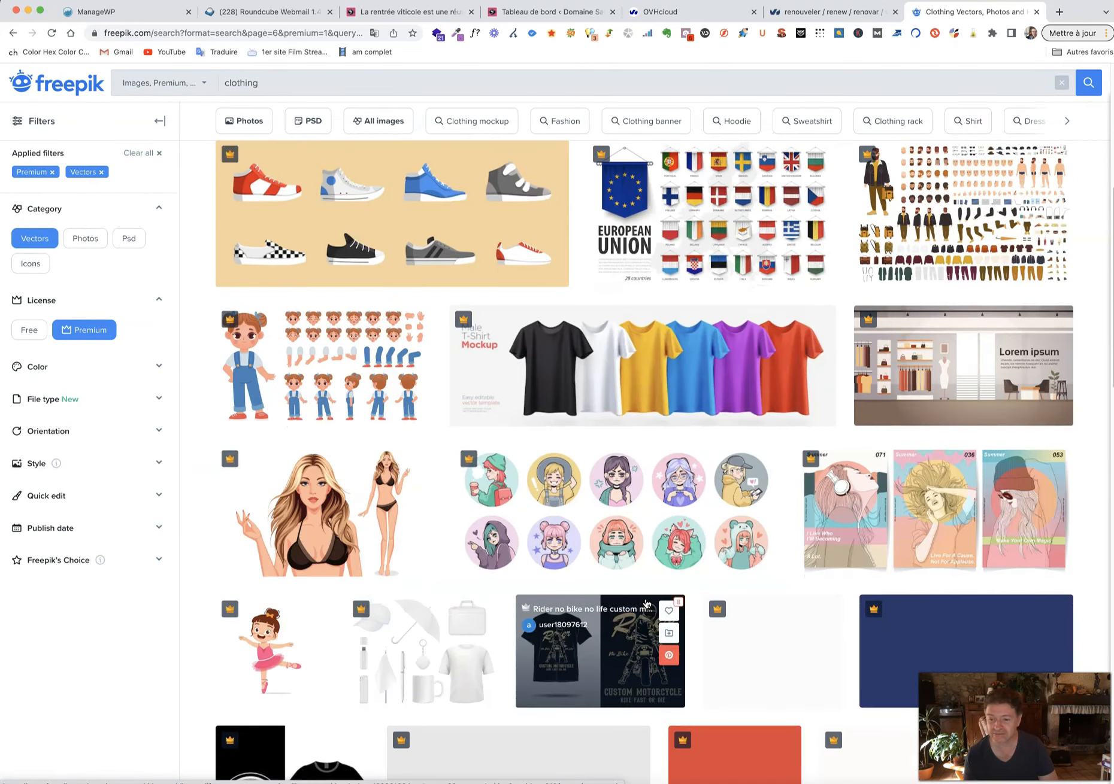
scroll(646, 603, "down", 5)
scroll(647, 604, "down", 4)
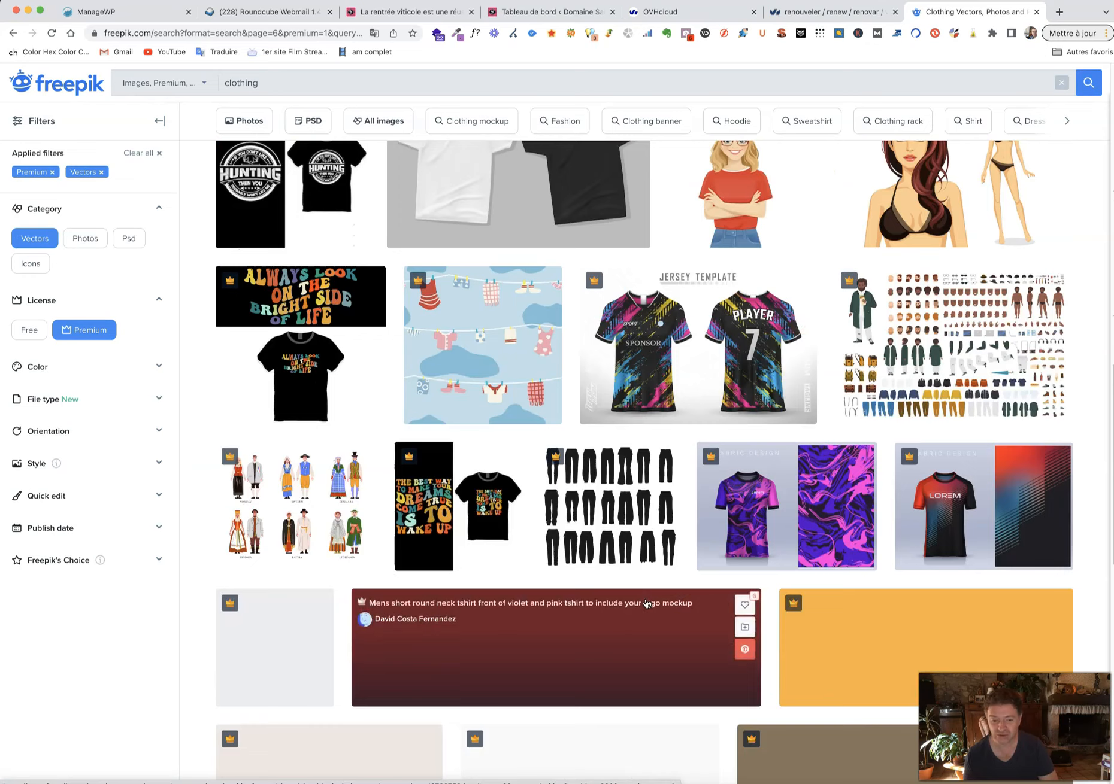
scroll(647, 603, "down", 2)
scroll(646, 603, "down", 1)
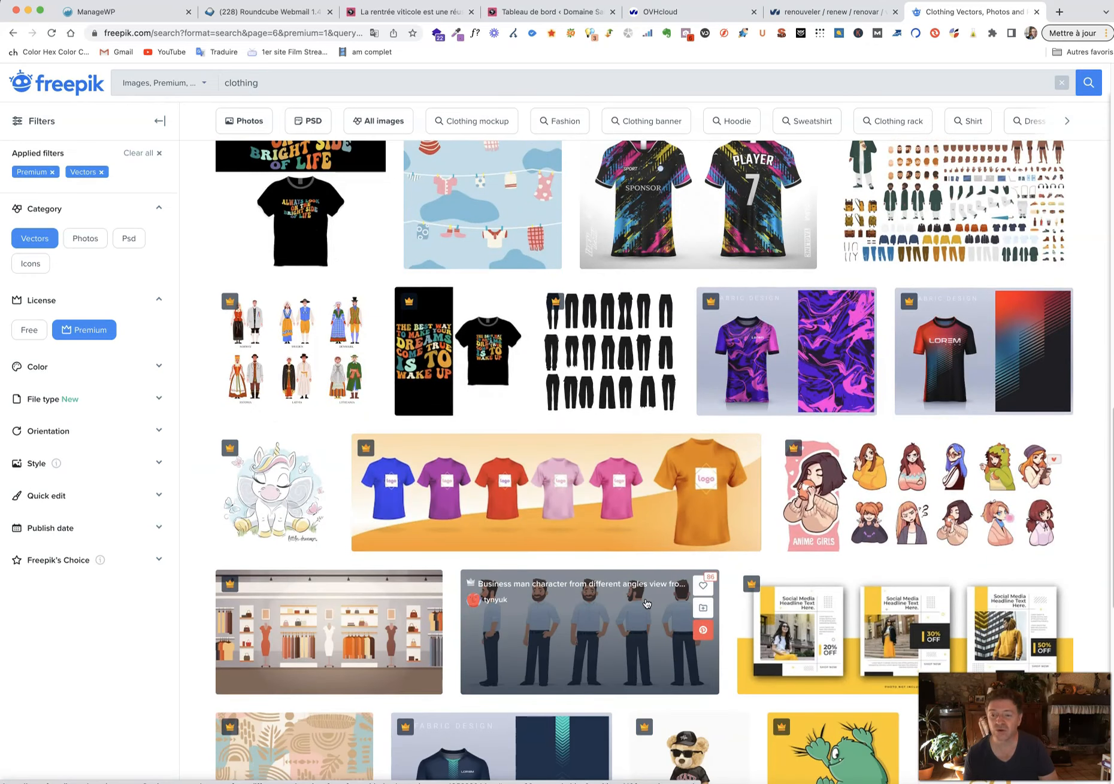
left_click(418, 246)
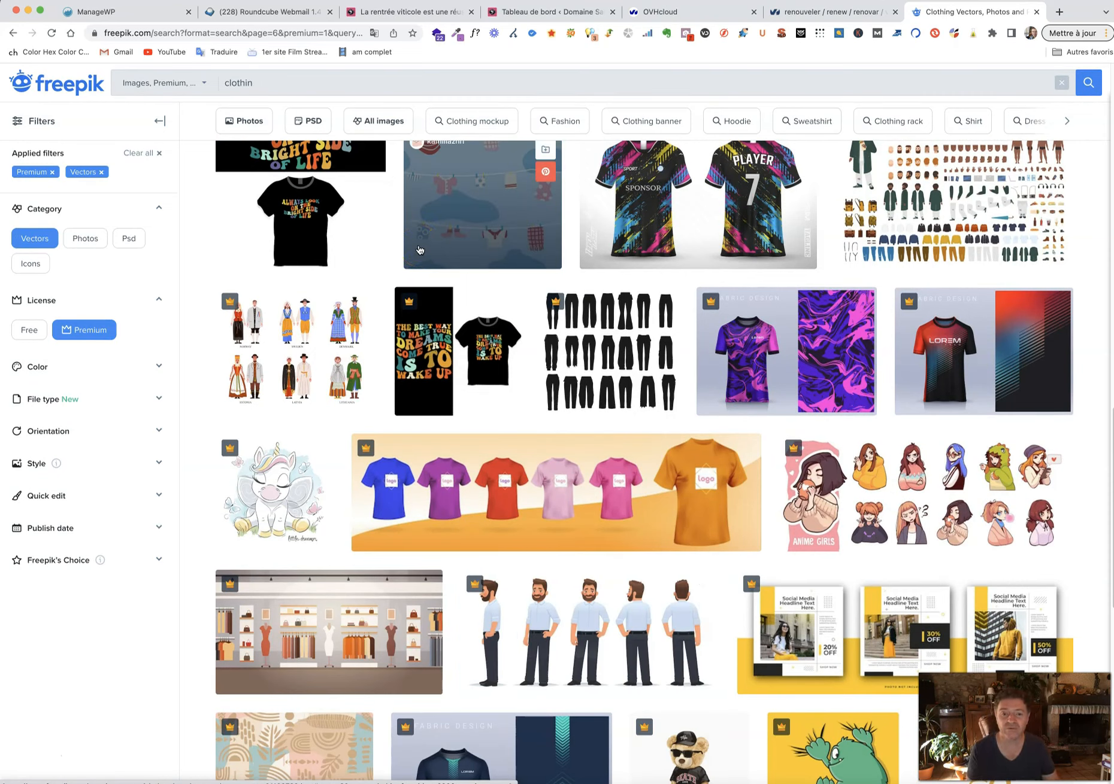
Search Freepik for 'cloth woman' and browse the results.
type("woma")
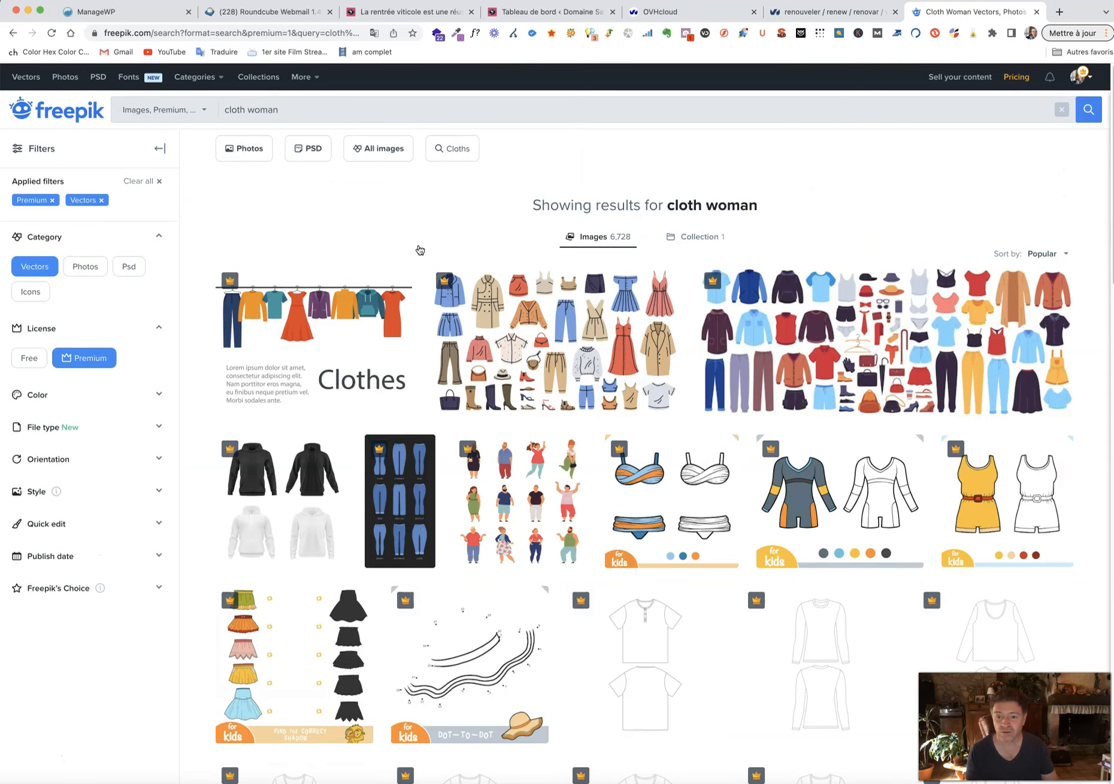
left_click(542, 349)
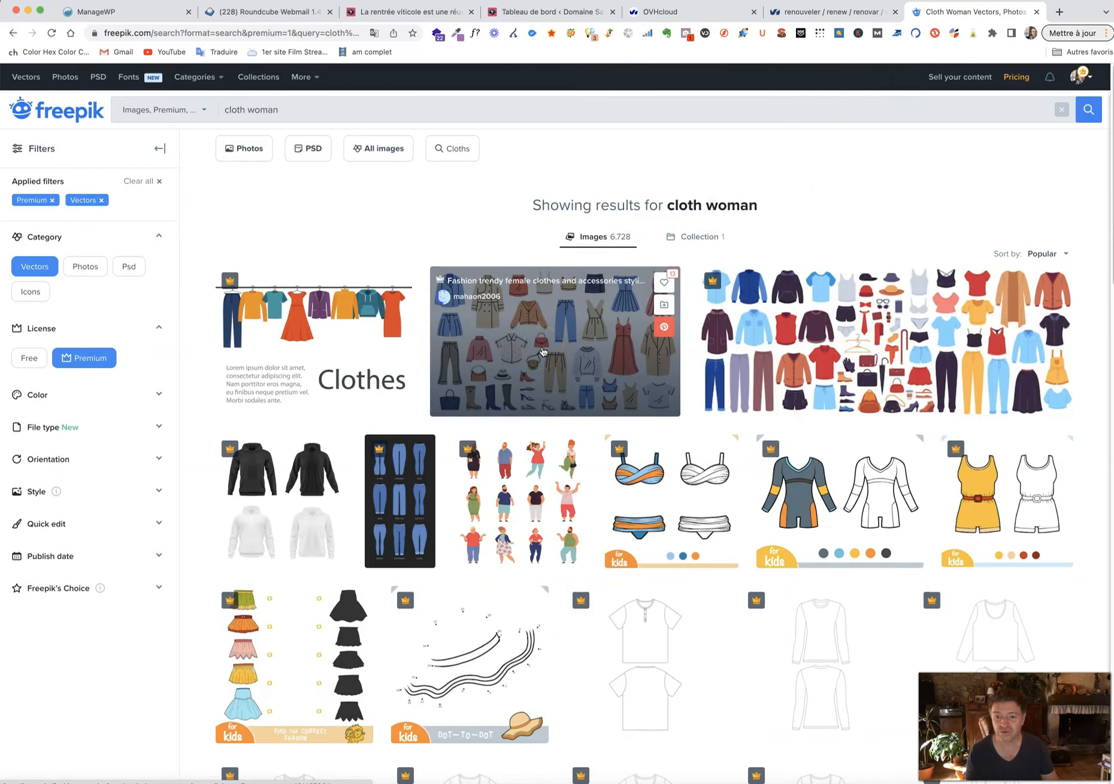
scroll(461, 377, "down", 5)
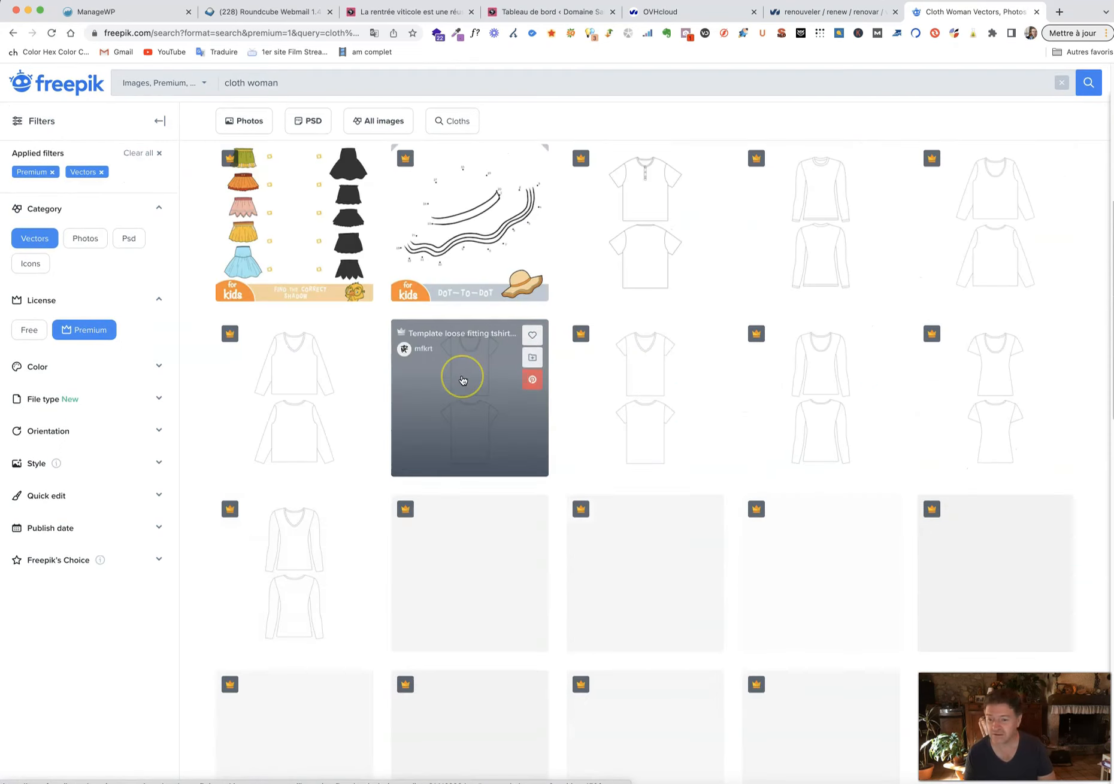
scroll(463, 380, "down", 10)
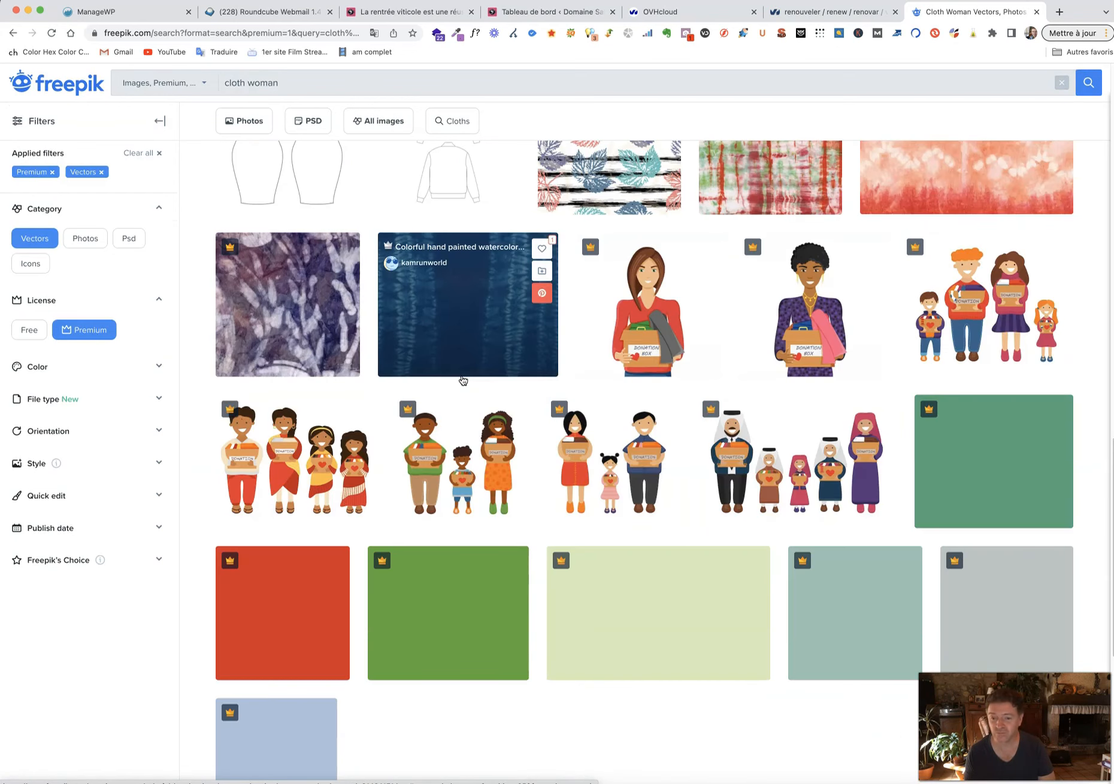
scroll(462, 381, "down", 5)
scroll(475, 384, "up", 5)
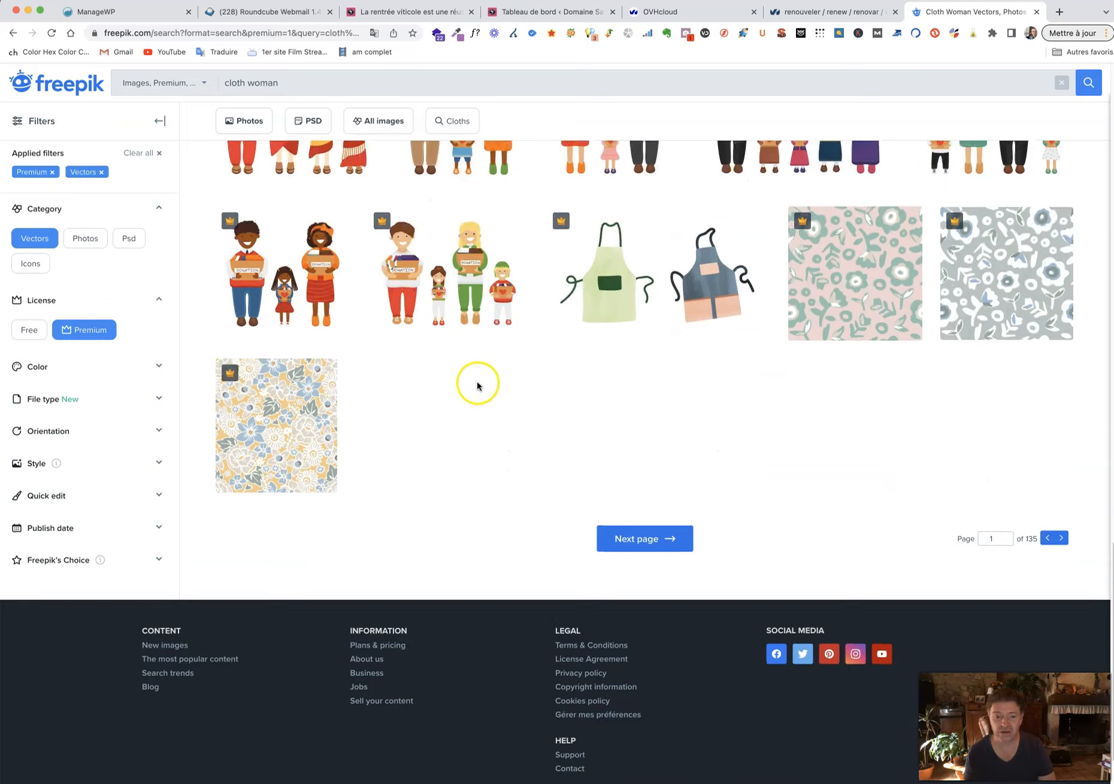
Return to the clothing vector results and advance to page 8.
left_click(13, 33)
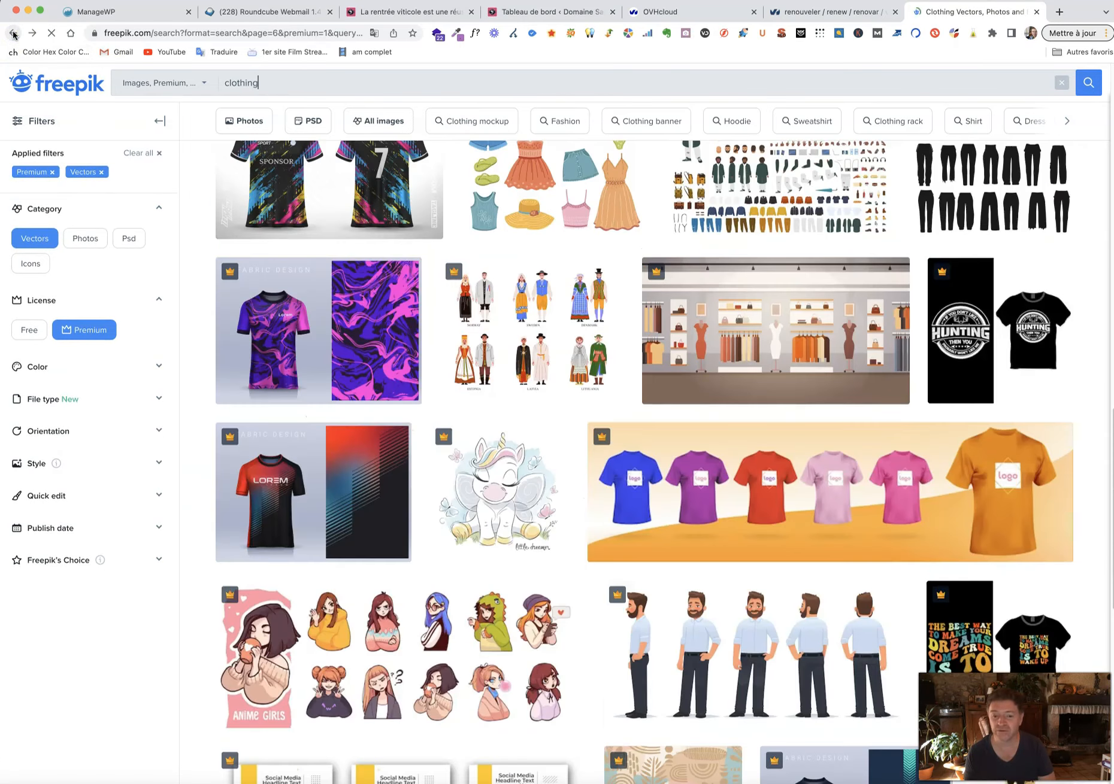
scroll(549, 443, "down", 10)
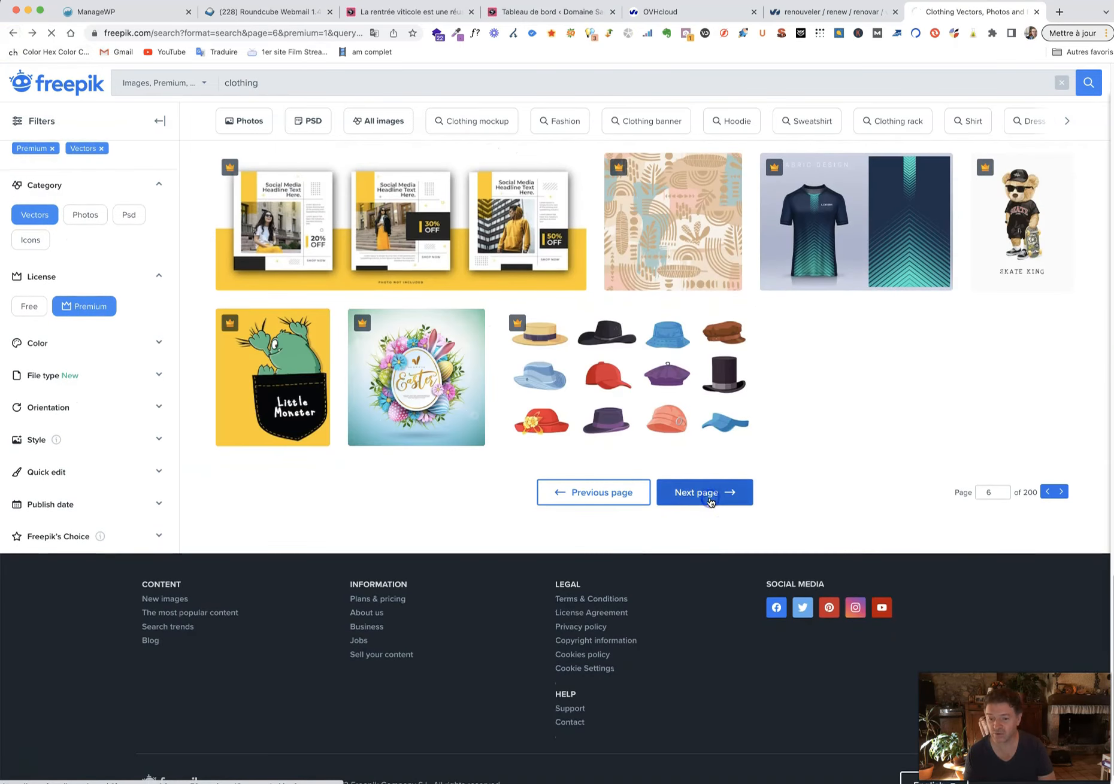
left_click(709, 501)
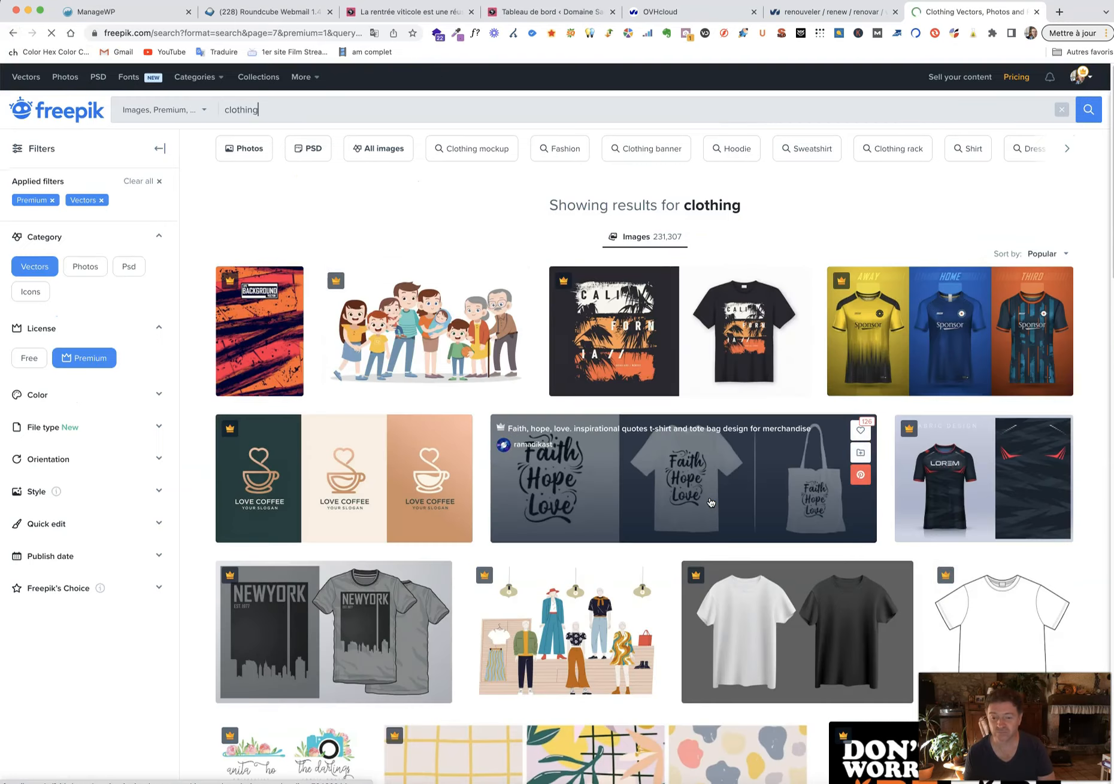
scroll(710, 503, "down", 10)
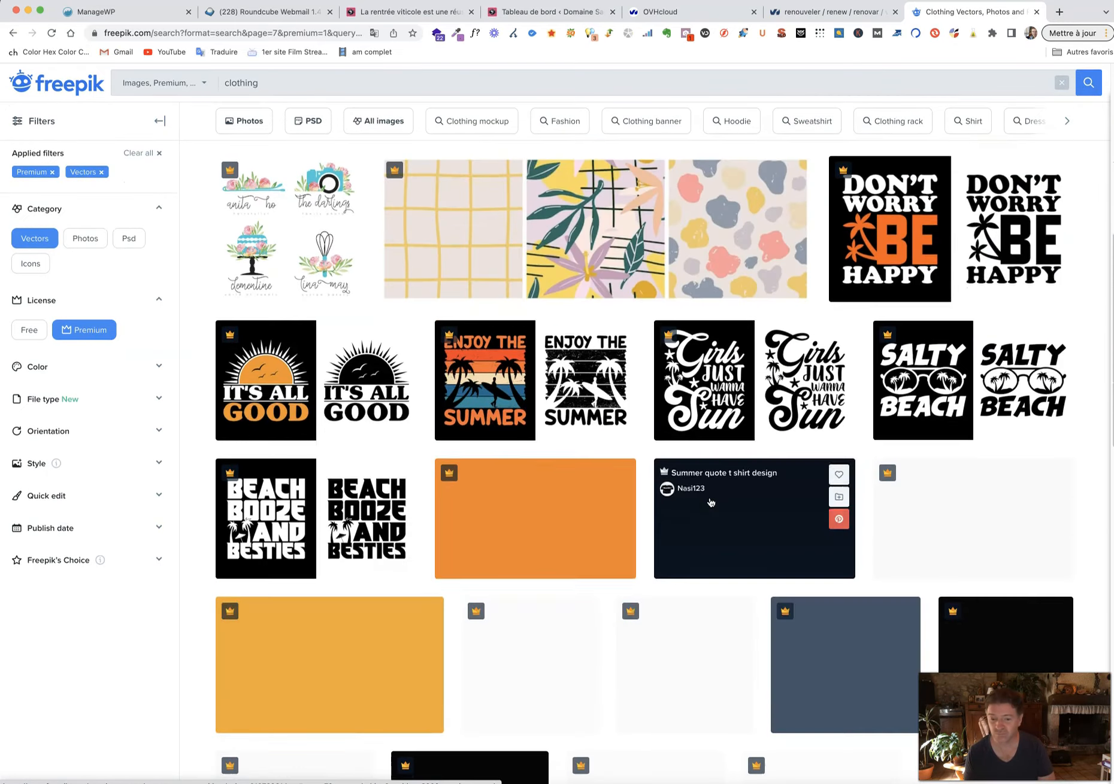
scroll(710, 502, "down", 9)
scroll(795, 326, "up", 2)
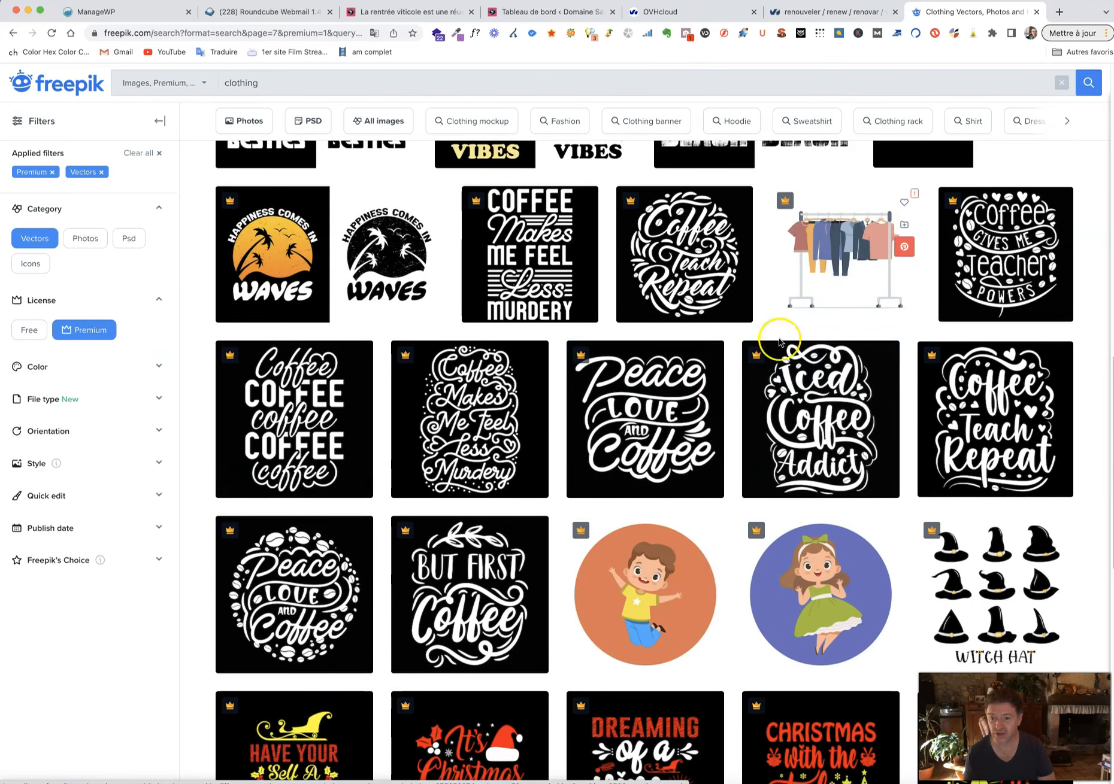
scroll(748, 446, "down", 6)
scroll(748, 446, "down", 2)
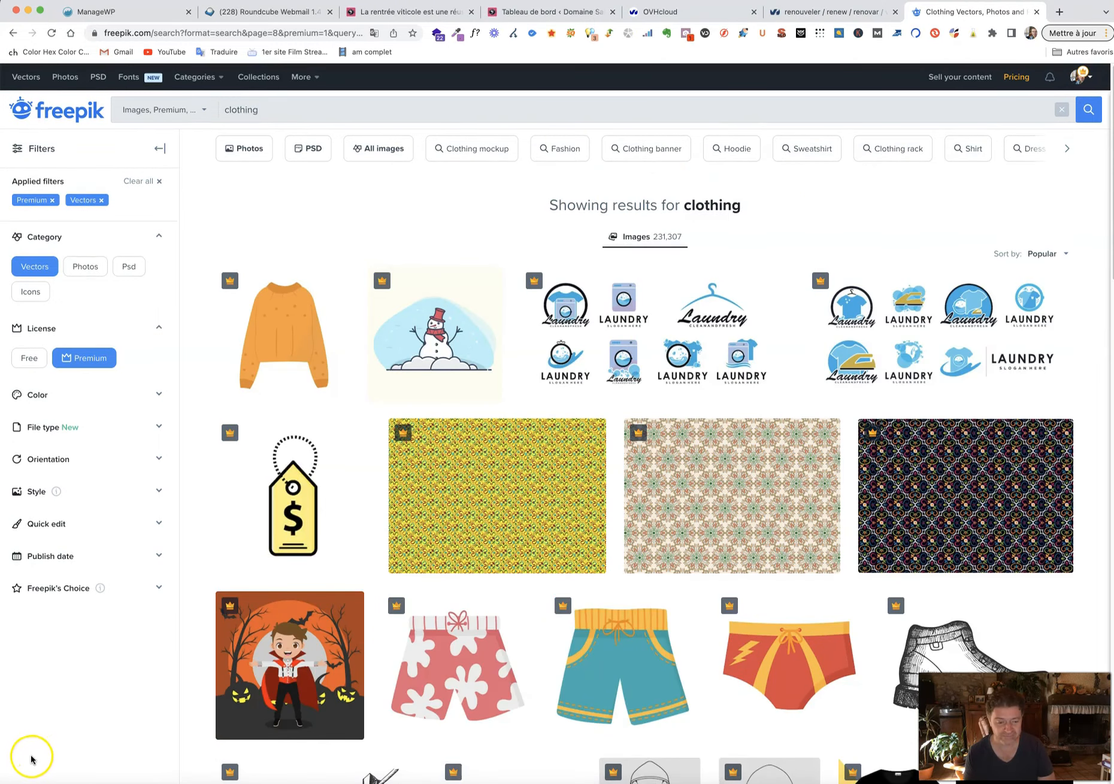
key("super+Tab")
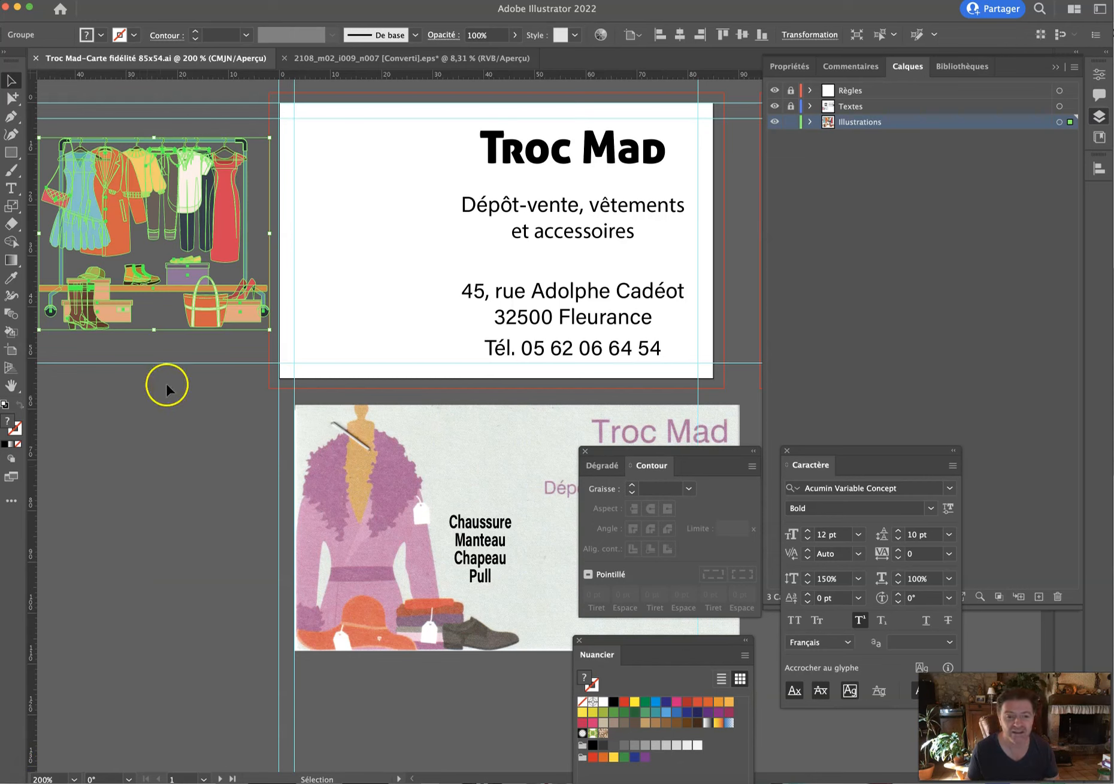
Drag the clothes rack onto the card front, enlarge it to 133%, and shift it right.
left_click_drag(212, 232, 447, 226)
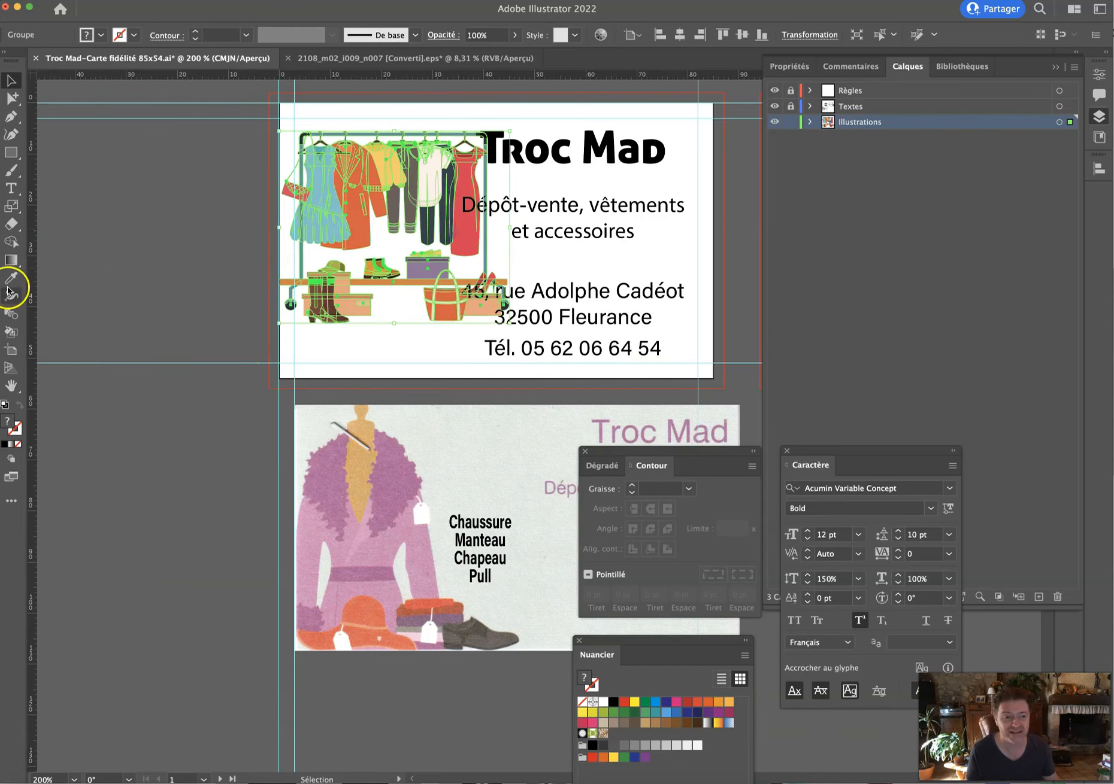
double_click(12, 210)
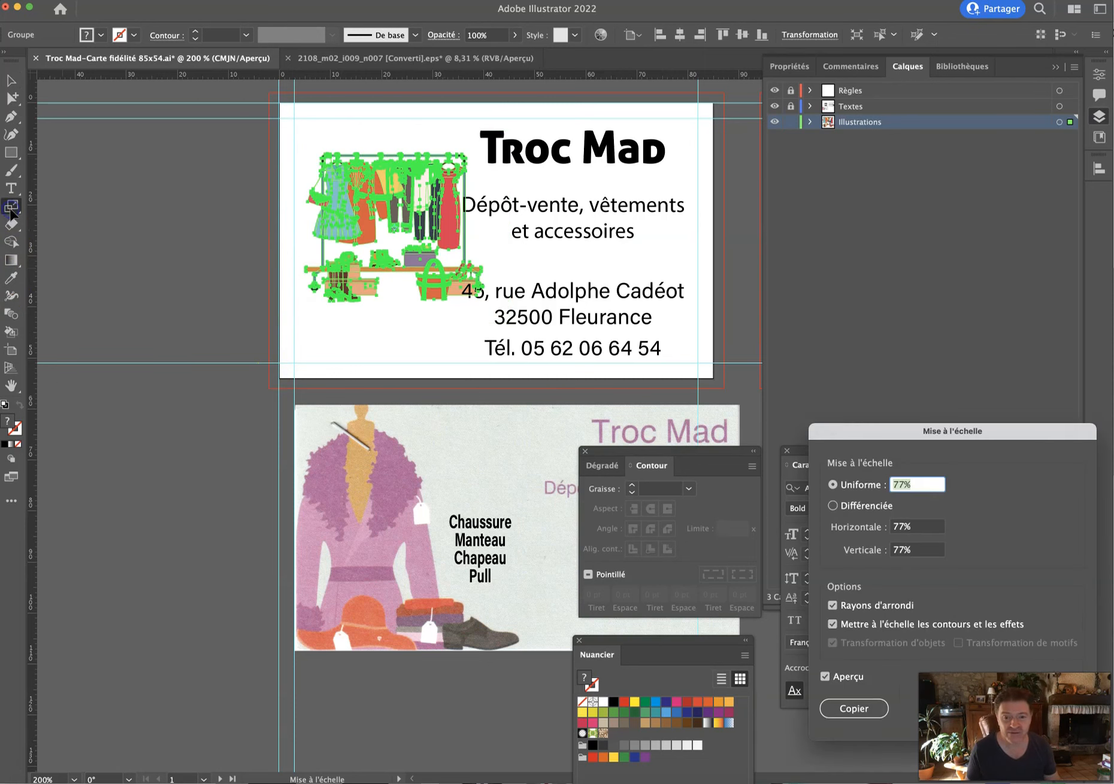
scroll(902, 488, "up", 11)
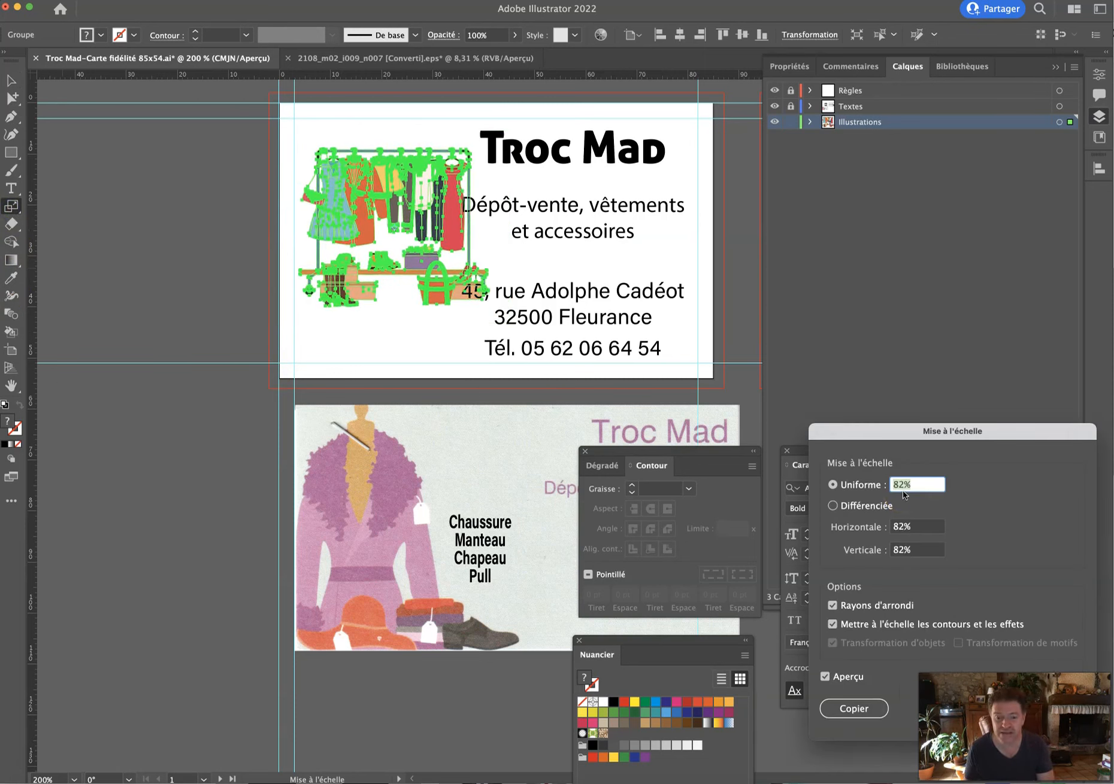
scroll(902, 491, "up", 20)
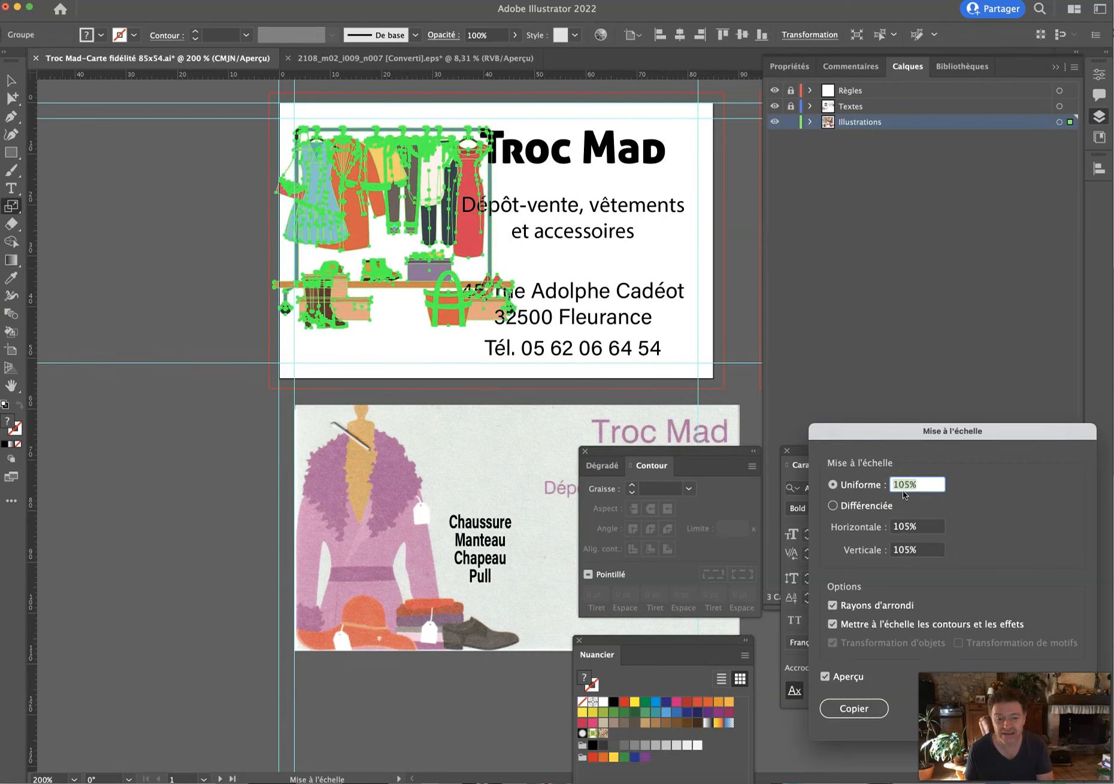
scroll(902, 491, "up", 18)
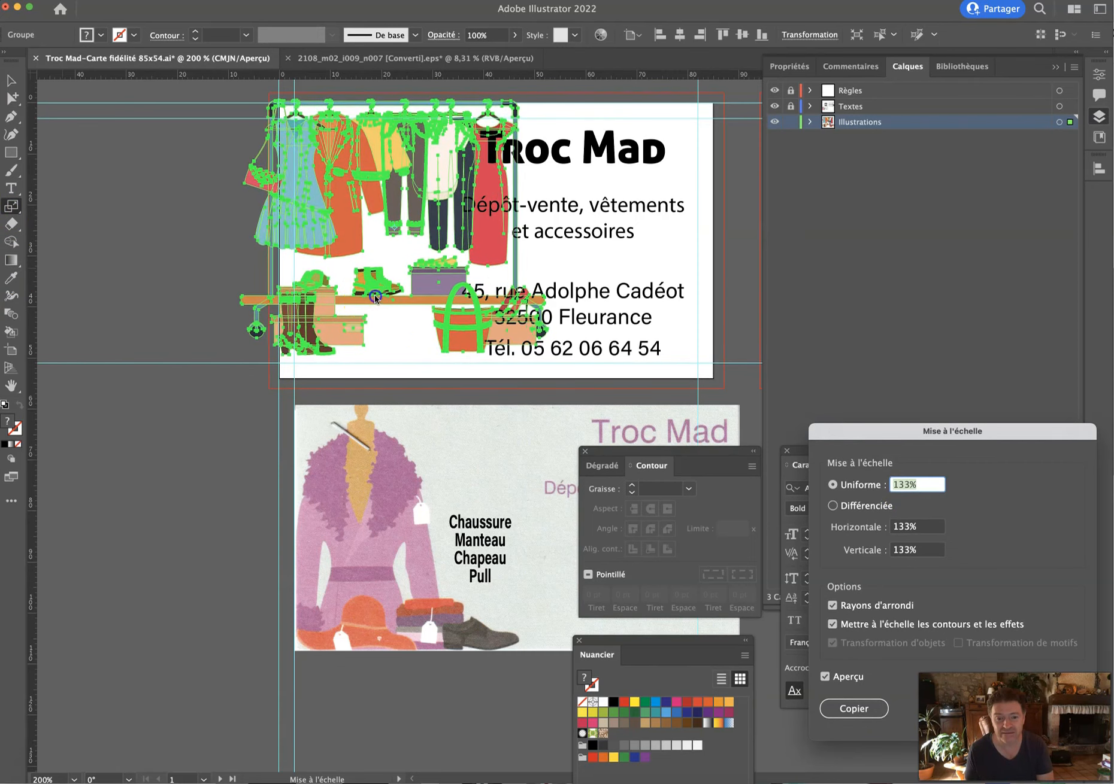
left_click(1055, 708)
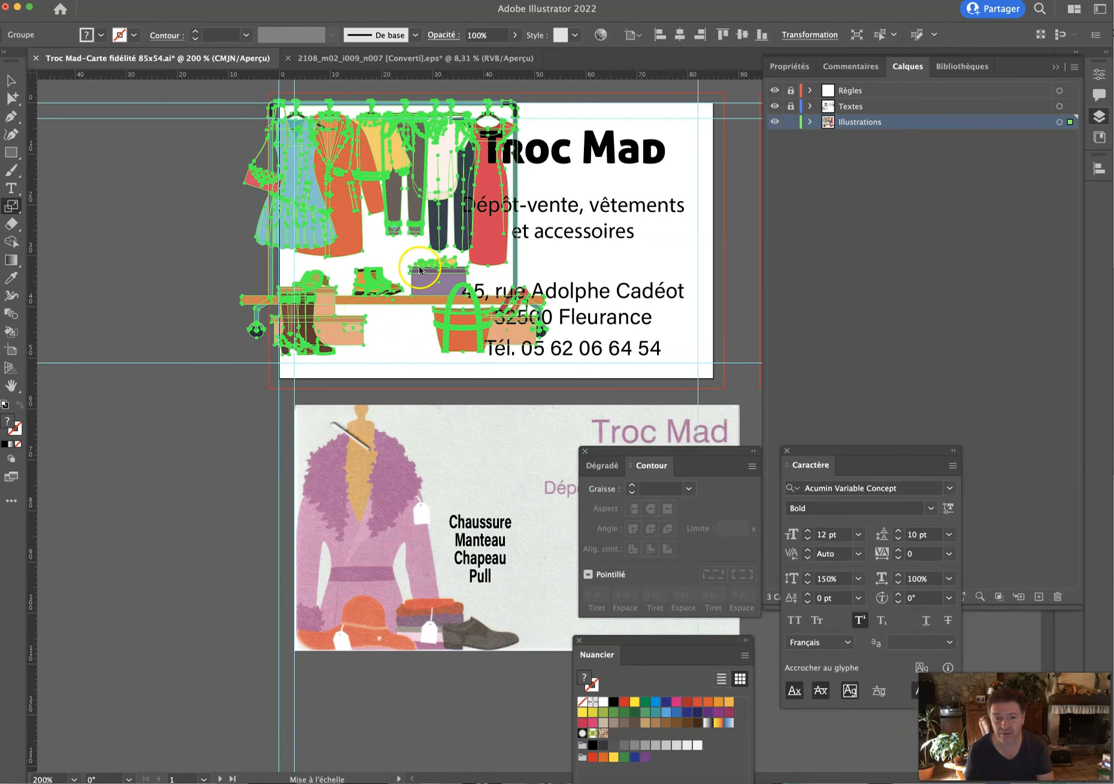
left_click(7, 80)
left_click_drag(288, 227, 311, 234)
Hide the Textes and Règles layers, then nudge the clothes rack and place a duplicate off to the left.
left_click(774, 106)
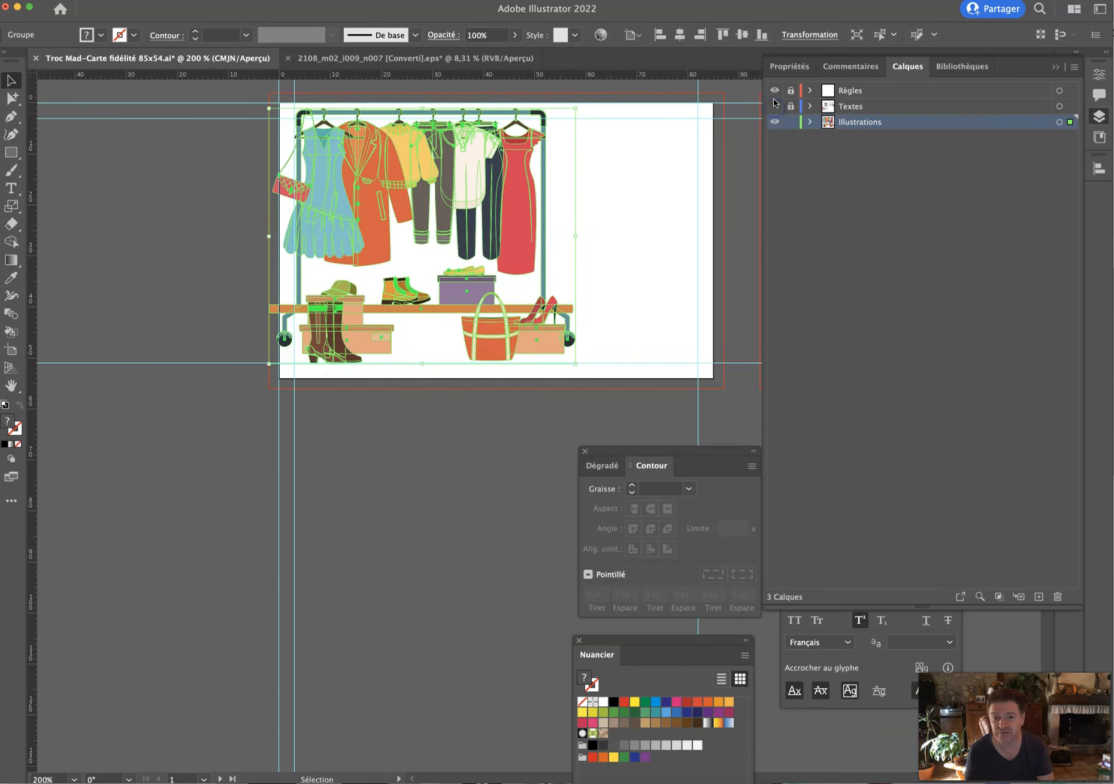
left_click(773, 92)
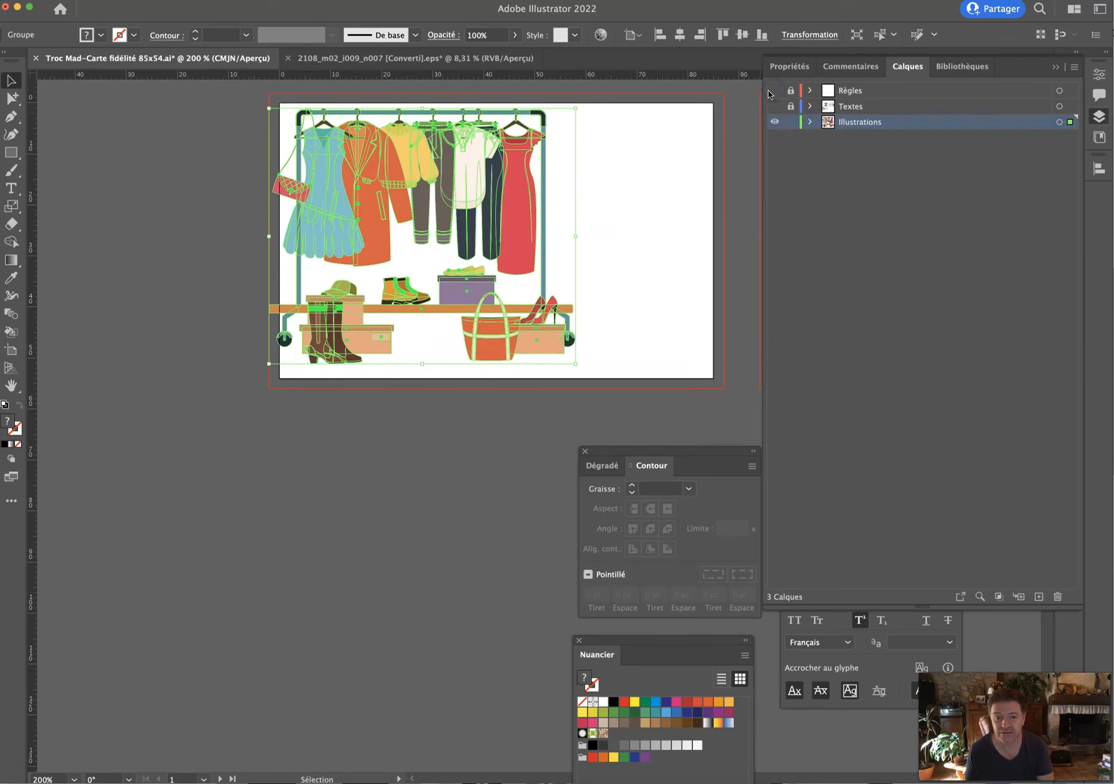
left_click_drag(459, 251, 476, 255)
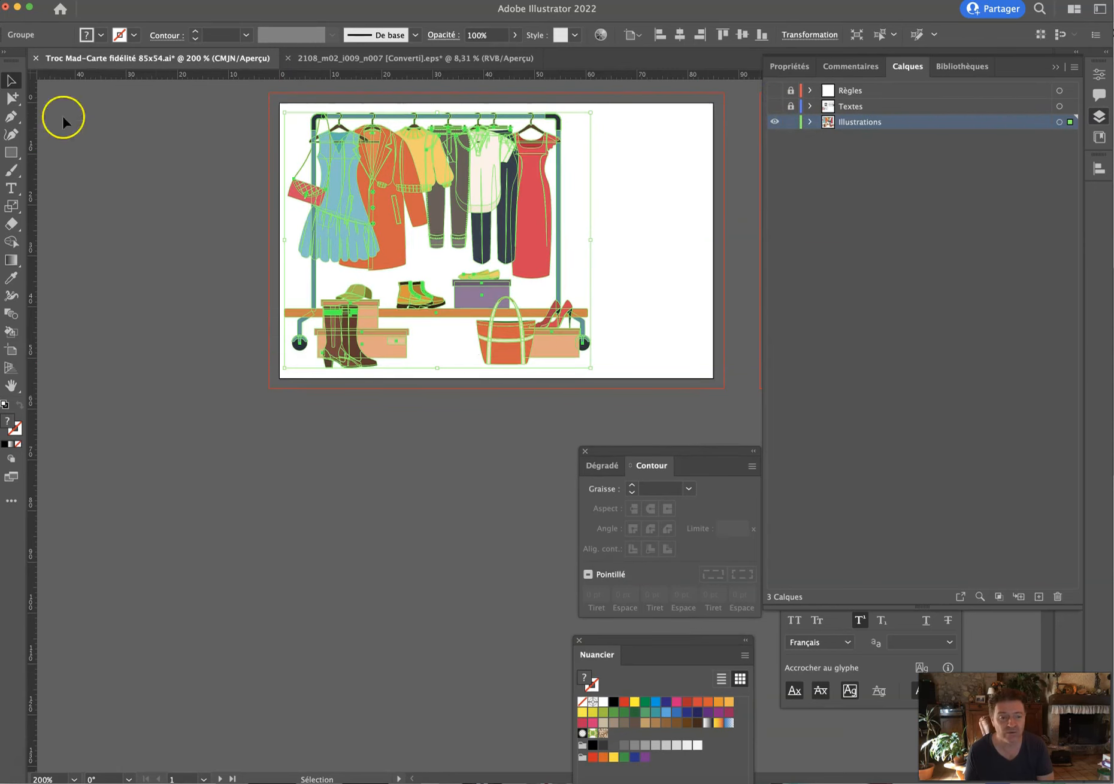
left_click_drag(495, 203, 179, 202, "alt")
left_click_drag(216, 190, 174, 191)
Delete the rack's vertical pole, the orange shelf plank and the leftover bar beside the boots.
left_click(11, 98)
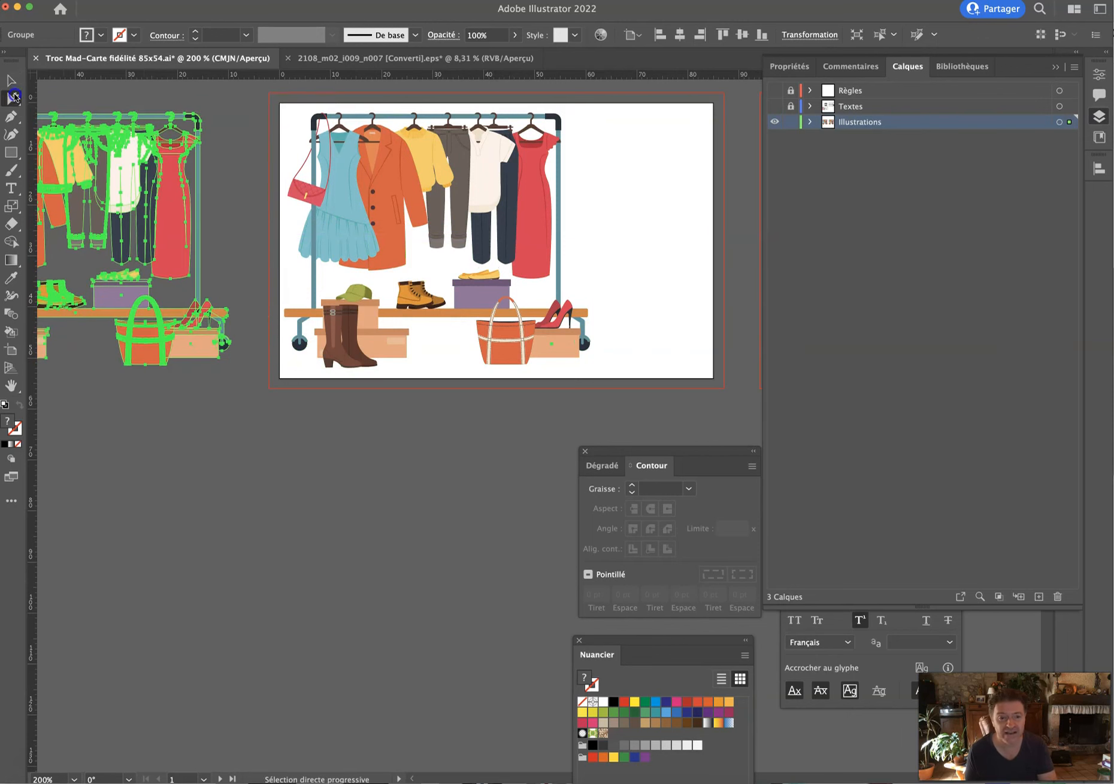
left_click(566, 167)
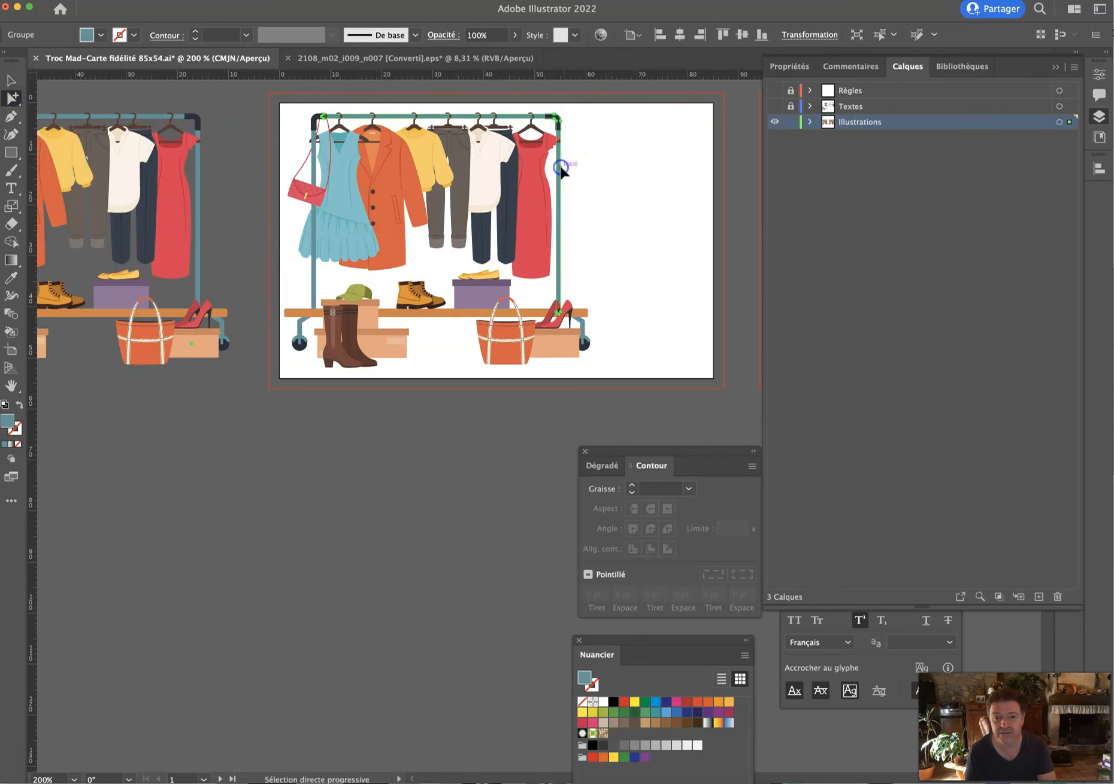
left_click(312, 117)
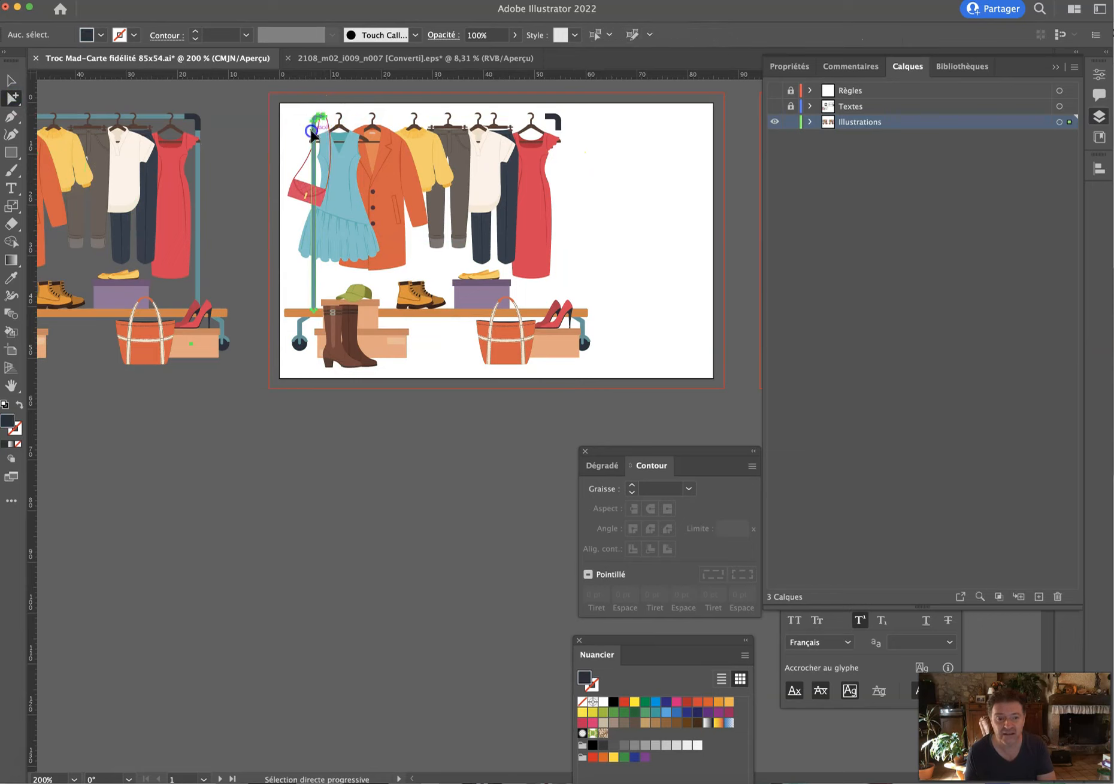
key("Delete")
left_click(306, 314)
key("Delete")
left_click(291, 306)
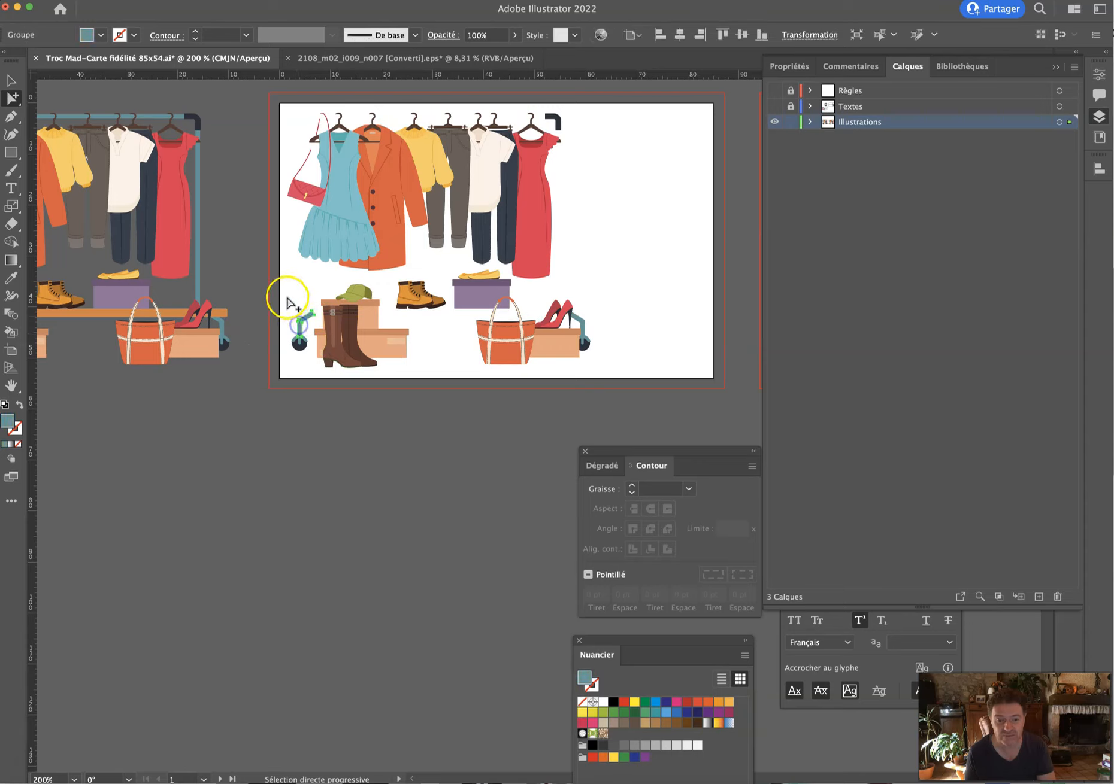
key("Delete")
Delete the wheel pieces by the pink heels and the bracket above the red dress, then select the clothes.
left_click(594, 339)
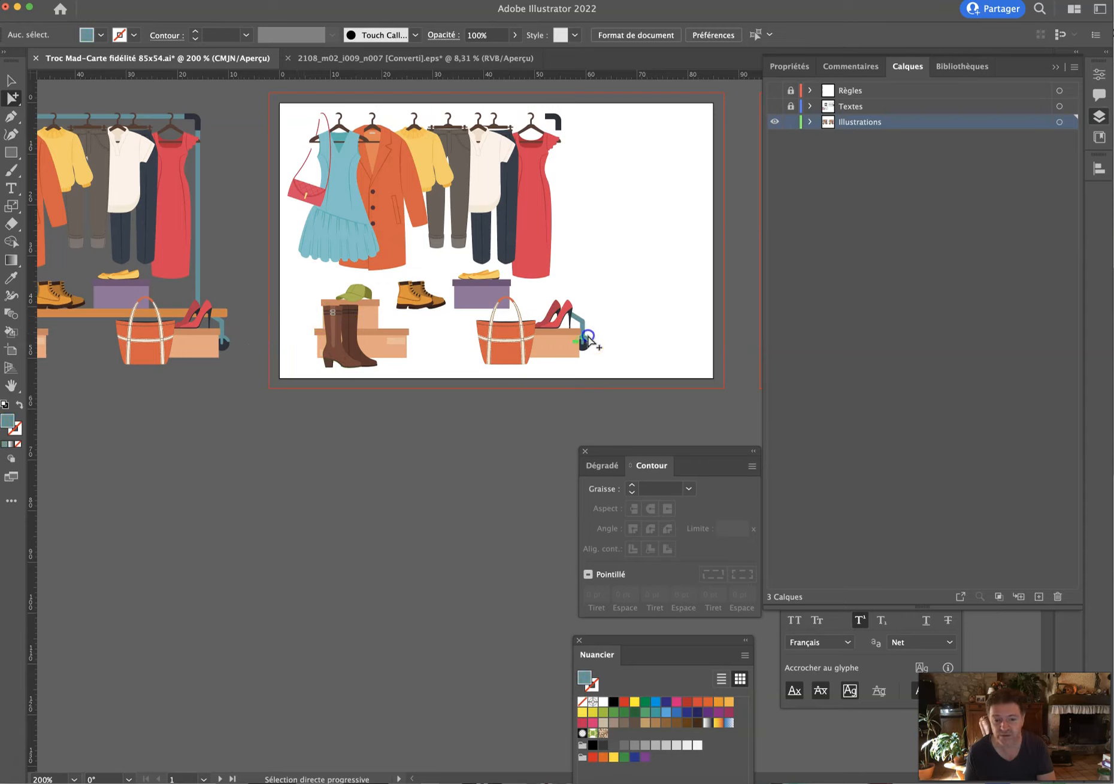
left_click(582, 328)
key("Delete")
left_click(583, 340)
key("Delete")
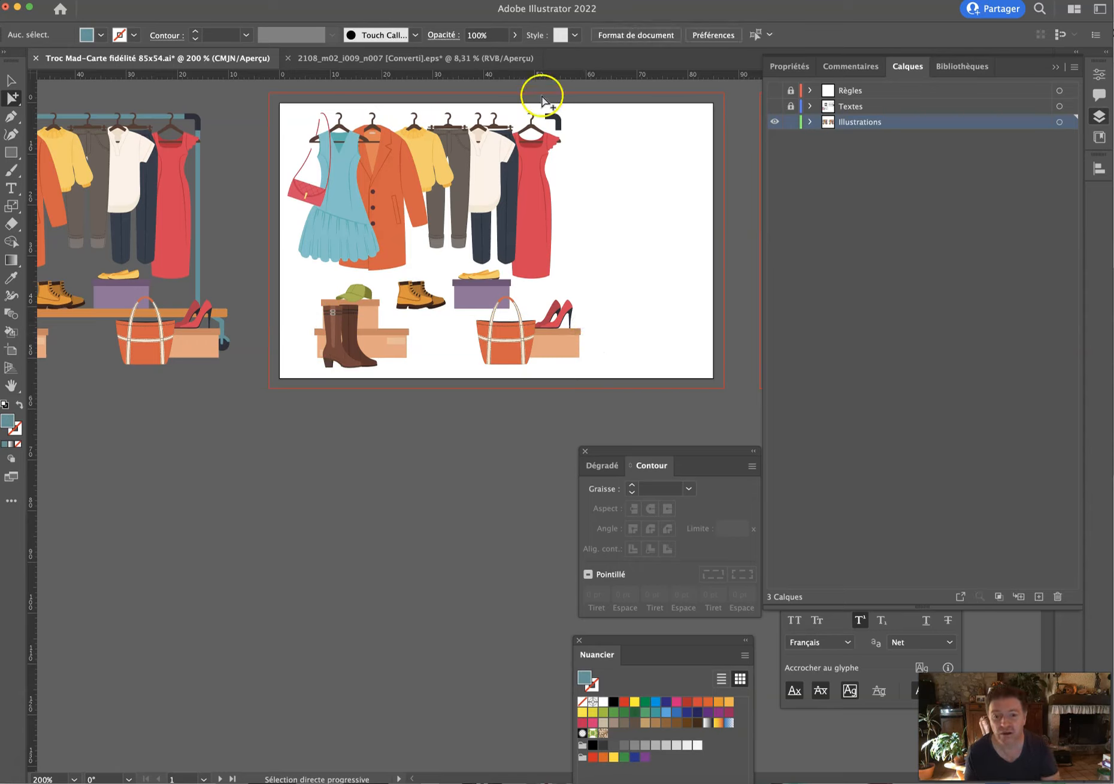
left_click(552, 117)
key("Delete")
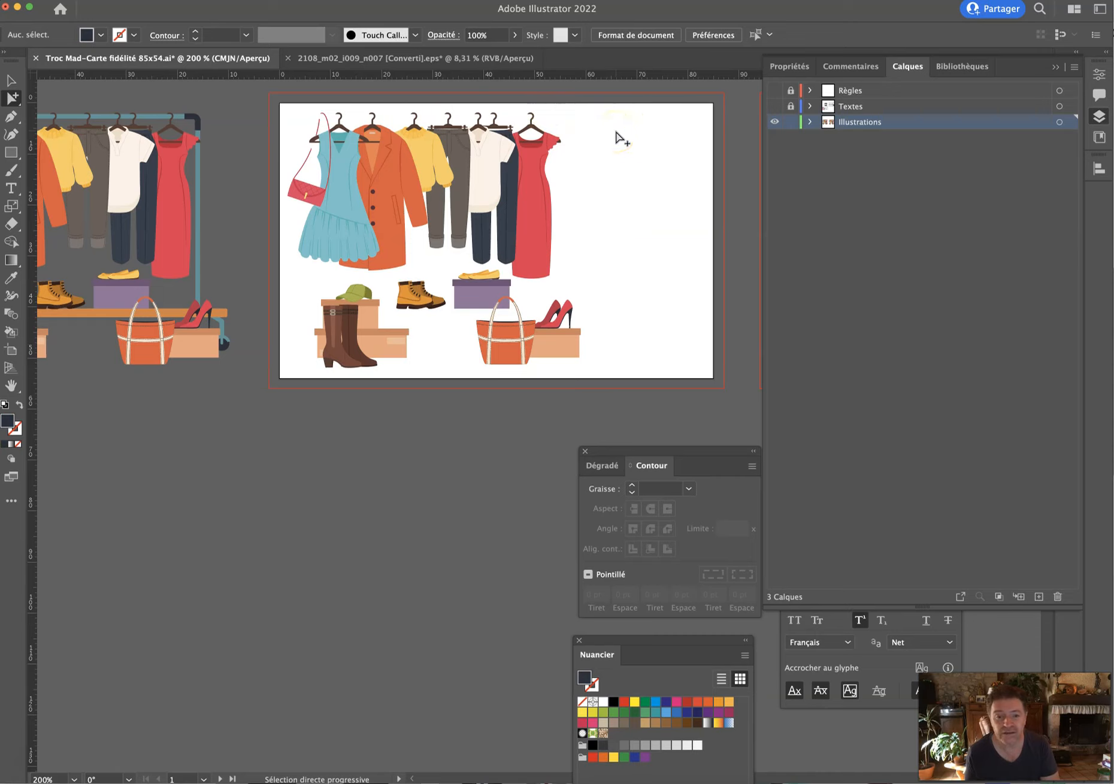
left_click(304, 110)
left_click_drag(304, 111, 647, 261)
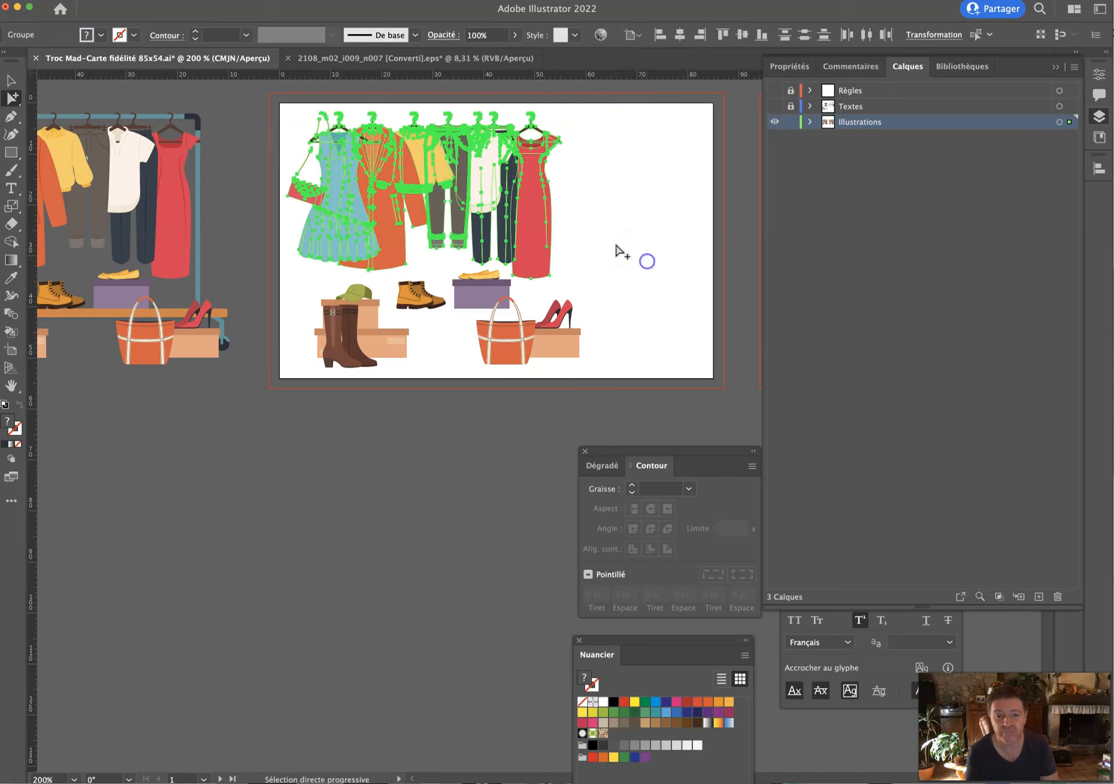
Nudge the hanging clothes group three steps up and one step left.
left_click(6, 80)
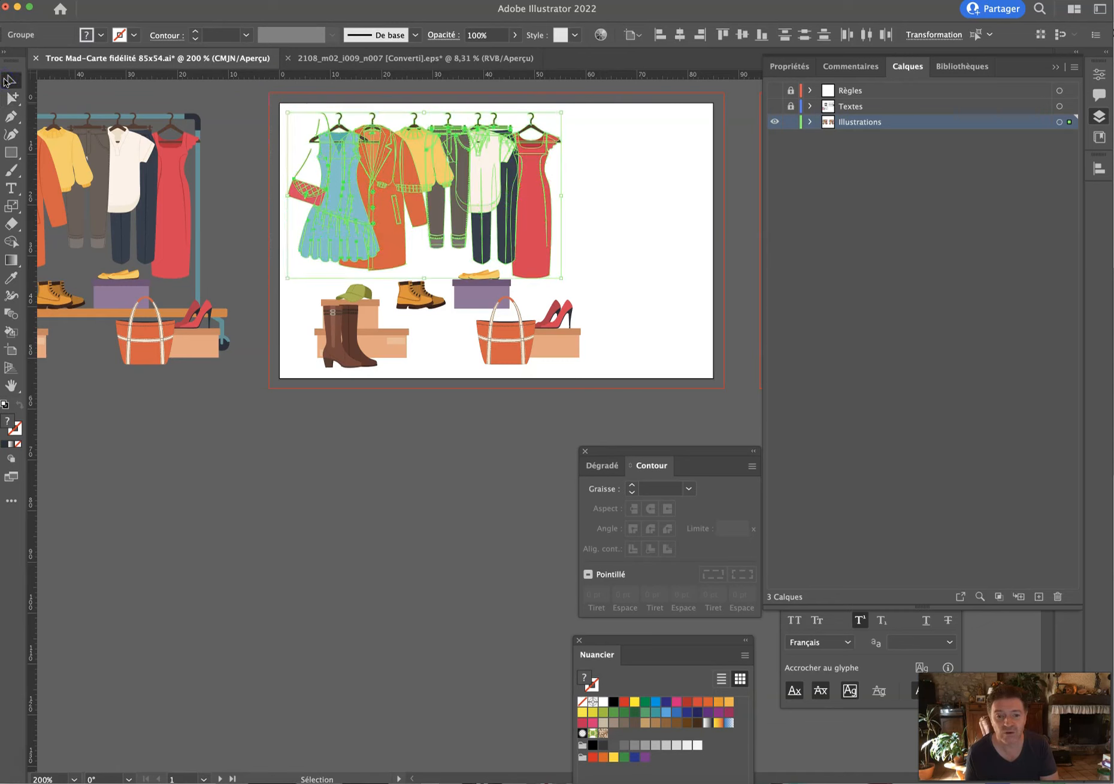
key("Up")
key("Up")
key("Up")
key("Up")
key("Up")
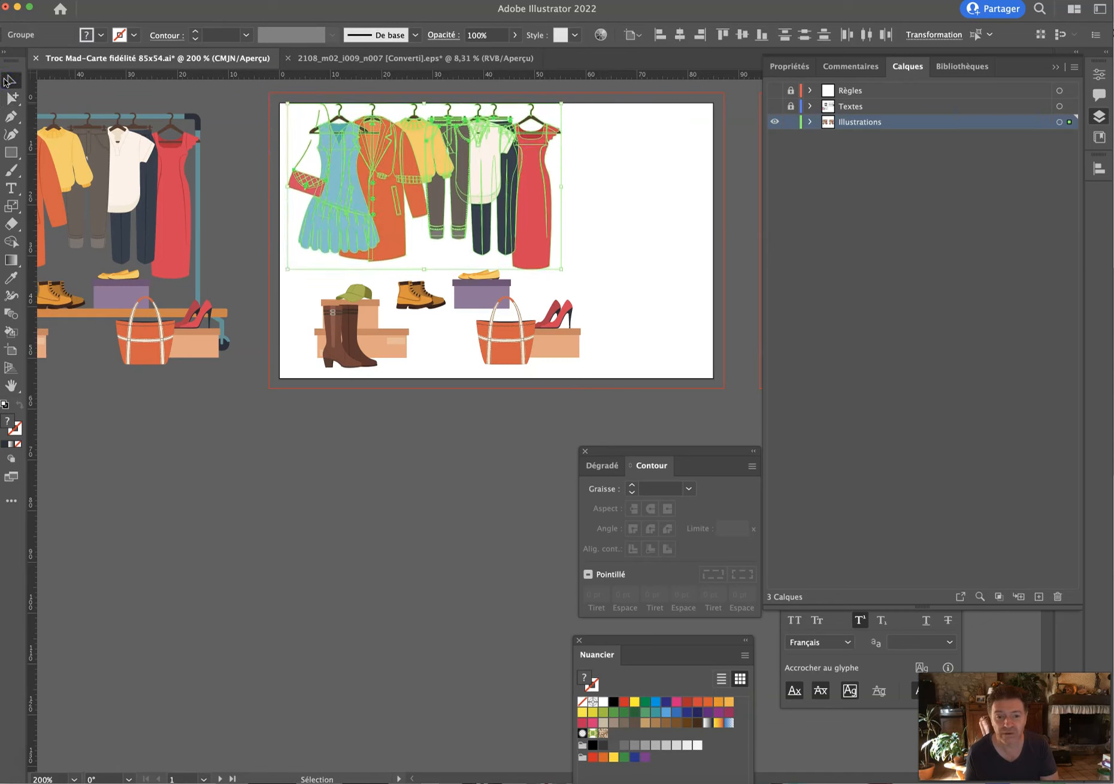
key("Up")
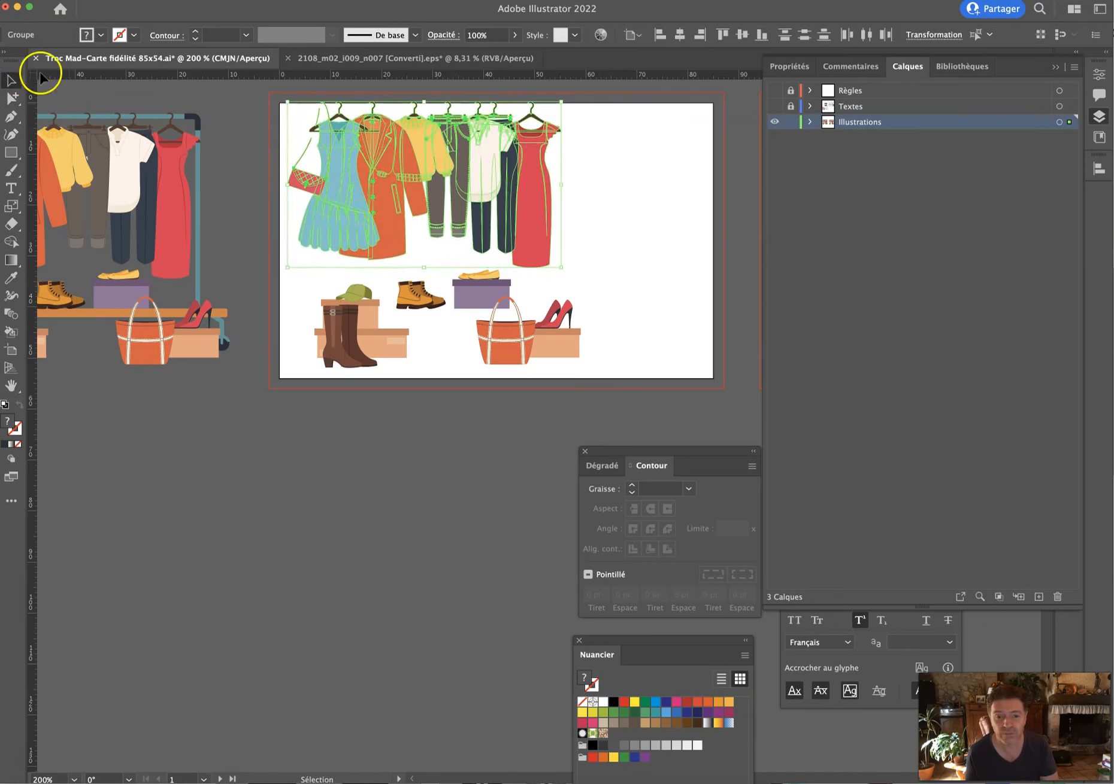
key("Up")
key("Left")
key("Left")
left_click(661, 170)
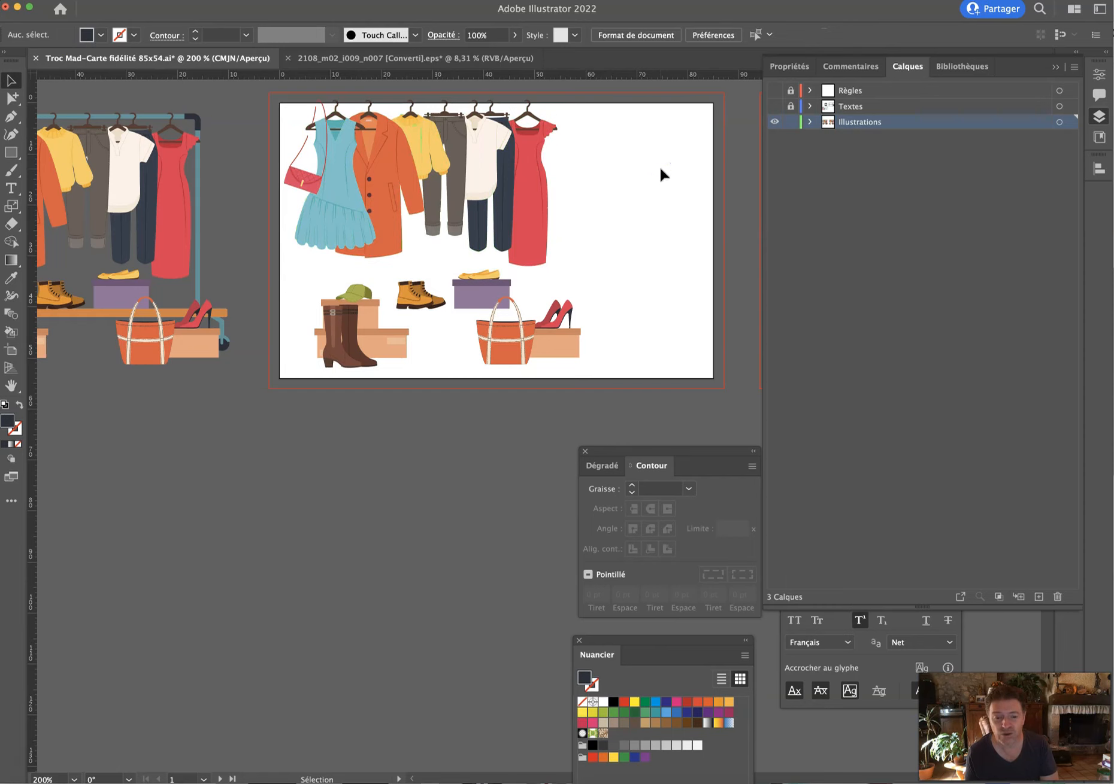
Move the ankle boots left beside the tall brown boots.
left_click(512, 340)
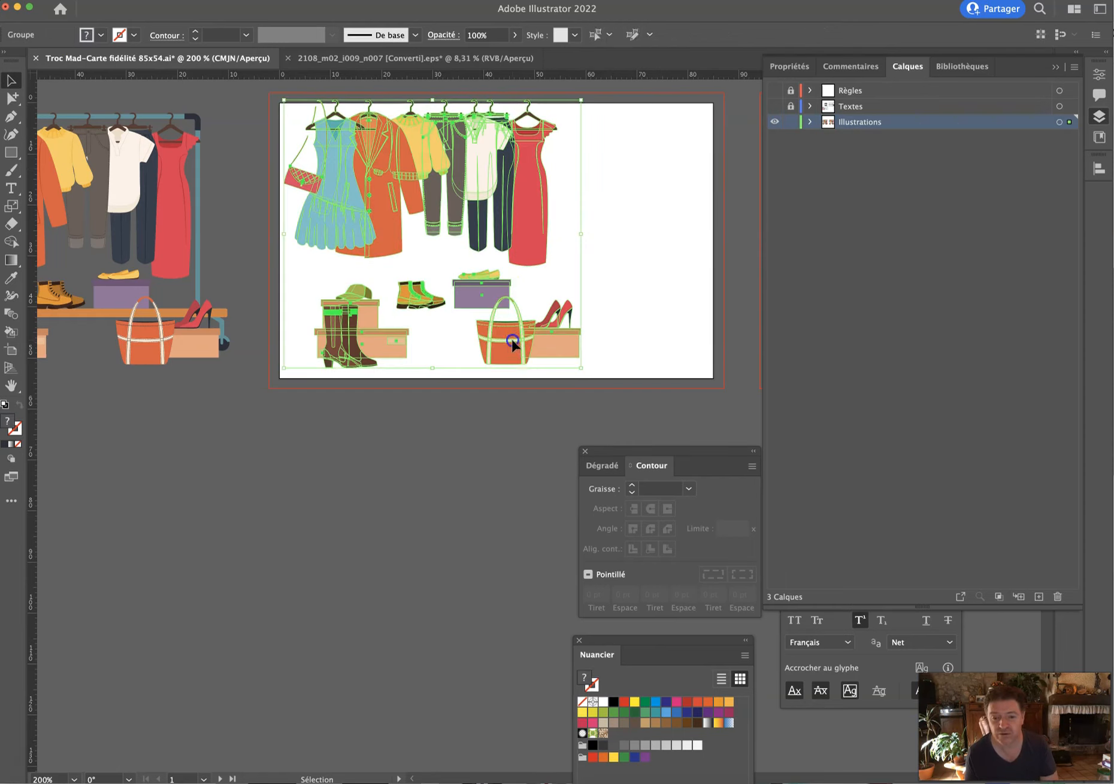
left_click(11, 97)
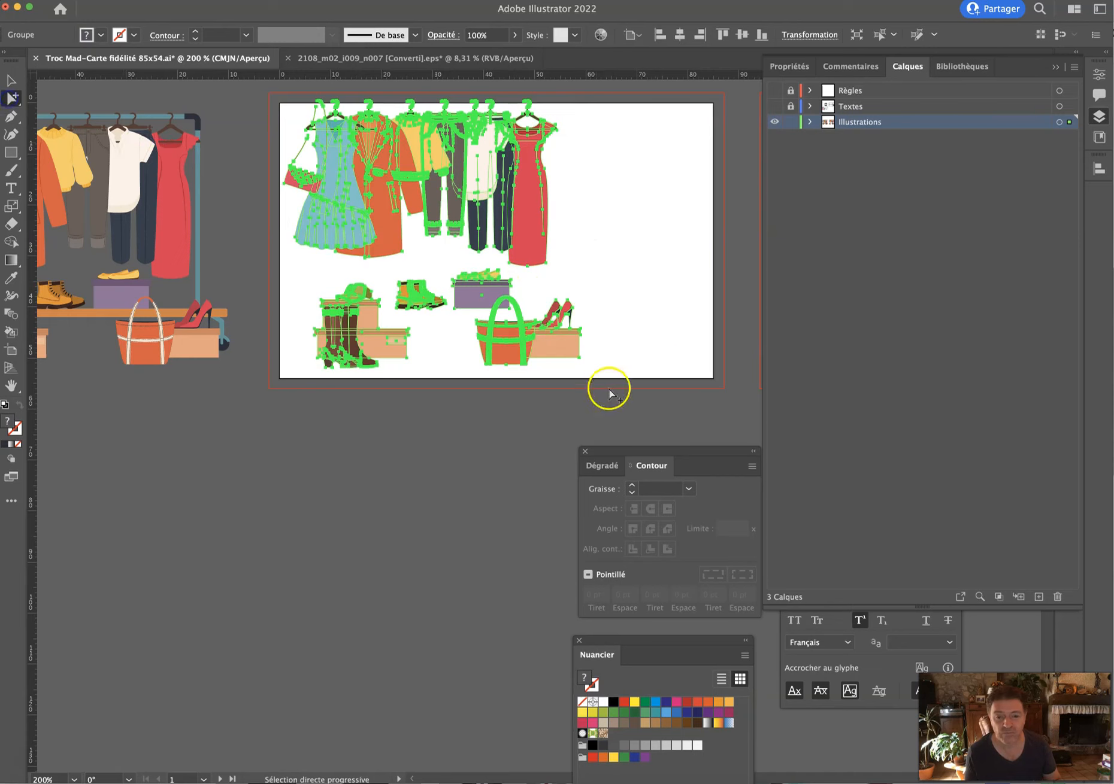
left_click(664, 299)
left_click_drag(442, 324, 405, 325)
left_click(453, 371)
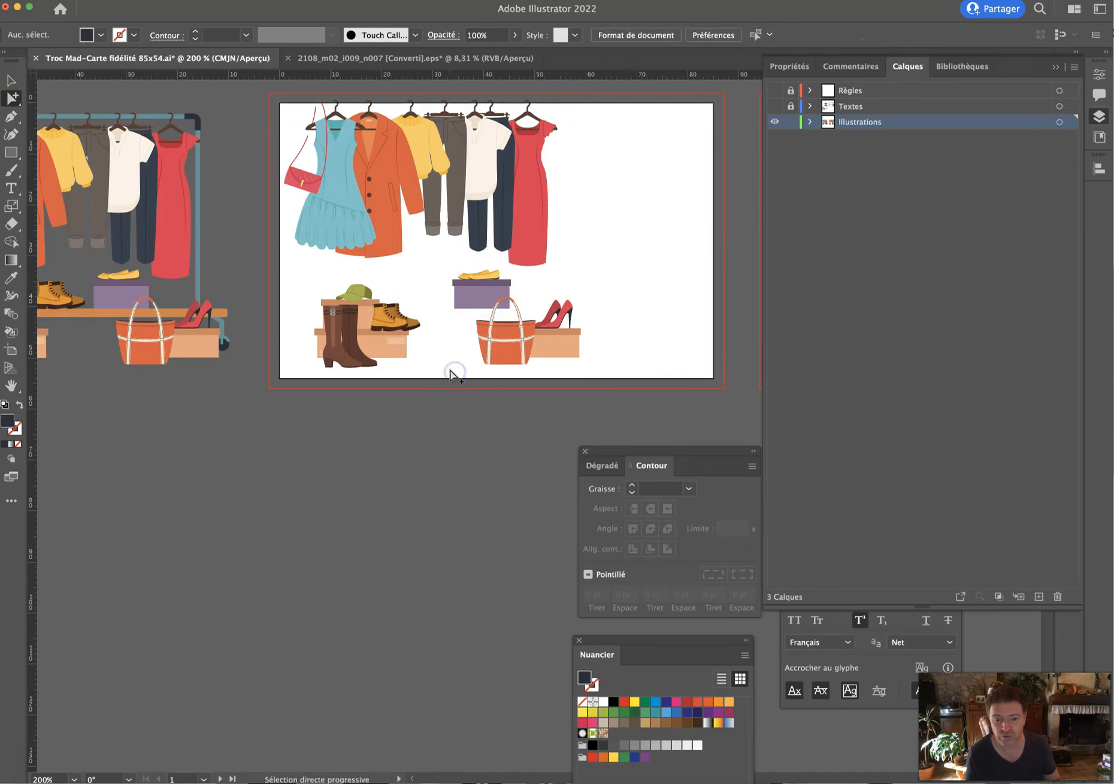
Move the orange bag and heels box next to the boots.
left_click_drag(479, 288, 697, 307)
left_click(478, 288)
left_click(447, 294)
left_click(617, 328)
left_click_drag(614, 280, 455, 388)
left_click(10, 79)
left_click_drag(490, 329, 438, 335)
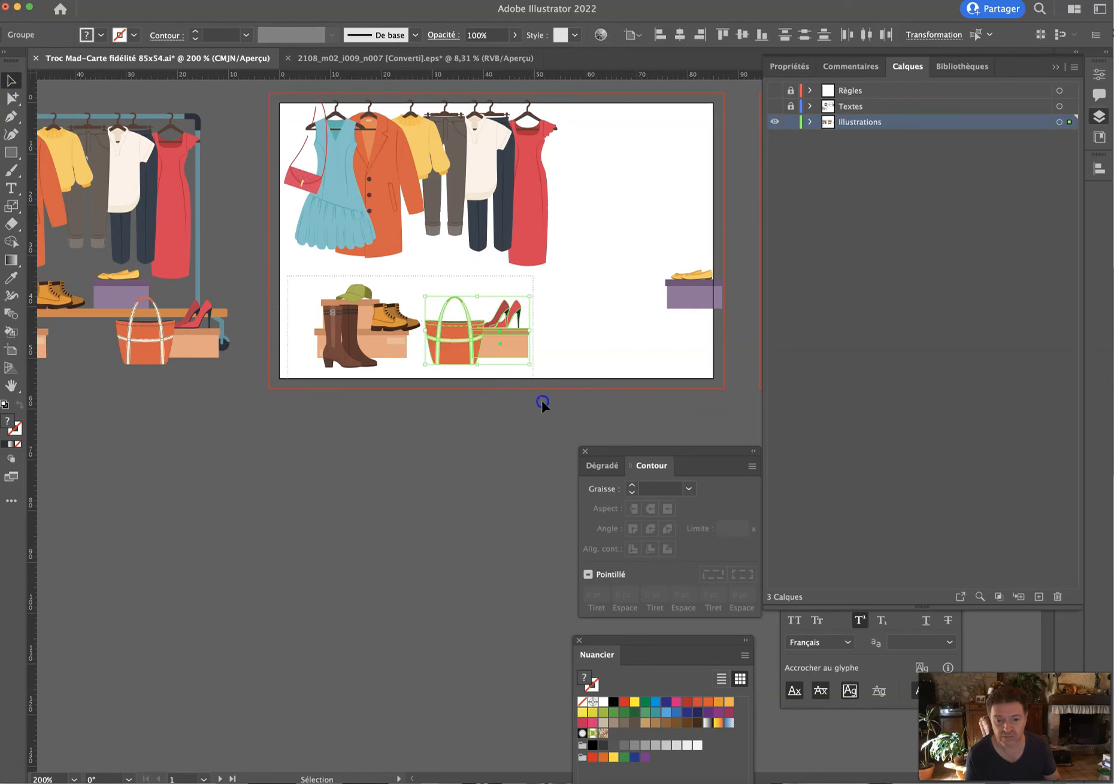
Shift the whole bottom row of boots, shoes, bag and heels toward the card's lower-left corner.
key("super+a")
left_click(13, 98)
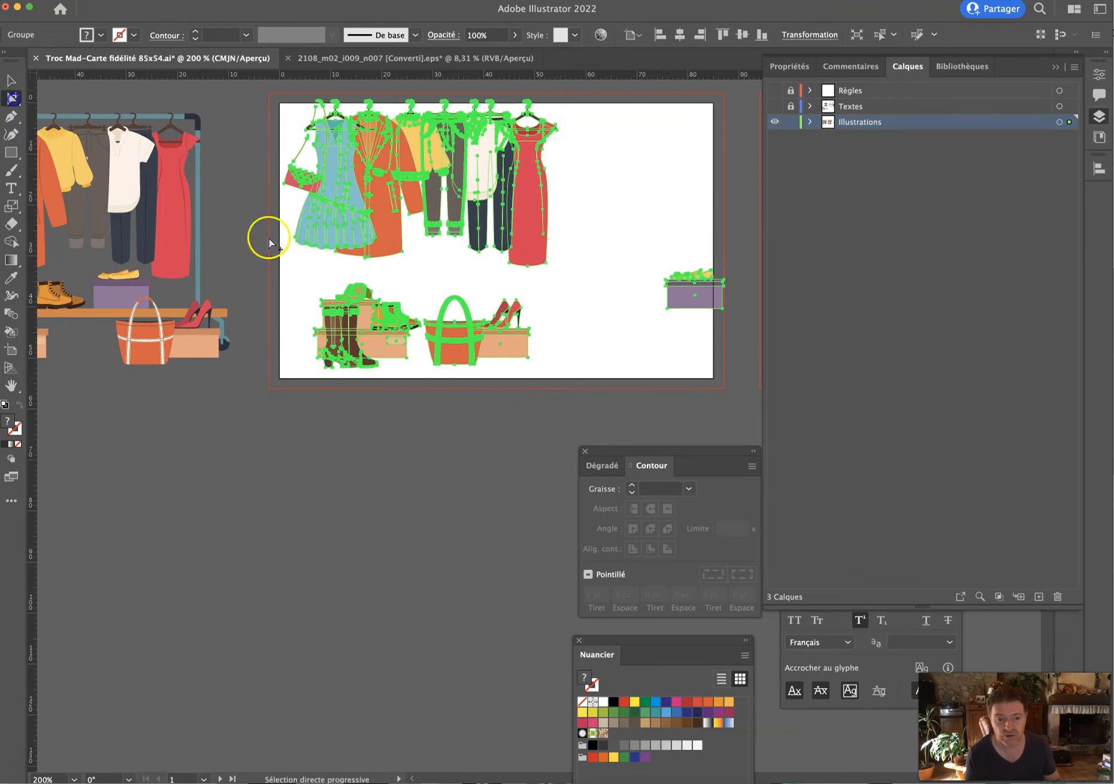
left_click(302, 259)
left_click_drag(284, 264, 594, 394)
left_click_drag(510, 336, 476, 349)
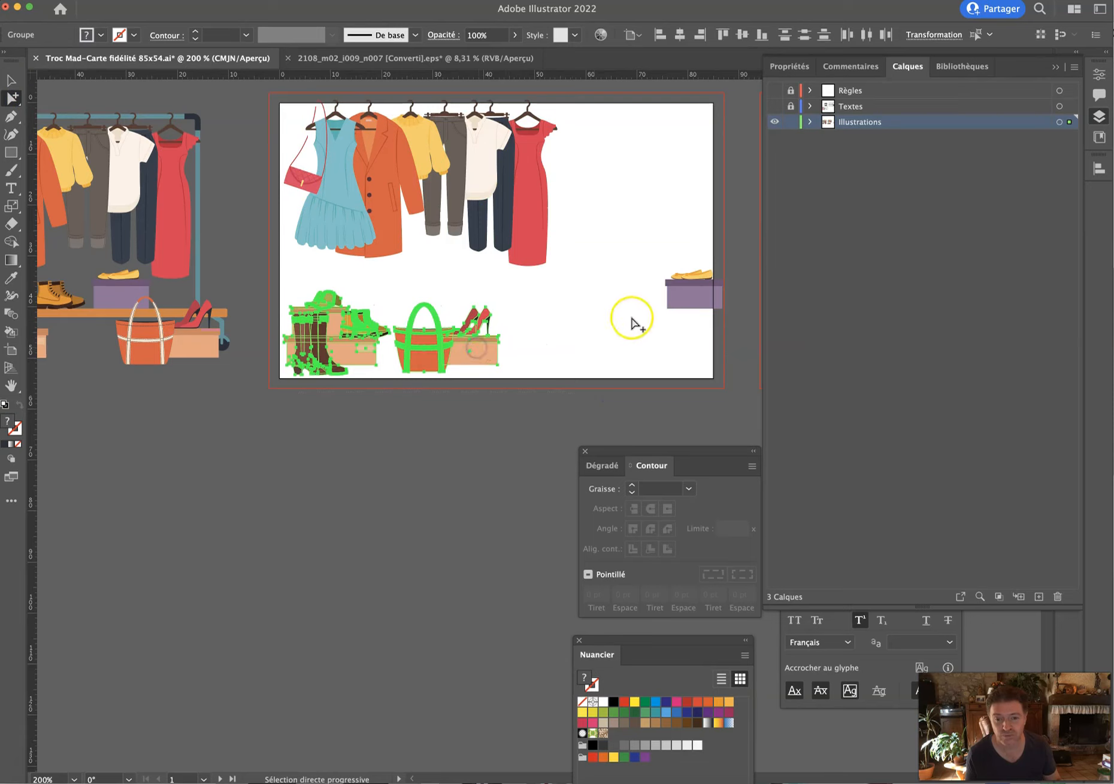
left_click(606, 315)
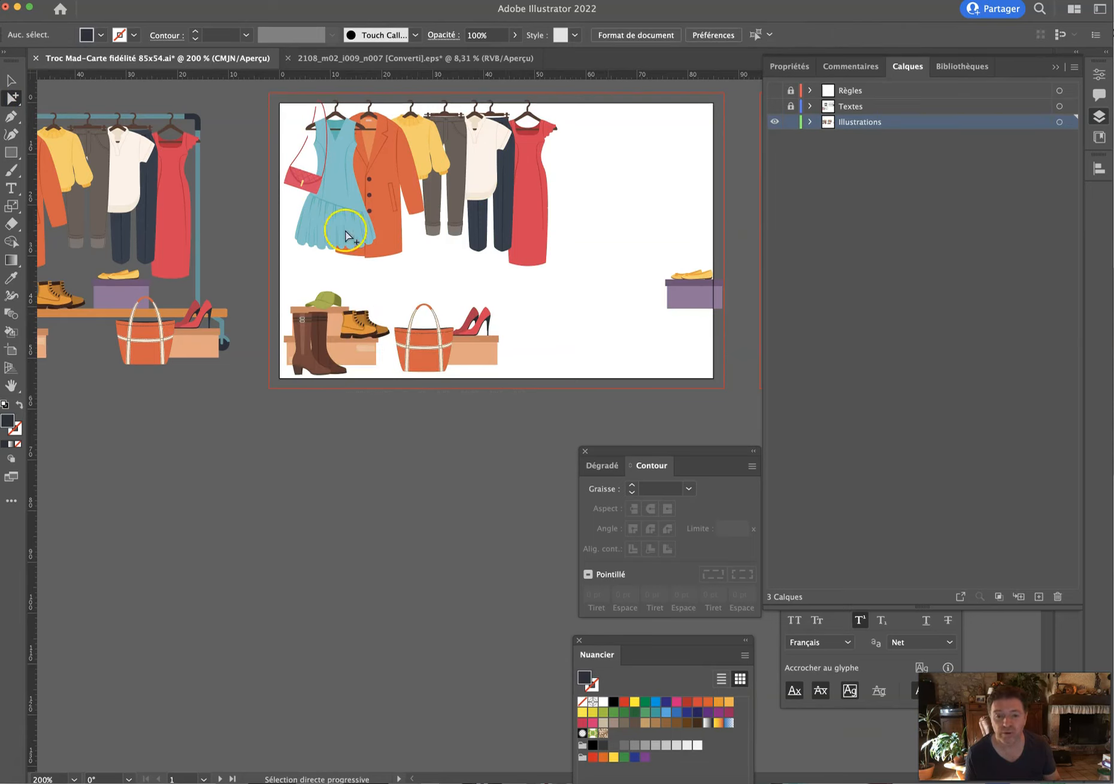
Move the yellow shoes and their box off the card to the left.
left_click(11, 81)
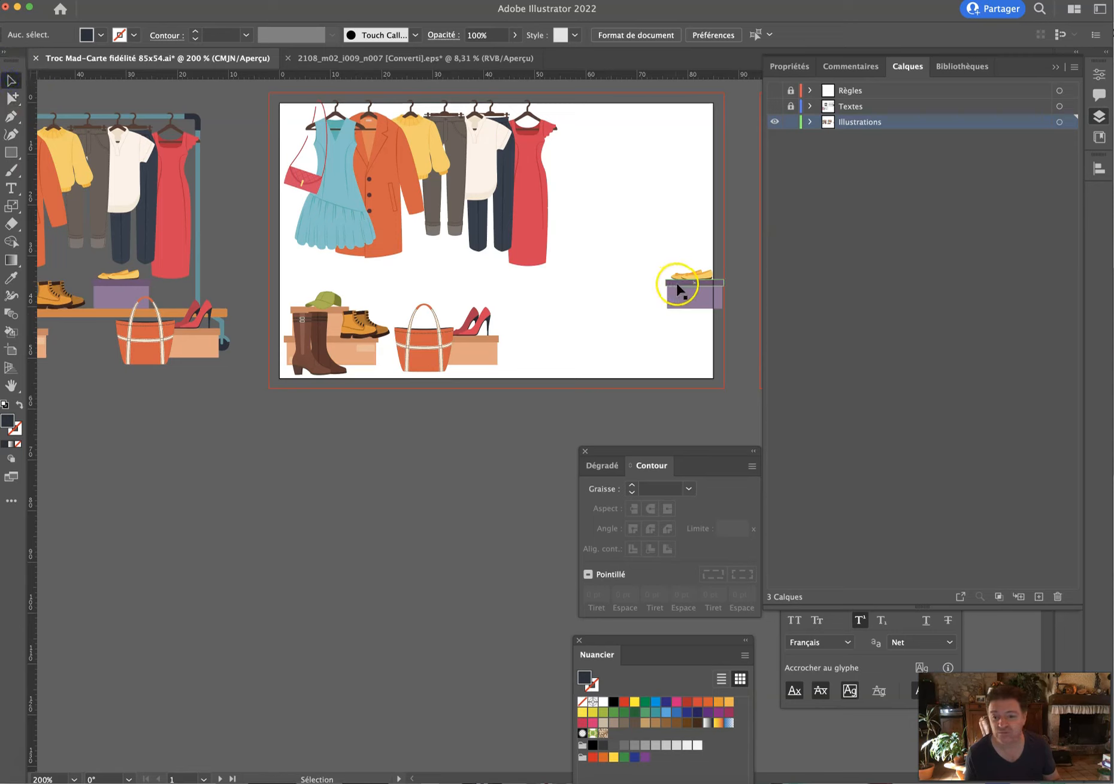
left_click(12, 99)
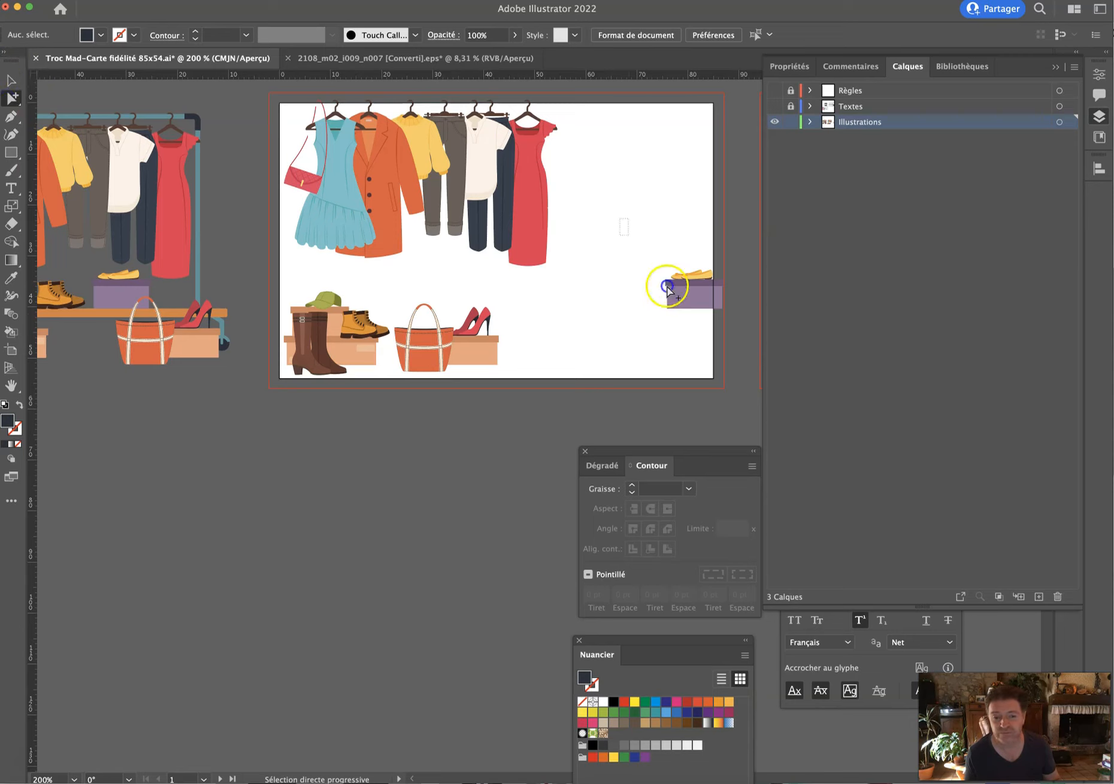
left_click(677, 292)
left_click_drag(676, 292, 134, 443)
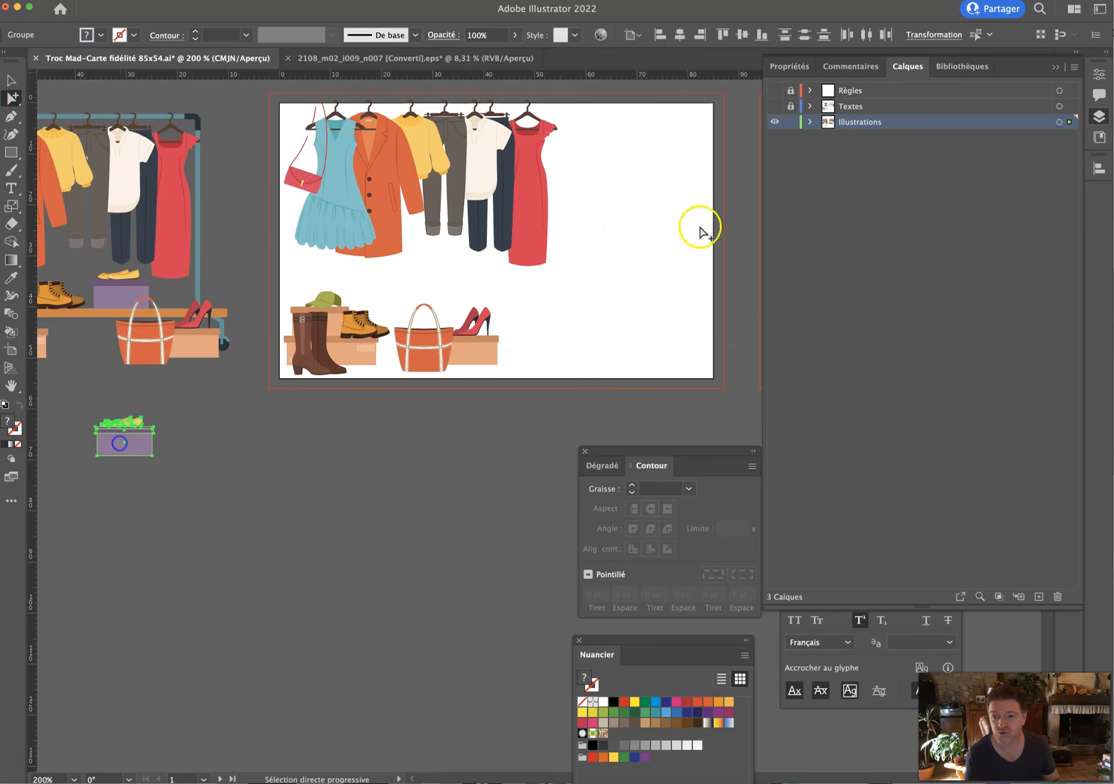
Check the text overlap, then with Textes hidden delete the trousers, shirts and red dress.
left_click(775, 107)
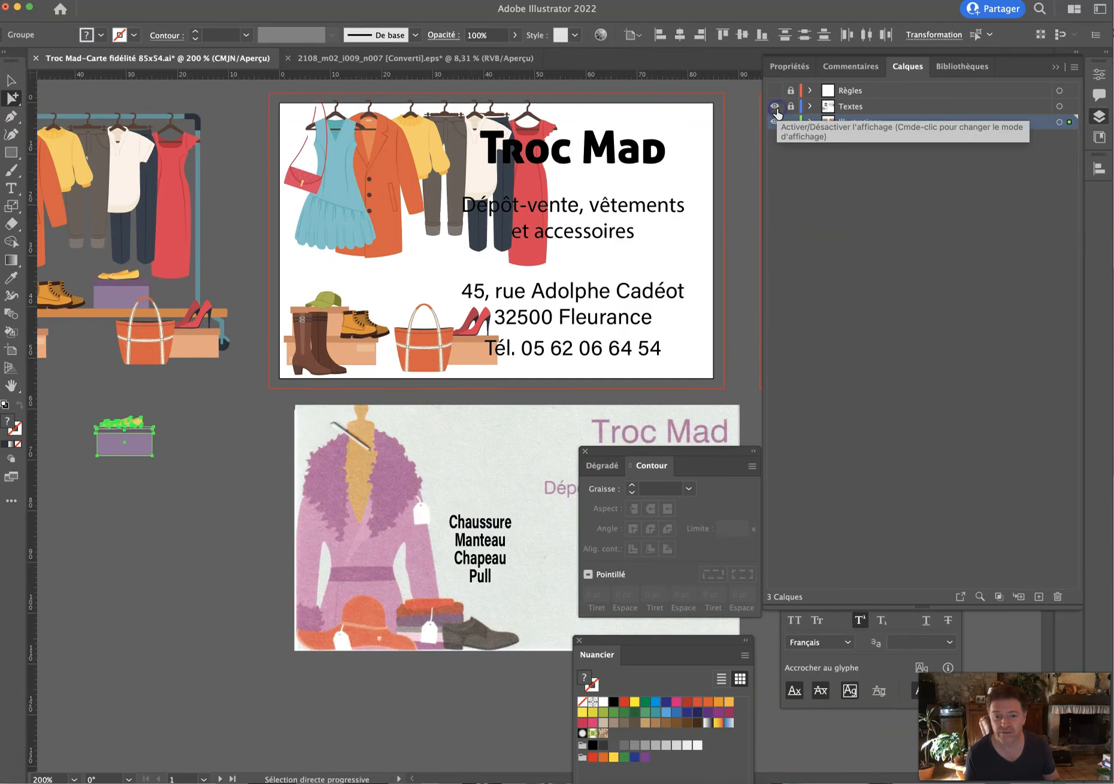
left_click(774, 107)
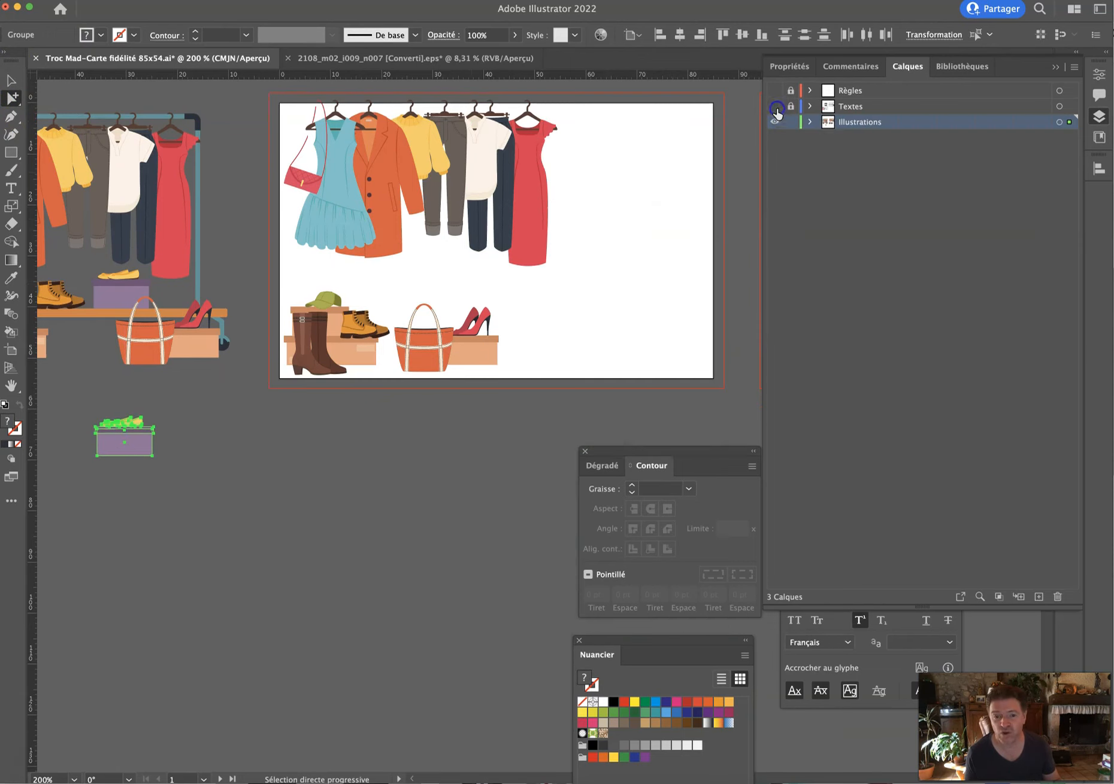
left_click_drag(606, 111, 543, 225)
left_click_drag(479, 258, 455, 274)
key("Delete")
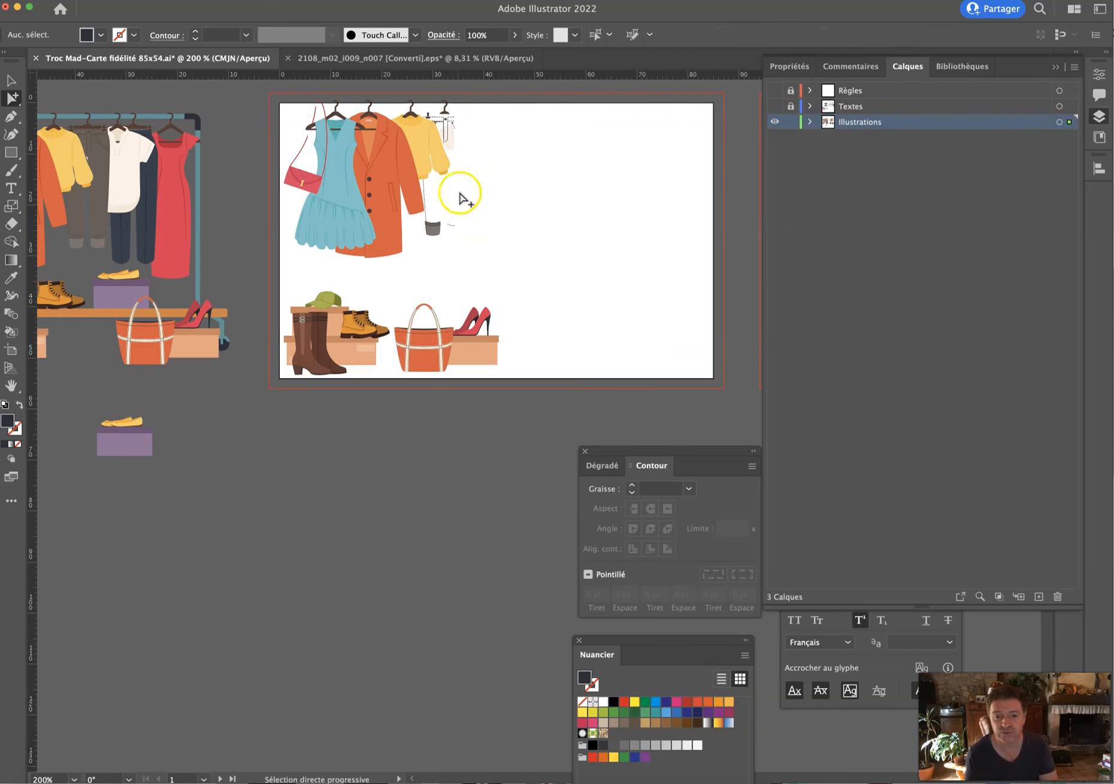
Delete the leftover hanger, trouser and shirt pieces, then show the Textes layer again.
left_click(449, 133)
key("Delete")
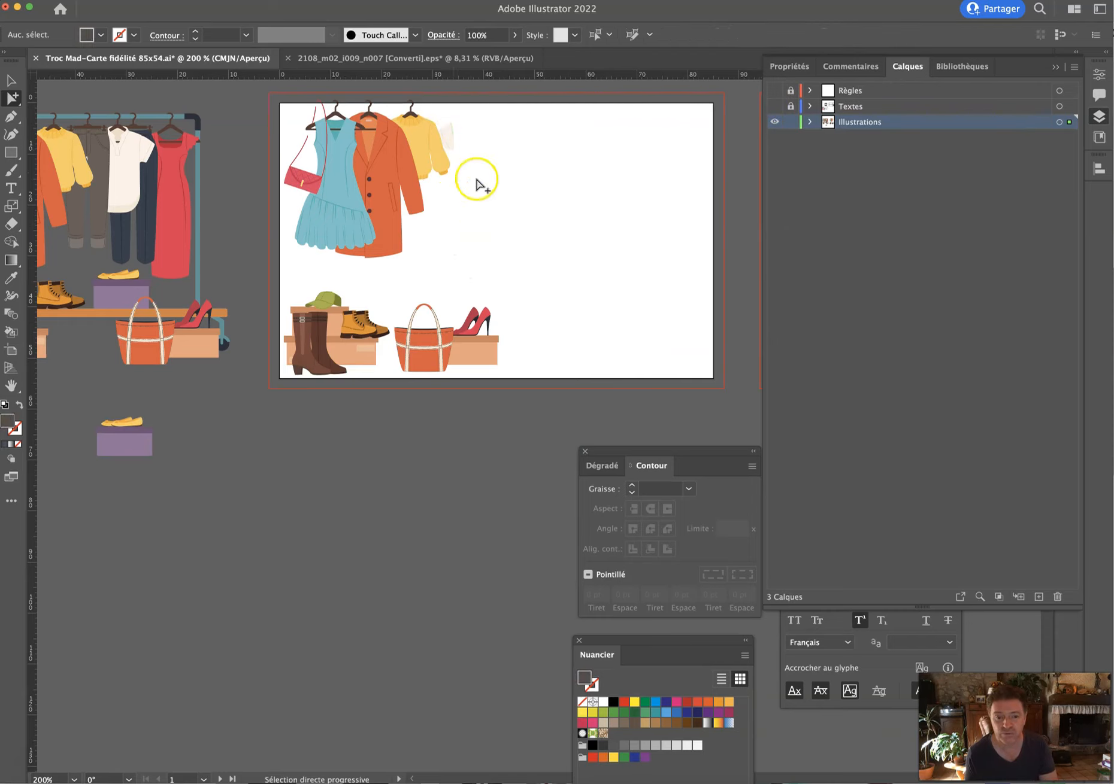
left_click_drag(446, 140, 446, 141)
key("Delete")
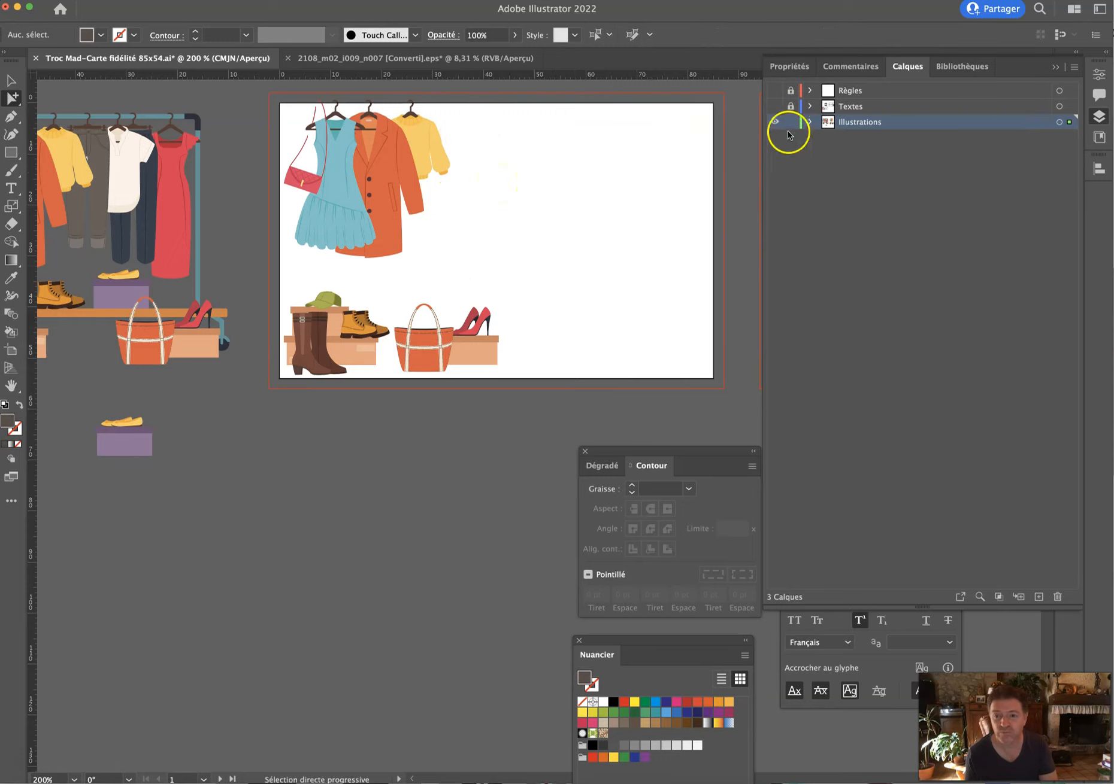
left_click(775, 106)
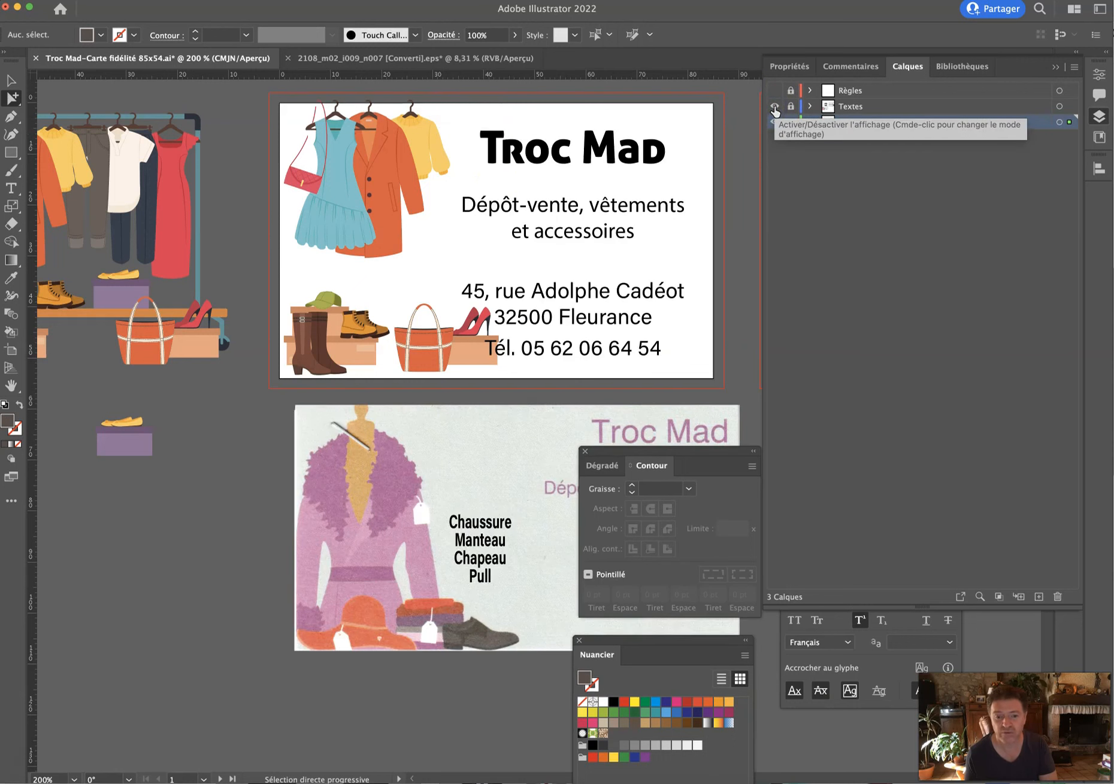
left_click(780, 106)
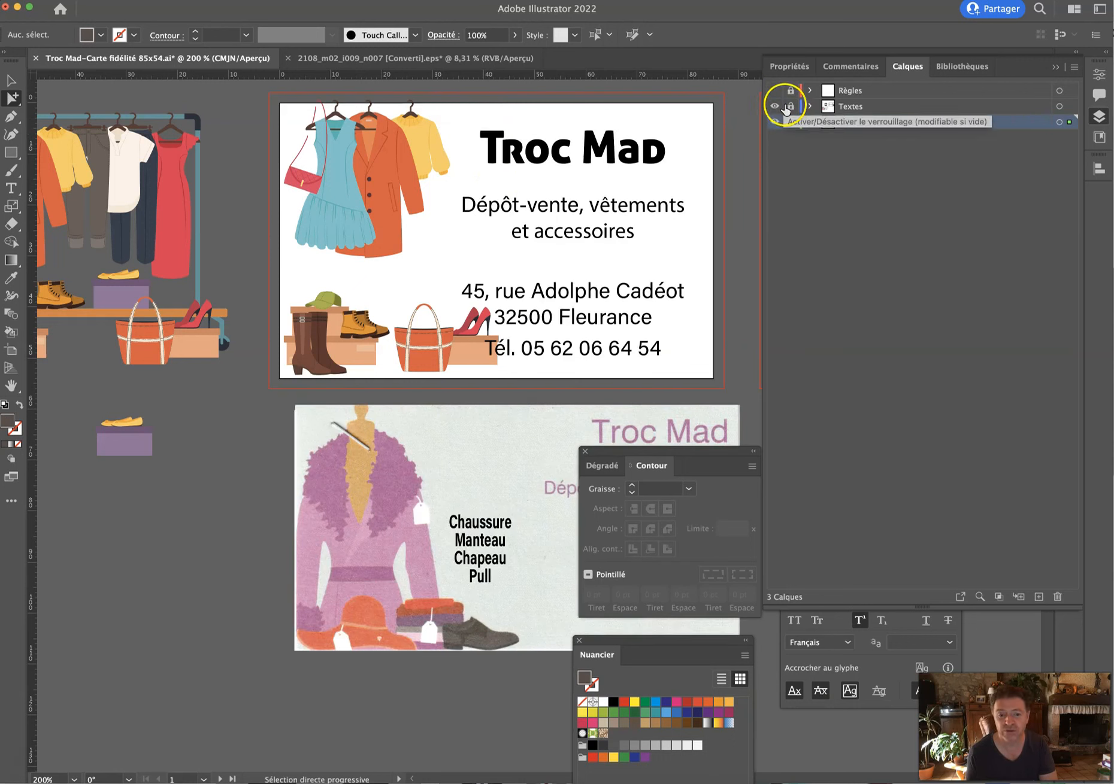
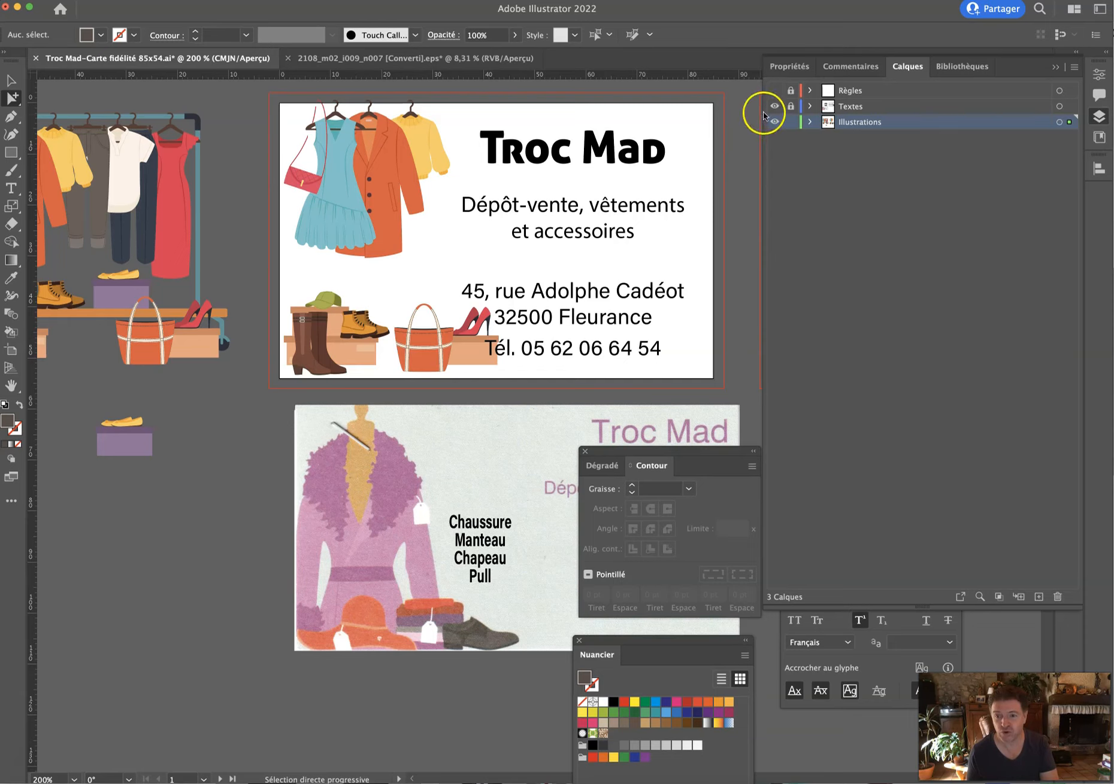
Hide the Textes layer, move the small boot aside and nudge the bag and shoes group left.
left_click(775, 106)
left_click_drag(549, 264, 659, 291)
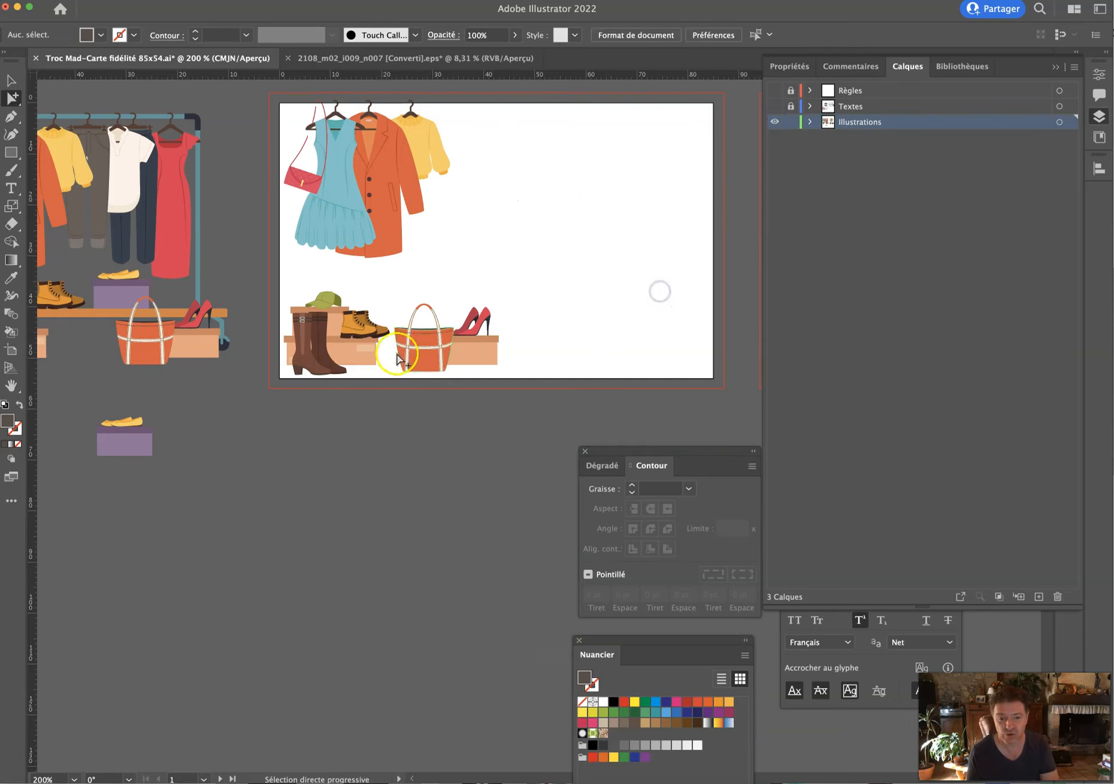
left_click(377, 330)
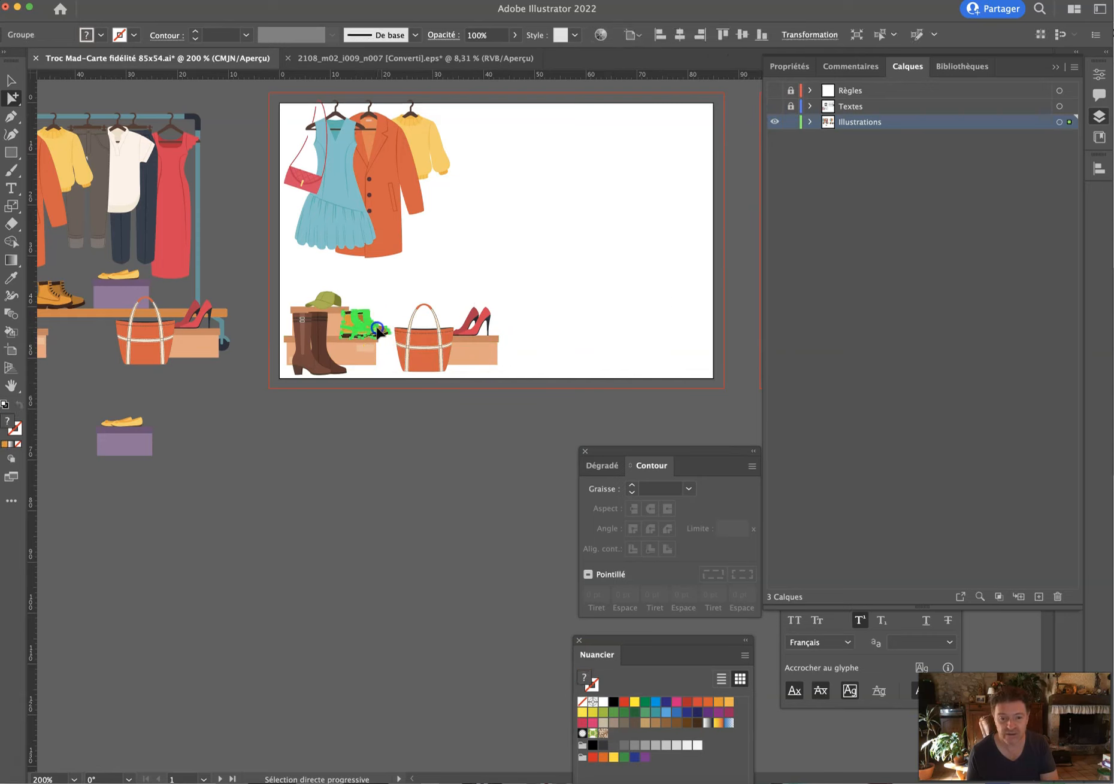
left_click_drag(379, 332, 591, 300)
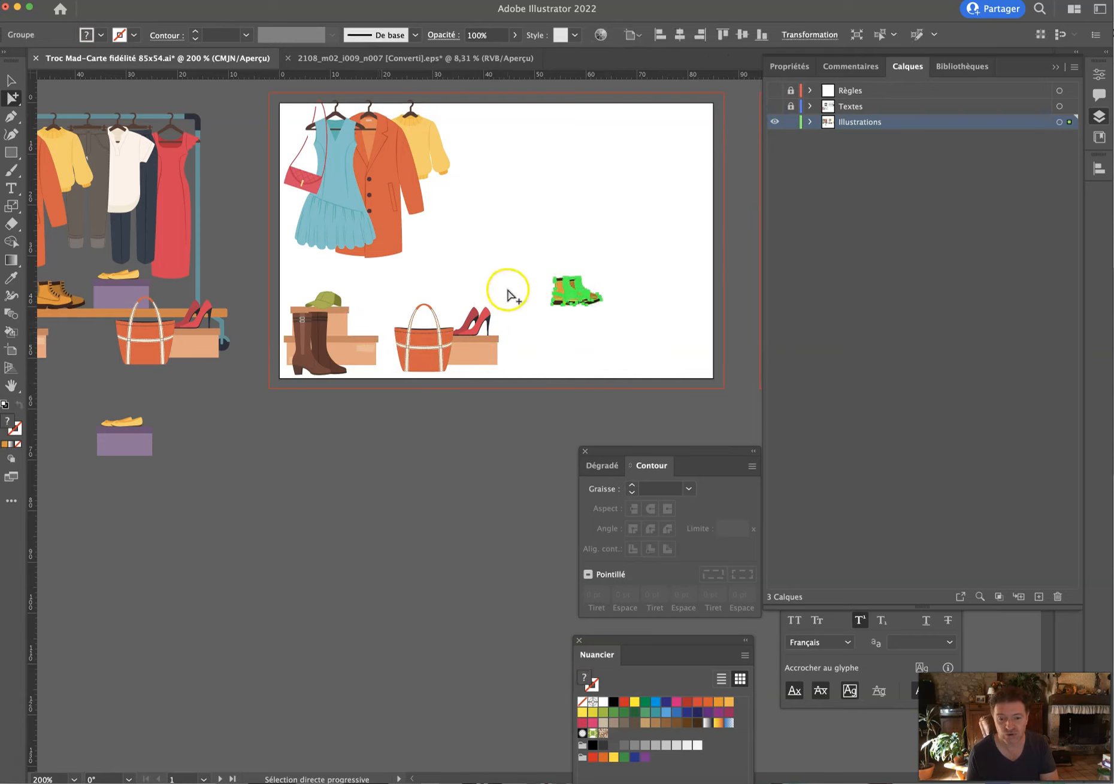
left_click_drag(401, 403, 399, 403)
key("Left")
key("Left")
key("Left")
key("Left")
key("Left")
key("Left")
key("Left")
key("Left")
key("Left")
key("Left")
key("Left")
key("Left")
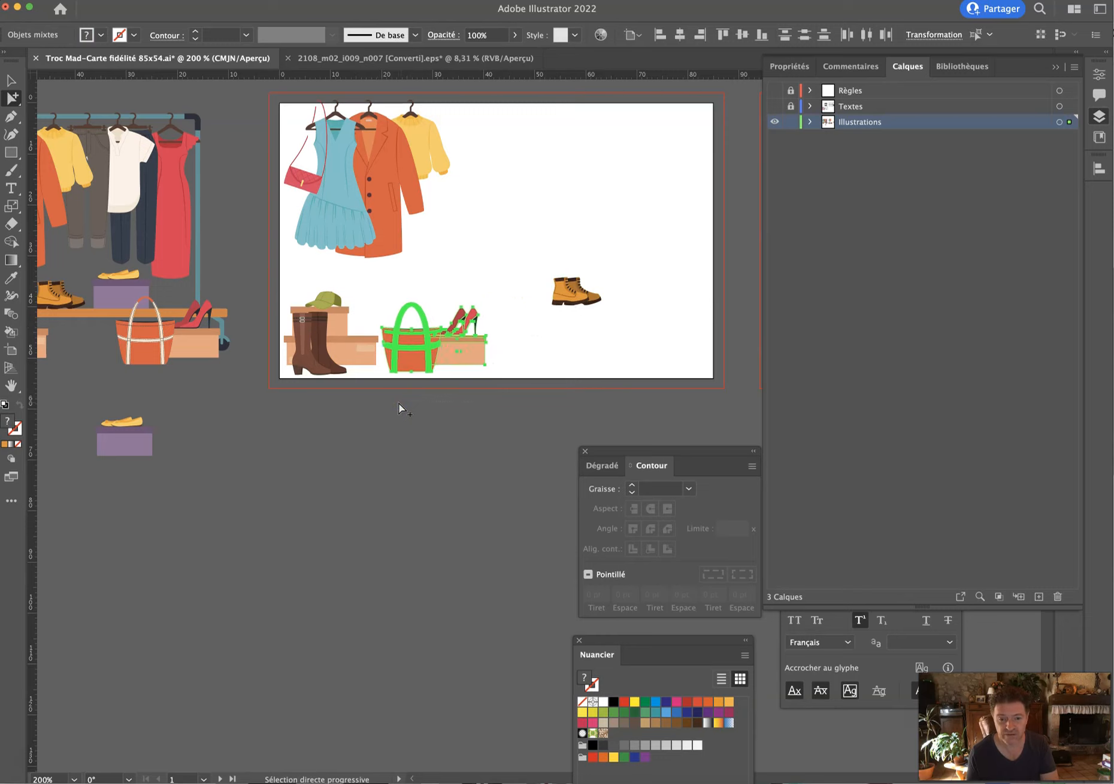
key("Left")
key("Left")
key("Left")
key("Left")
key("Left")
key("Left")
key("Left")
key("Left")
key("Left")
key("Left")
key("Left")
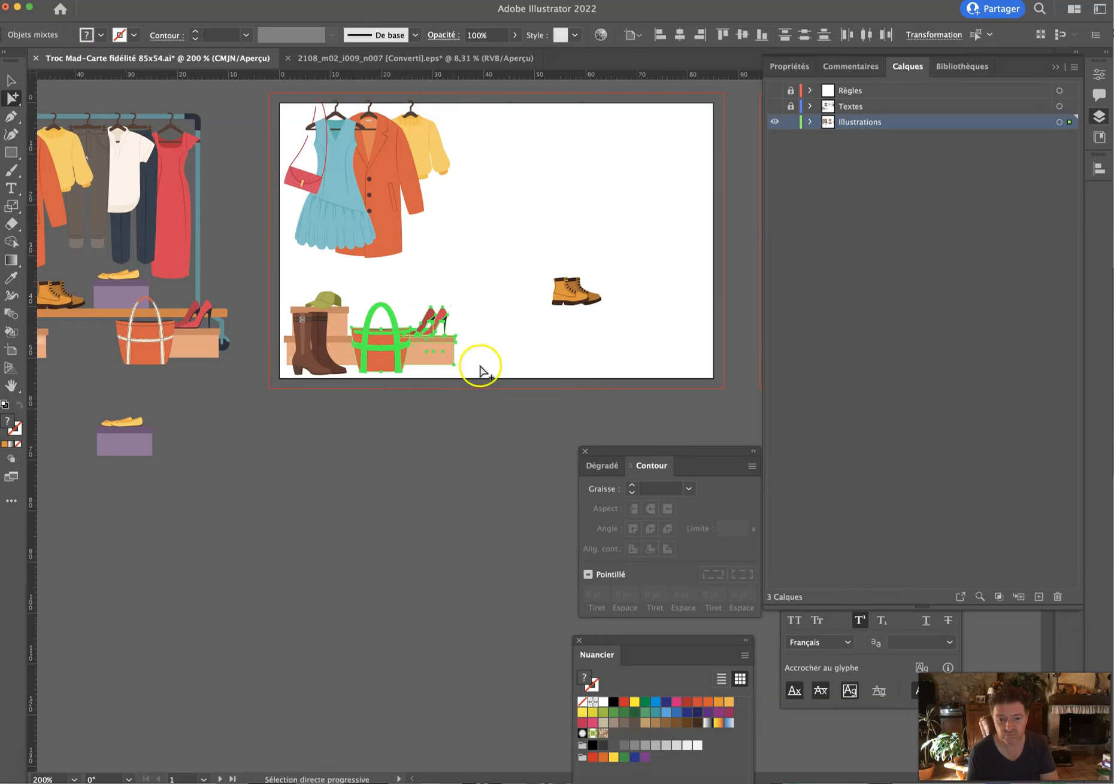
key("Left")
key("Left")
key("Left")
key("Left")
key("Right")
key("Right")
key("Right")
key("Right")
key("Right")
left_click(498, 354)
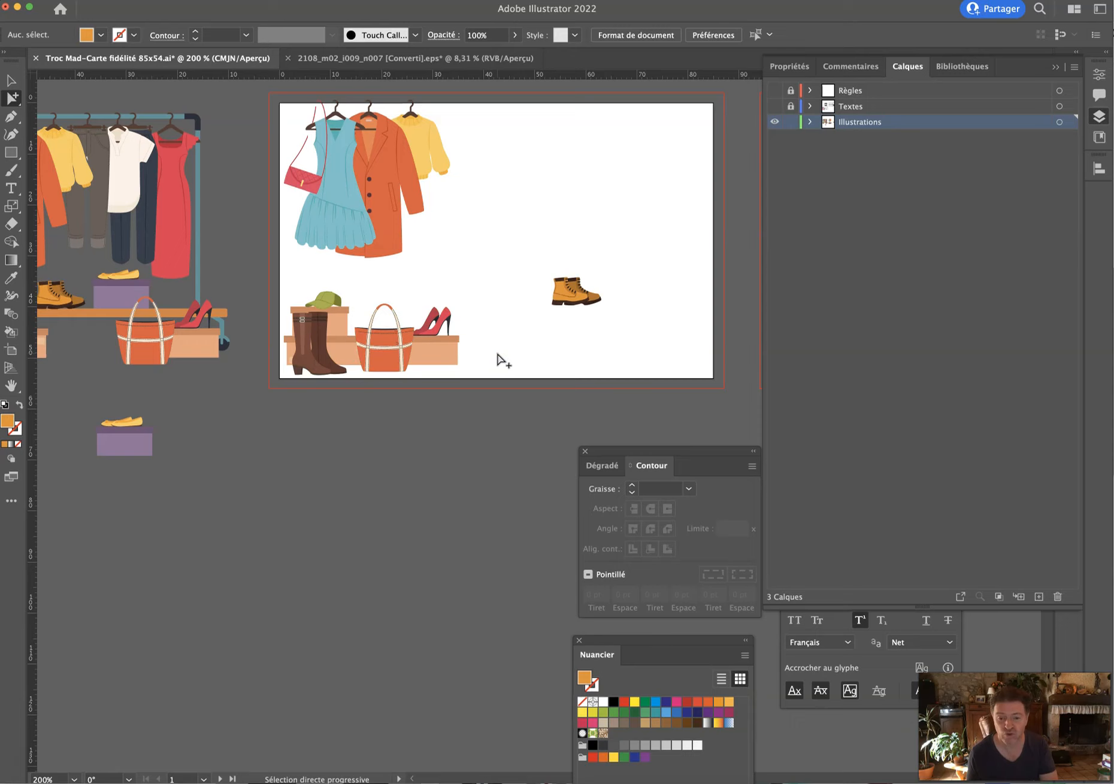
Place the small boot beside the shoe boxes and nudge it into position.
left_click(581, 296)
left_click_drag(581, 296, 465, 363)
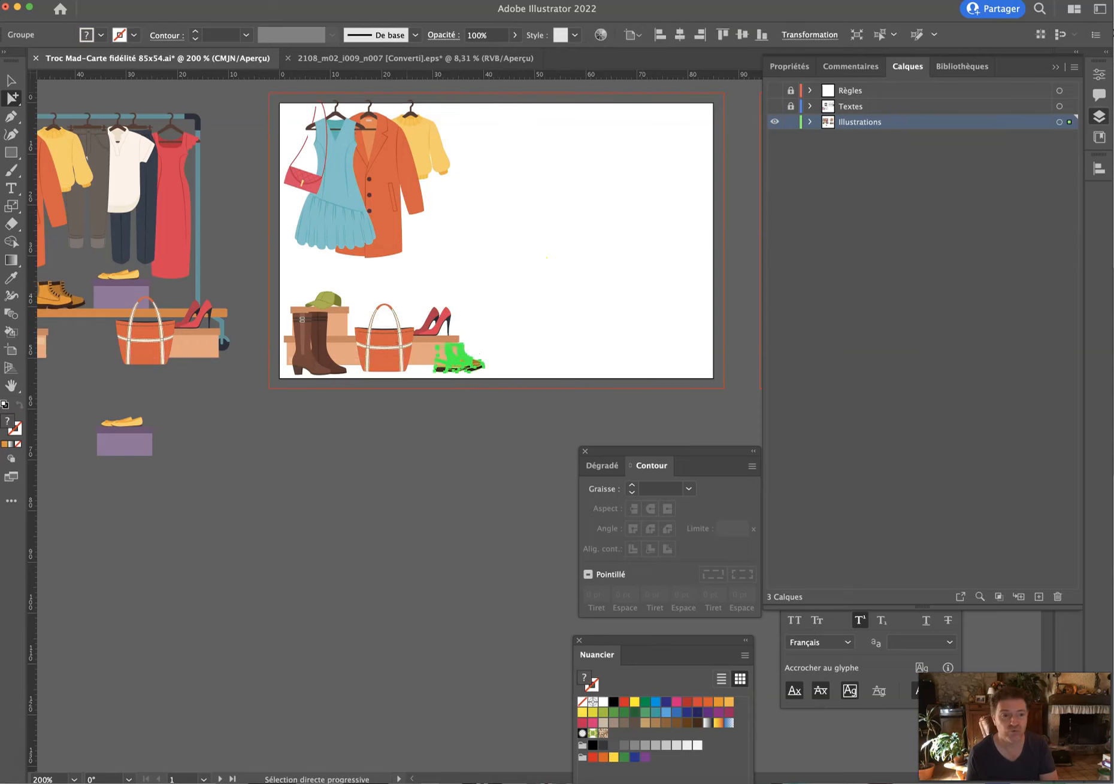
left_click(11, 80)
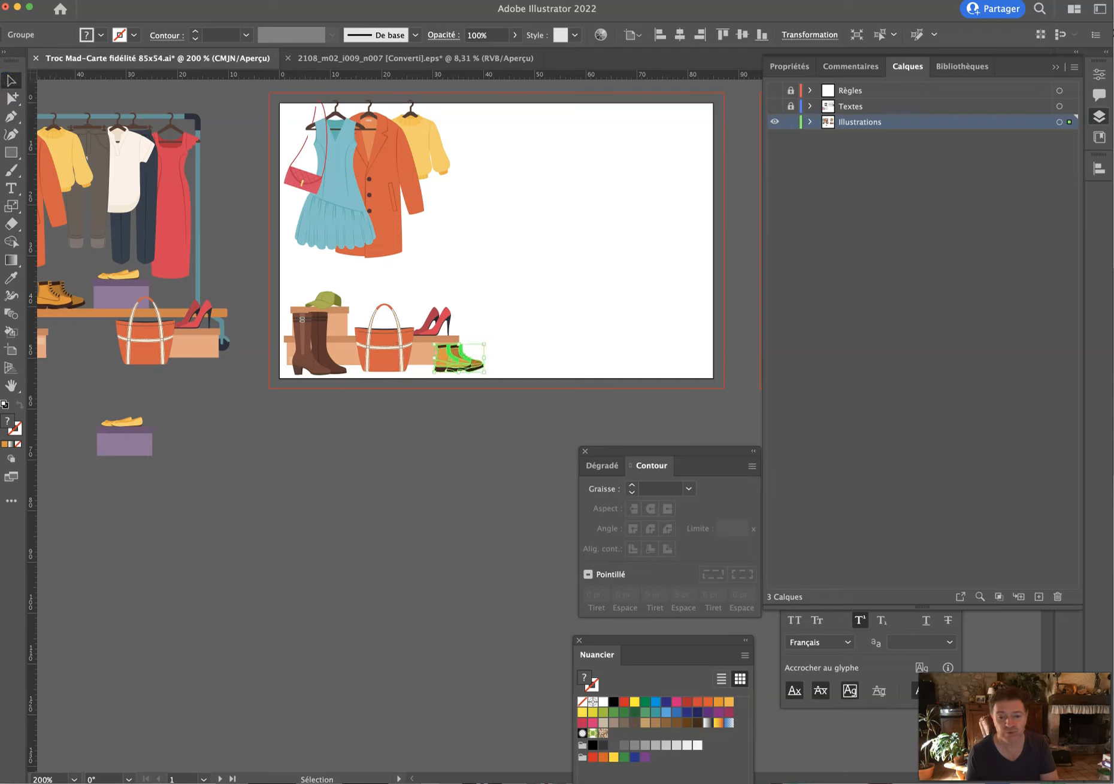
key("Left")
key("Left")
key("Left")
key("Left")
key("Up")
key("Up")
key("Right")
key("Right")
key("Right")
key("Right")
key("Right")
key("Down")
key("Down")
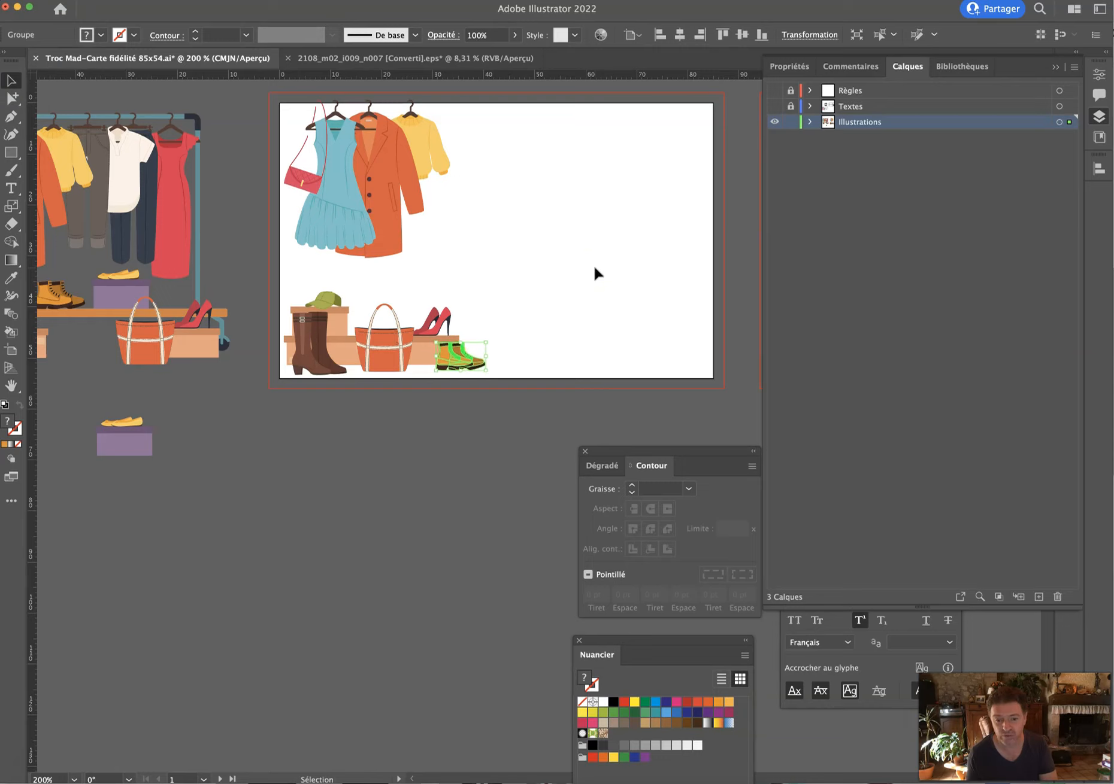
key("Right")
left_click(584, 270)
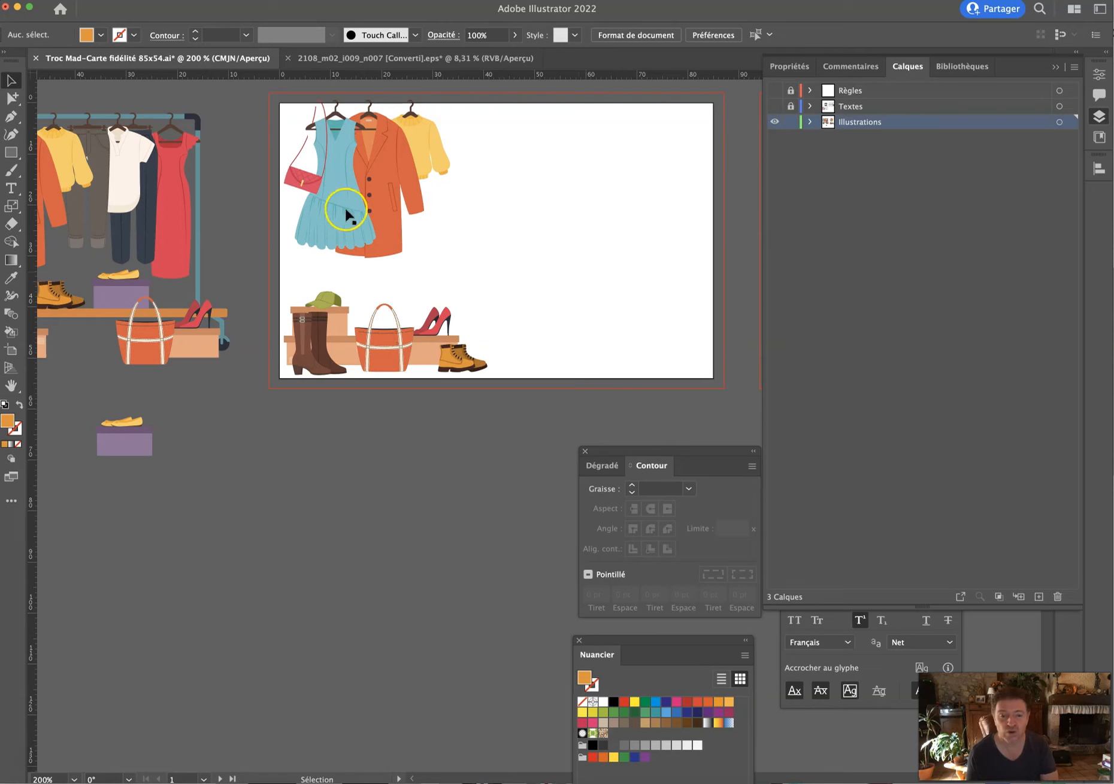
Scale the hanging clothes group up to 133%.
left_click_drag(293, 114, 549, 263)
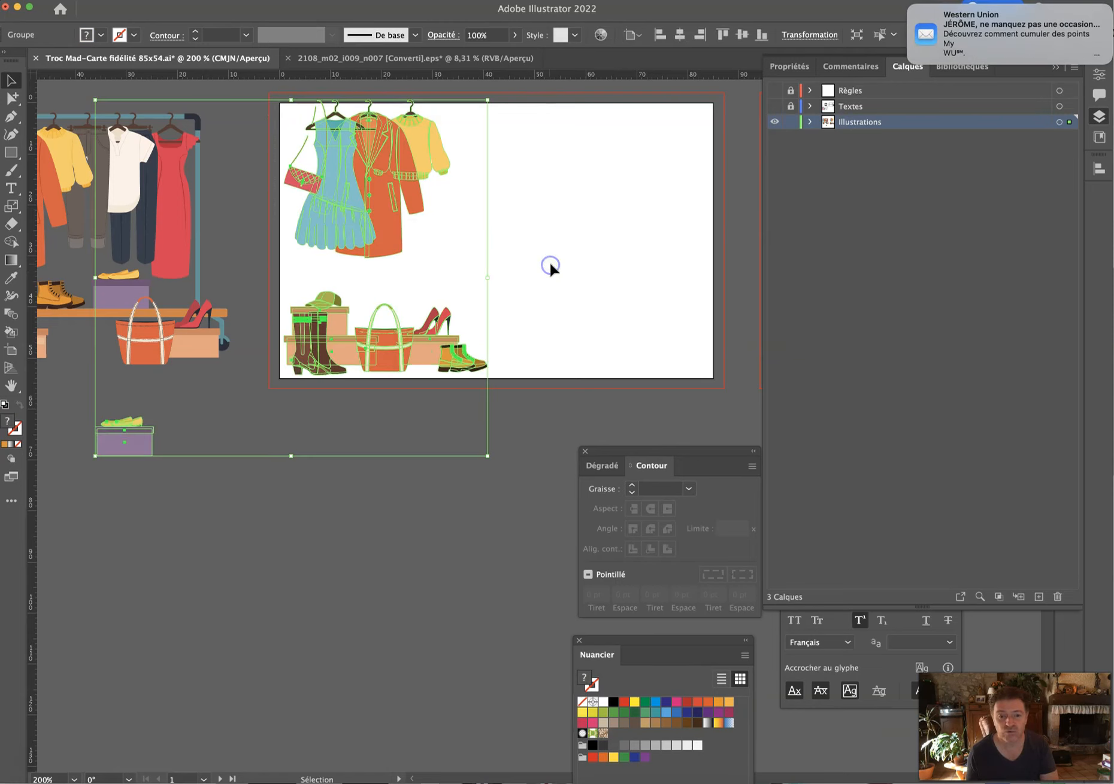
key("a")
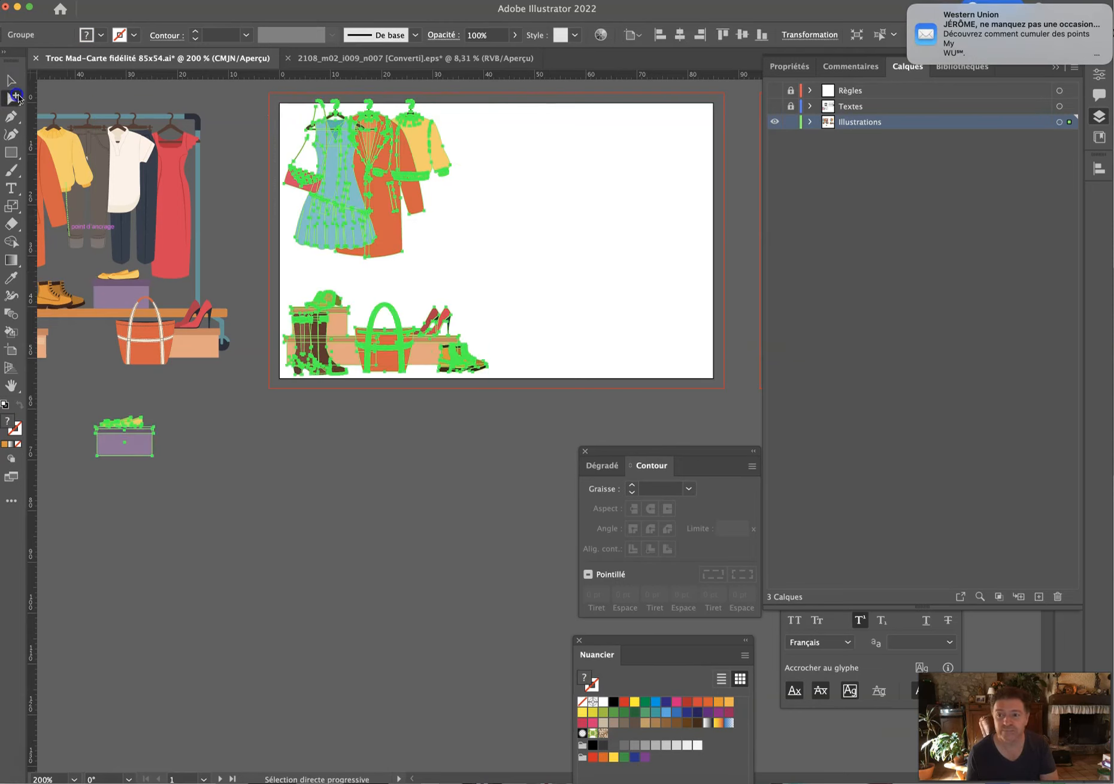
left_click(504, 125)
left_click_drag(264, 262, 365, 240)
left_click(10, 80)
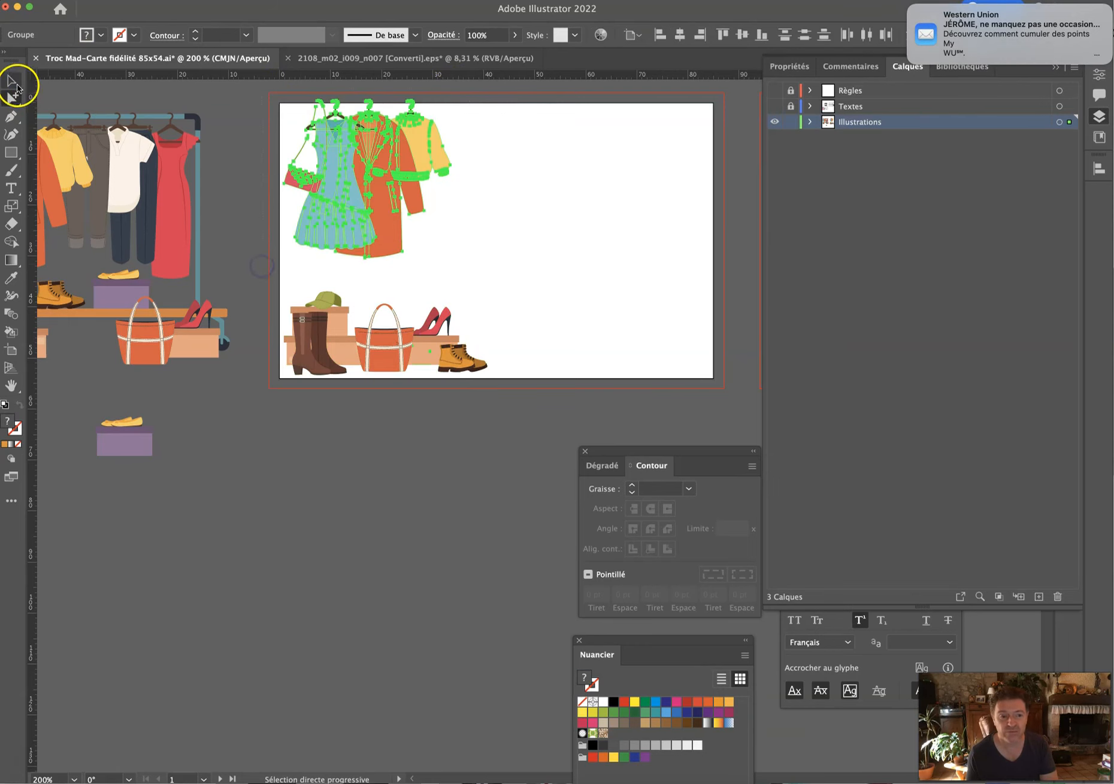
left_click(11, 206)
double_click(11, 206)
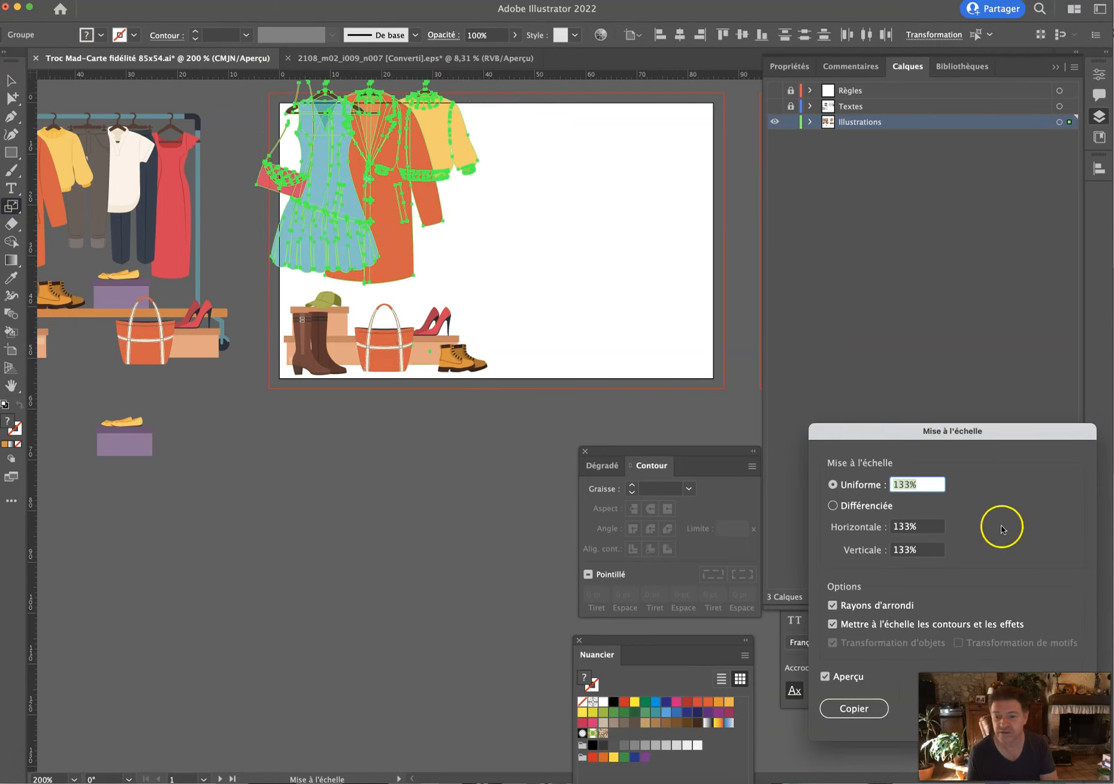
key("Return")
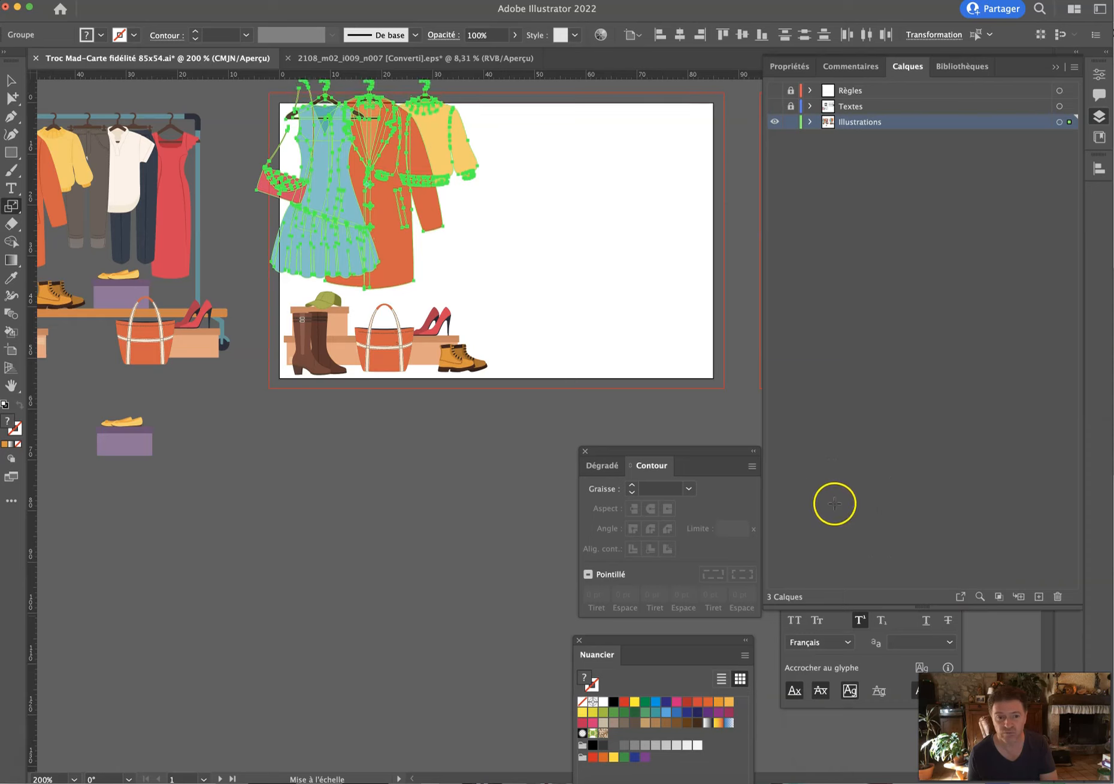
left_click_drag(716, 417, 724, 412)
left_click(11, 79)
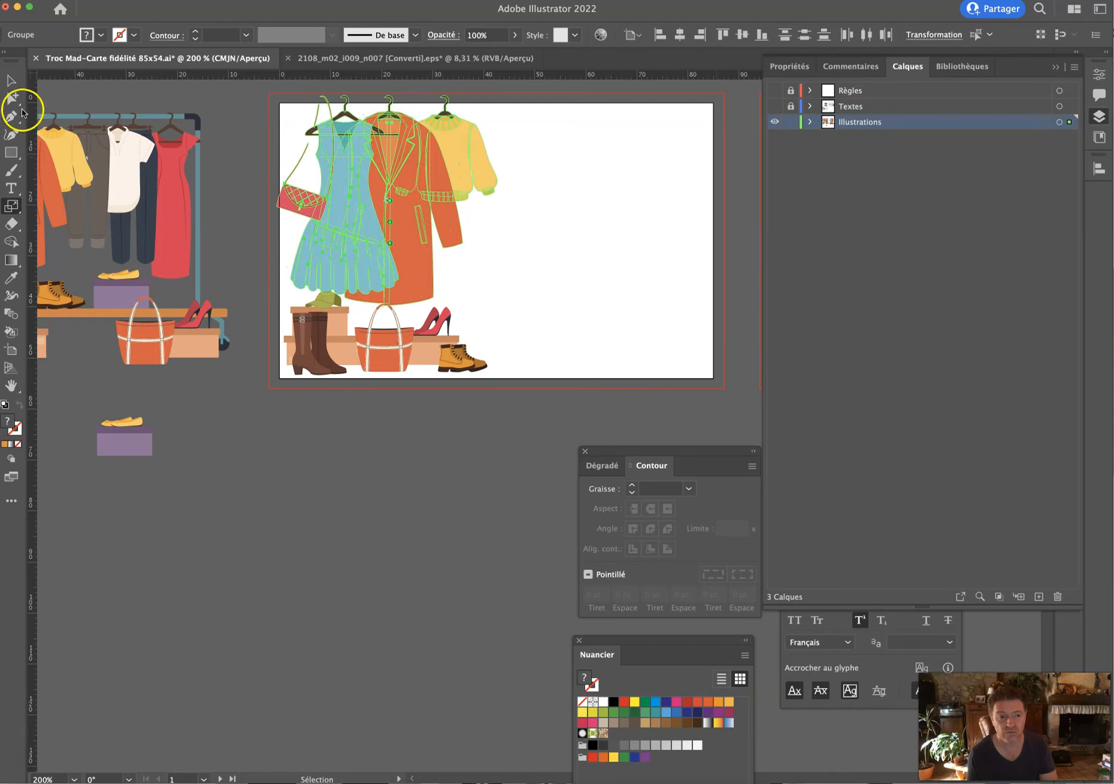
left_click(614, 264)
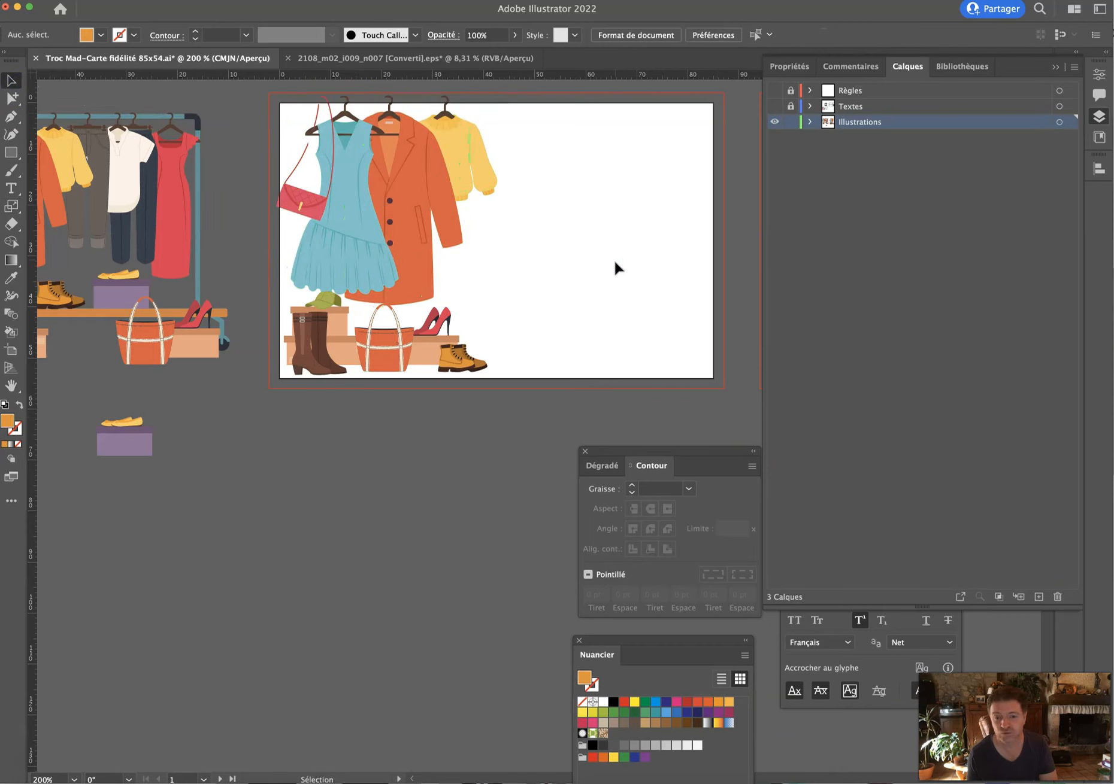
Show the card text again and nudge the Troc Mad title right.
left_click(772, 107)
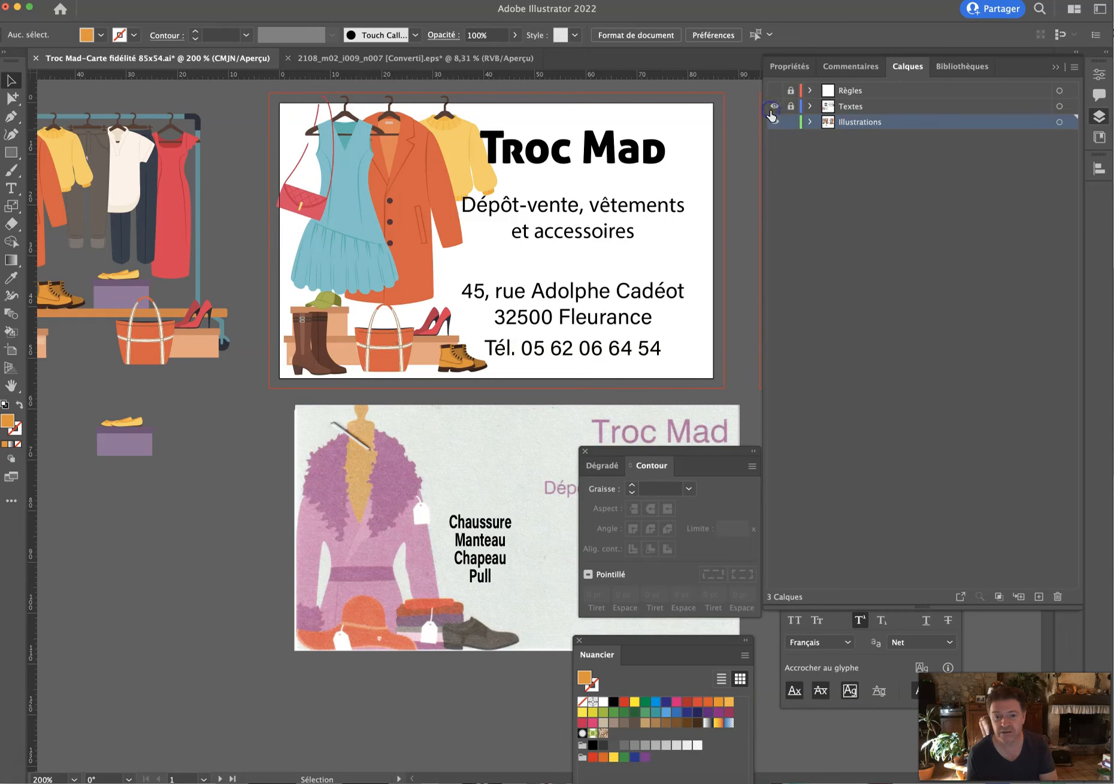
left_click(765, 112)
left_click(525, 156)
key("Right")
key("Right")
key("Right")
key("Right")
key("Right")
key("Right")
key("Right")
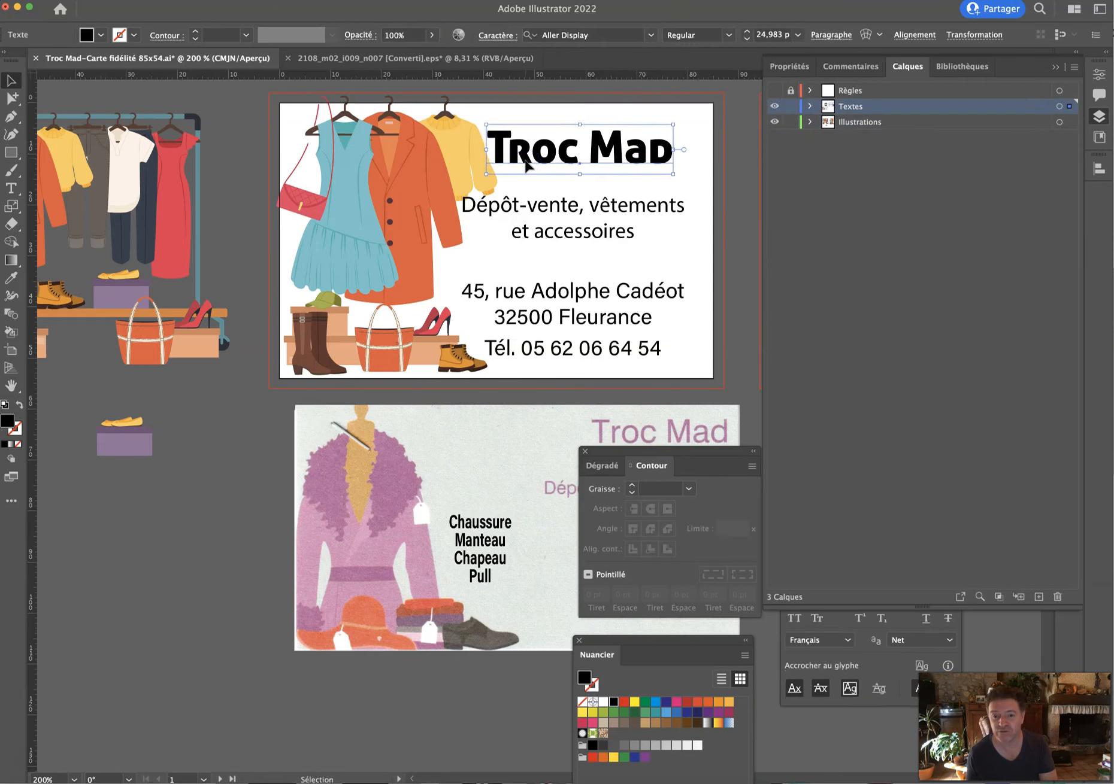
key("Right")
key("Right")
key("Right")
key("Right")
key("Right")
Nudge the Dépôt-vente tagline down and right, and the address and Tél. lines right.
left_click(596, 216)
key("Down")
key("Down")
key("Down")
key("Down")
key("Down")
key("Down")
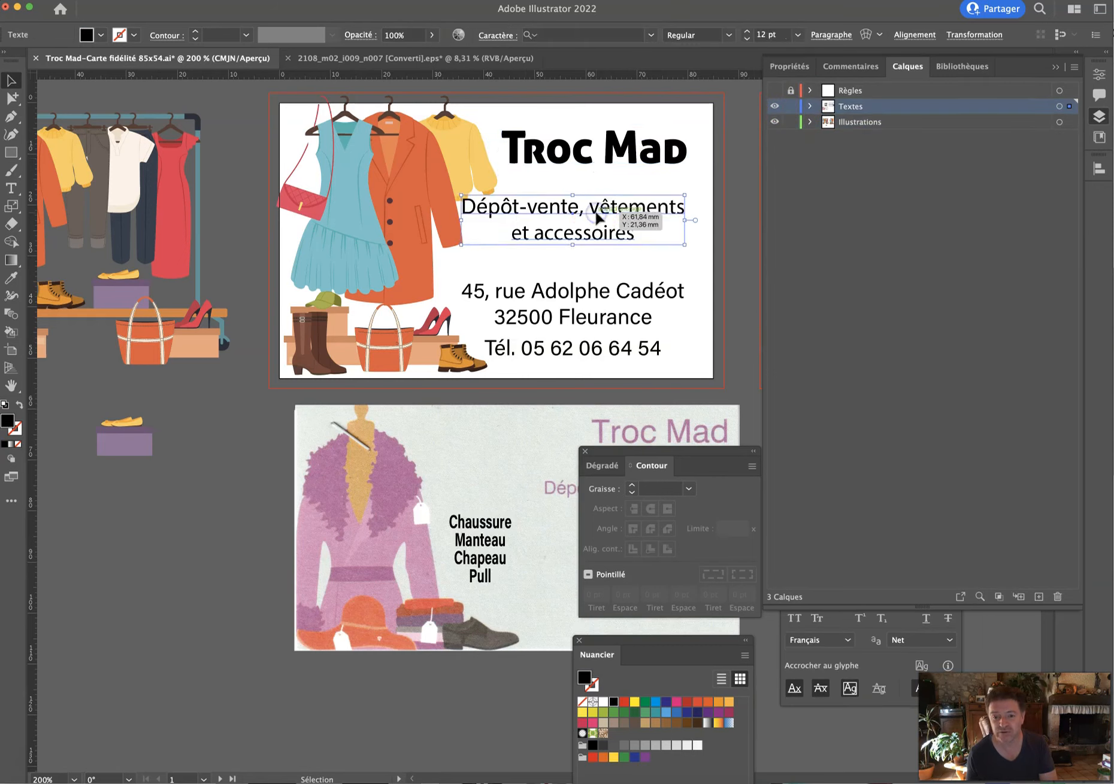
key("Down")
key("Right")
key("Right")
key("Right")
key("Right")
key("Right")
left_click(598, 293)
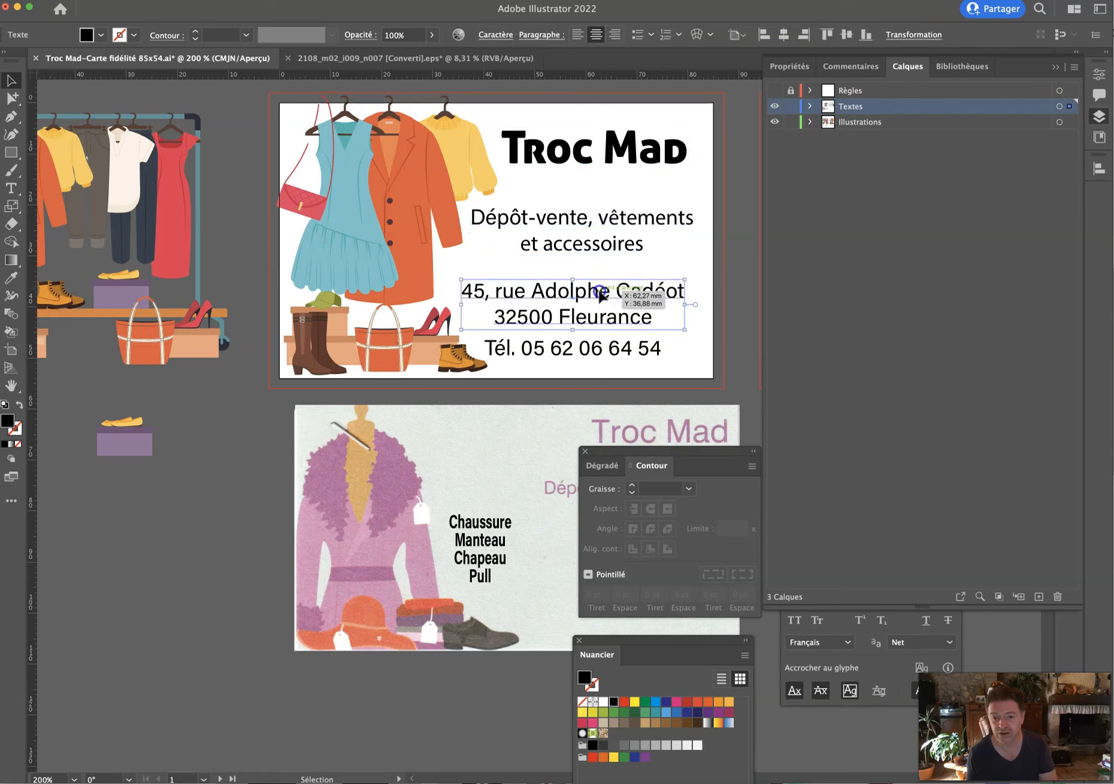
left_click(647, 374, "shift")
key("Right")
key("Right")
key("Right")
key("Right")
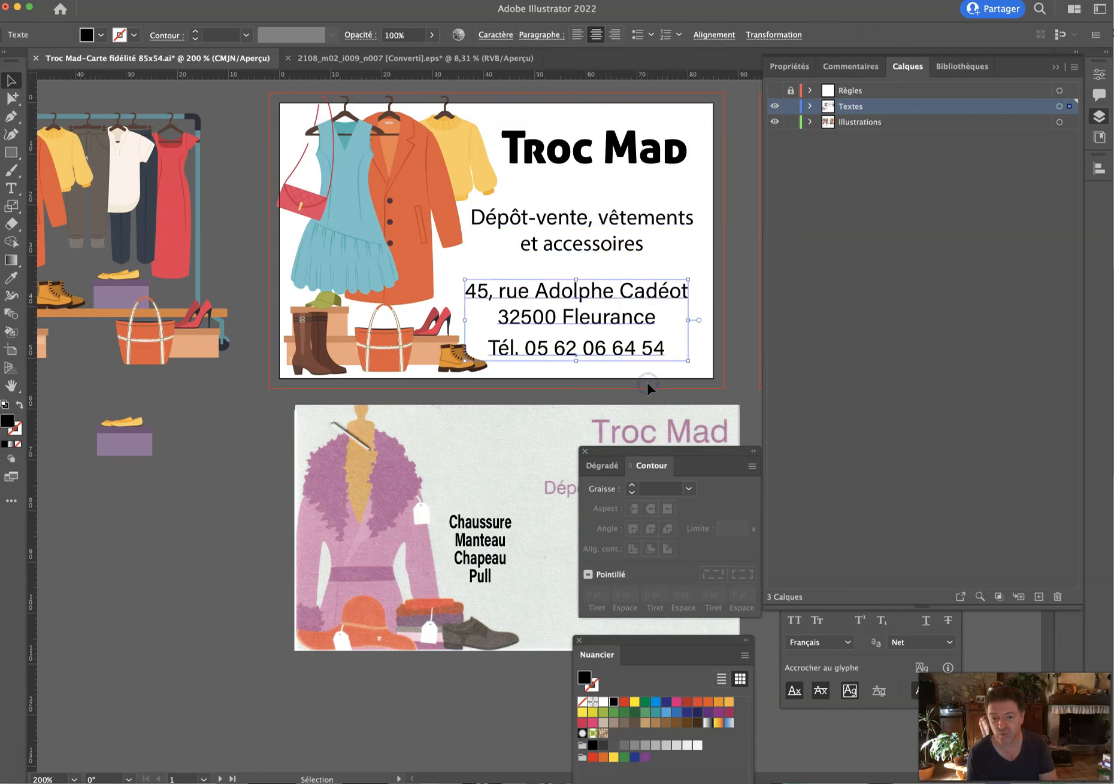
key("Right")
left_click(742, 314)
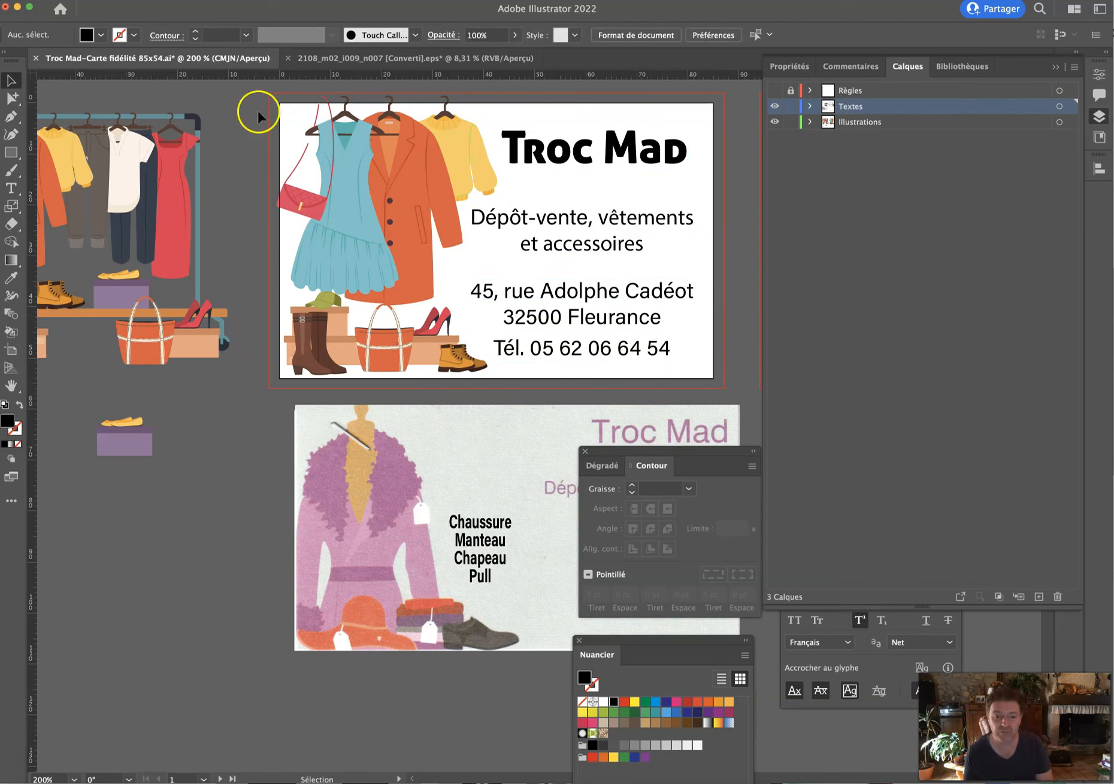
Isolate the hanging clothes group from the rest of the illustration.
left_click(313, 137)
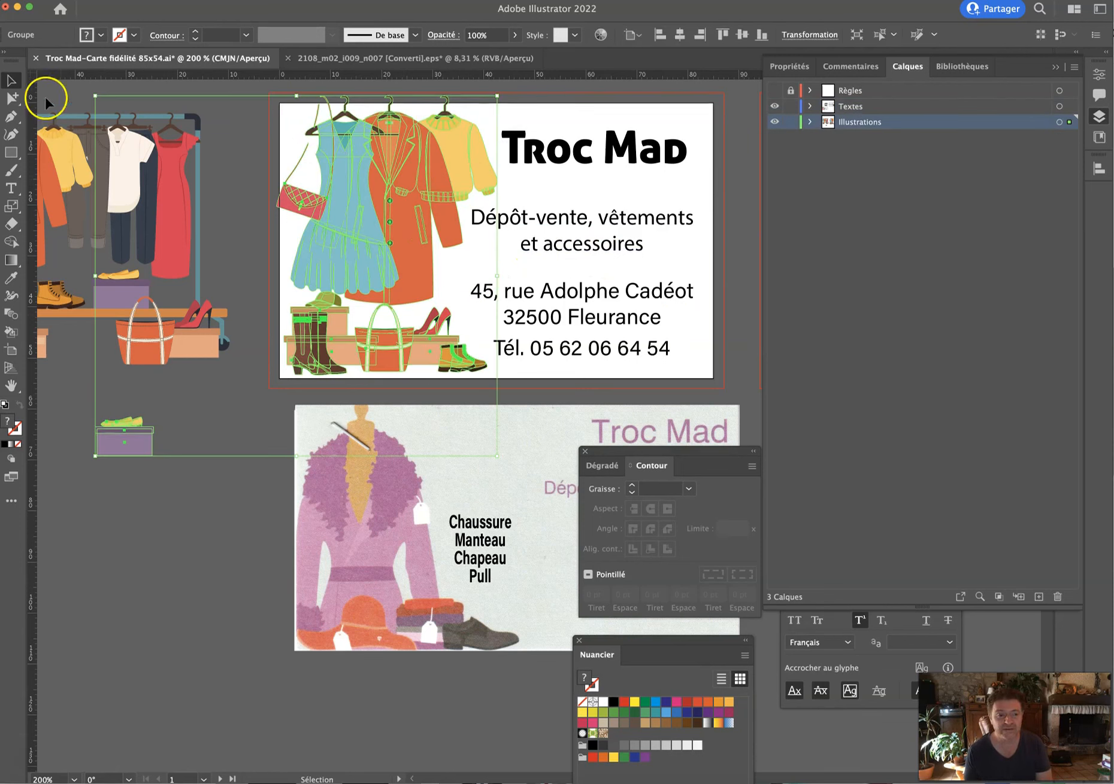
left_click(13, 99)
left_click(253, 109)
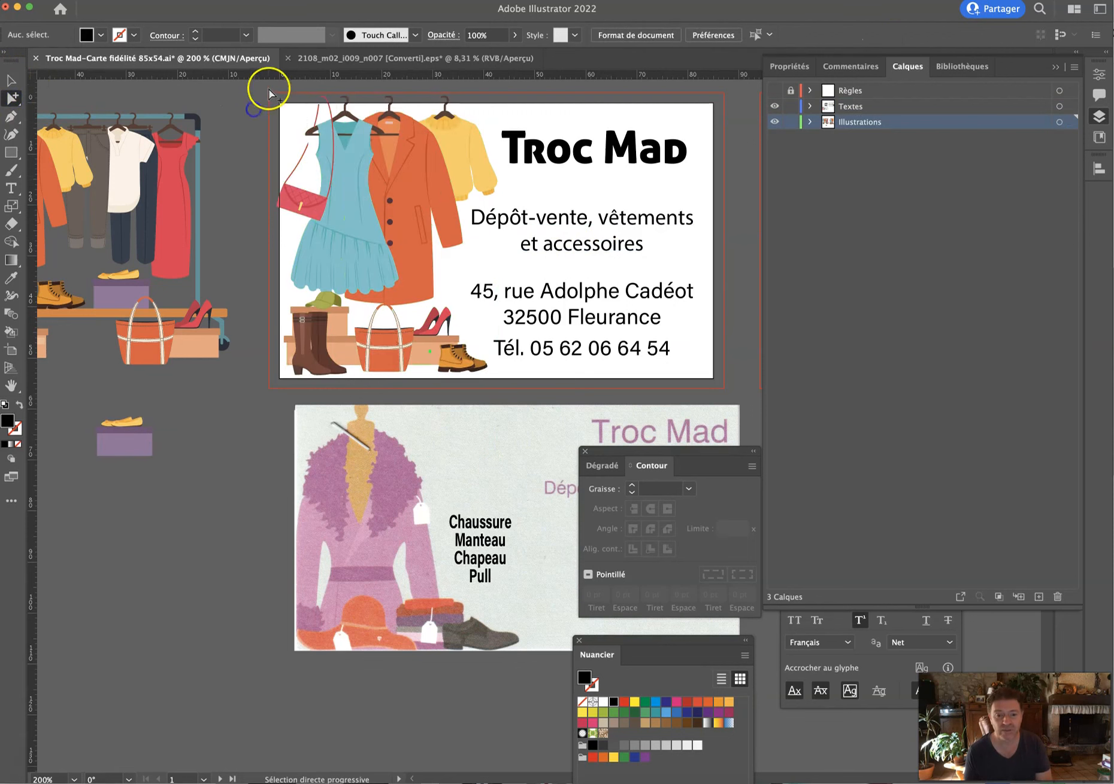
left_click(461, 245)
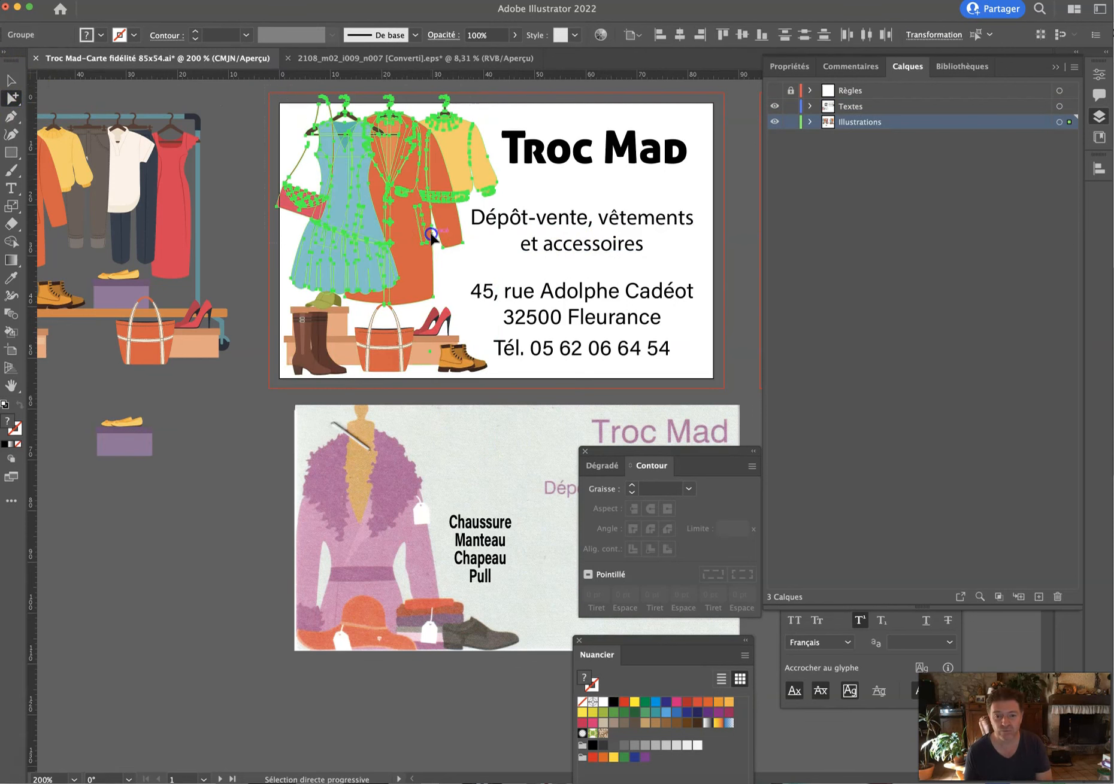
left_click(433, 237)
left_click(250, 110)
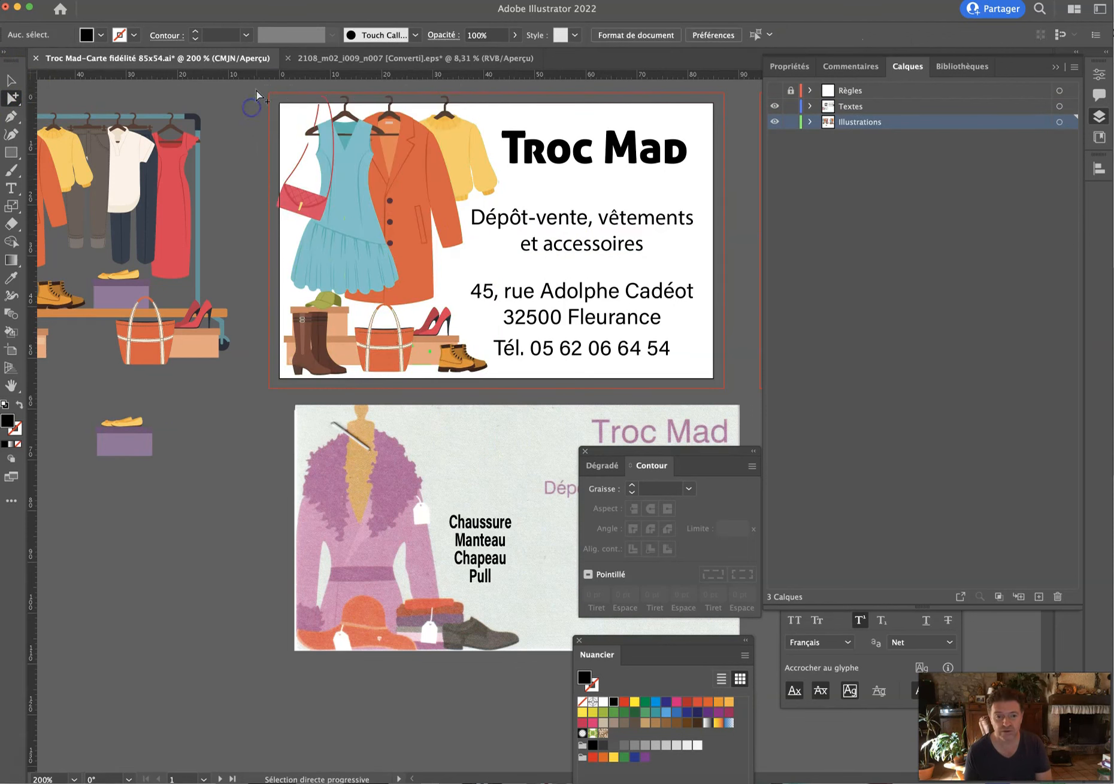
left_click(460, 254)
left_click(405, 205)
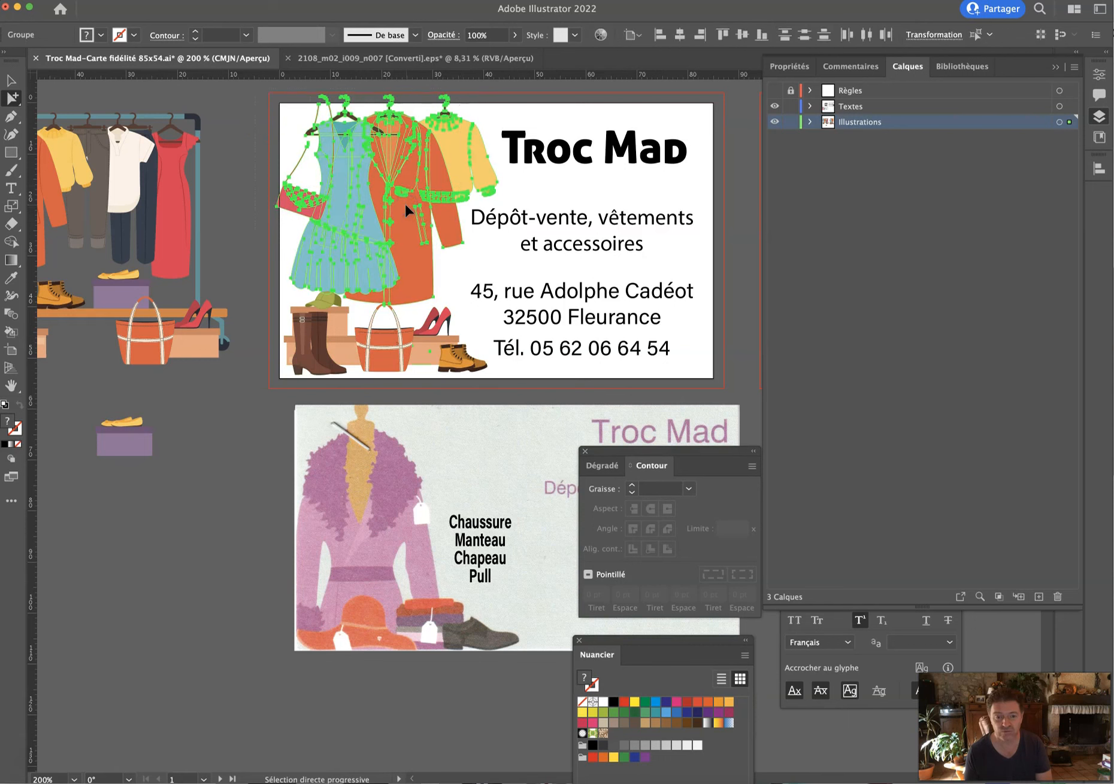
left_click(404, 203, "super")
left_click(404, 203, "super")
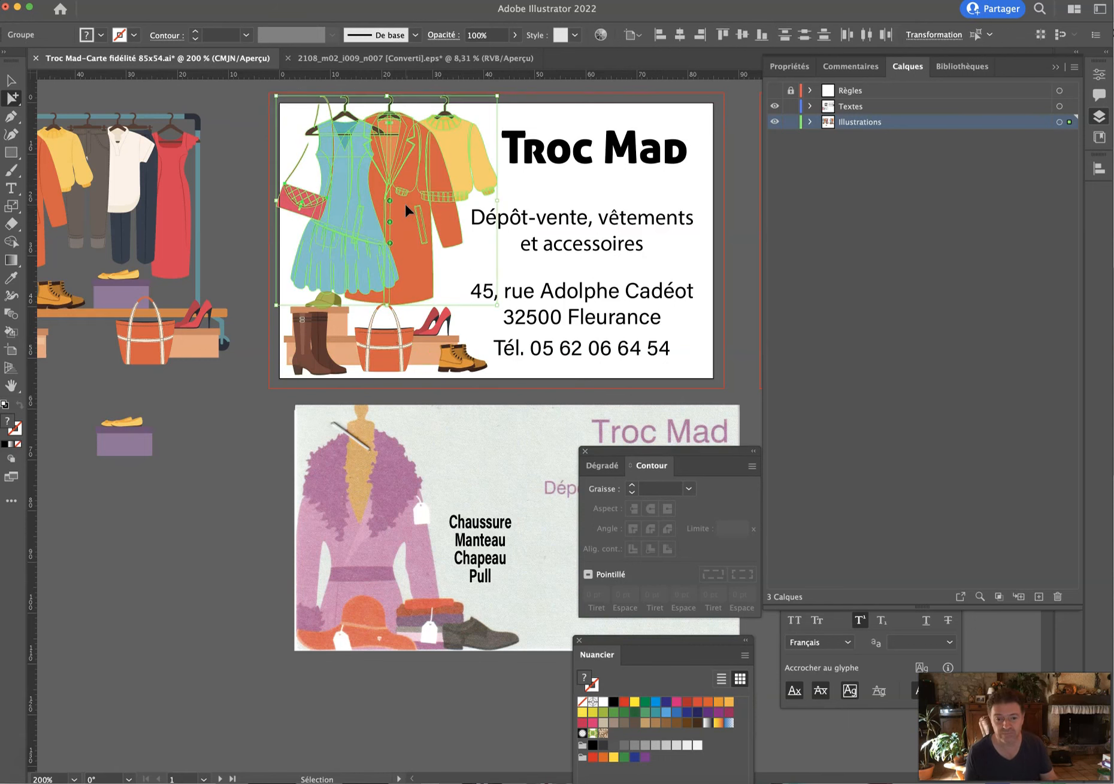
Check the clothes group selection by deleting it and restoring it with undo.
left_click(11, 81)
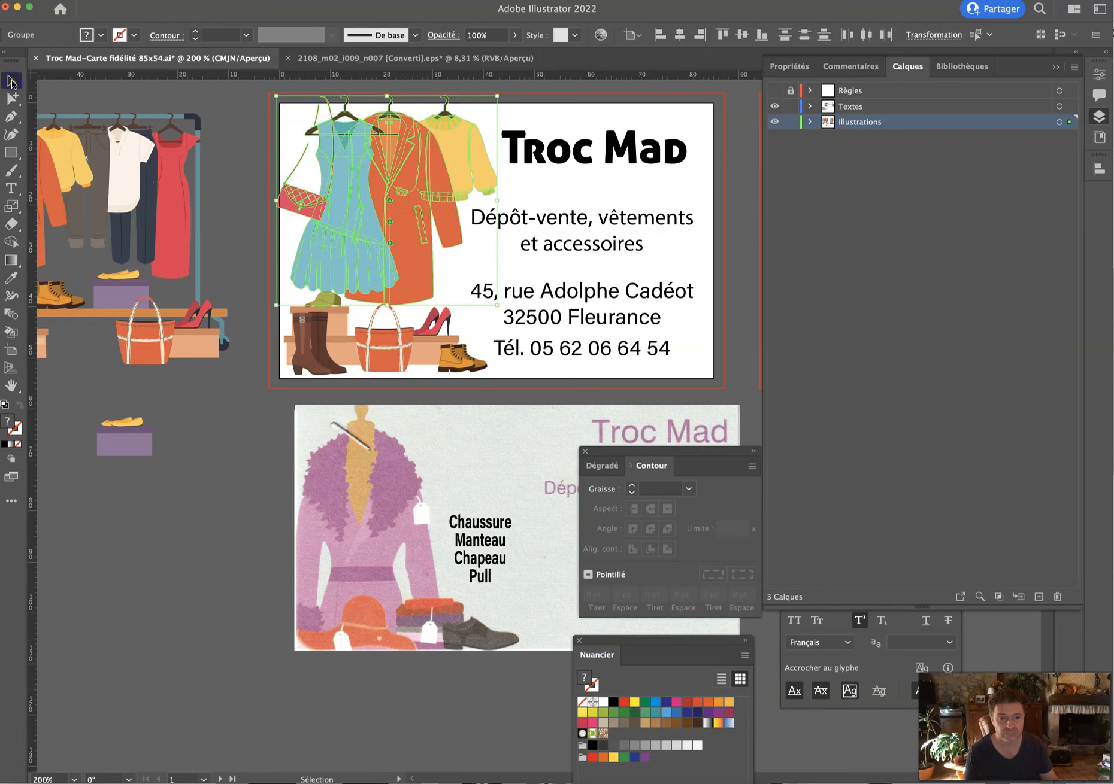
key("Delete")
key("super+z")
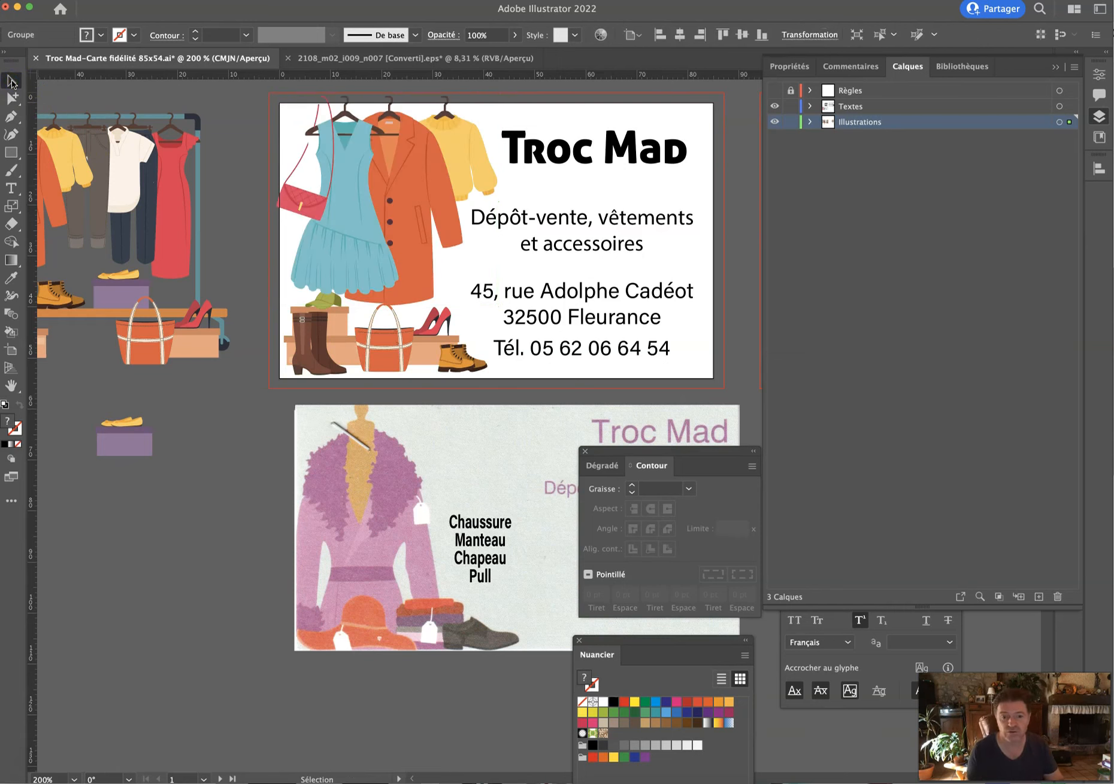
left_click(360, 137, "alt+super")
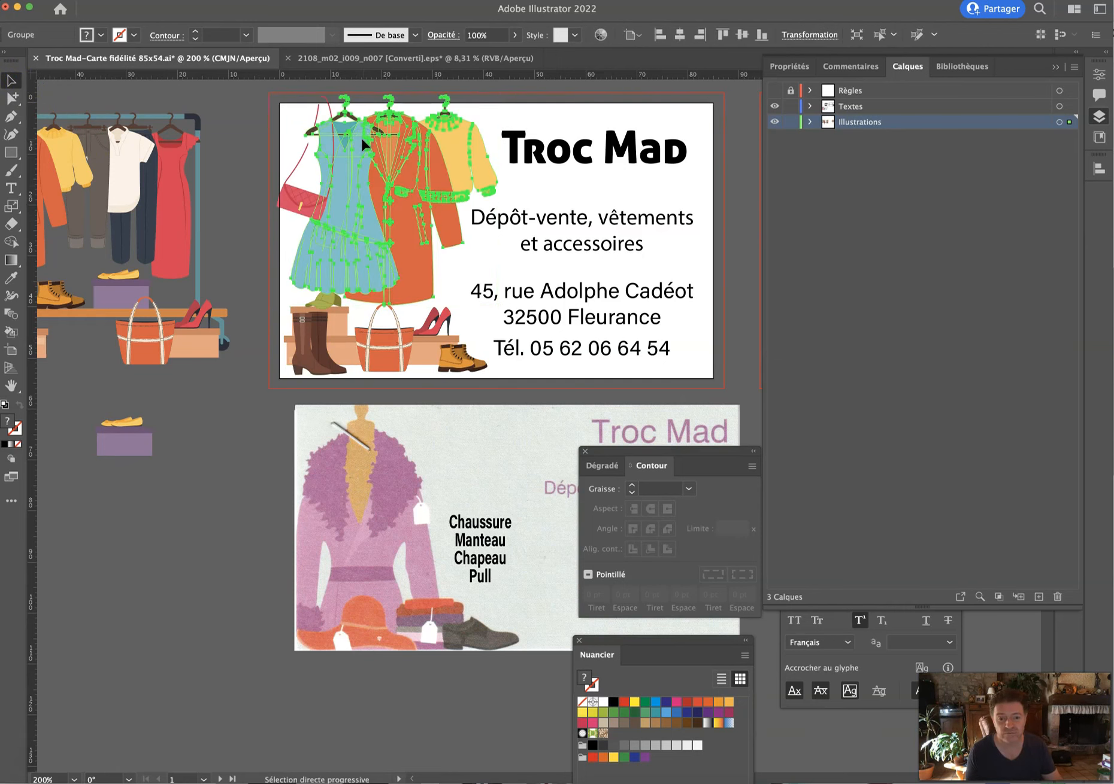
left_click(355, 151)
key("Delete")
key("super+z")
left_click(387, 223)
key("Delete")
key("super+z")
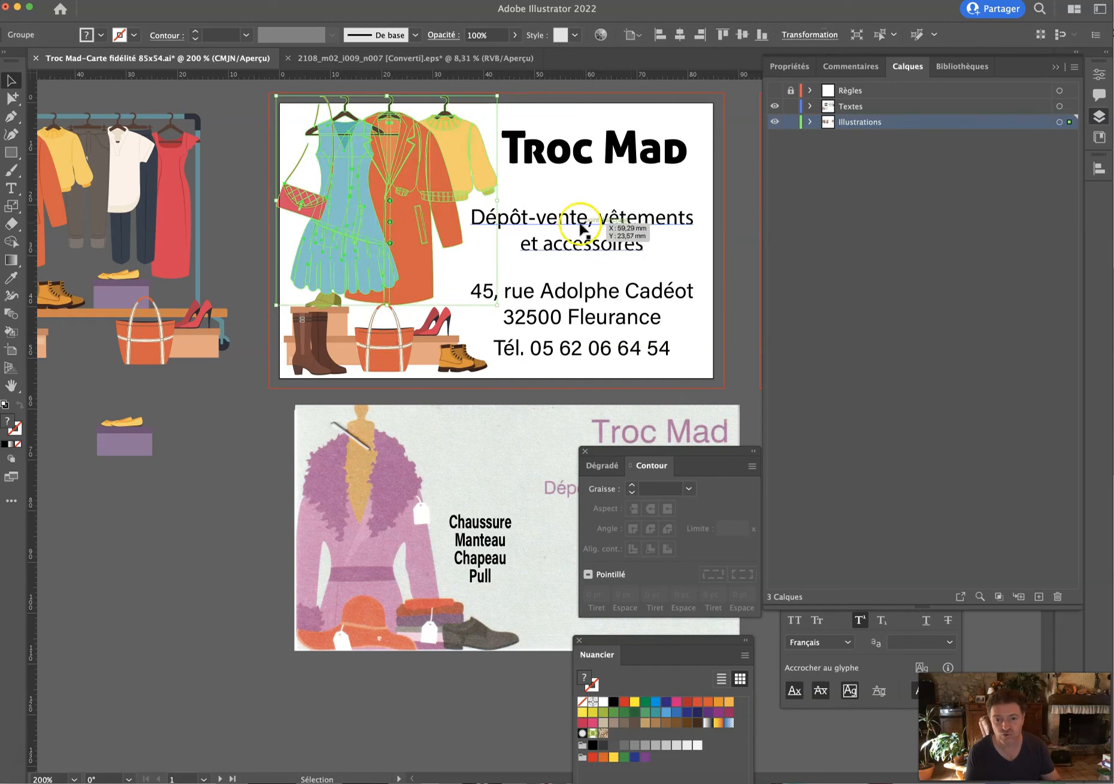
Scale the clothes group to 95% and nudge it slightly left.
double_click(12, 208)
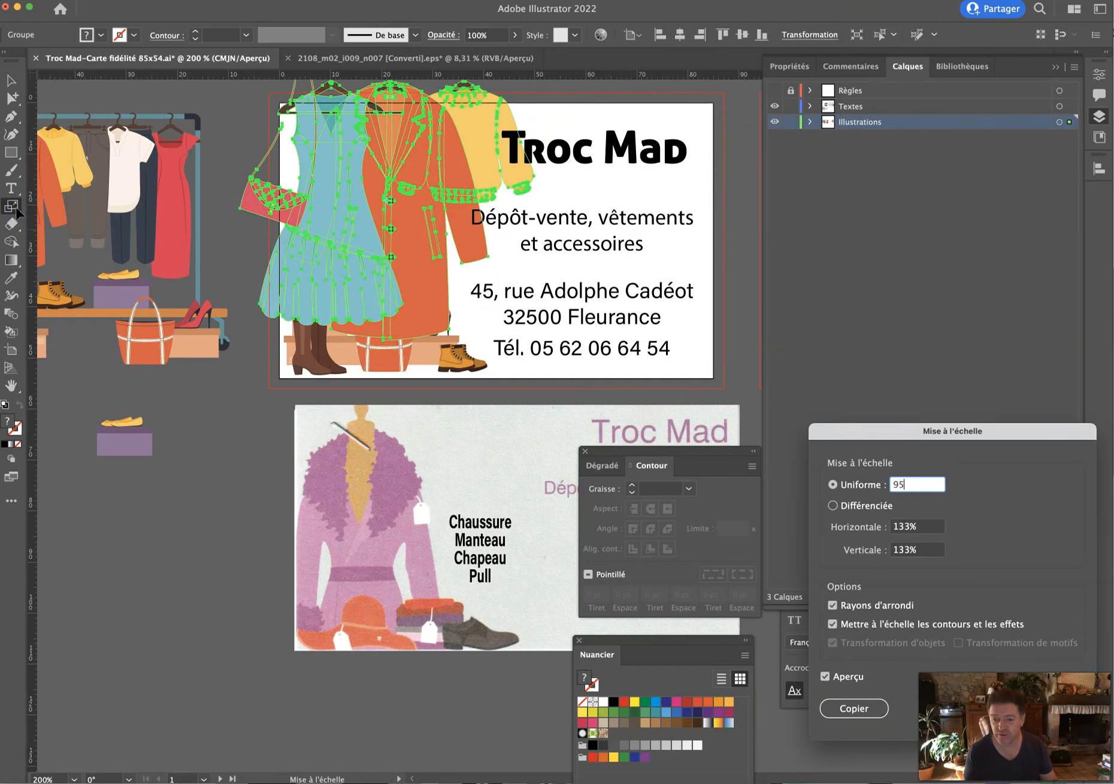
type("95")
key("Return")
key("Left")
key("Left")
key("Left")
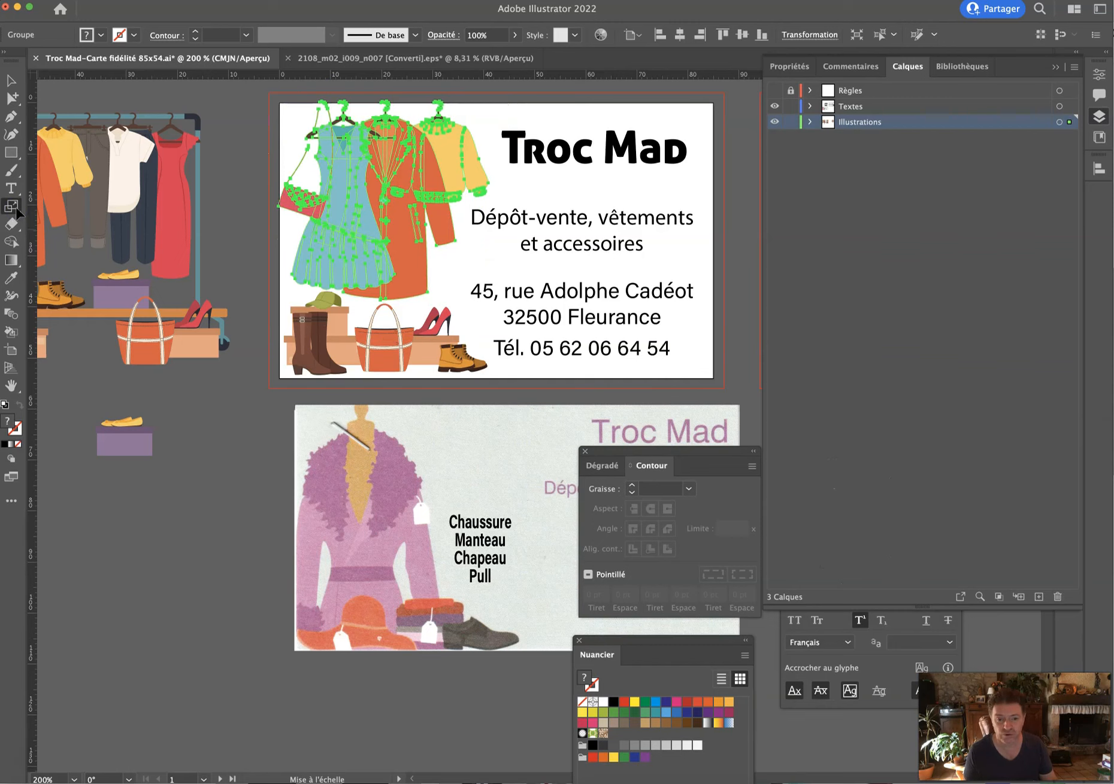
left_click(11, 82)
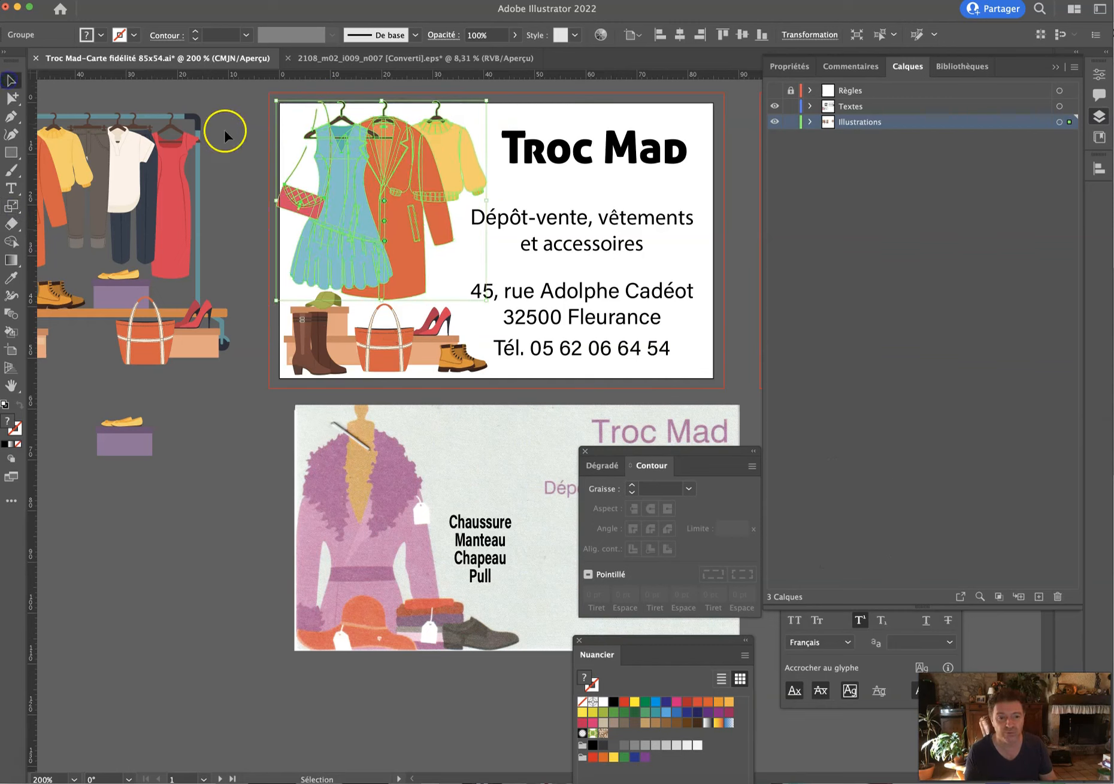
left_click(223, 130)
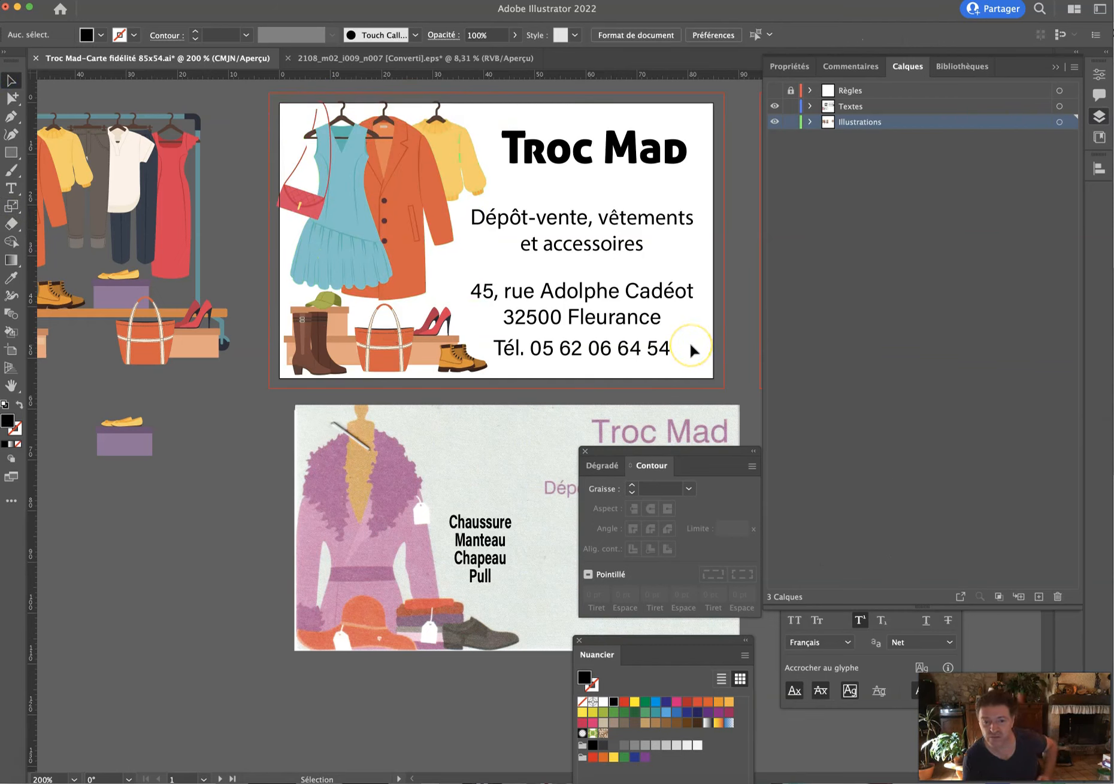
Colour the Troc Mad title with the handbag's red using the Eyedropper.
left_click(579, 153)
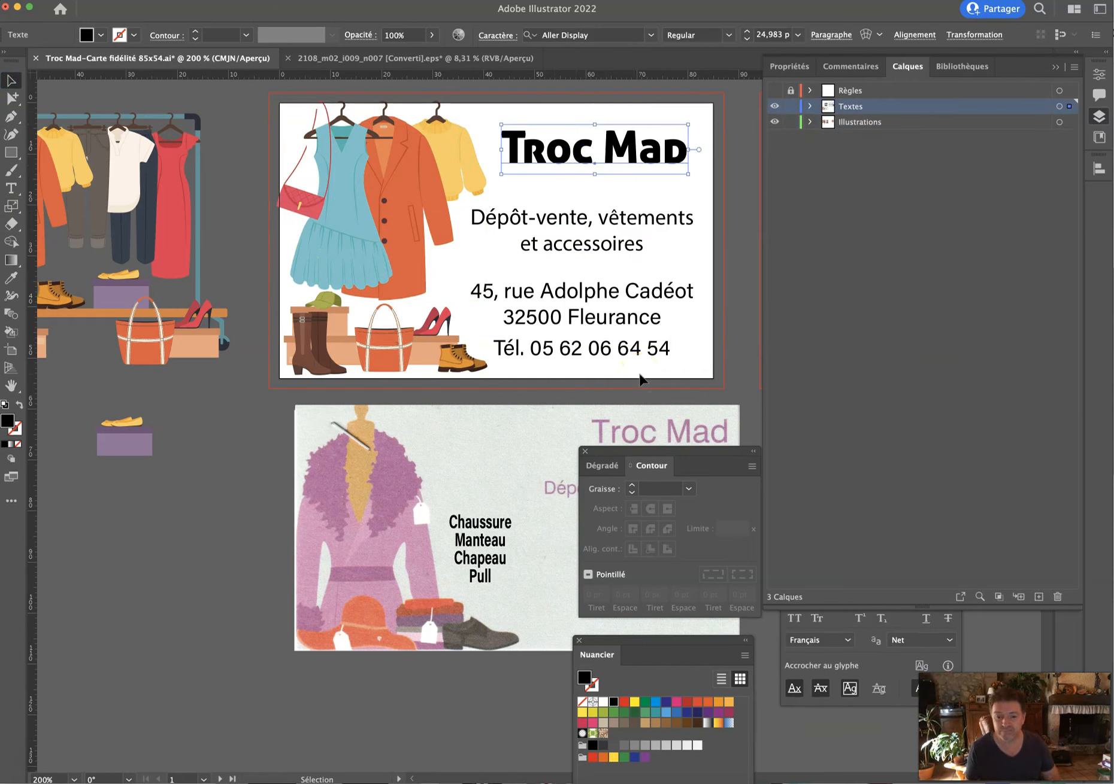
left_click_drag(688, 455, 484, 579)
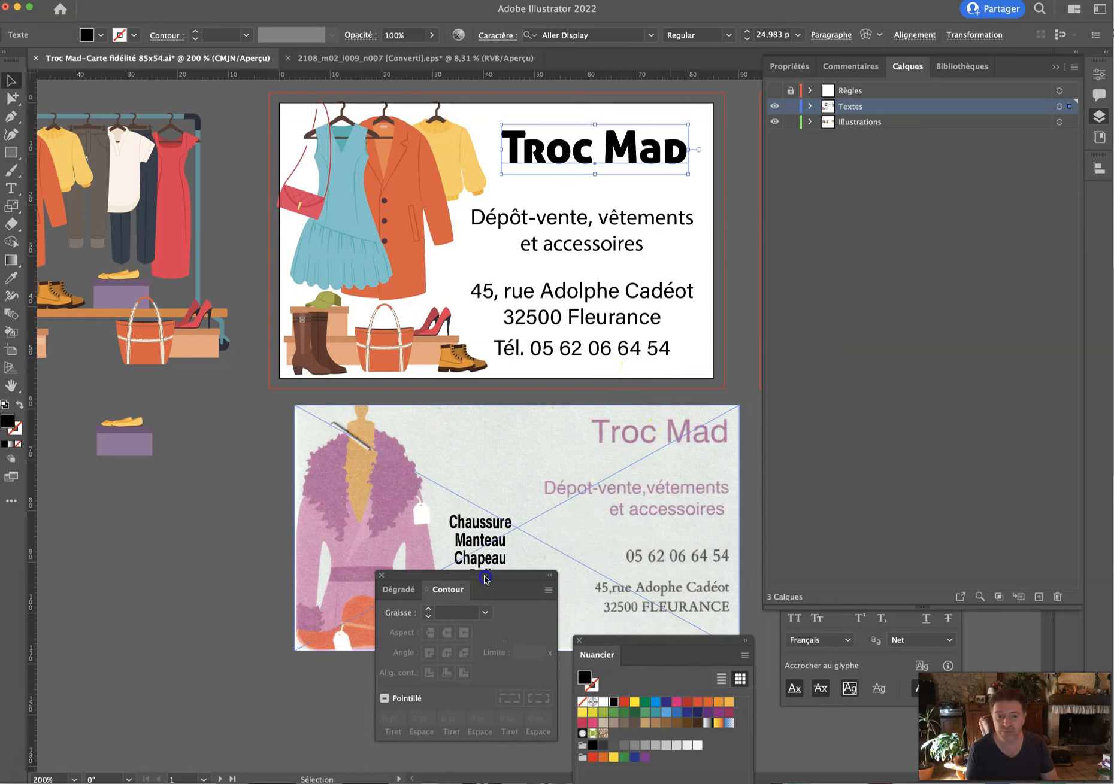
left_click(10, 278)
left_click(314, 207)
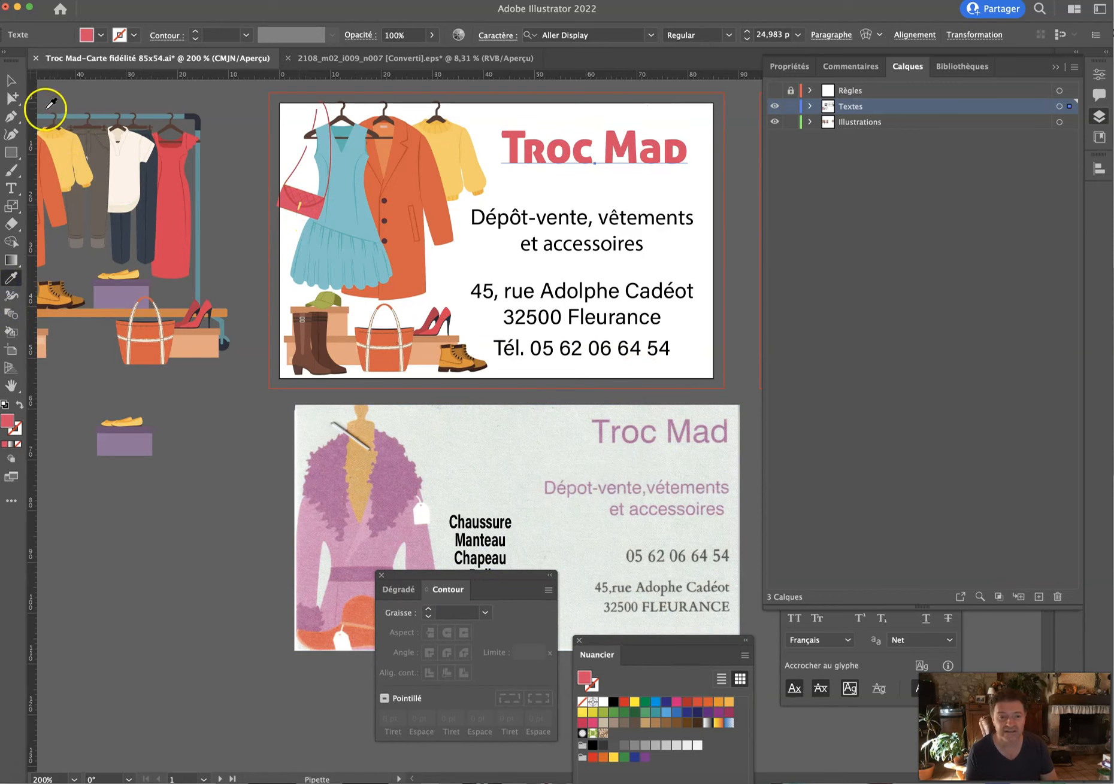
Set the Dépôt-vente tagline to the Black font style.
left_click(11, 98)
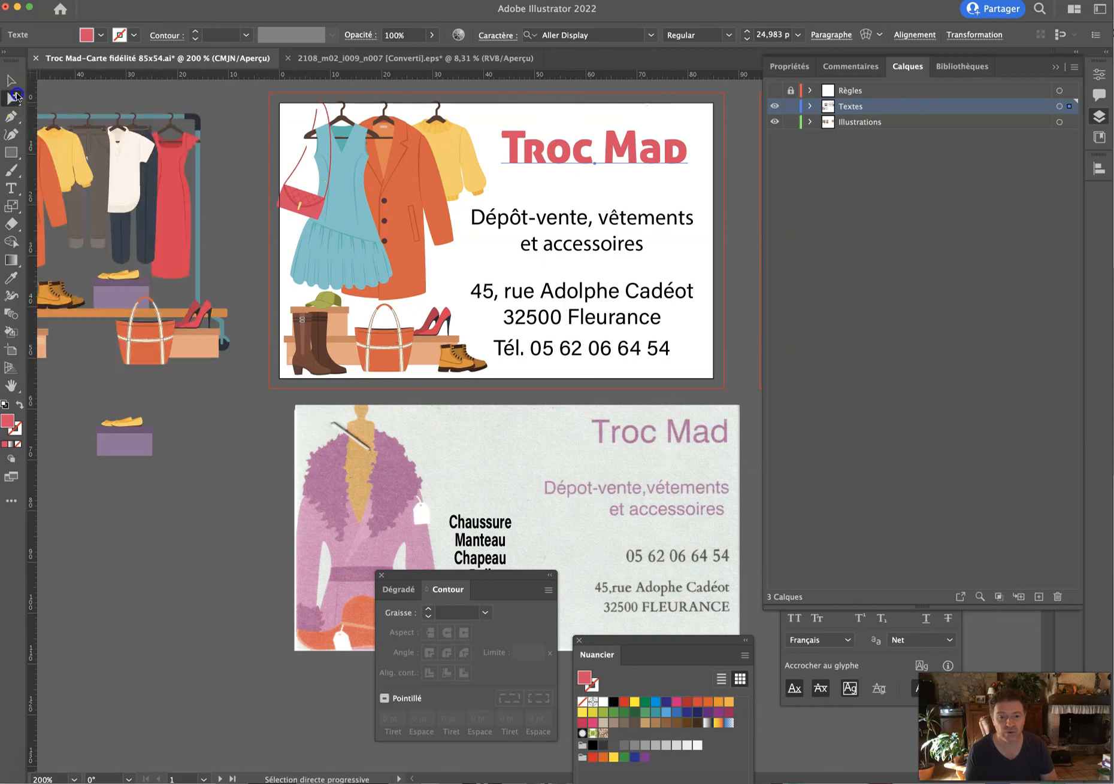
left_click(530, 214)
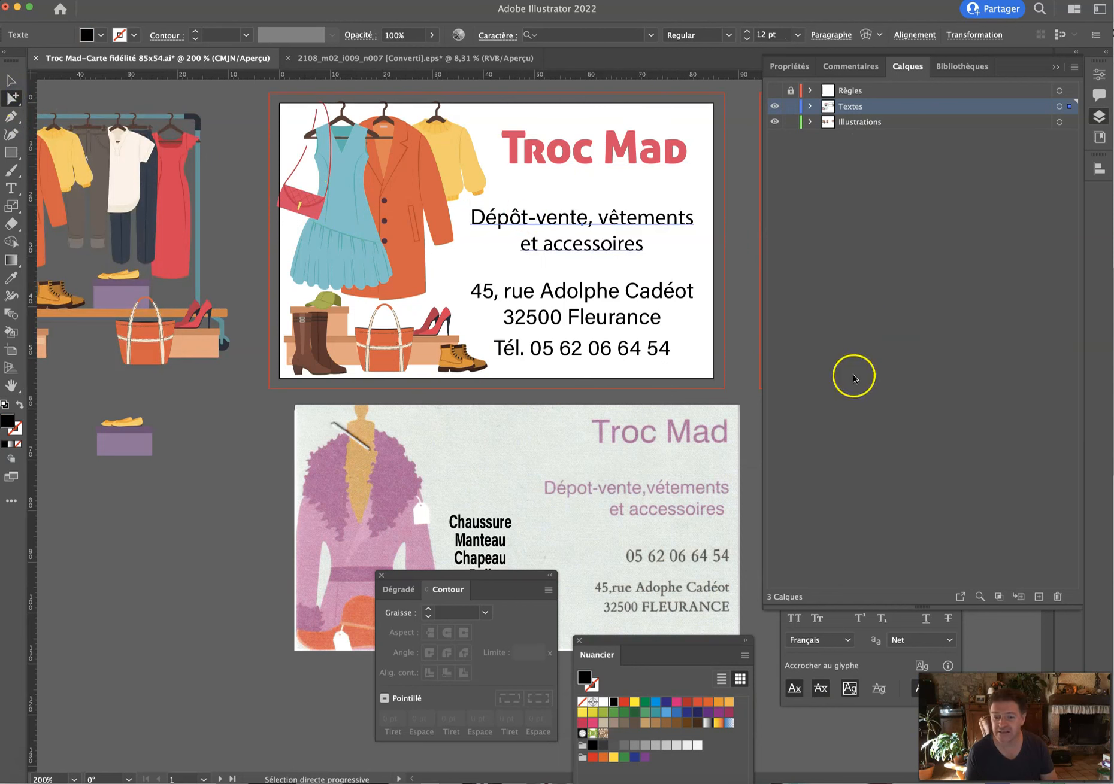
left_click(1055, 66)
left_click(949, 508)
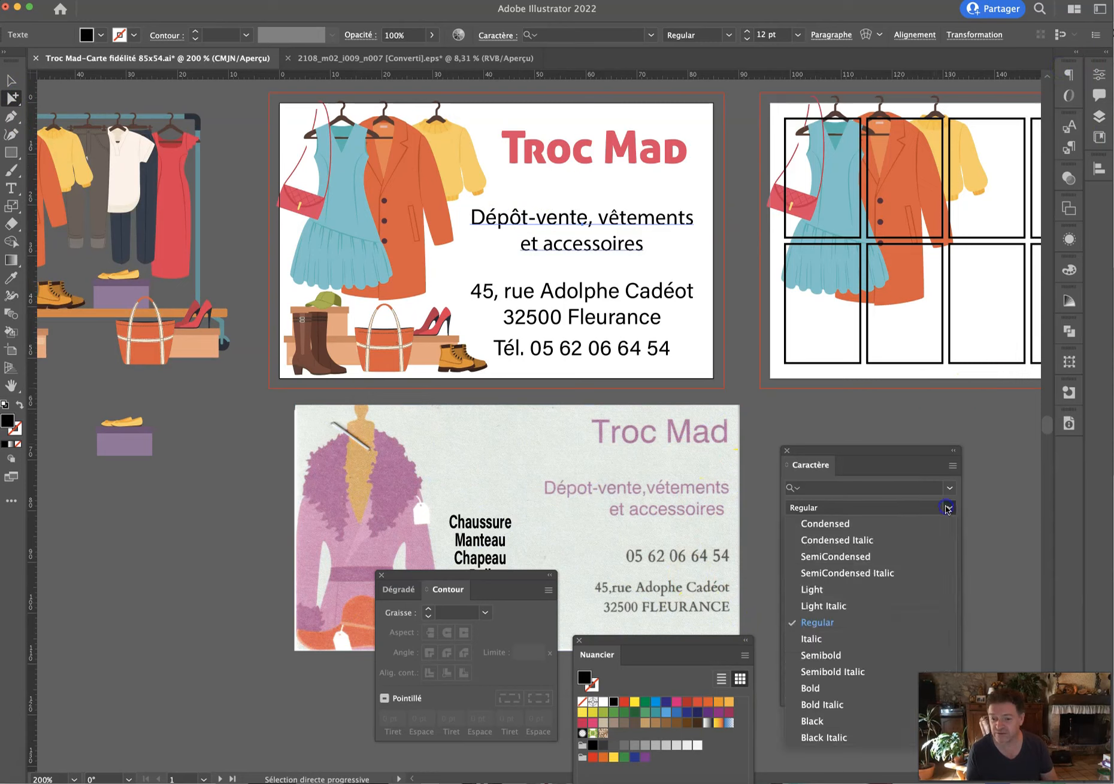
left_click(816, 722)
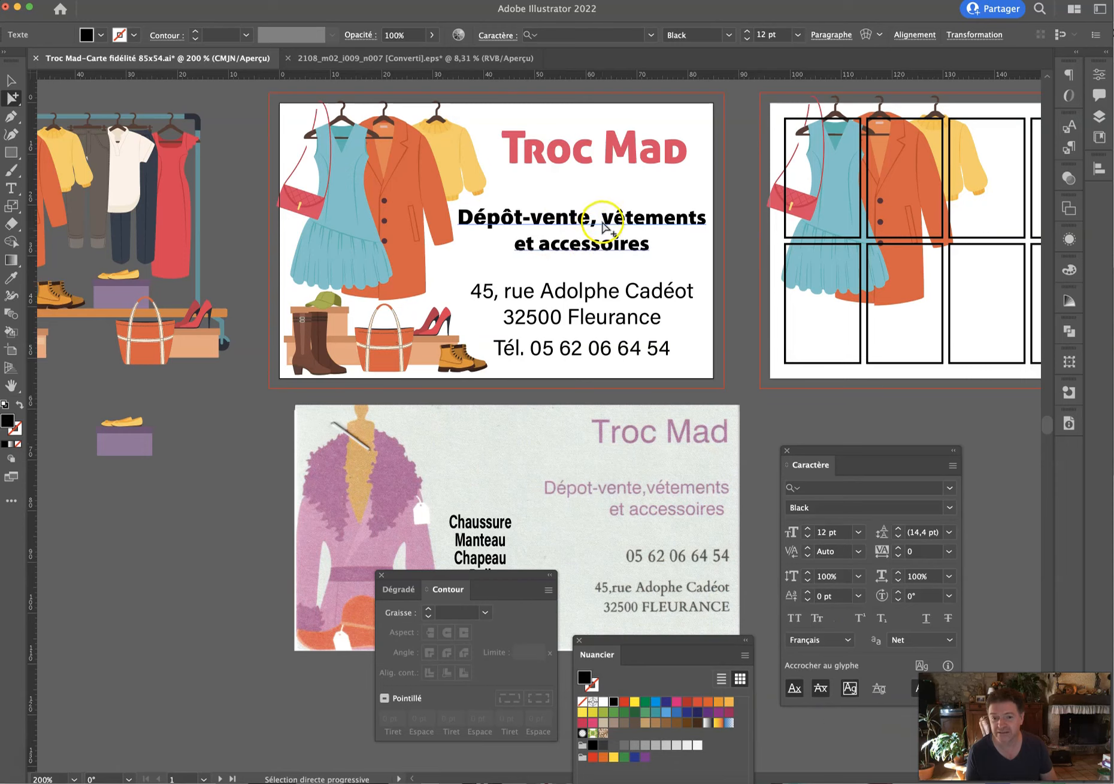
Rewrite the tagline as three all-caps lines: DÉPÔT-VENTE, VÊTEMENTS, ACCESSOIRES.
double_click(642, 205)
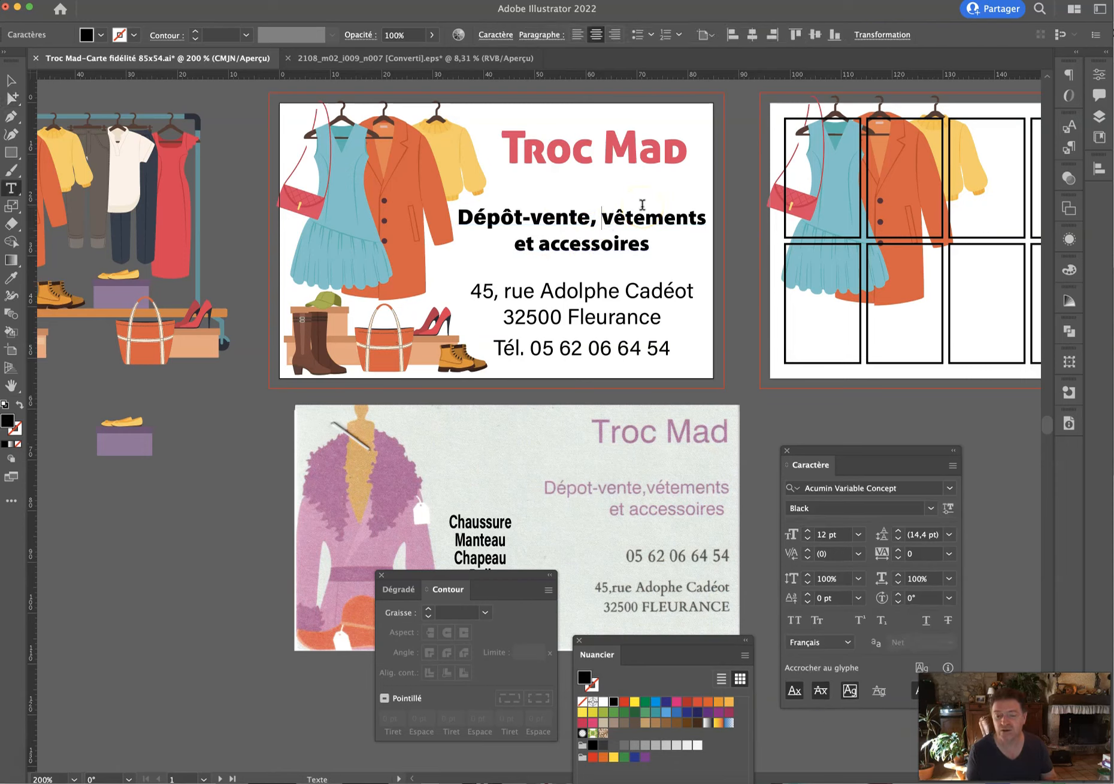
key("Return")
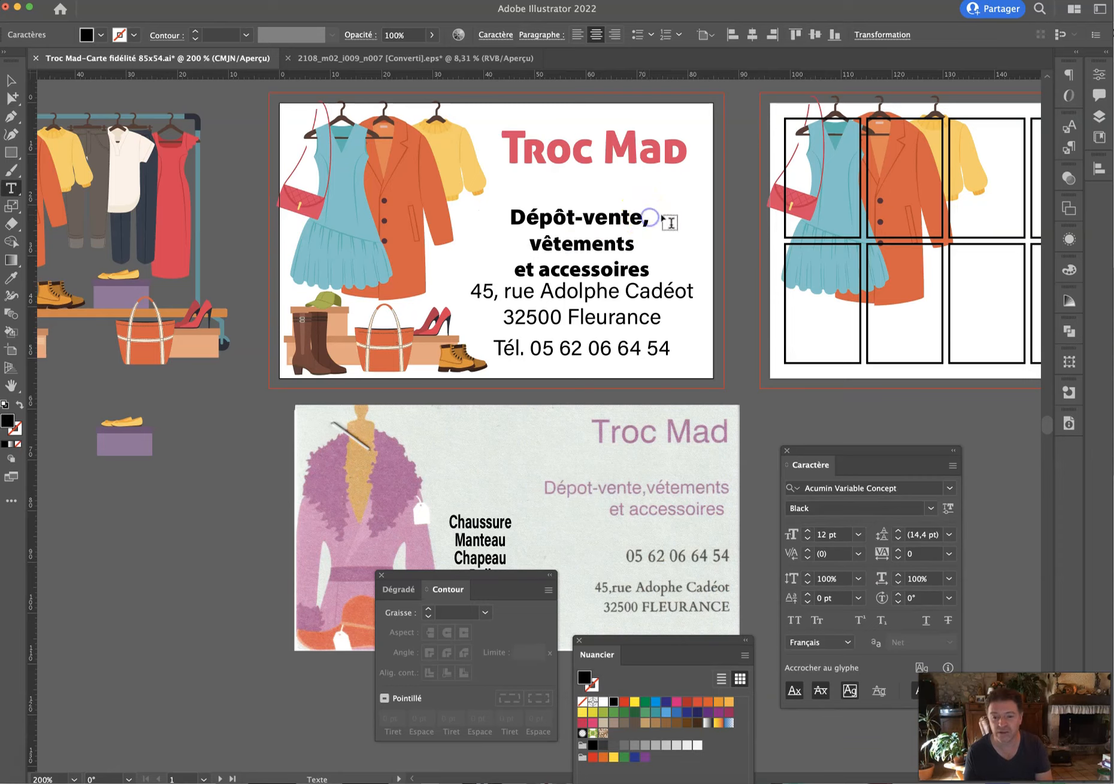
key("BackSpace")
type("V")
left_click_drag(540, 265, 495, 269)
type("A")
key("super+a")
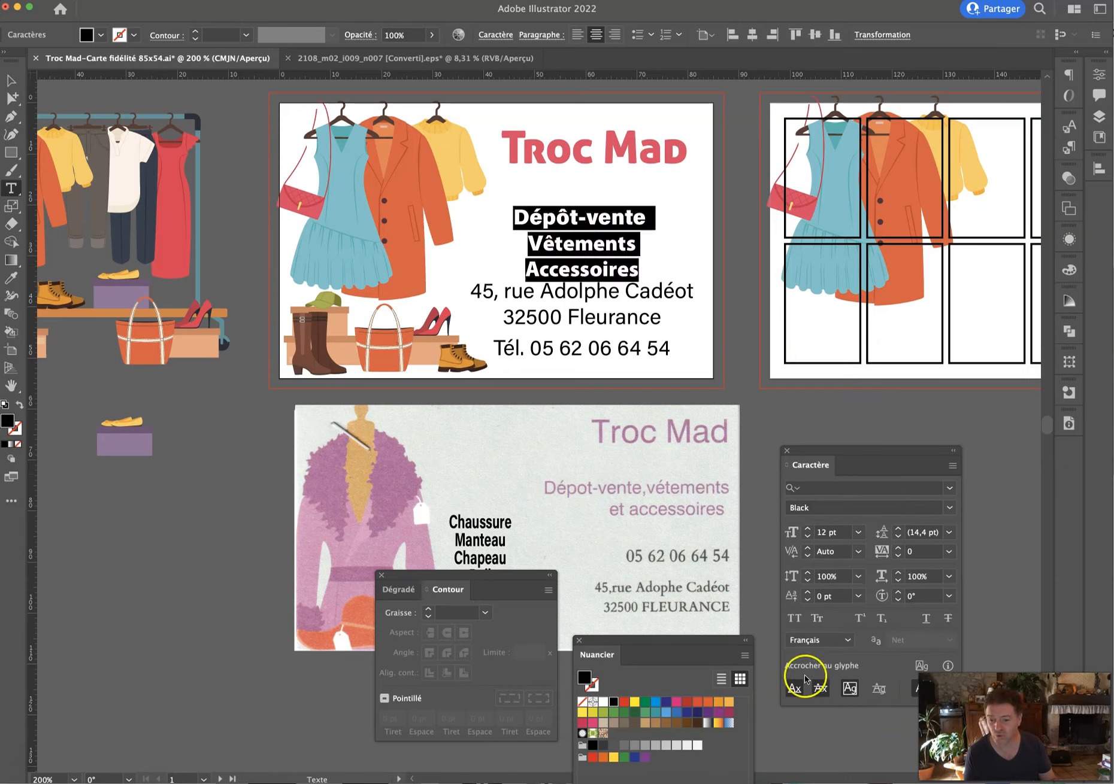
left_click(794, 619)
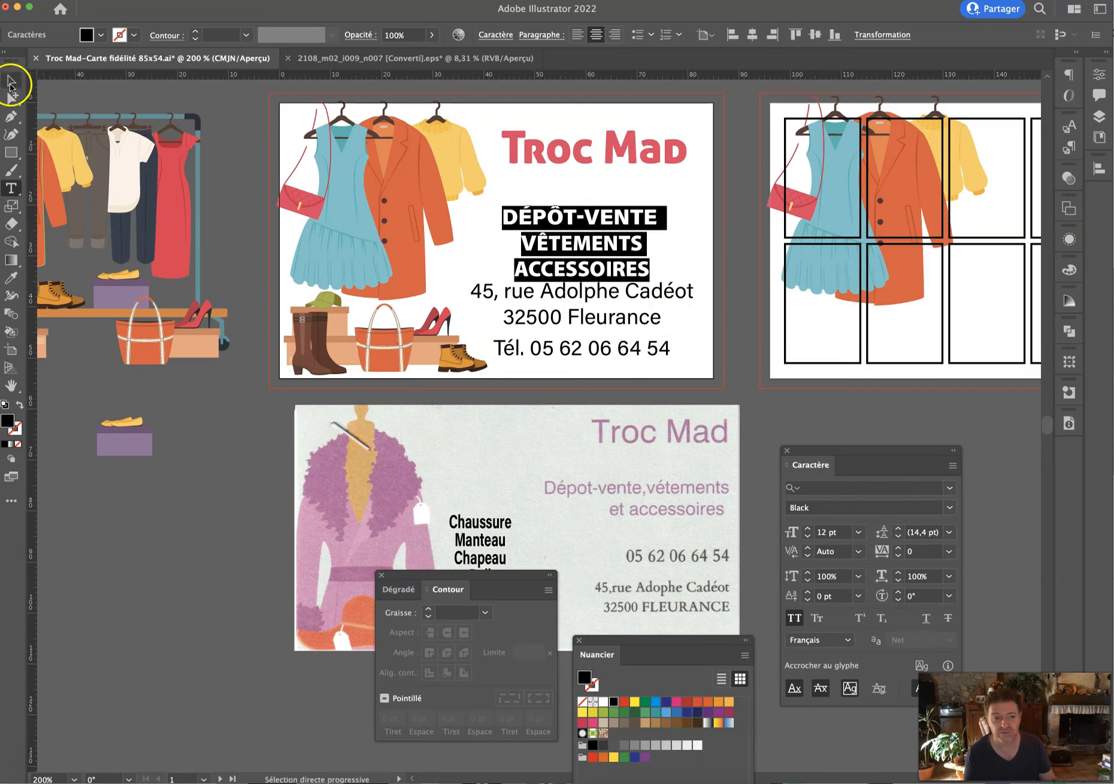
Move the tagline block up and nudge the Troc Mad title slightly higher.
left_click(11, 83)
left_click_drag(626, 220, 639, 194)
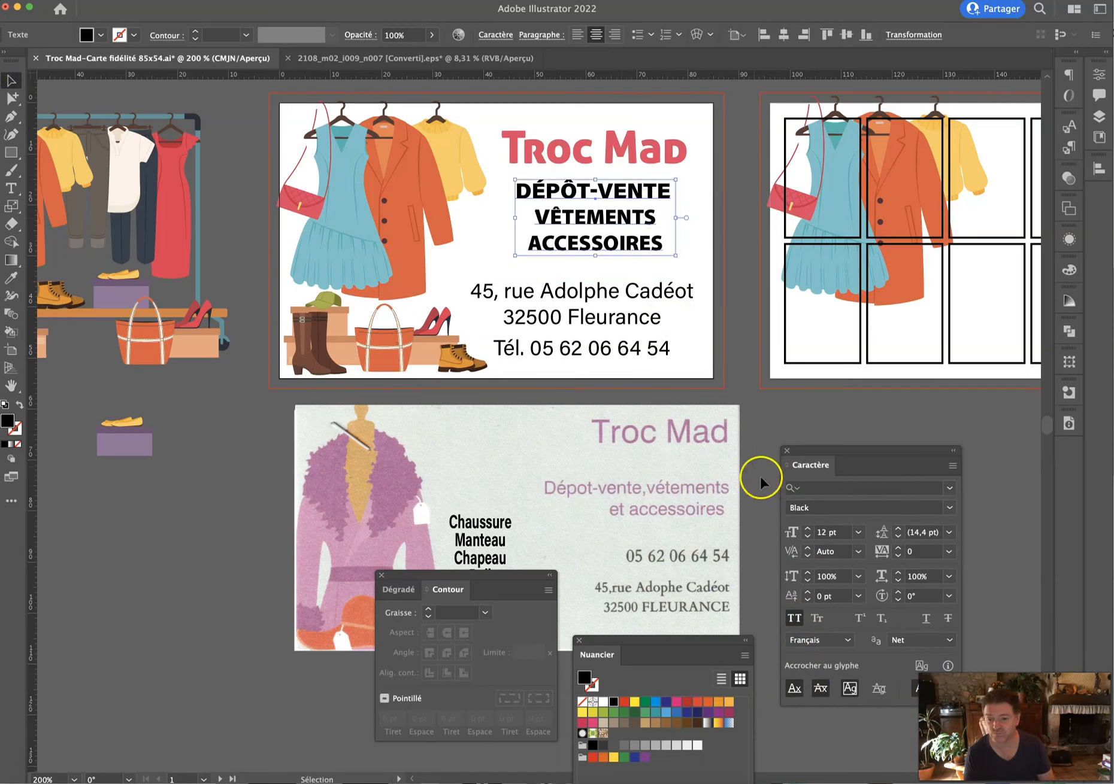
left_click(603, 157)
key("Up")
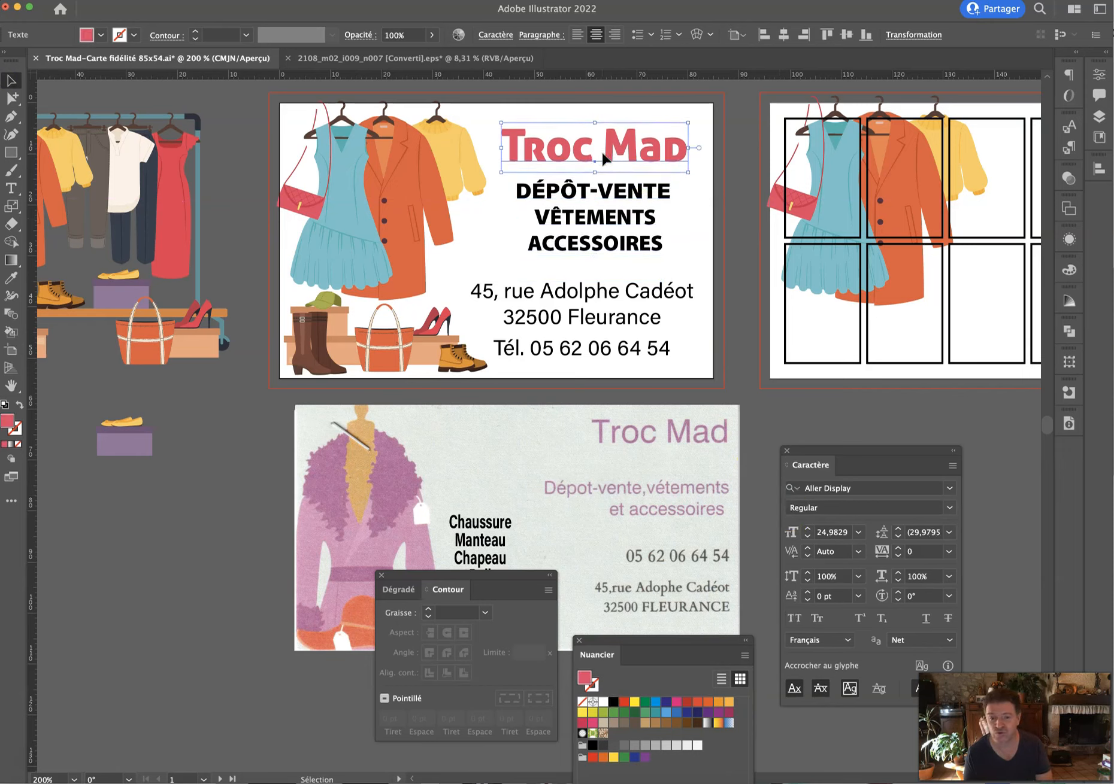
left_click(579, 310)
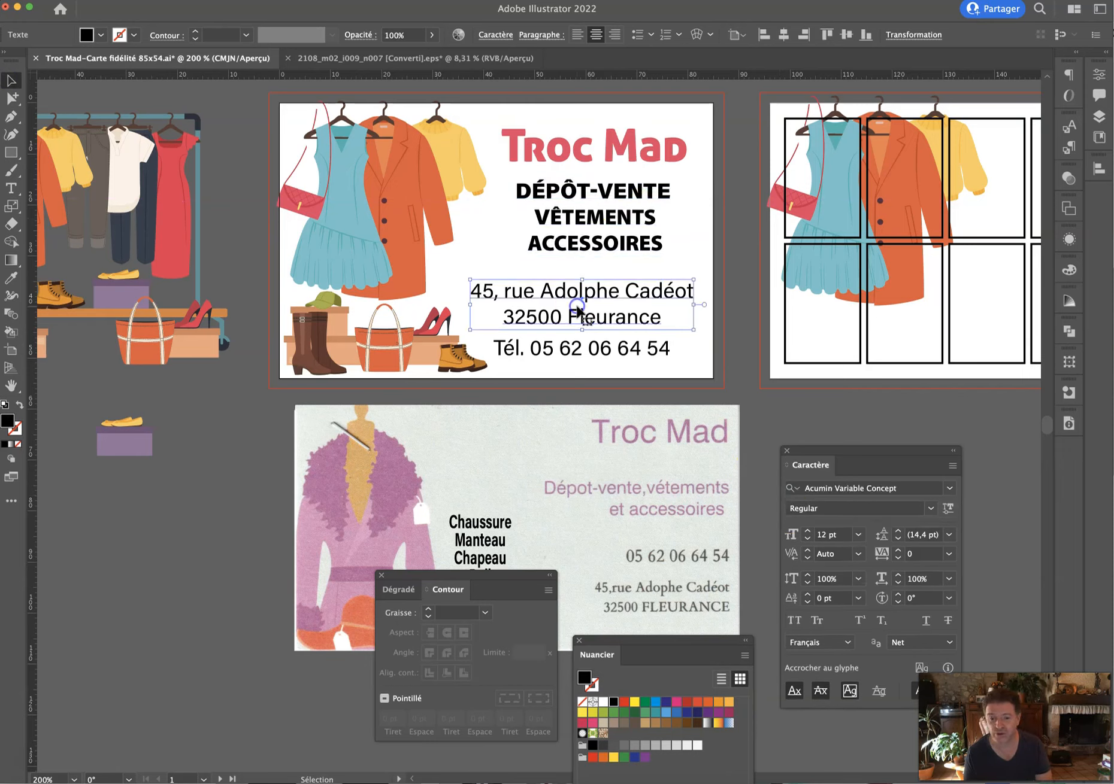
Set the address to 11 pt and place a copy of the phone line to the right.
left_click(807, 536)
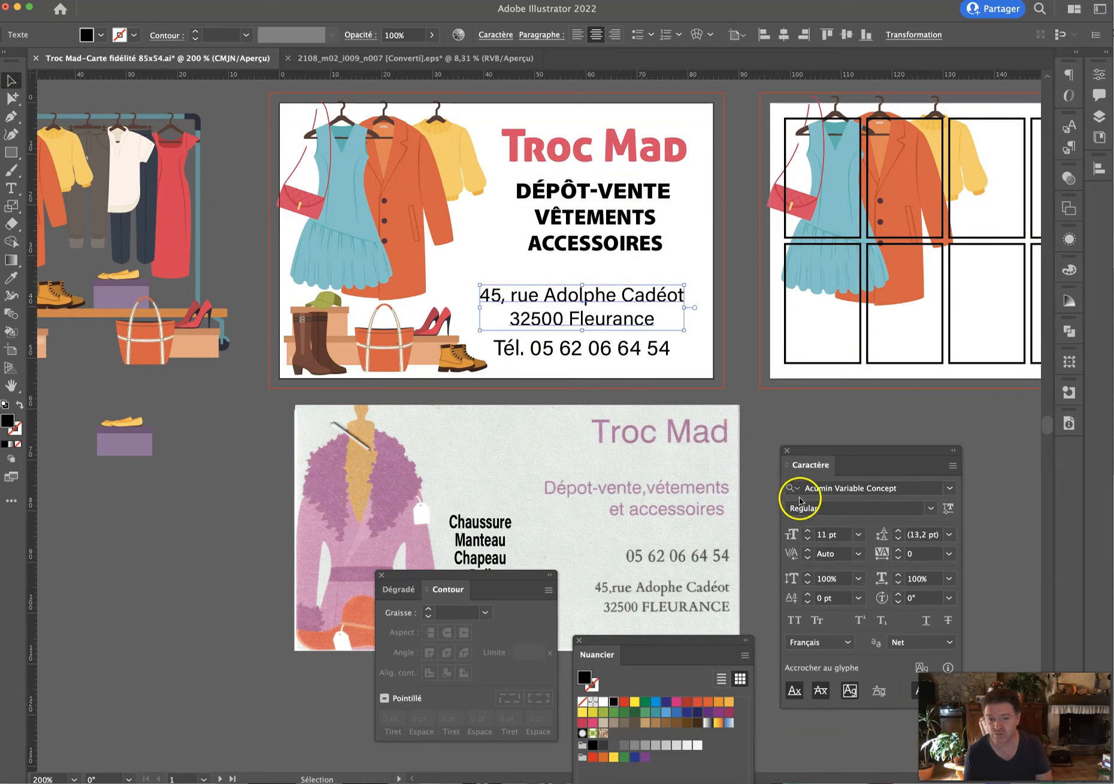
left_click(604, 352)
double_click(601, 353)
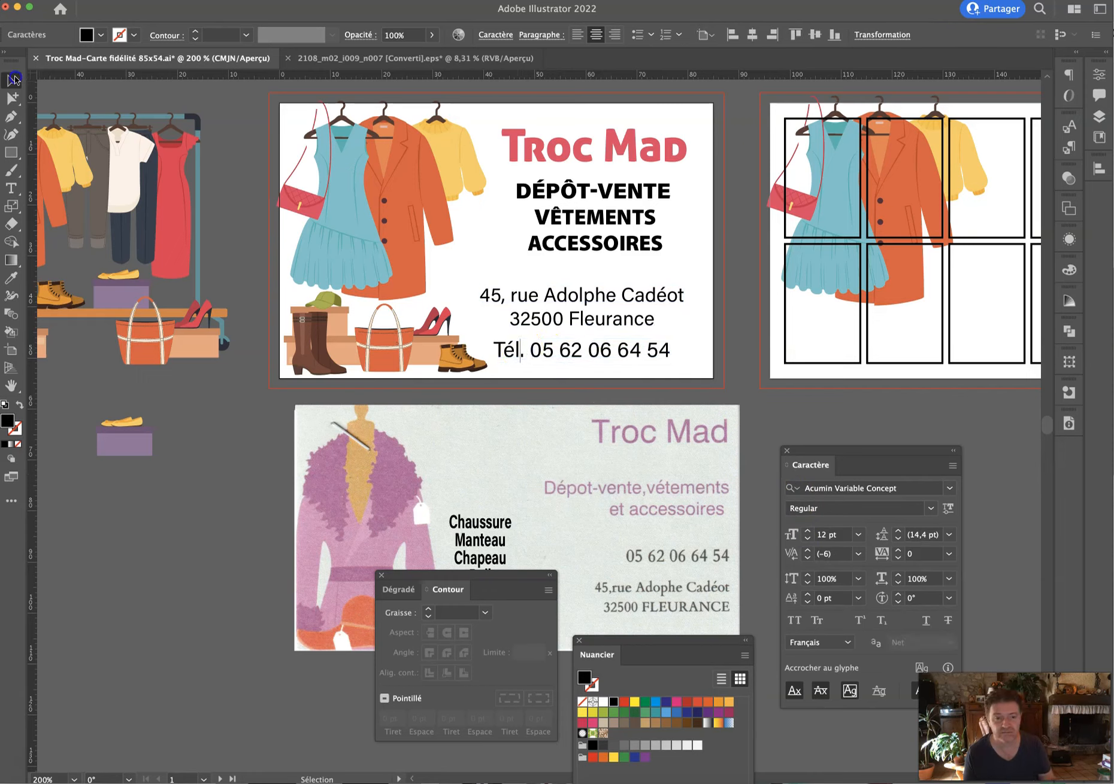
left_click(12, 80)
key("alt+Right")
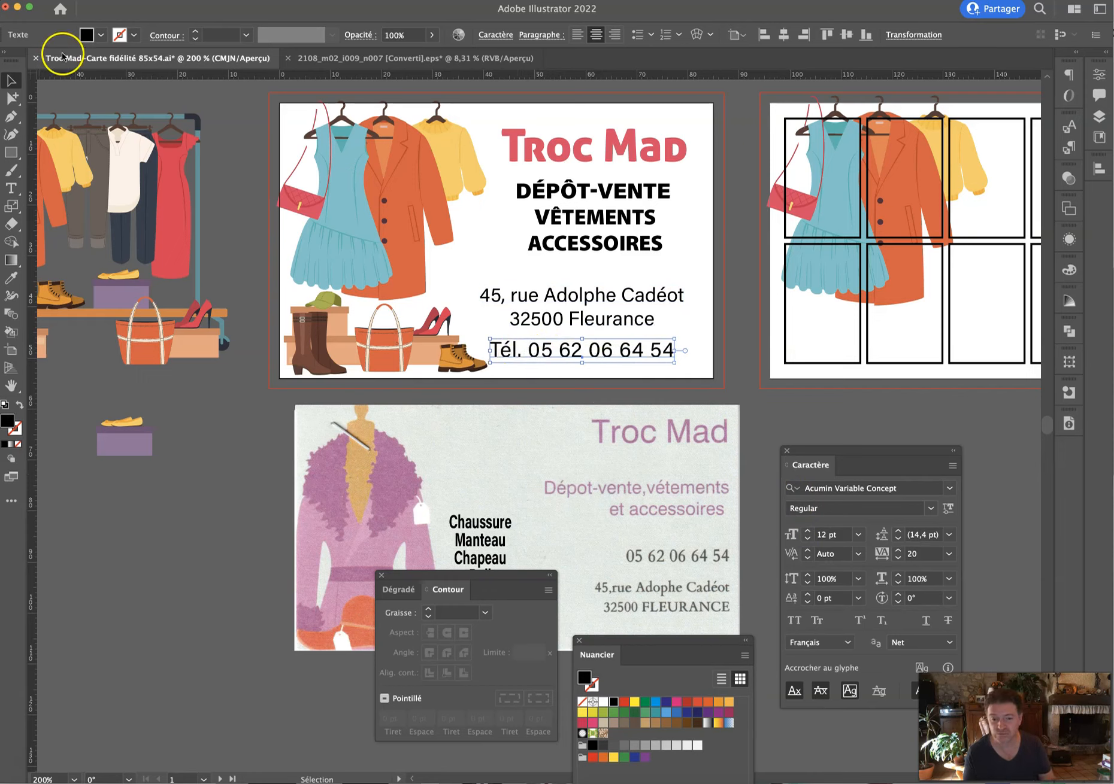
key("alt+Left")
left_click_drag(612, 352, 812, 353)
Cut the original phone line down to a left-aligned Tél. label and shift it left.
double_click(538, 352)
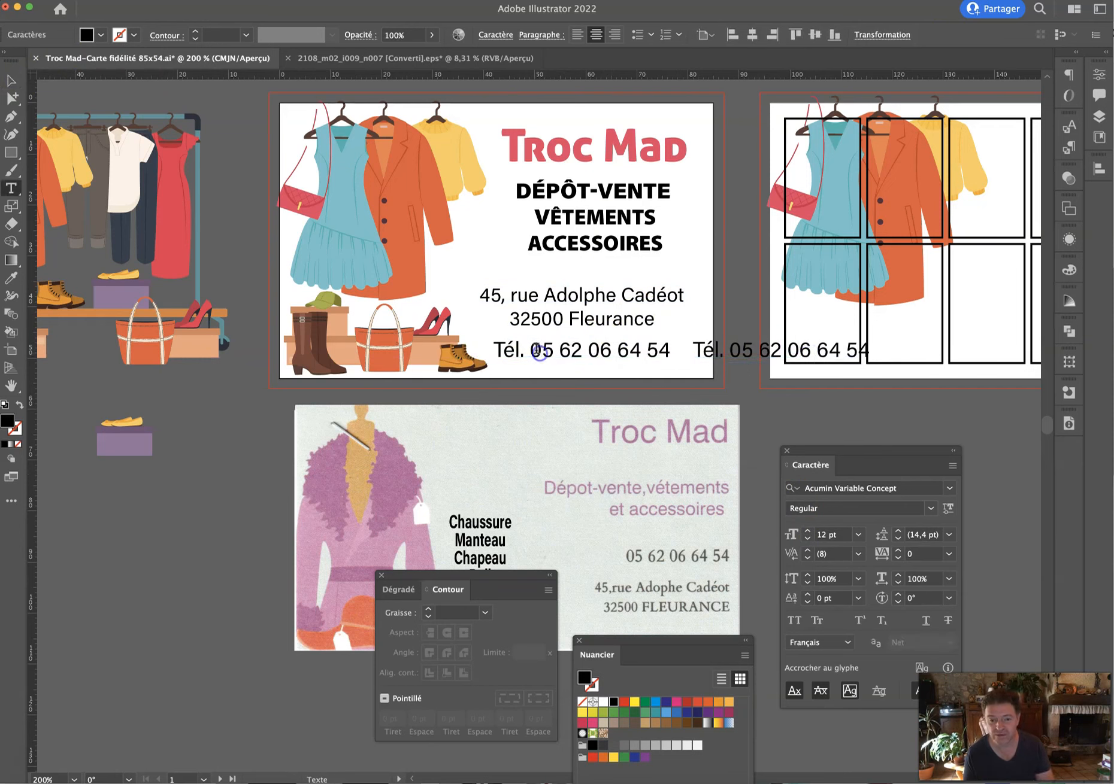
left_click_drag(527, 349, 730, 349)
key("BackSpace")
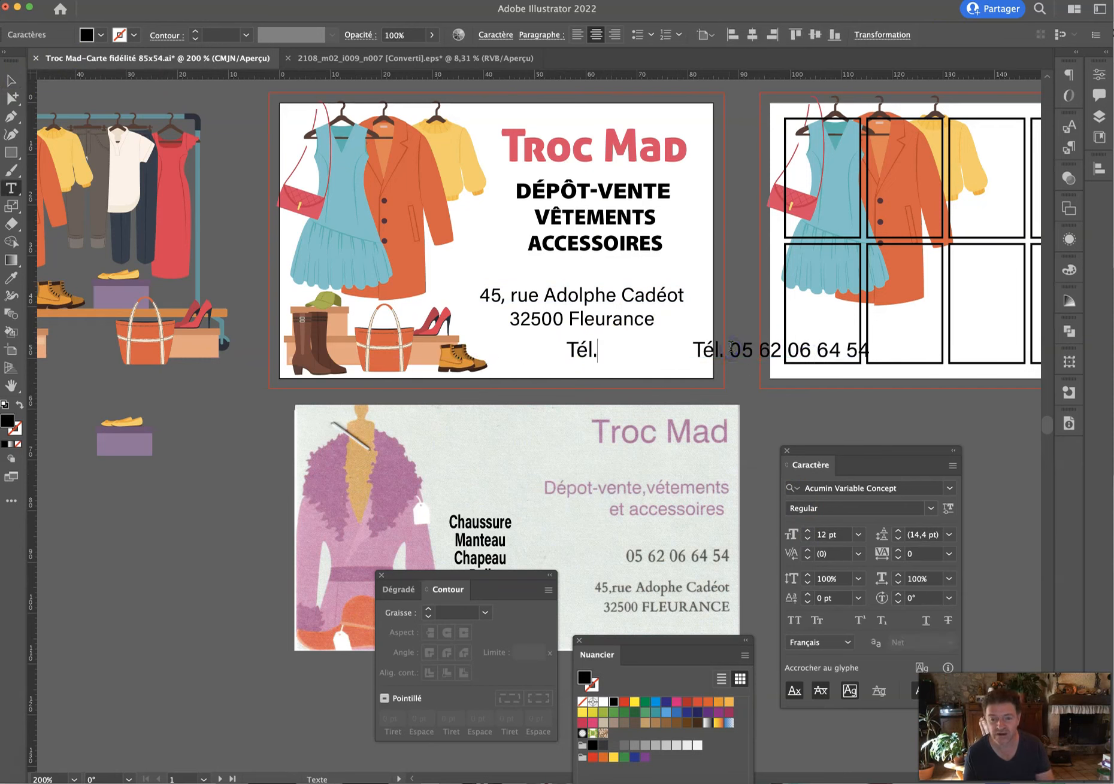
left_click(576, 35)
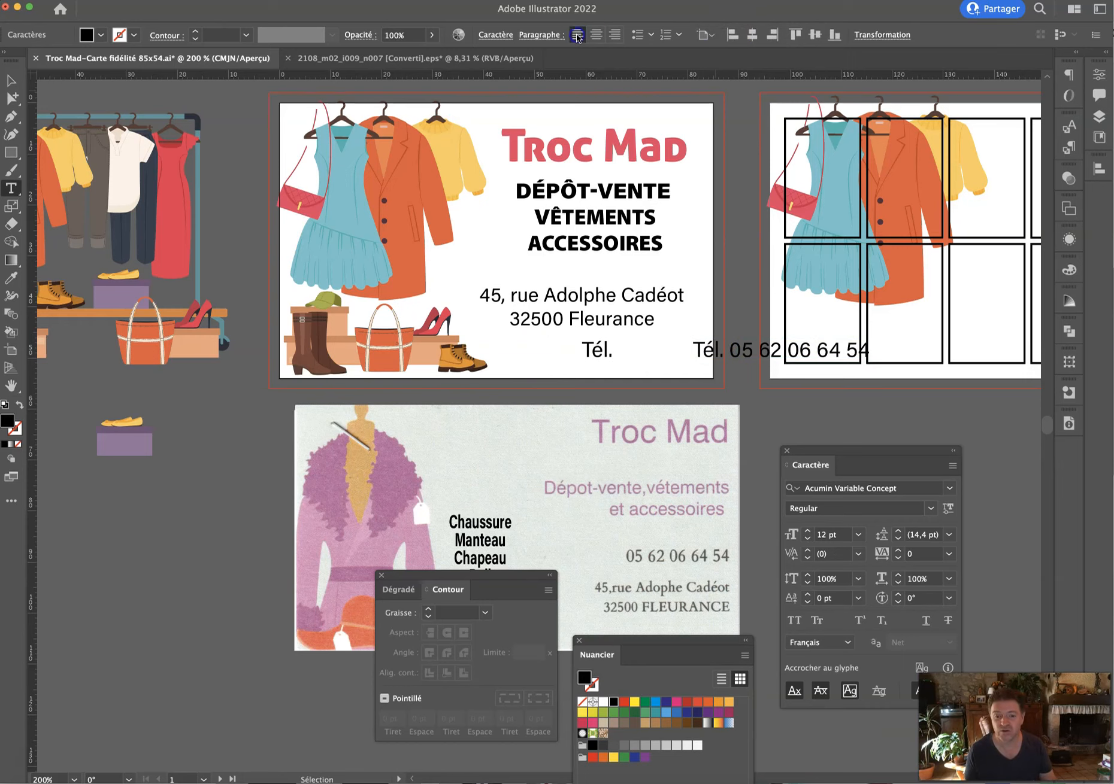
left_click(10, 79)
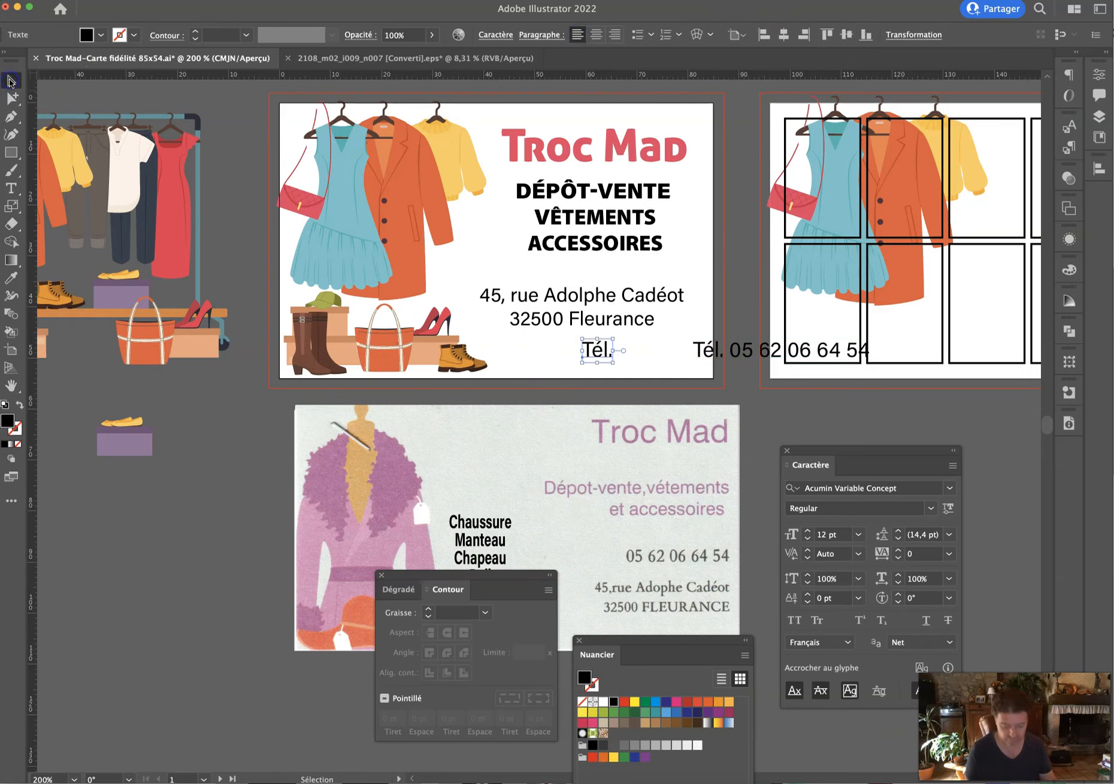
key("shift+super+k")
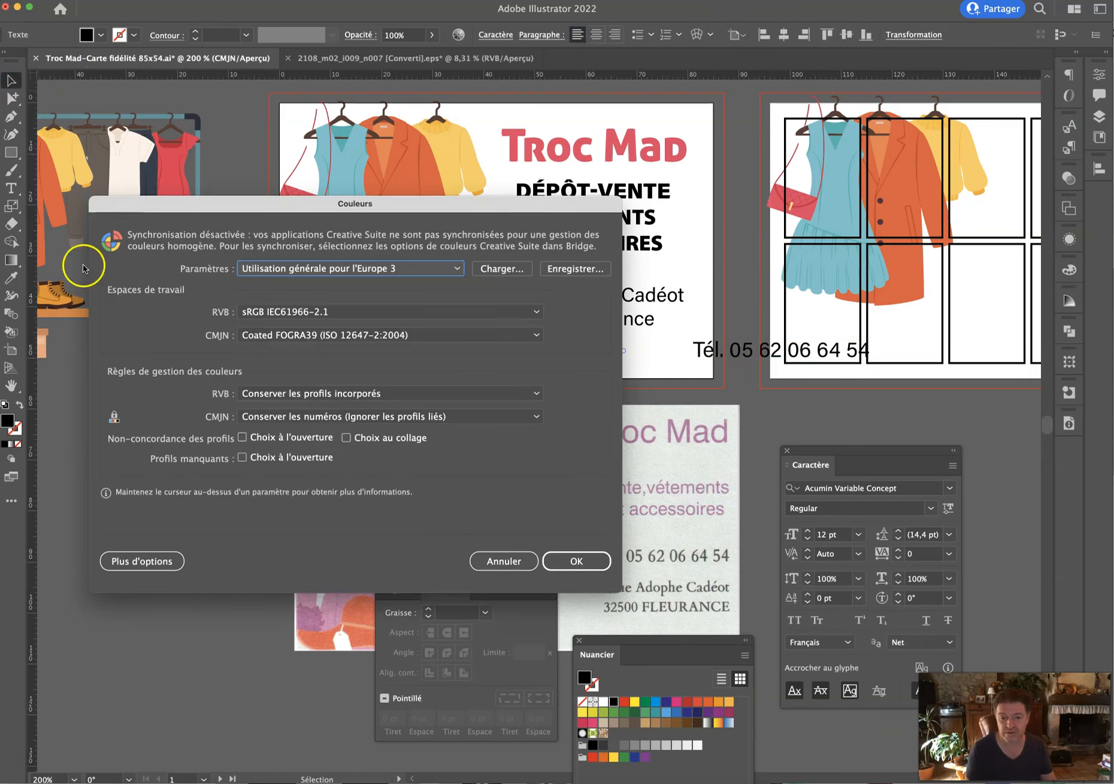
left_click(501, 563)
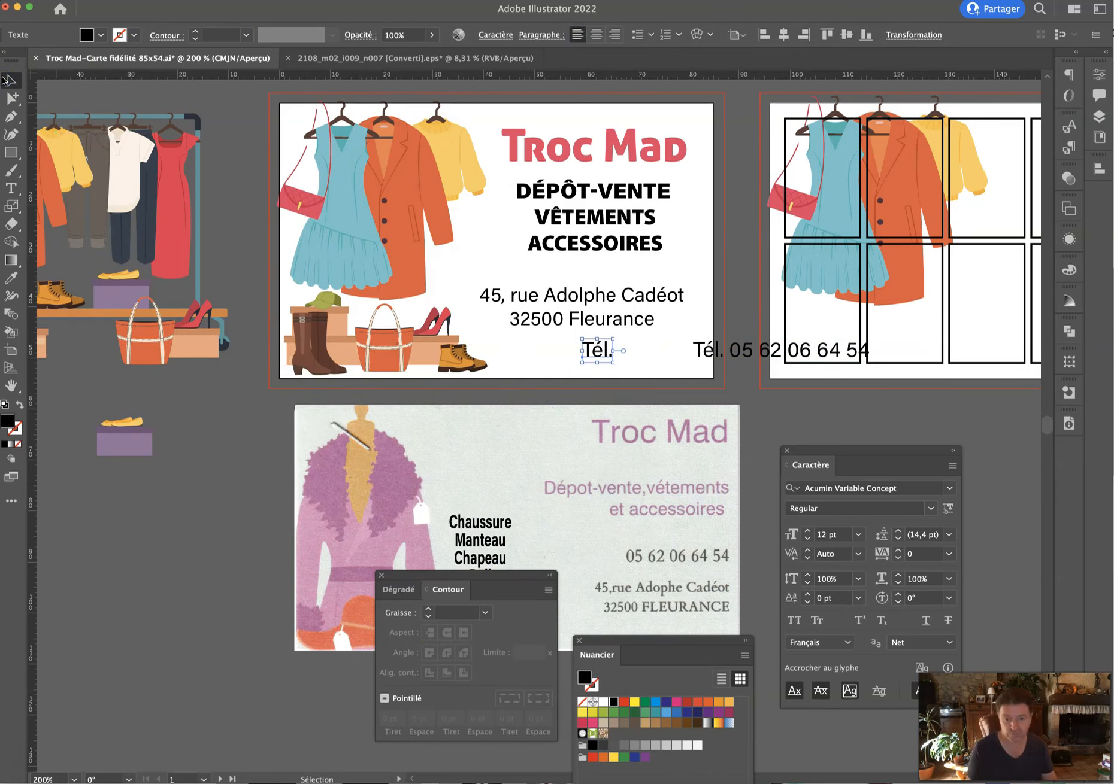
left_click_drag(599, 353, 509, 354)
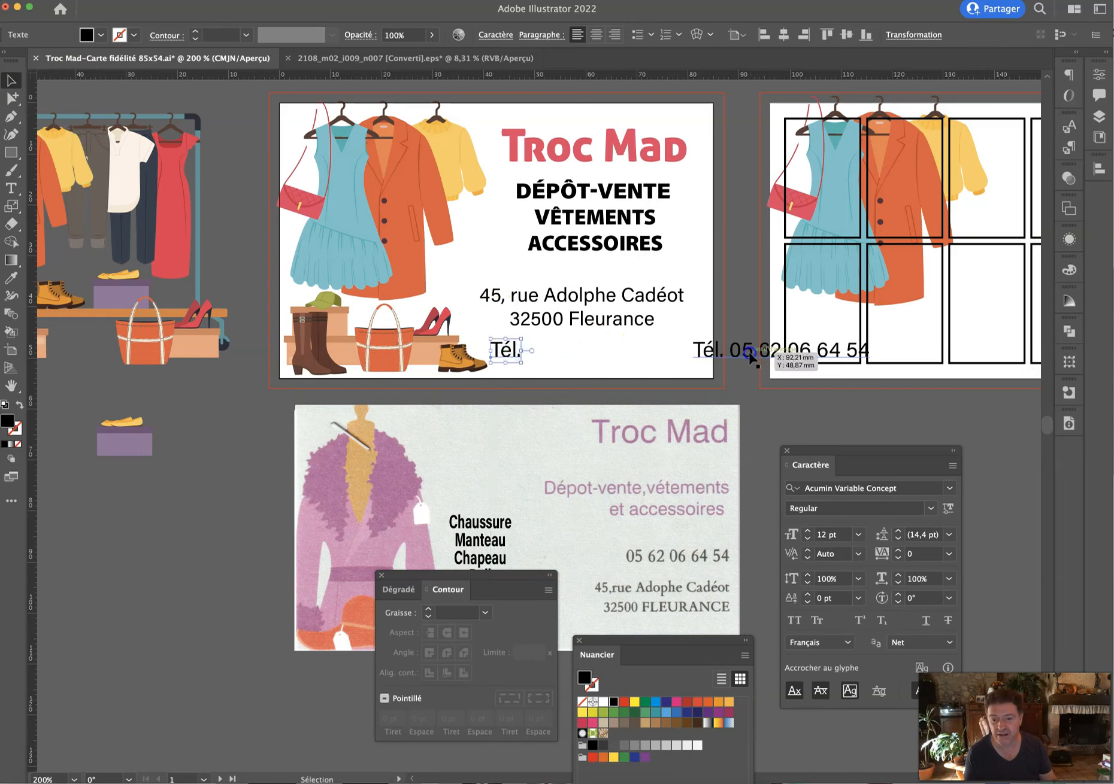
Strip Tél. from the copied line, make the number Black at 16 pt, move it beside Tél.
double_click(740, 351)
key("BackSpace")
left_click_drag(735, 352, 894, 359)
left_click(931, 508)
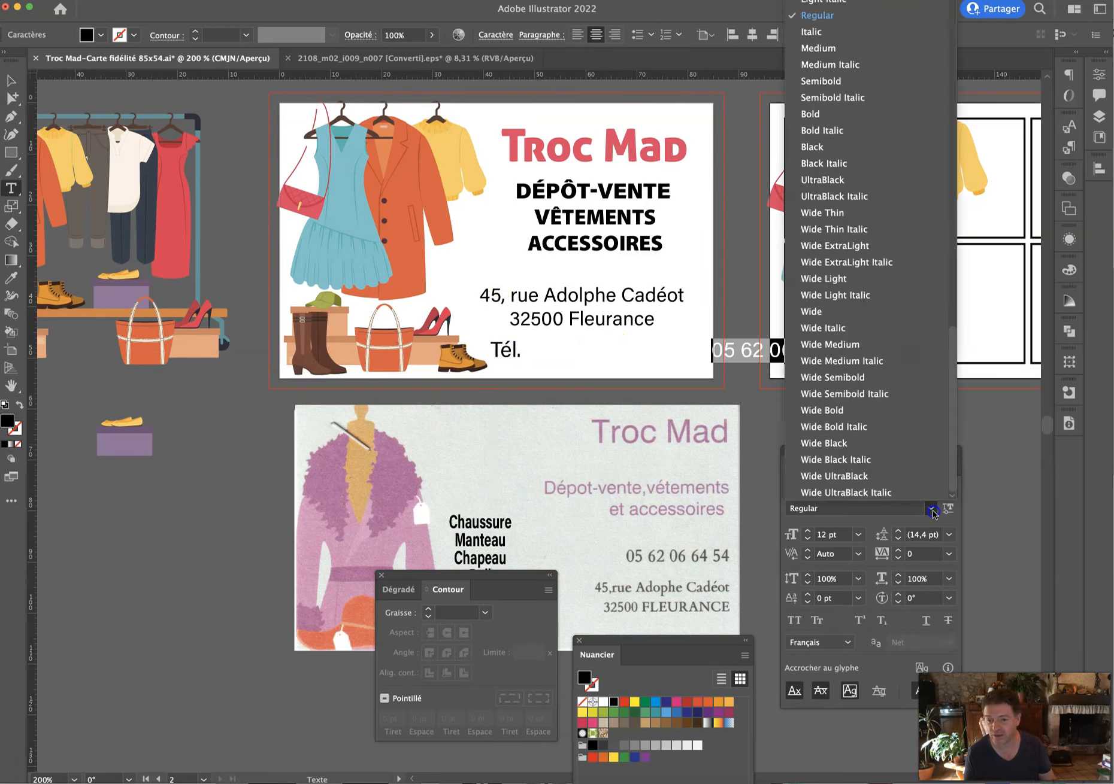
left_click(815, 146)
left_click(11, 80)
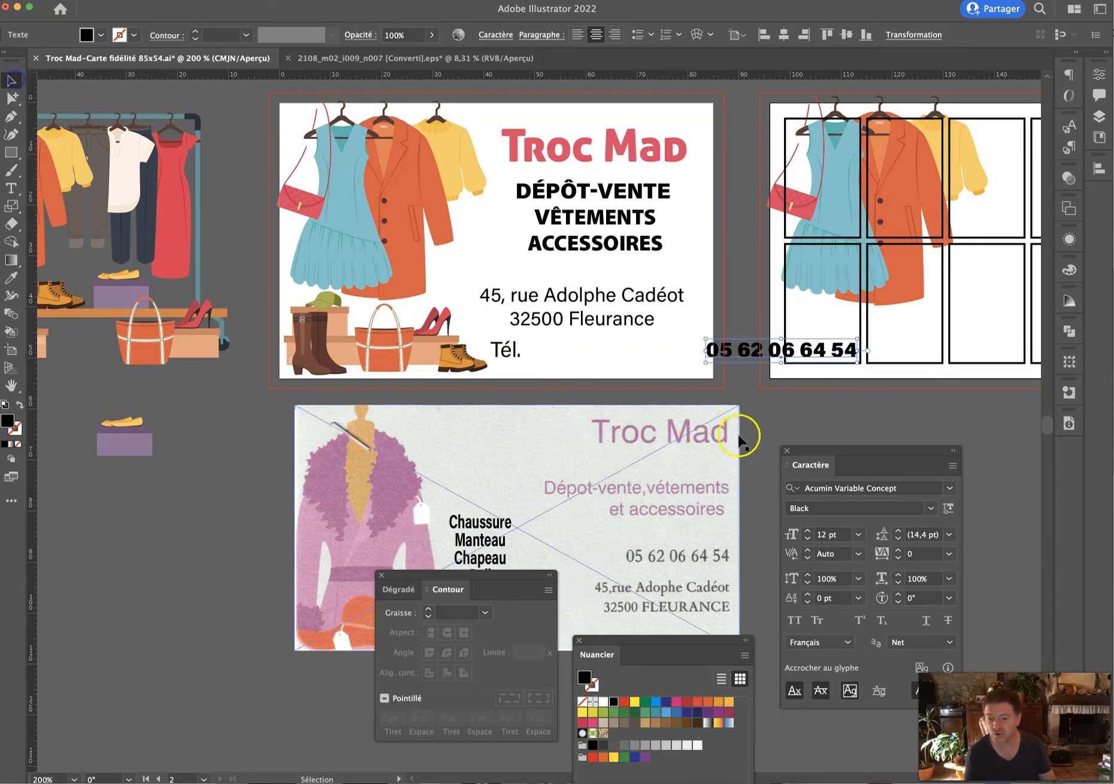
left_click(835, 533)
type("15")
key("Return")
key("Up")
left_click_drag(757, 354, 600, 355)
Give the phone number 98% horizontal scale, Wide UltraBlack style and a smaller size.
left_click(922, 579)
type("98")
key("Return")
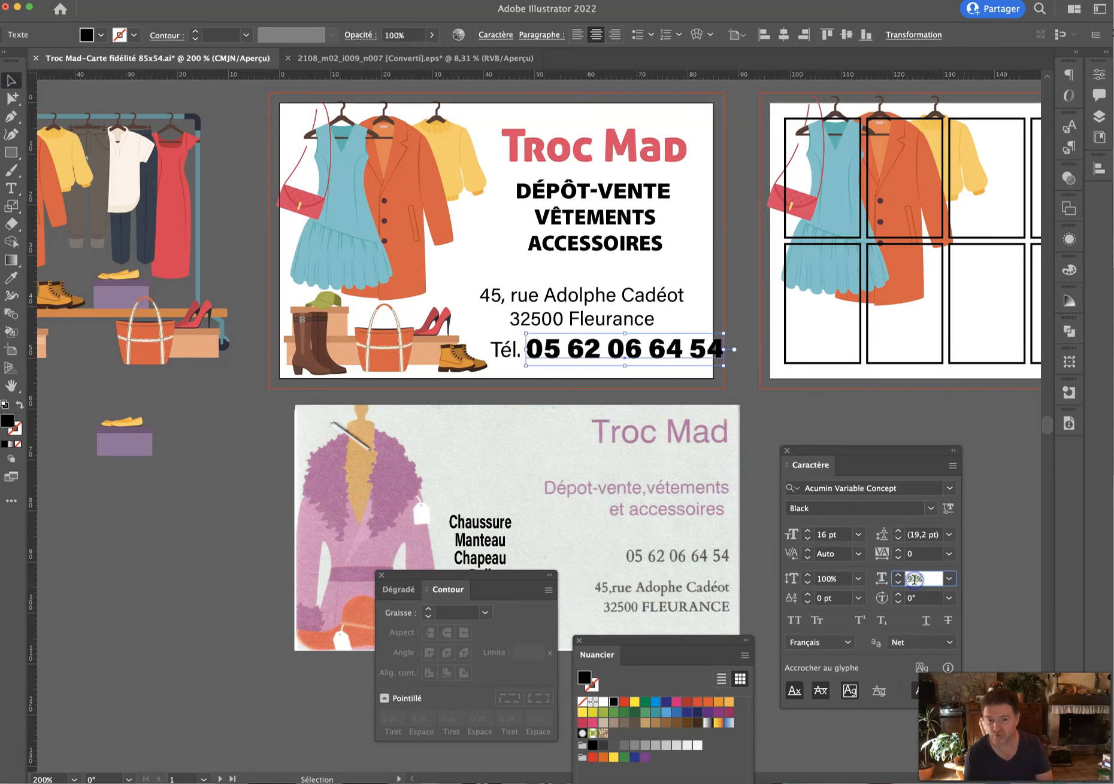
left_click(931, 508)
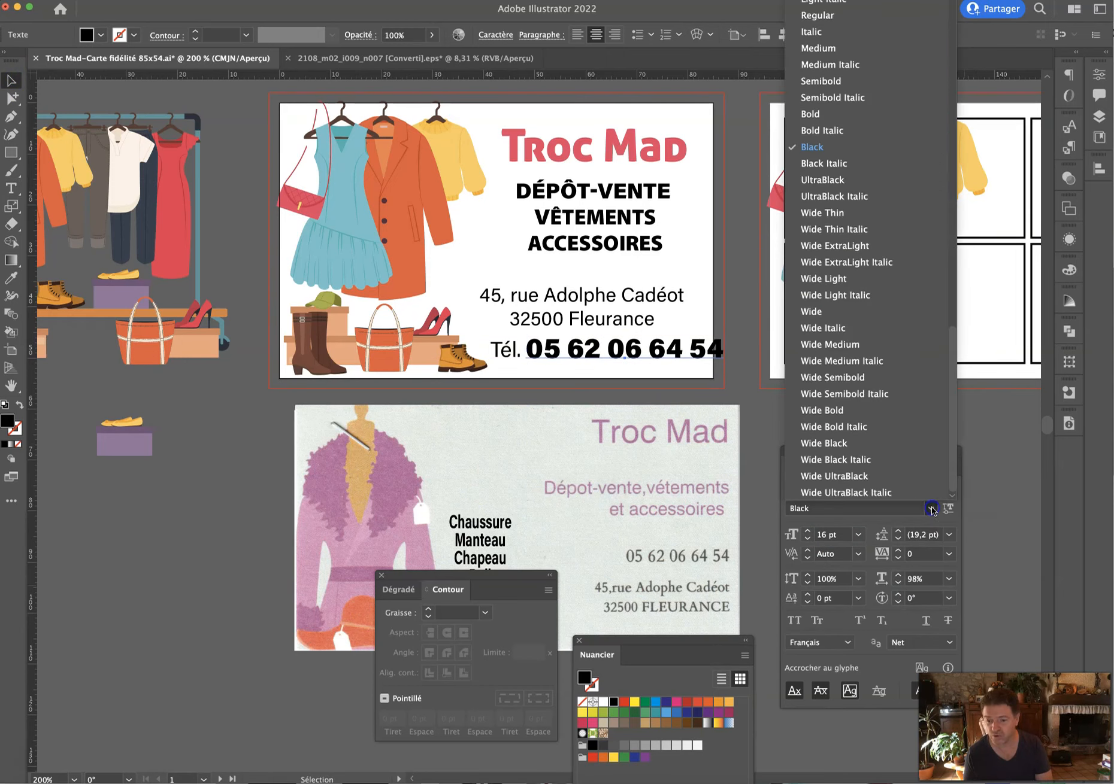
left_click(881, 481)
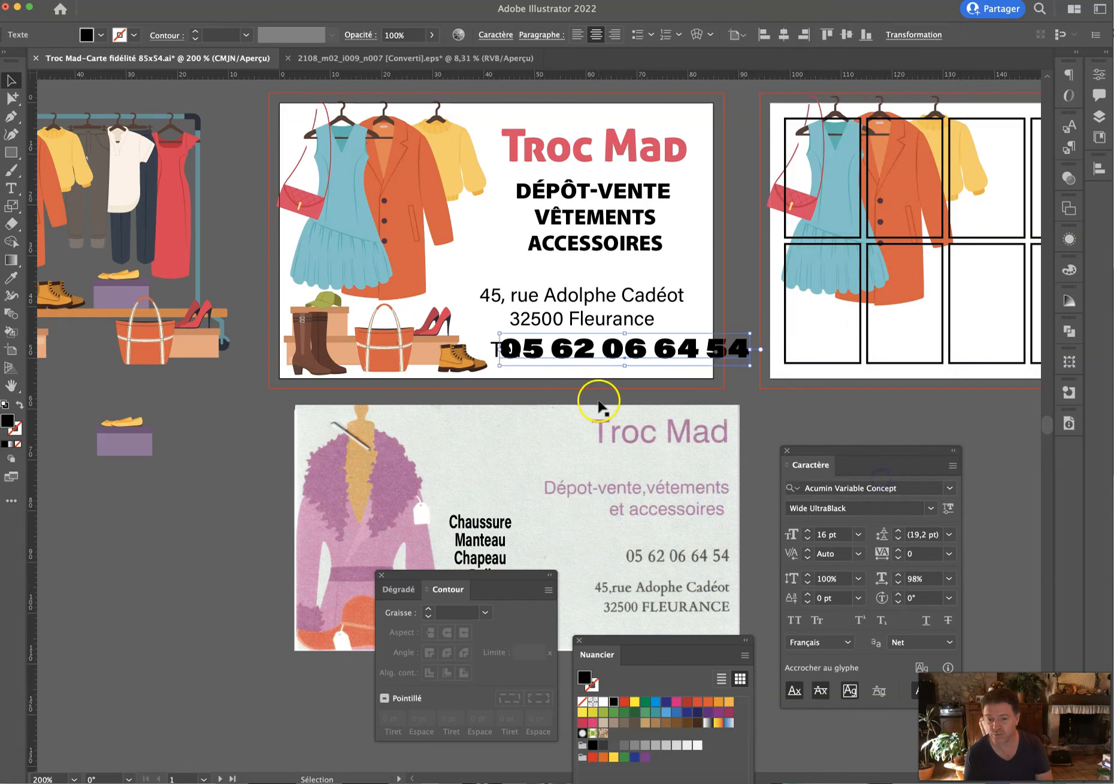
left_click(822, 535)
key("Down")
key("Down")
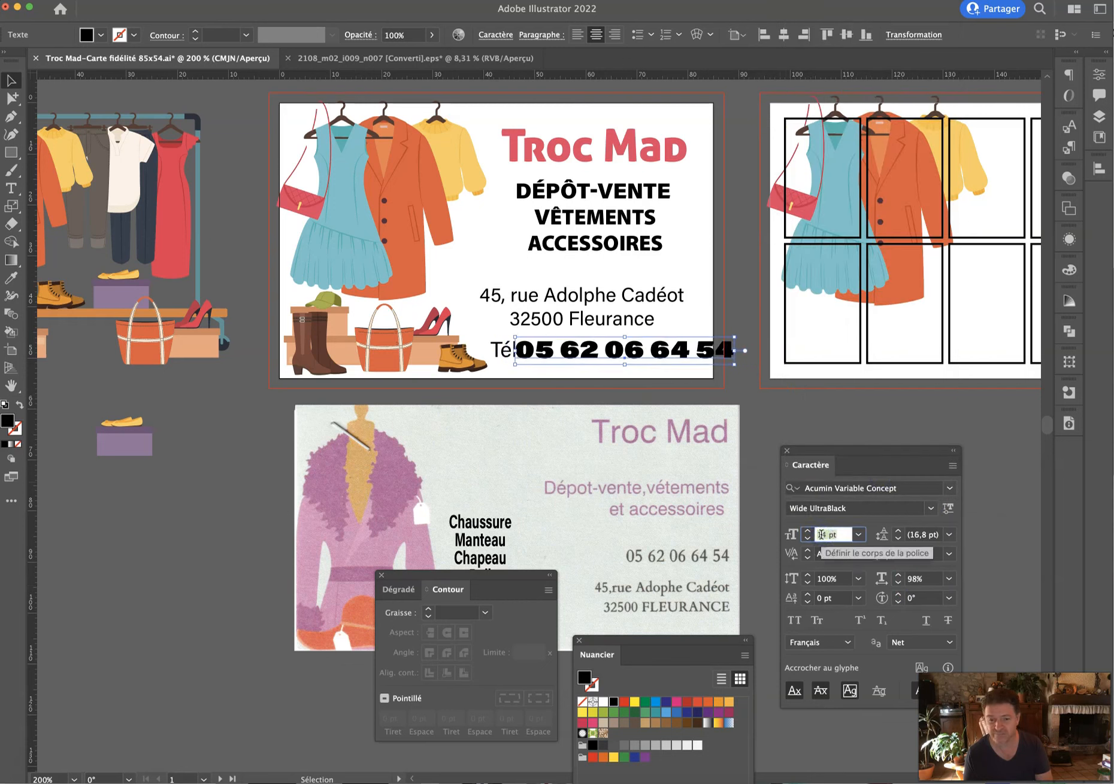
left_click_drag(494, 359, 491, 357)
left_click(583, 357)
left_click_drag(733, 353, 695, 354)
left_click(733, 373)
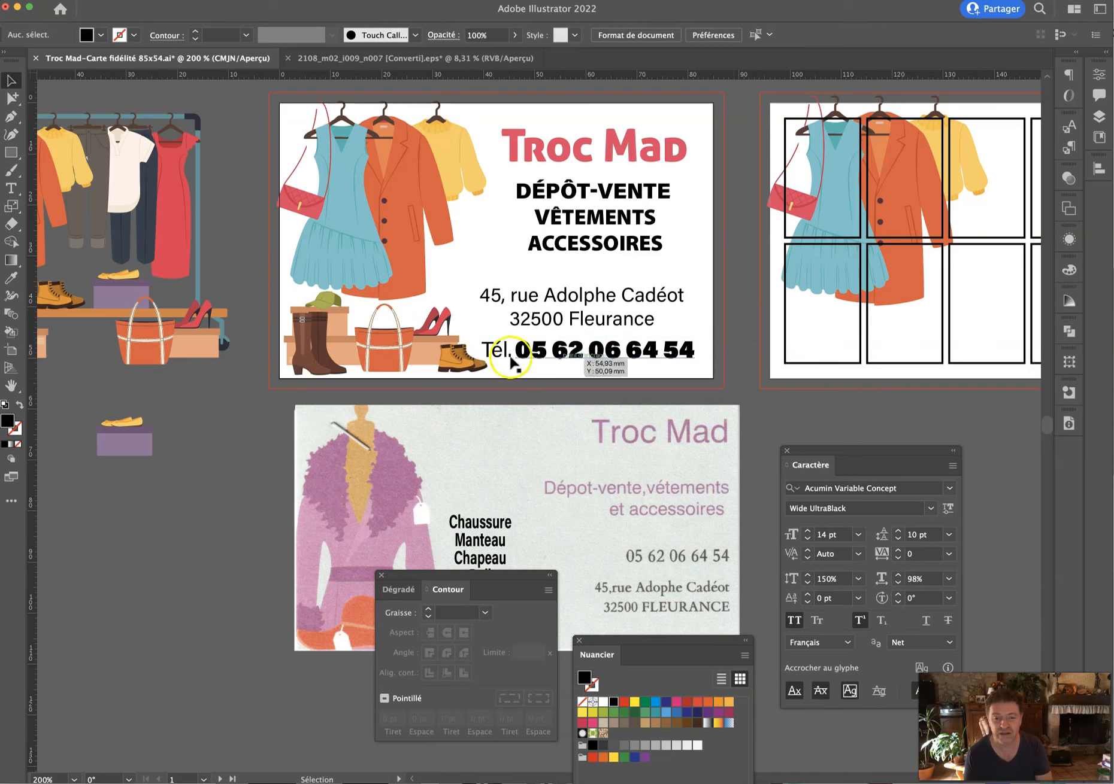
Nudge the shoes group left, set the number to 13 pt and Tél. to 10 pt.
left_click(465, 361)
key("Left")
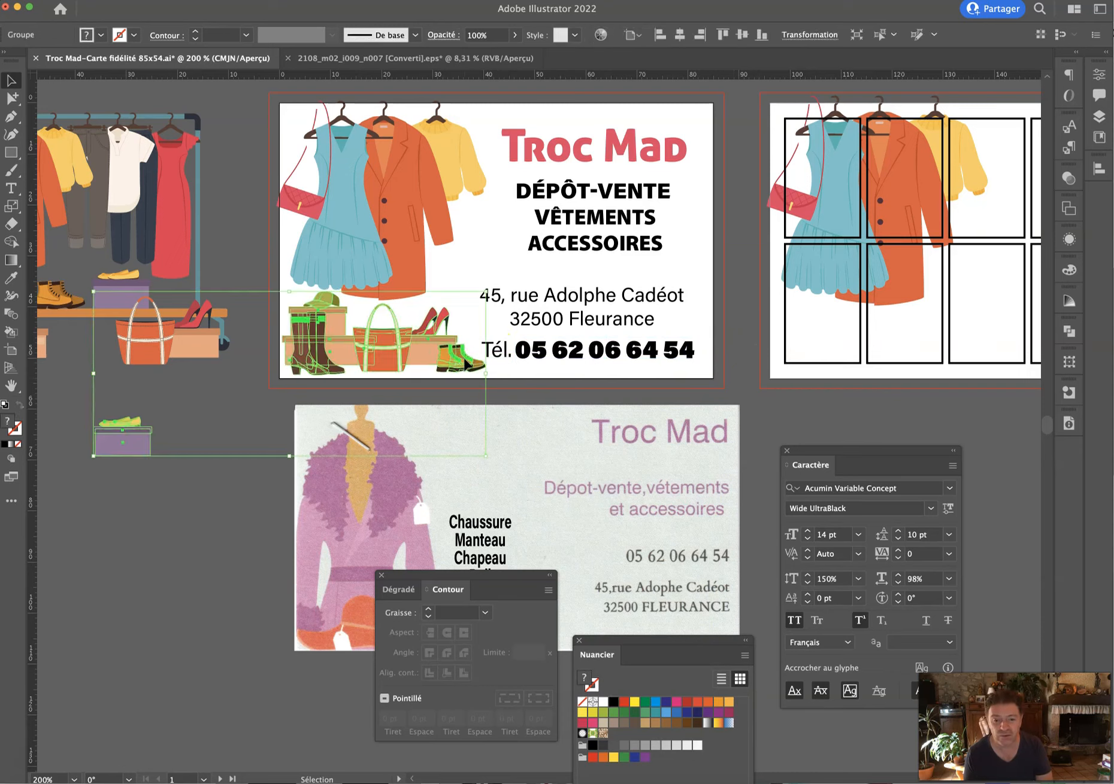
left_click(560, 352)
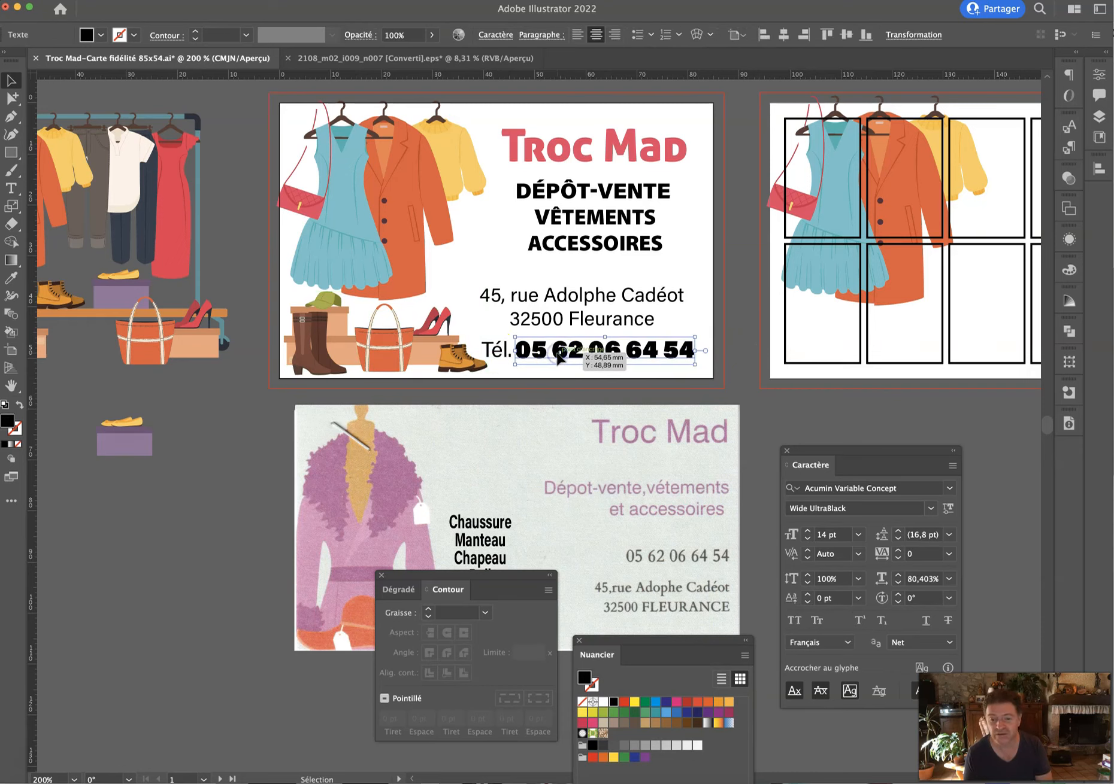
left_click(807, 539)
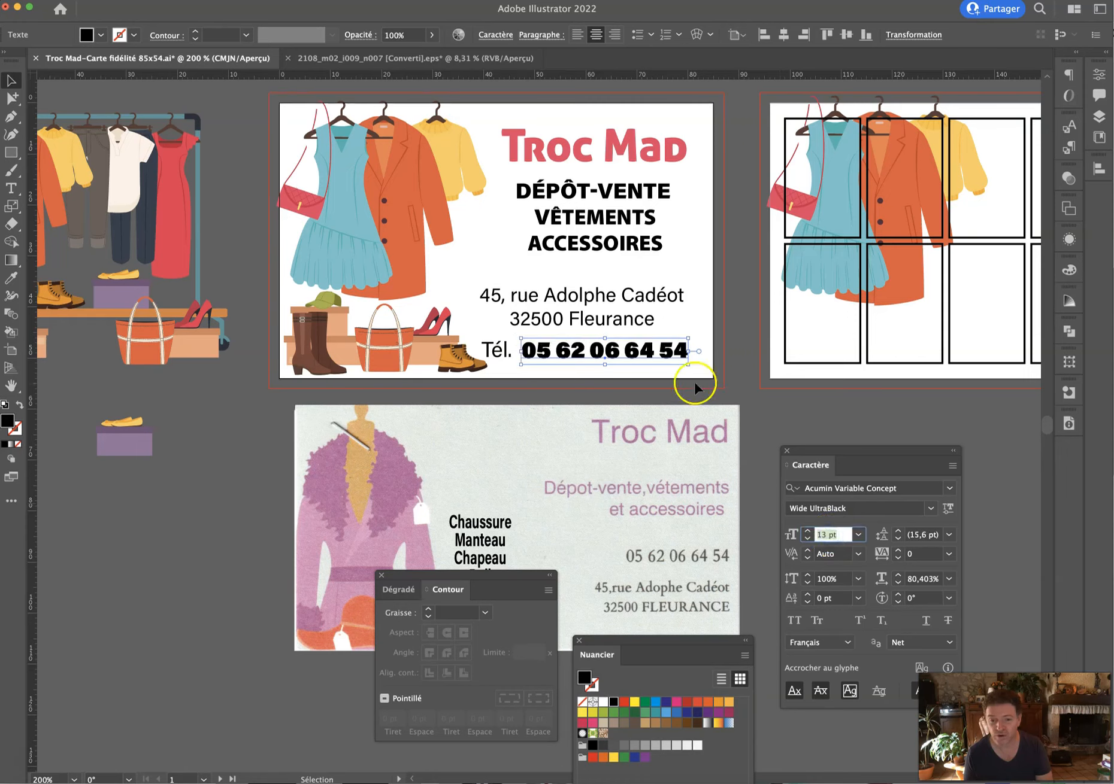
left_click(494, 358)
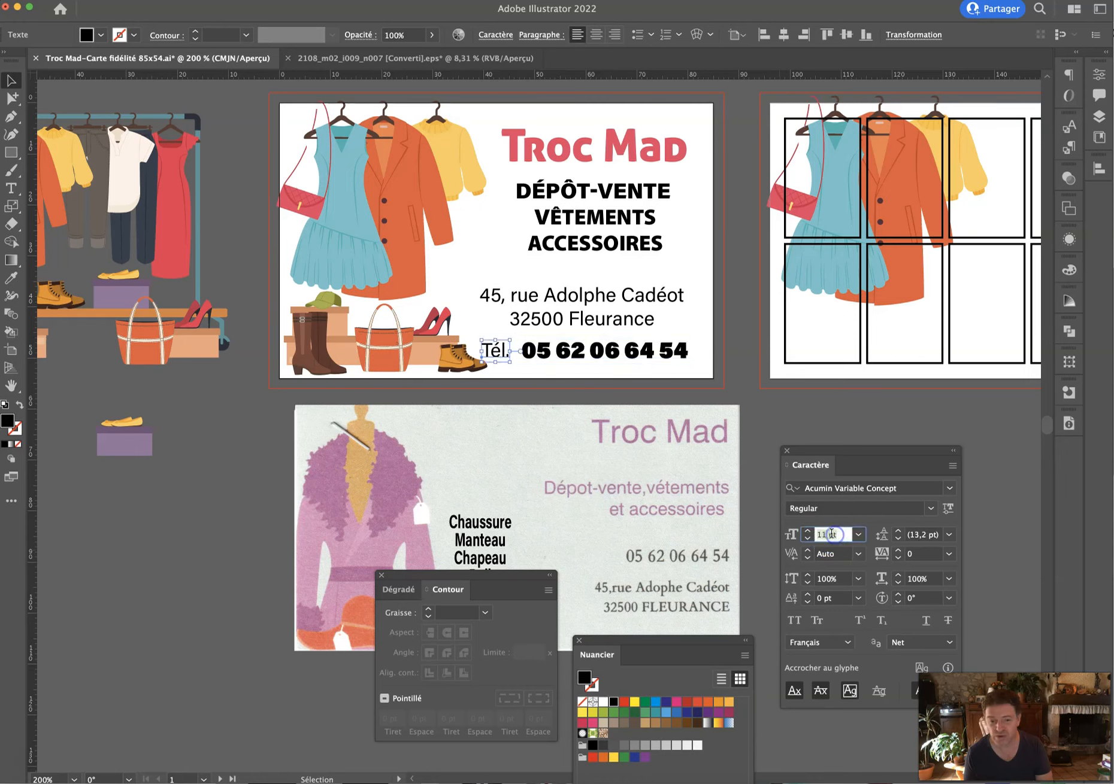
left_click(480, 348)
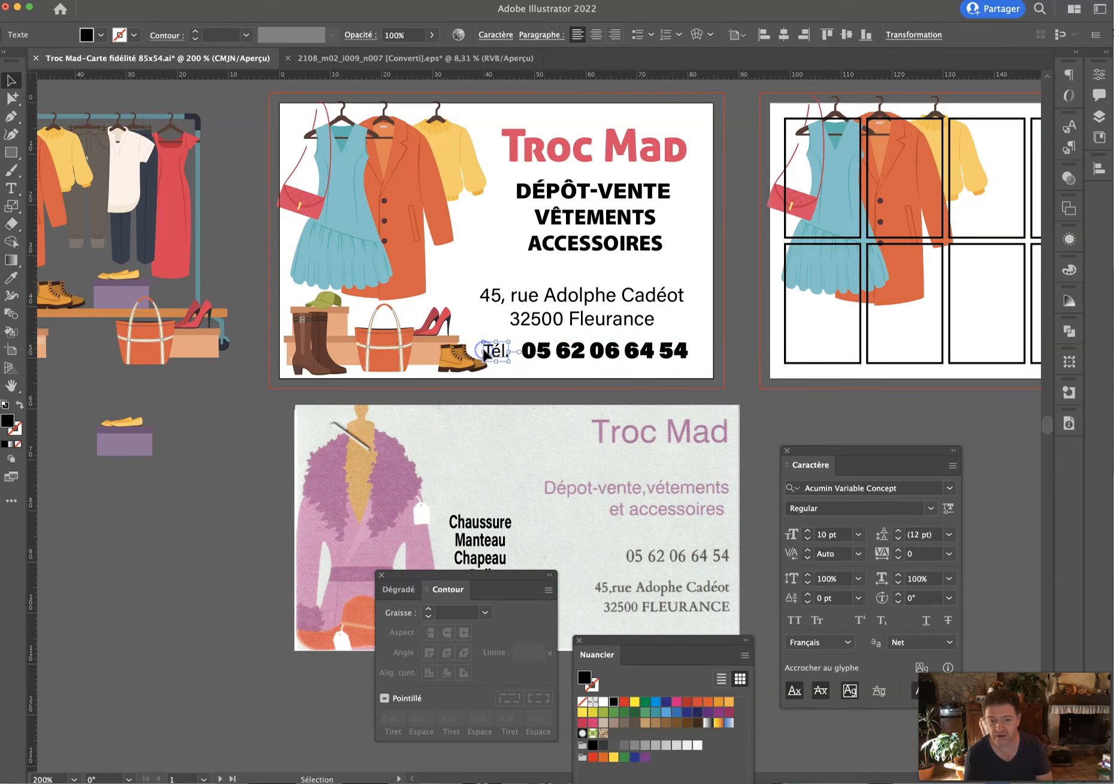
Set the word Fleurance in the address to All Caps, making it FLEURANCE.
left_click(583, 328)
double_click(589, 319)
double_click(607, 319)
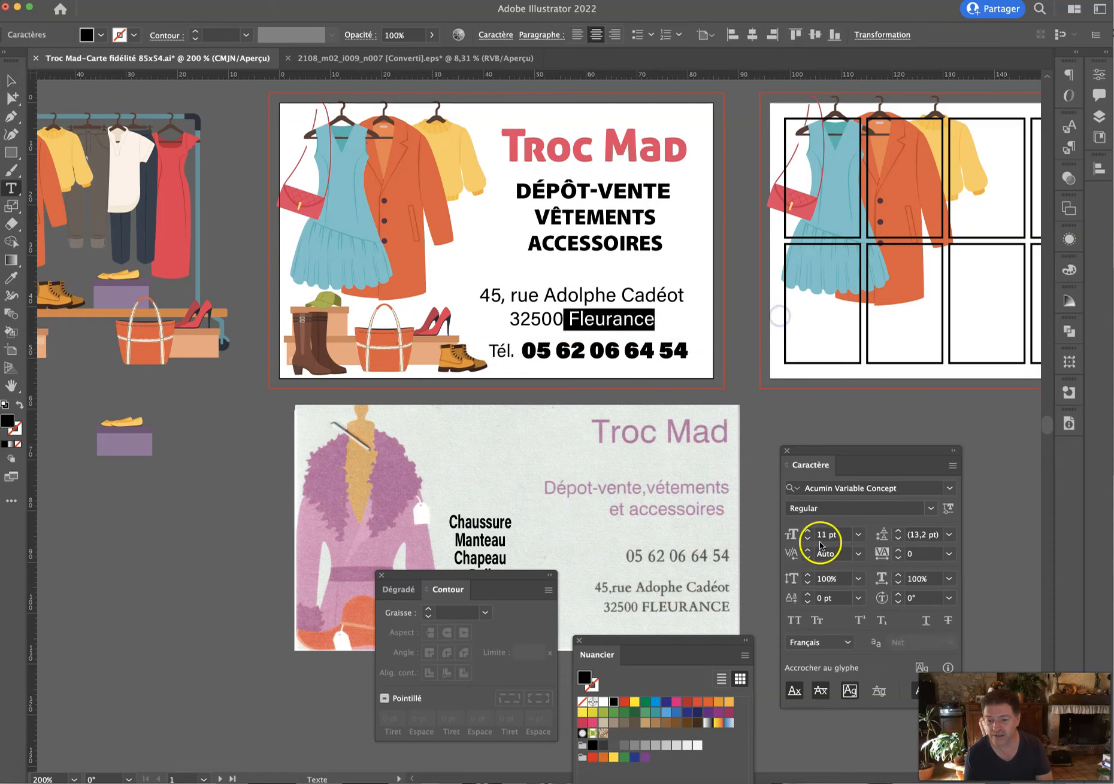
left_click(794, 620)
left_click(568, 309)
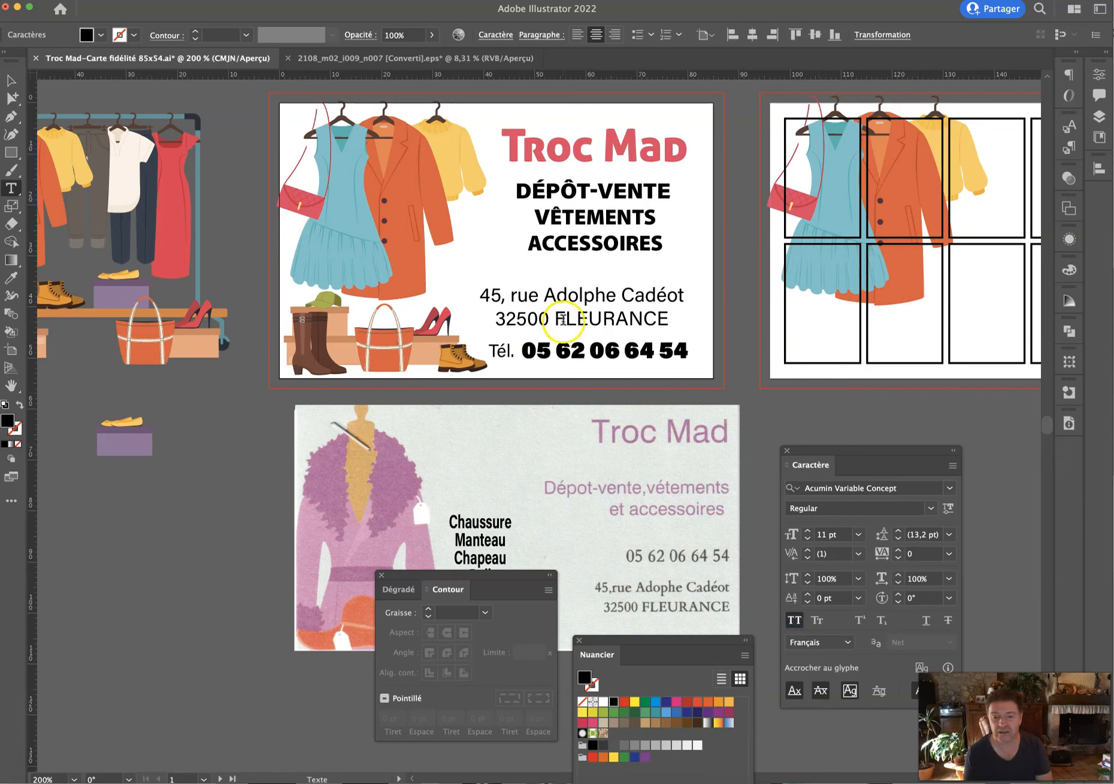
left_click_drag(555, 319, 664, 319)
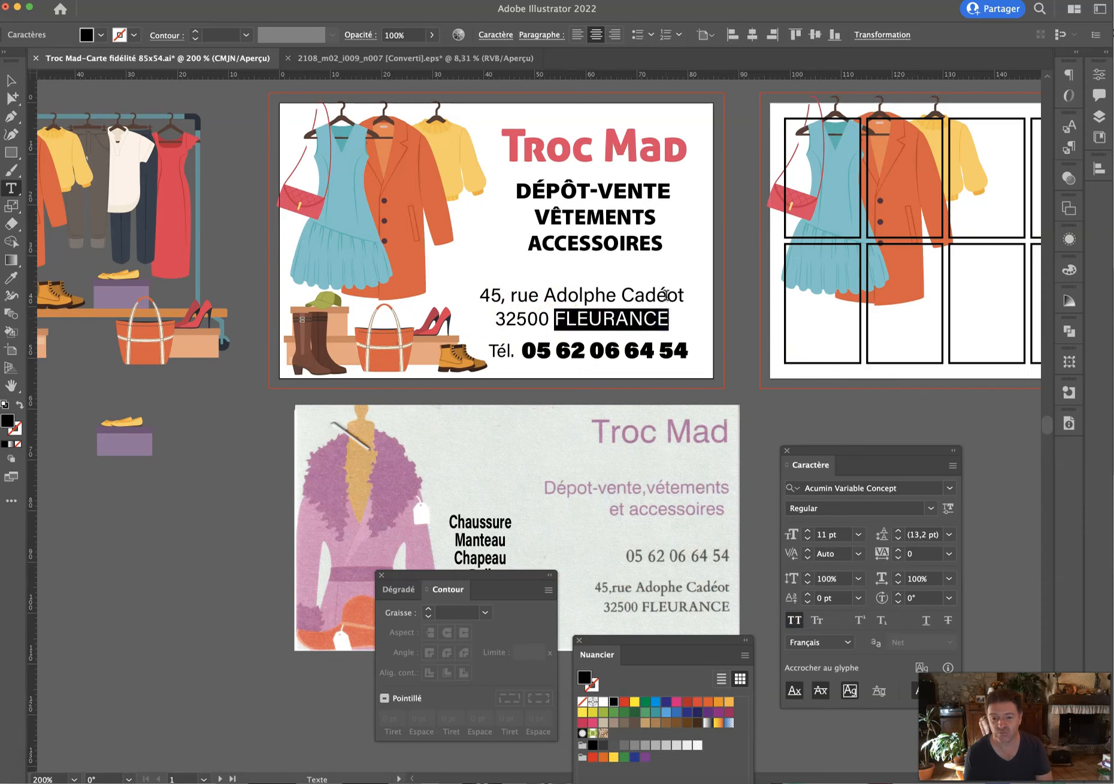
Nudge the whole address block down slightly toward the Tél. line.
left_click(9, 82)
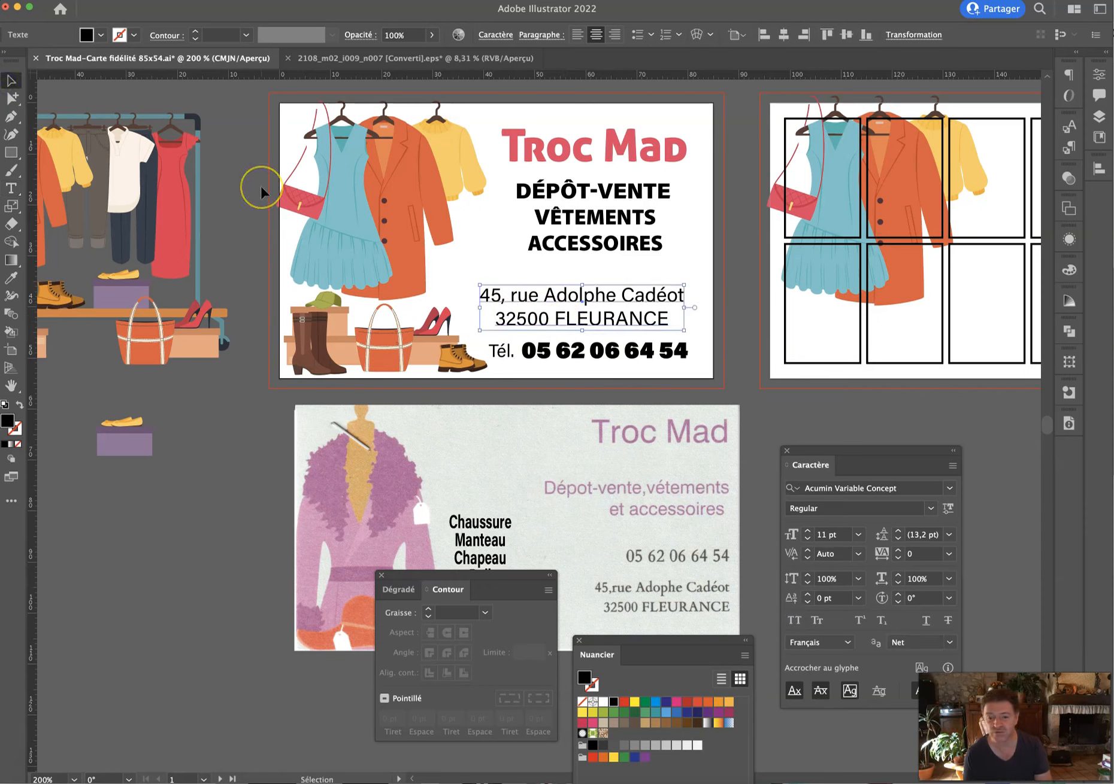
key("Down")
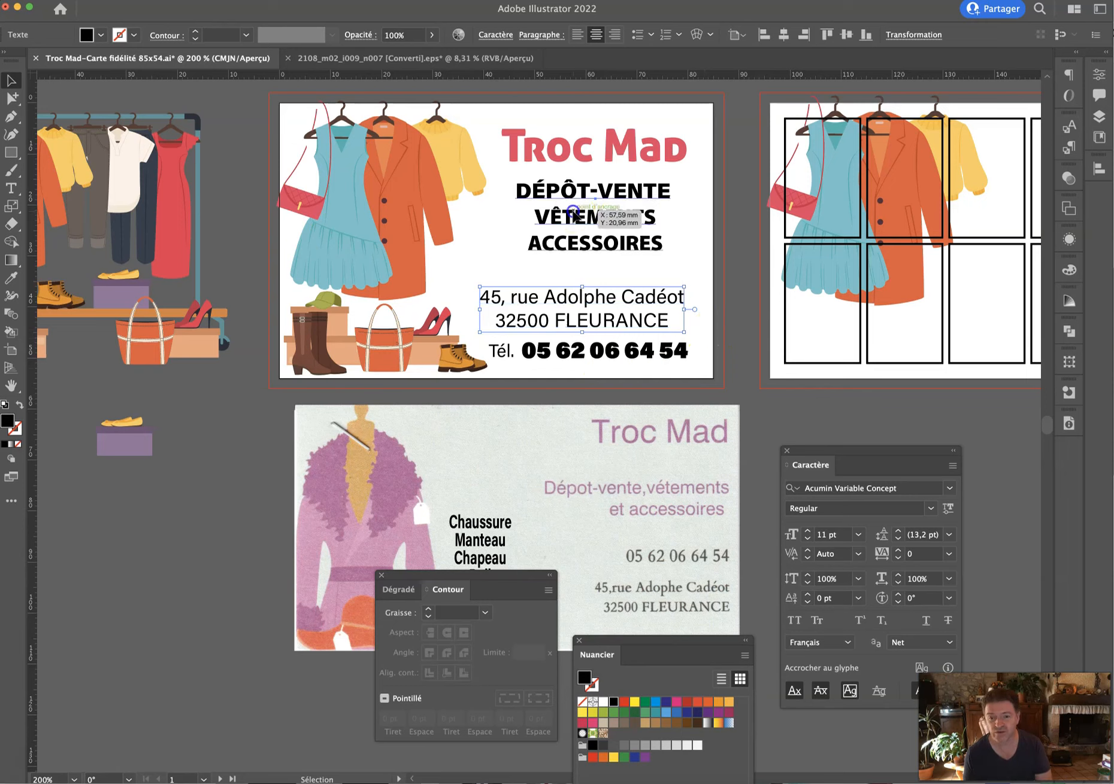
left_click(573, 215)
left_click(11, 277)
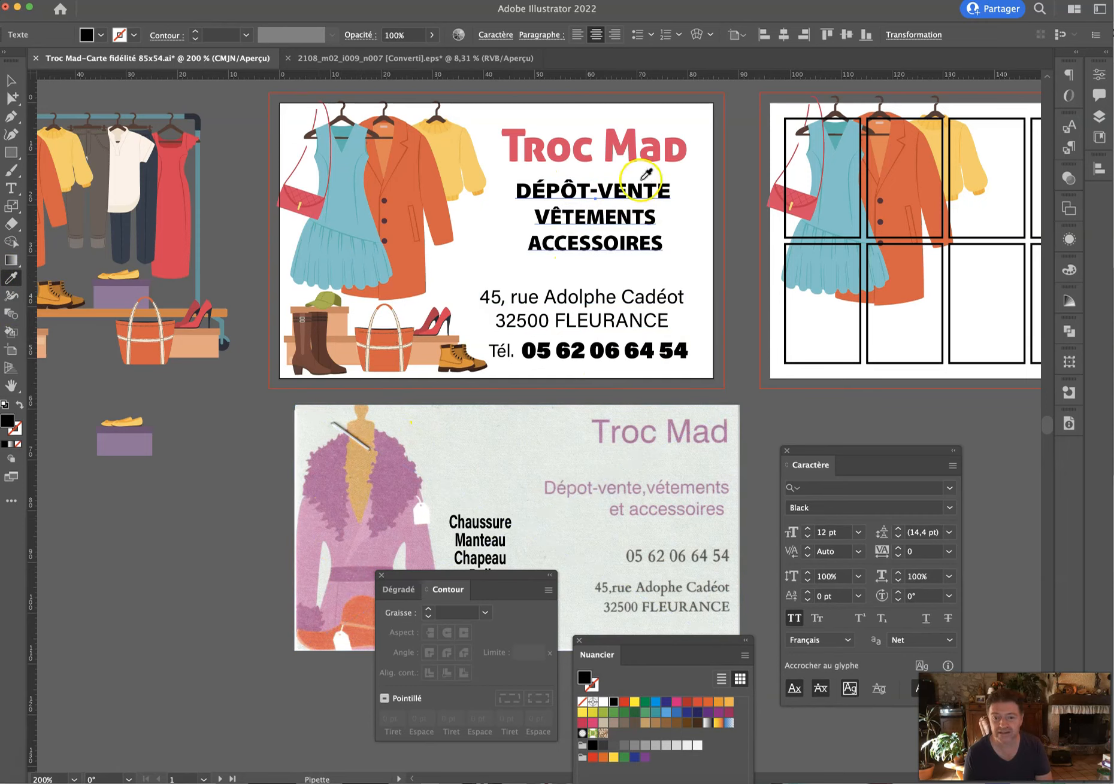
Try eyedropper colours on the tagline from the illustrations: orange, light blue, red and pale grey.
left_click(436, 192)
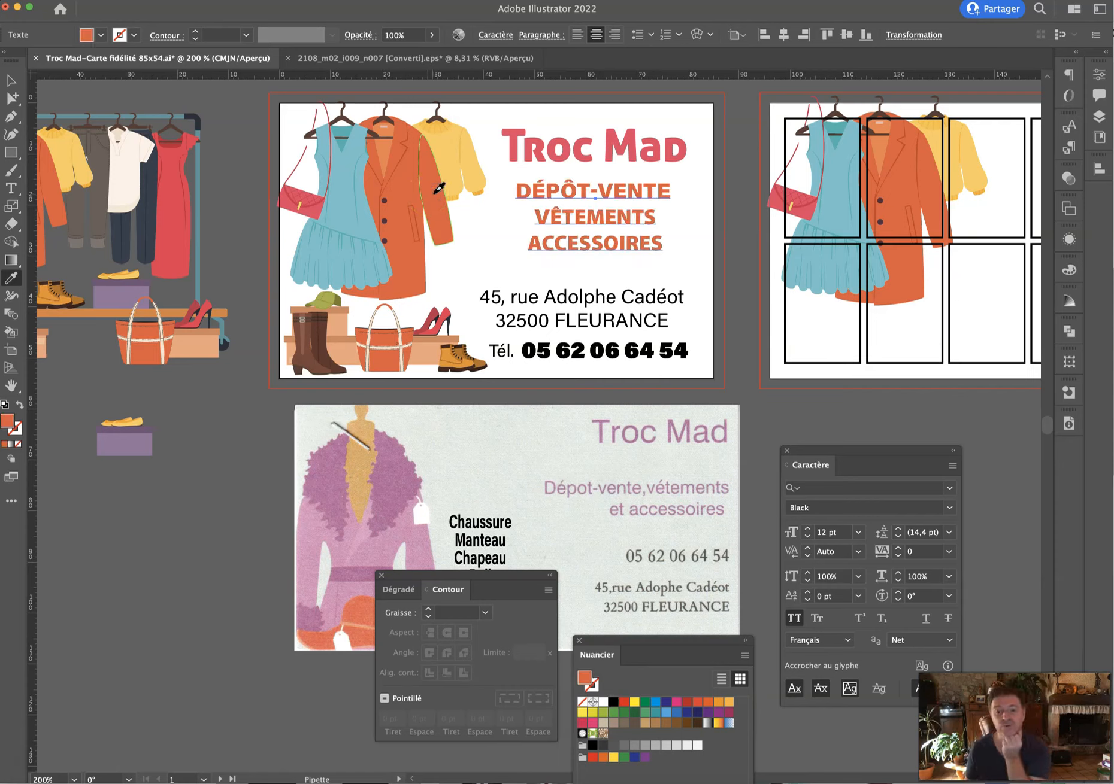
left_click(339, 192)
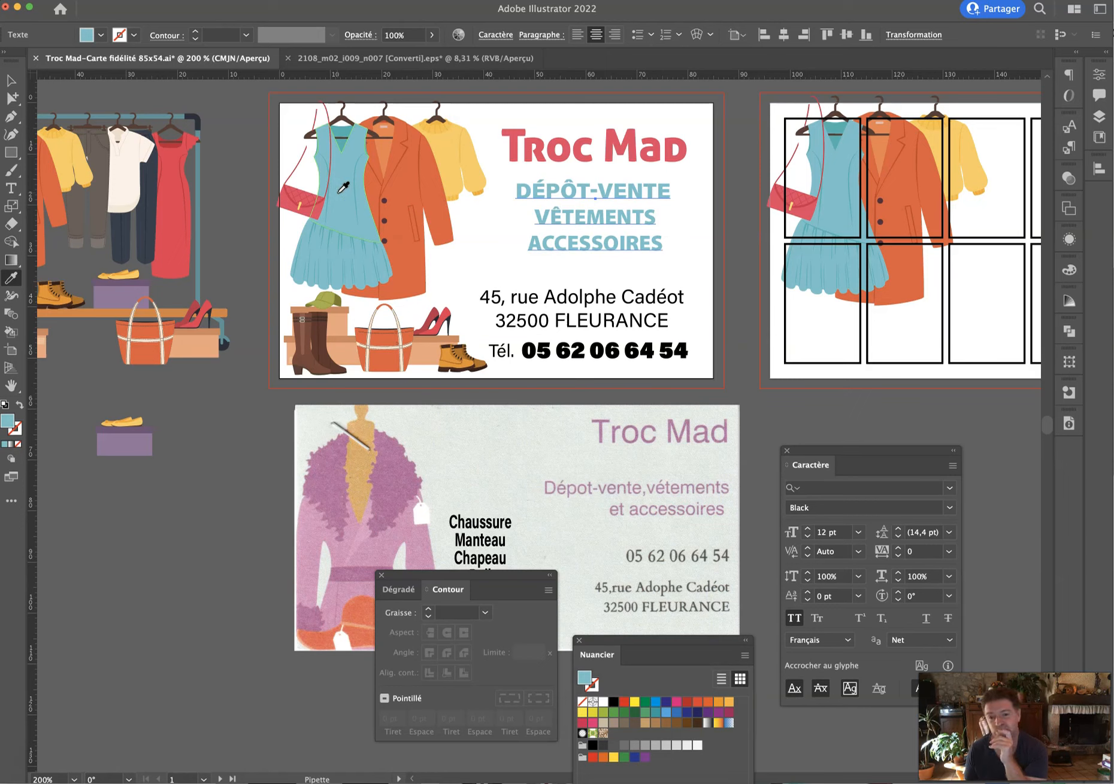
left_click(410, 179)
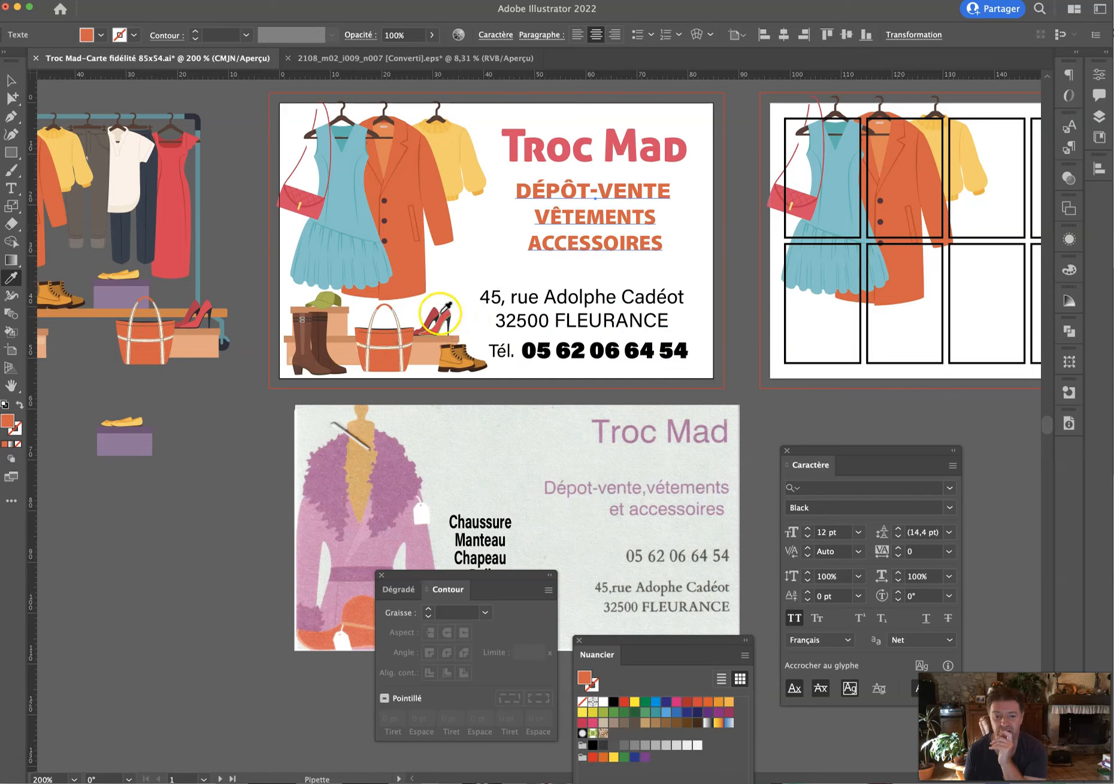
left_click(437, 322)
left_click(433, 312)
left_click(431, 313)
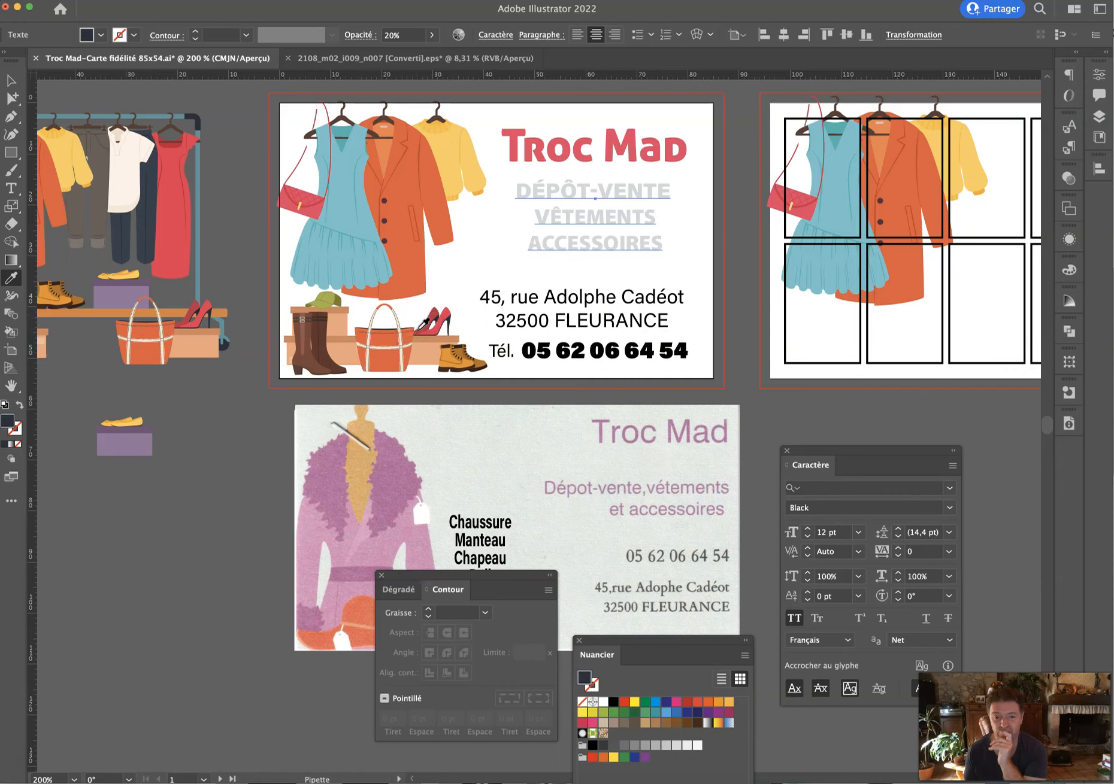
left_click(175, 225)
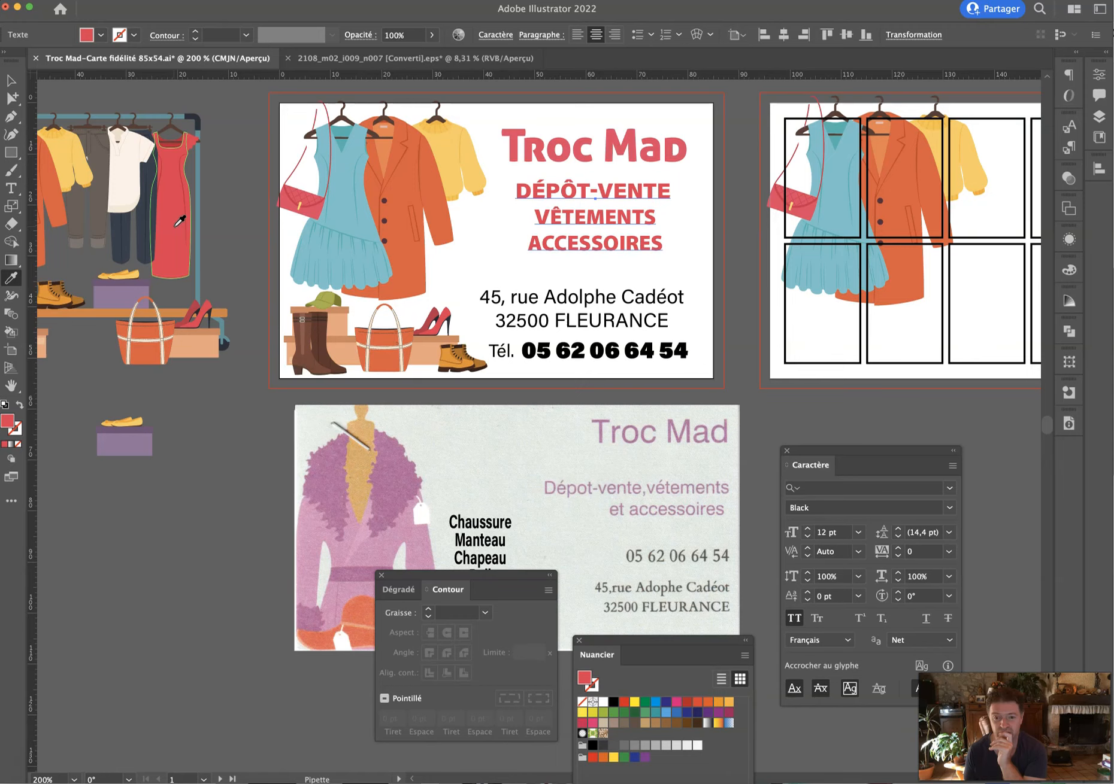
Darken the tagline red, then recolour it mauve sampled from the scanned card's coat.
double_click(584, 677)
left_click_drag(338, 422, 306, 392)
left_click(522, 308)
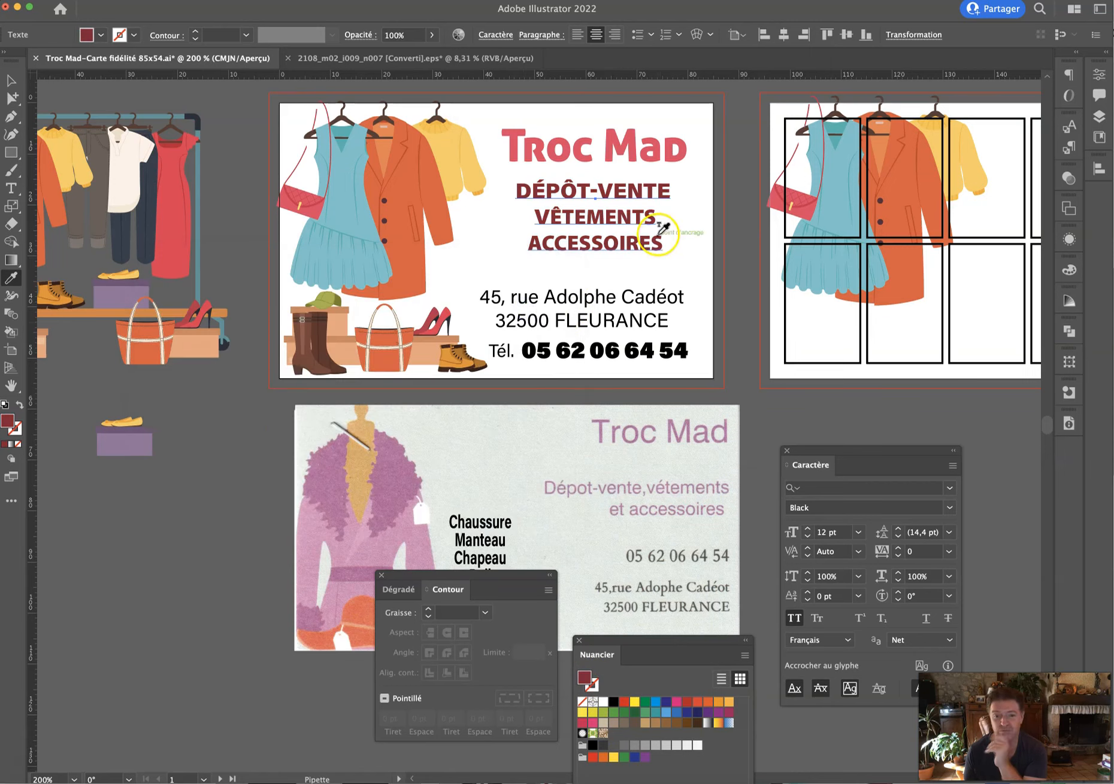
left_click(9, 281)
left_click(407, 526)
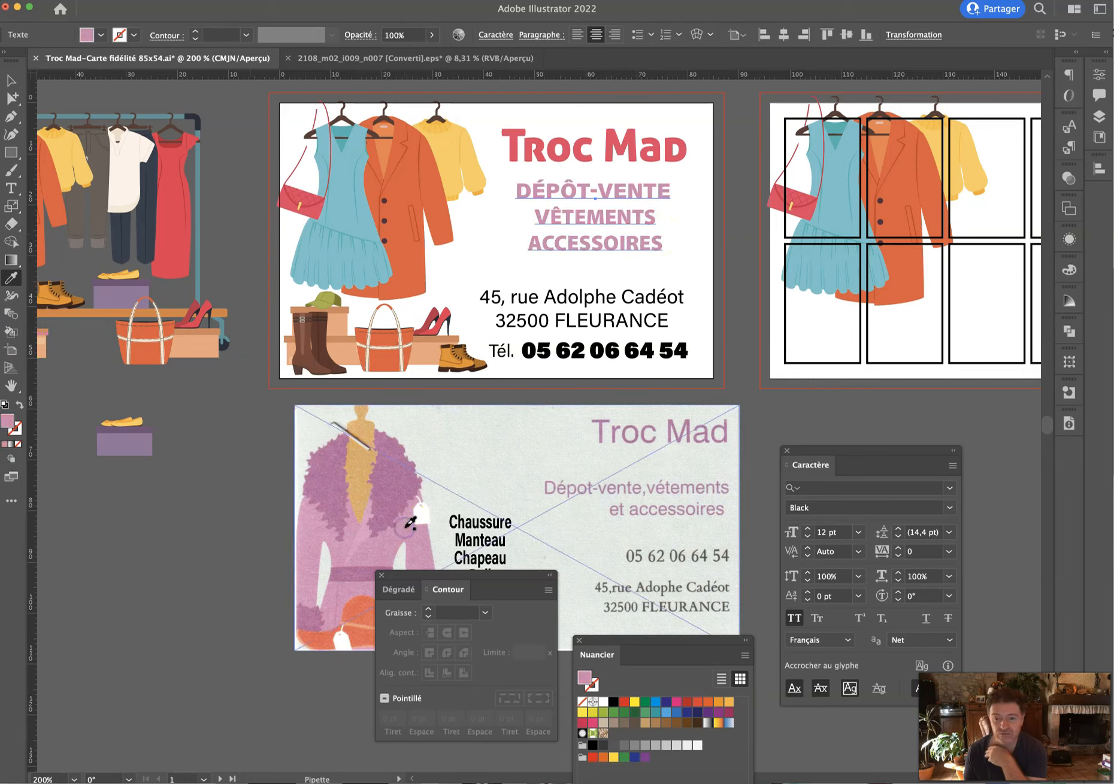
left_click(390, 496)
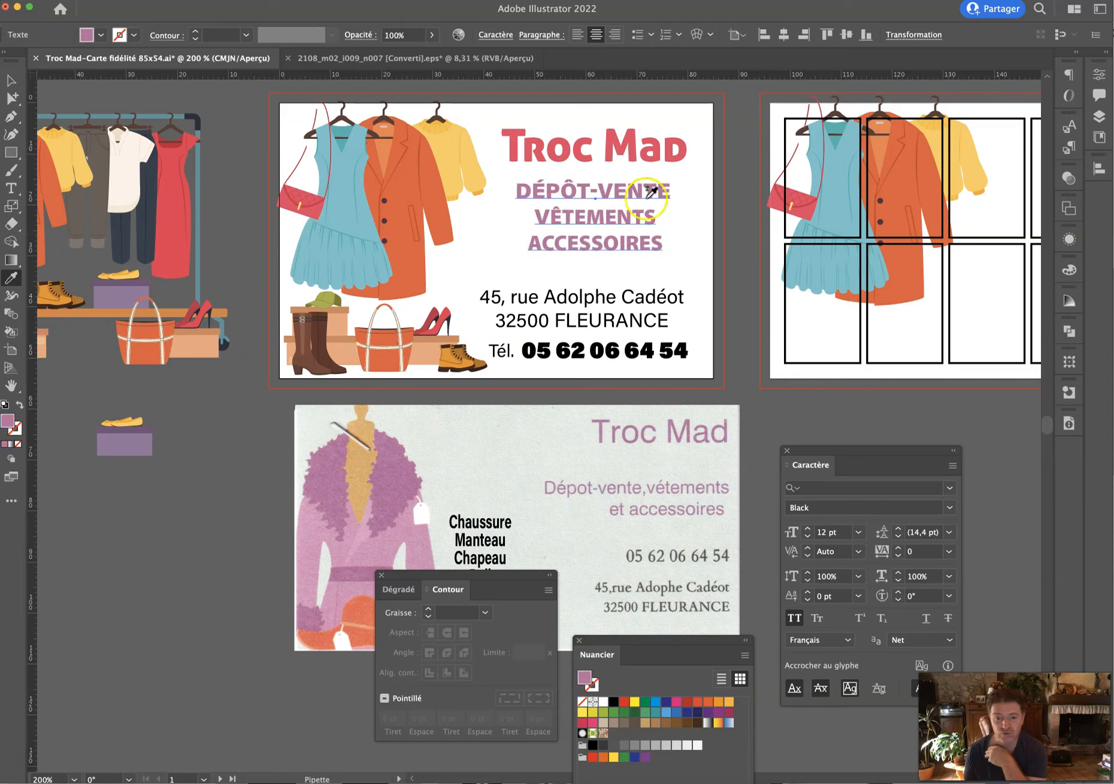
left_click(11, 79)
left_click(632, 161)
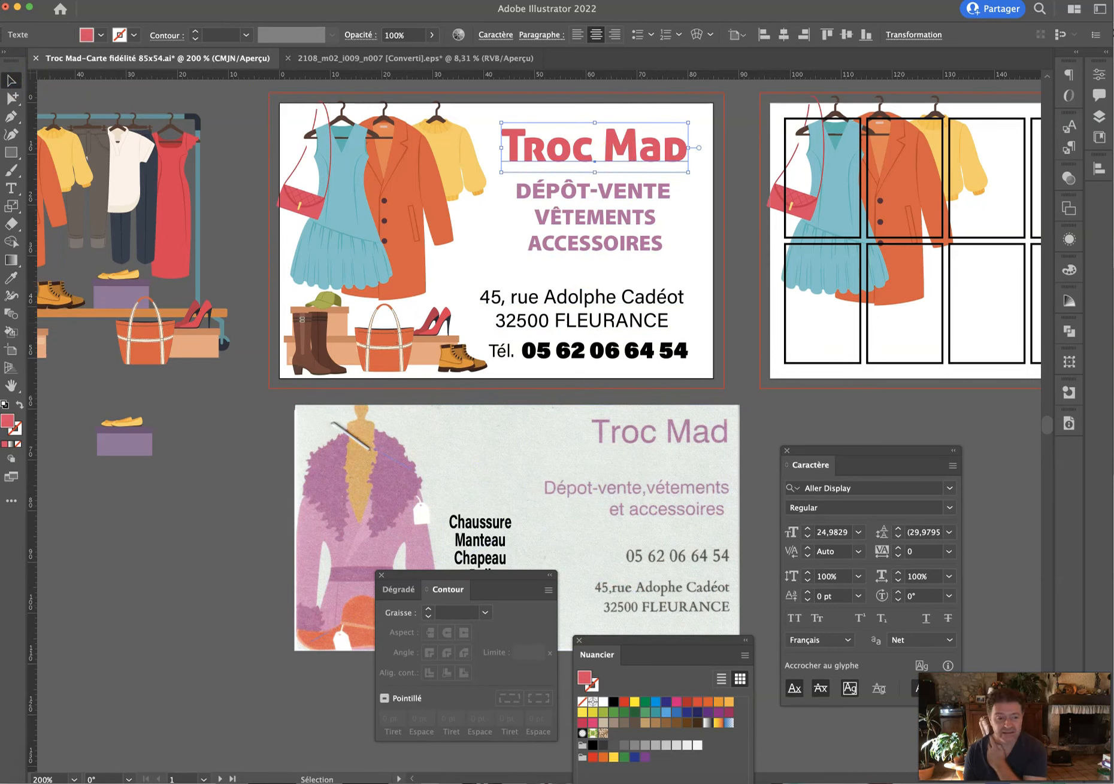
Colour the Troc Mad title mauve B55BA0 and save it as a new swatch.
left_click(10, 277)
left_click(327, 491)
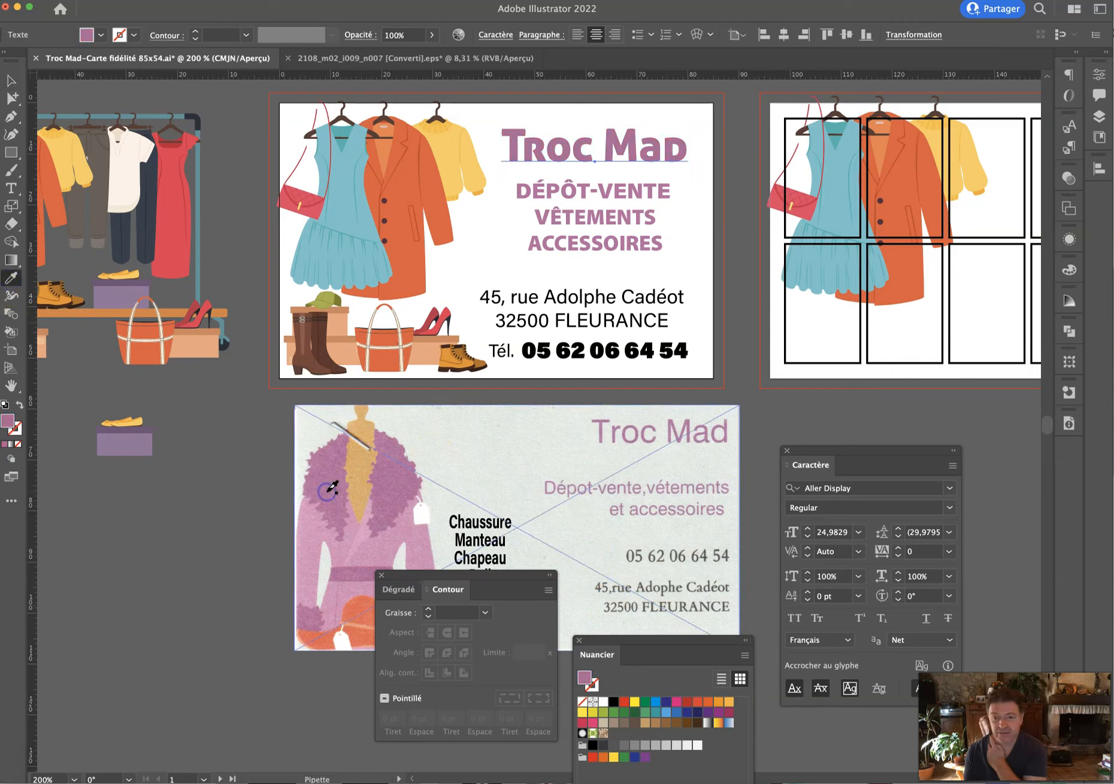
double_click(582, 676)
left_click(258, 355)
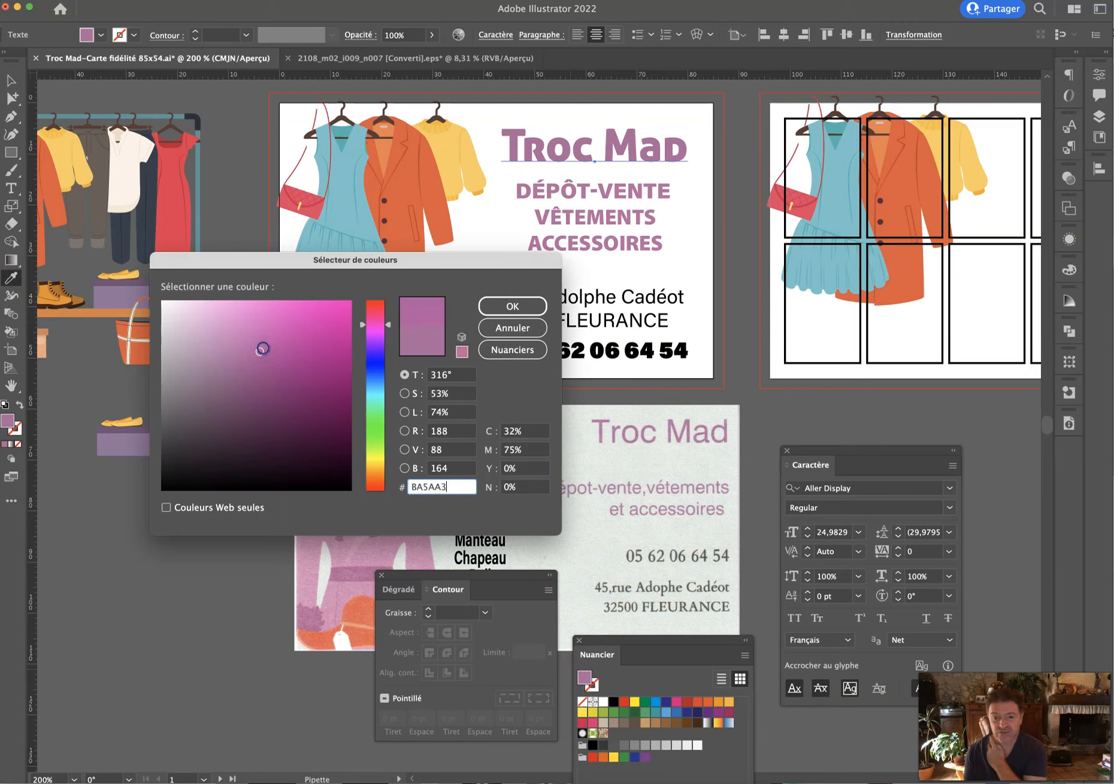
left_click(510, 305)
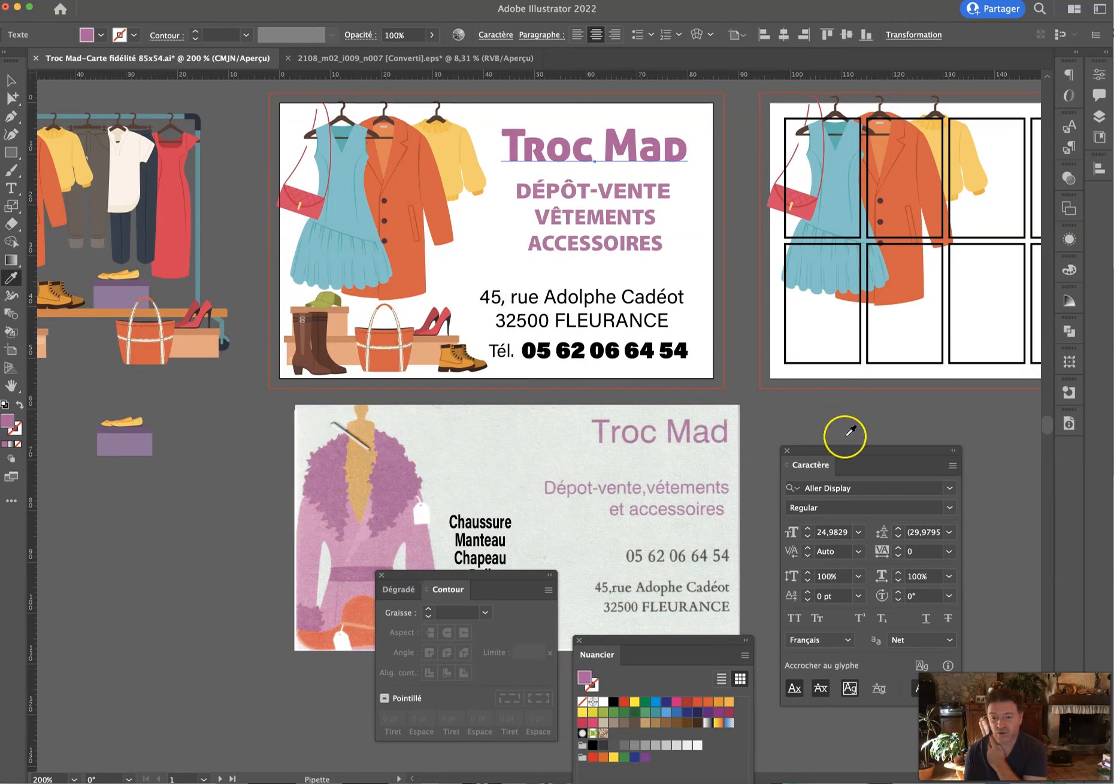
left_click_drag(651, 652, 861, 115)
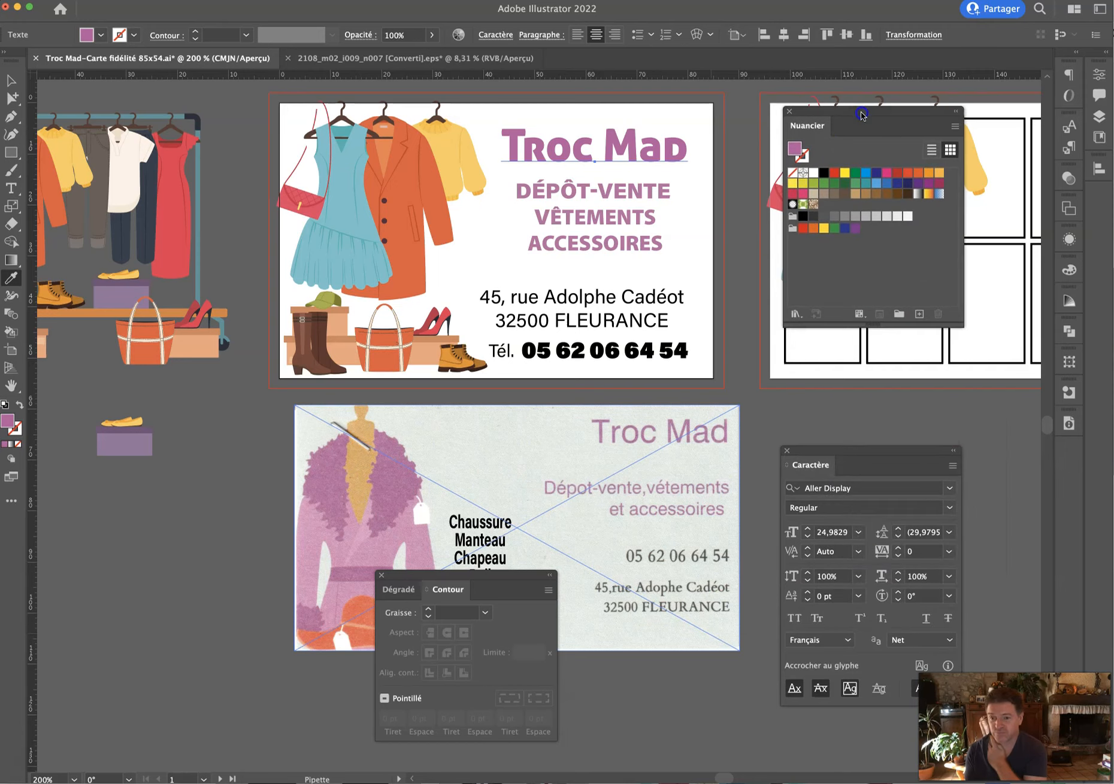
left_click(953, 127)
left_click(953, 127)
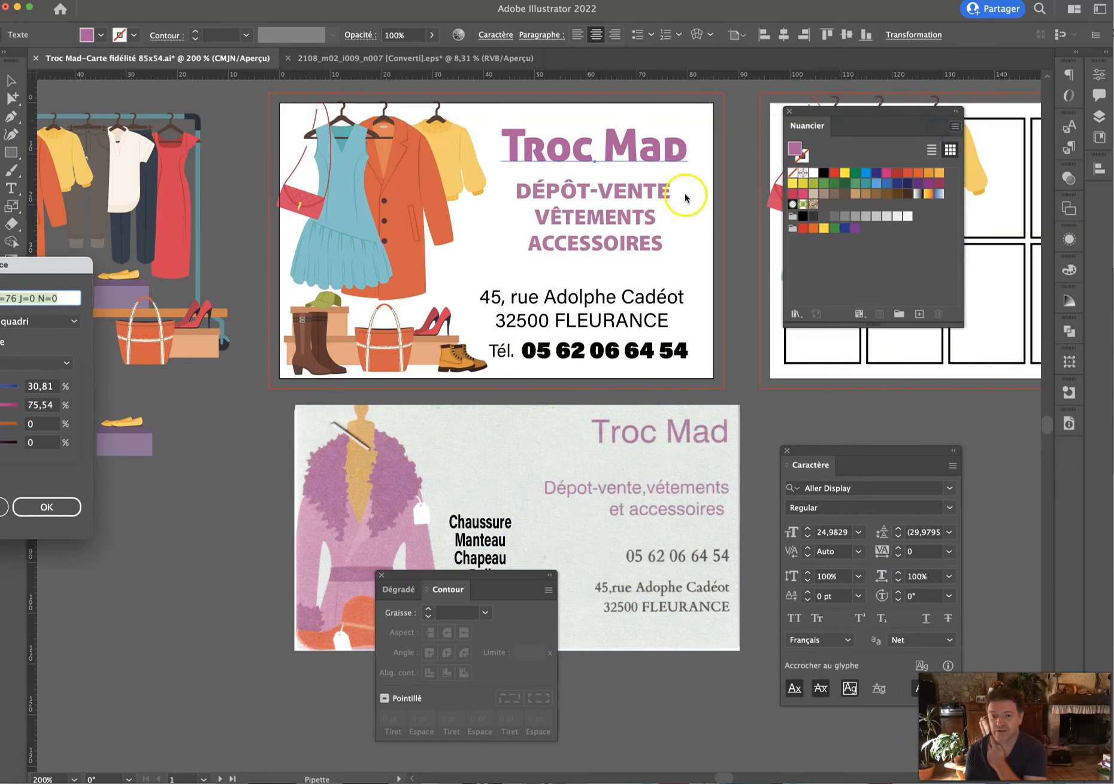
left_click(48, 509)
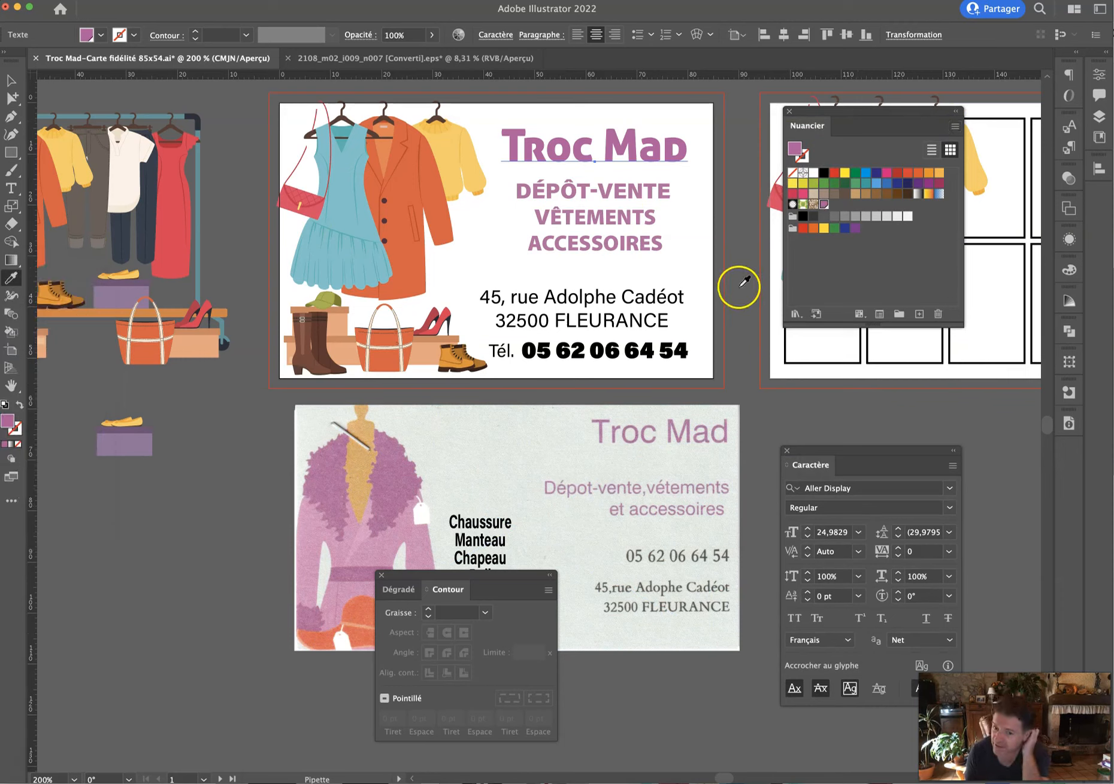
Recolour the DÉPÔT-VENTE tagline red and save that red as a new swatch.
key("super")
key("v")
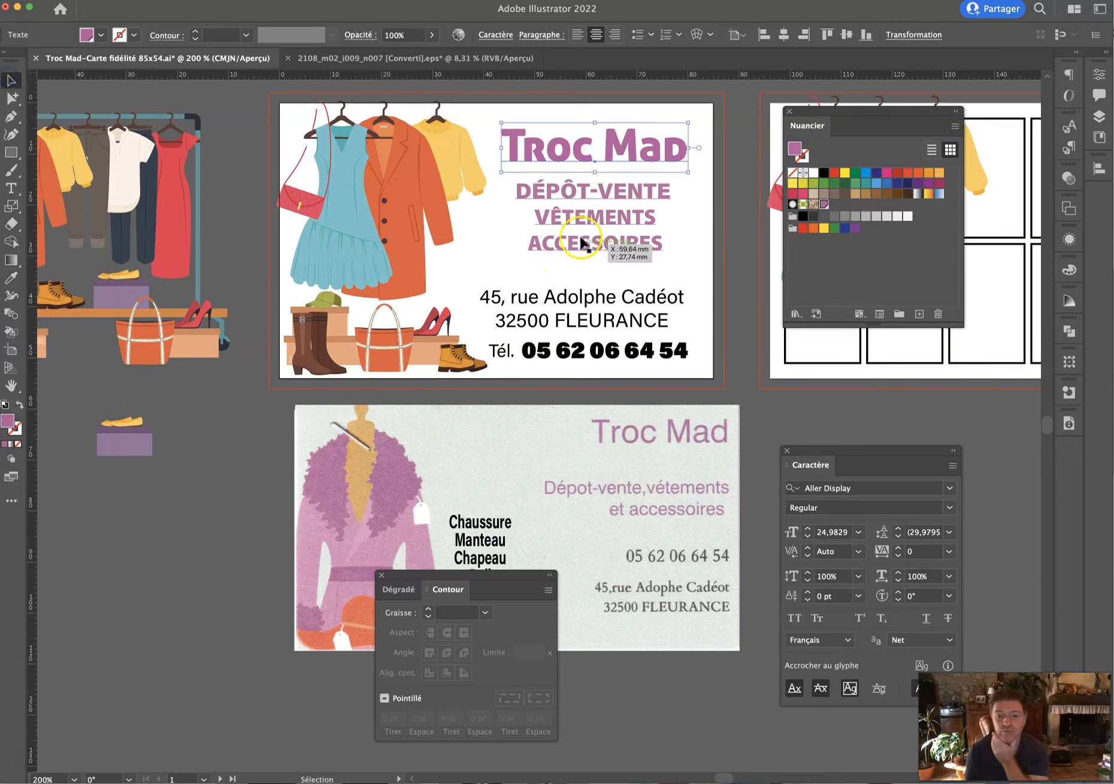
left_click(578, 233)
key("i")
left_click(773, 180)
left_click(955, 127)
left_click(874, 128)
left_click(45, 507)
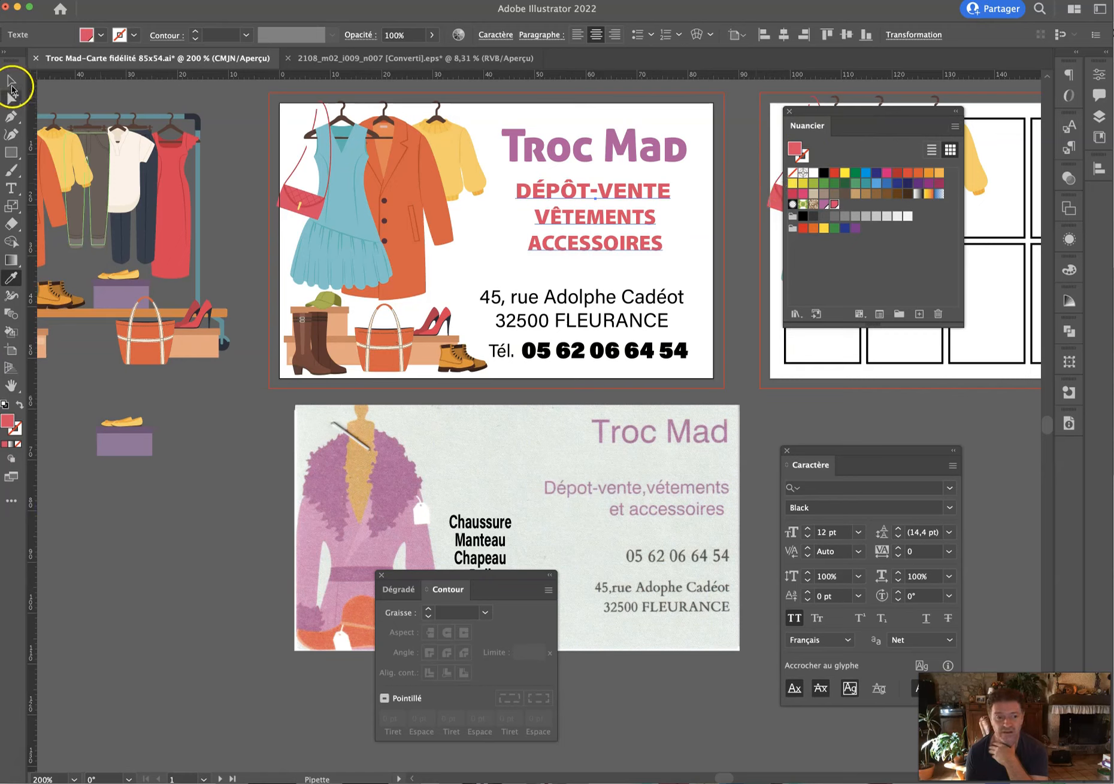
Colour the address text and the Tél. label with the mauve swatch.
left_click(12, 83)
left_click(567, 309)
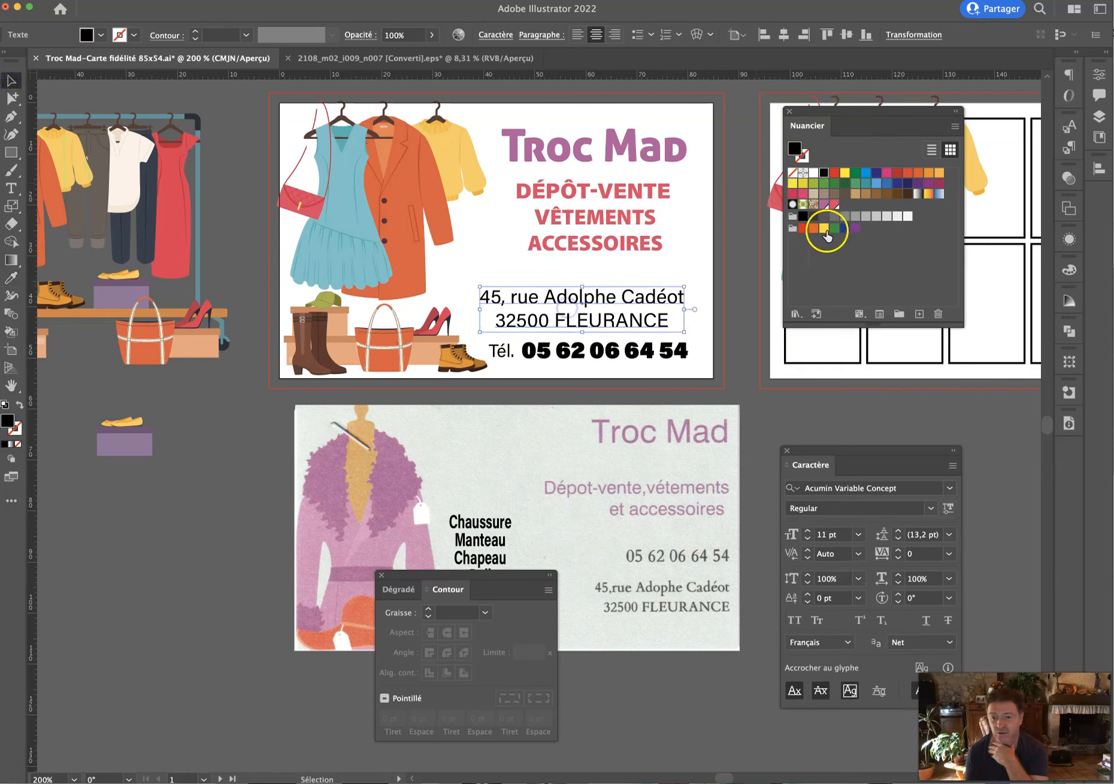
left_click(824, 204)
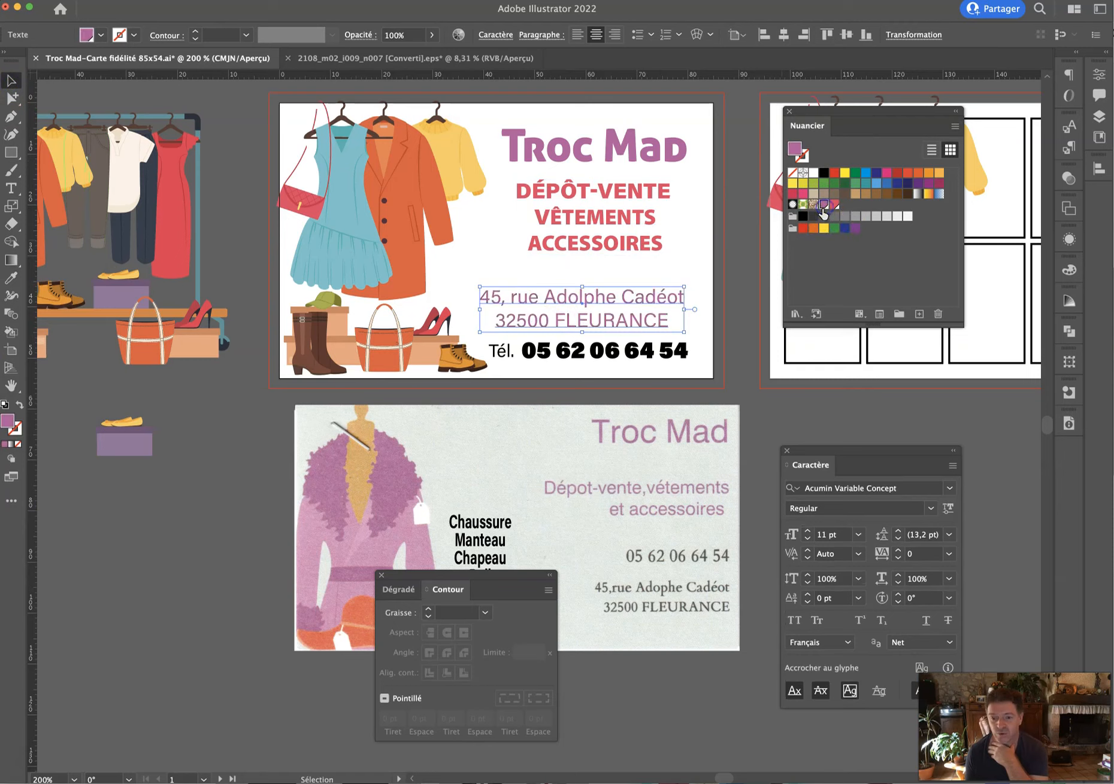
left_click(709, 267)
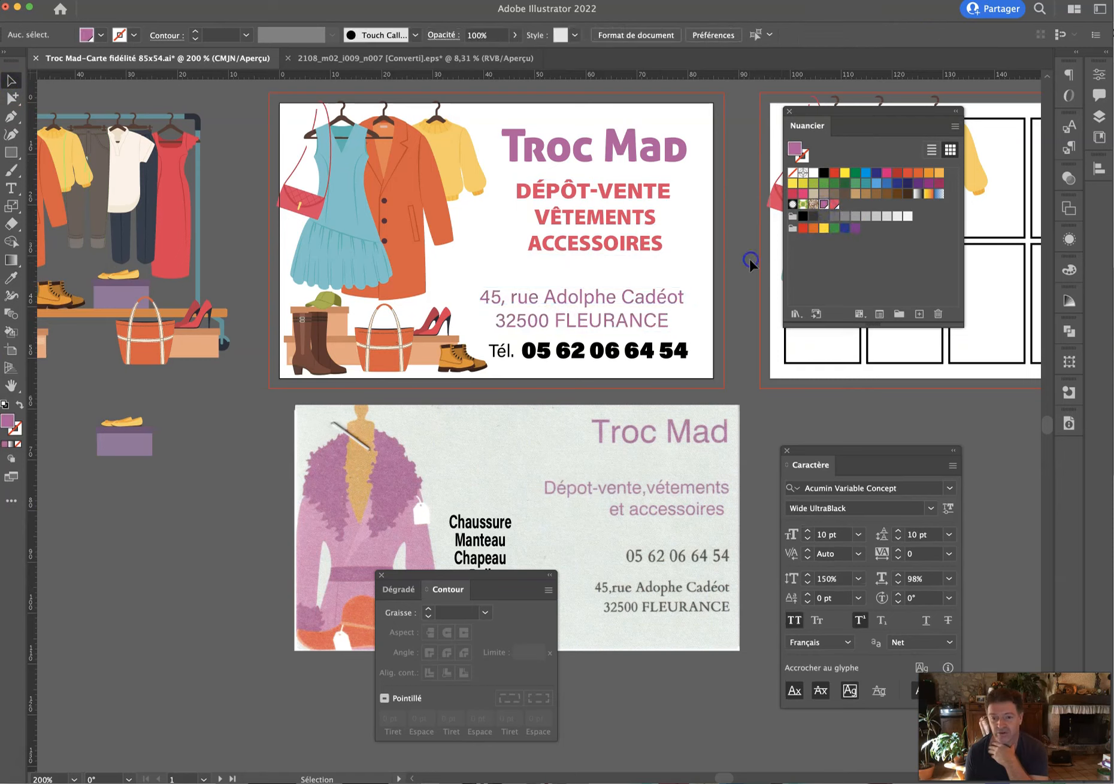
left_click(493, 356)
left_click(824, 204)
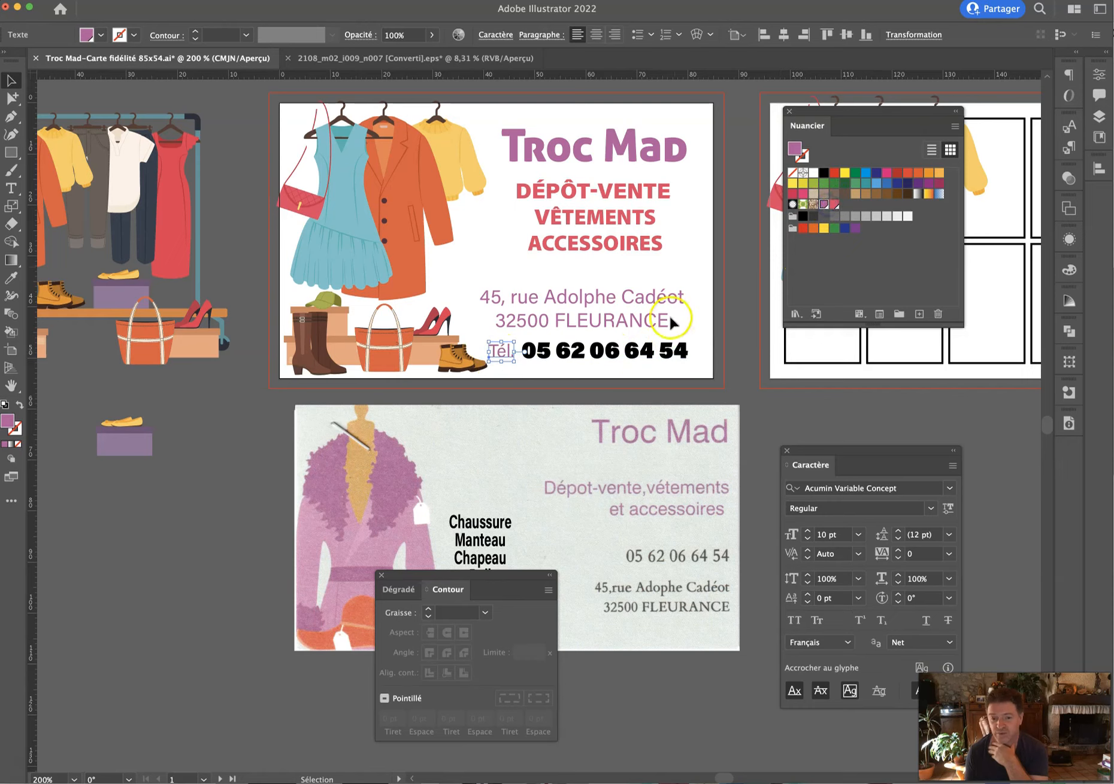
Colour the phone number with the pink-red swatch.
left_click(659, 350)
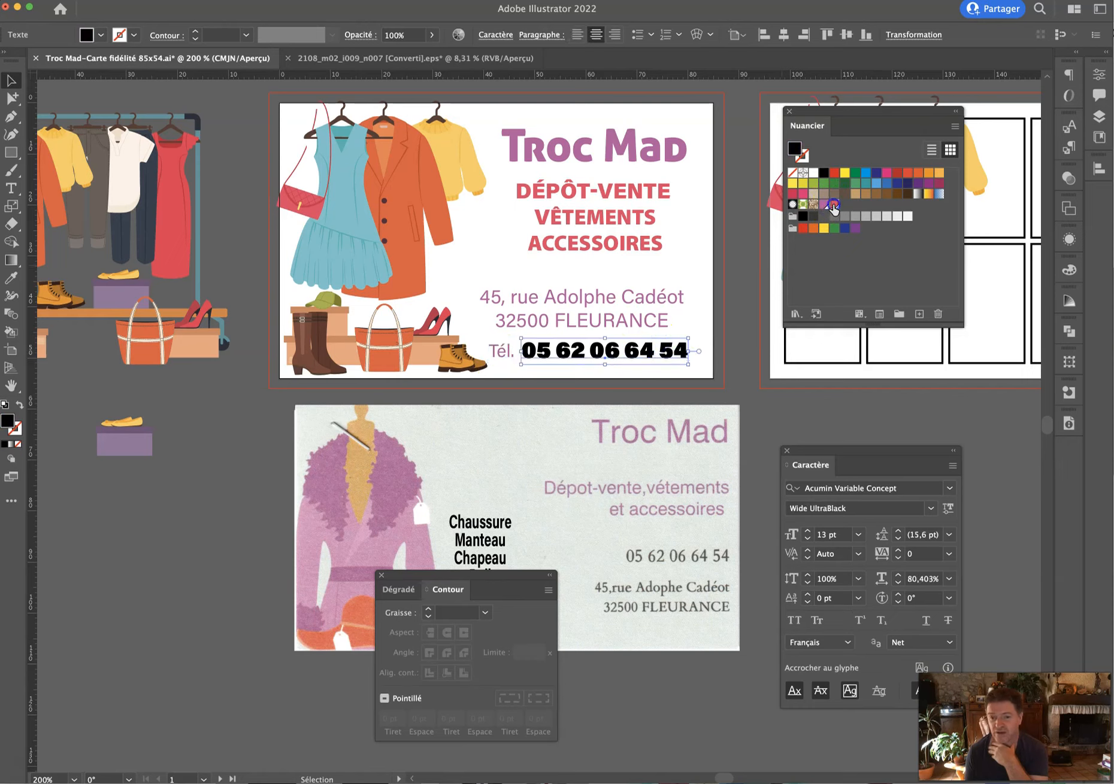
left_click(833, 205)
left_click(741, 302)
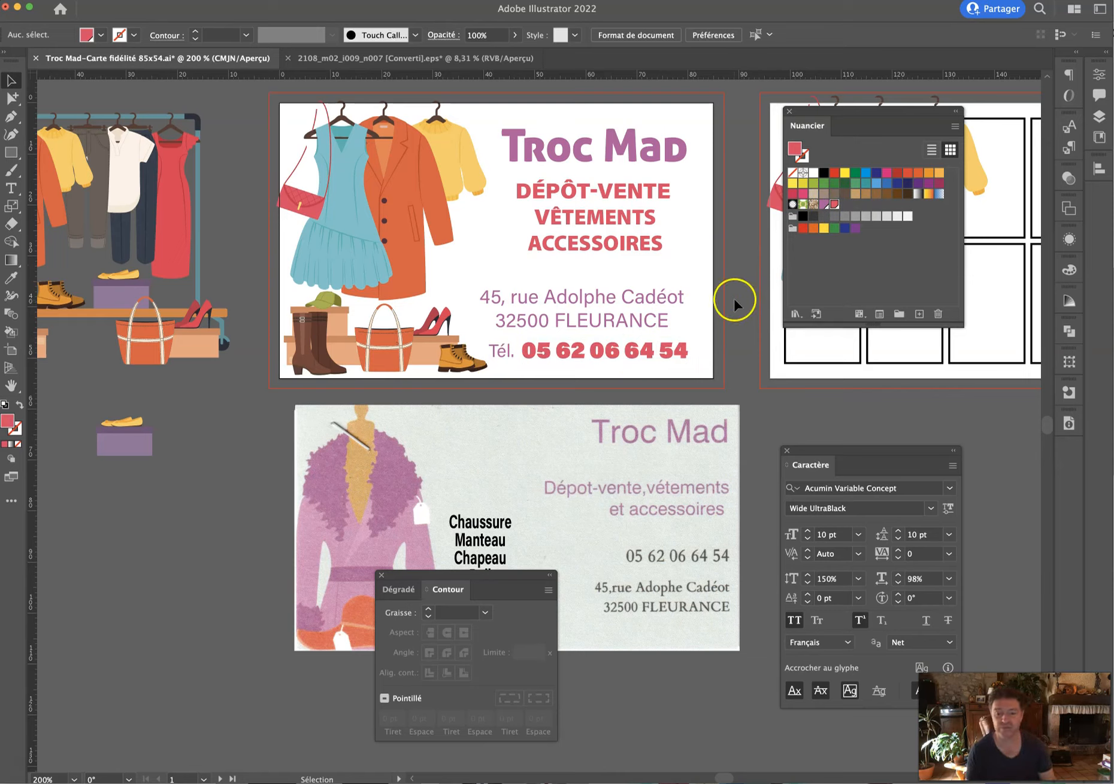
left_click_drag(522, 584, 501, 709)
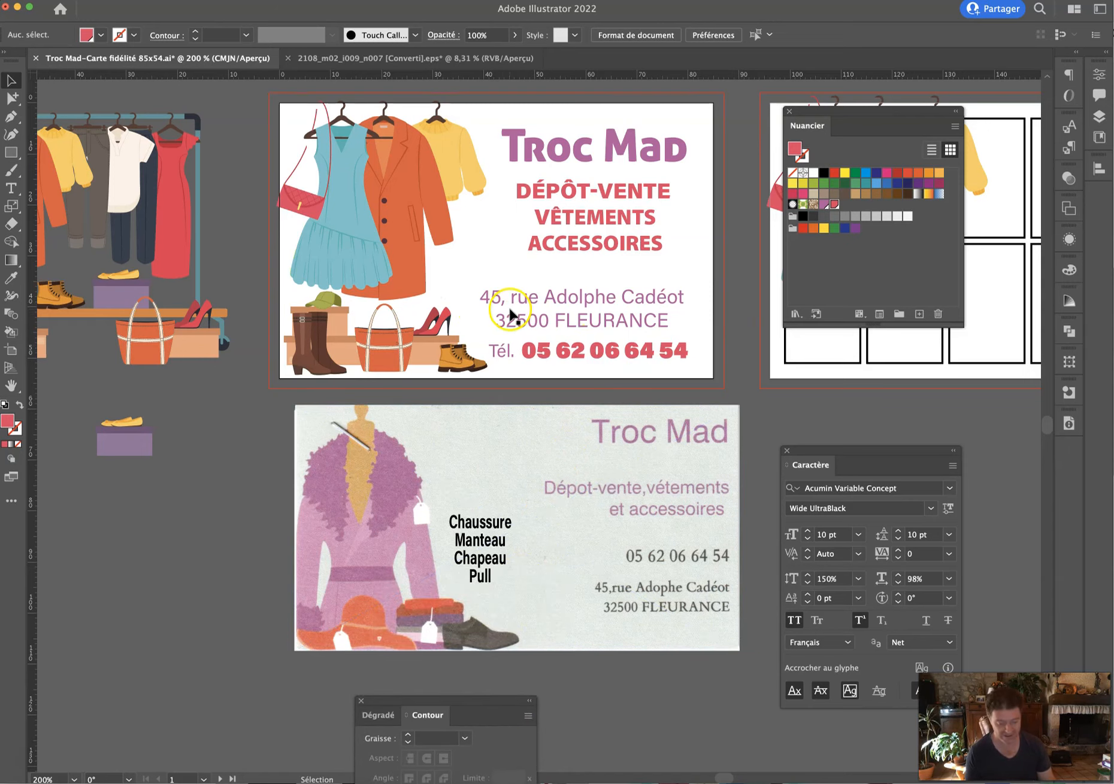
key("space")
left_click_drag(574, 302, 339, 376)
Delete the clothing illustration from the back card.
key("v")
left_click(579, 274)
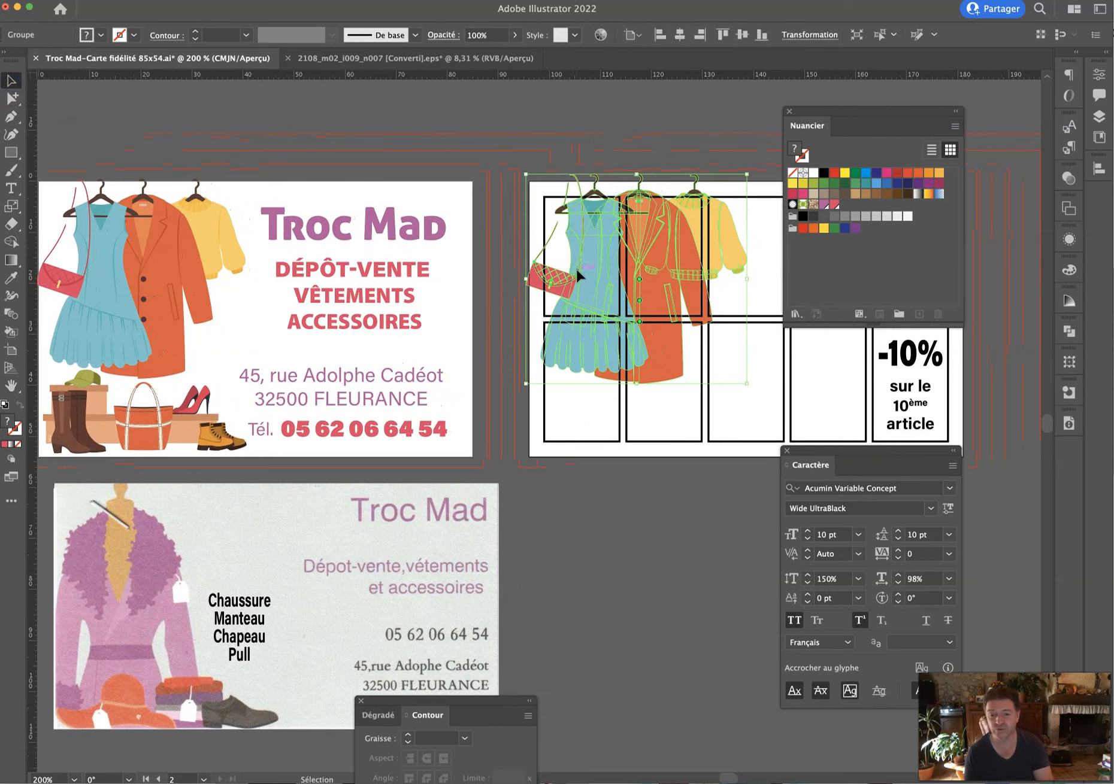
left_click_drag(579, 275, 623, 609)
key("Delete")
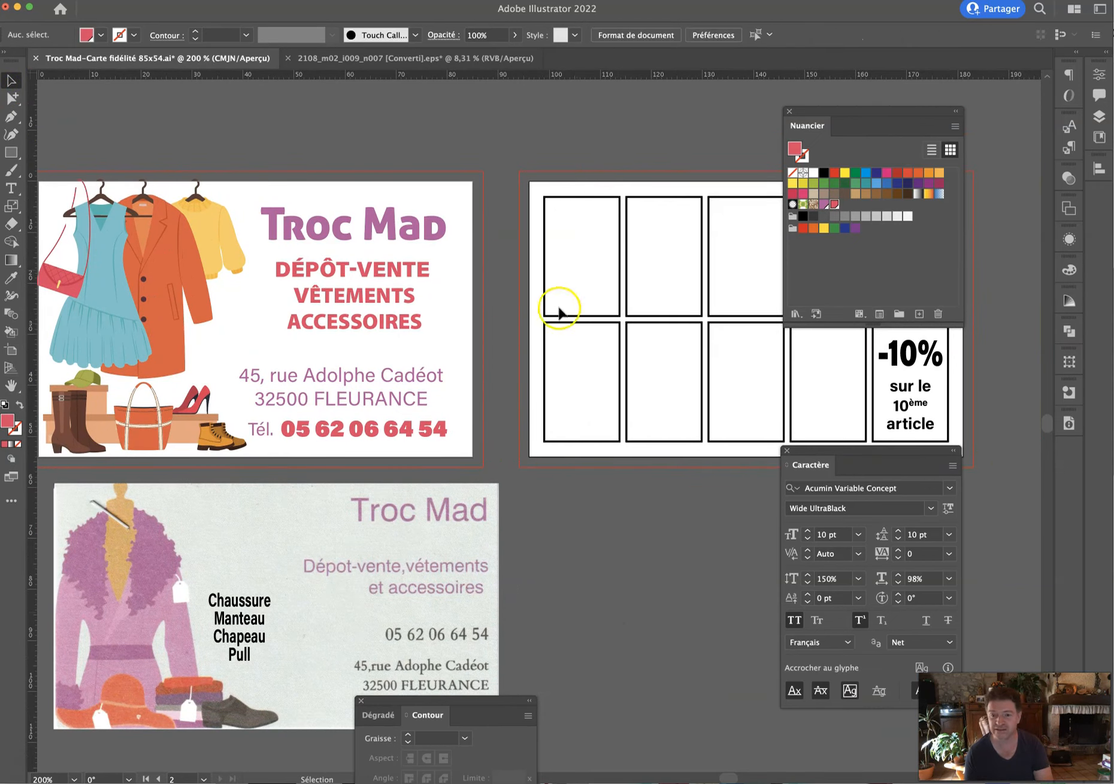
Outline the empty stamp boxes, including the top-right one, in mauve.
left_click_drag(522, 242, 841, 361)
left_click(796, 153)
left_click(804, 156)
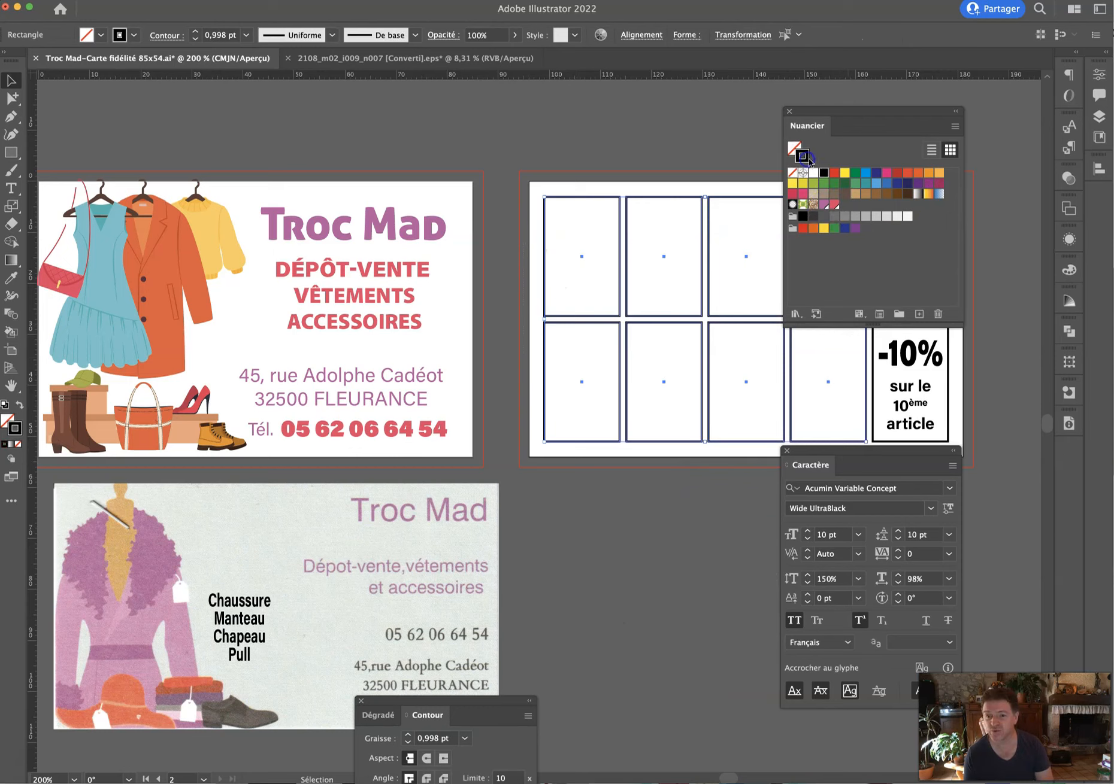
left_click(823, 207)
left_click(643, 157)
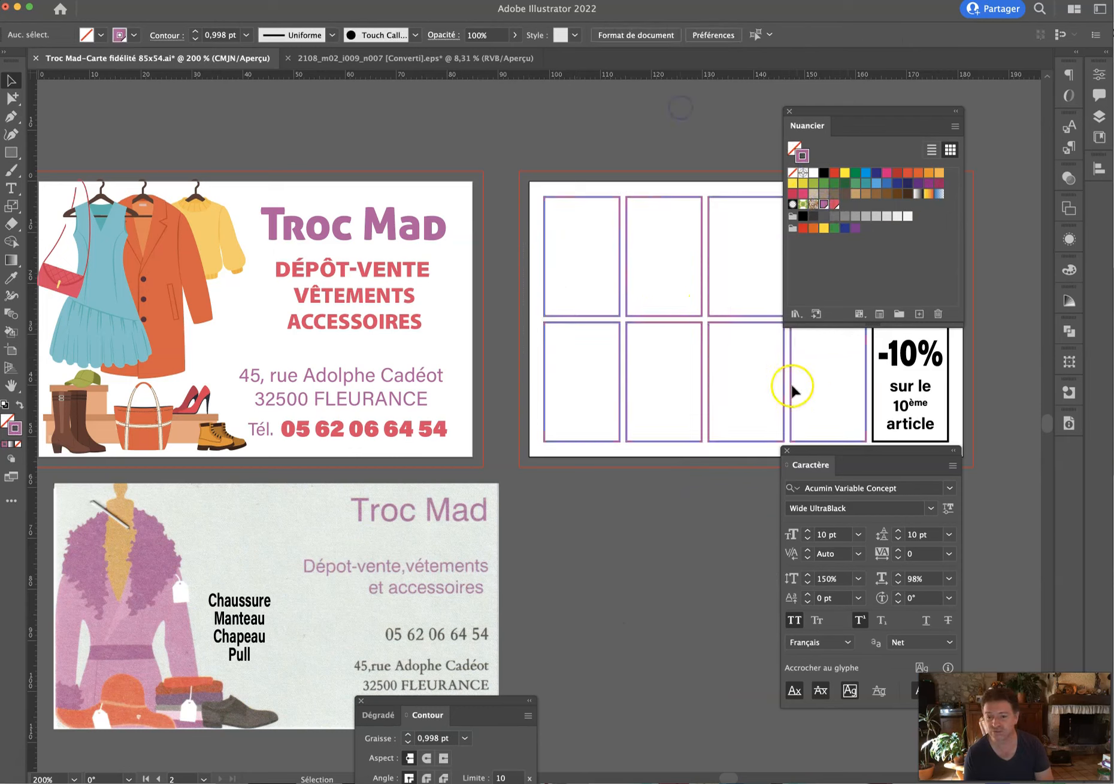
key("h")
left_click_drag(809, 389, 609, 415)
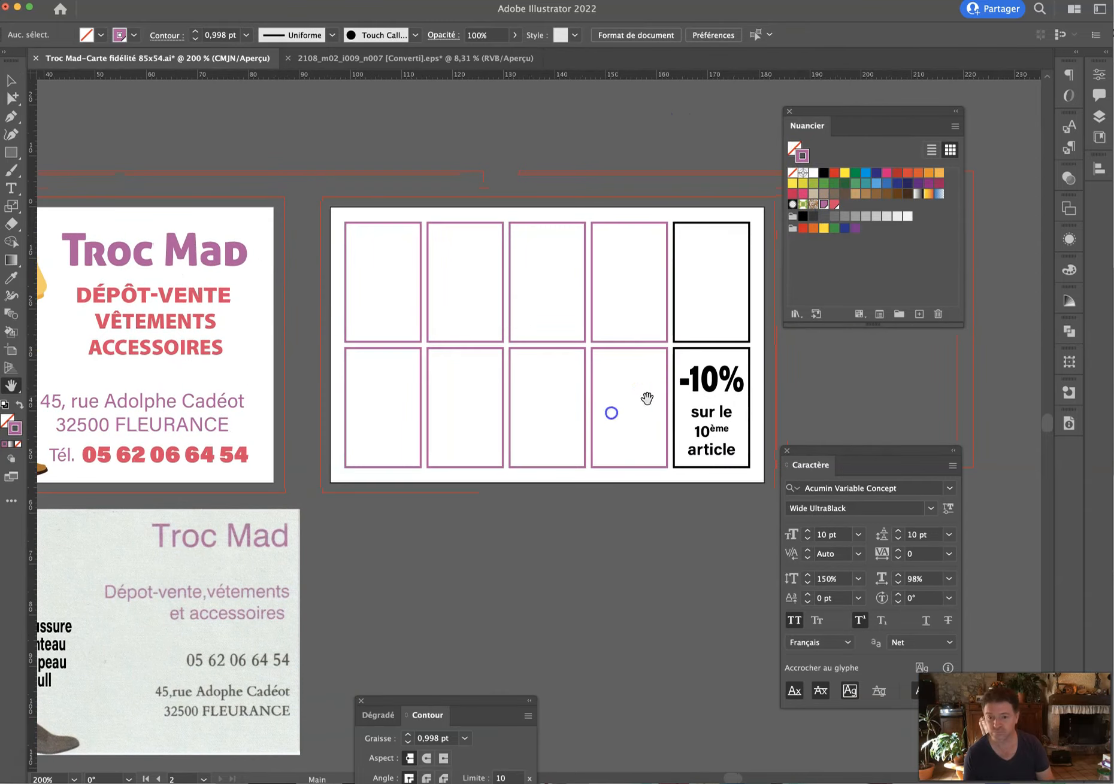
left_click(12, 78)
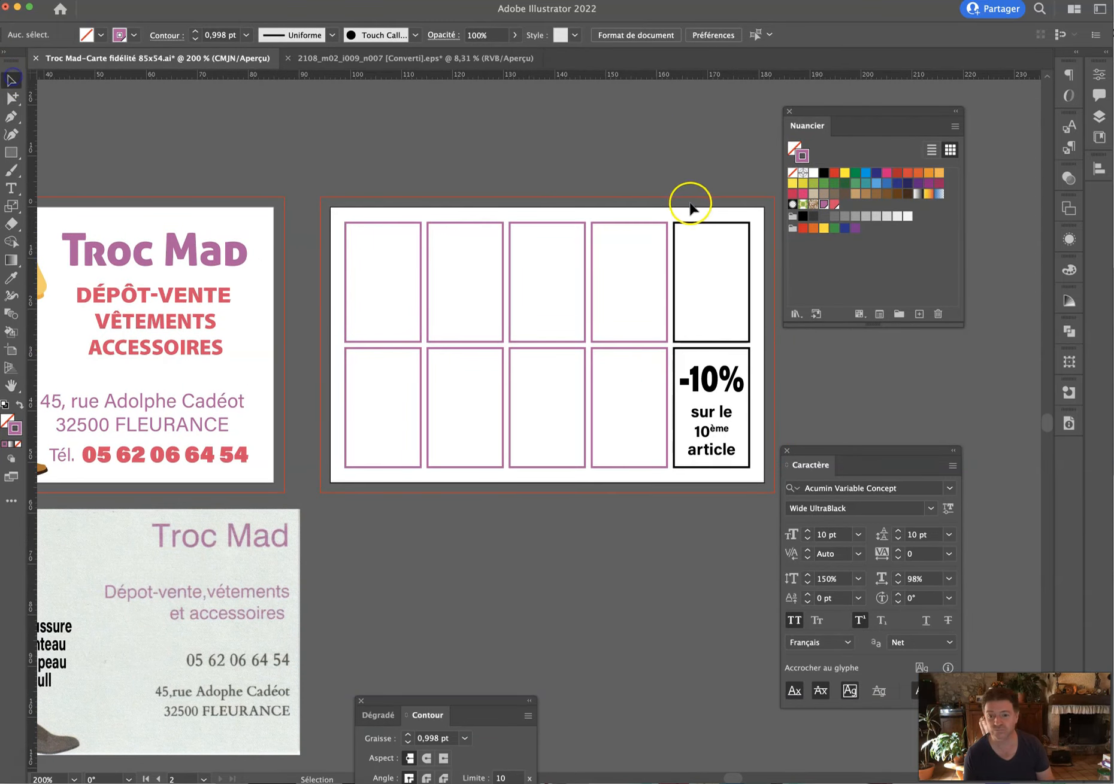
left_click(708, 245)
left_click(823, 204)
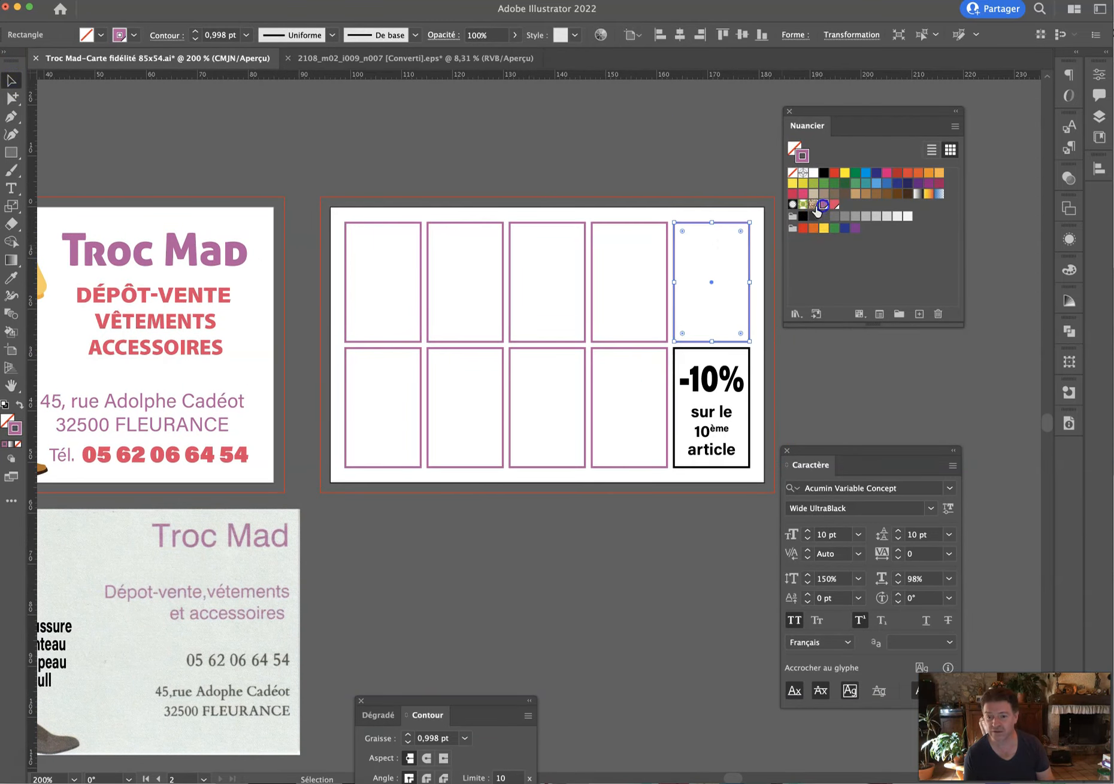
Make the discount box outline and its '-10% sur le 10ème article' text pink-red.
left_click(689, 348)
left_click(834, 204)
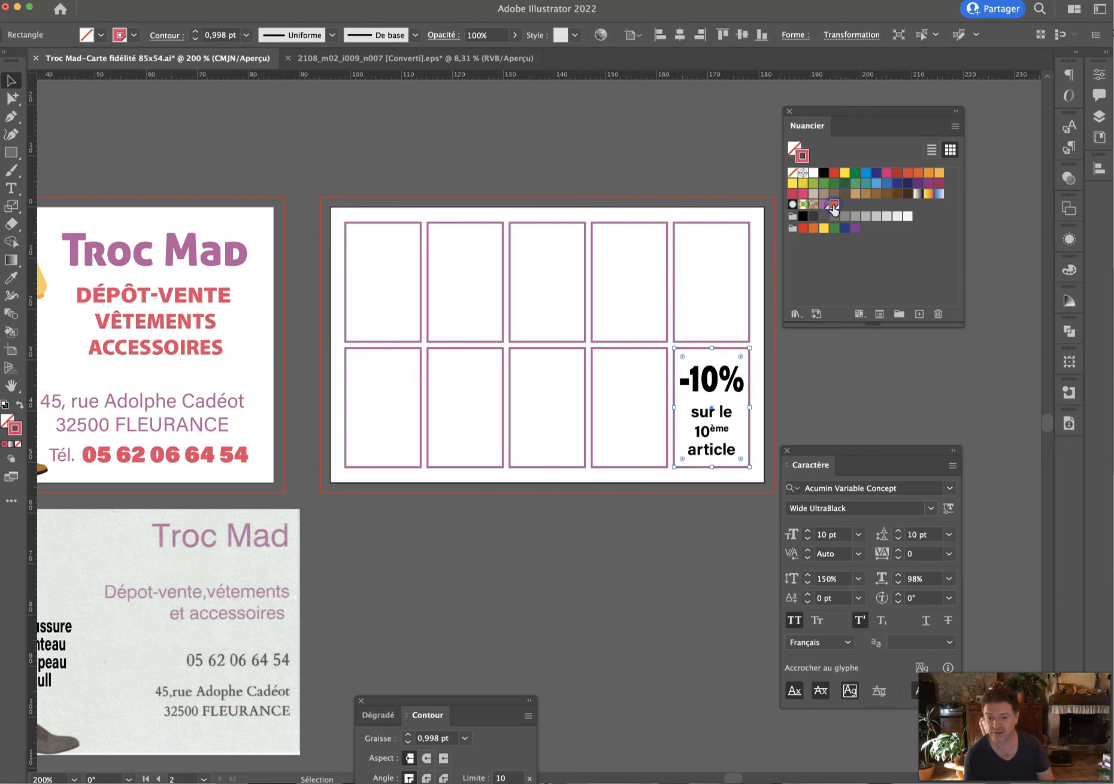
left_click(838, 328)
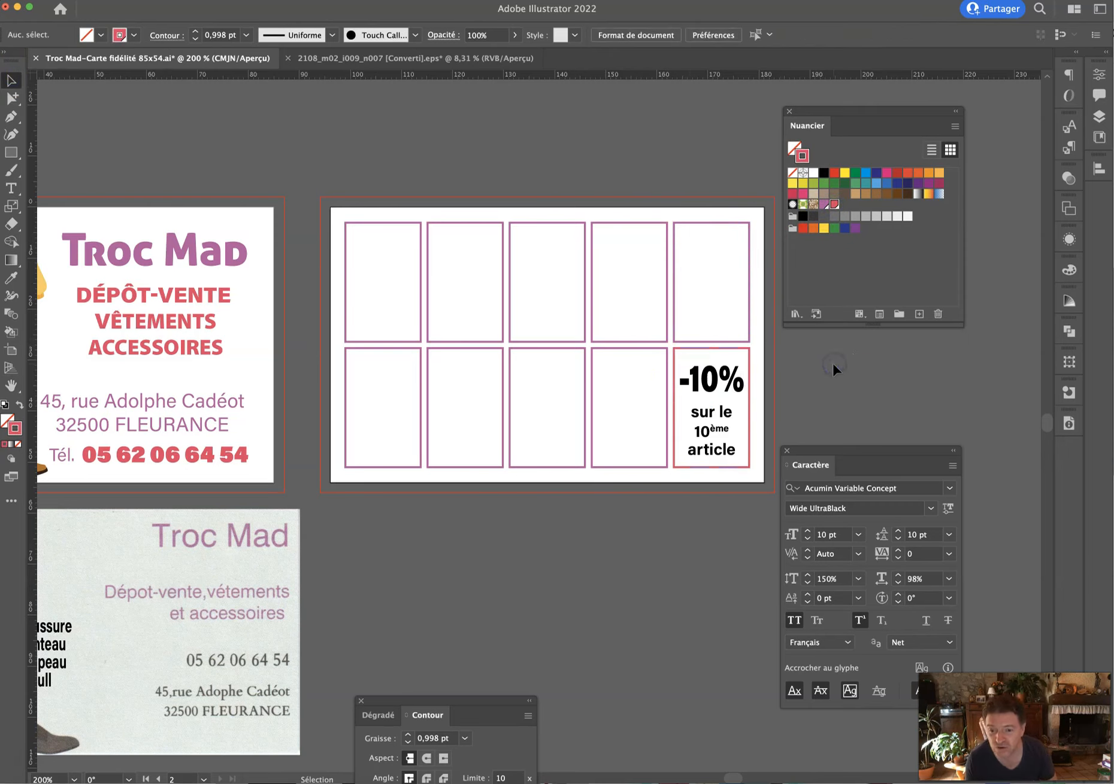
left_click(751, 377)
left_click(794, 147)
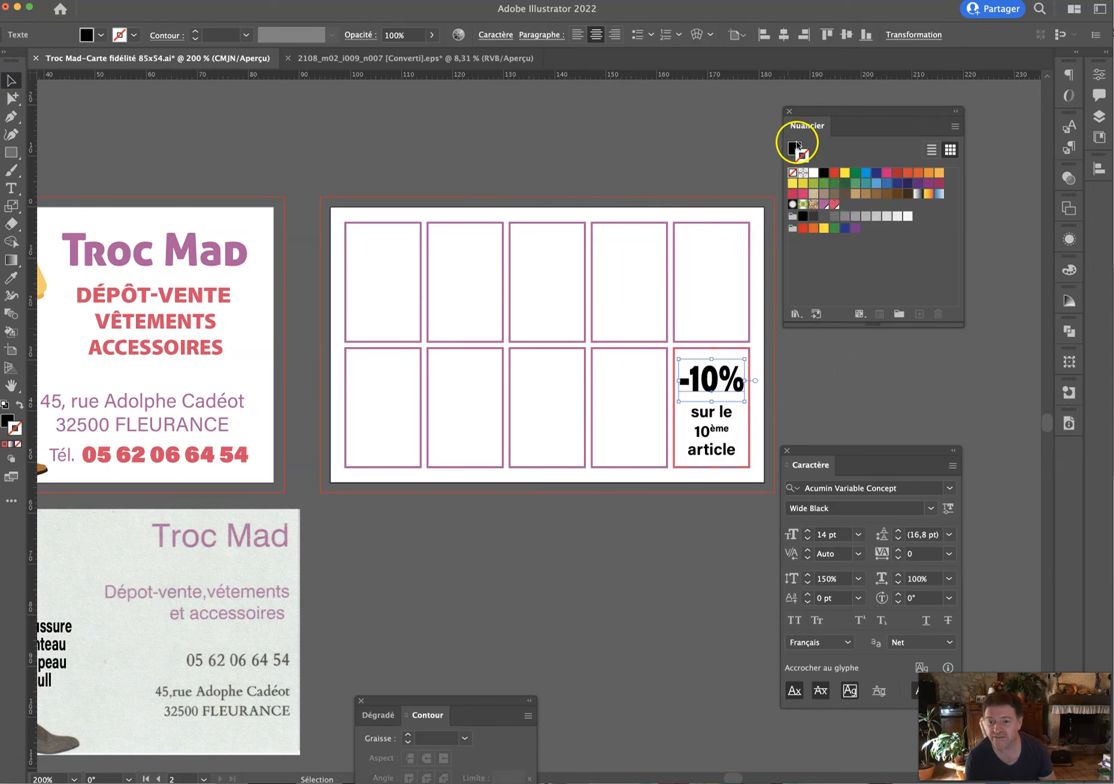
left_click(832, 206)
left_click(728, 421)
left_click(836, 206)
left_click(831, 365)
Move the swatches and character panels aside and bring both cards into view.
key("space")
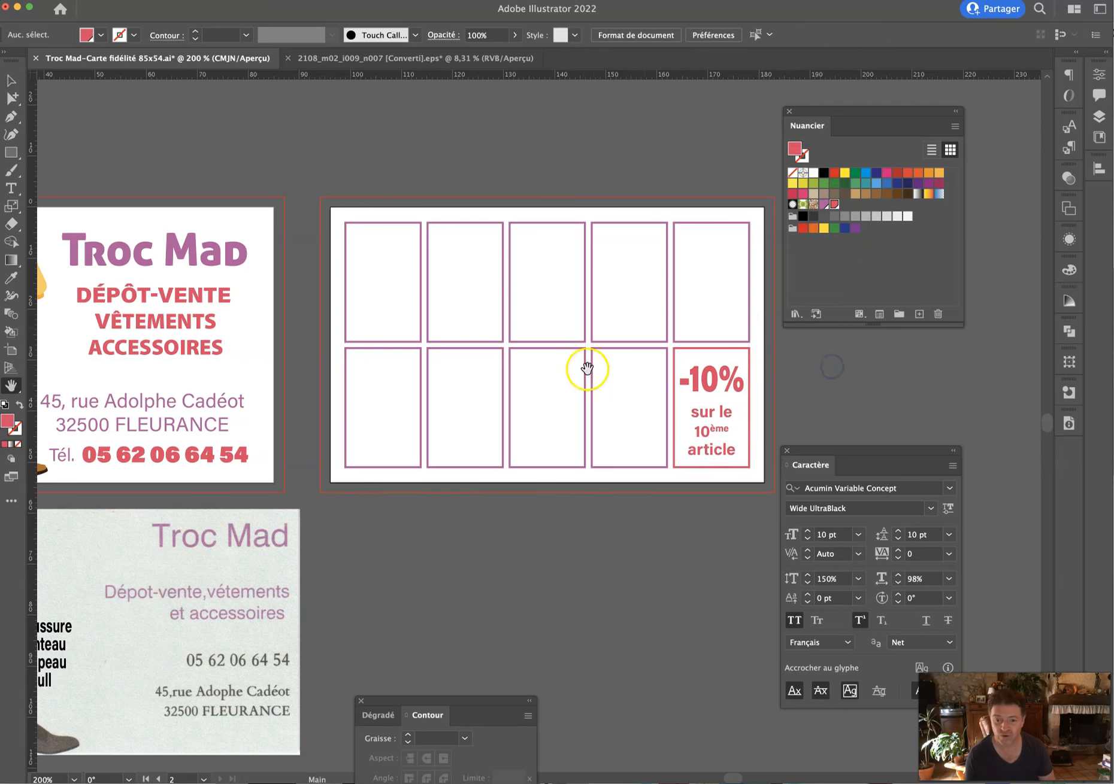
left_click_drag(539, 356, 718, 265)
left_click_drag(840, 116, 587, 545)
left_click_drag(803, 462, 932, 554)
left_click_drag(464, 385, 523, 388)
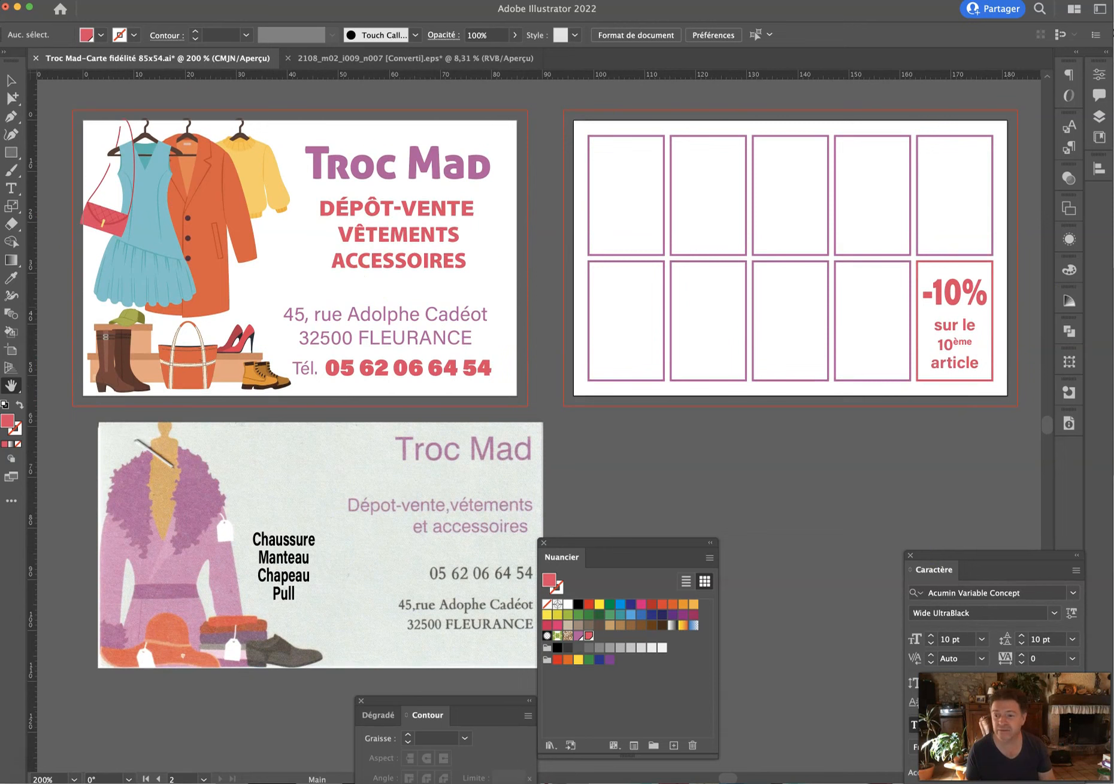
Create a bottom layer named 'Arrière plan / Fond' and draw a rectangle over the front card's top.
left_click(1096, 114)
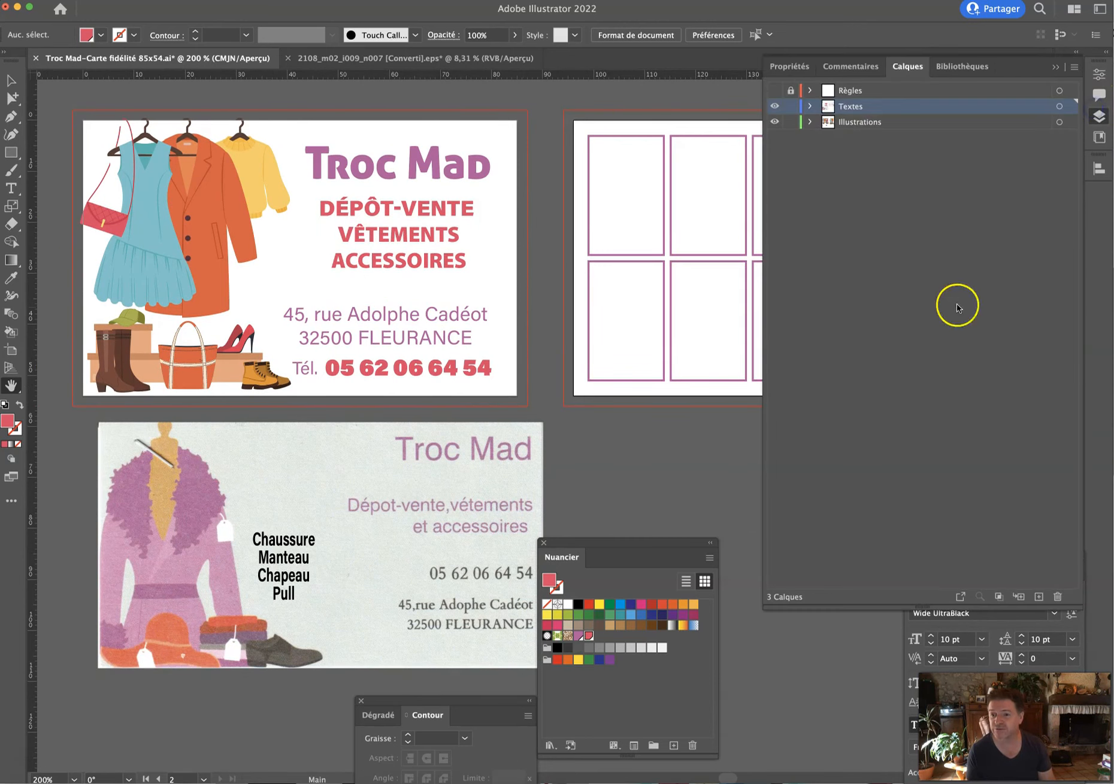
left_click(1038, 597)
left_click_drag(869, 106, 868, 166)
double_click(856, 138)
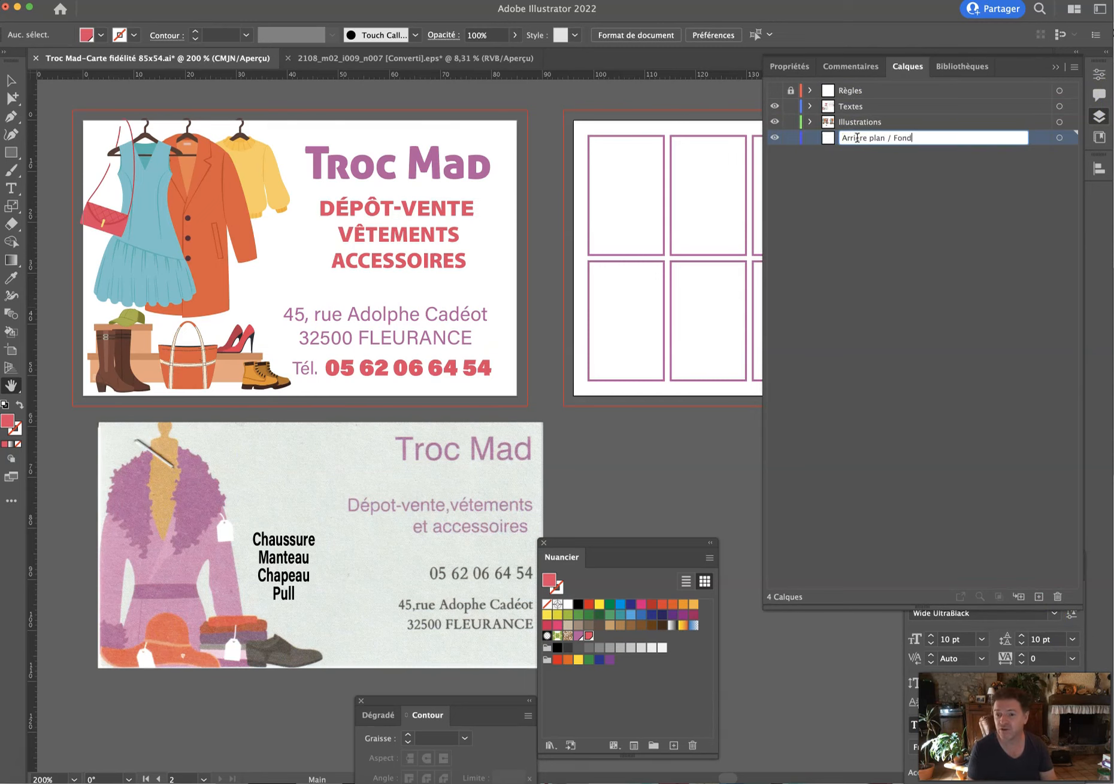
key("Return")
left_click(7, 153)
left_click_drag(409, 97, 537, 233)
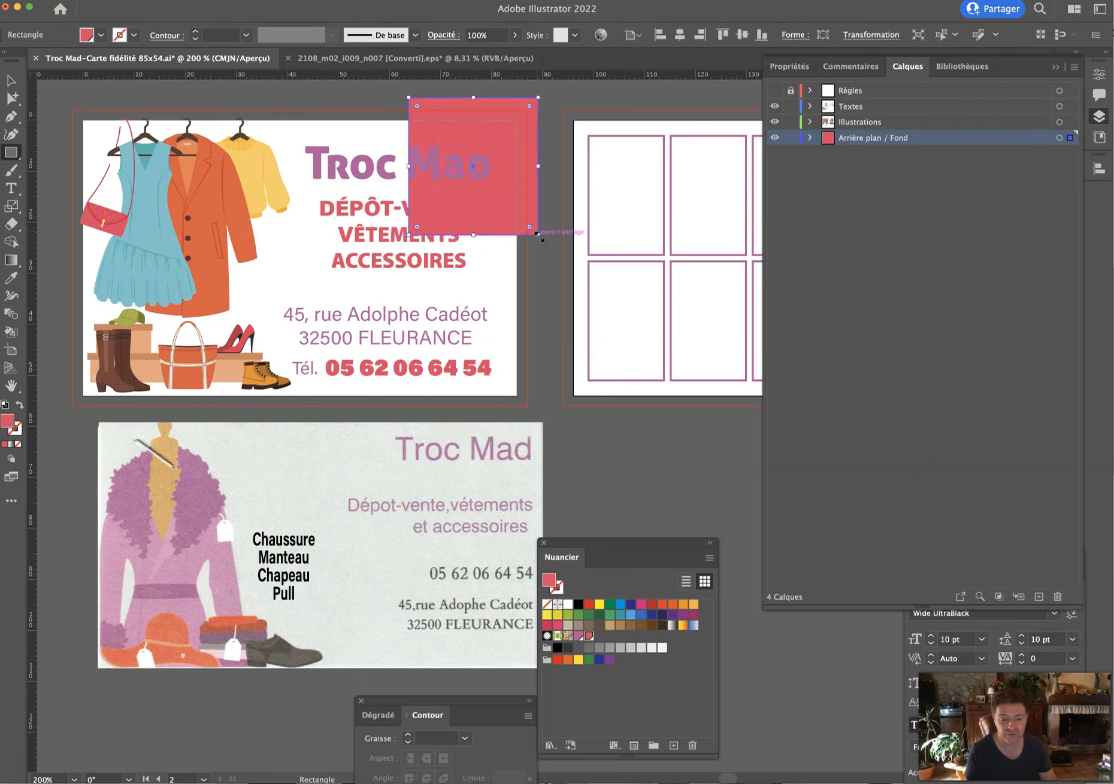
Fill the new rectangle with light pink EDD1D8.
double_click(548, 581)
left_click(330, 427)
left_click_drag(245, 317, 187, 313)
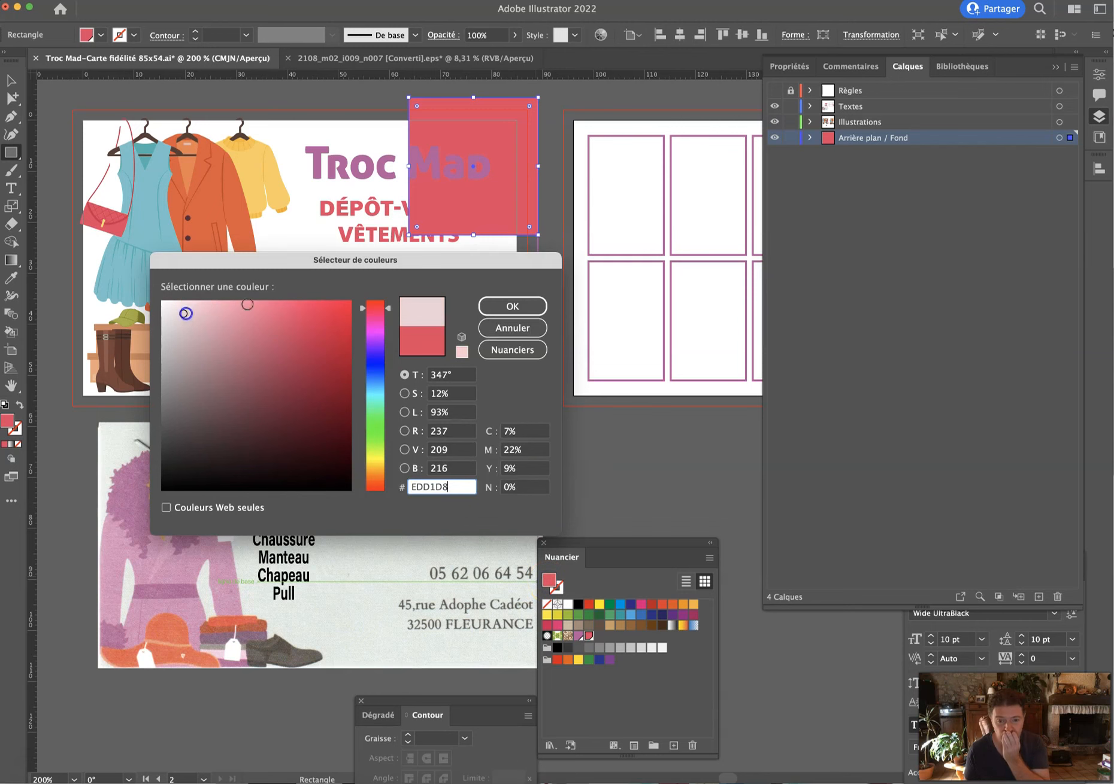
left_click(511, 306)
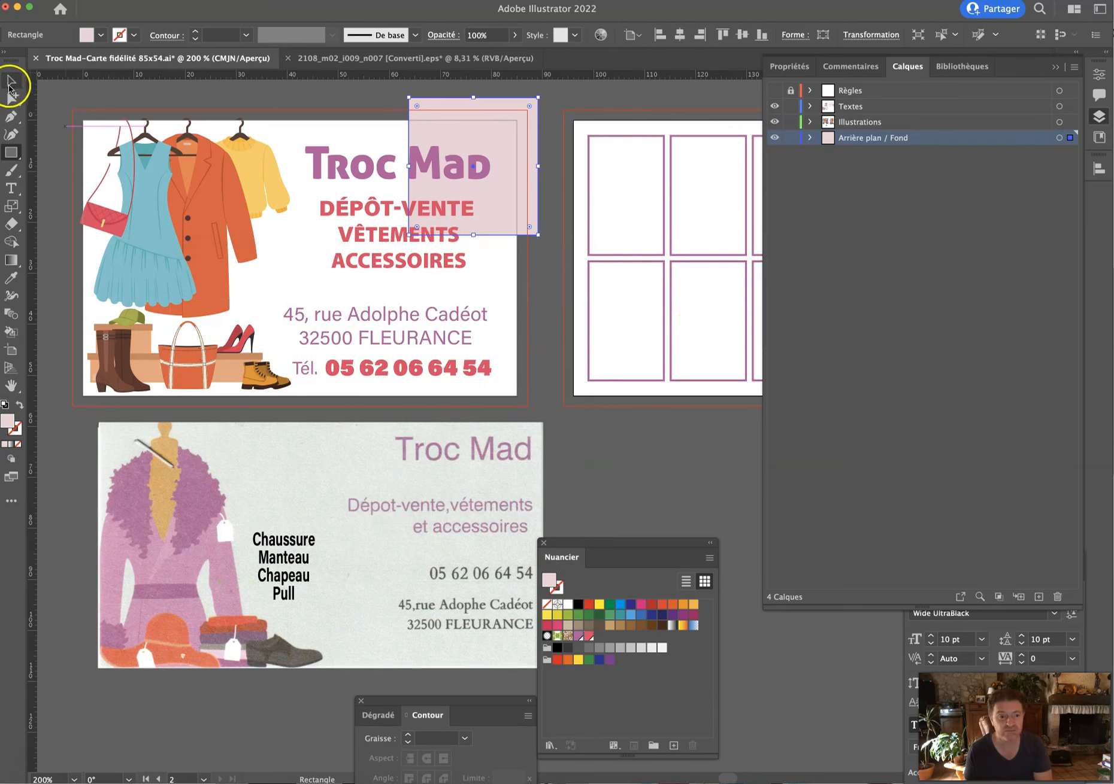
Align and stretch the pink rectangle to cover the whole front card.
left_click(10, 84)
left_click_drag(529, 119, 518, 131)
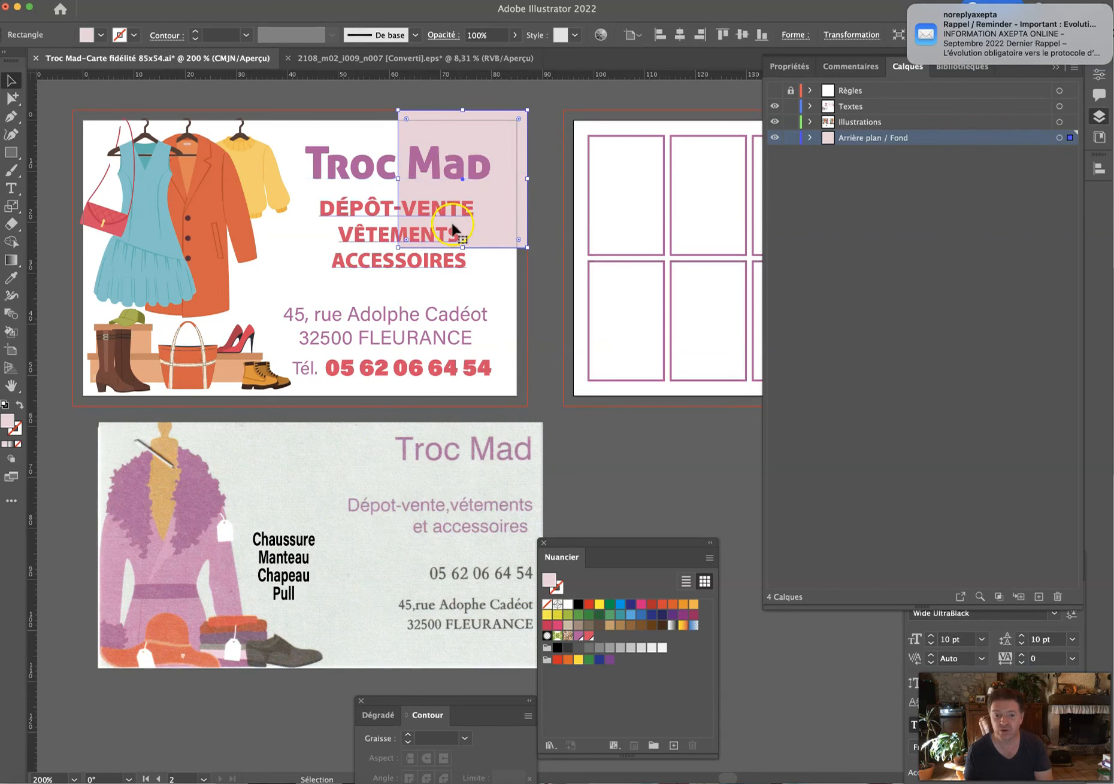
left_click_drag(395, 245, 74, 405)
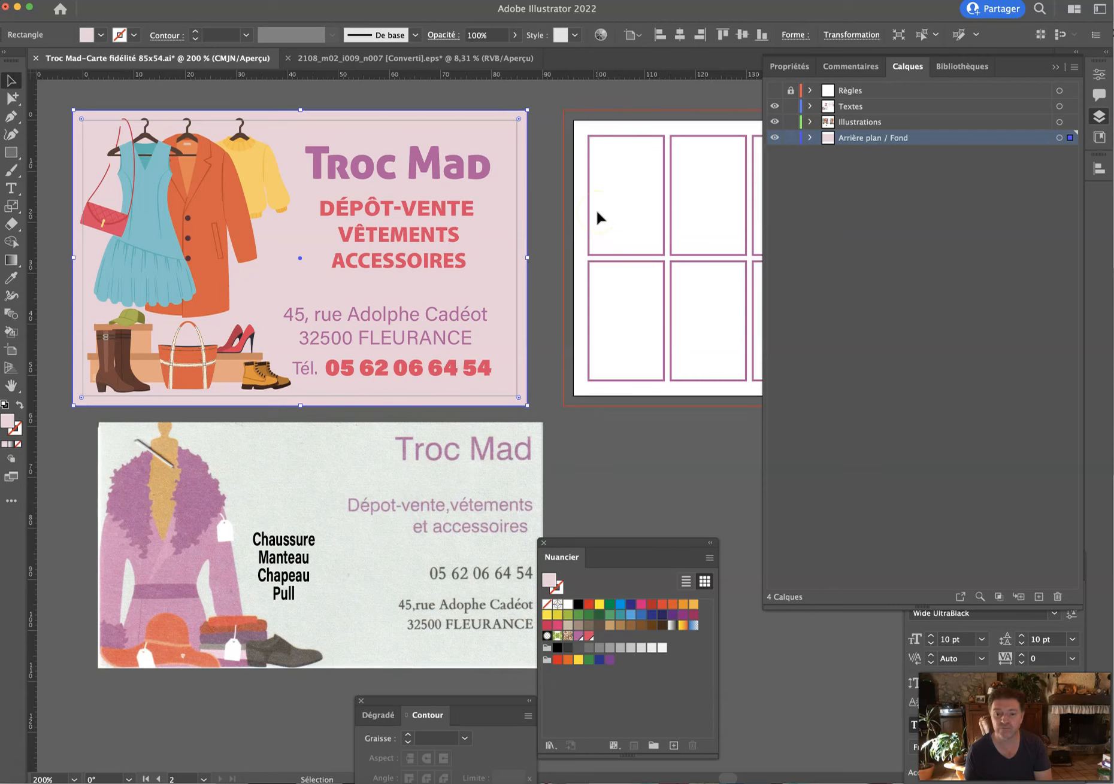
Keep the pink fill and copy the background rectangle onto the back card.
double_click(547, 580)
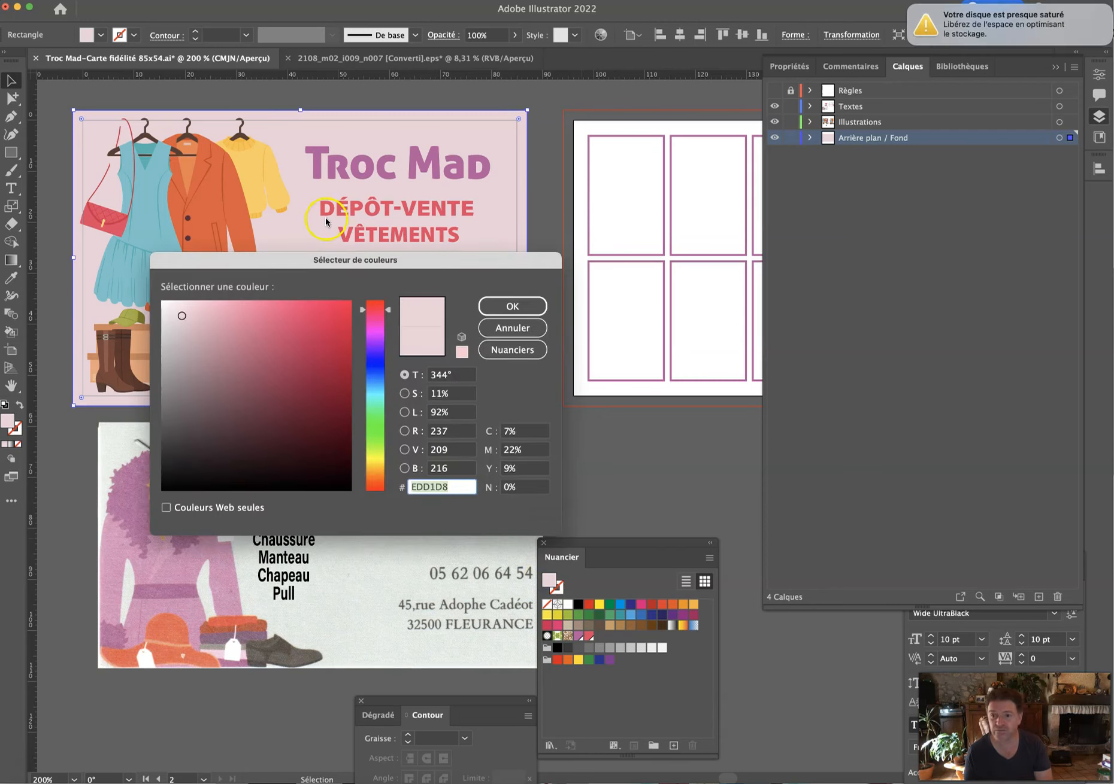
left_click(512, 306)
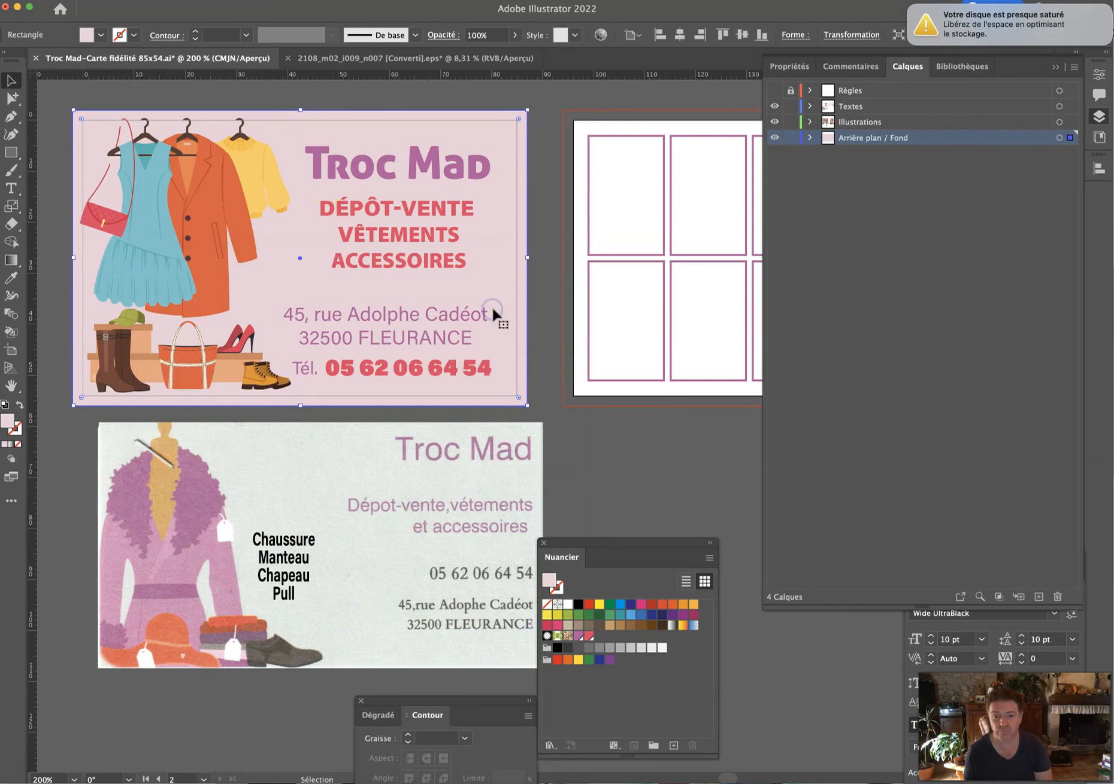
left_click(1055, 67)
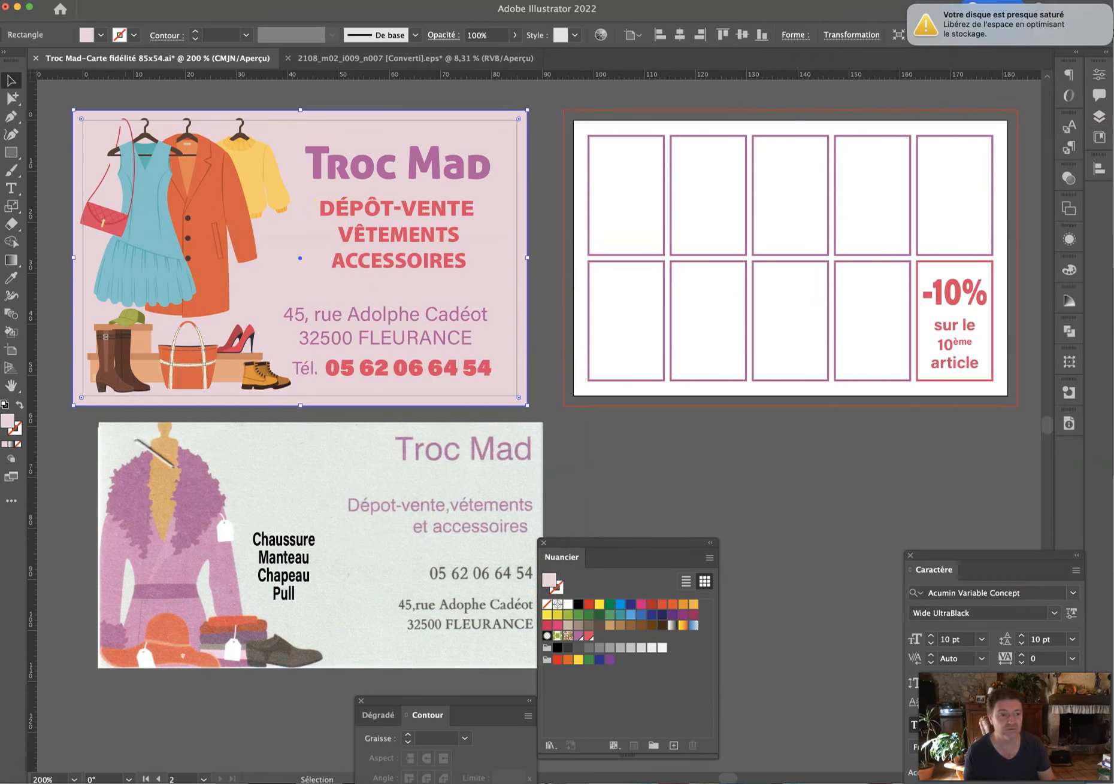
key("shift+Tab")
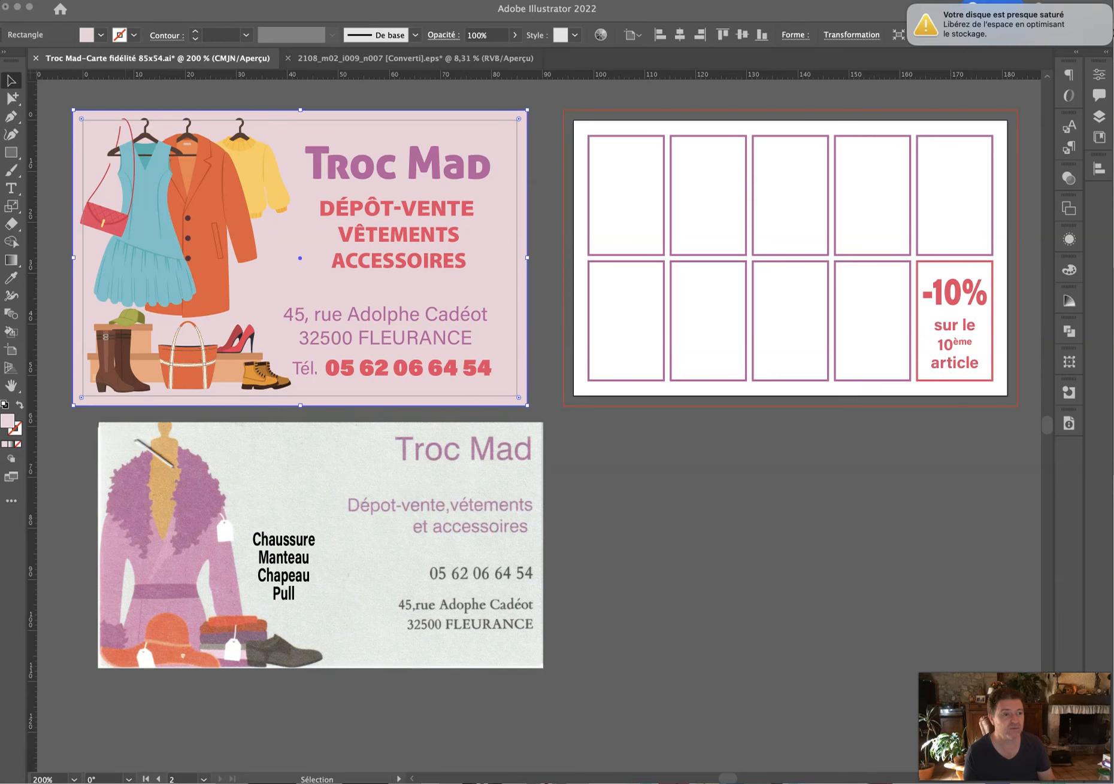
left_click(399, 282)
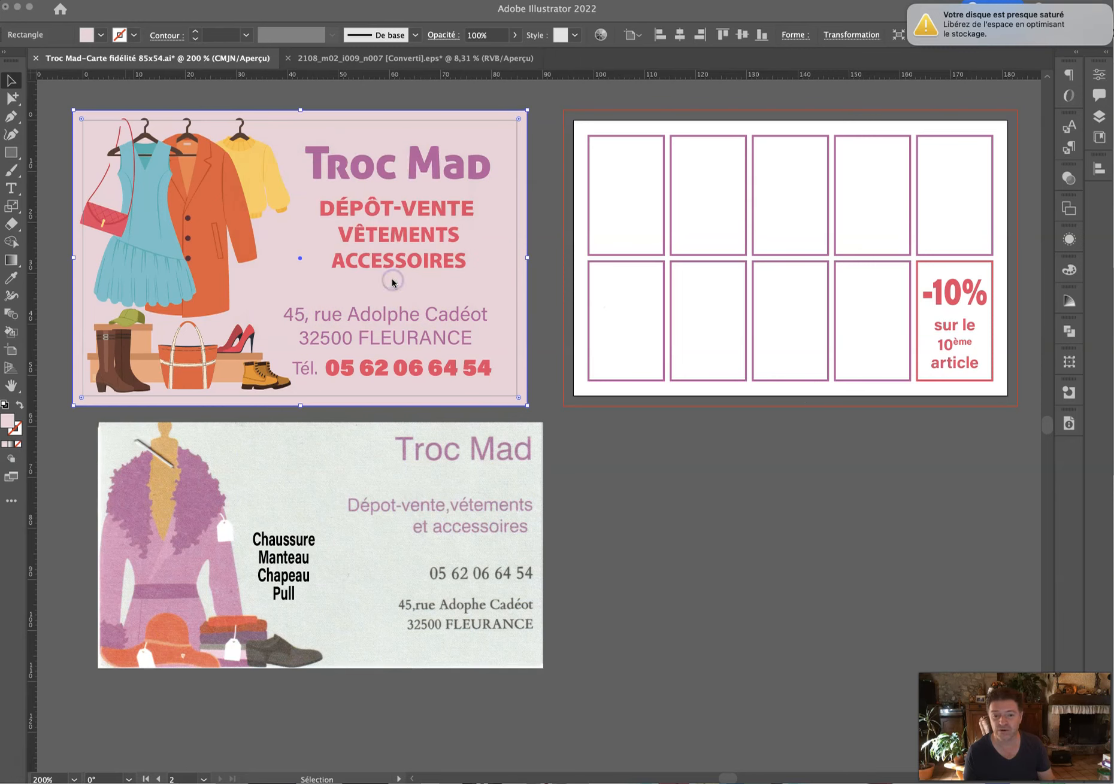
key("shift+Tab")
left_click_drag(486, 117, 982, 127)
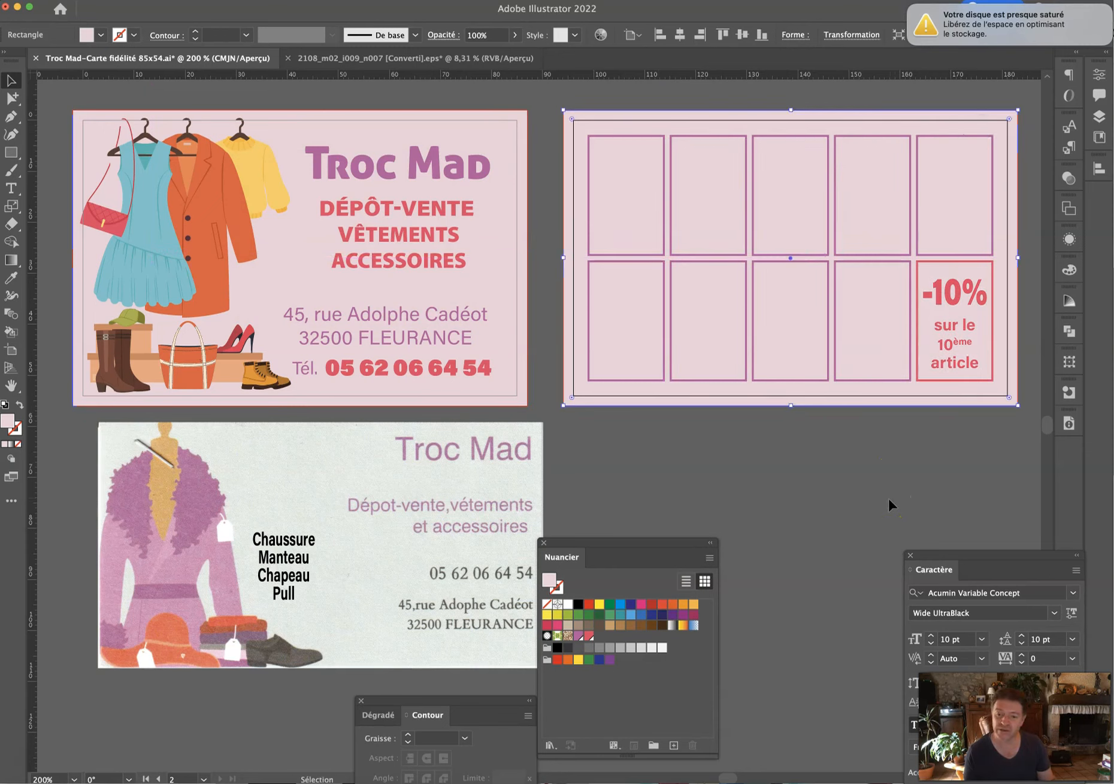
Select just the grid of stamp boxes inside the back card's group.
left_click(641, 96)
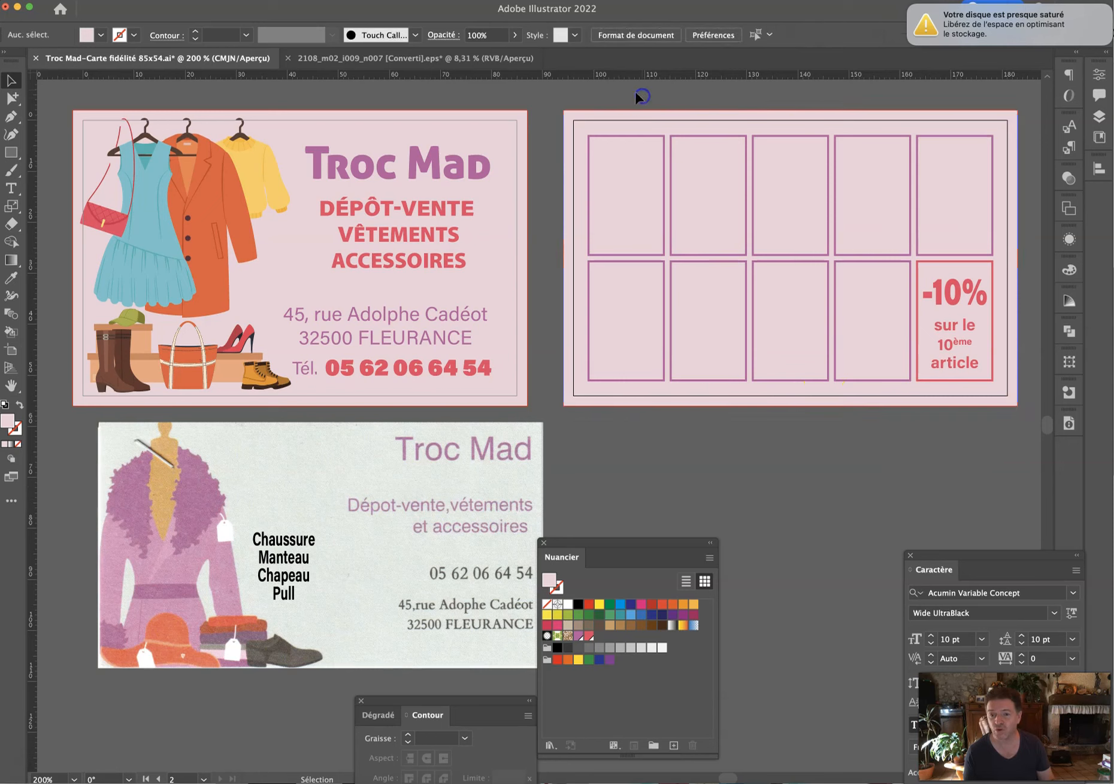
left_click(943, 215)
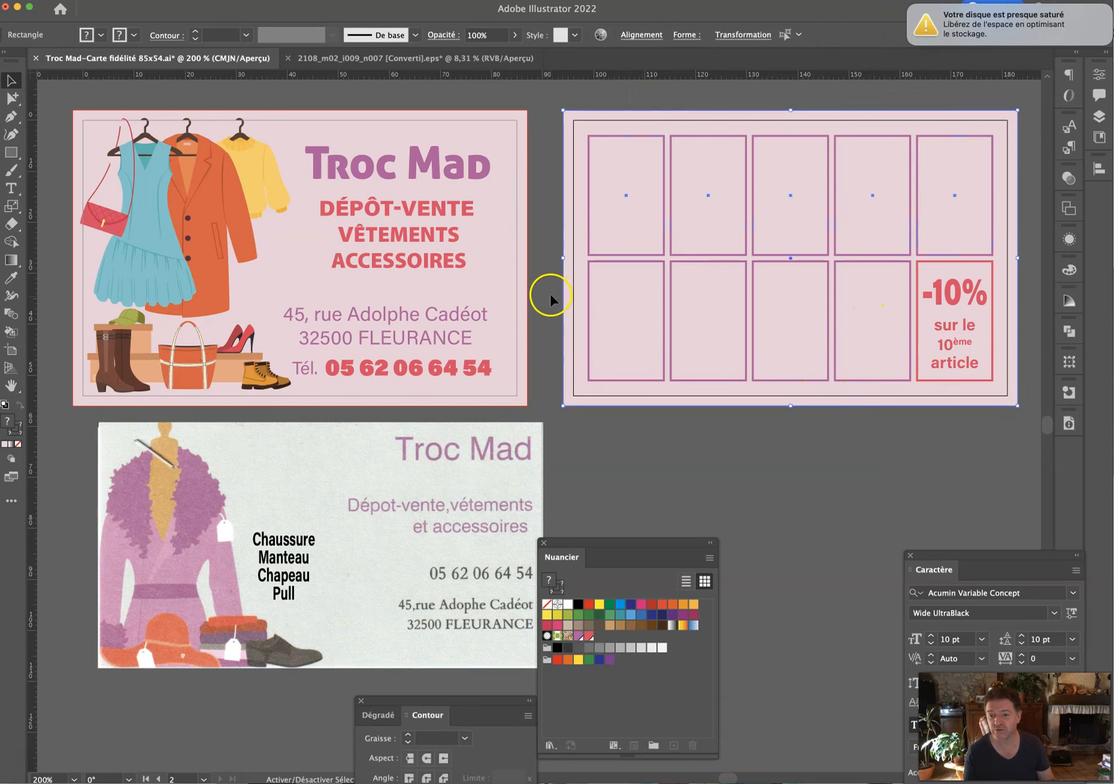
left_click(870, 325)
left_click(844, 401)
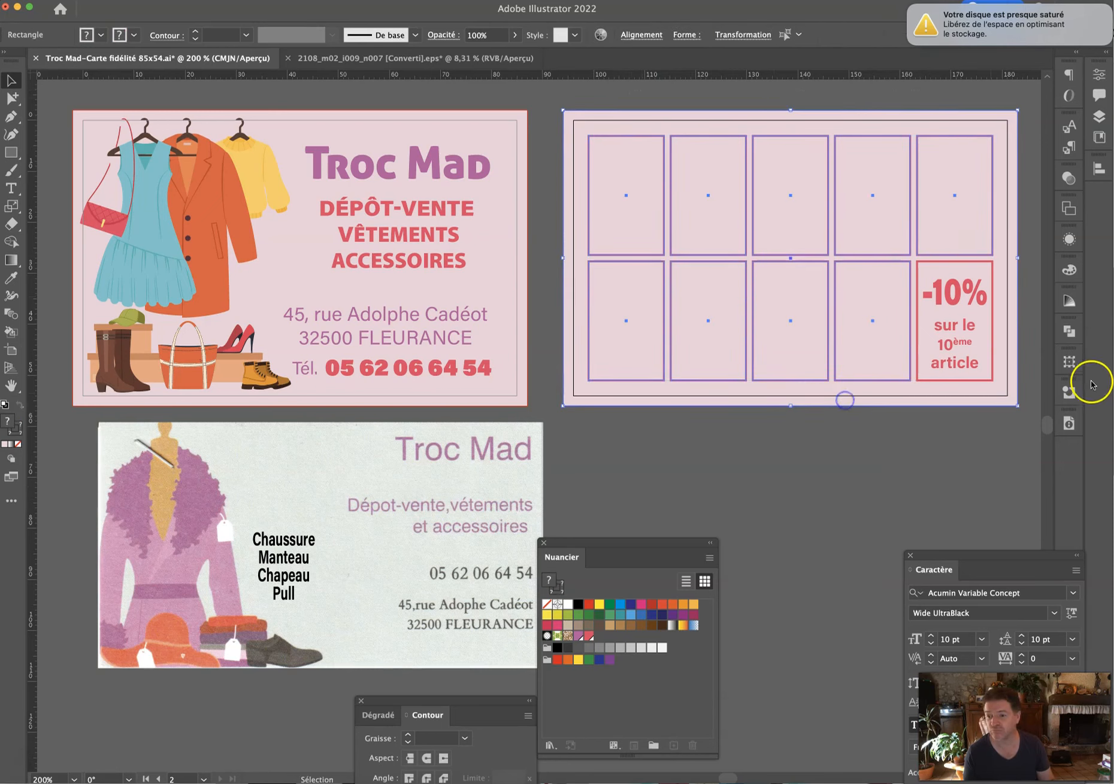
left_click(652, 398, "shift")
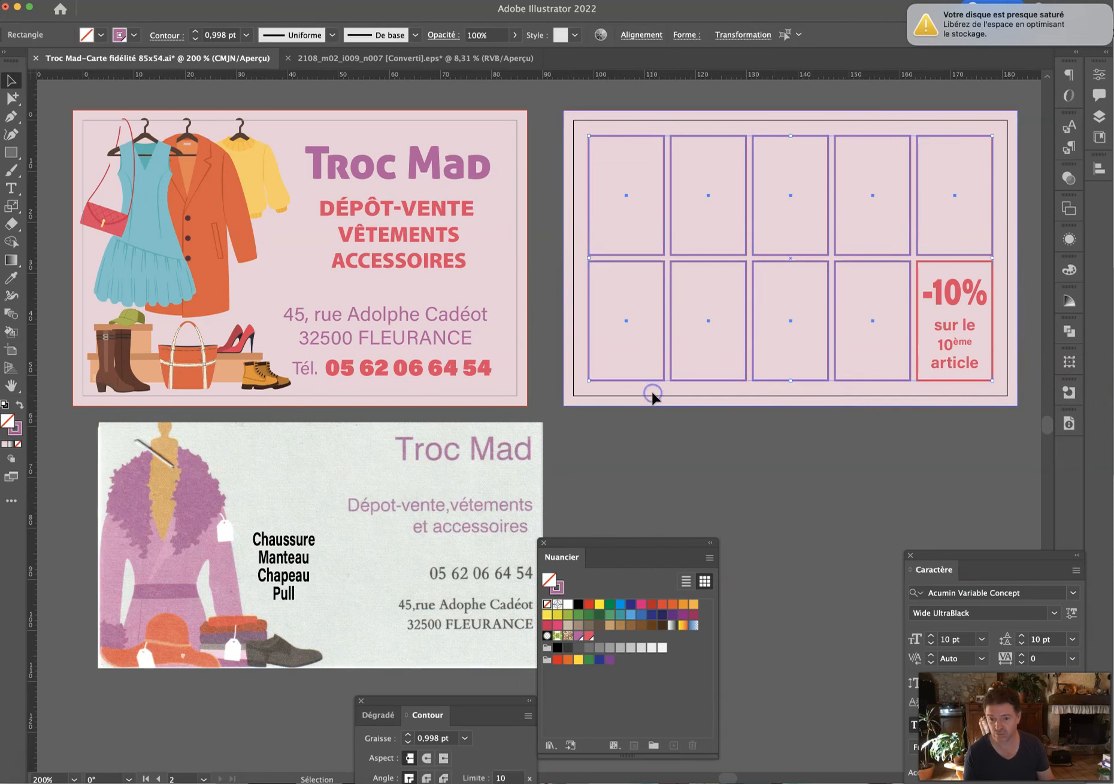
Fill the stamp boxes and the -10% box with the white swatch.
left_click(569, 605)
left_click(787, 535)
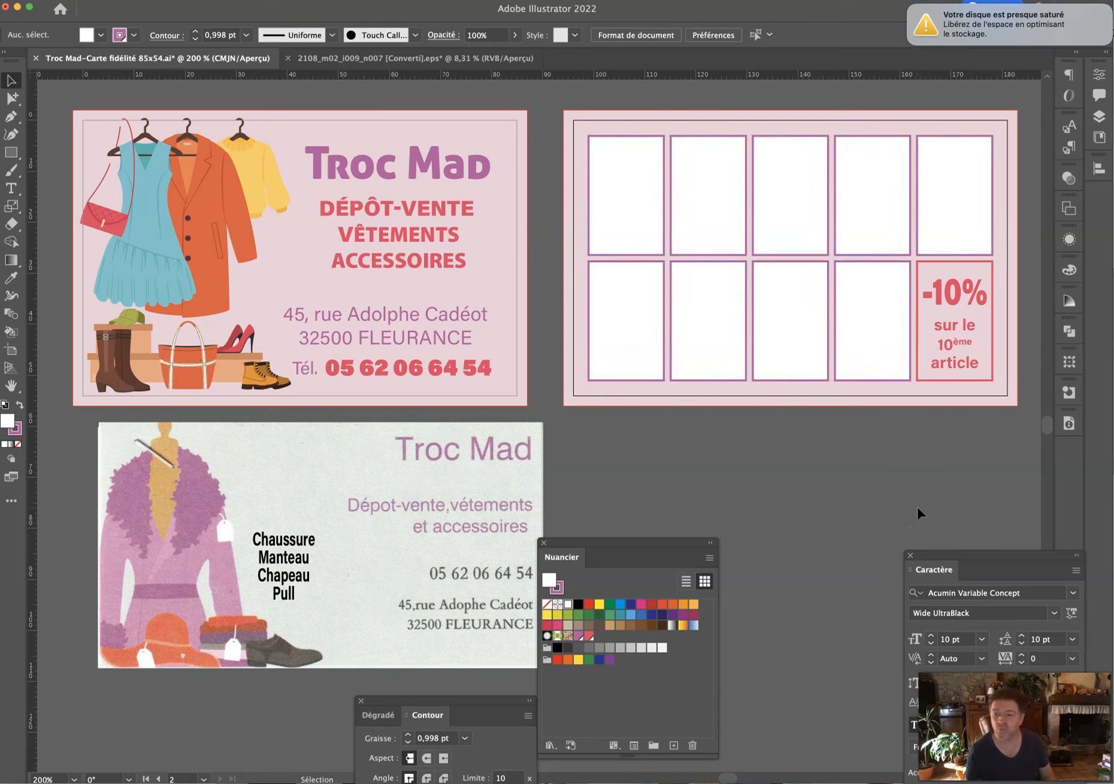
left_click(927, 262)
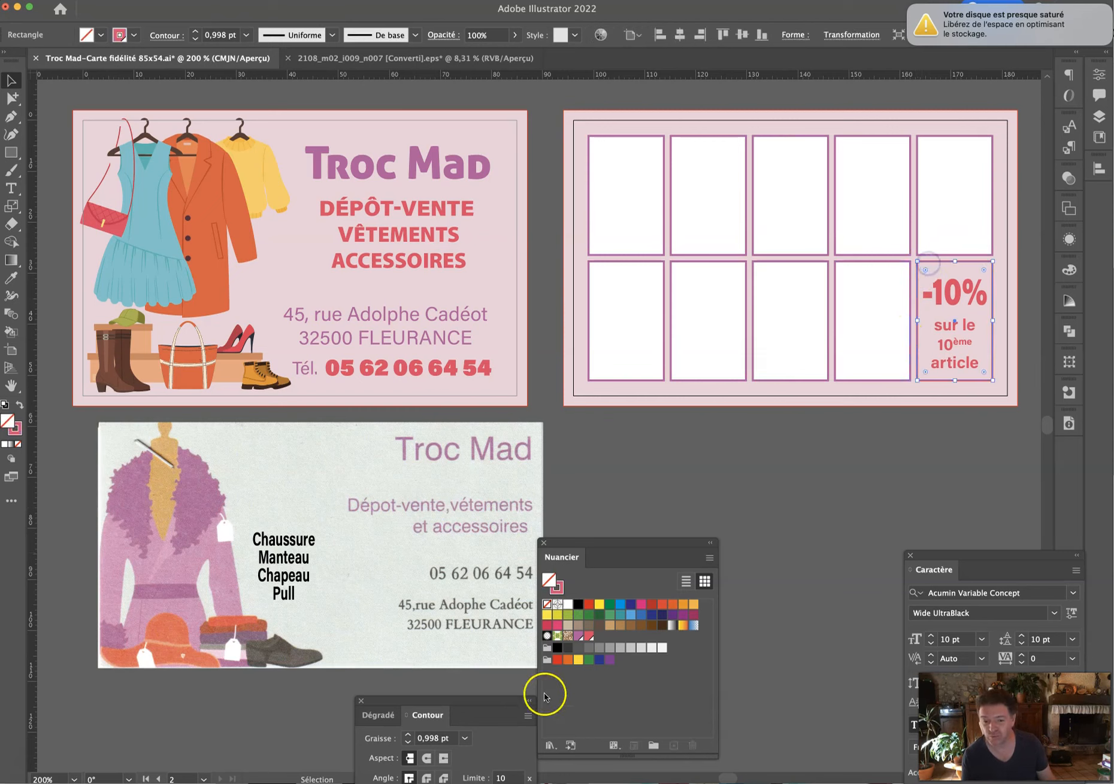
left_click(567, 604)
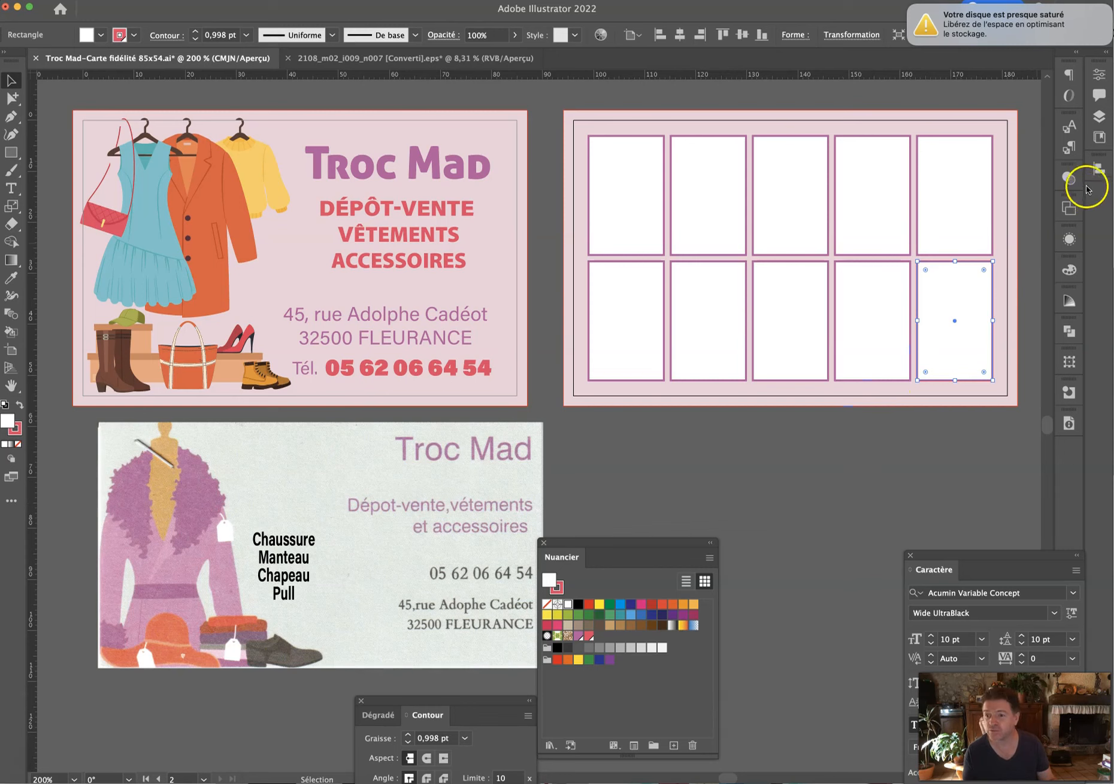
Select all ten stamp boxes on the back card, top and bottom rows.
left_click(1097, 117)
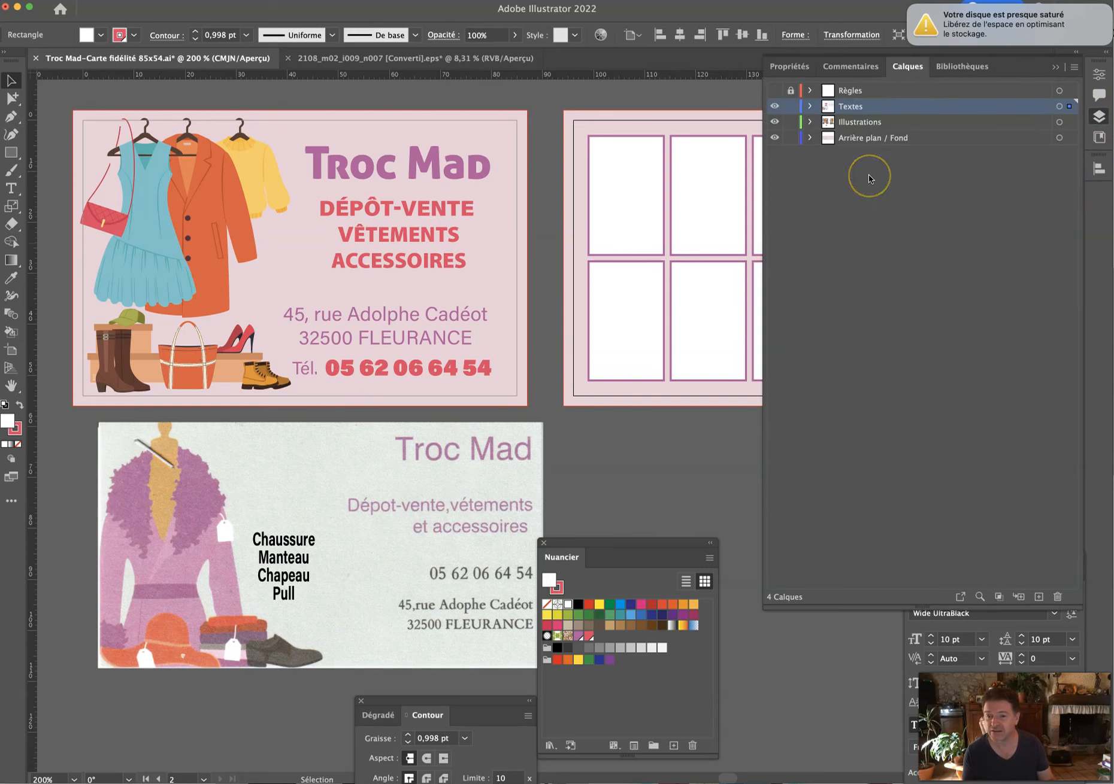
left_click(680, 180)
left_click(1055, 66)
left_click(791, 207, "shift")
left_click(872, 202, "shift")
left_click(922, 346, "shift")
left_click(838, 332, "shift")
left_click(758, 329, "shift")
left_click(694, 332, "shift")
left_click(627, 337, "shift")
left_click(611, 226, "shift")
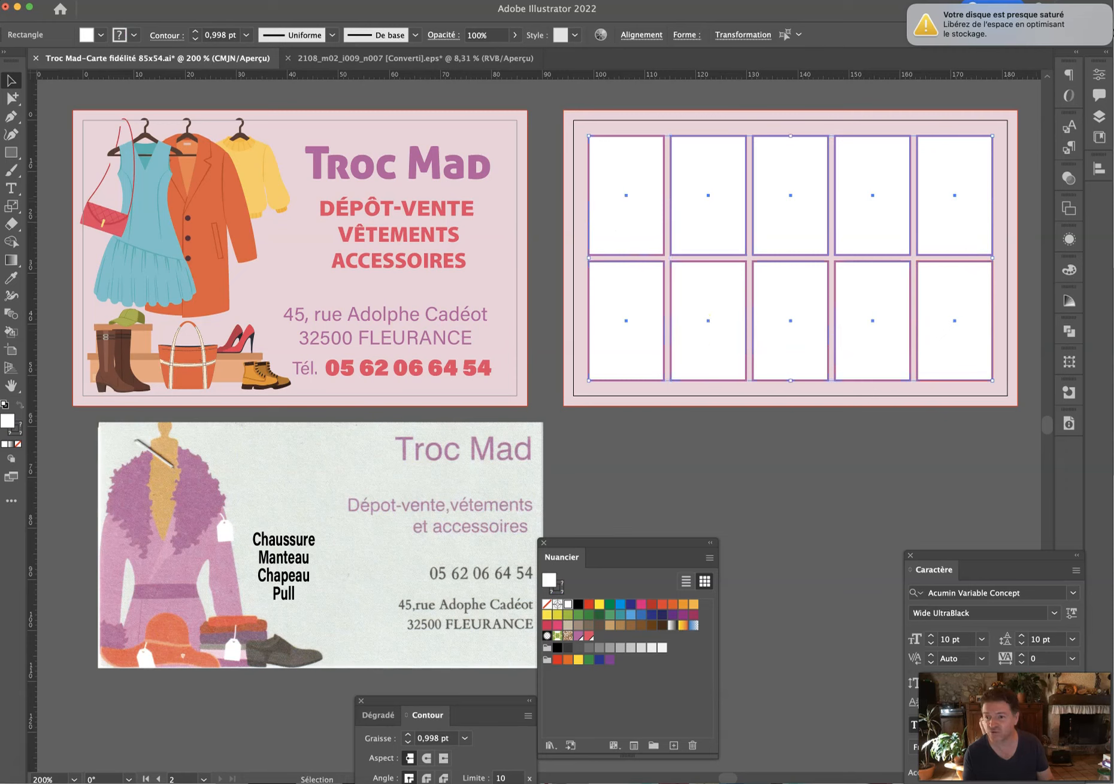
Move the selected boxes onto the Illustrations layer below Textes.
left_click(1104, 120)
left_click_drag(1069, 107, 1070, 122)
left_click(1055, 66)
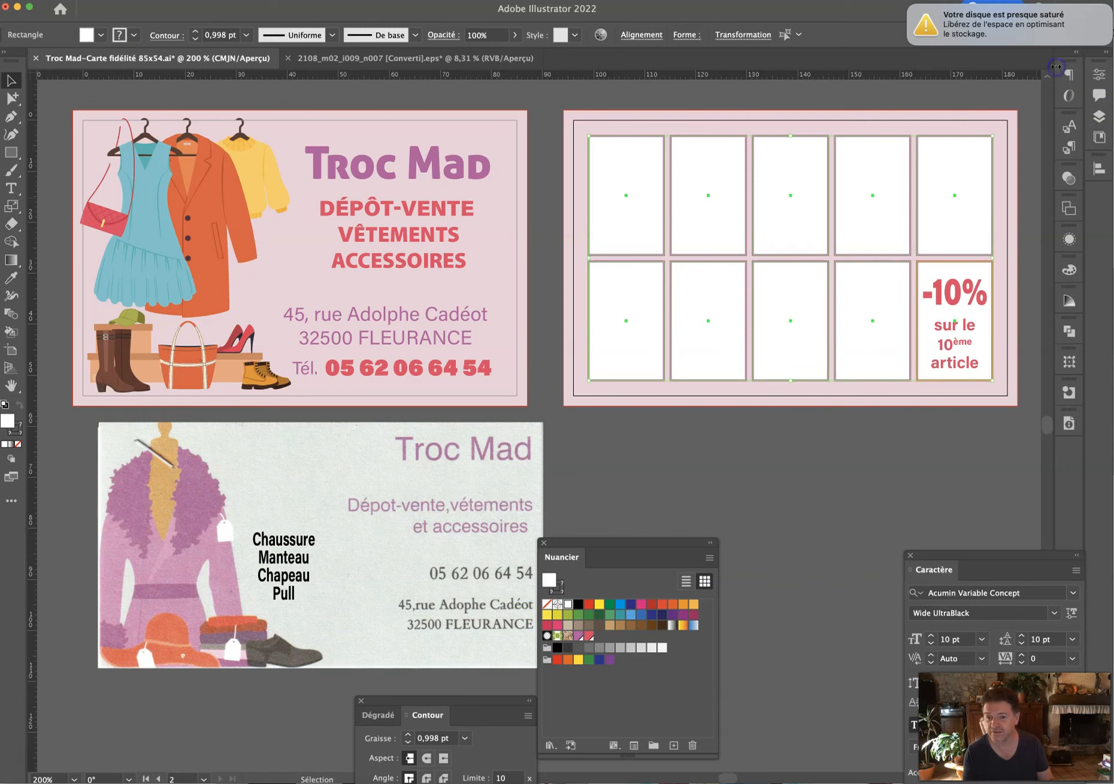
left_click(875, 496)
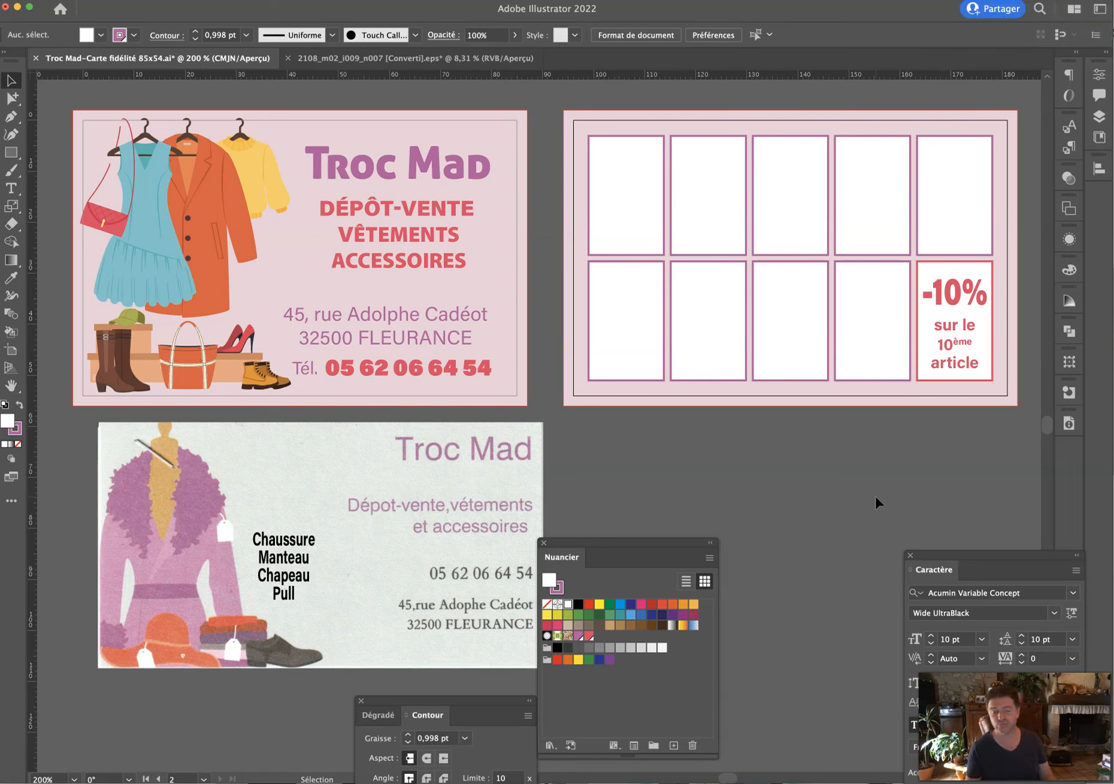
Move the Troc Mad title and DÉPÔT-VENTE slogan lower on the front card.
left_click(384, 158)
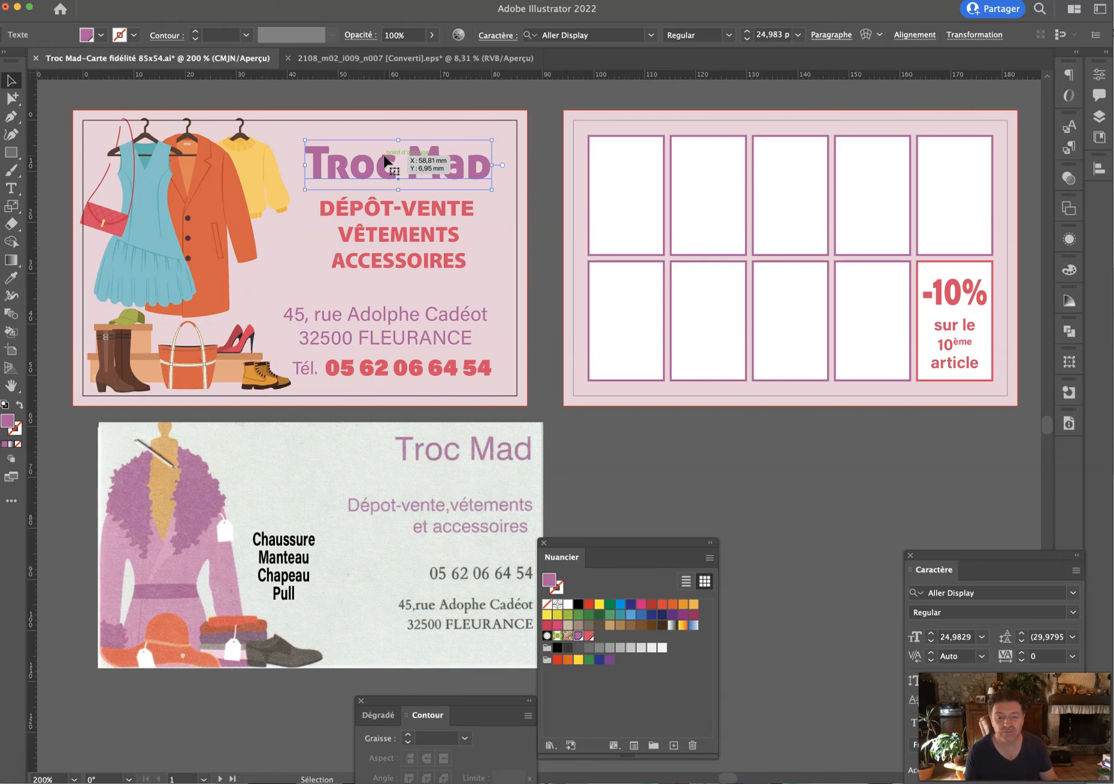
left_click_drag(384, 176, 383, 176)
left_click(402, 246, "shift")
left_click_drag(402, 245, 402, 262)
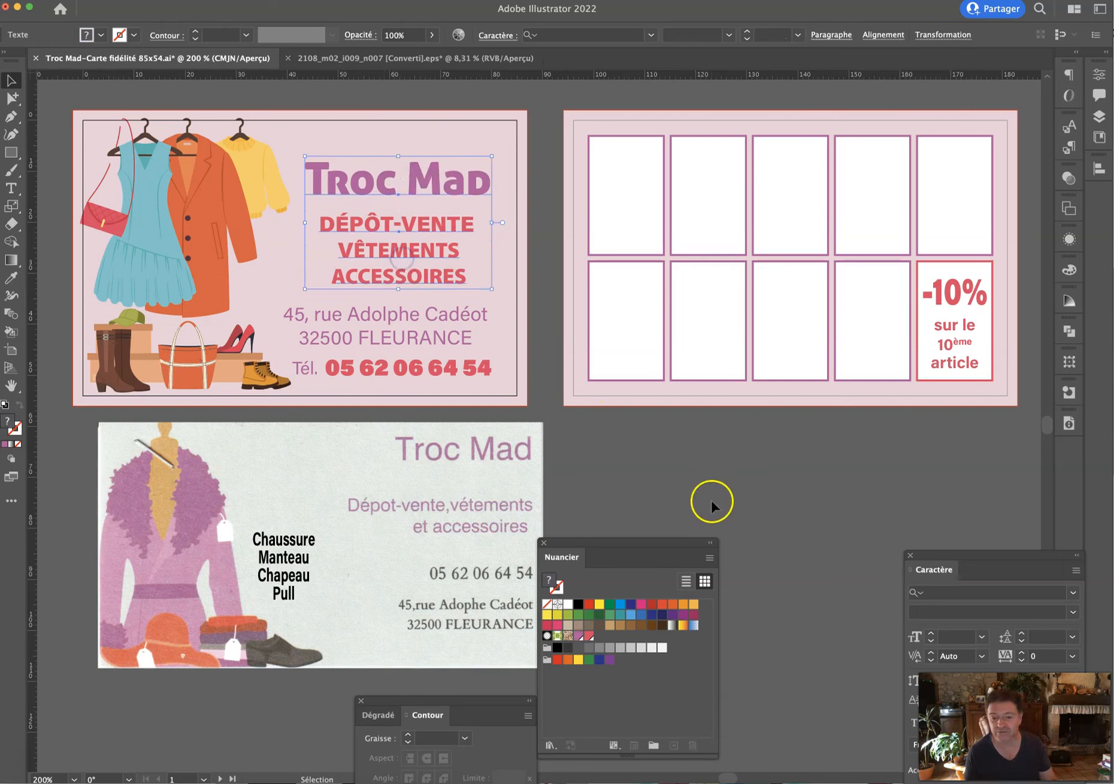
left_click(713, 501)
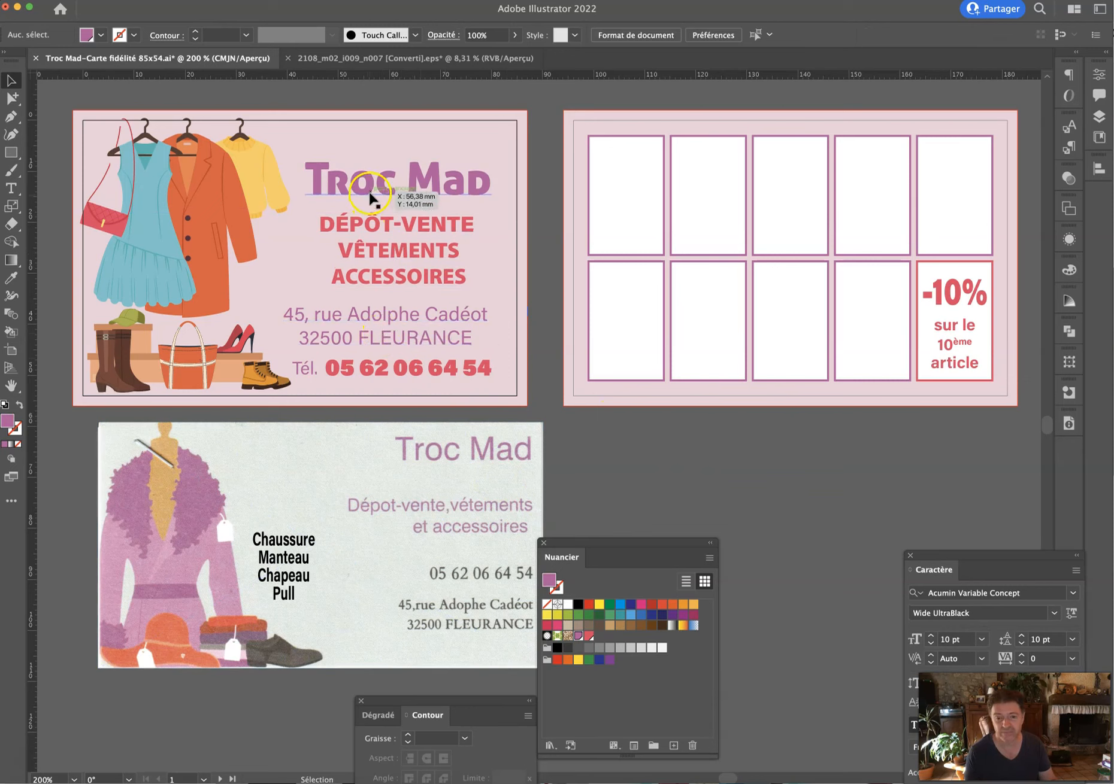
Duplicate the slogan above the title and retype it as 'CARTE DE FIDÉLITÉ'.
left_click_drag(369, 226, 372, 144)
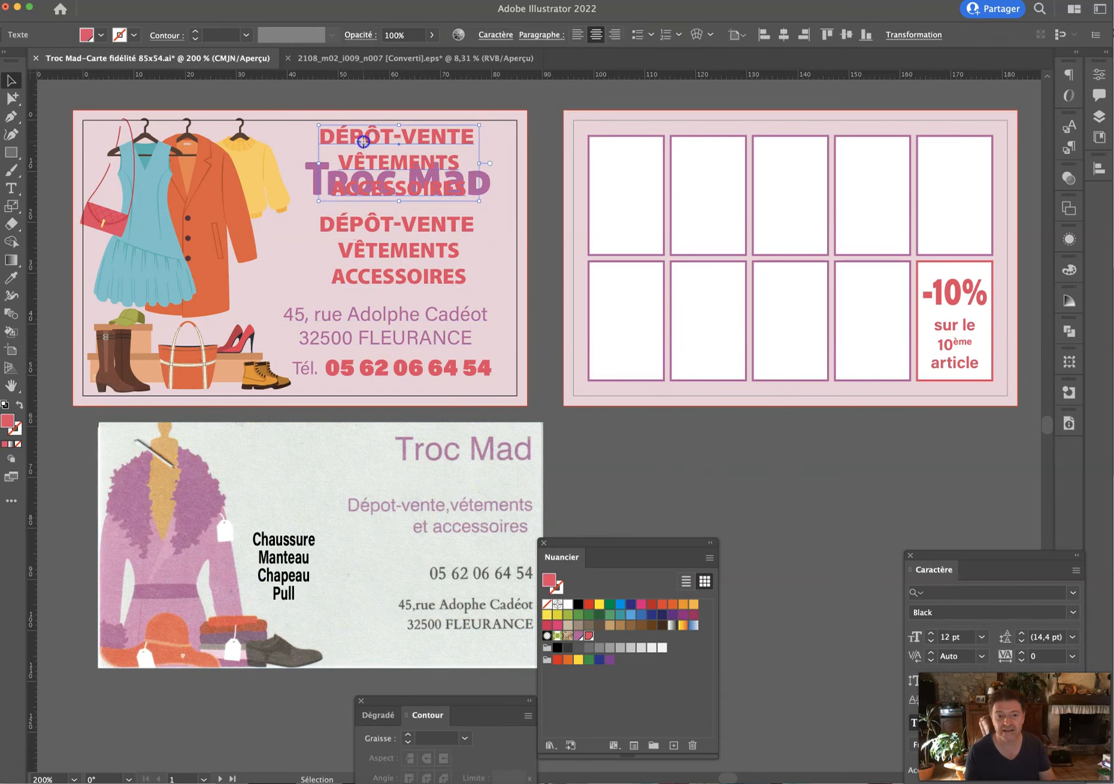
triple_click(364, 142)
key("super+a")
type("CARTER")
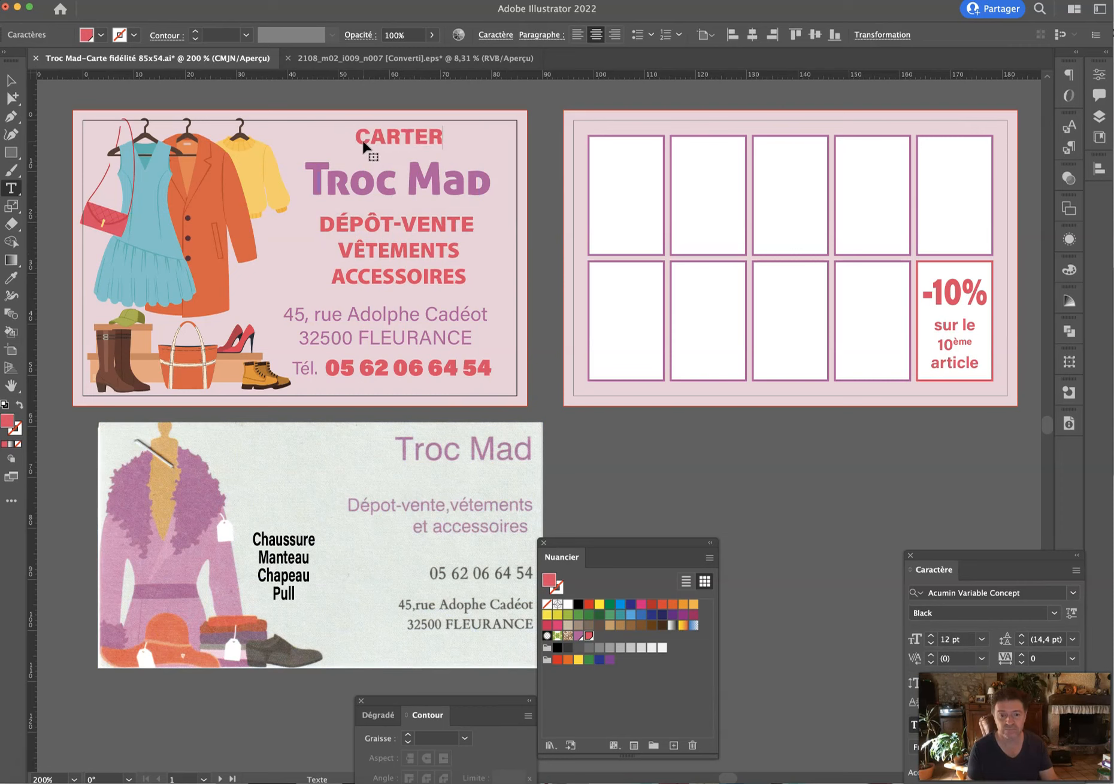
key("BackSpace")
type("DE")
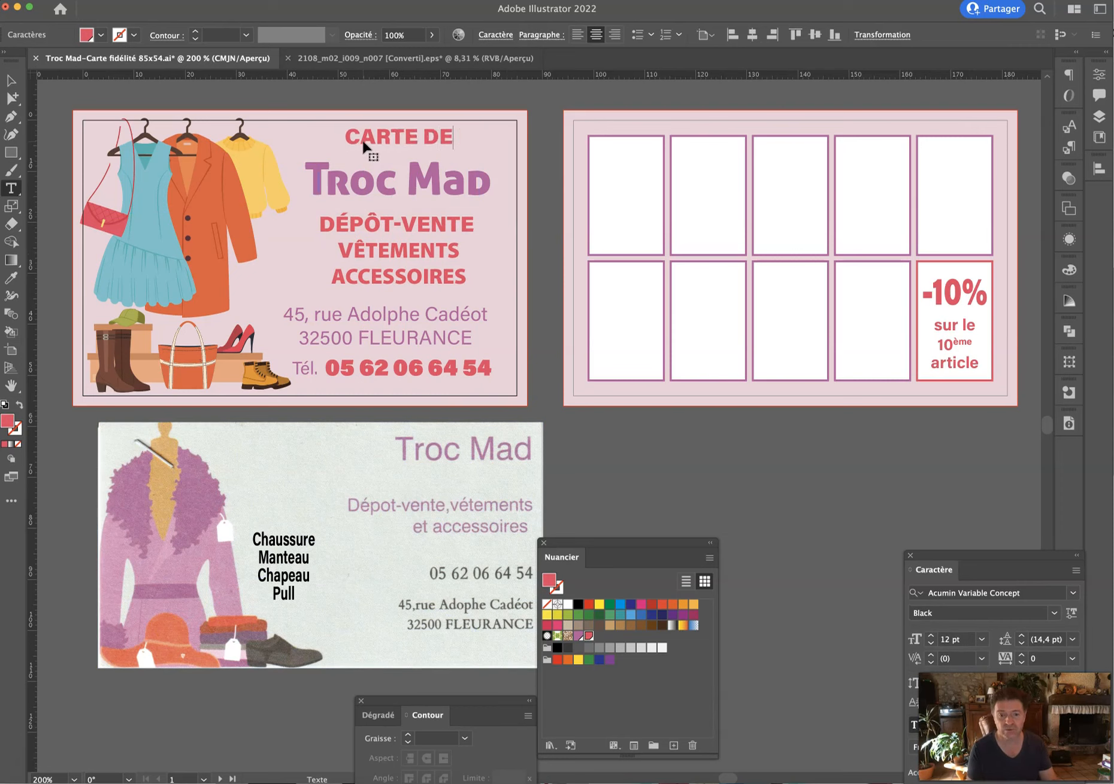
type(" FIDÉLITÉ")
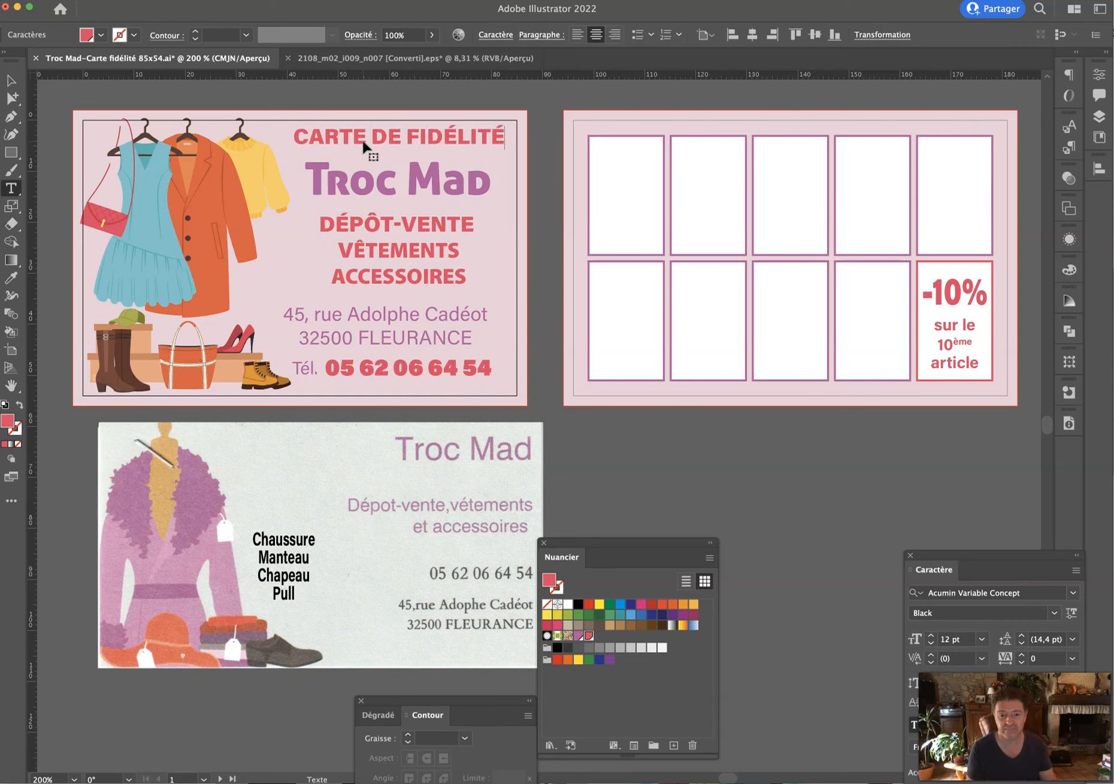
key("super+a")
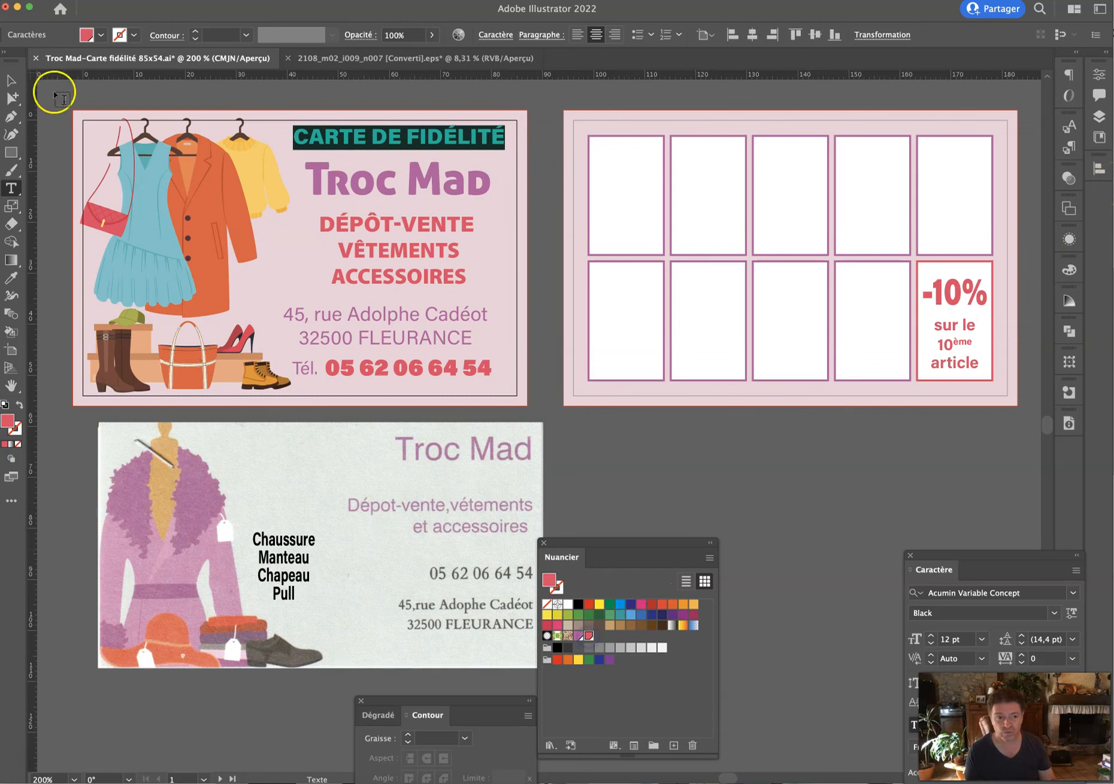
left_click(11, 79)
Switch to Affichage rogné (Trim View) to see both cards cropped to their artboards.
left_click_drag(700, 482, 857, 497)
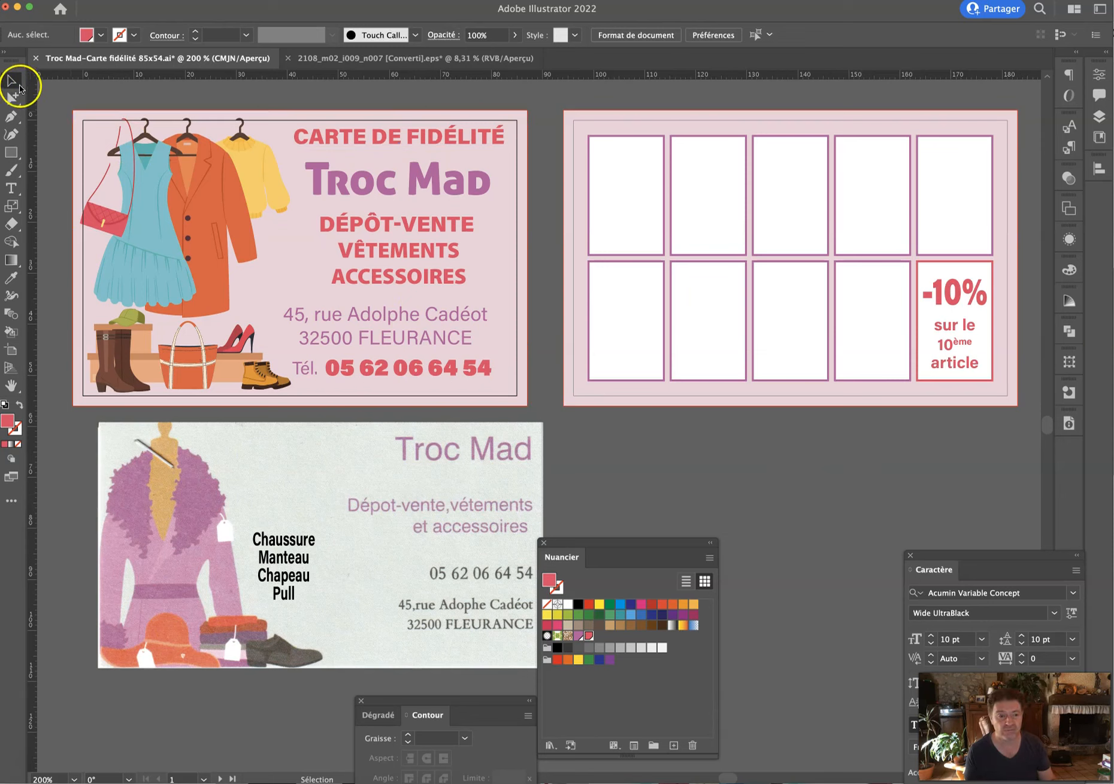
left_click(337, 364)
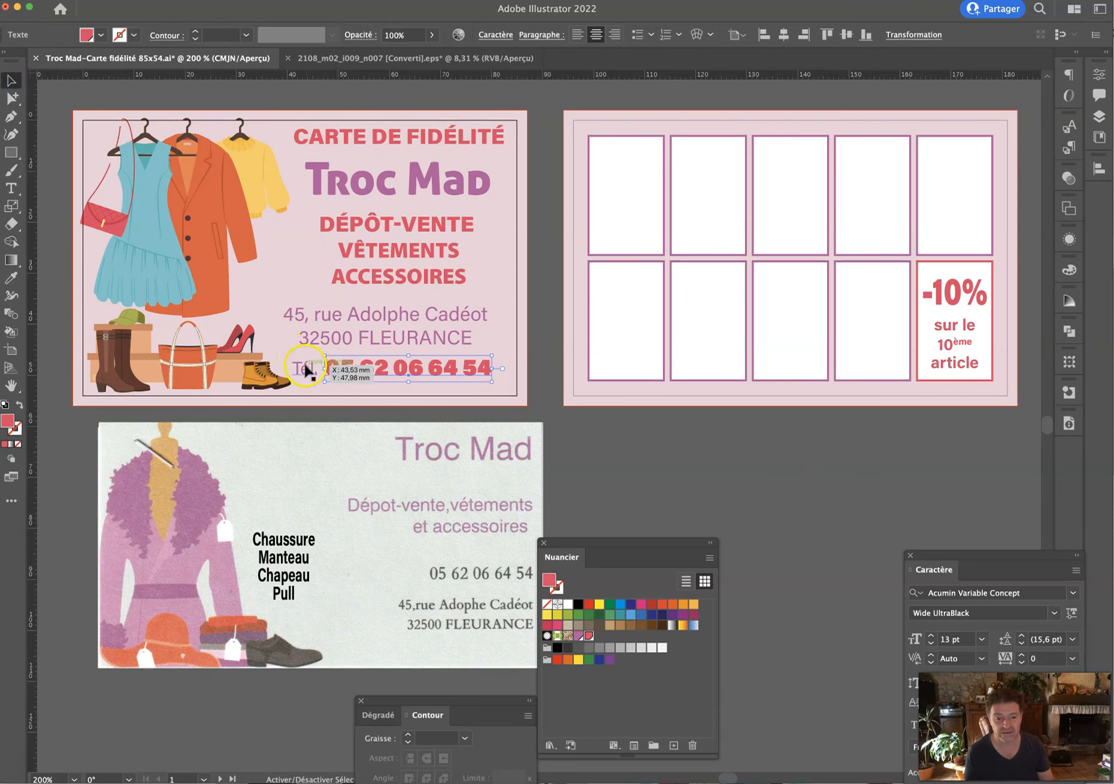
left_click(0, 0)
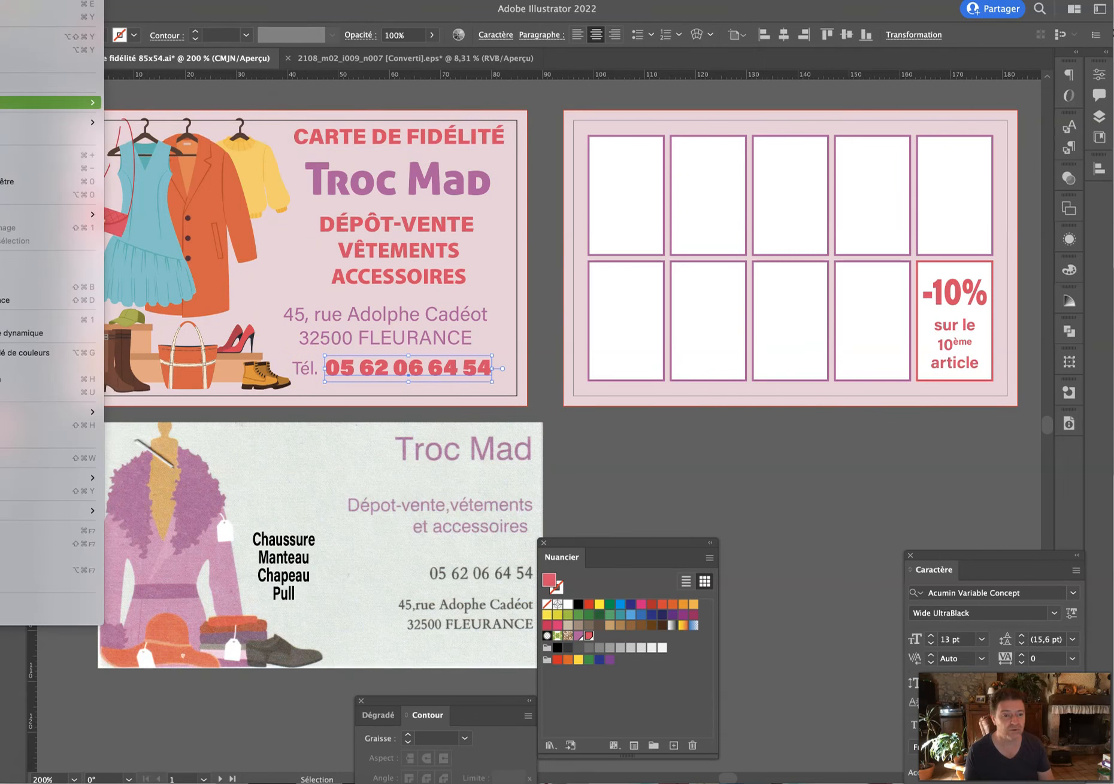
mouse_move(60, 102)
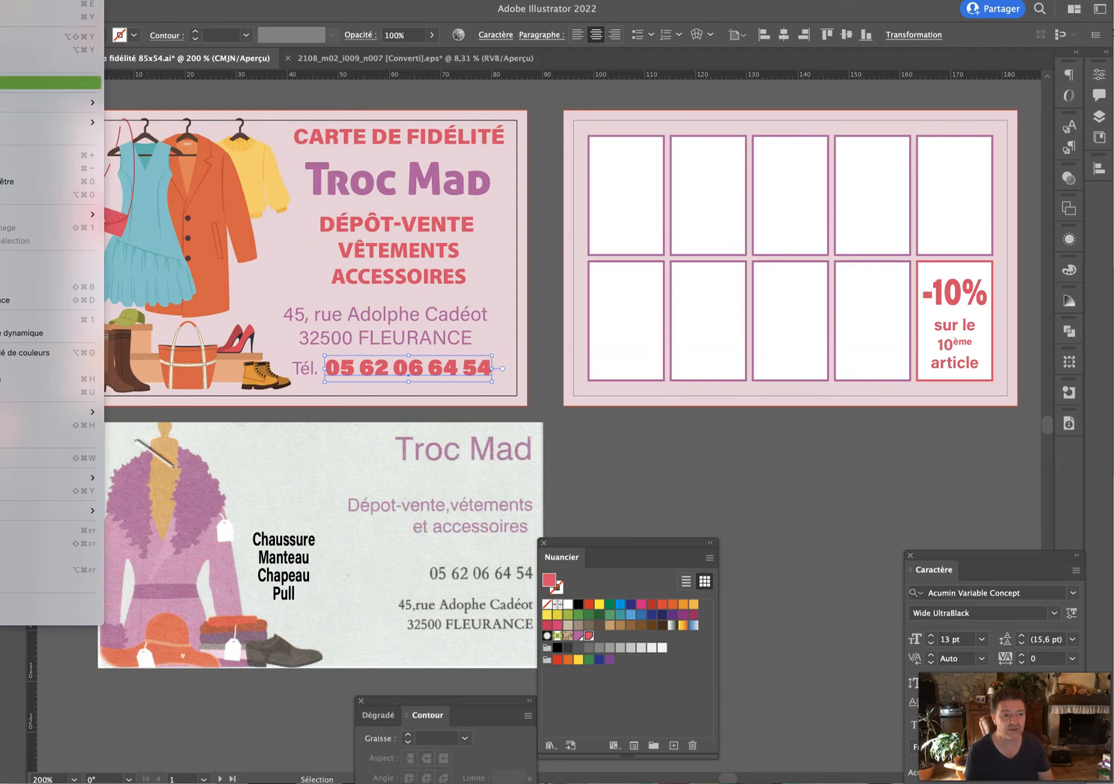
left_click(48, 62)
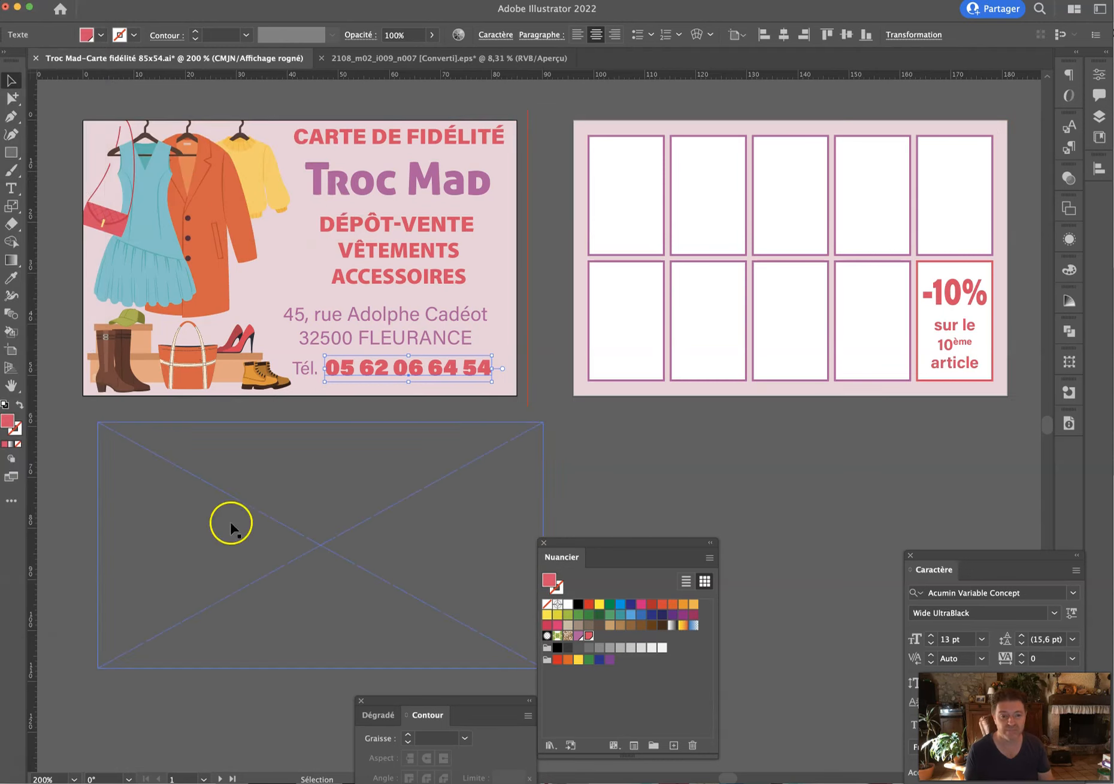
Nudge the DÉPÔT-VENTE slogan block down and set its line spacing to 13 pt.
left_click(208, 289)
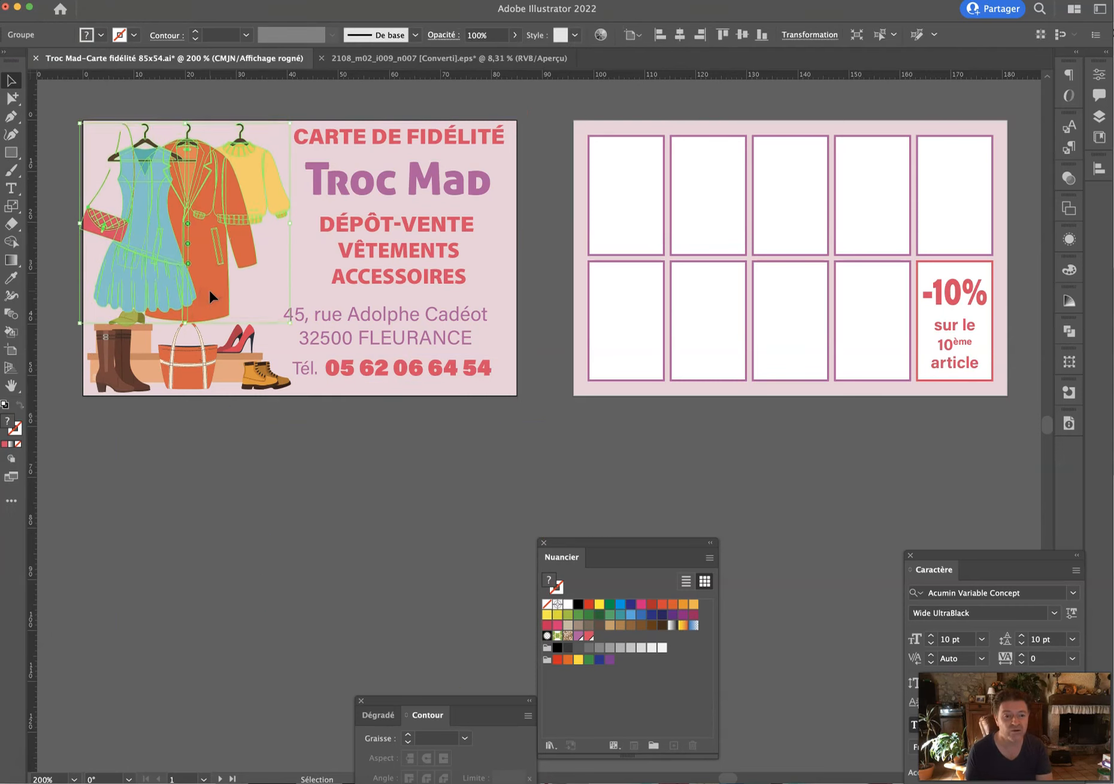
left_click(249, 443)
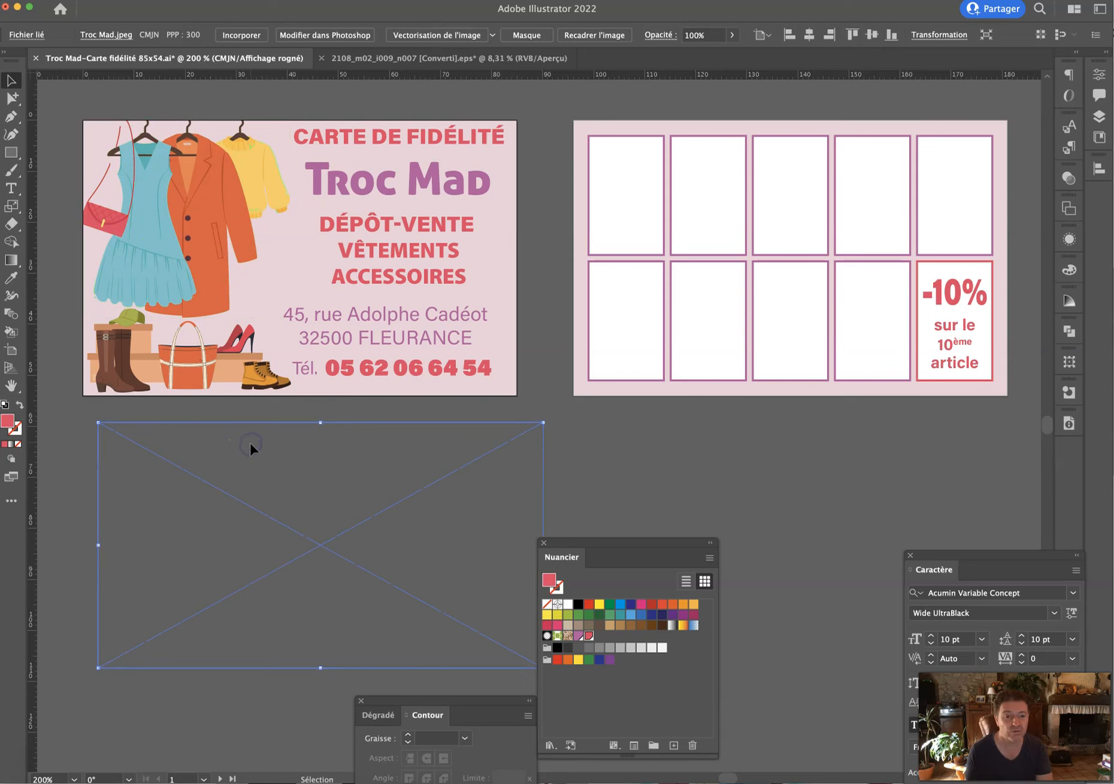
left_click(192, 269)
left_click(222, 427)
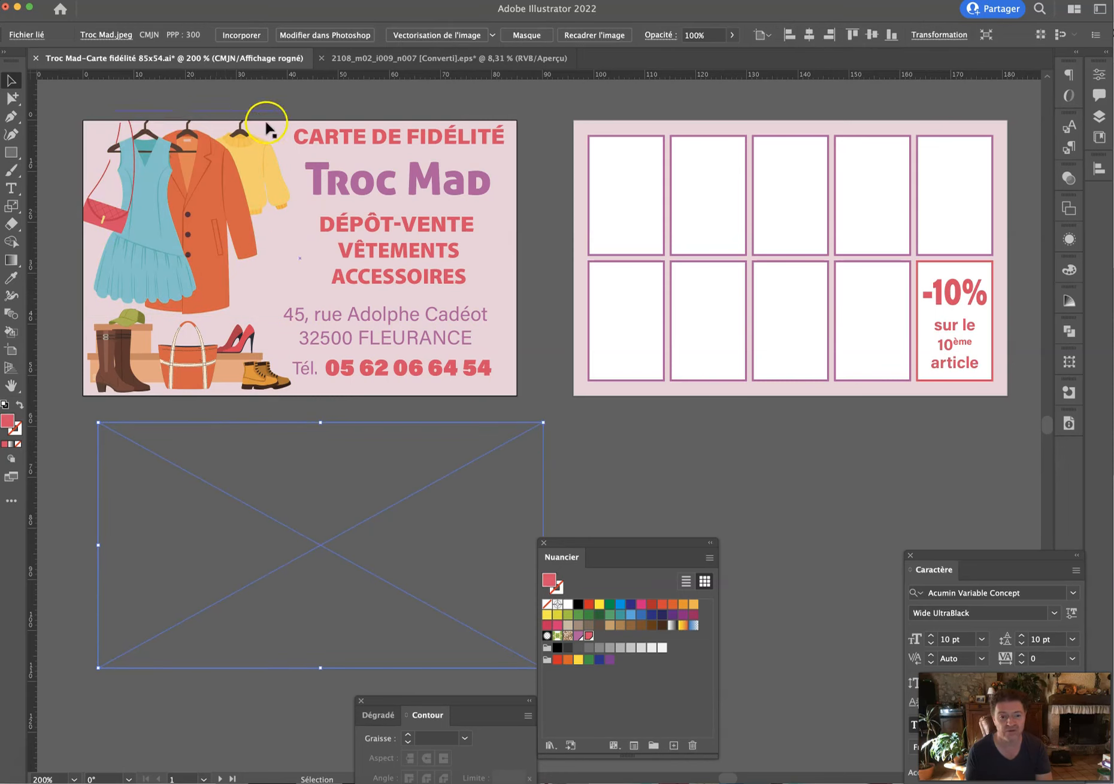
left_click(375, 246)
key("Down")
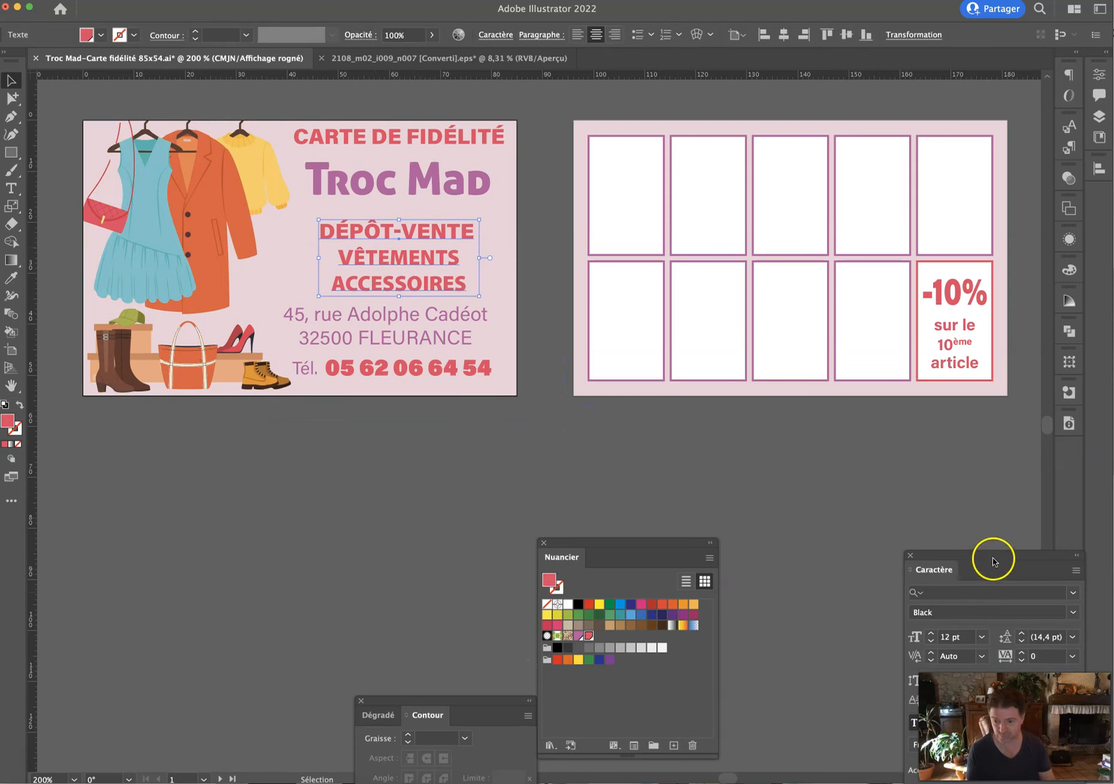
left_click_drag(989, 552, 862, 483)
left_click(919, 567)
type("13")
key("Return")
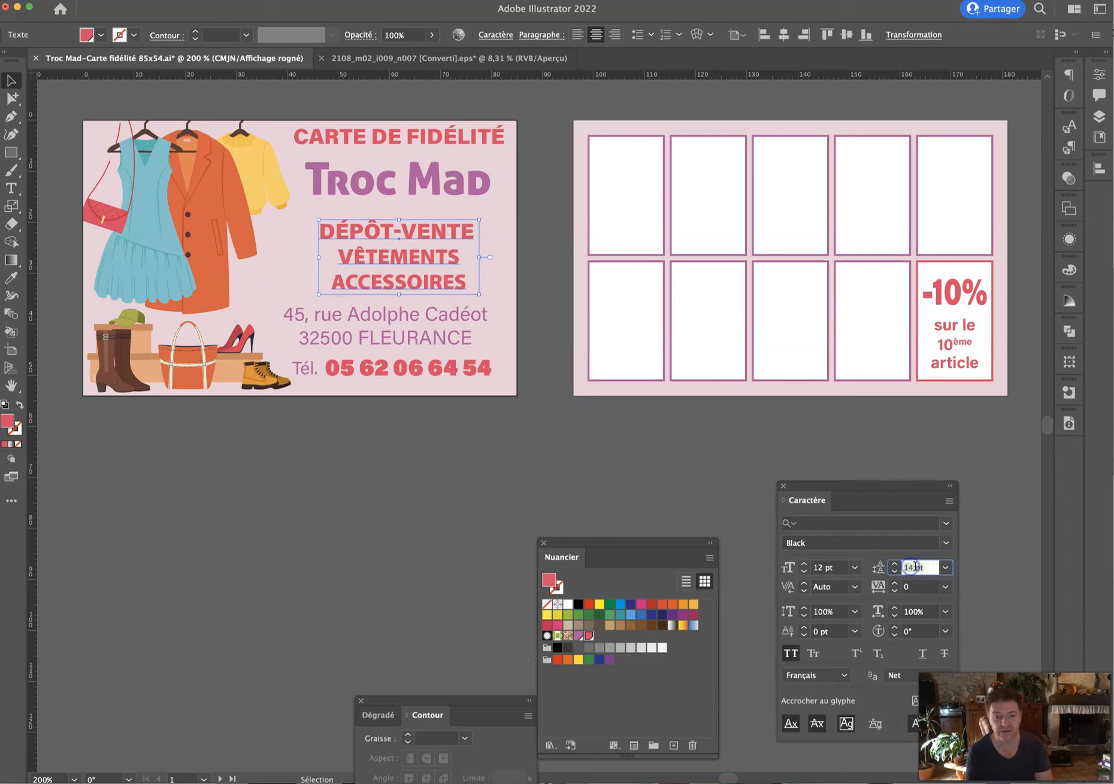
Reduce the address text to 10 pt and nudge it down.
left_click(409, 495)
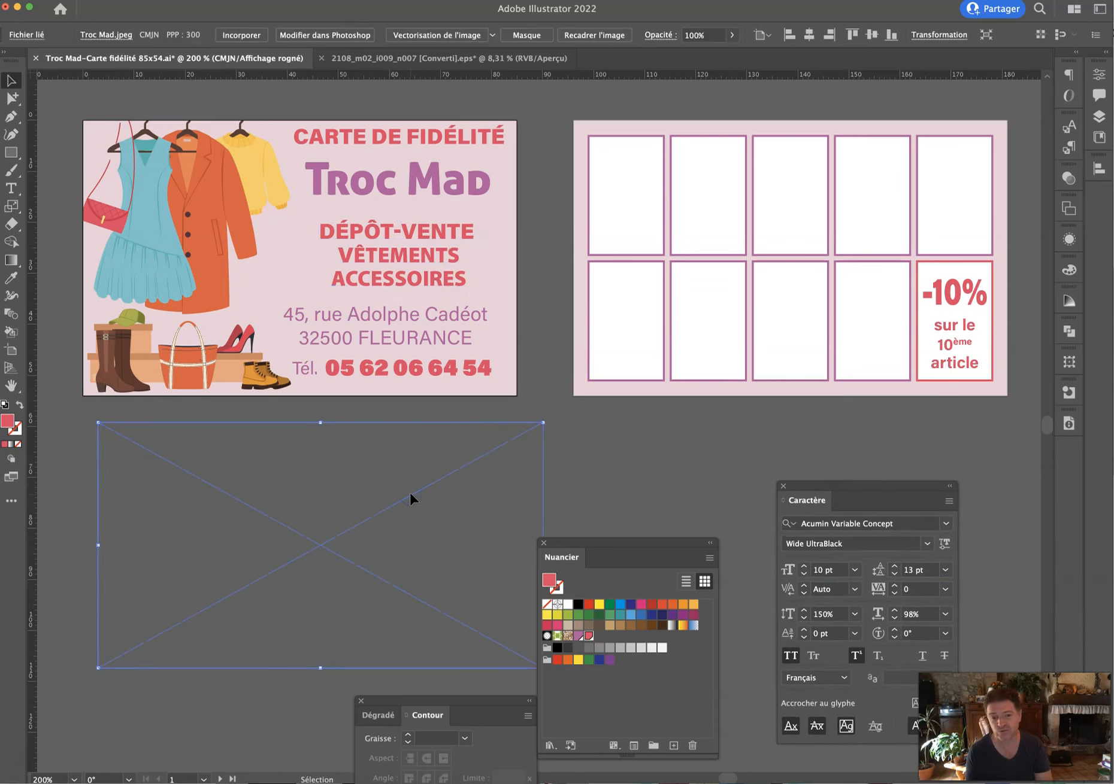
left_click(394, 185)
left_click(399, 284)
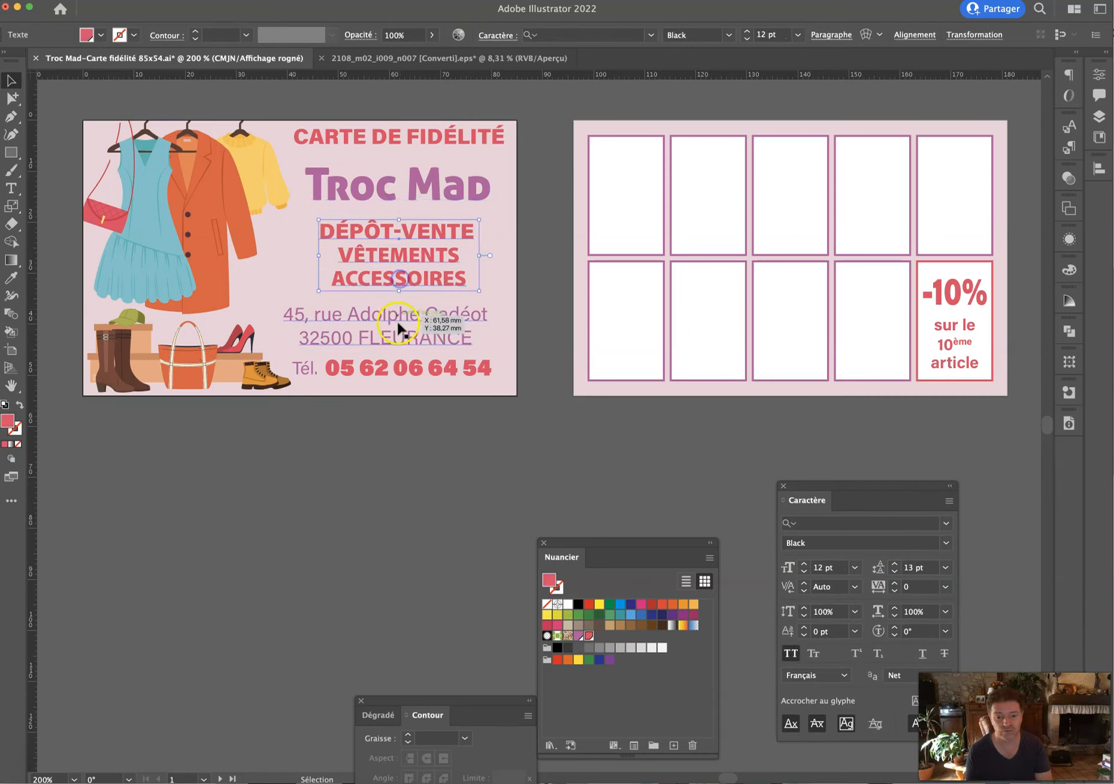
left_click(446, 323)
left_click(802, 575)
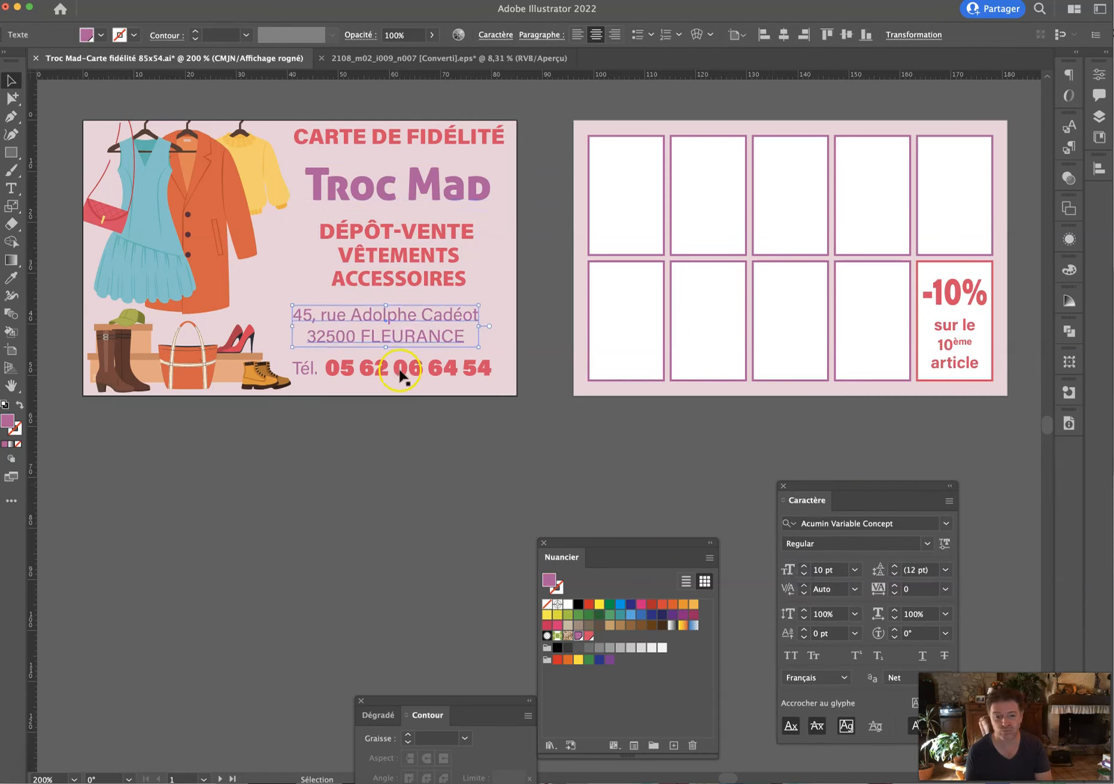
key("Down")
key("Down")
key("Down")
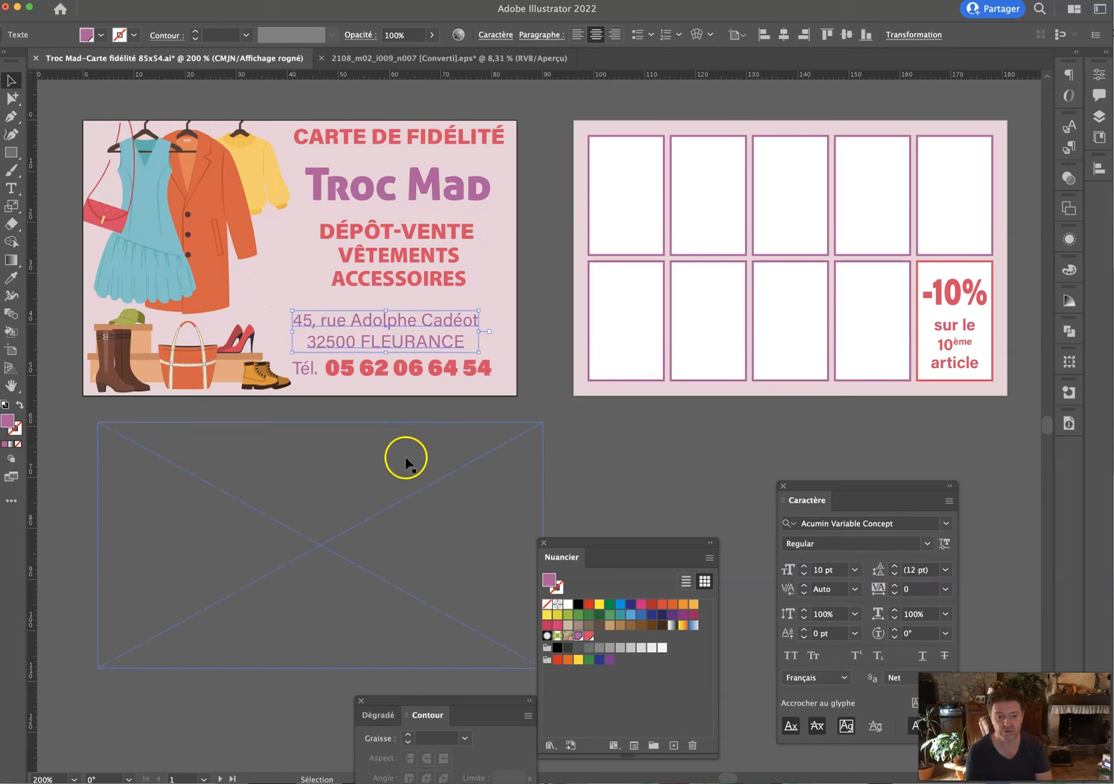
left_click(405, 458)
Nudge the phone number with Tél., the DÉPÔT-VENTE block and the Troc Mad title down.
left_click(388, 372)
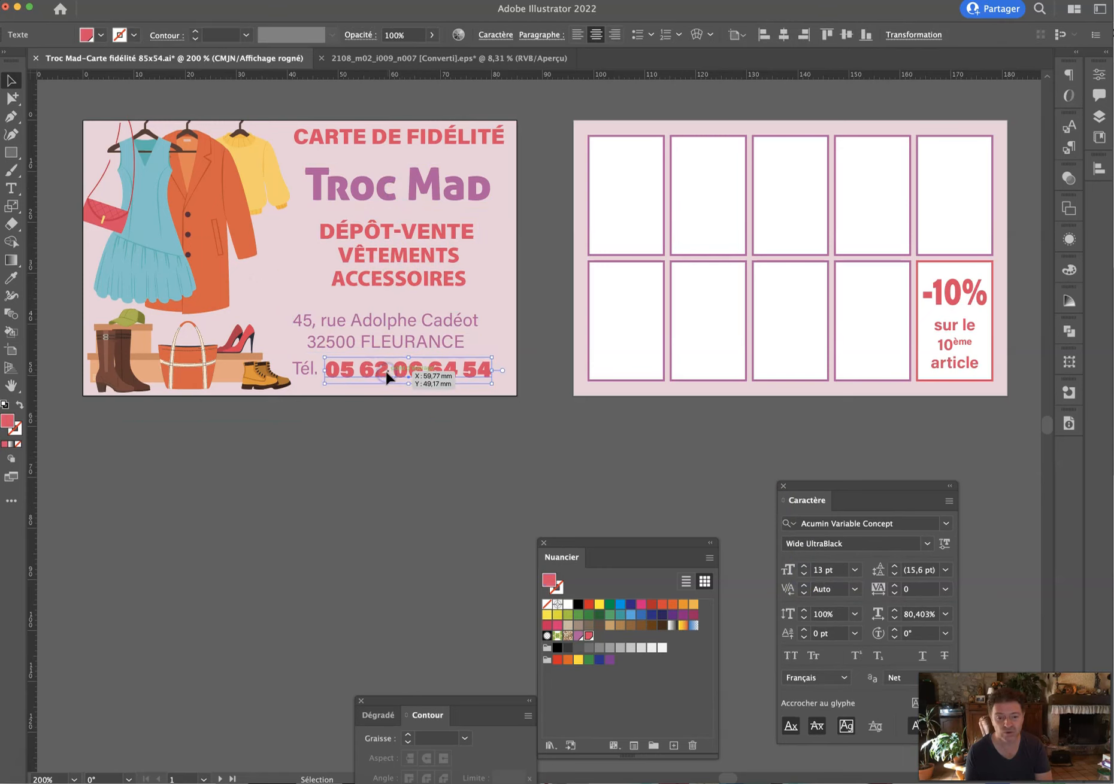
left_click(303, 371, "shift")
key("Down")
left_click(352, 341)
left_click(362, 278)
key("Down")
key("Down")
key("Down")
key("Down")
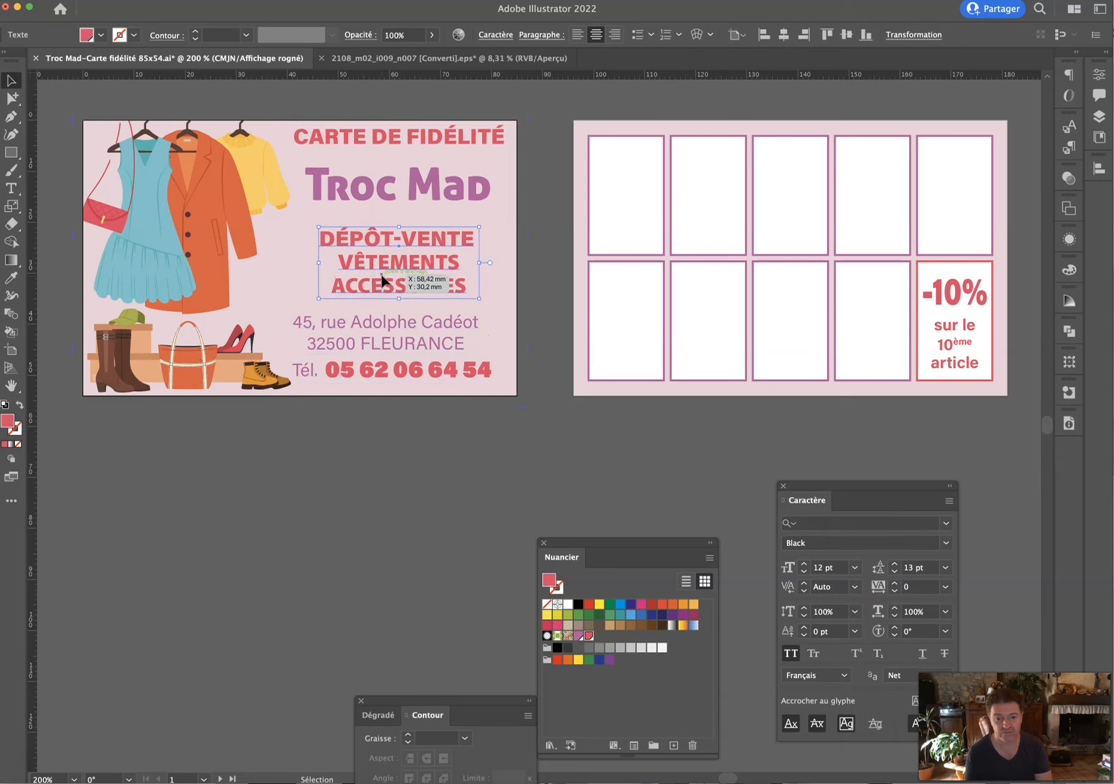
left_click(387, 207)
key("Down")
key("Down")
key("Down")
key("Down")
key("Down")
Fine-tune the CARTE DE FIDÉLITÉ heading's position, shifting it slightly down and left.
left_click(386, 133)
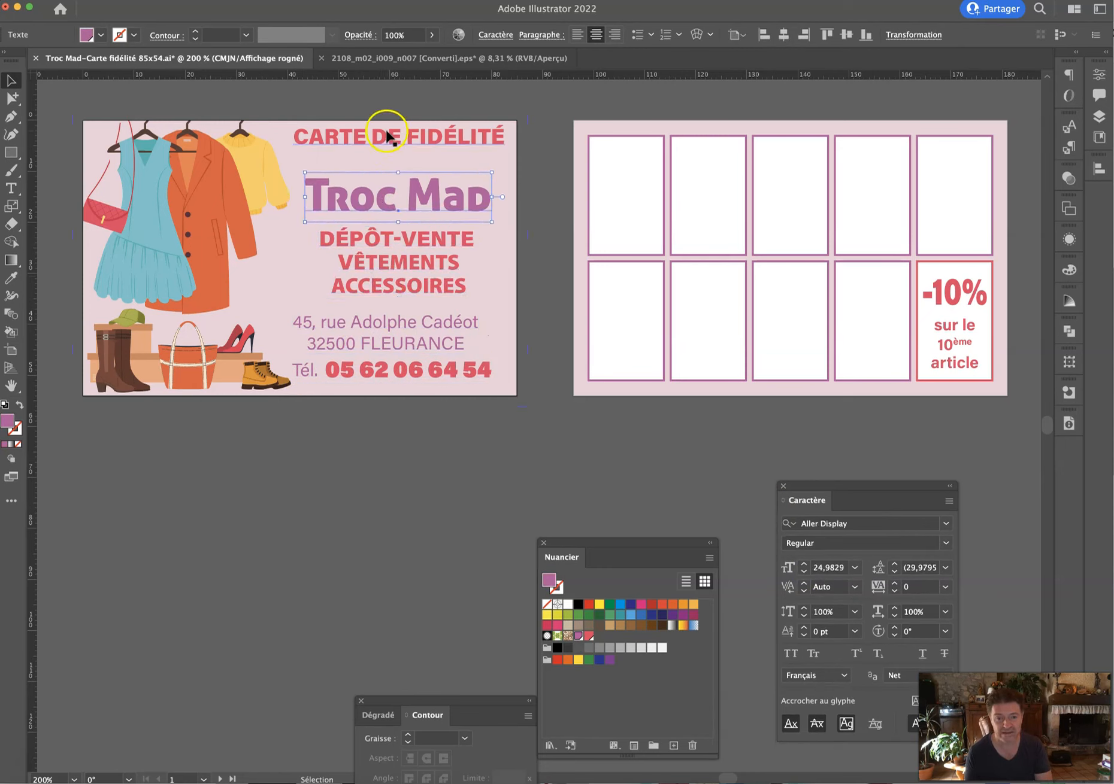
key("Down")
key("Down")
key("Down")
key("Down")
key("Down")
key("Left")
key("Left")
key("Left")
key("Left")
key("Left")
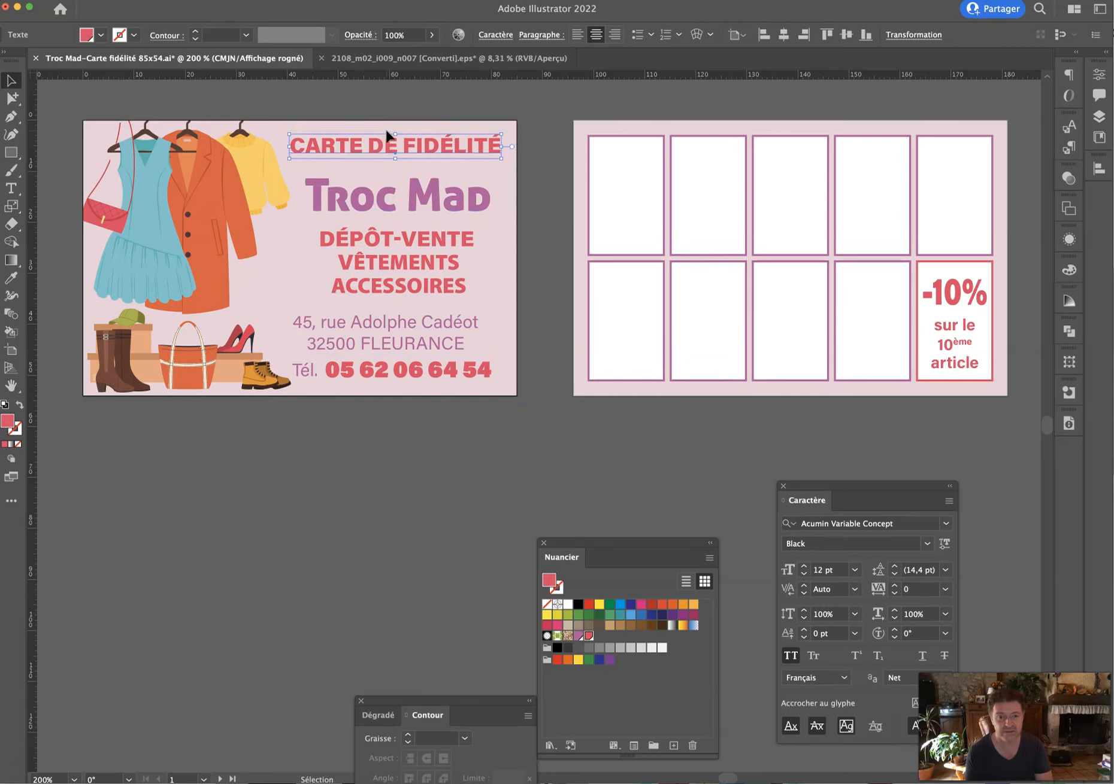
key("Up")
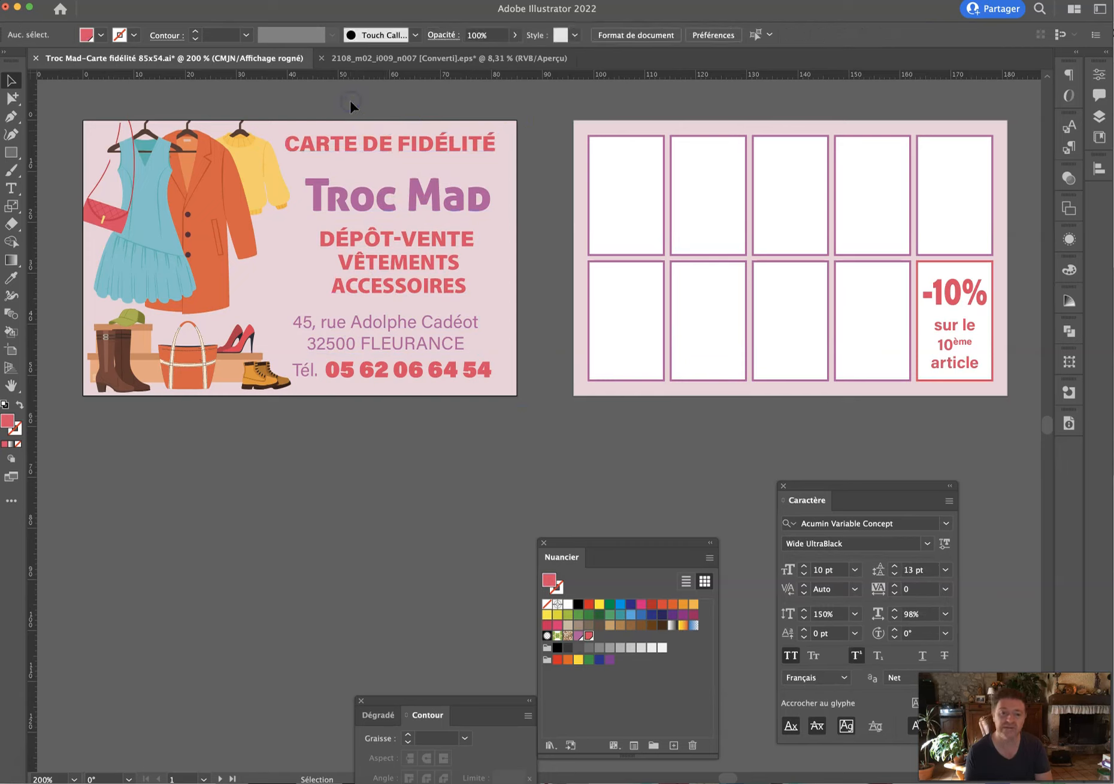
left_click_drag(359, 143, 361, 145)
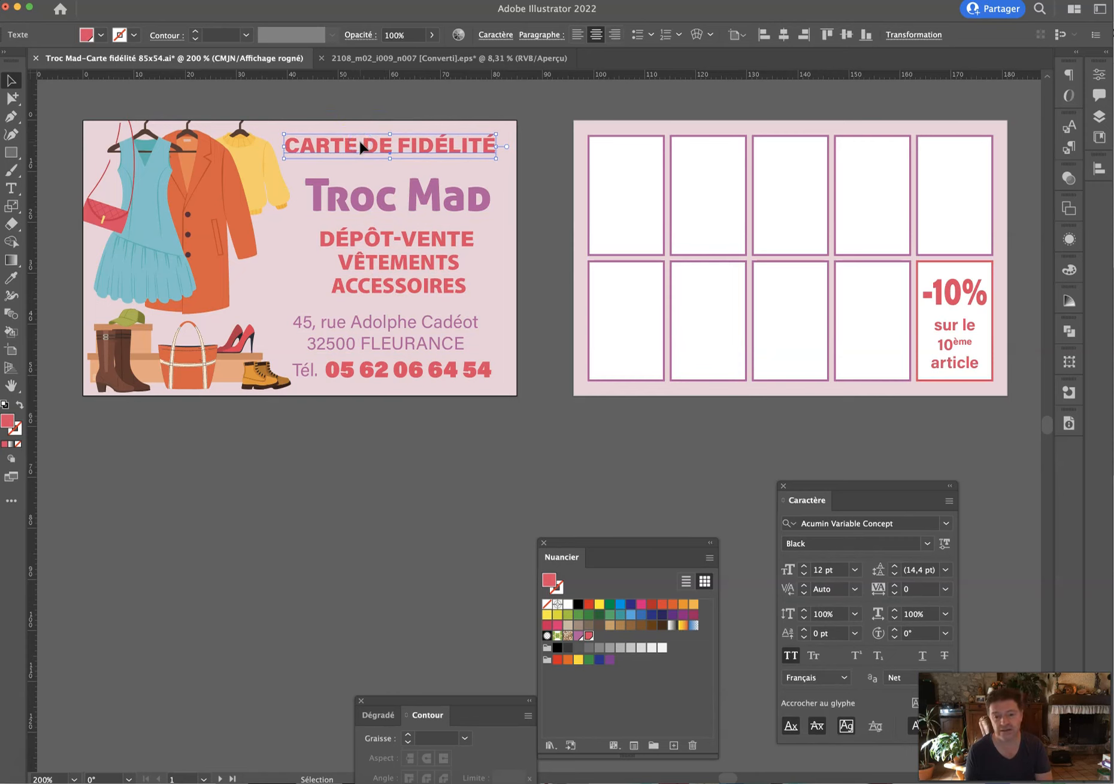
Try a black heading with a rectangle over it, then delete it and restore the red heading.
left_click(578, 604)
left_click(599, 496)
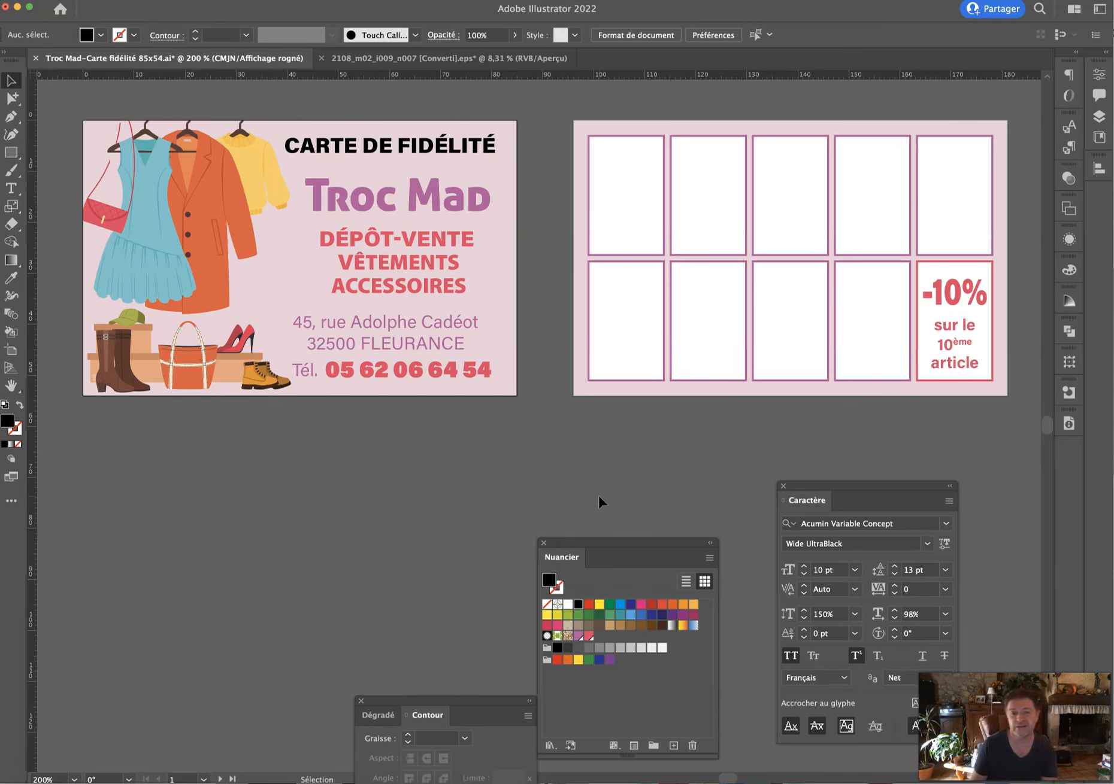
left_click(11, 152)
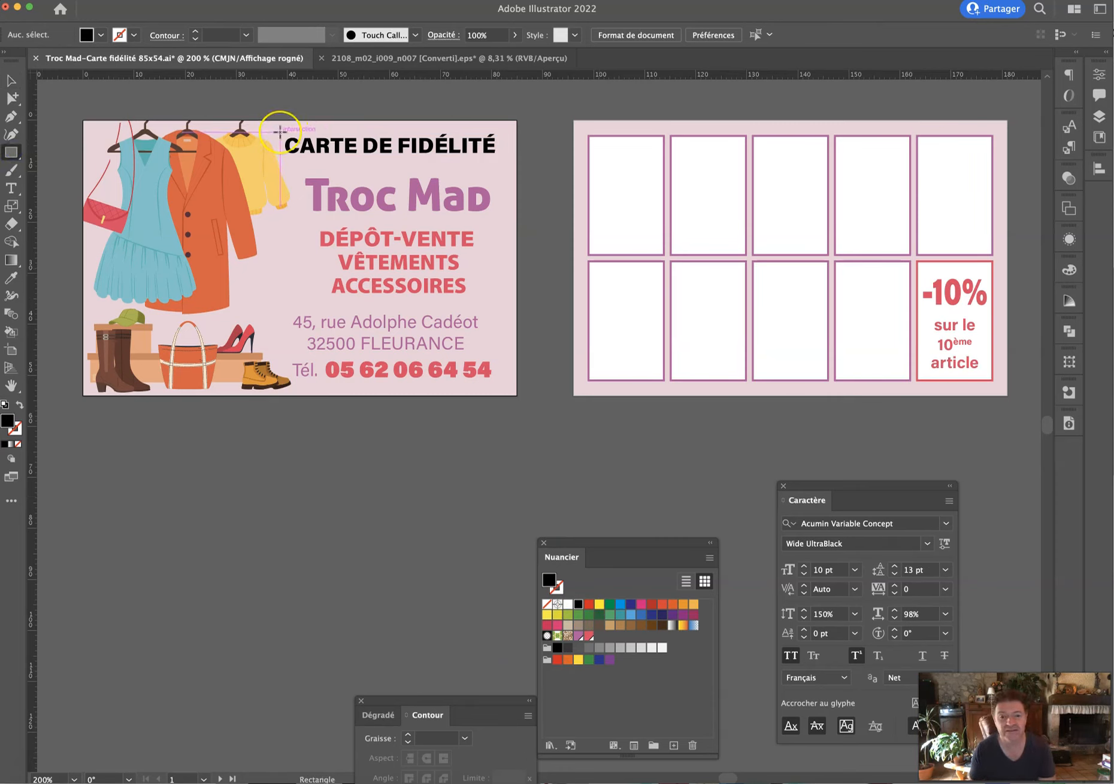
left_click_drag(279, 131, 504, 164)
left_click(11, 80)
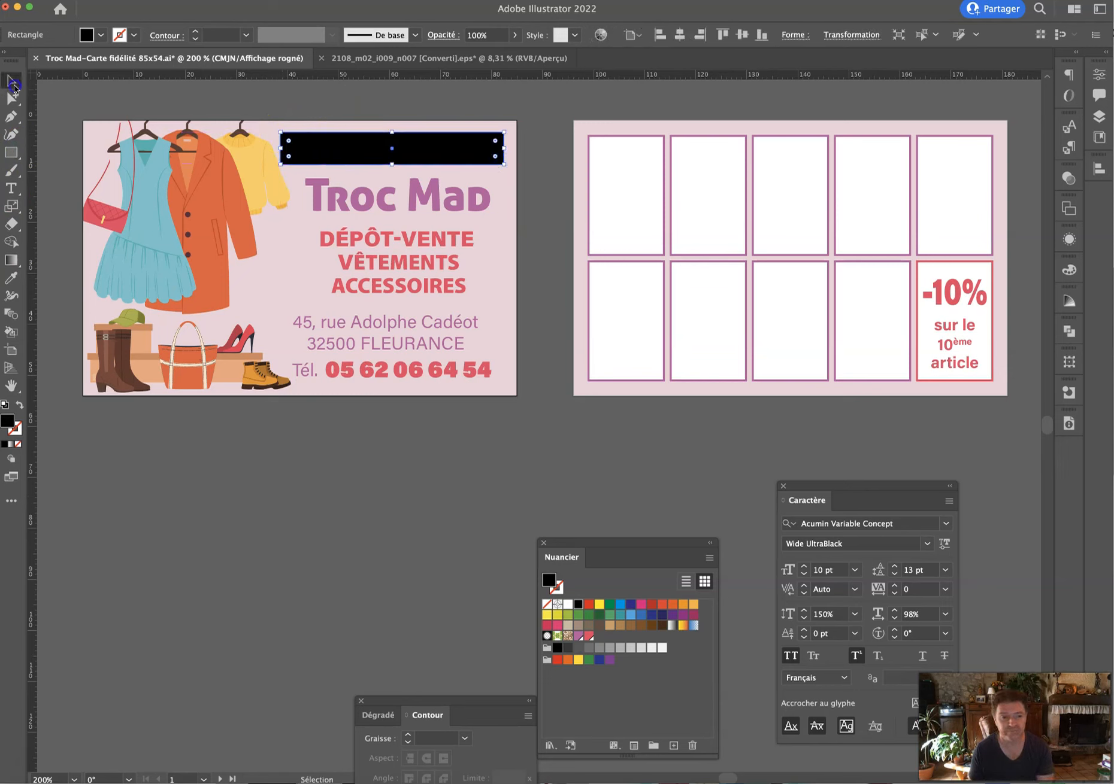
key("Delete")
left_click(328, 146)
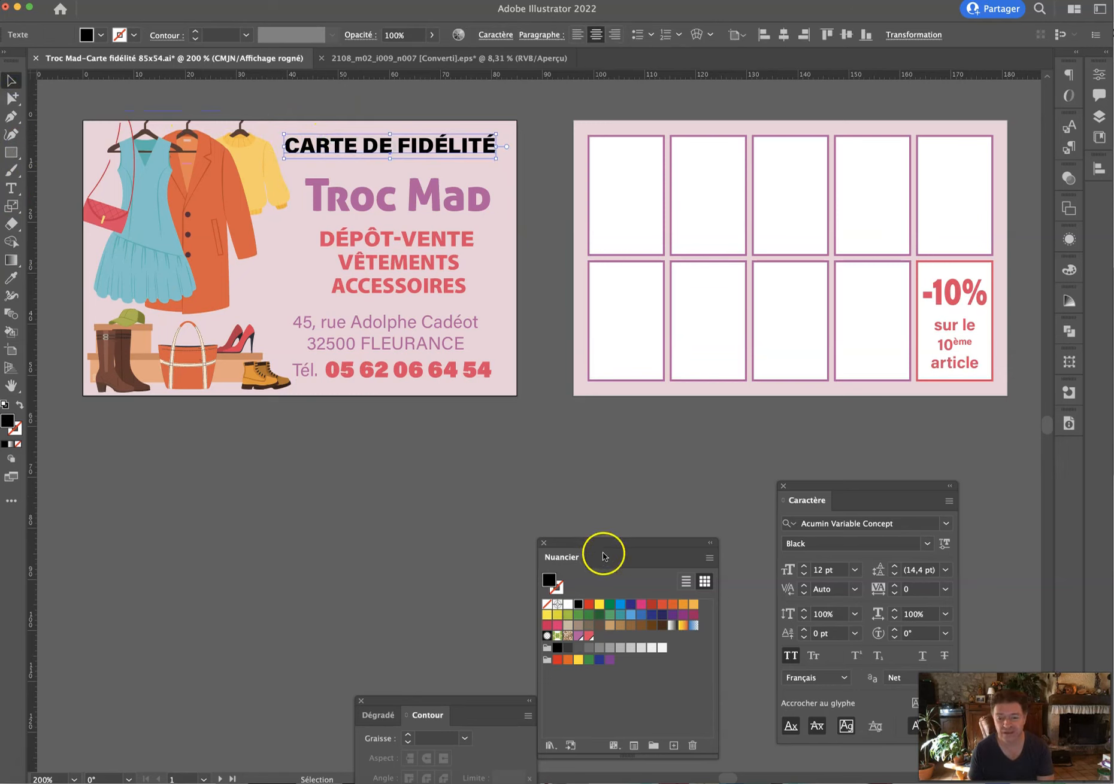
left_click(589, 636)
left_click(368, 585)
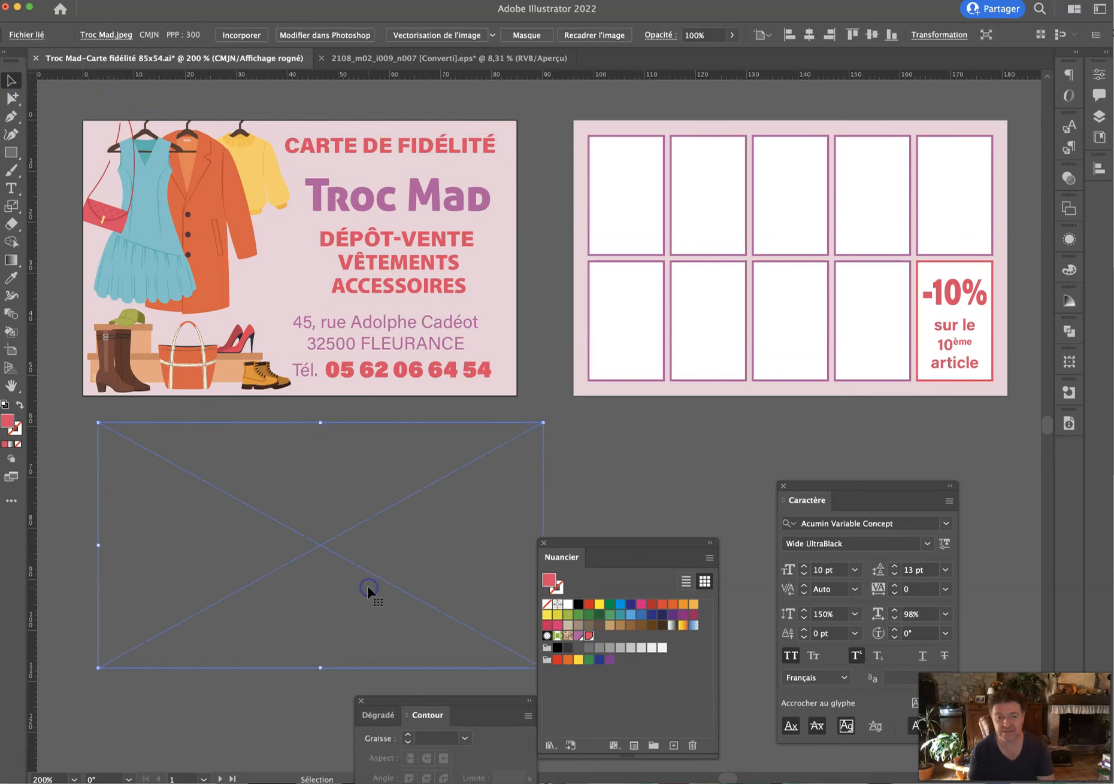
On the Arrière plan layer, draw a red rectangle and position it behind the heading.
left_click(10, 153)
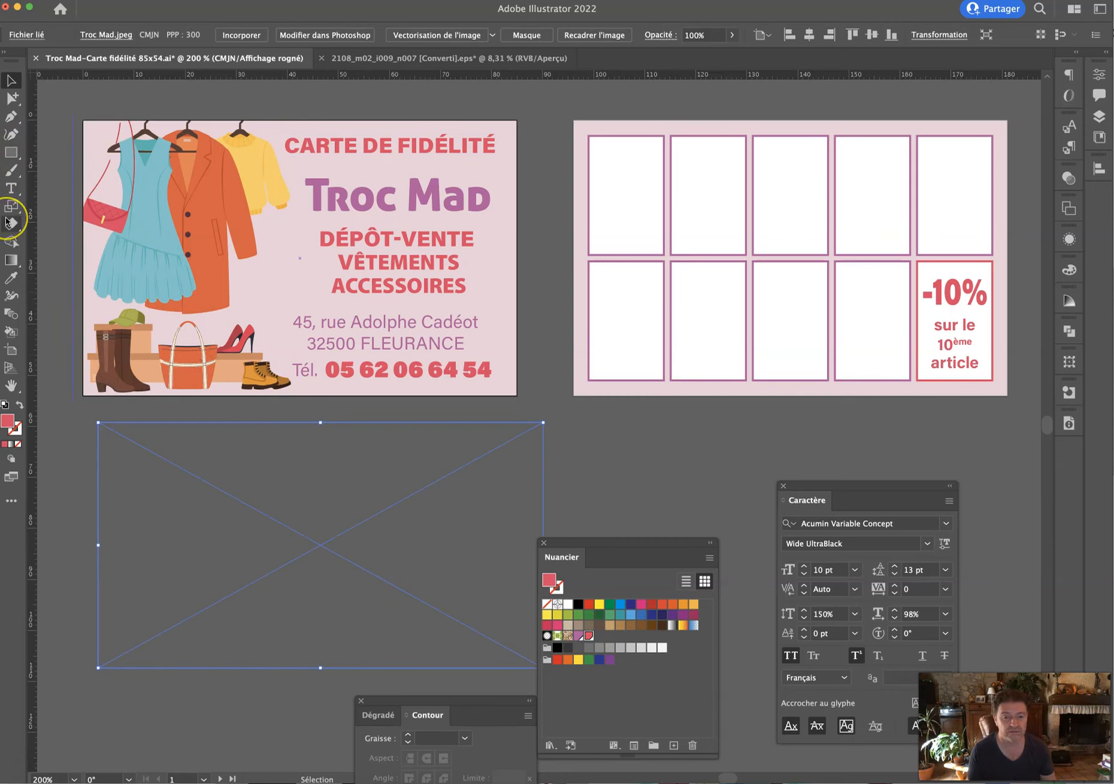
left_click(20, 156)
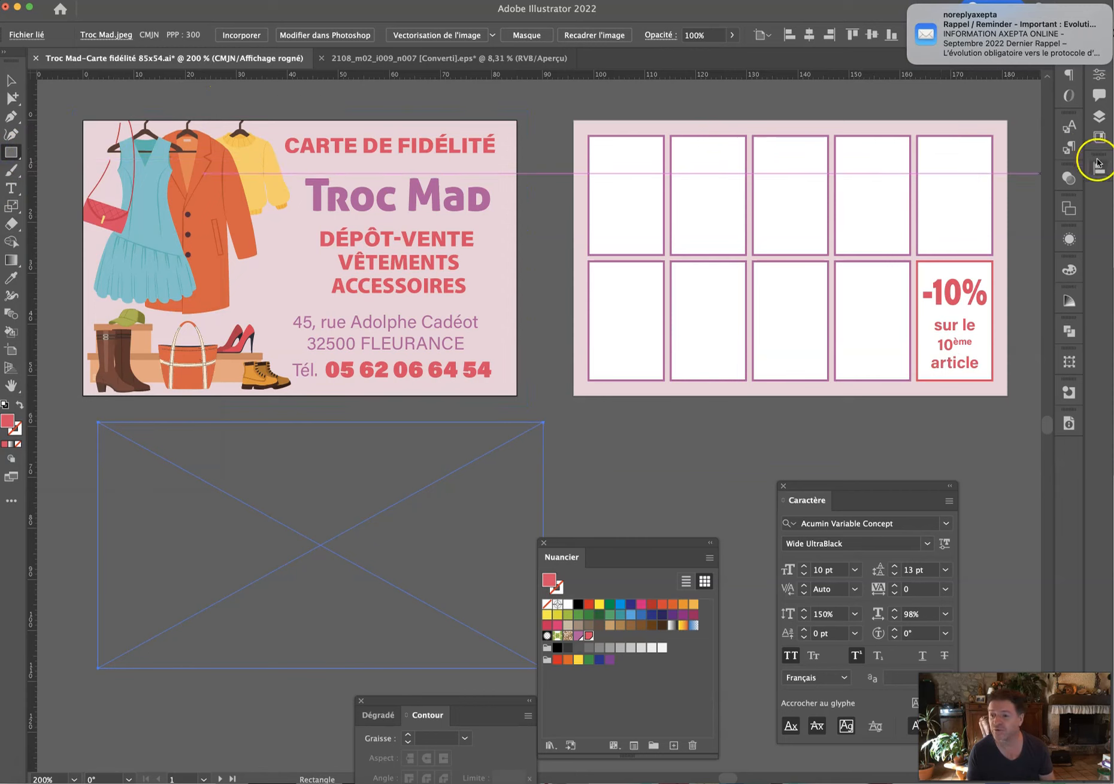
left_click(1098, 116)
left_click(860, 124)
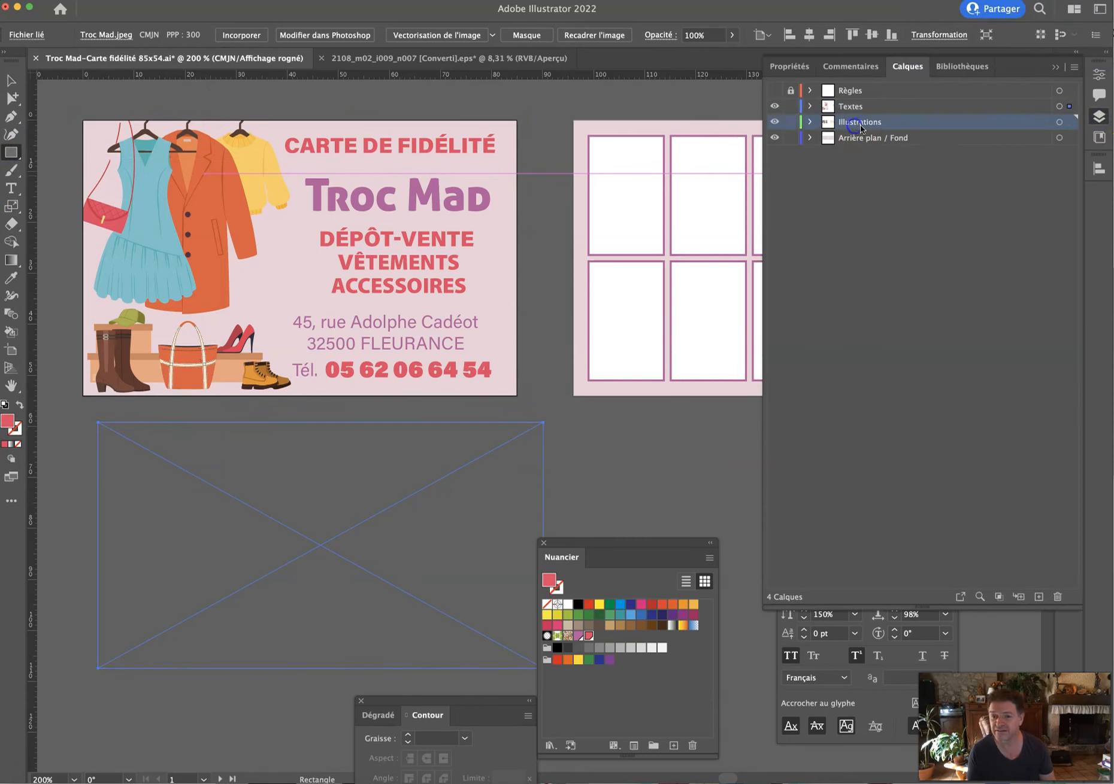
left_click(868, 139)
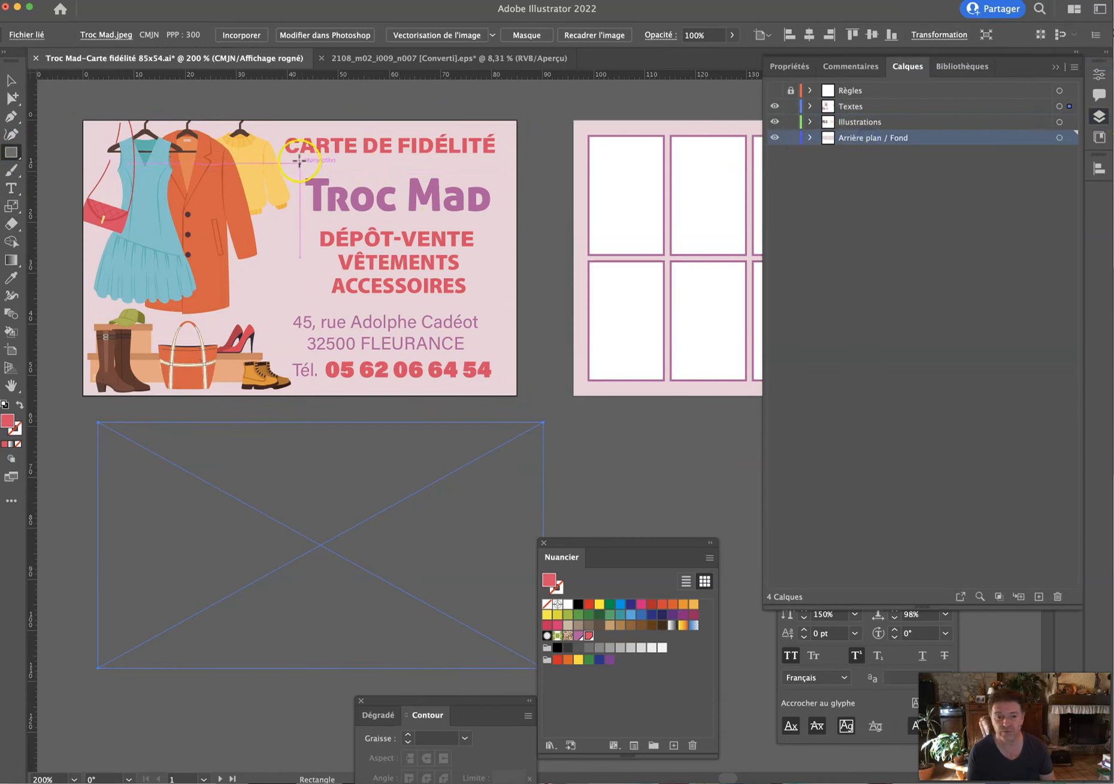
left_click_drag(286, 154, 501, 187)
left_click_drag(501, 186, 501, 183)
left_click(10, 80)
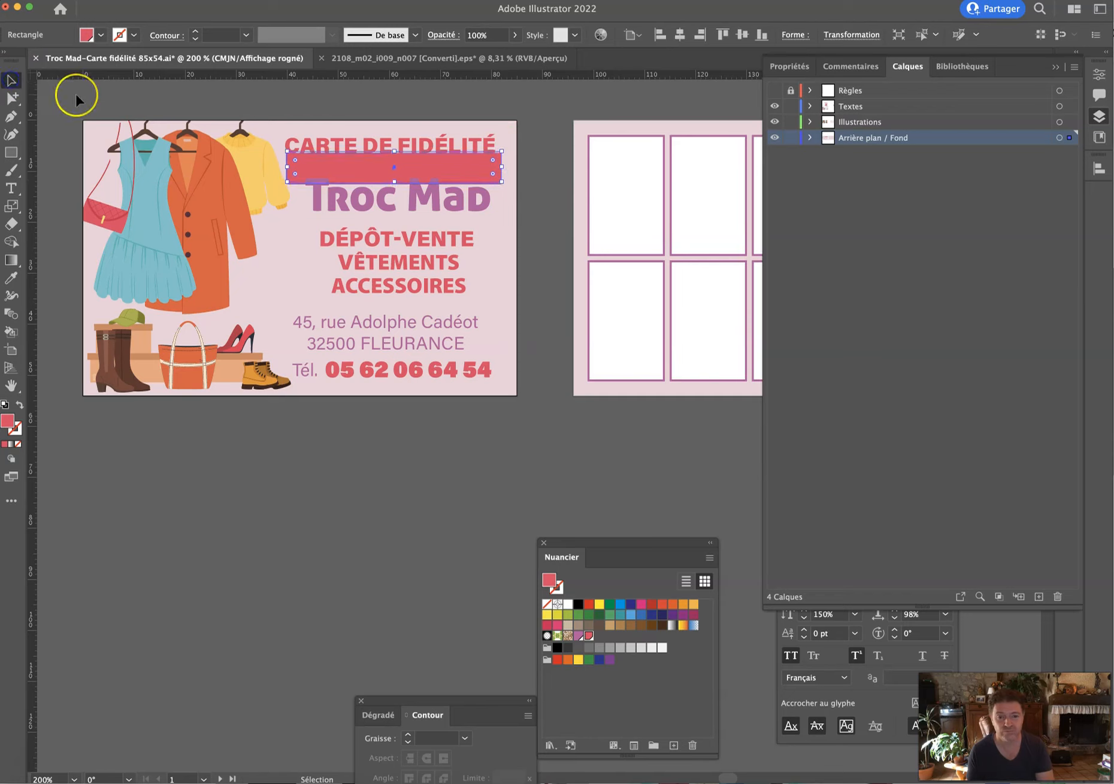
key("Up")
key("Up")
key("Up")
key("Up")
key("Up")
key("Up")
key("Up")
key("Up")
left_click_drag(295, 136, 305, 160)
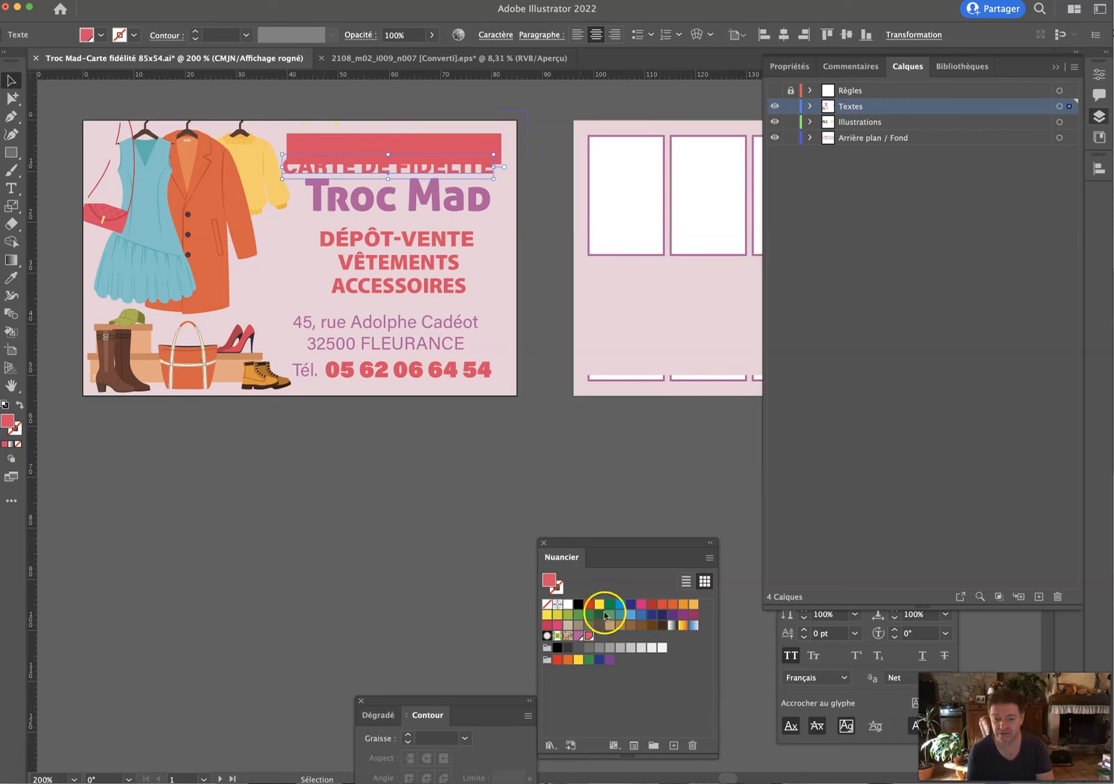
Make the heading white, nudge it into the banner, and widen the red banner leftward.
left_click(567, 604)
key("Up")
key("Up")
key("Up")
key("Up")
key("Up")
key("Up")
key("Up")
key("Up")
left_click(394, 491)
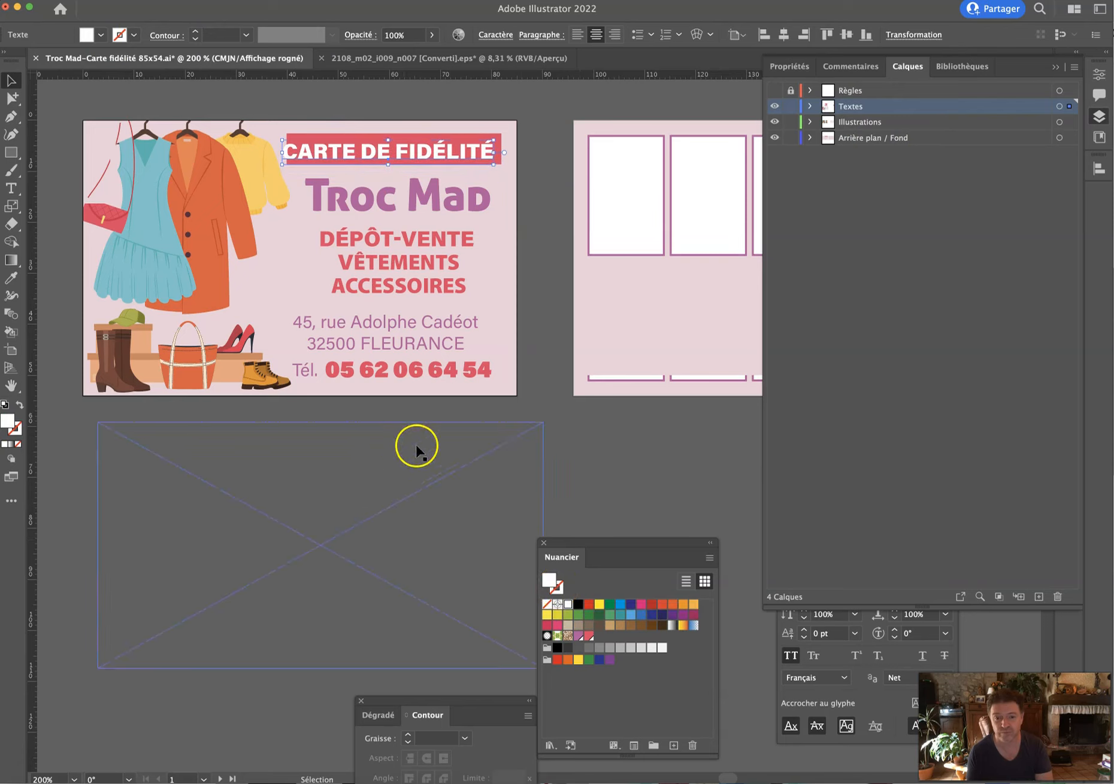
left_click(552, 158)
left_click(298, 147)
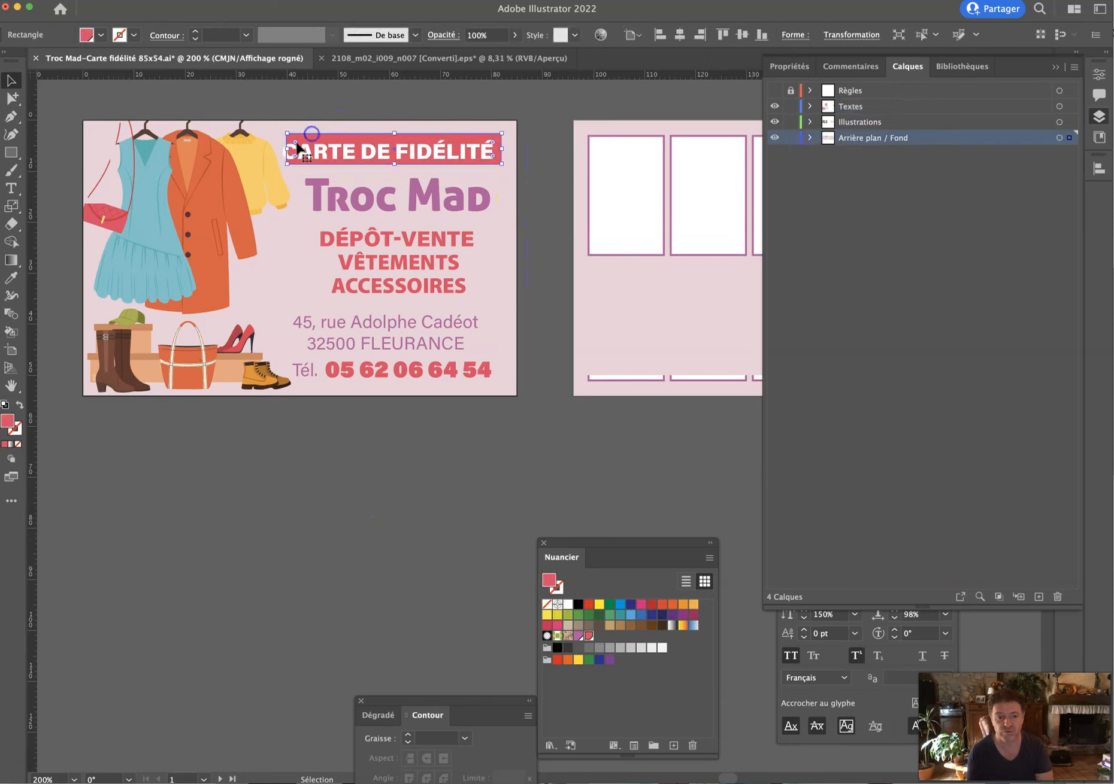
left_click_drag(287, 149, 274, 148)
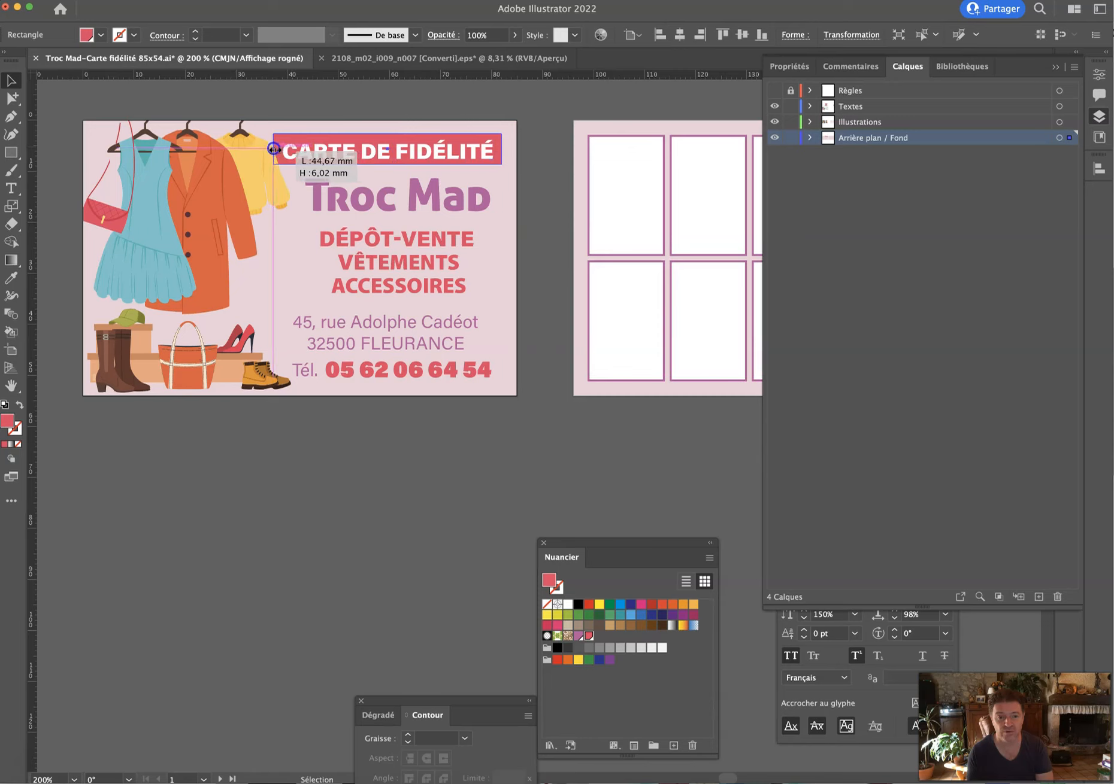
left_click(280, 102)
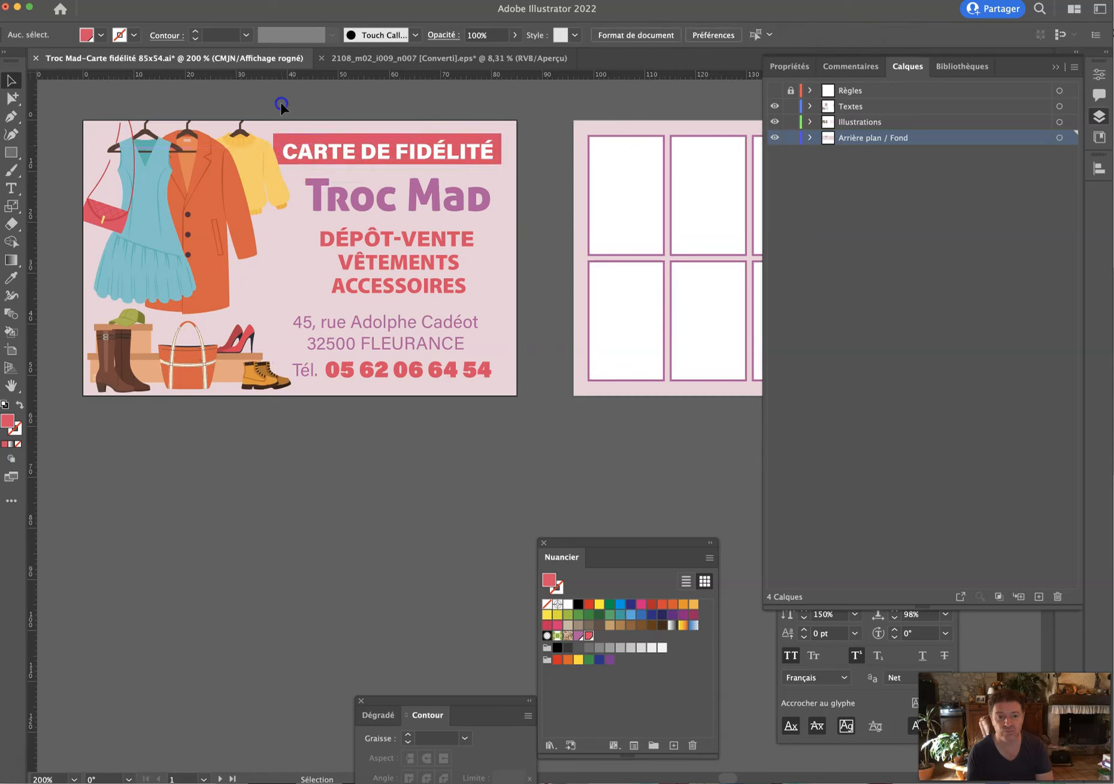
left_click(345, 148)
left_click(344, 99)
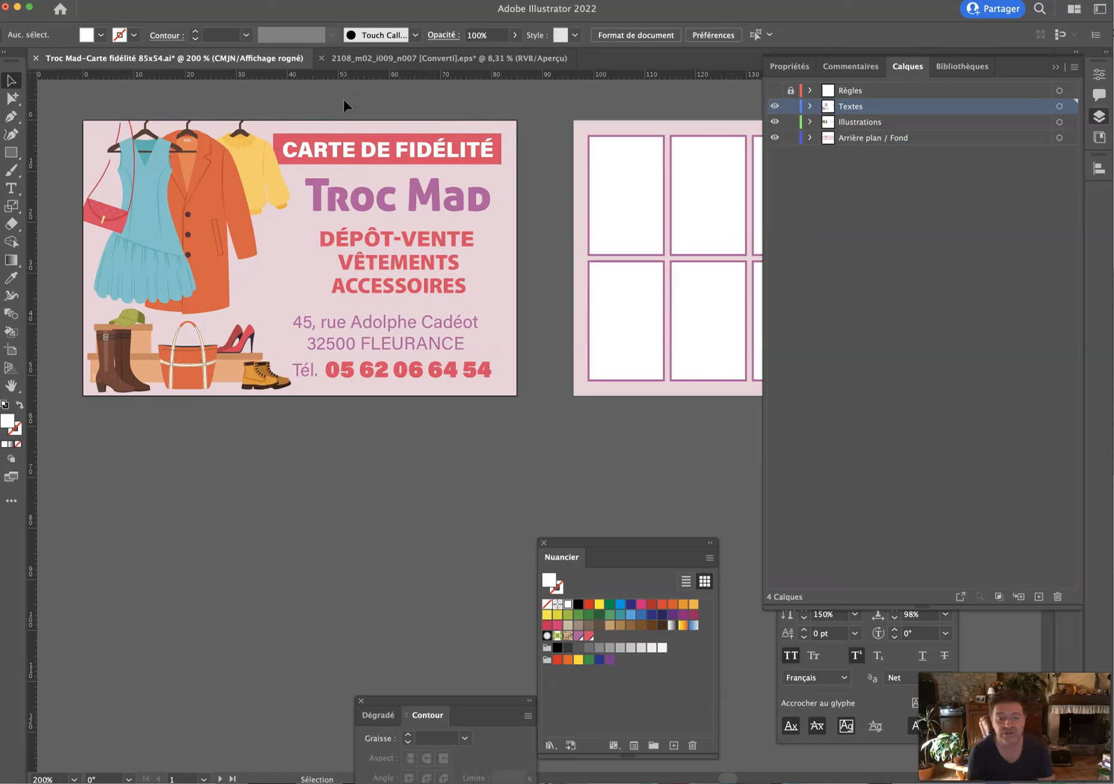
Select the DÉPÔT-VENTE, VÊTEMENTS, ACCESSOIRES lines with the Type tool and apply the black swatch.
left_click(426, 188)
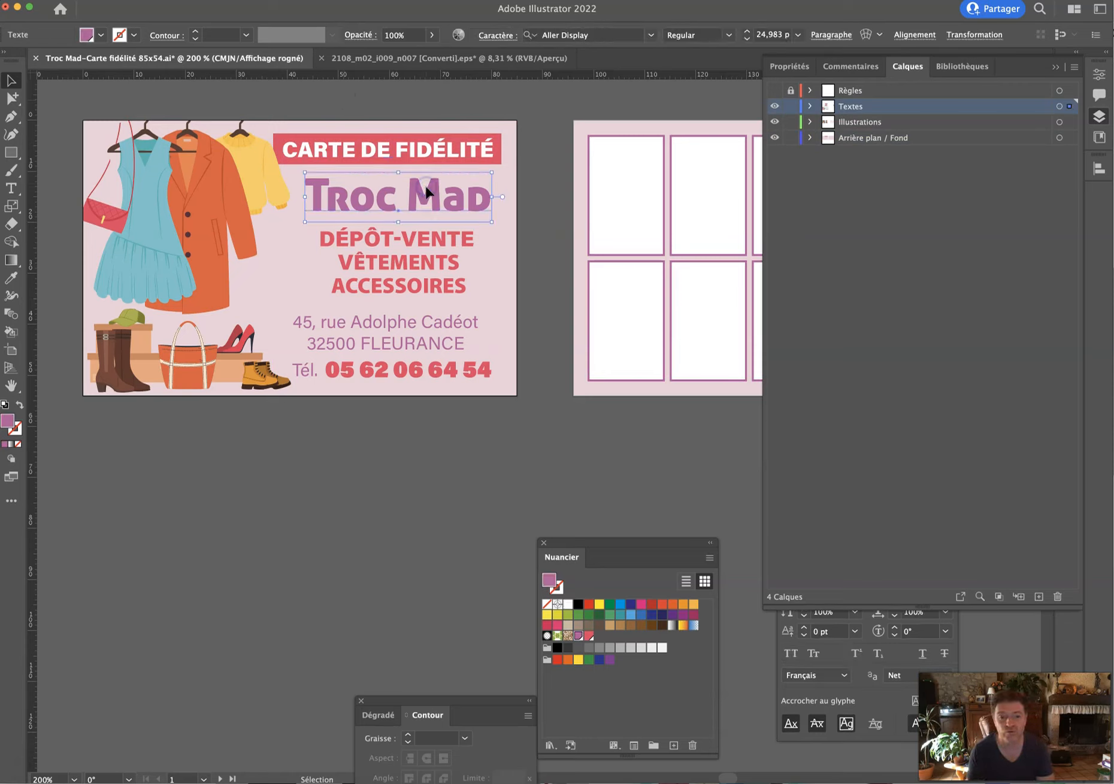
left_click(411, 279)
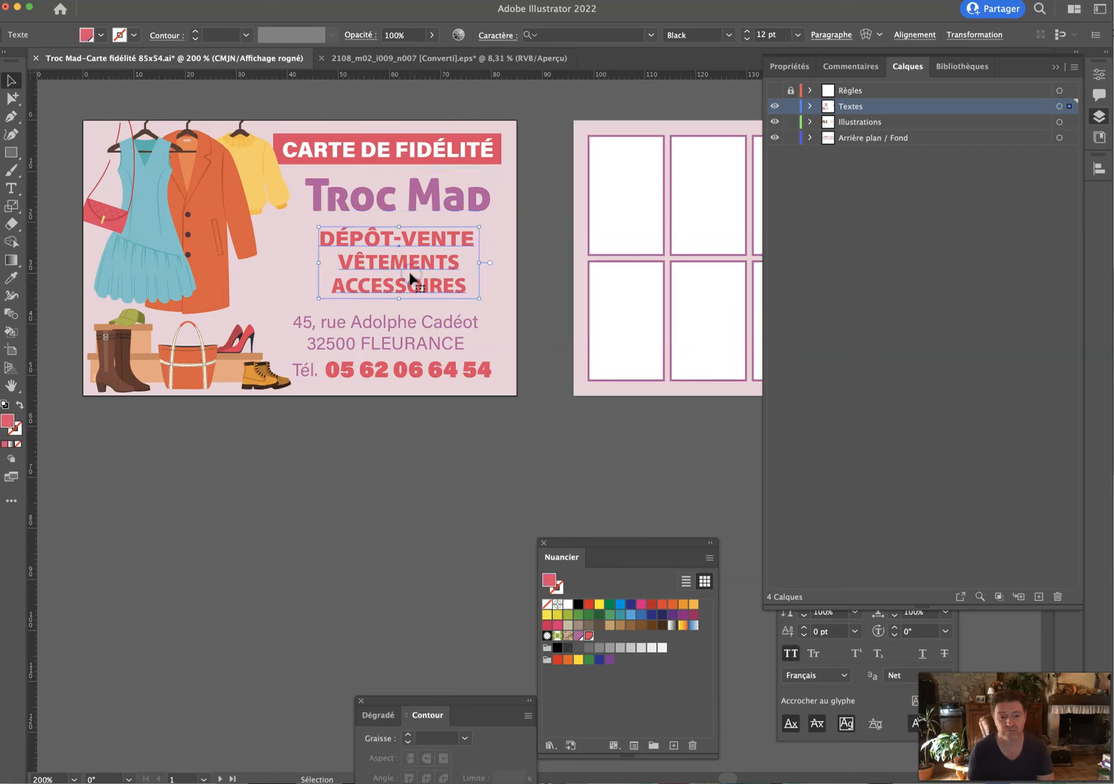
left_click(10, 188)
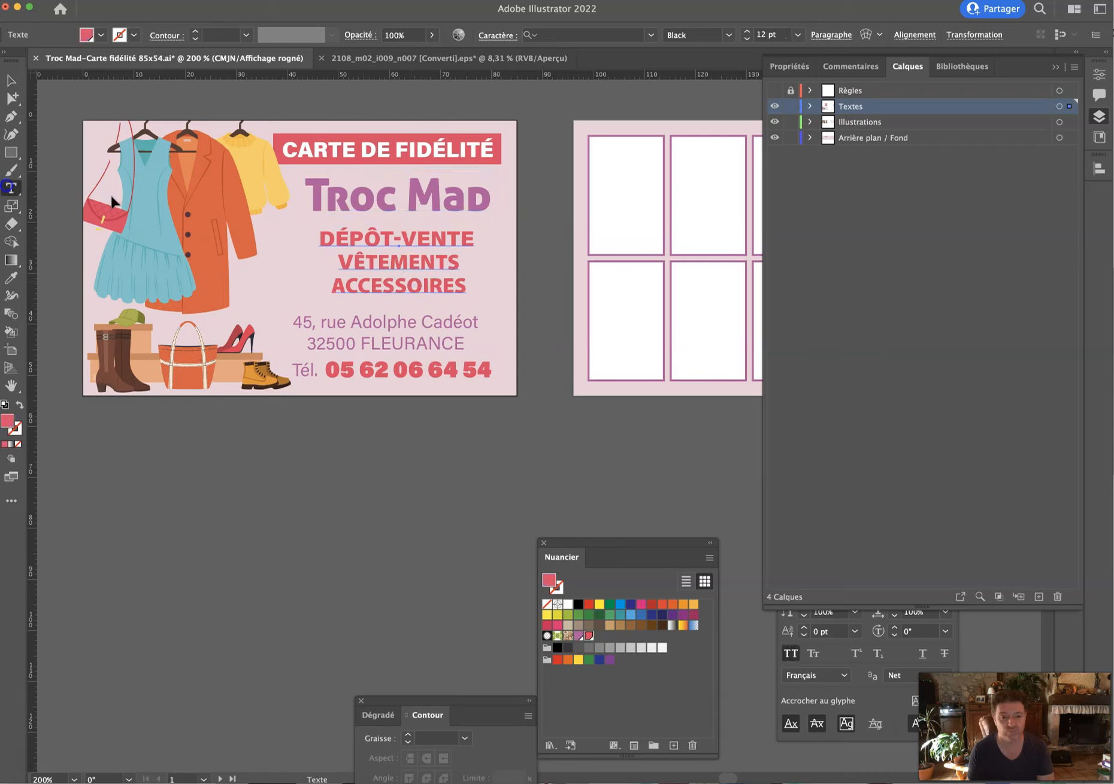
triple_click(349, 229)
left_click_drag(321, 235, 522, 288)
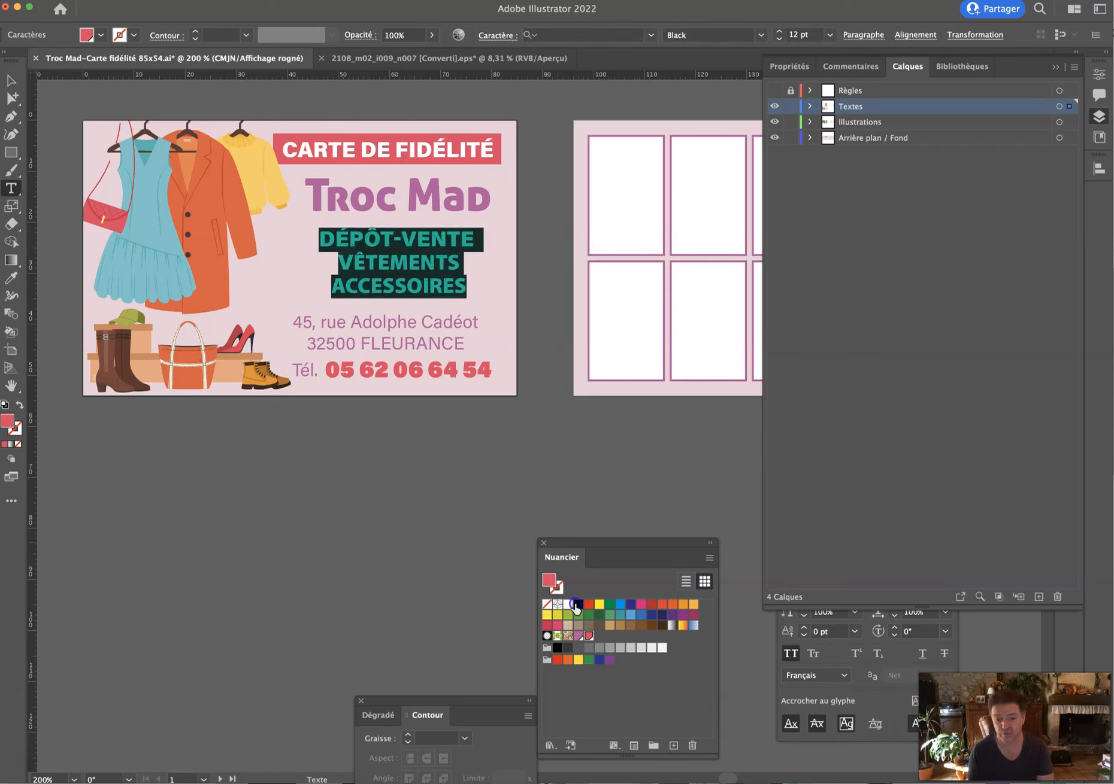
left_click(577, 604)
left_click(11, 80)
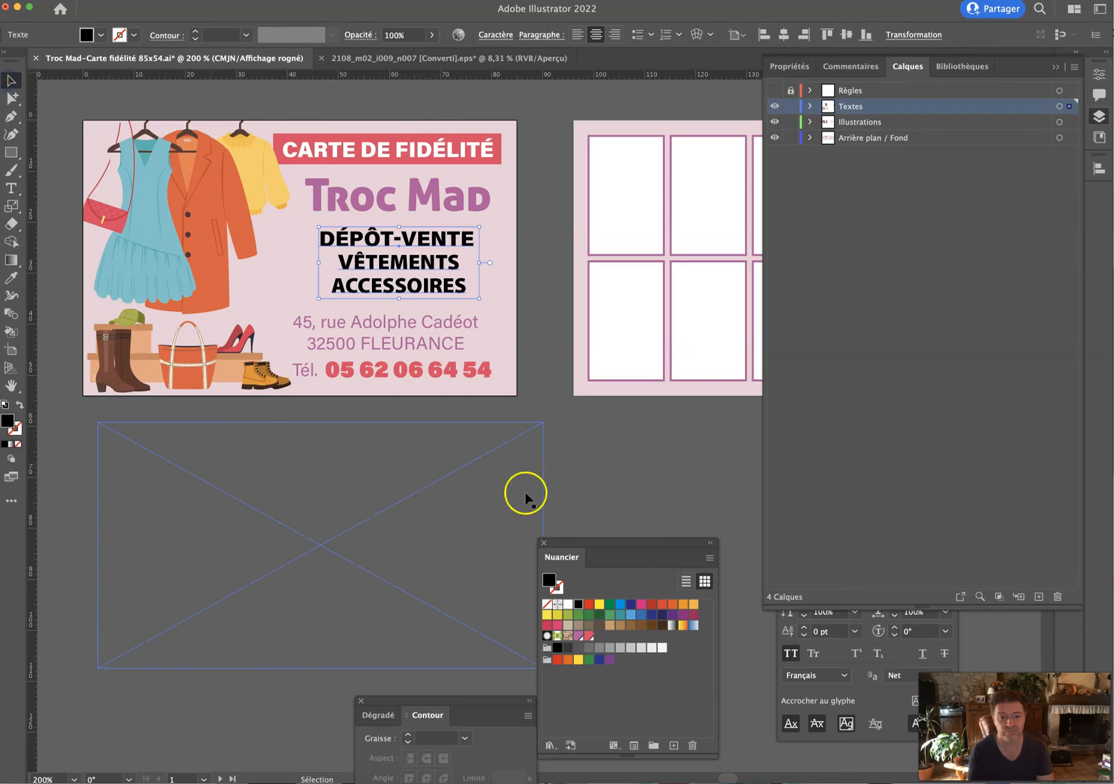
left_click(604, 449)
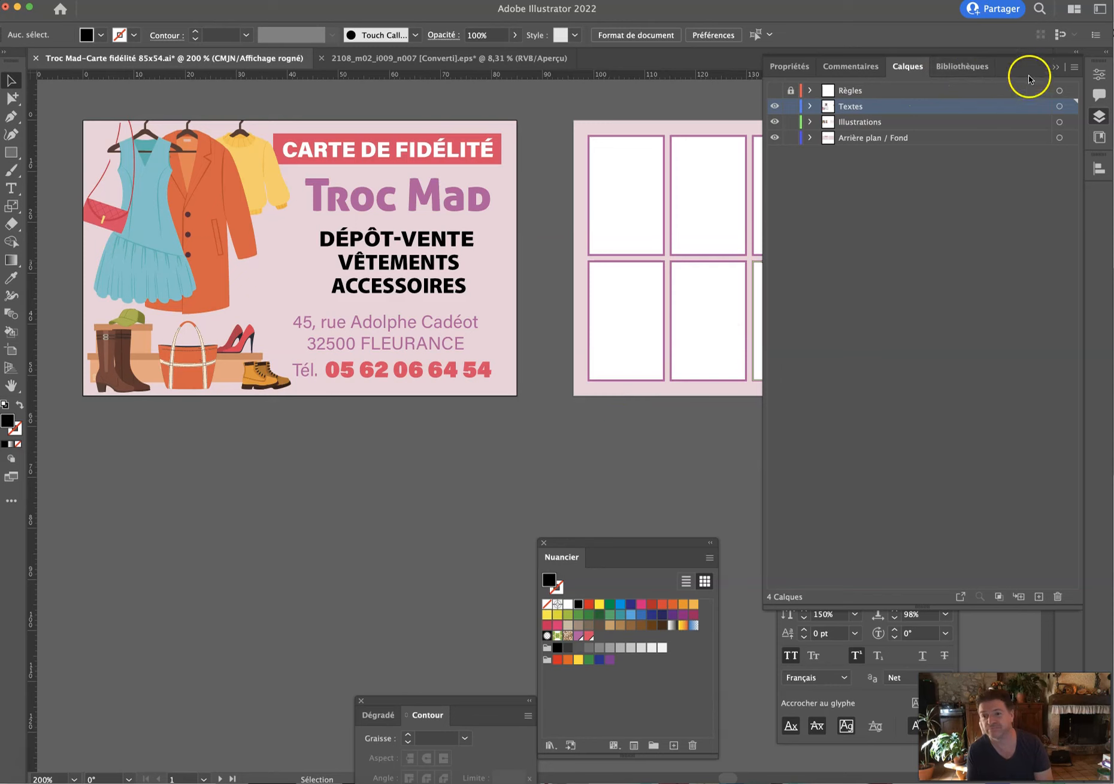
Make the back card's 'sur le 10ème article' text black.
left_click(1049, 71)
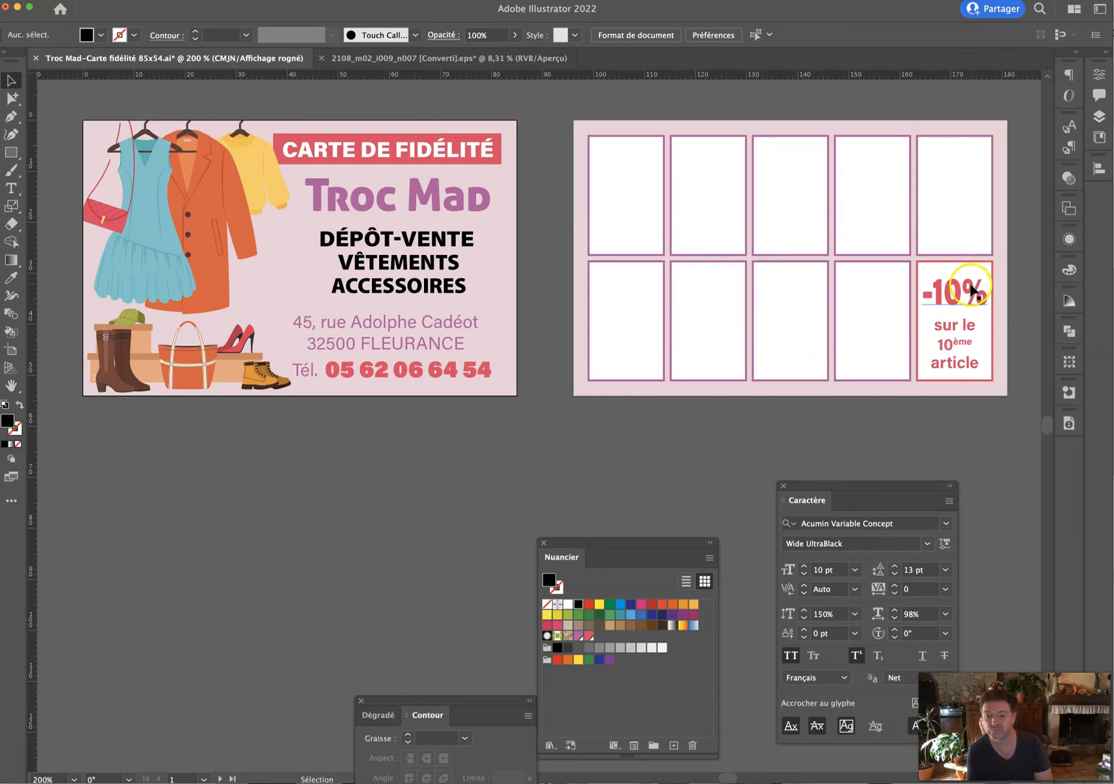
left_click(958, 323)
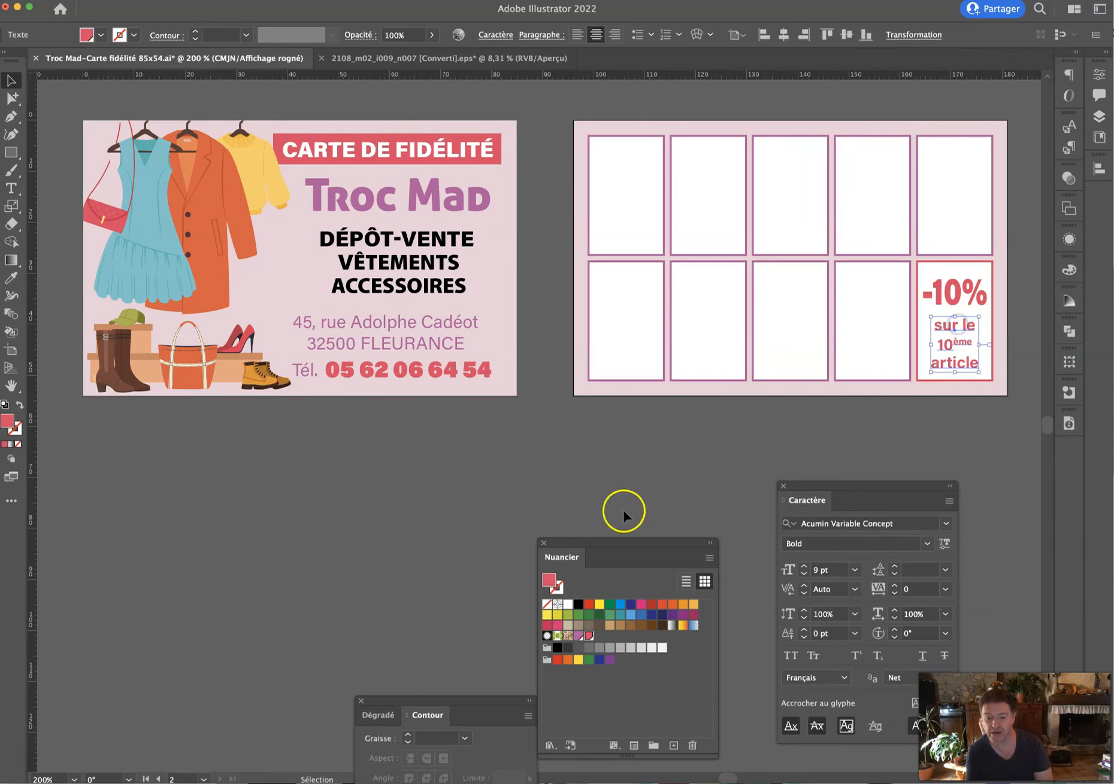
left_click(580, 607)
left_click(686, 467)
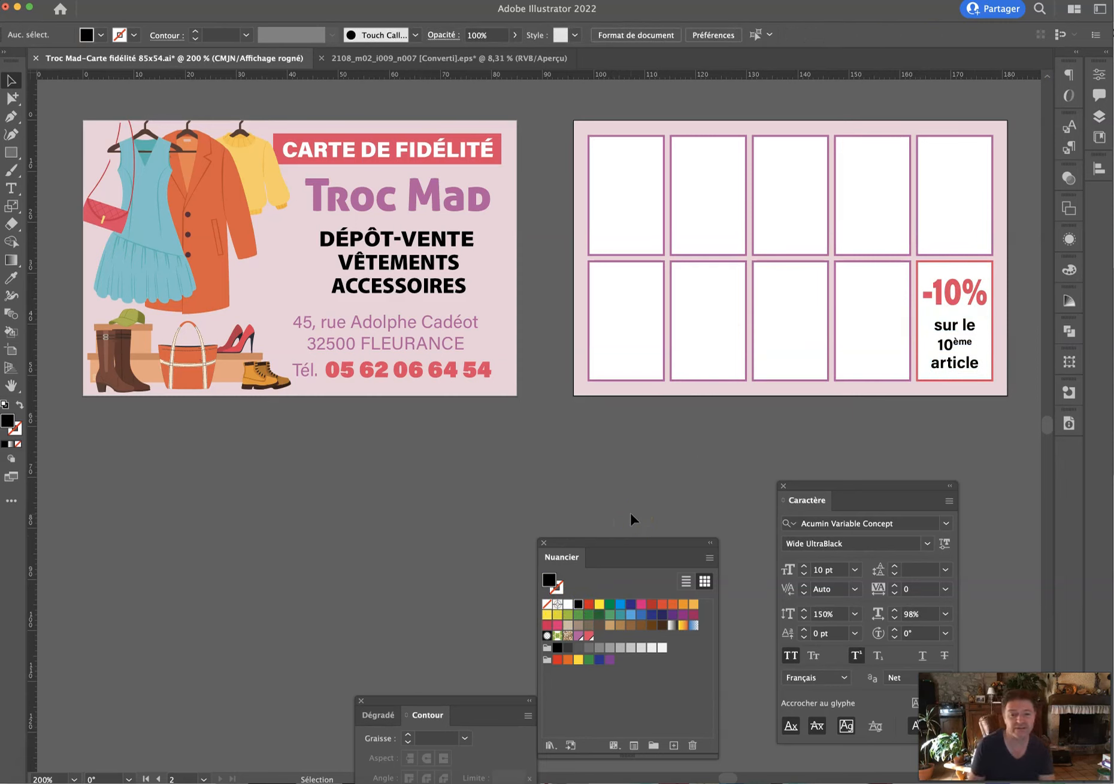
Check the address and phone number text, then save the document with Cmd+S.
left_click_drag(618, 510, 427, 426)
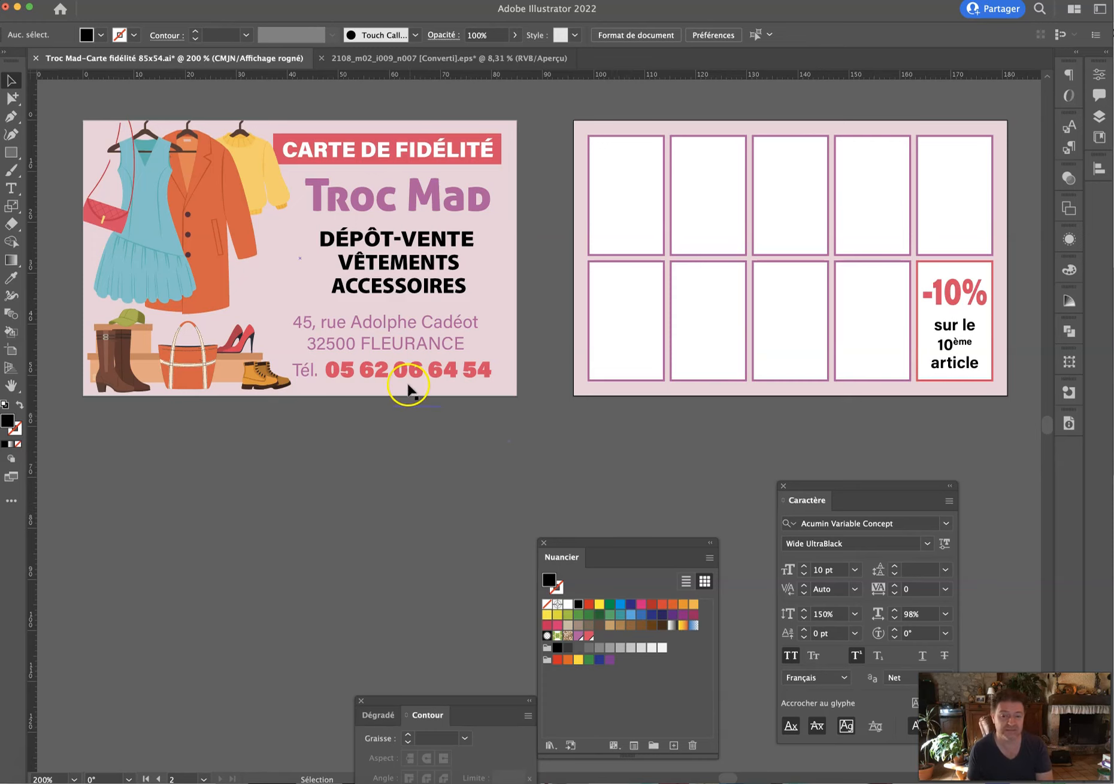
left_click(443, 347)
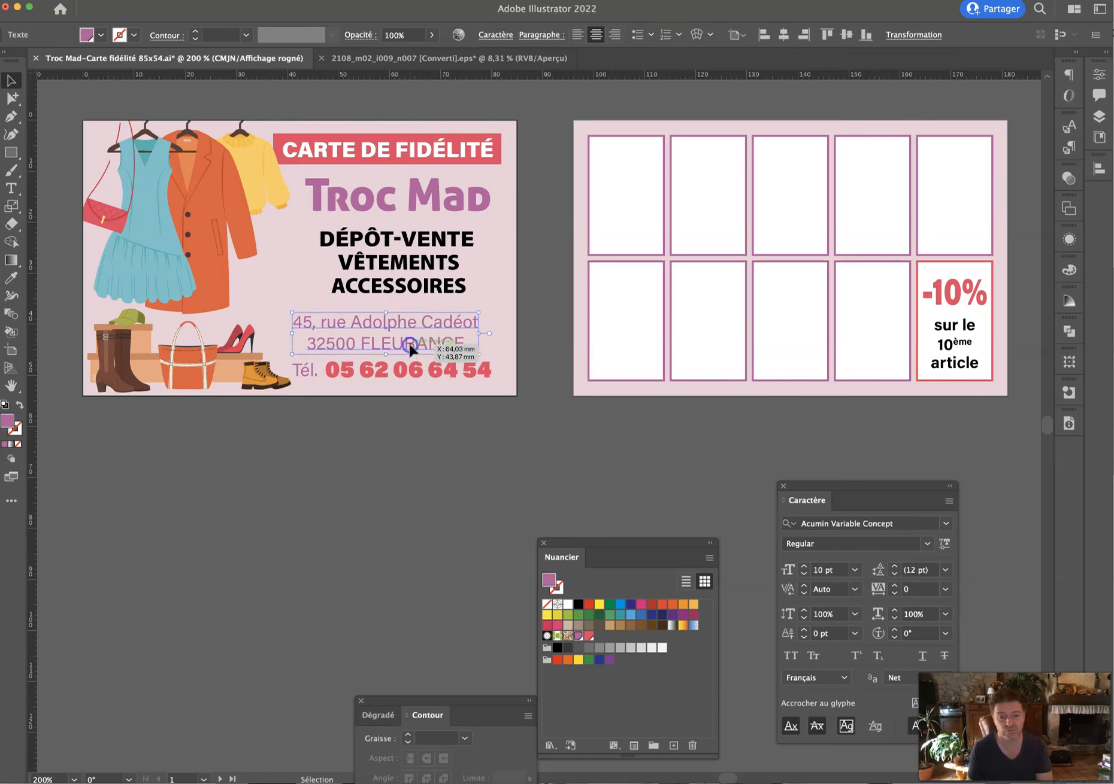
left_click(415, 376)
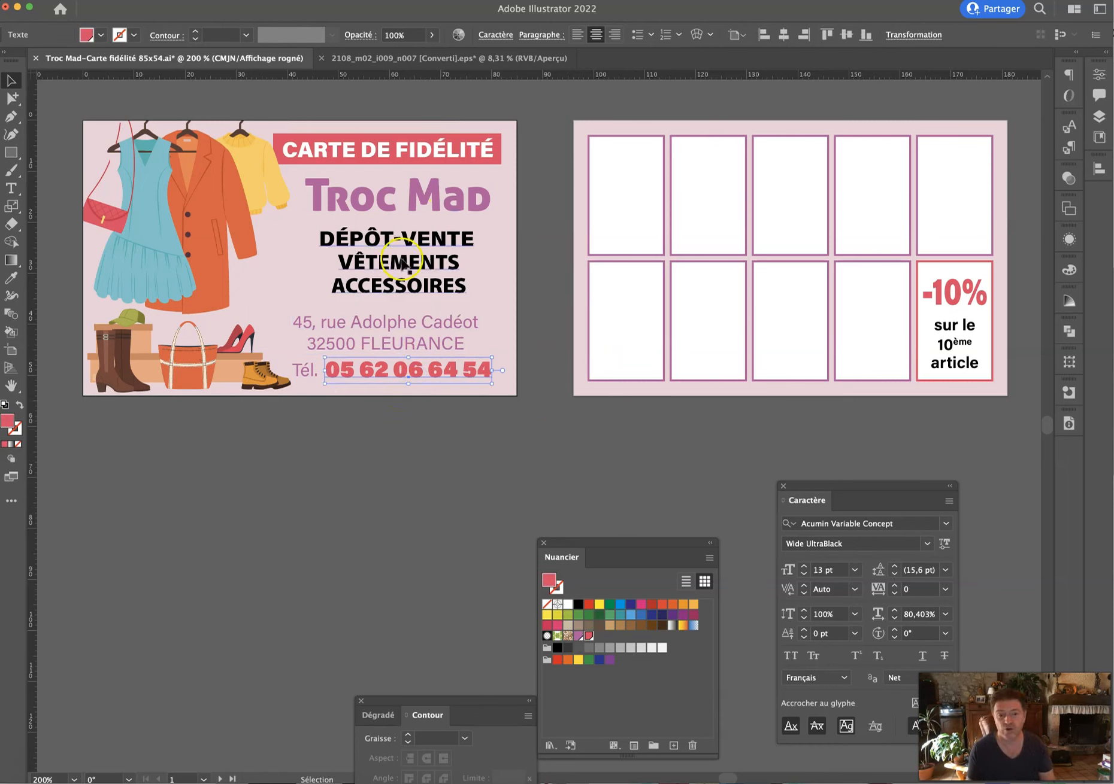
left_click(473, 390)
left_click(612, 451)
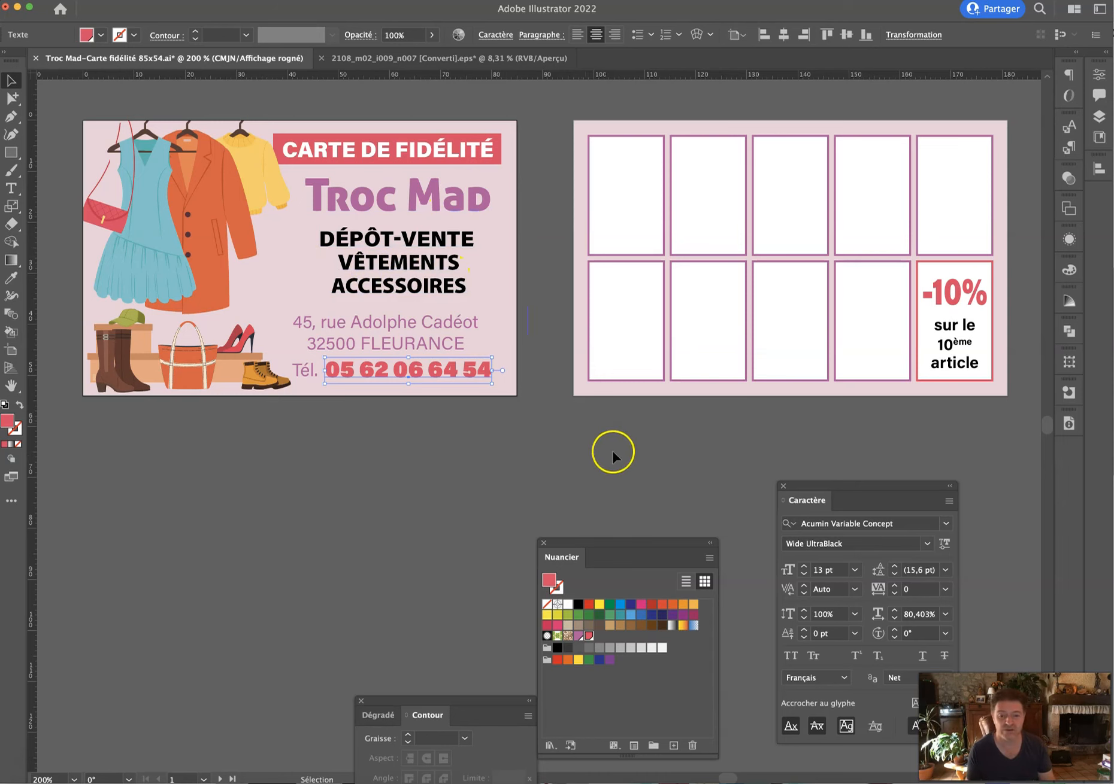
key("super")
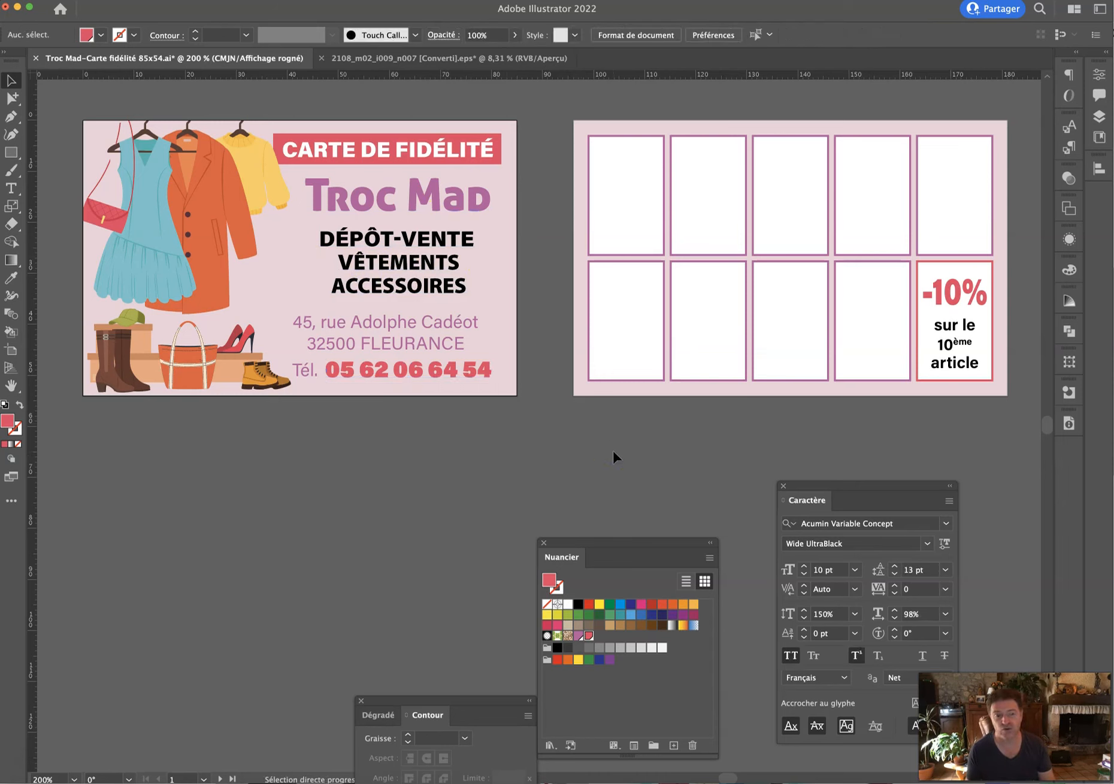
key("super+s")
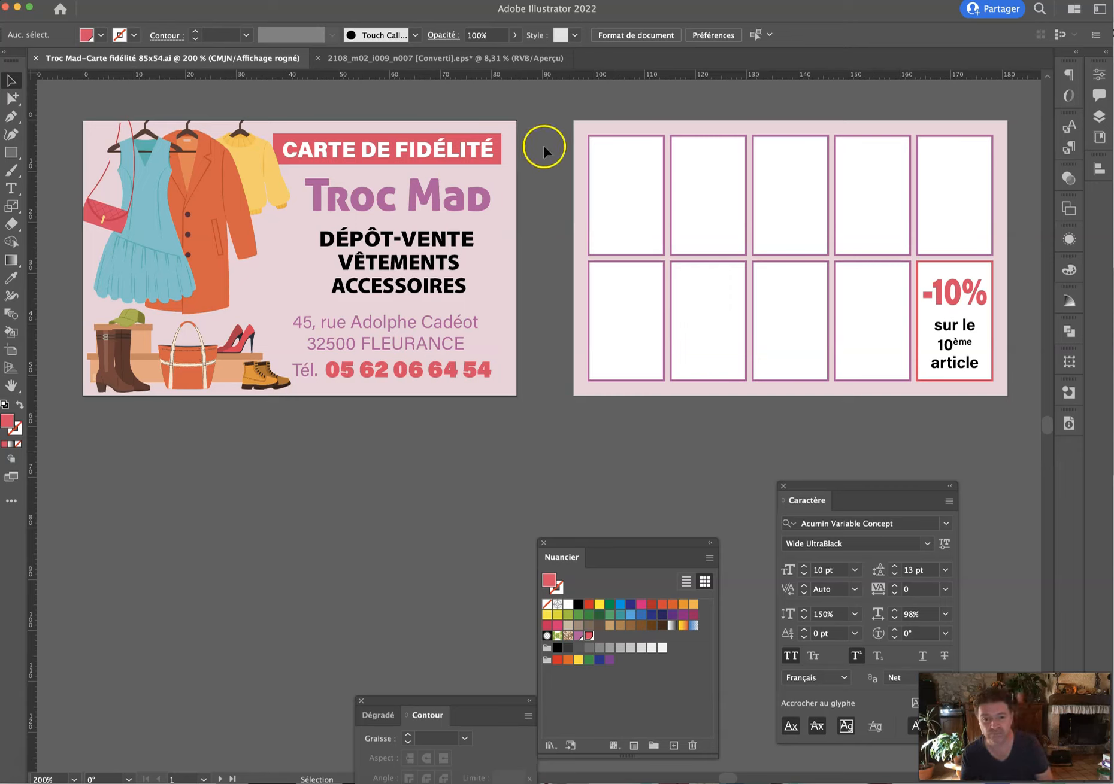
Nudge the CARTE DE FIDÉLITÉ banner slightly right and down.
left_click(506, 175)
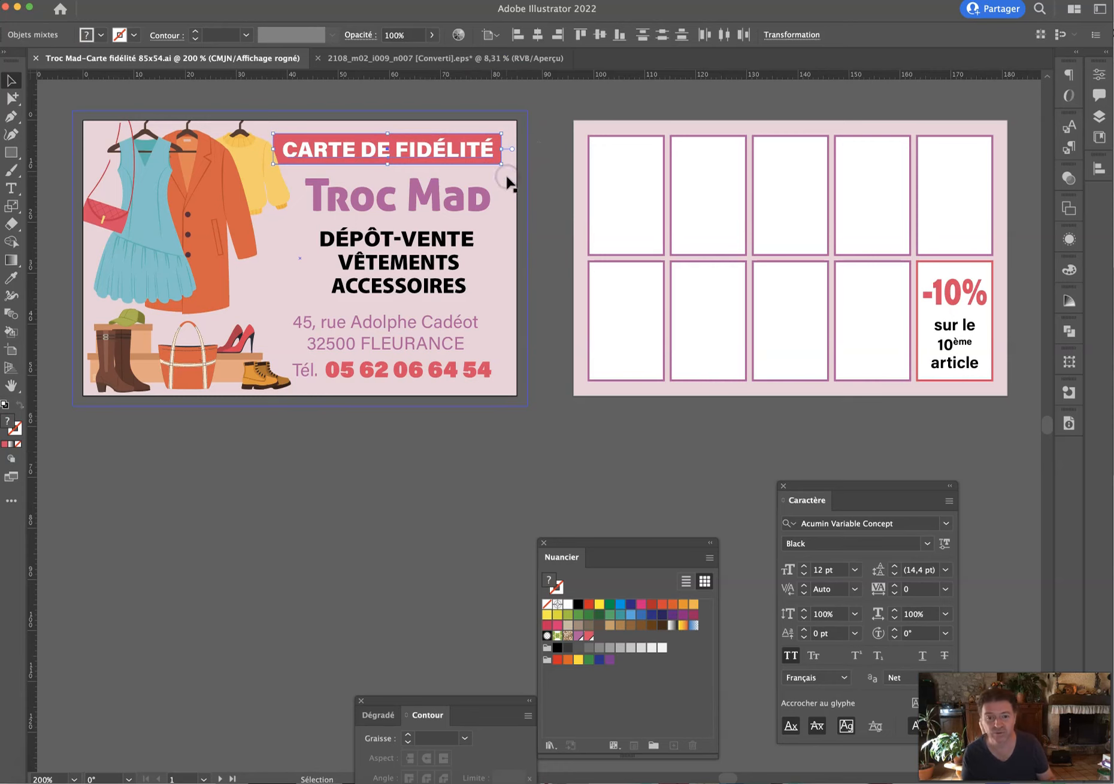
key("Right")
key("Down")
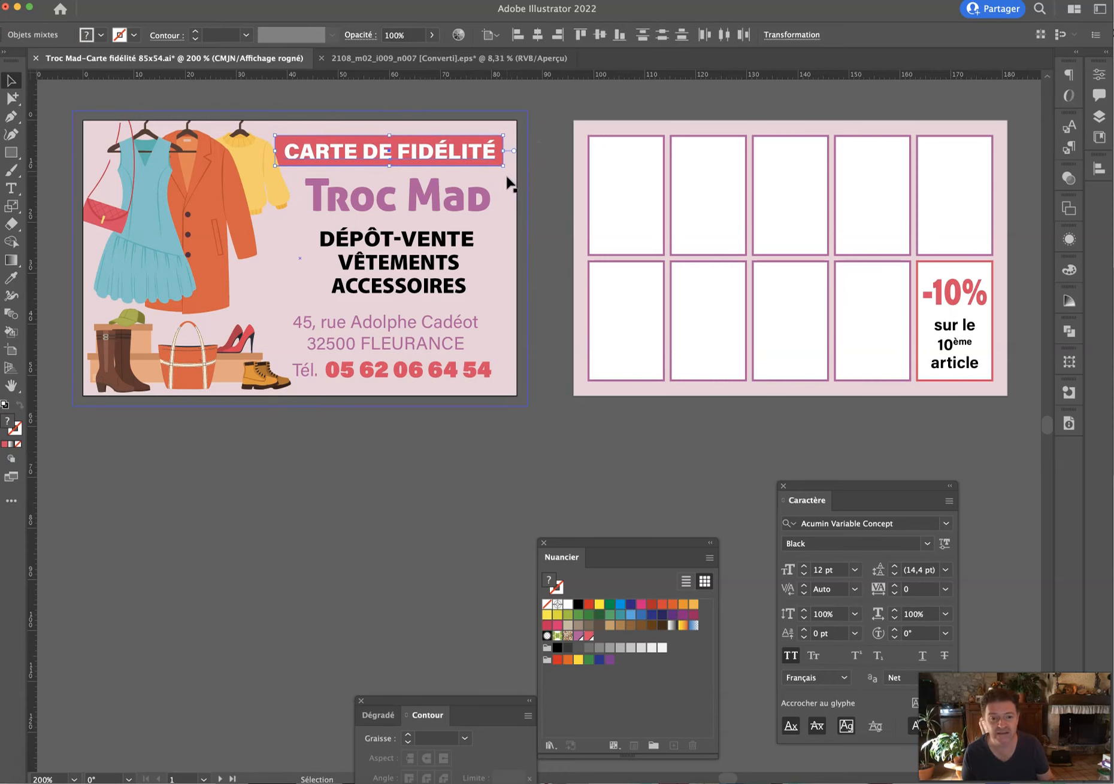
Zoom in to 400% on the card back, then zoom out to show both card sides.
left_click(561, 137)
key("z")
left_click(476, 123)
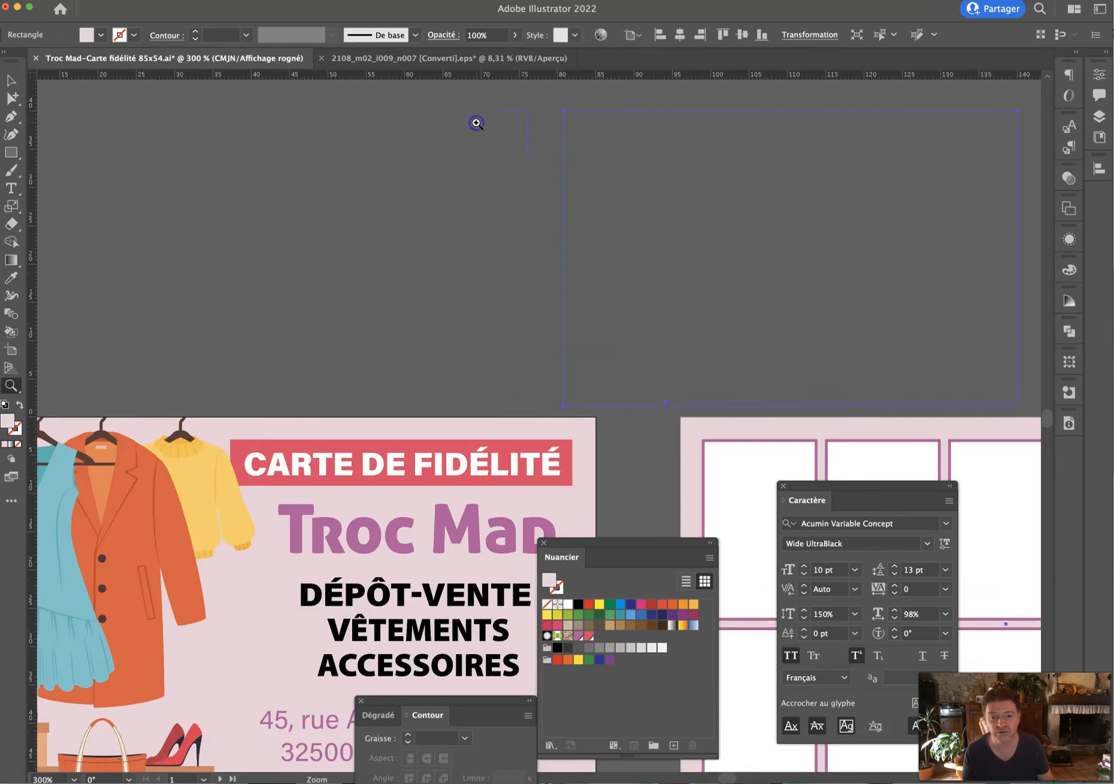
left_click(599, 416)
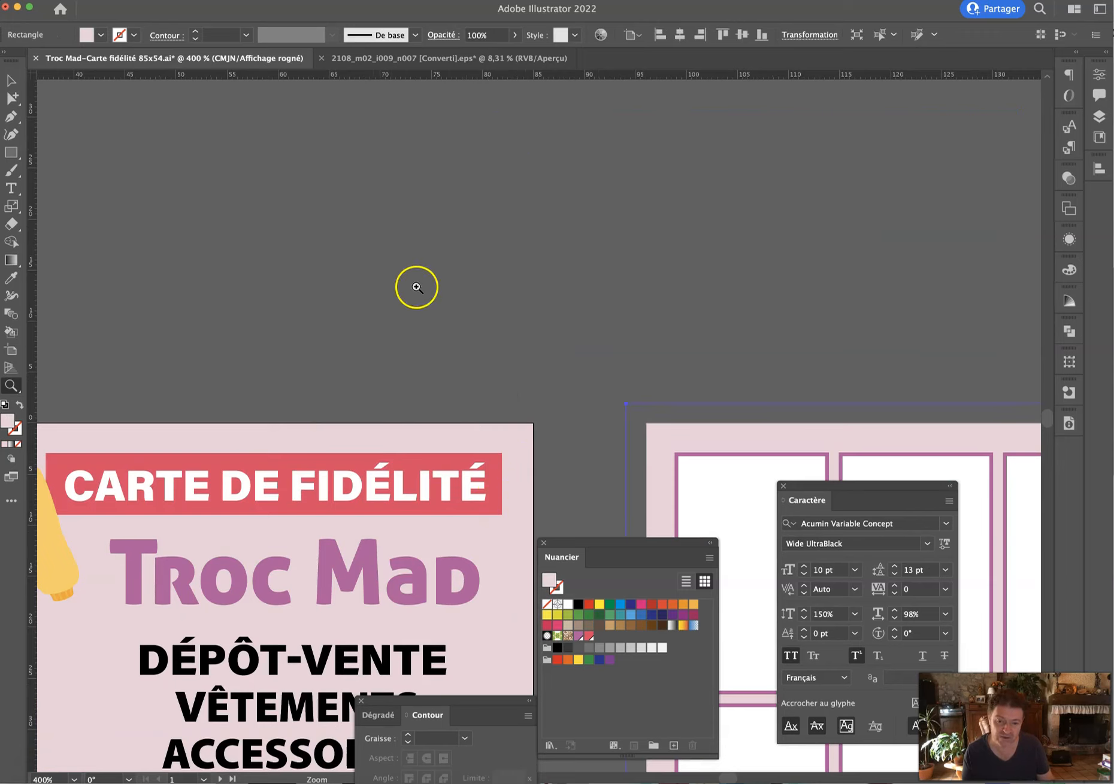
key("super+minus")
key("super+minus")
key("super+minus")
left_click_drag(345, 231, 549, 181)
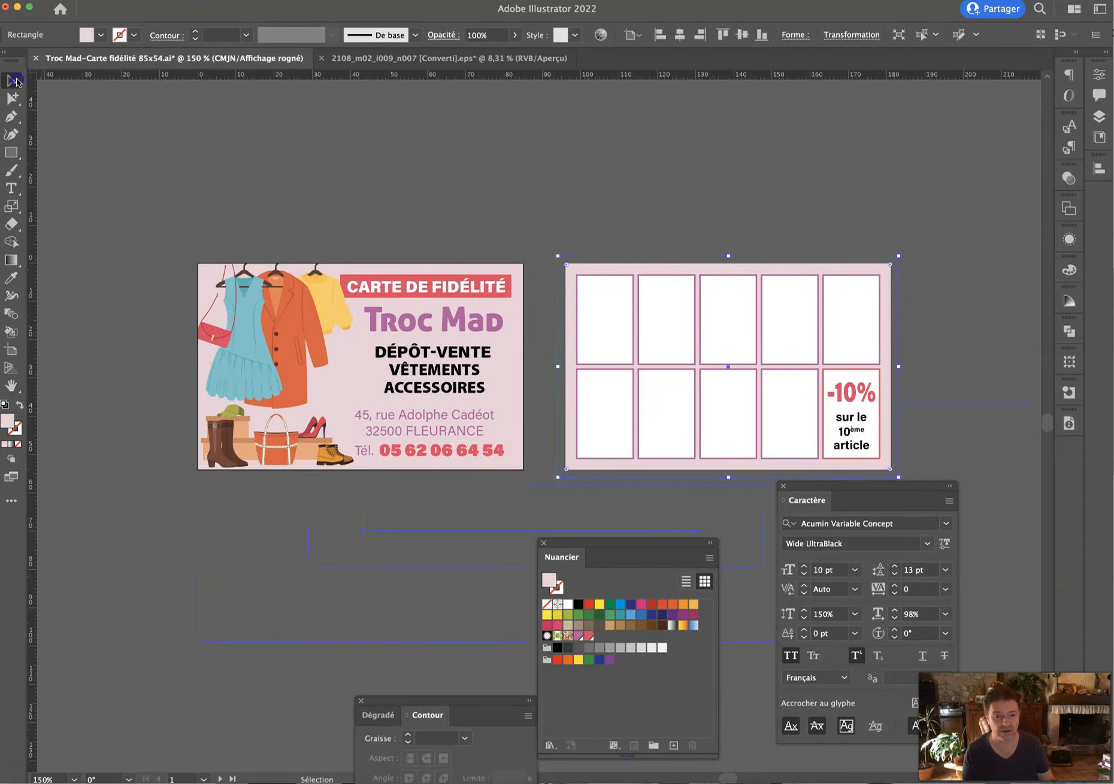
left_click(188, 128)
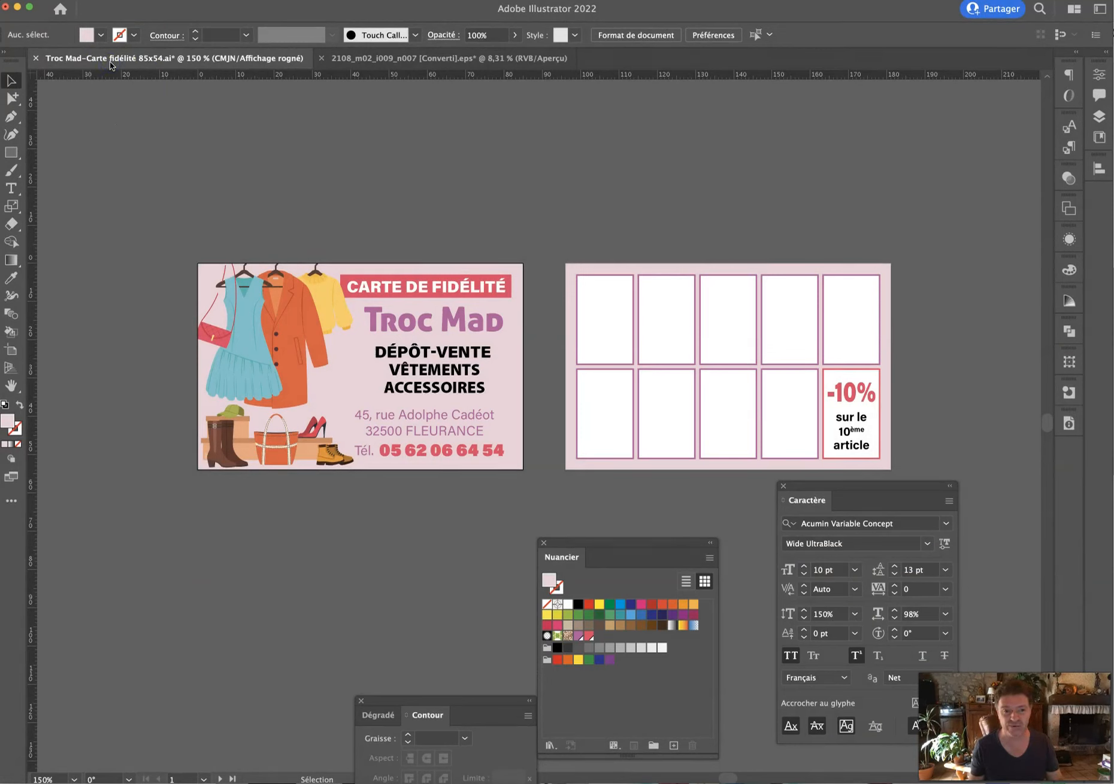
Save the document with Cmd+S to keep the moved banner.
key("super+s")
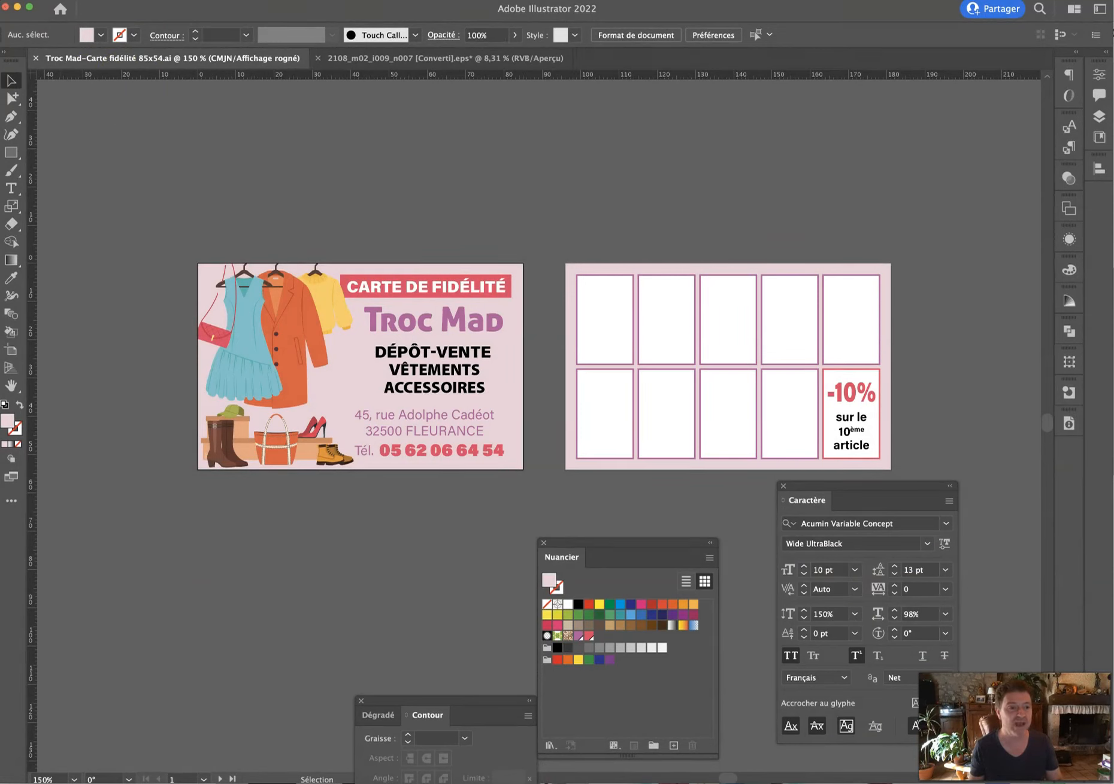
mouse_move(1, 227)
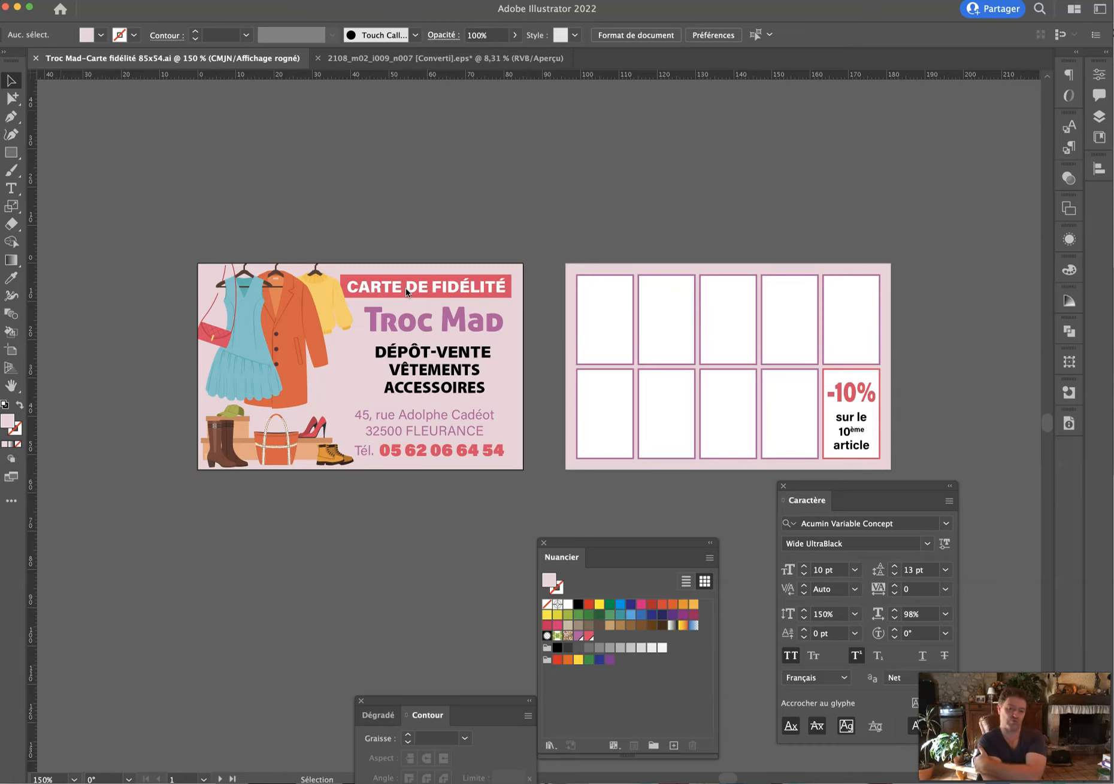
Save a copy of the card in Adobe PDF format.
key("super+shift+s")
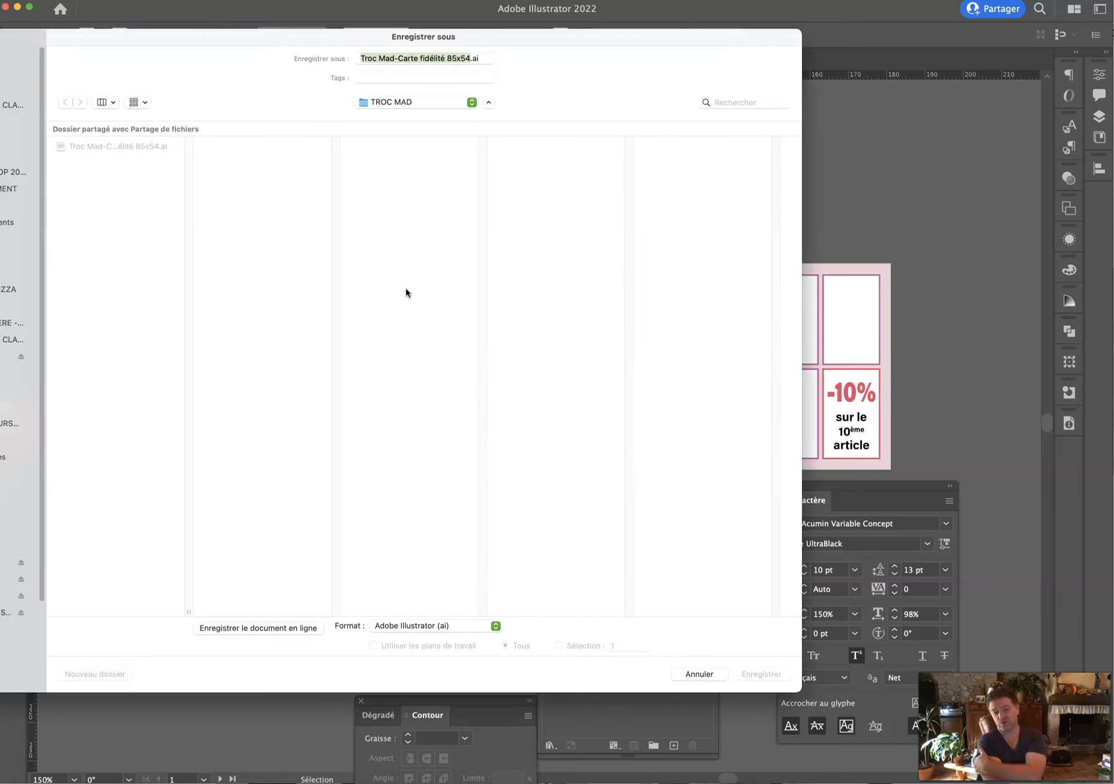
left_click(423, 627)
left_click(423, 666)
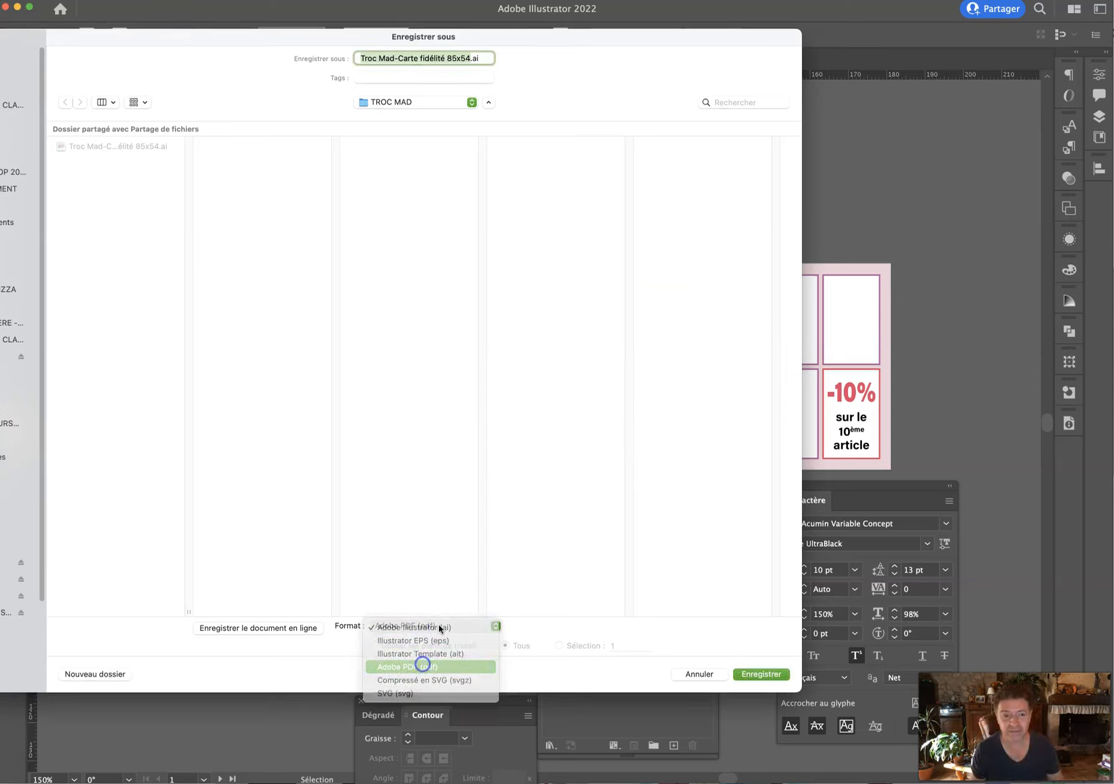
left_click(762, 673)
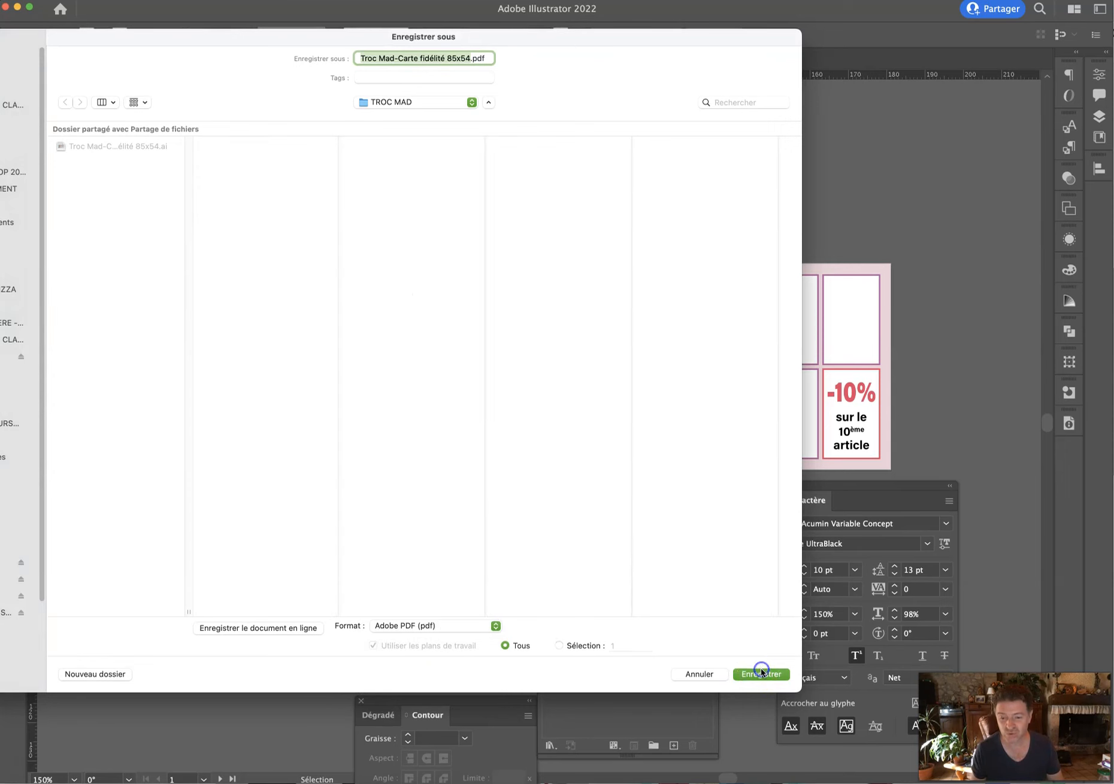
Apply the PDF HD SS COMPRESSION preset with 2 mm bleeds and create the PDF.
left_click(37, 168)
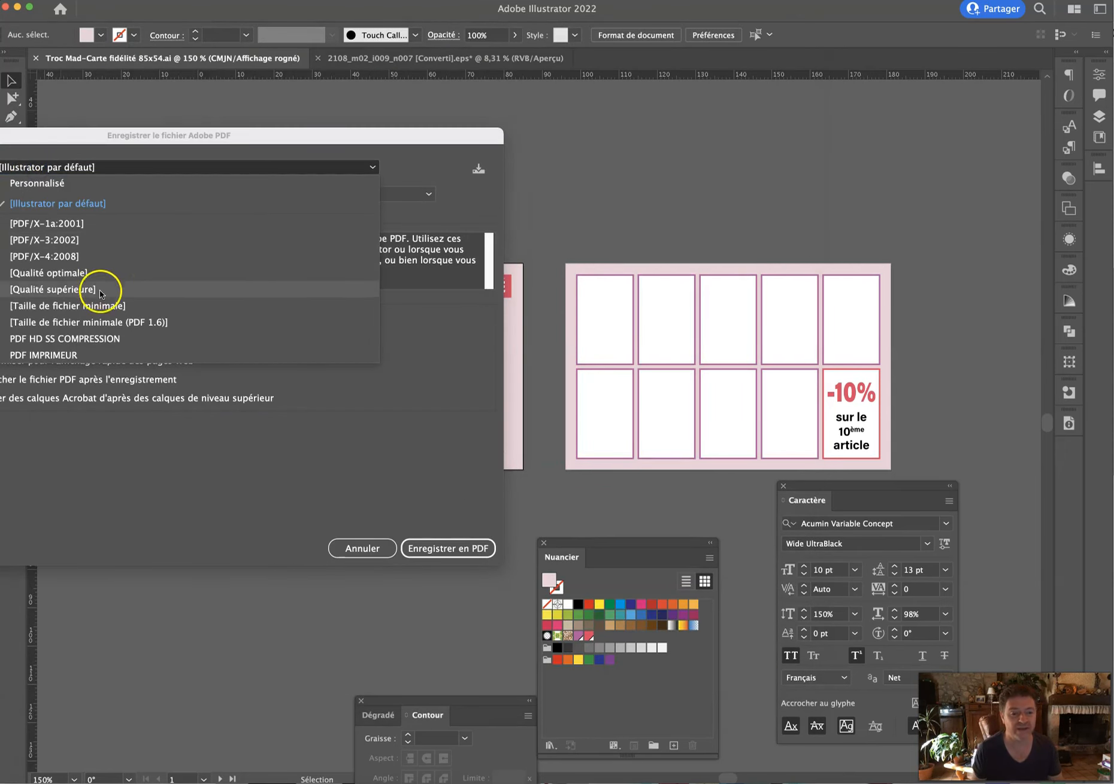
left_click(87, 339)
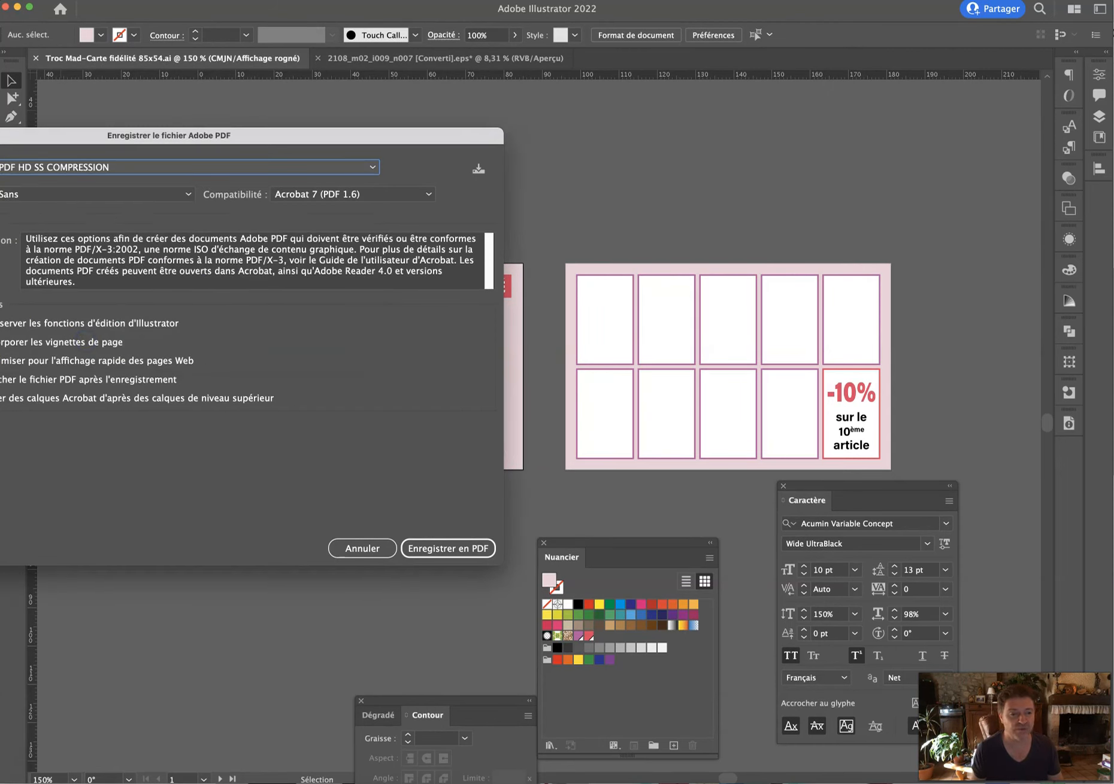
left_click(0, 234)
left_click(0, 248)
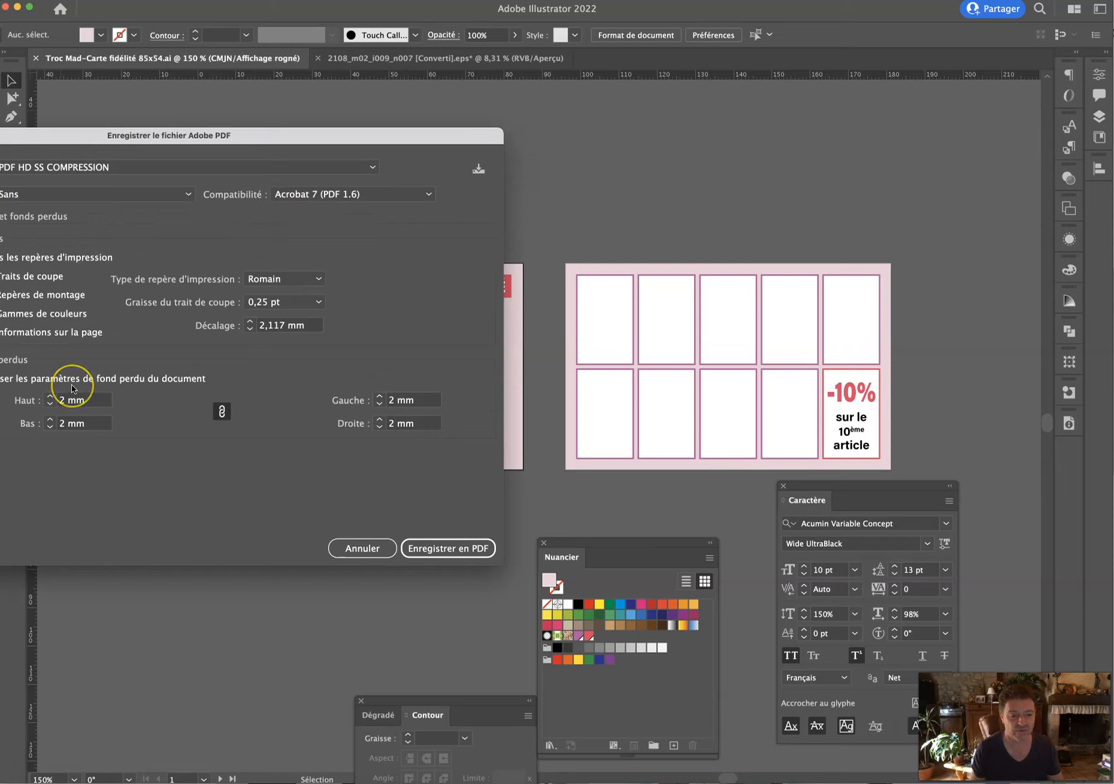
left_click(2, 378)
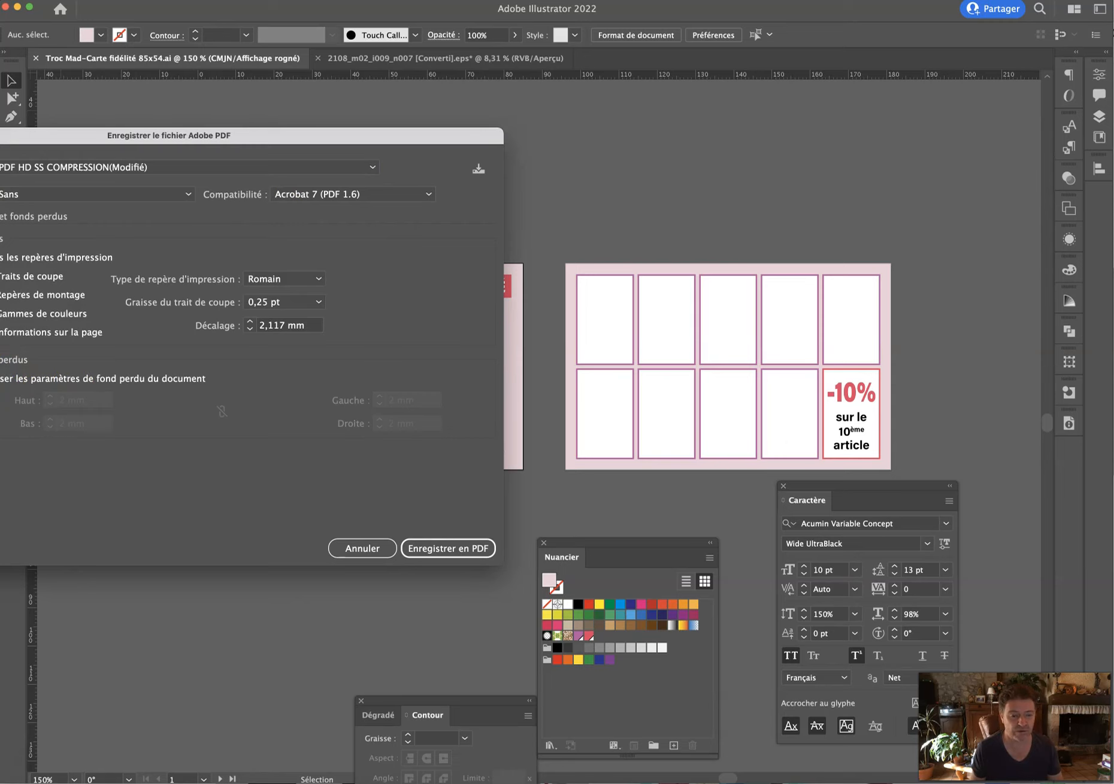
left_click(1, 378)
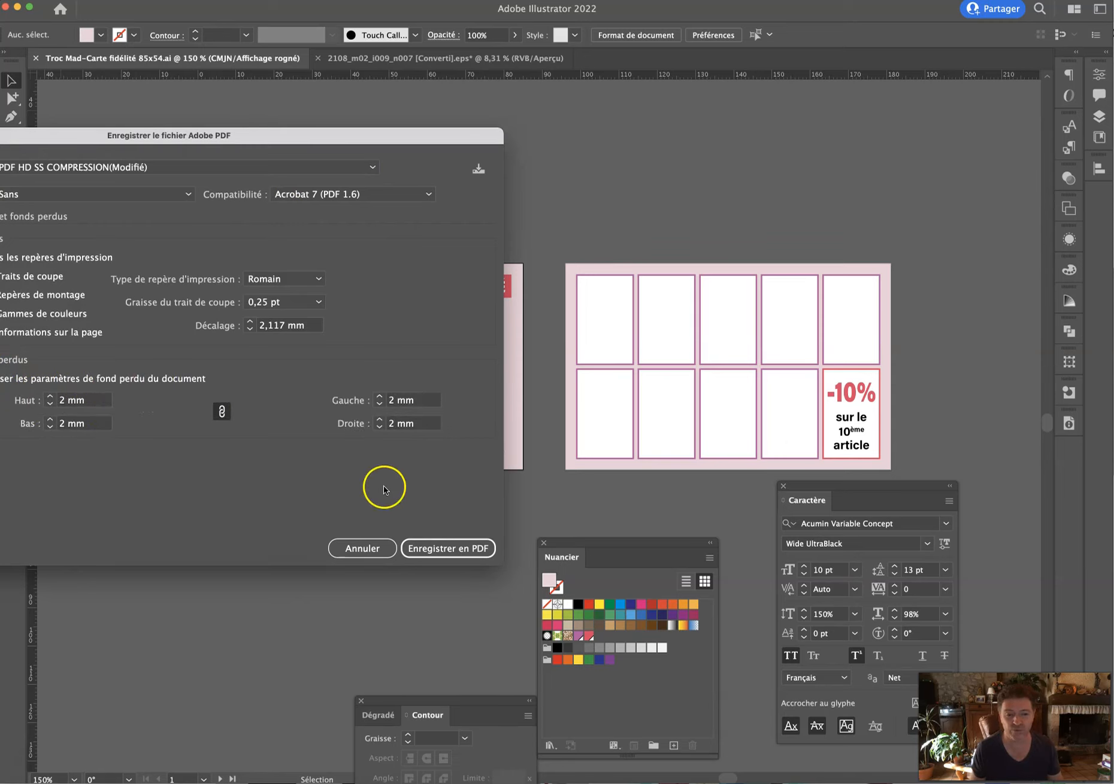
left_click(441, 550)
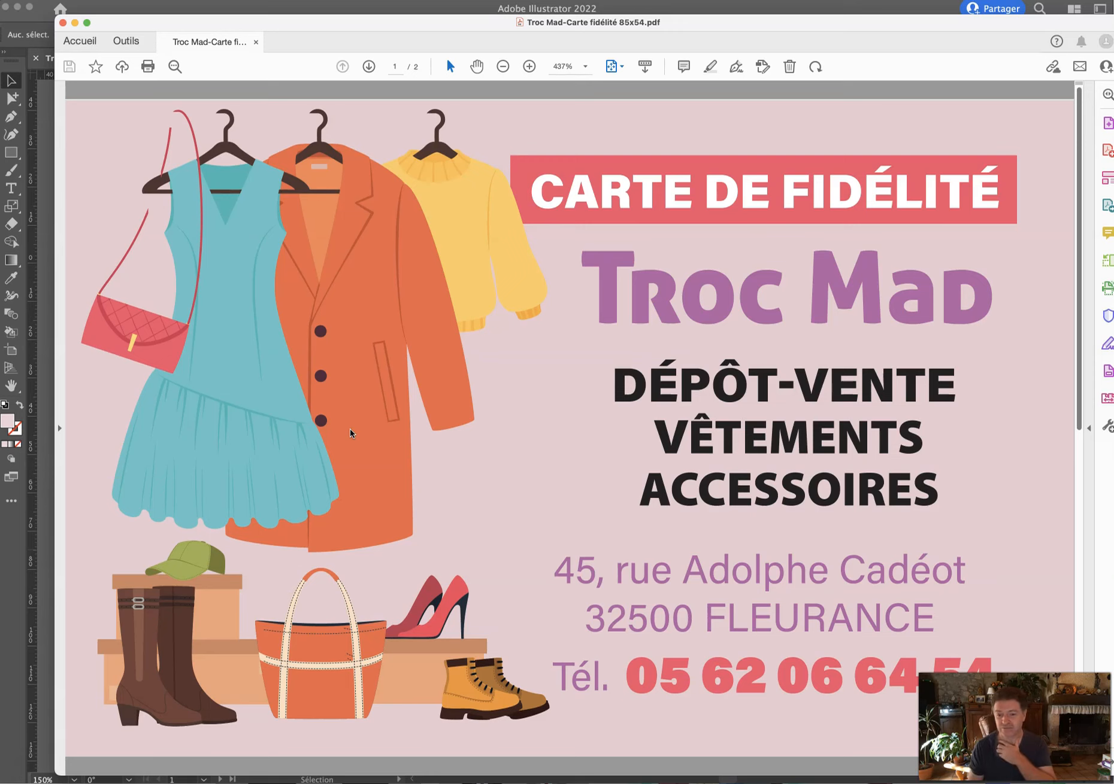
Scroll through both pages of the card PDF in Acrobat, then quit Acrobat.
scroll(401, 429, "down", 3)
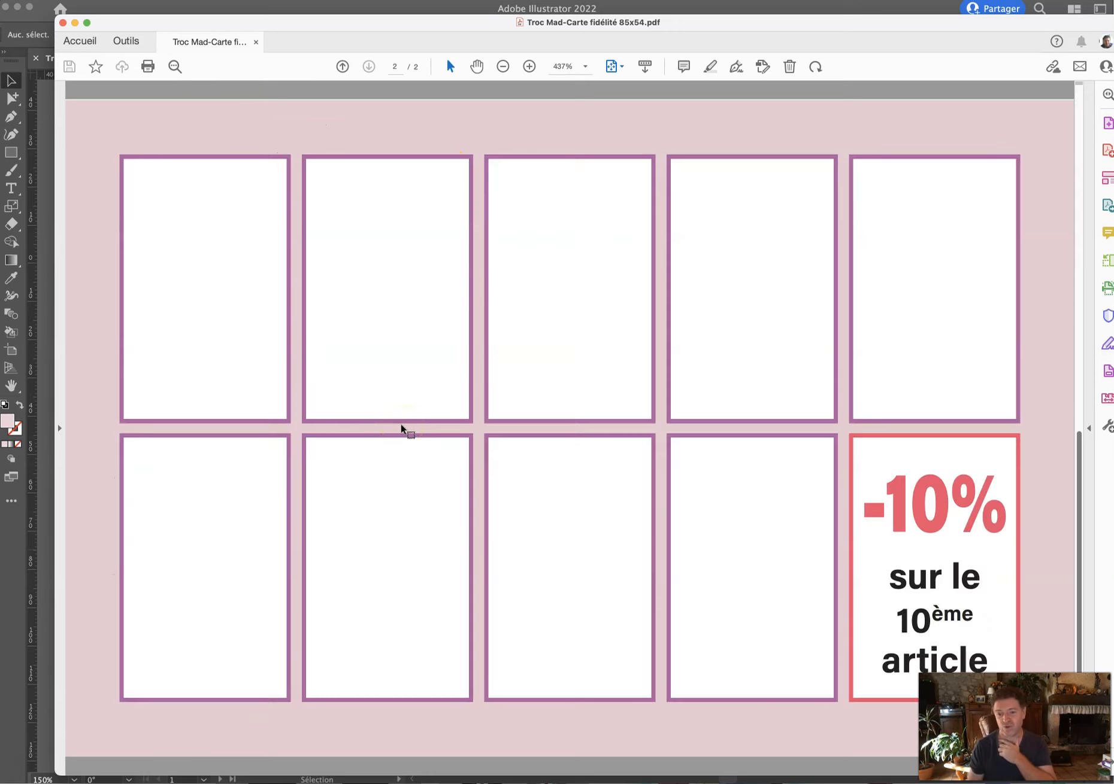
scroll(401, 429, "up", 3)
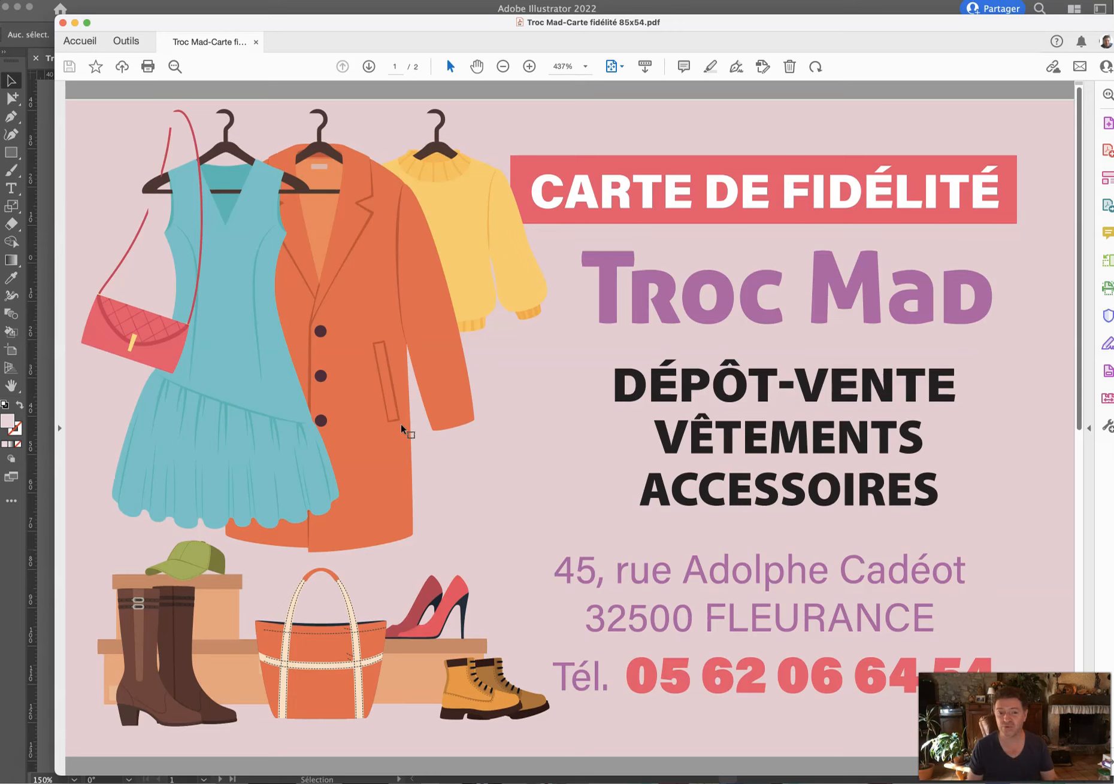
key("super+q")
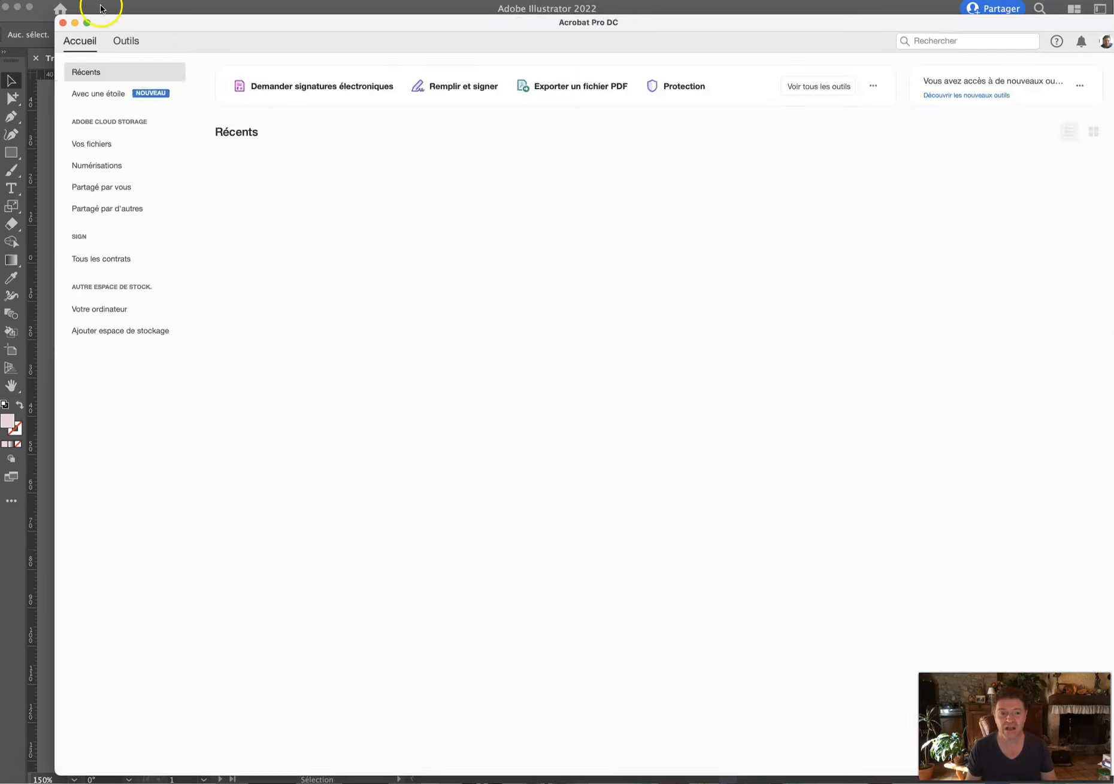